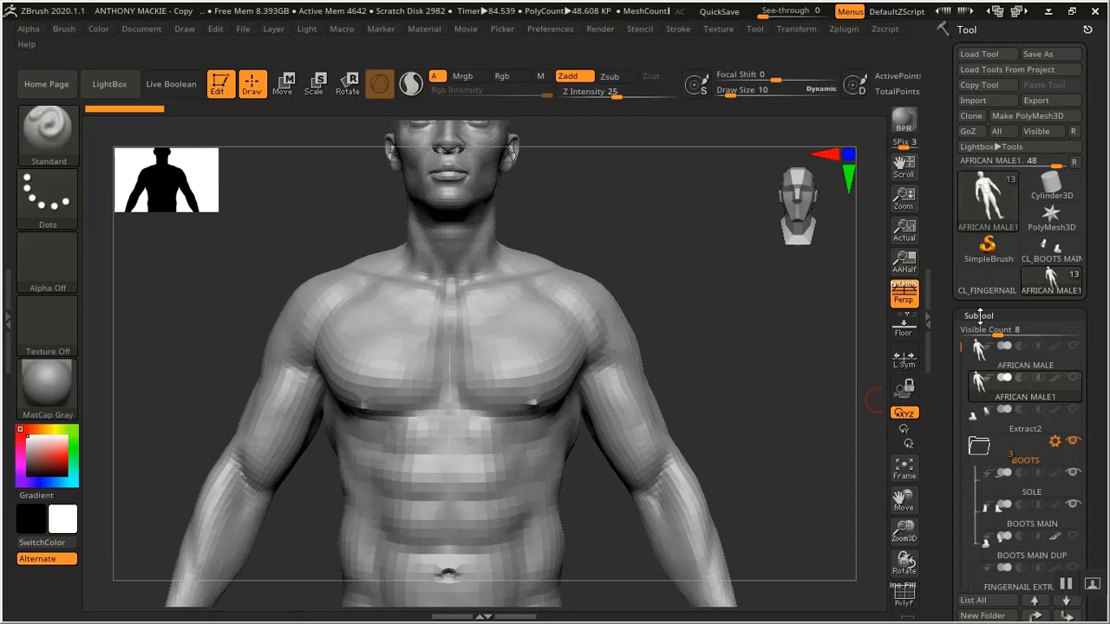
# Orbit the view around the figure's head and upper body
pyautogui.keyDown('alt'); pyautogui.moveTo(836, 393); pyautogui.dragTo(839, 346); pyautogui.keyUp('alt')
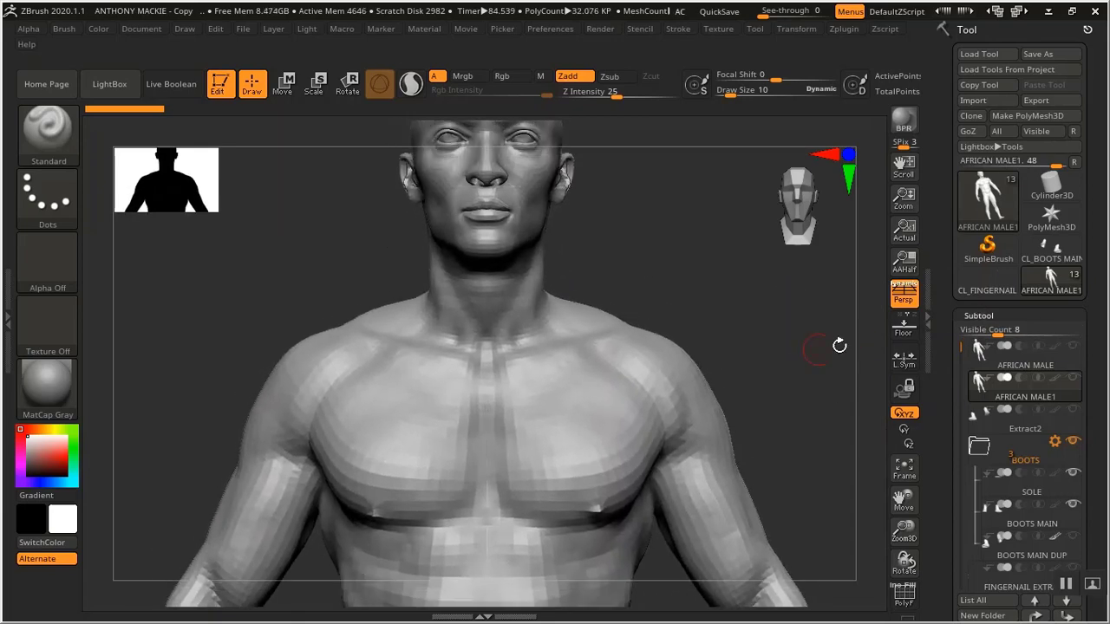
pyautogui.keyDown('alt'); pyautogui.moveTo(787, 300); pyautogui.dragTo(520, 309); pyautogui.keyUp('alt')
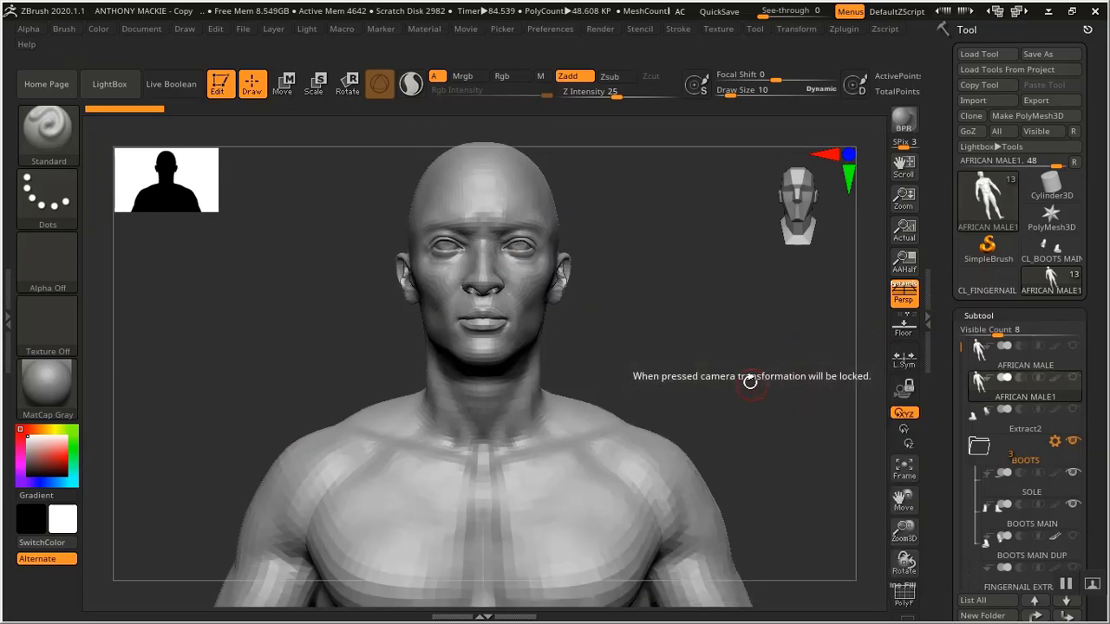
pyautogui.moveTo(749, 382); pyautogui.dragTo(716, 365)
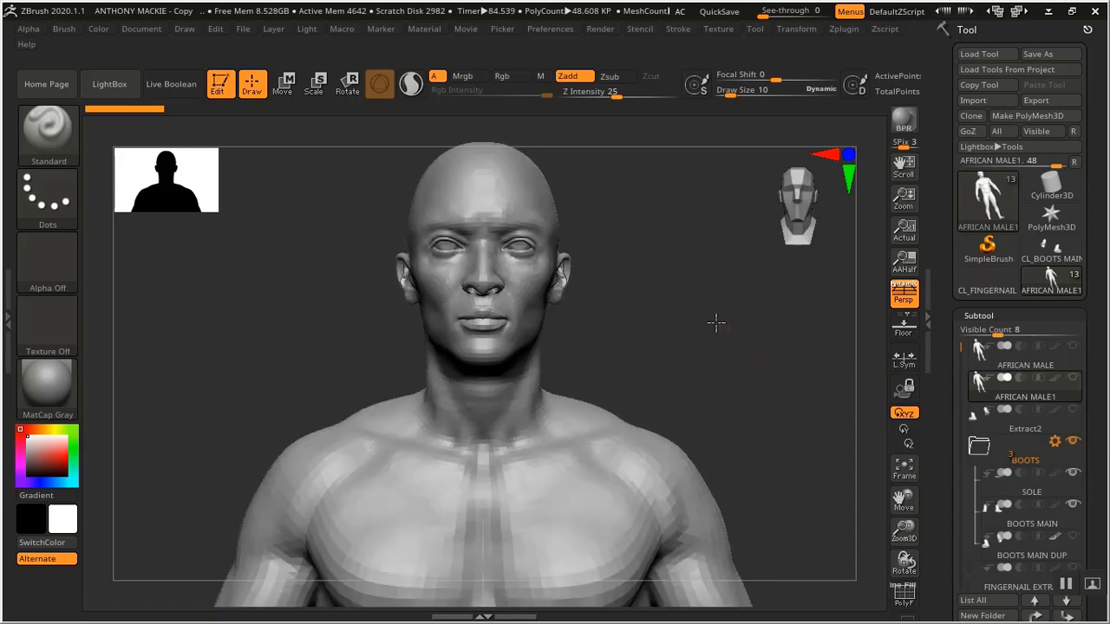
pyautogui.keyDown('alt'); pyautogui.moveTo(716, 322); pyautogui.dragTo(718, 322); pyautogui.keyUp('alt')
pyautogui.keyDown('alt'); pyautogui.moveTo(689, 388); pyautogui.dragTo(703, 382); pyautogui.keyUp('alt')
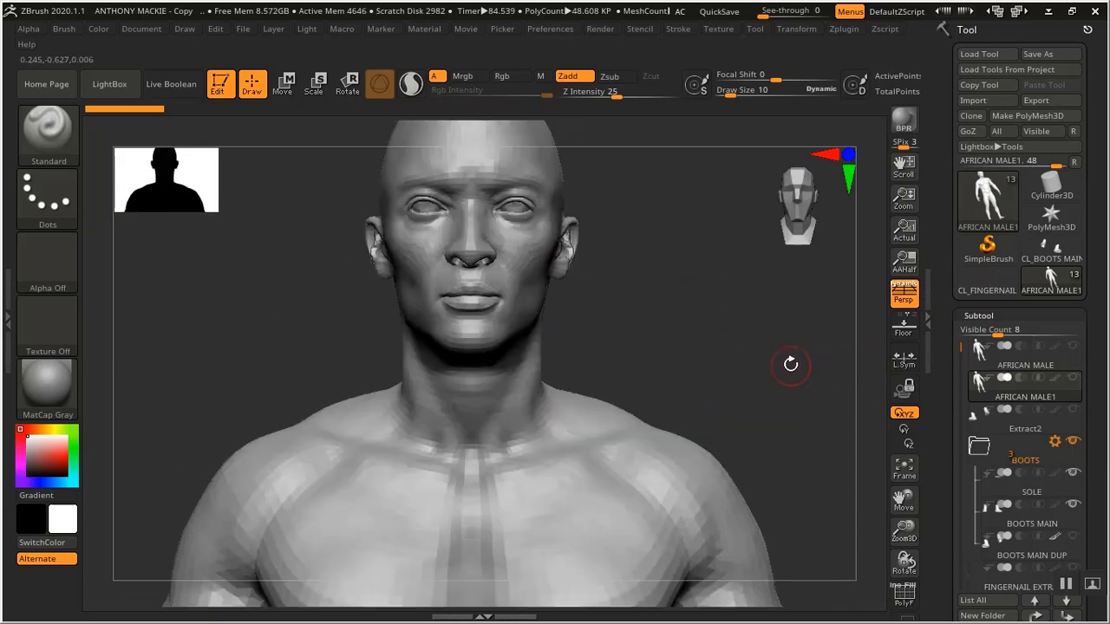
pyautogui.keyDown('alt'); pyautogui.moveTo(791, 364); pyautogui.dragTo(773, 352); pyautogui.keyUp('alt')
pyautogui.keyDown('alt'); pyautogui.moveTo(730, 397); pyautogui.dragTo(769, 325); pyautogui.keyUp('alt')
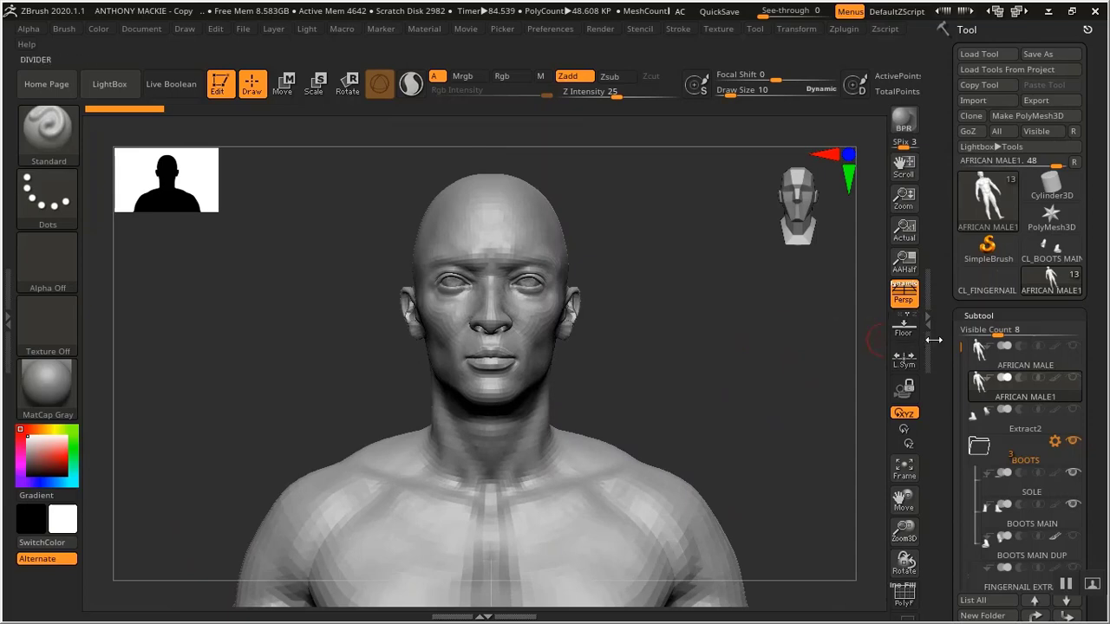
# Open the geometry settings of the active subtool and raise the subdivision level to 5
pyautogui.moveTo(1067, 379)
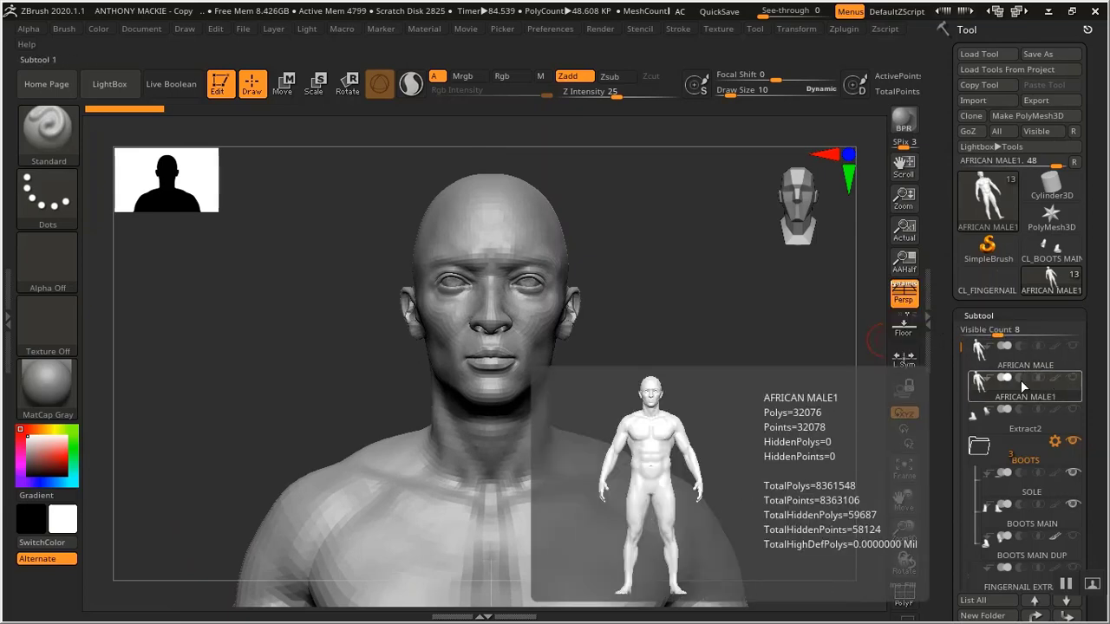
pyautogui.click(986, 318)
pyautogui.click(984, 336)
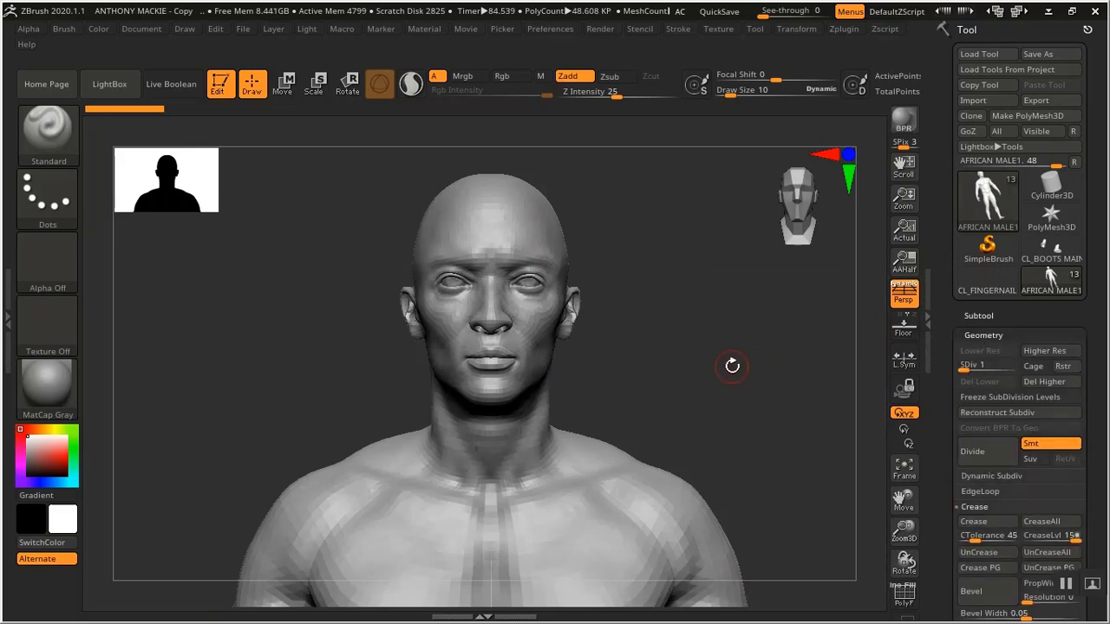
pyautogui.keyDown('alt'); pyautogui.moveTo(732, 366); pyautogui.dragTo(749, 396); pyautogui.keyUp('alt')
pyautogui.keyDown('alt'); pyautogui.moveTo(716, 217); pyautogui.dragTo(727, 441); pyautogui.keyUp('alt')
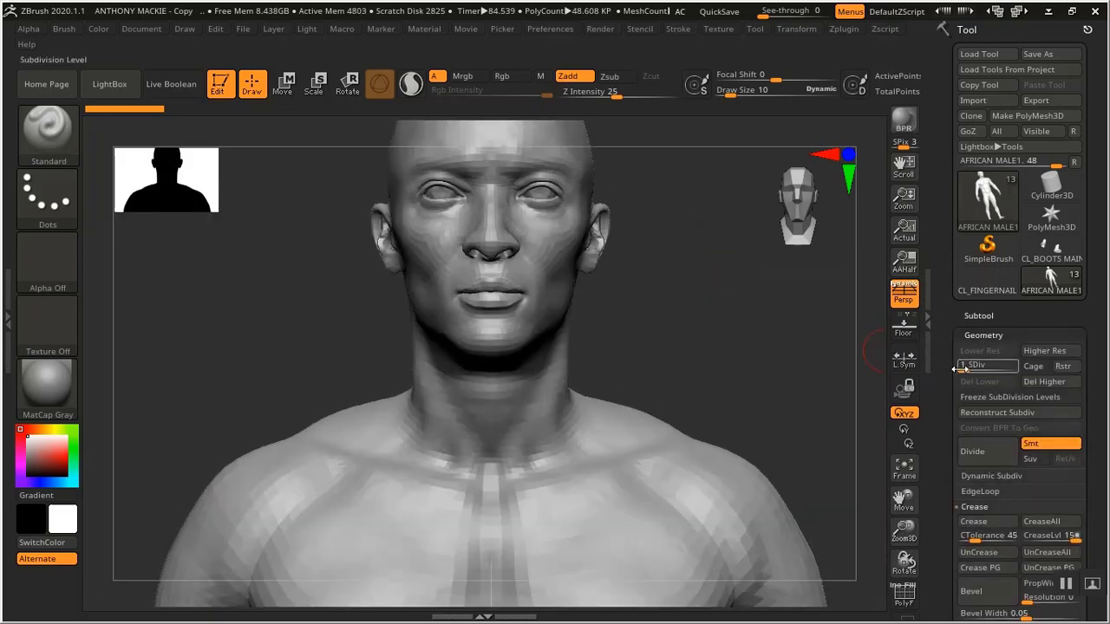
pyautogui.moveTo(963, 369); pyautogui.dragTo(973, 369)
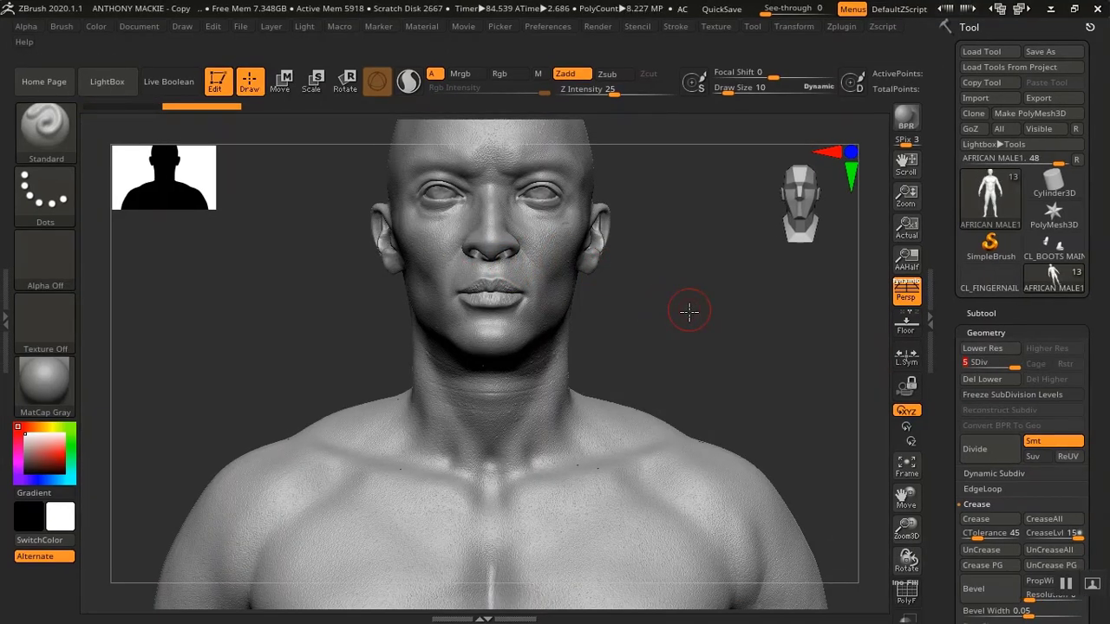
# Rotate and zoom around the head, neck and chest to examine the sculpted skin detail
pyautogui.keyDown('alt'); pyautogui.moveTo(689, 312); pyautogui.dragTo(713, 422); pyautogui.keyUp('alt')
pyautogui.keyDown('alt'); pyautogui.moveTo(685, 213); pyautogui.dragTo(709, 379); pyautogui.keyUp('alt')
pyautogui.keyDown('alt'); pyautogui.moveTo(699, 179); pyautogui.dragTo(700, 400); pyautogui.keyUp('alt')
pyautogui.keyDown('alt'); pyautogui.moveTo(716, 344); pyautogui.dragTo(726, 324); pyautogui.keyUp('alt')
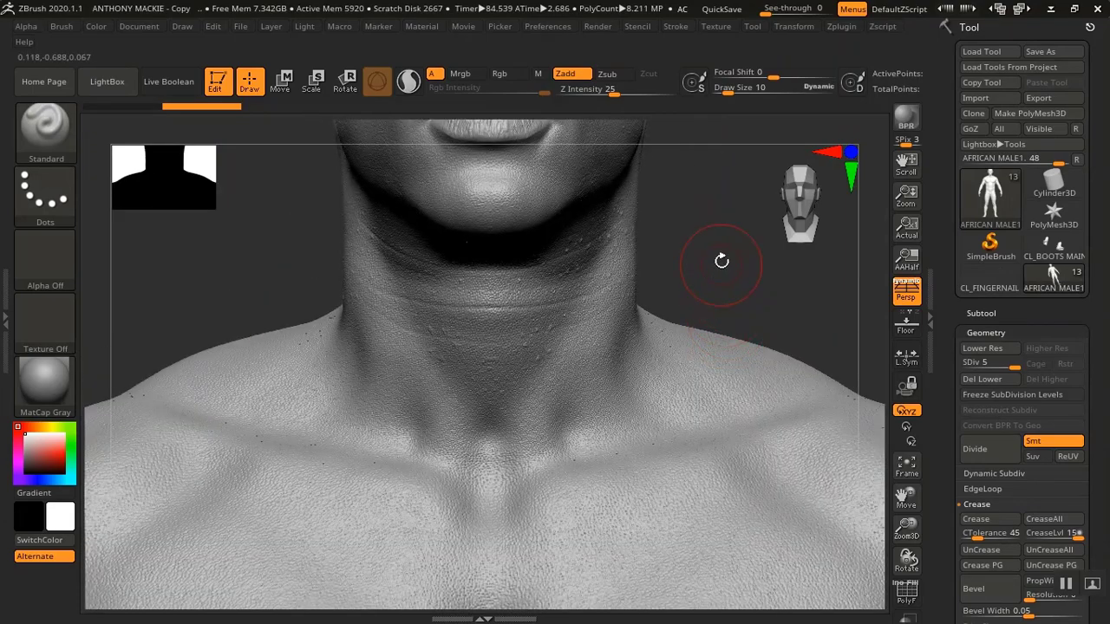
pyautogui.keyDown('alt'); pyautogui.moveTo(710, 207); pyautogui.dragTo(720, 463); pyautogui.keyUp('alt')
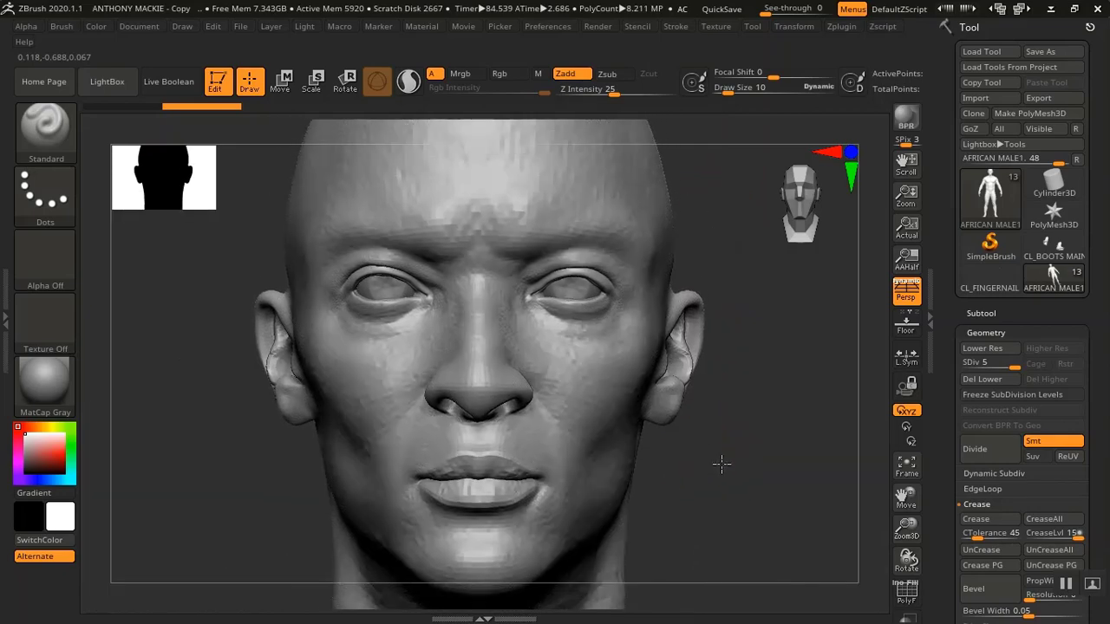
pyautogui.keyDown('alt'); pyautogui.moveTo(716, 324); pyautogui.dragTo(714, 459); pyautogui.keyUp('alt')
pyautogui.keyDown('alt'); pyautogui.moveTo(747, 552); pyautogui.dragTo(741, 439); pyautogui.keyUp('alt')
pyautogui.keyDown('alt'); pyautogui.moveTo(742, 306); pyautogui.dragTo(749, 497); pyautogui.keyUp('alt')
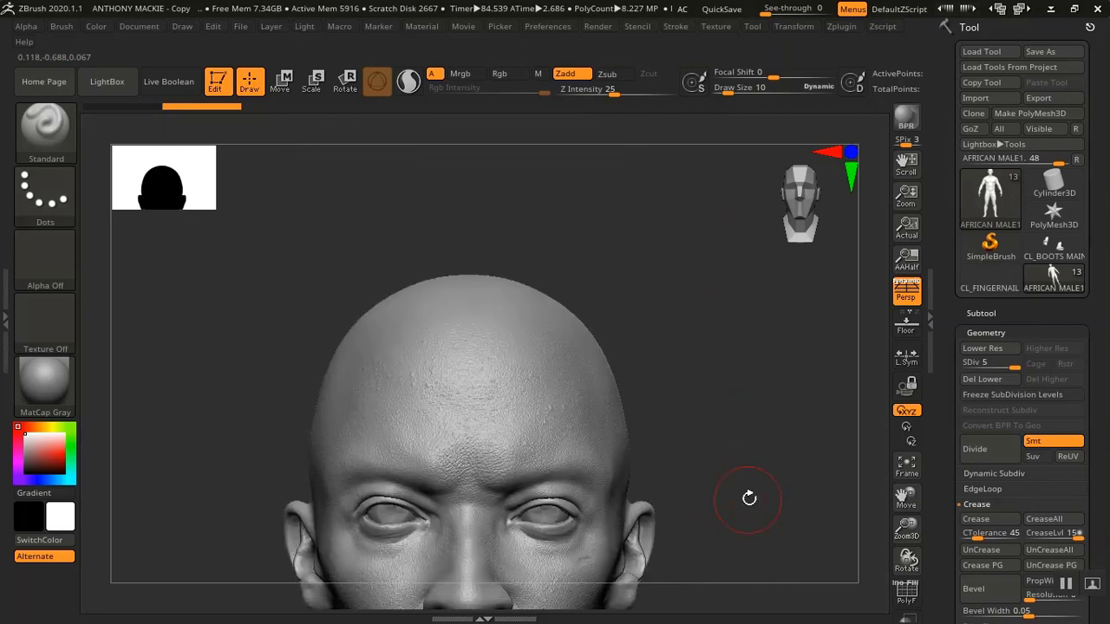
pyautogui.keyDown('alt'); pyautogui.moveTo(749, 580); pyautogui.dragTo(746, 405); pyautogui.keyUp('alt')
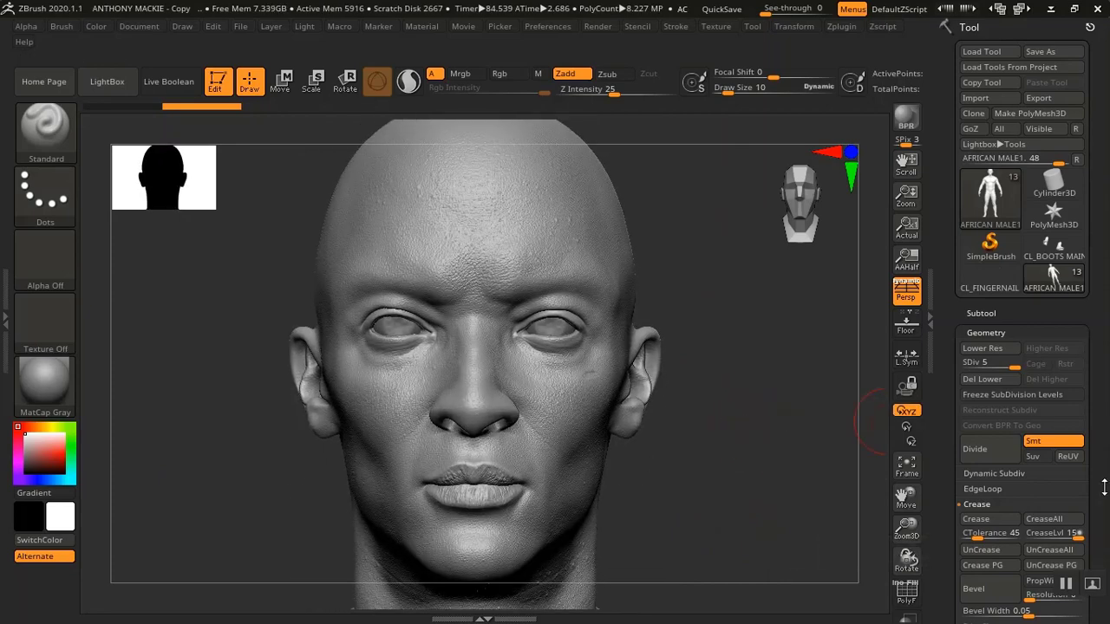
pyautogui.moveTo(697, 470)
pyautogui.mouseDown()
pyautogui.moveTo(694, 450)
pyautogui.moveTo(698, 459)
pyautogui.mouseUp()
# Turn on the polyframe wireframe display and view the mesh over the head and shoulders
pyautogui.hotkey('shift', 'f')
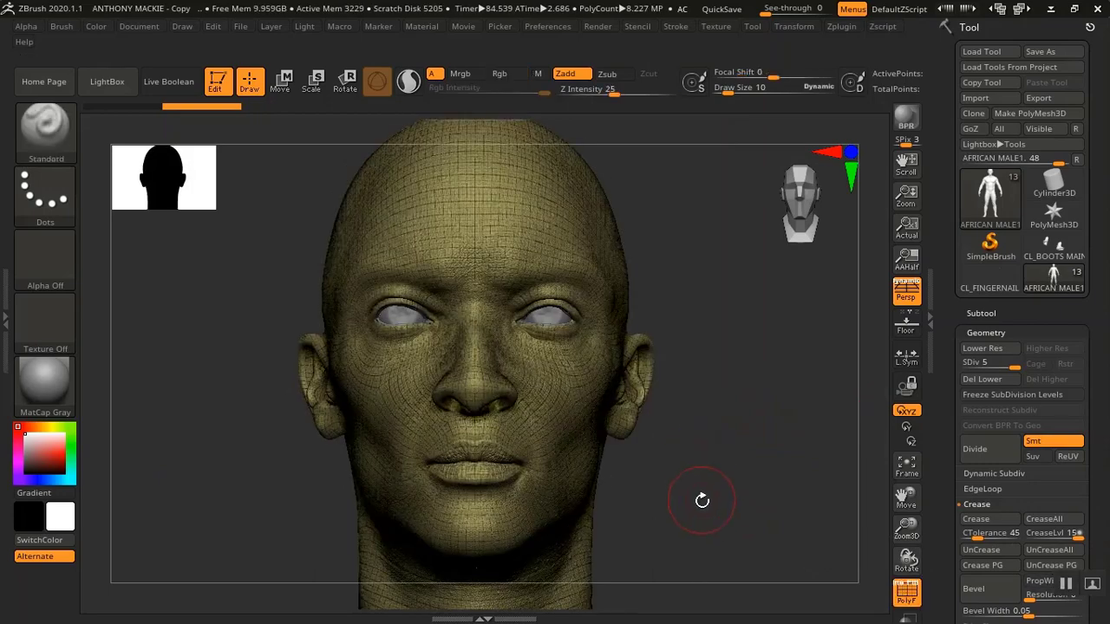
pyautogui.moveTo(703, 498)
pyautogui.mouseDown()
pyautogui.moveTo(686, 374)
pyautogui.moveTo(703, 367)
pyautogui.moveTo(684, 357)
pyautogui.moveTo(696, 496)
pyautogui.moveTo(676, 367)
pyautogui.moveTo(677, 451)
pyautogui.moveTo(686, 384)
pyautogui.moveTo(717, 327)
pyautogui.mouseUp()
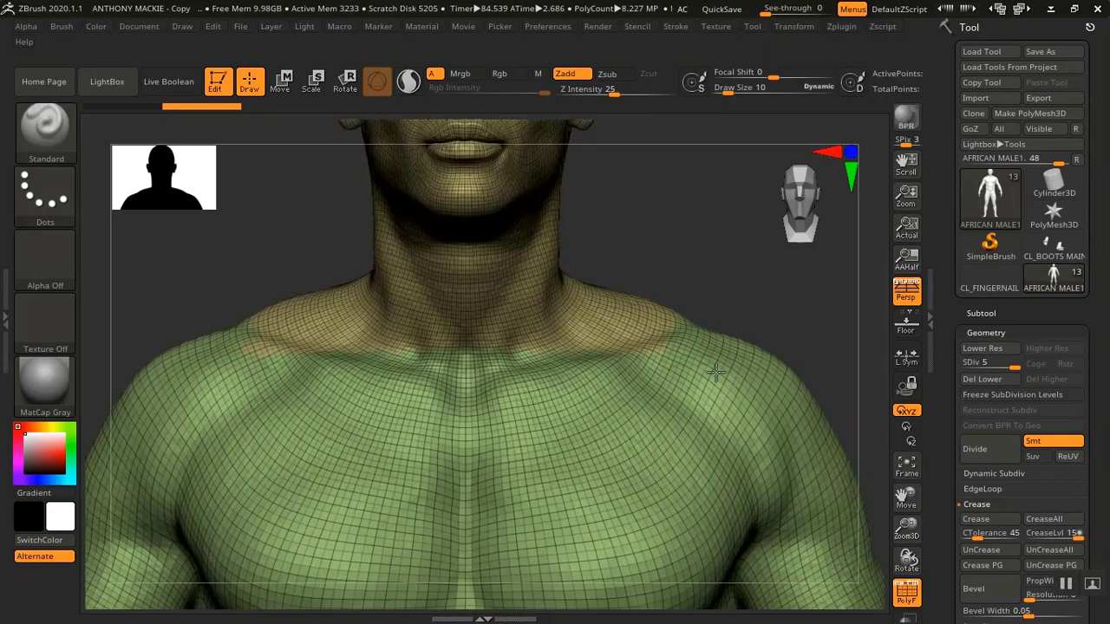
pyautogui.keyDown('alt'); pyautogui.moveTo(717, 265); pyautogui.dragTo(677, 397); pyautogui.keyUp('alt')
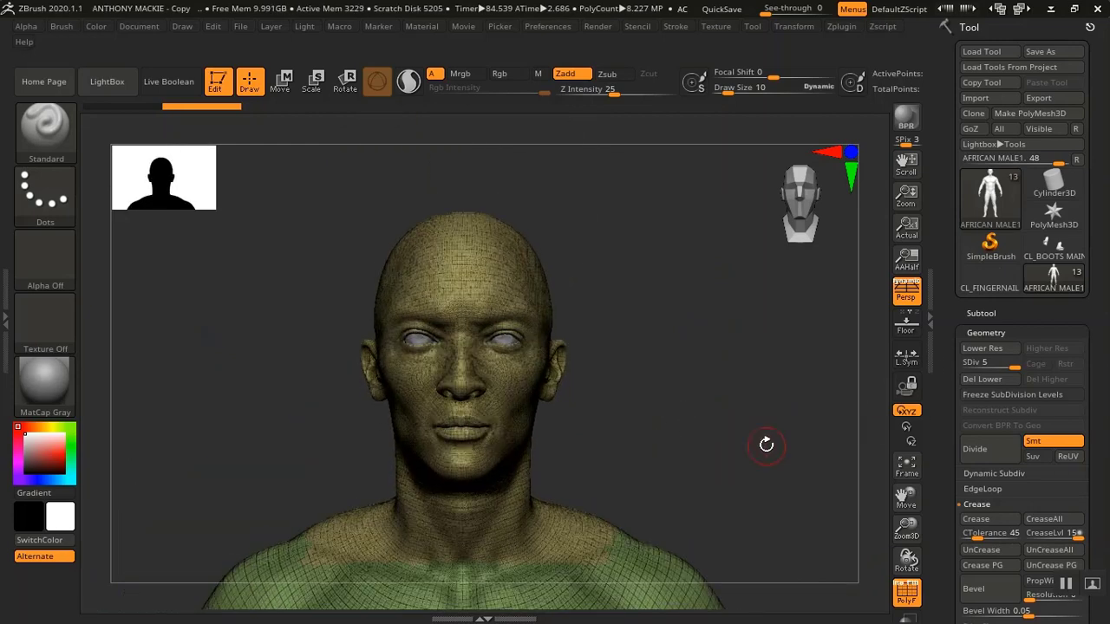
# Step the model down three subdivision levels
pyautogui.scroll(-10, 967, 391)
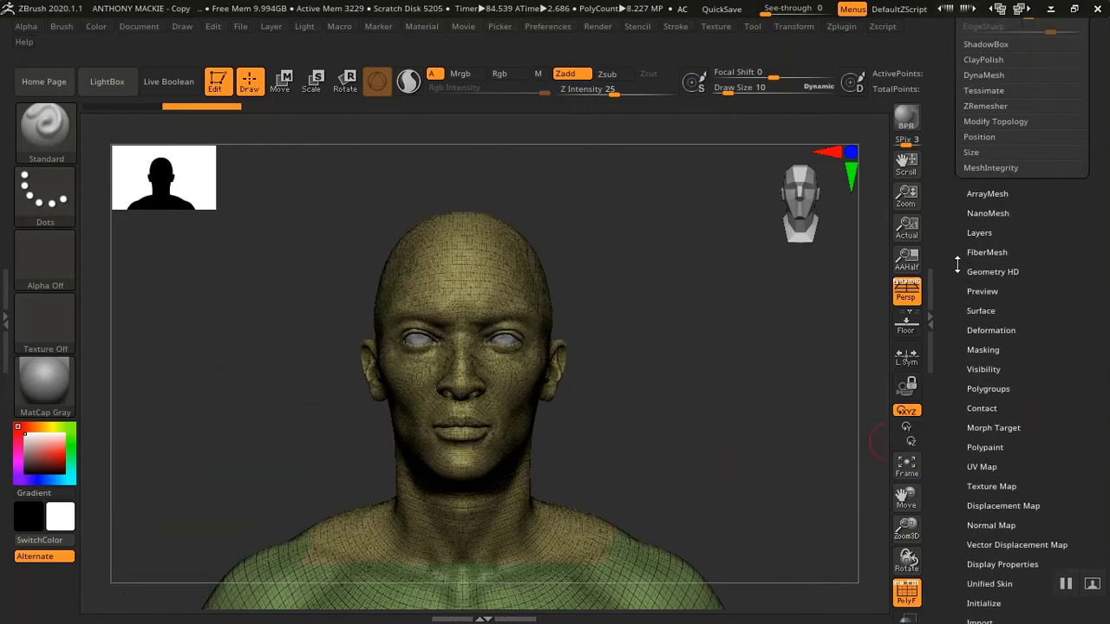
pyautogui.moveTo(966, 392); pyautogui.dragTo(957, 325)
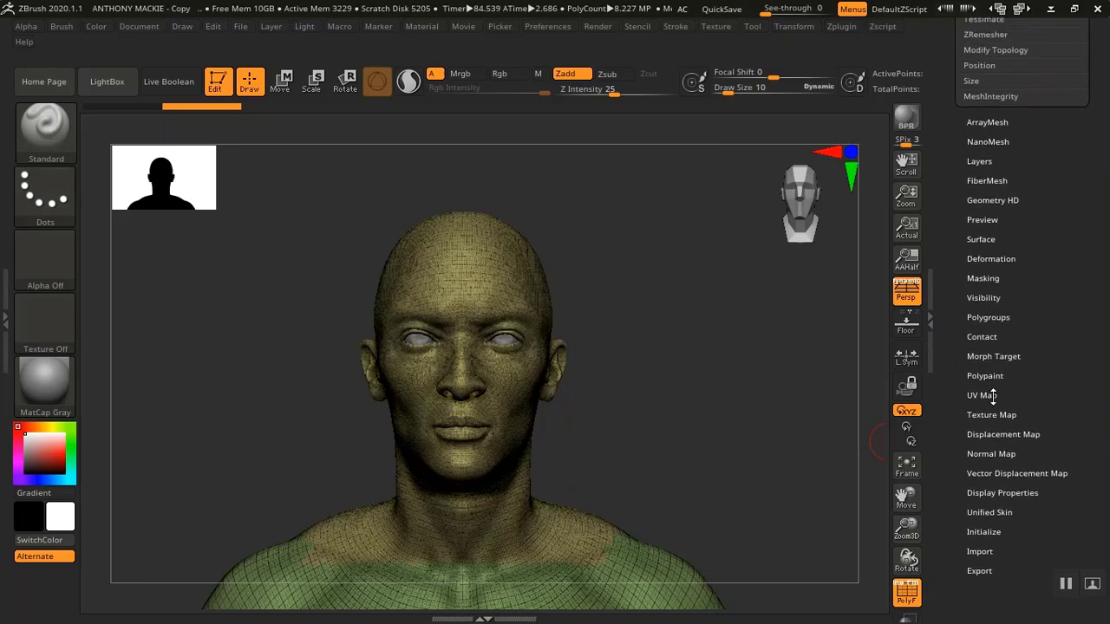
pyautogui.press('shift')
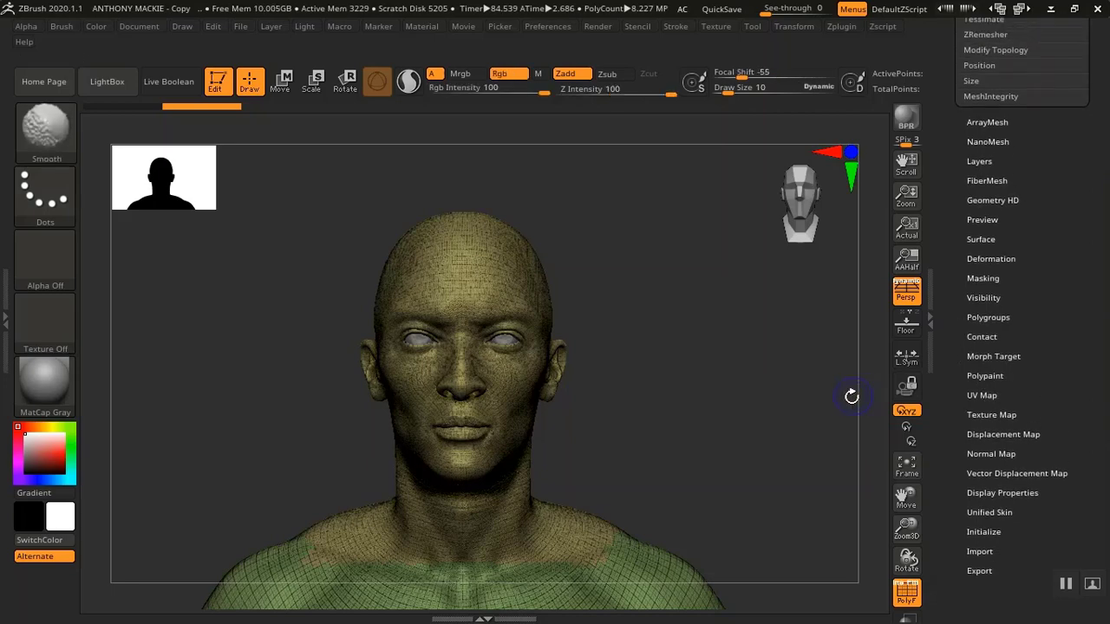
pyautogui.hotkey('shift', 'd')
pyautogui.hotkey('shift', 'd')
pyautogui.hotkey('shift', 'd')
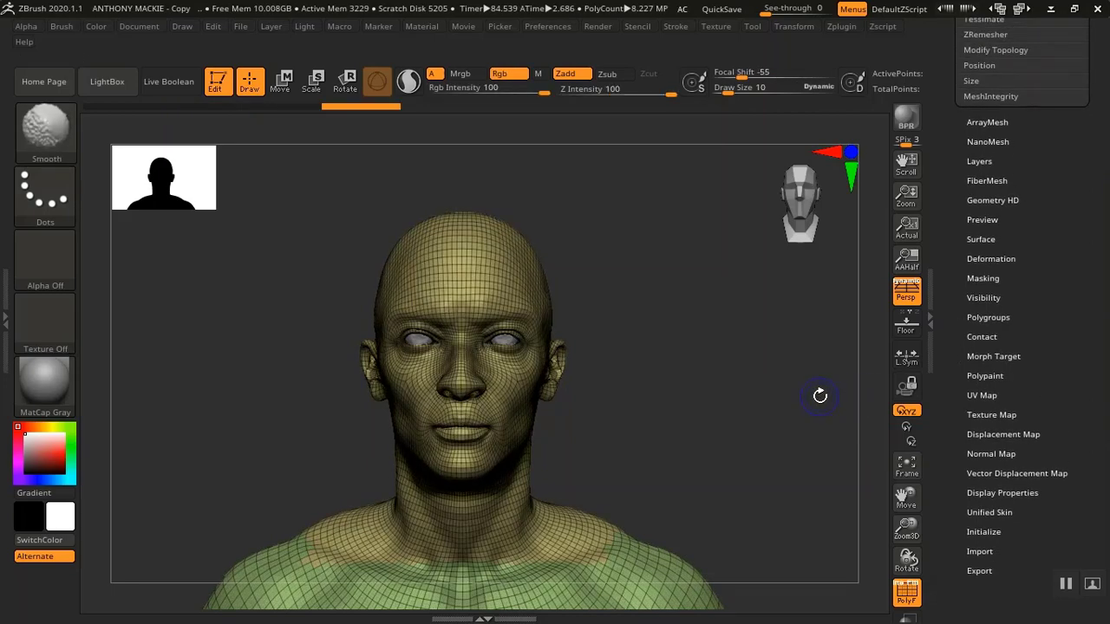
# Open the Polygroups settings and apply Auto Groups With UV to the model
pyautogui.click(987, 317)
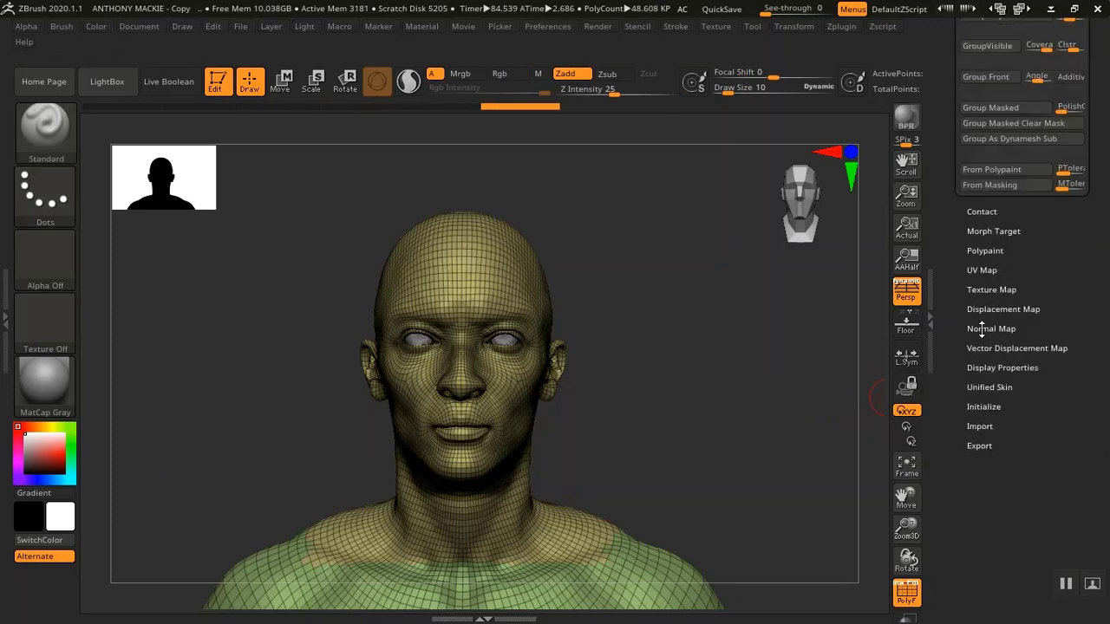
pyautogui.scroll(5, 952, 259)
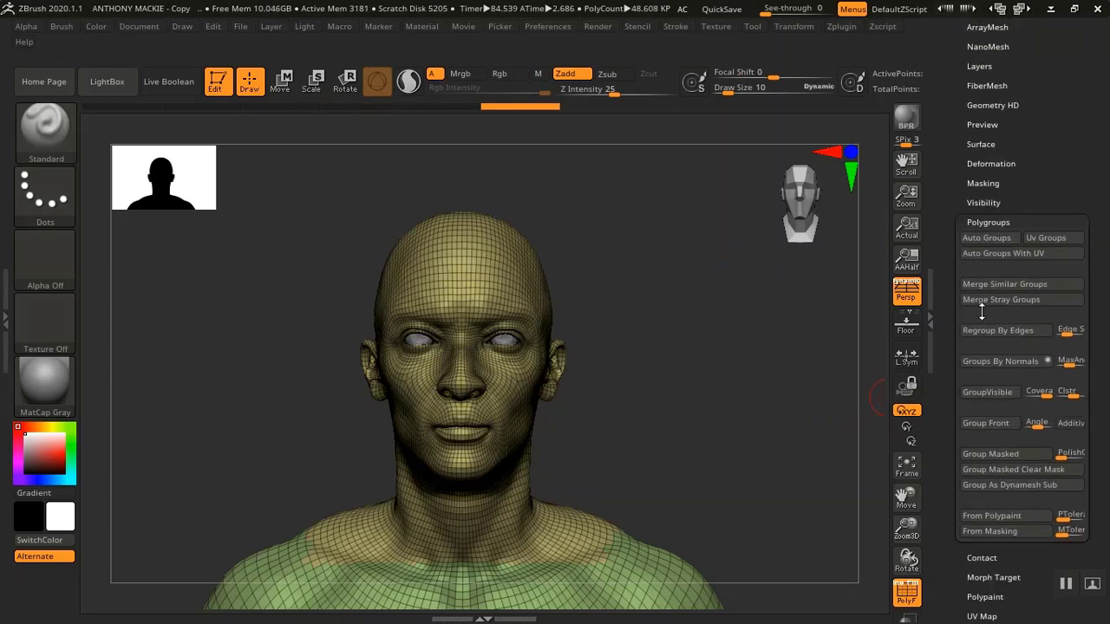
pyautogui.click(997, 253)
pyautogui.moveTo(726, 391)
pyautogui.keyDown('alt'); pyautogui.mouseDown()
pyautogui.moveTo(738, 422)
pyautogui.moveTo(700, 229)
pyautogui.moveTo(714, 457)
pyautogui.moveTo(684, 406)
pyautogui.moveTo(707, 327)
pyautogui.moveTo(709, 383)
pyautogui.mouseUp(); pyautogui.keyUp('alt')
pyautogui.moveTo(952, 250); pyautogui.dragTo(905, 358)
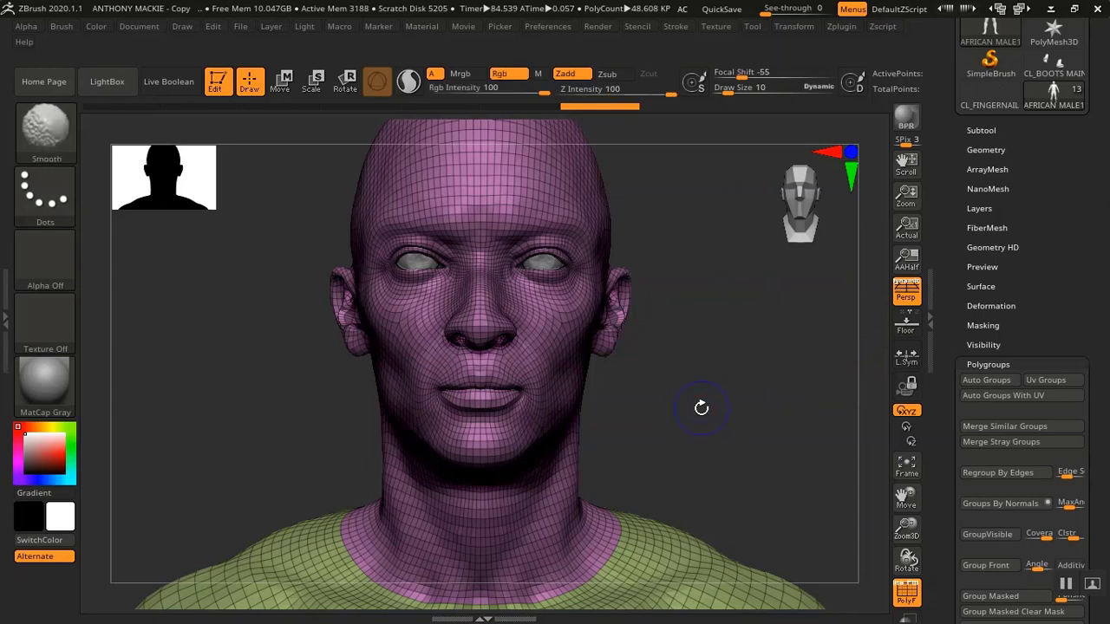
# Turn off the polyframe display and step the subdivision back up to the highest level
pyautogui.hotkey('shift', 'f')
pyautogui.press('d')
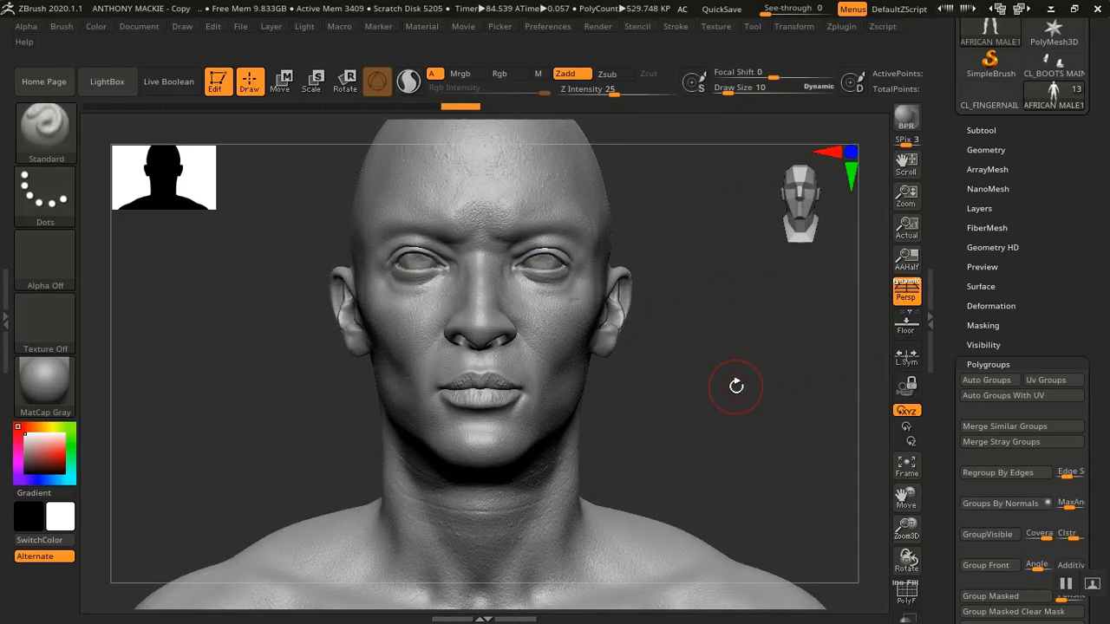
pyautogui.press('d')
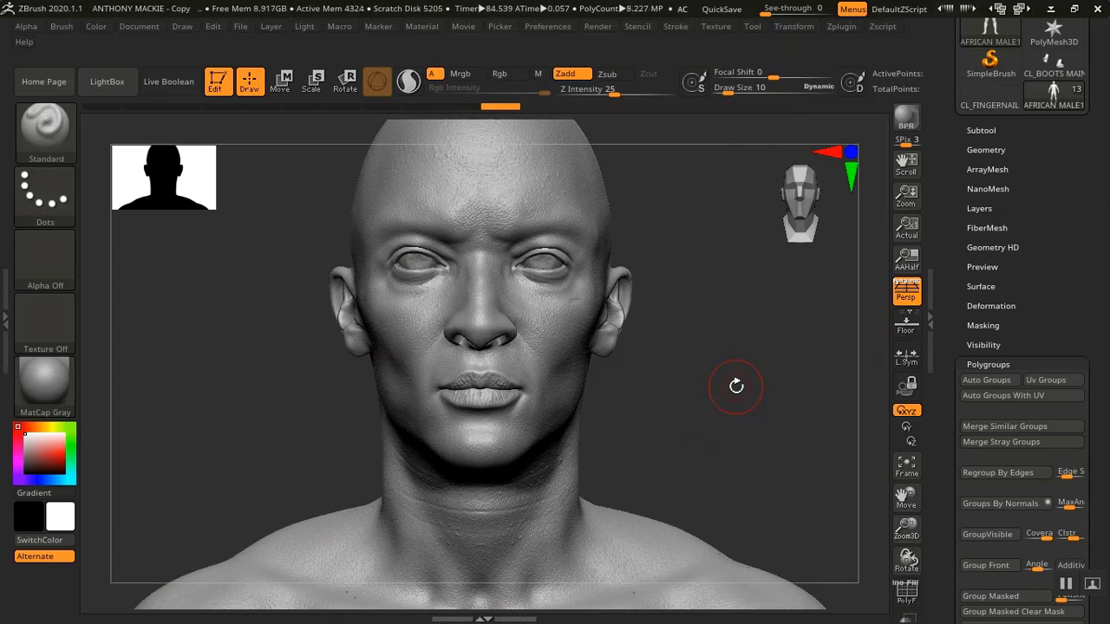
# Expand the geometry settings and inspect the face, nose, lips and neck up close
pyautogui.click(995, 147)
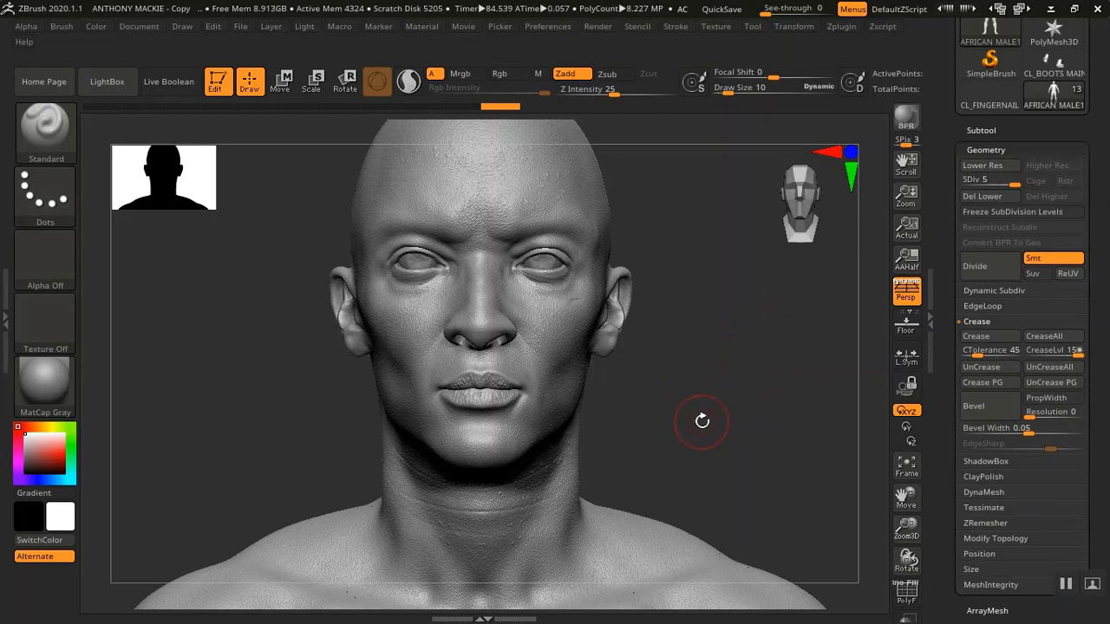
pyautogui.keyDown('alt'); pyautogui.moveTo(703, 421); pyautogui.dragTo(716, 593); pyautogui.keyUp('alt')
pyautogui.keyDown('alt'); pyautogui.moveTo(709, 443); pyautogui.dragTo(746, 256); pyautogui.keyUp('alt')
pyautogui.keyDown('alt'); pyautogui.moveTo(743, 185); pyautogui.dragTo(721, 620); pyautogui.keyUp('alt')
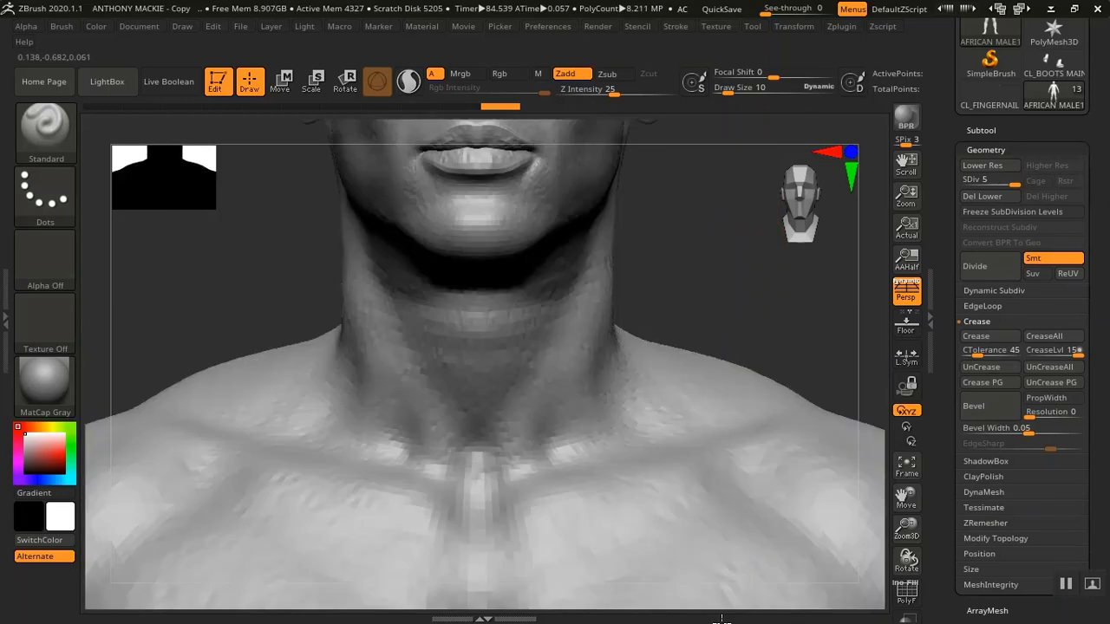
pyautogui.press('f')
pyautogui.moveTo(717, 518); pyautogui.dragTo(738, 555)
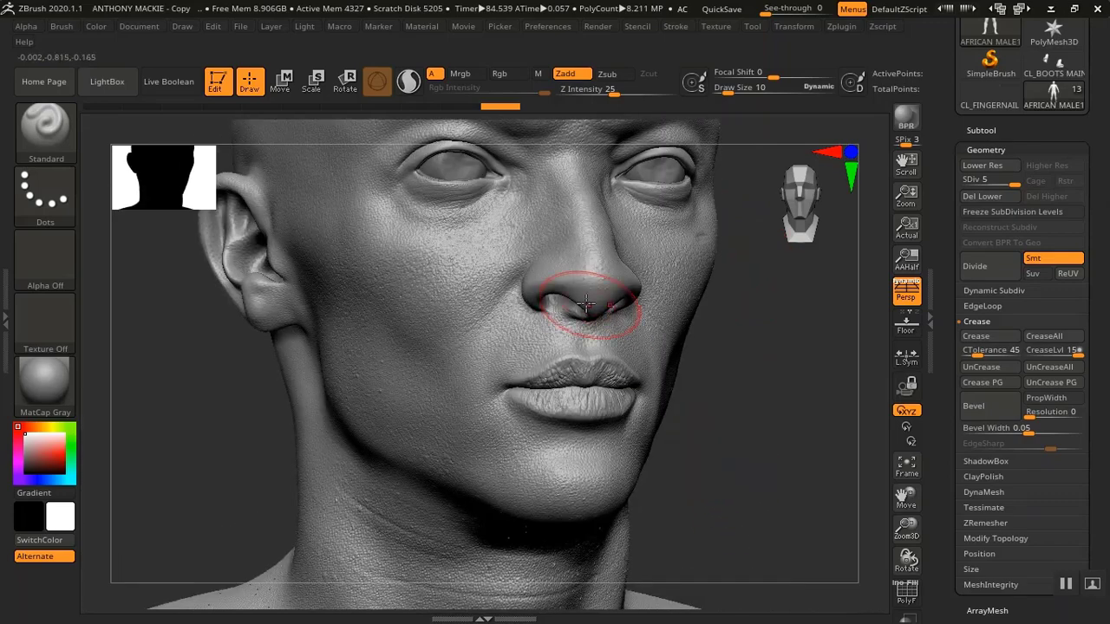
pyautogui.keyDown('alt'); pyautogui.moveTo(740, 407); pyautogui.dragTo(764, 482); pyautogui.keyUp('alt')
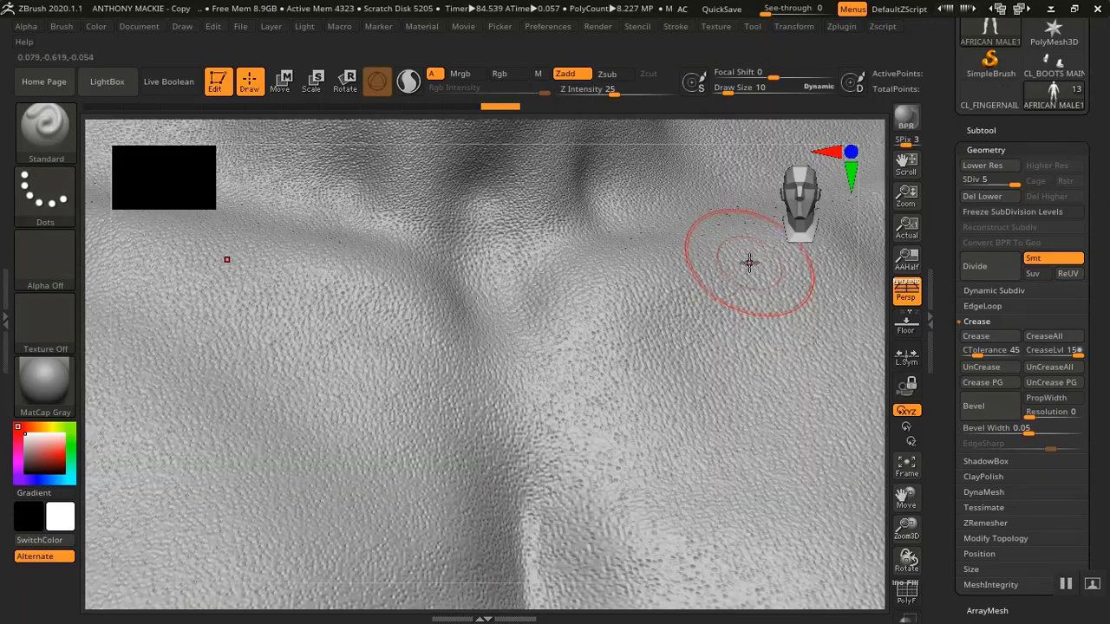
pyautogui.moveTo(907, 496); pyautogui.dragTo(844, 526)
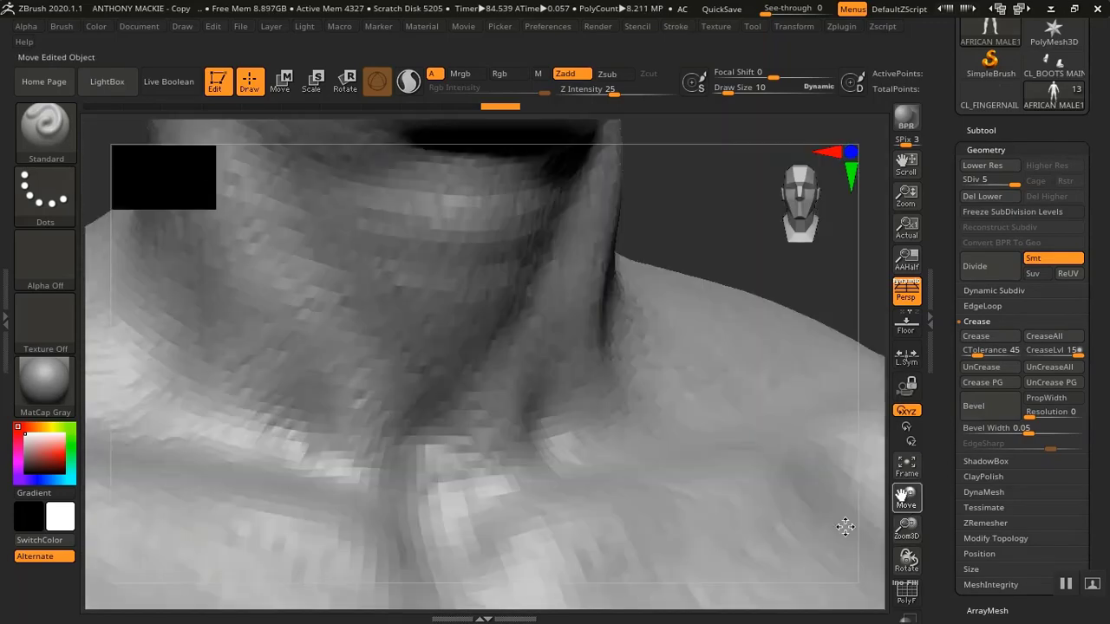
pyautogui.keyDown('alt'); pyautogui.moveTo(735, 213); pyautogui.dragTo(718, 496); pyautogui.keyUp('alt')
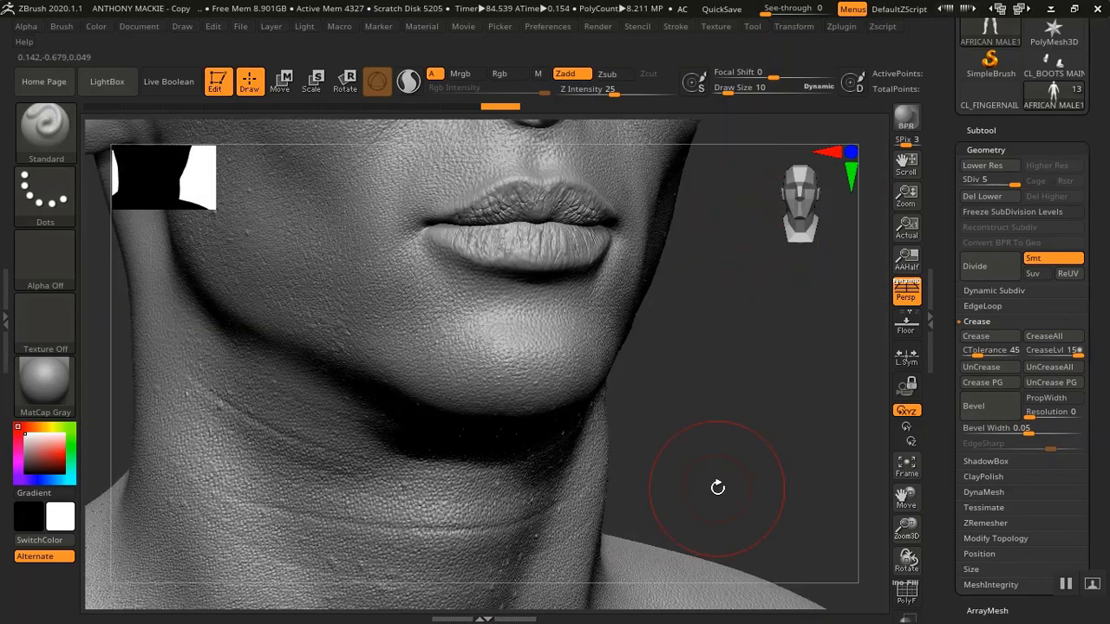
pyautogui.keyDown('alt'); pyautogui.moveTo(719, 410); pyautogui.dragTo(720, 579); pyautogui.keyUp('alt')
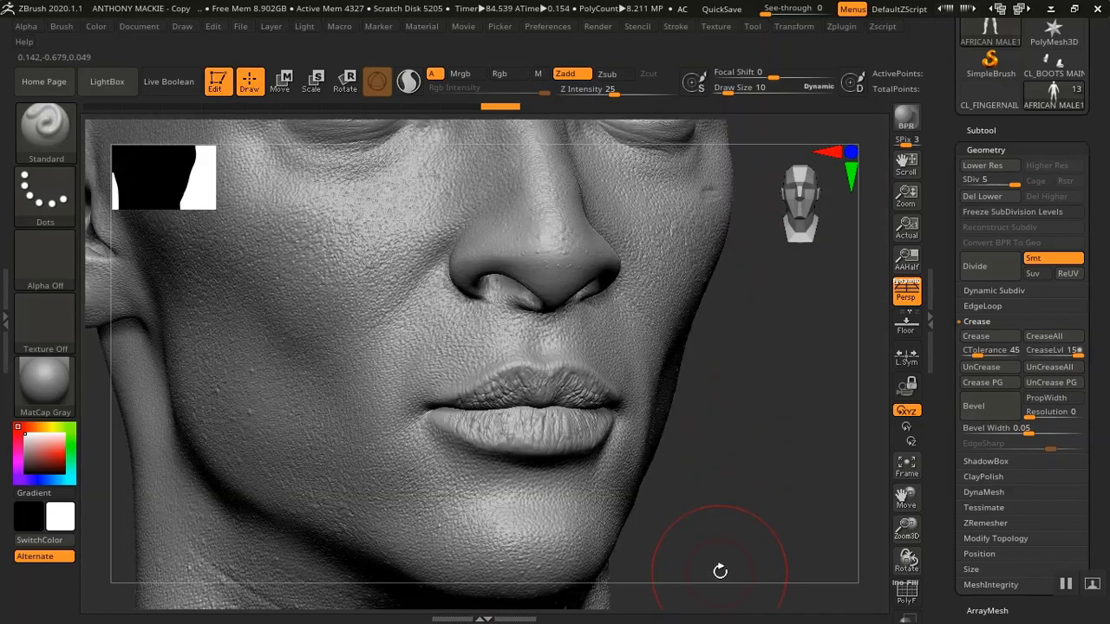
pyautogui.keyDown('alt'); pyautogui.moveTo(733, 448); pyautogui.dragTo(756, 528); pyautogui.keyUp('alt')
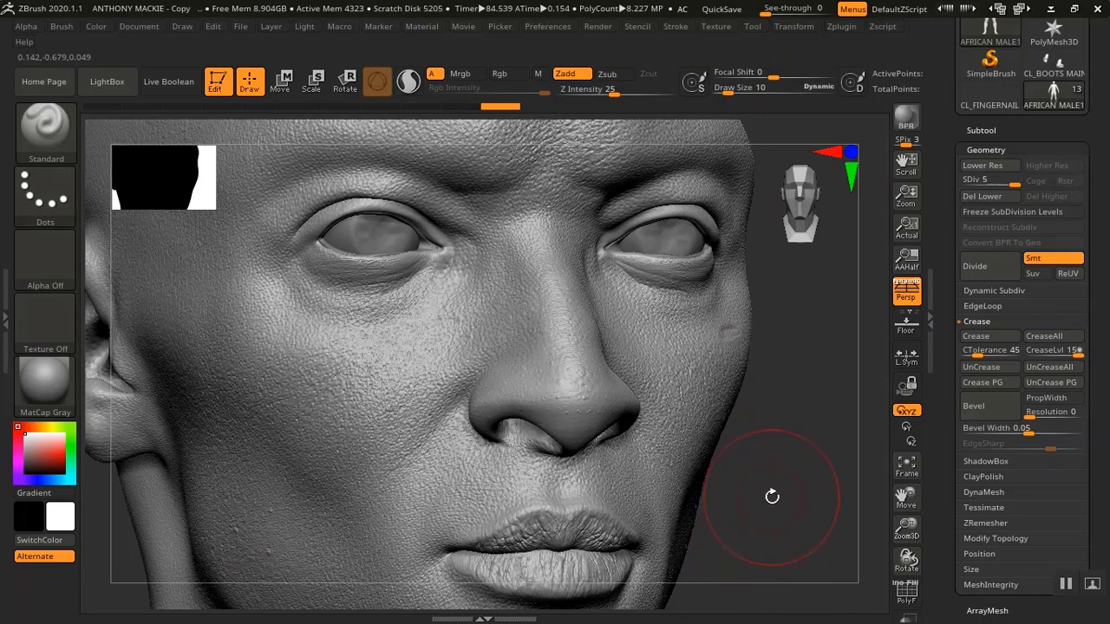
pyautogui.moveTo(773, 475)
pyautogui.keyDown('alt'); pyautogui.mouseDown()
pyautogui.moveTo(800, 486)
pyautogui.moveTo(780, 471)
pyautogui.moveTo(780, 508)
pyautogui.moveTo(813, 541)
pyautogui.moveTo(830, 498)
pyautogui.mouseUp(); pyautogui.keyUp('alt')
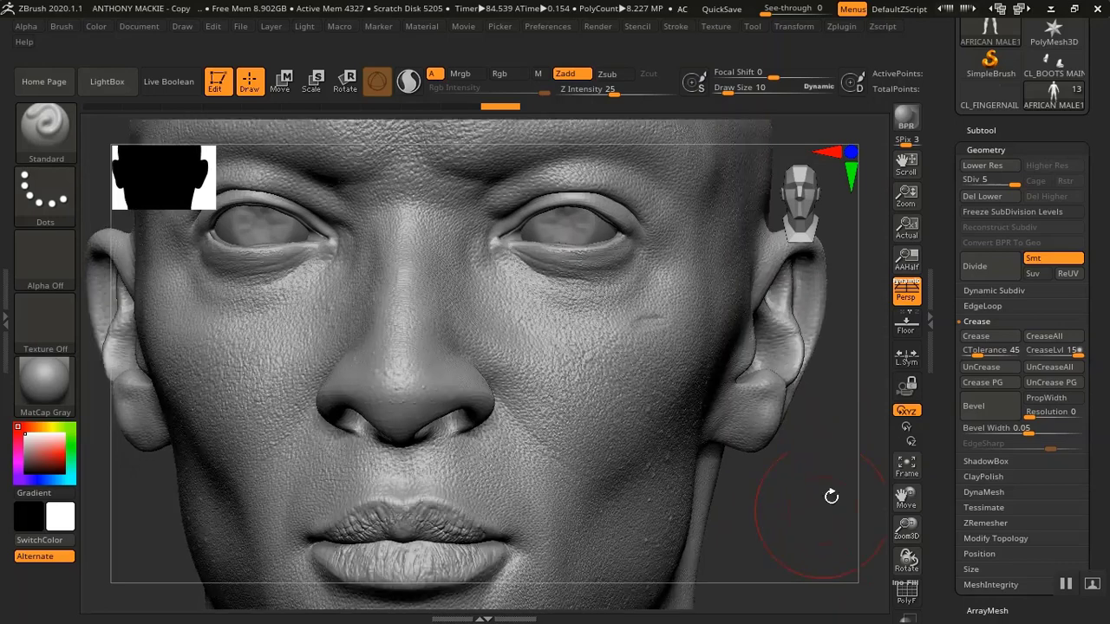
# Collapse the geometry settings and open the Layers section to review the sculpt layers
pyautogui.click(980, 150)
pyautogui.click(978, 209)
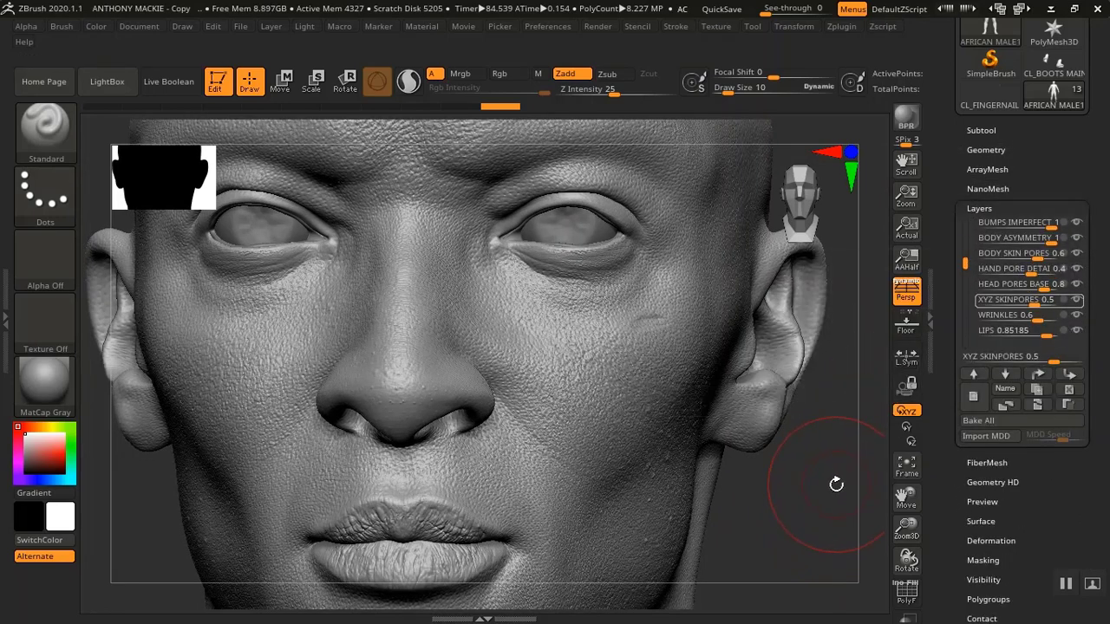
pyautogui.keyDown('alt'); pyautogui.moveTo(837, 496); pyautogui.dragTo(825, 607); pyautogui.keyUp('alt')
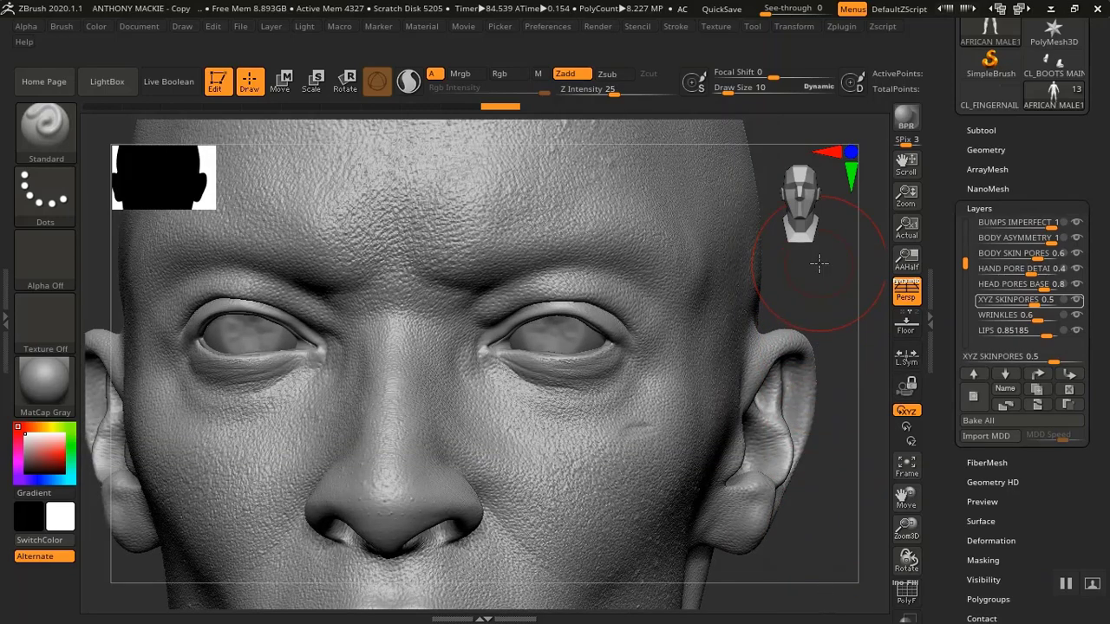
# Preview the WRINKLES sculpt layer at full strength 1, then restore its strength to 0.6
pyautogui.keyDown('alt'); pyautogui.moveTo(820, 263); pyautogui.dragTo(849, 172); pyautogui.keyUp('alt')
pyautogui.keyDown('alt'); pyautogui.moveTo(825, 503); pyautogui.dragTo(821, 446); pyautogui.keyUp('alt')
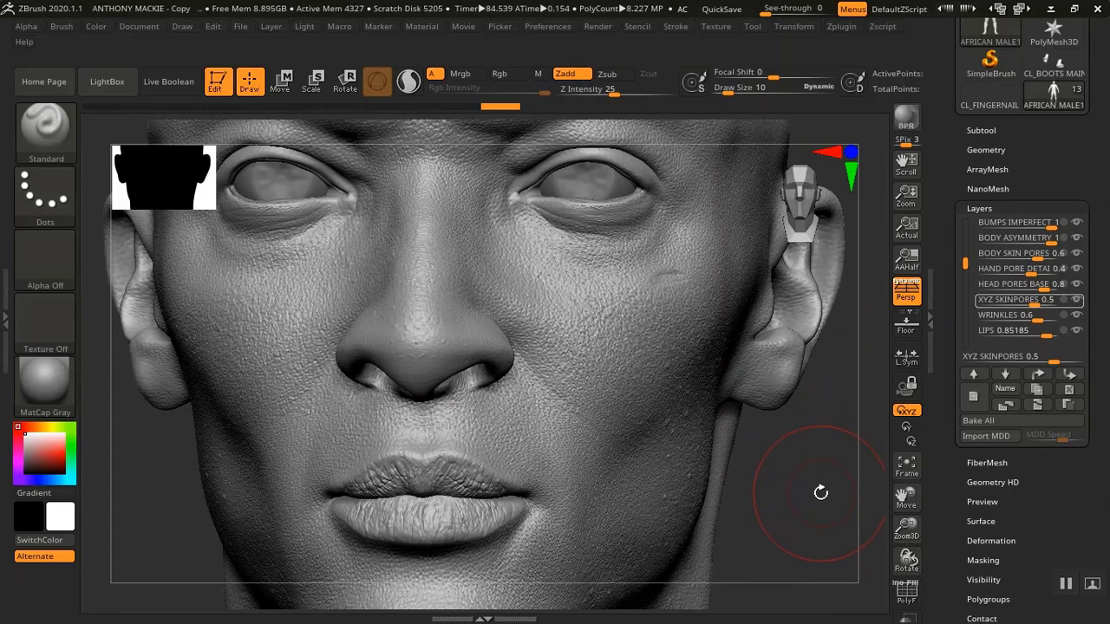
pyautogui.moveTo(816, 491); pyautogui.dragTo(819, 491)
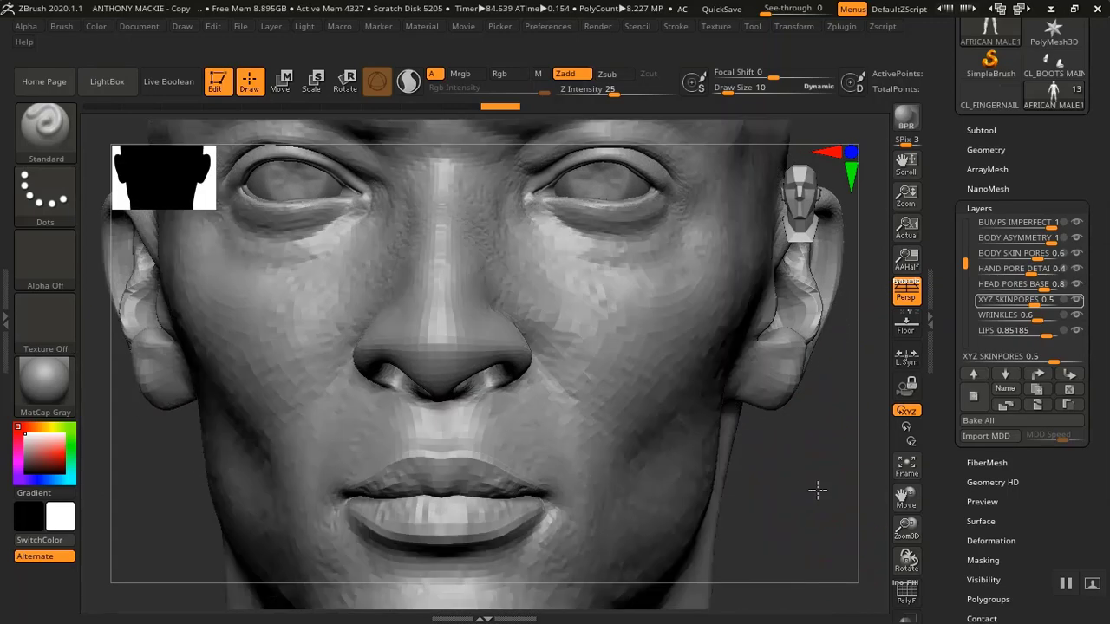
pyautogui.click(988, 315)
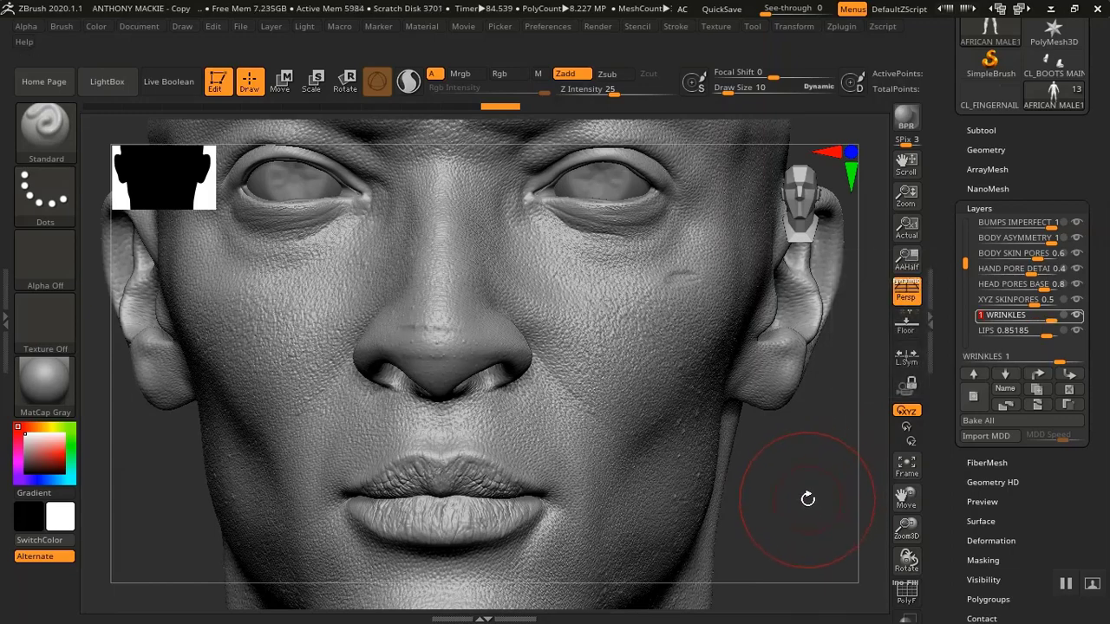
pyautogui.moveTo(807, 500); pyautogui.dragTo(825, 548)
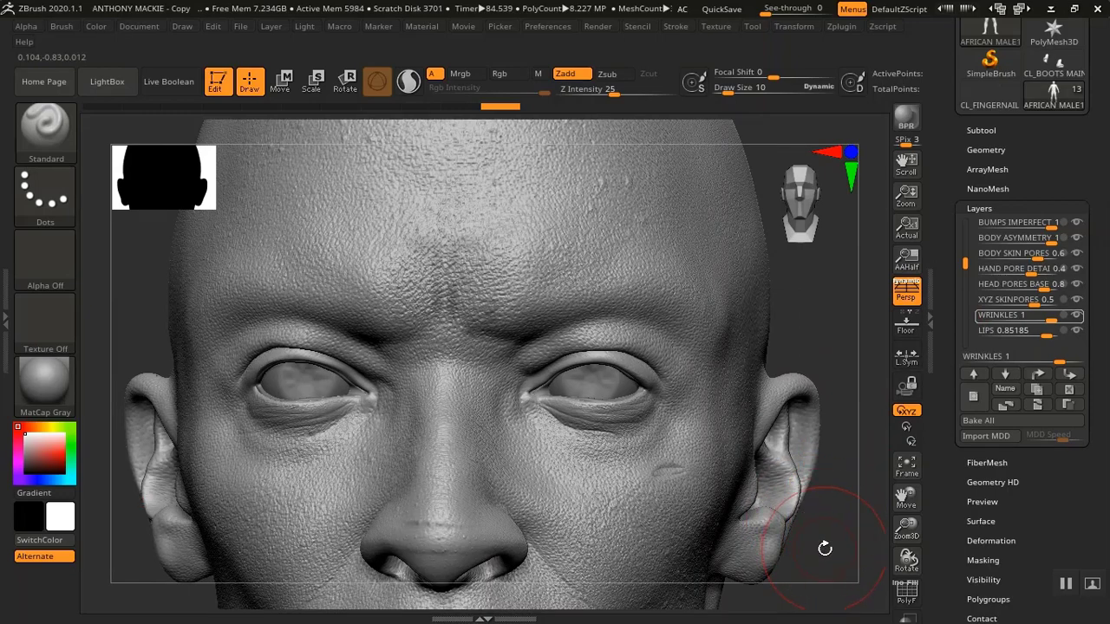
pyautogui.moveTo(807, 438); pyautogui.dragTo(811, 441)
pyautogui.click(981, 315)
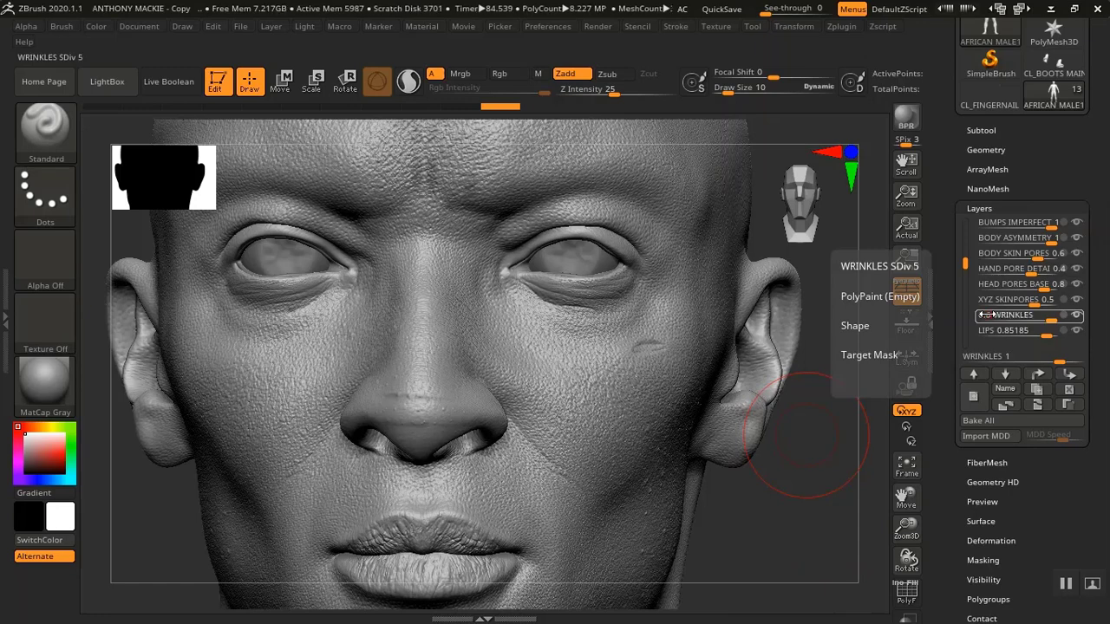
pyautogui.moveTo(986, 315); pyautogui.dragTo(954, 315)
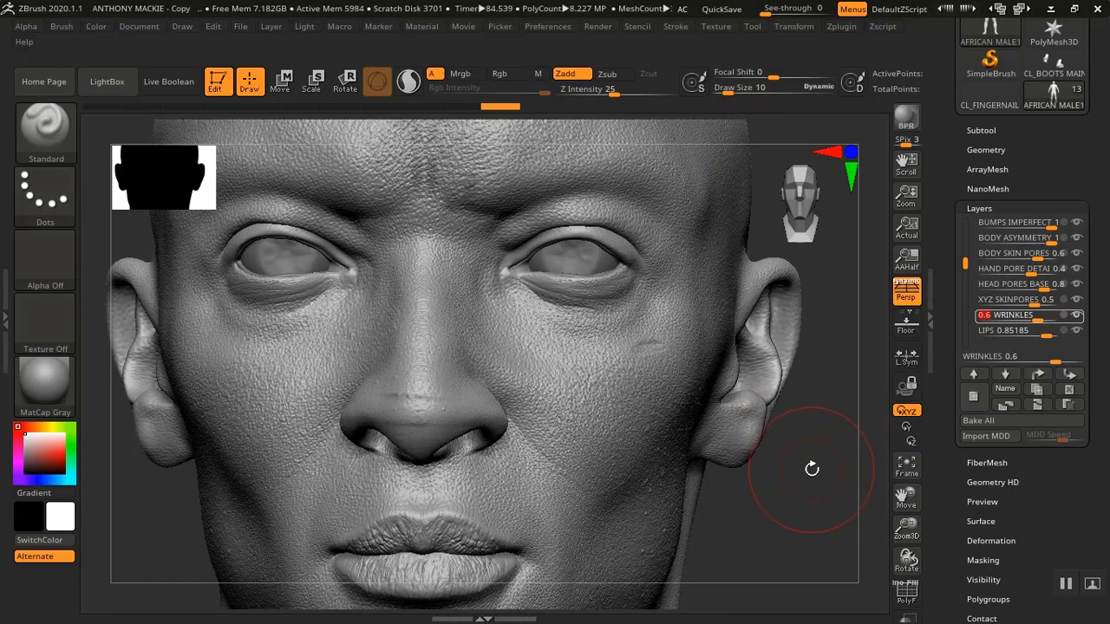
# Open the geometry settings and step the subdivision down to level 1 and back up to 5 to compare
pyautogui.keyDown('alt'); pyautogui.moveTo(778, 490); pyautogui.dragTo(798, 465); pyautogui.keyUp('alt')
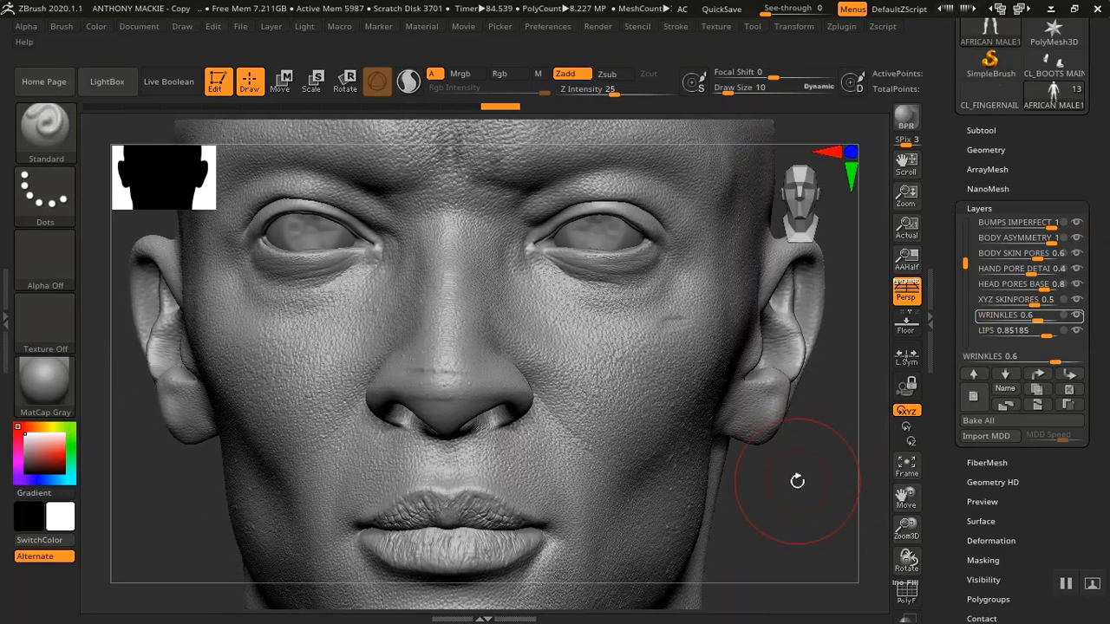
pyautogui.moveTo(781, 508)
pyautogui.keyDown('alt'); pyautogui.mouseDown()
pyautogui.moveTo(775, 458)
pyautogui.moveTo(776, 472)
pyautogui.moveTo(805, 433)
pyautogui.mouseUp(); pyautogui.keyUp('alt')
pyautogui.keyDown('alt'); pyautogui.moveTo(819, 386); pyautogui.dragTo(840, 201); pyautogui.keyUp('alt')
pyautogui.click(987, 150)
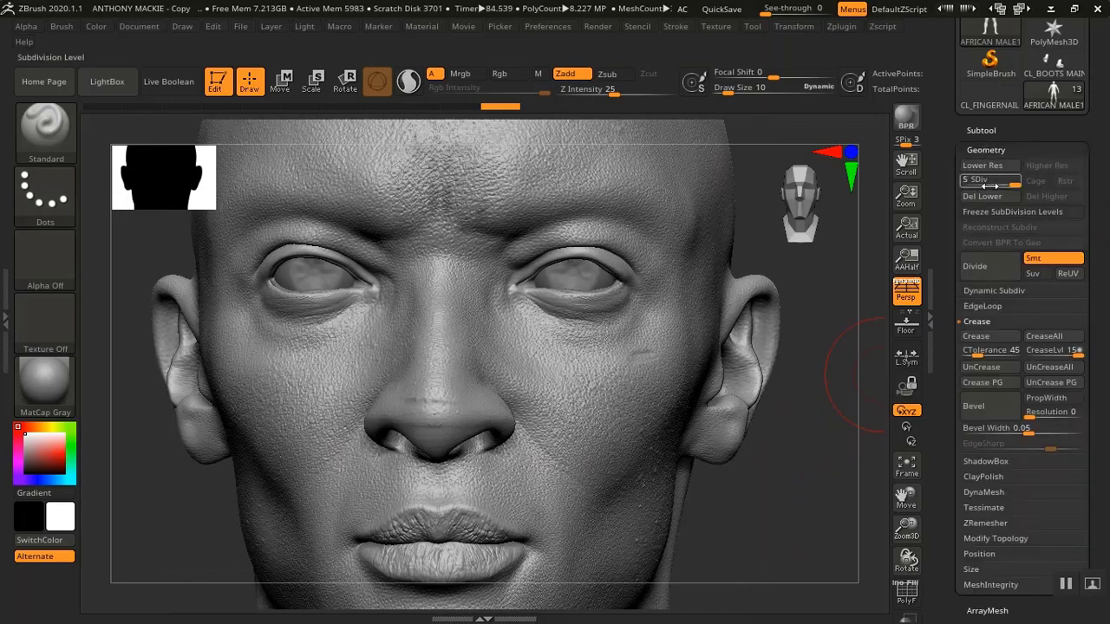
pyautogui.moveTo(989, 180); pyautogui.dragTo(970, 181)
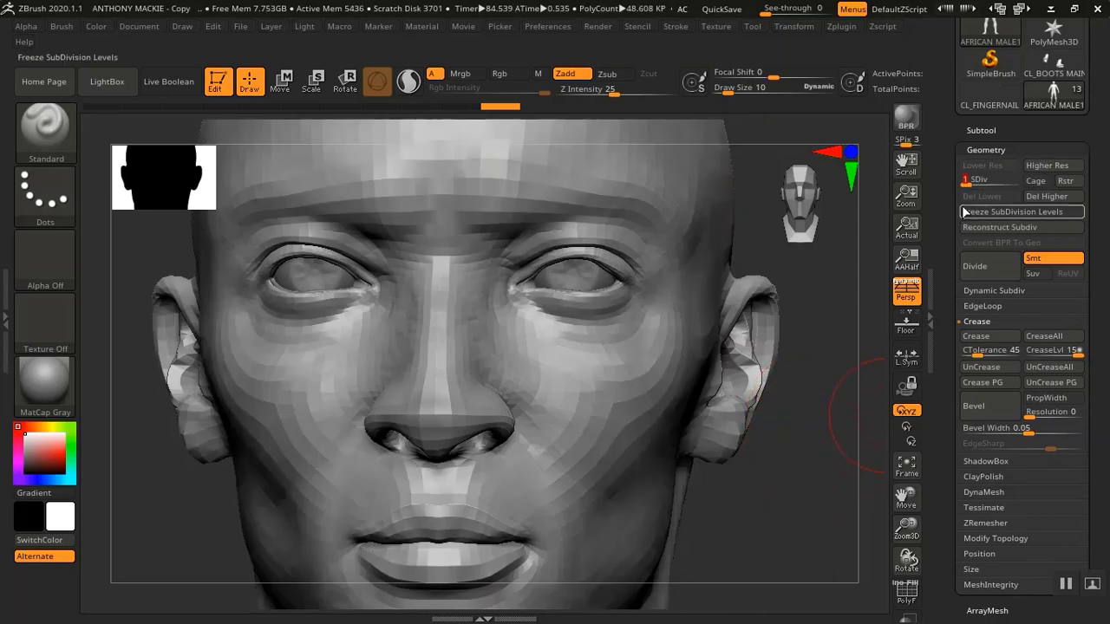
pyautogui.moveTo(968, 181); pyautogui.dragTo(978, 181)
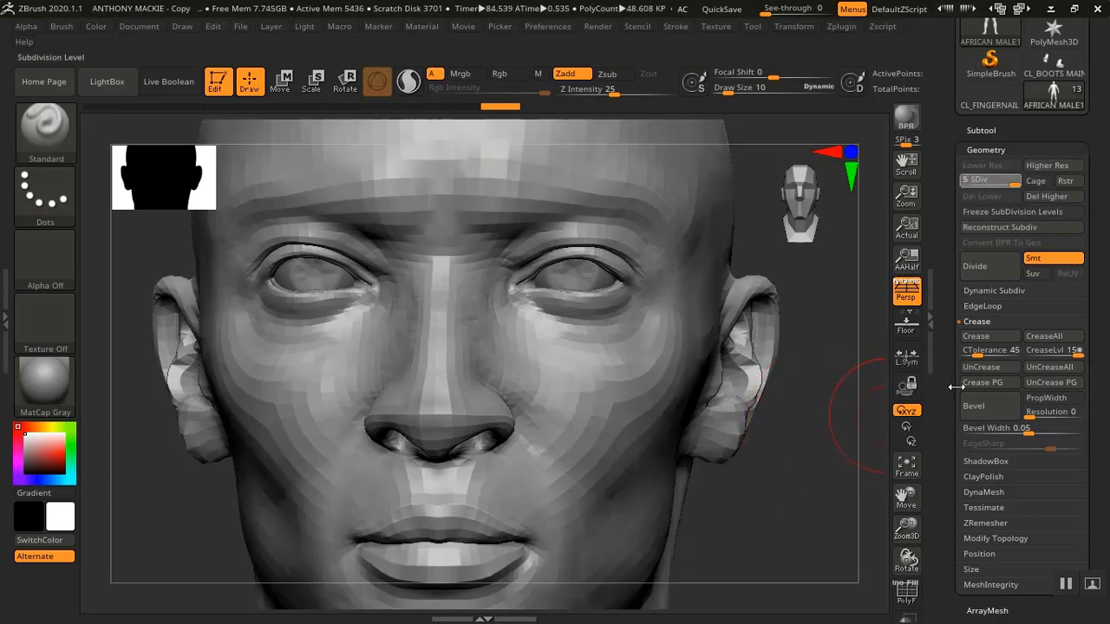
# Bake all the sculpt layers into the mesh with Bake All
pyautogui.scroll(-3, 963, 384)
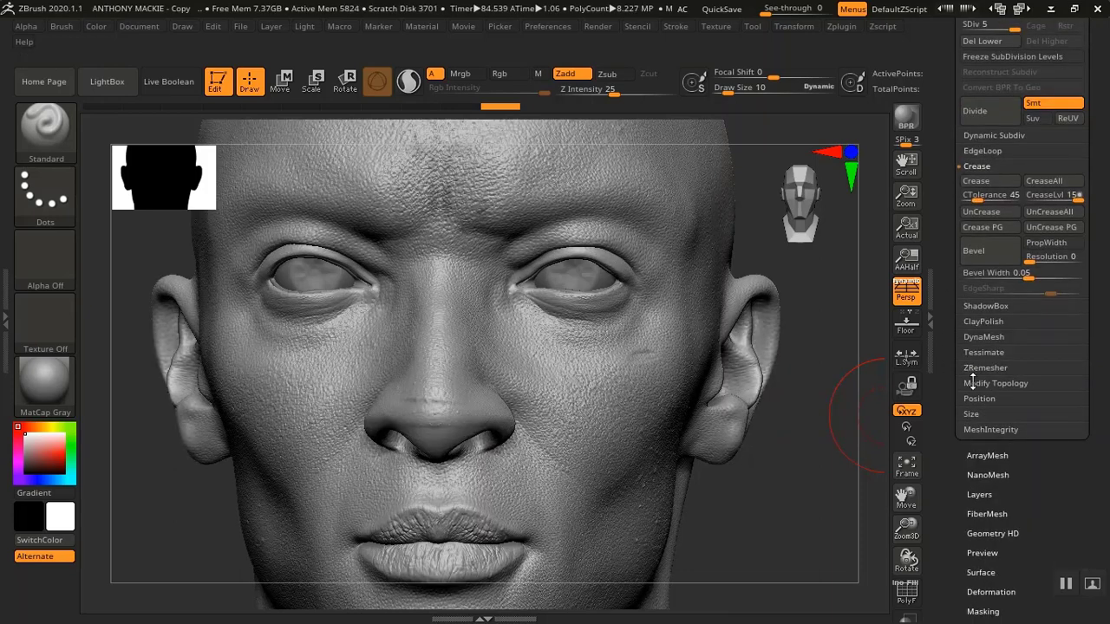
pyautogui.click(979, 494)
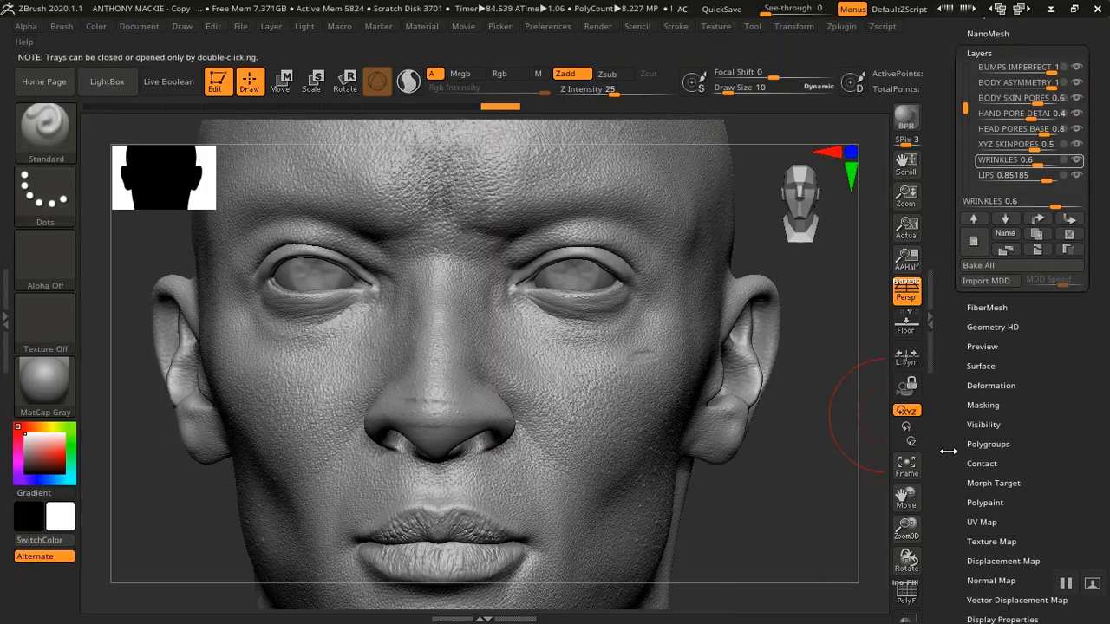
pyautogui.scroll(1, 947, 439)
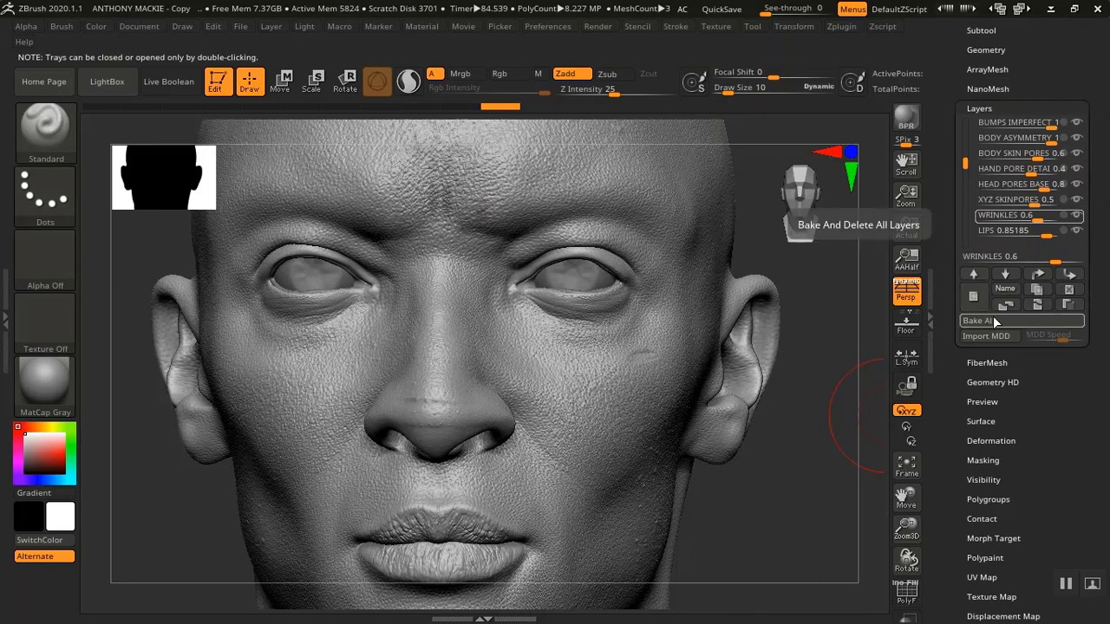
pyautogui.click(993, 320)
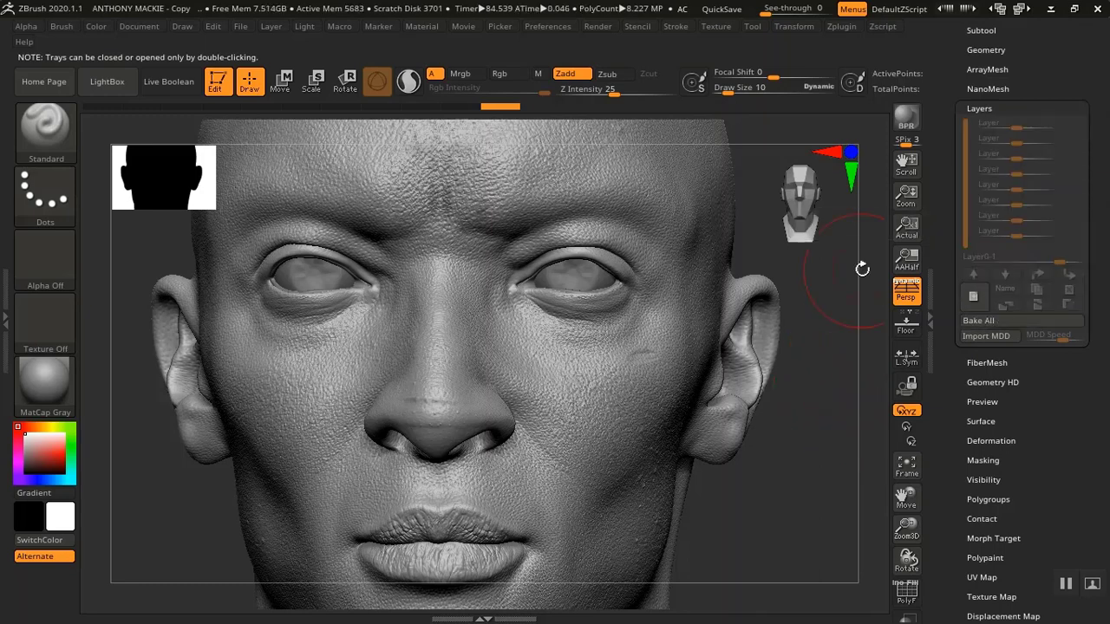
# Open the Subtool list to review the model's subtools
pyautogui.press('shift')
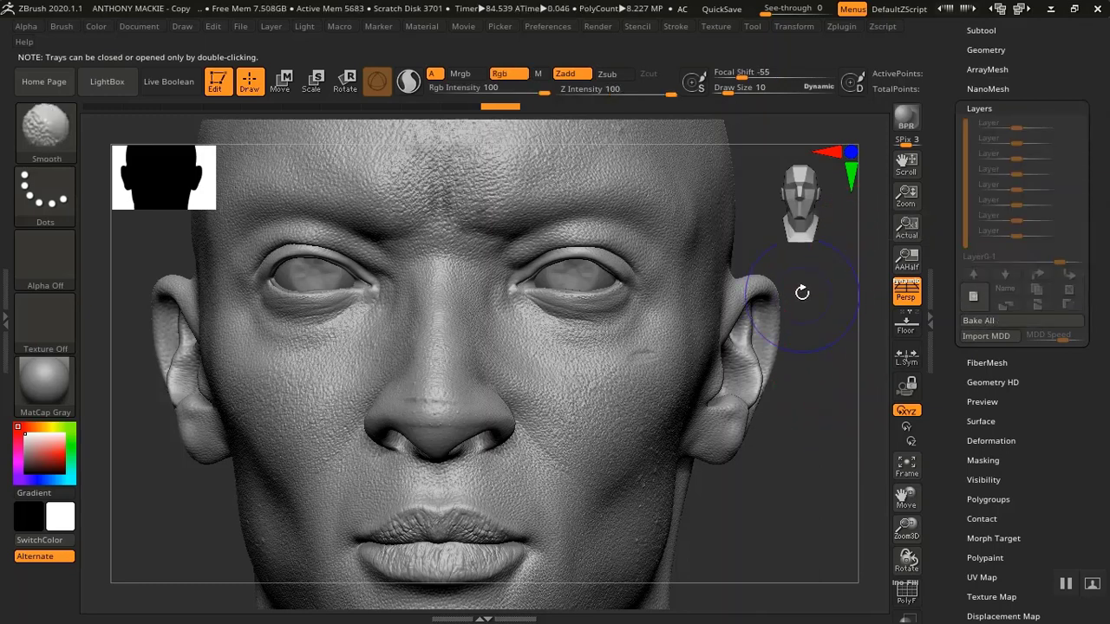
pyautogui.moveTo(945, 113); pyautogui.dragTo(950, 208)
pyautogui.click(972, 216)
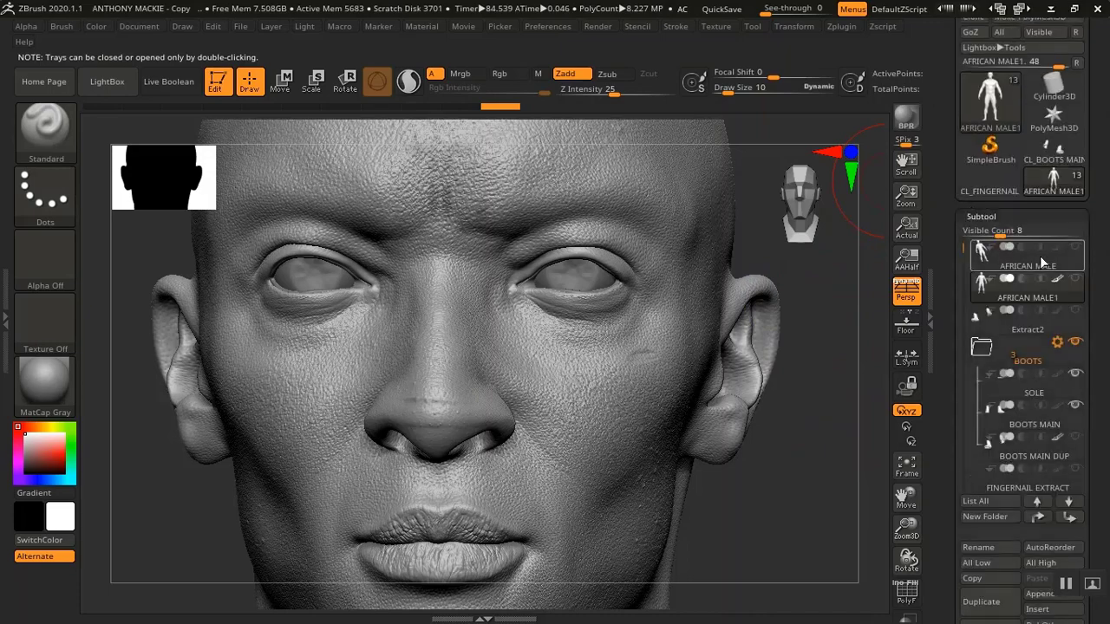
pyautogui.moveTo(775, 454); pyautogui.dragTo(803, 408)
# Drop the head to its lowest subdivision level and turn on the polyframe display
pyautogui.press('shift')
pyautogui.hotkey('shift', 'd')
pyautogui.hotkey('shift', 'd')
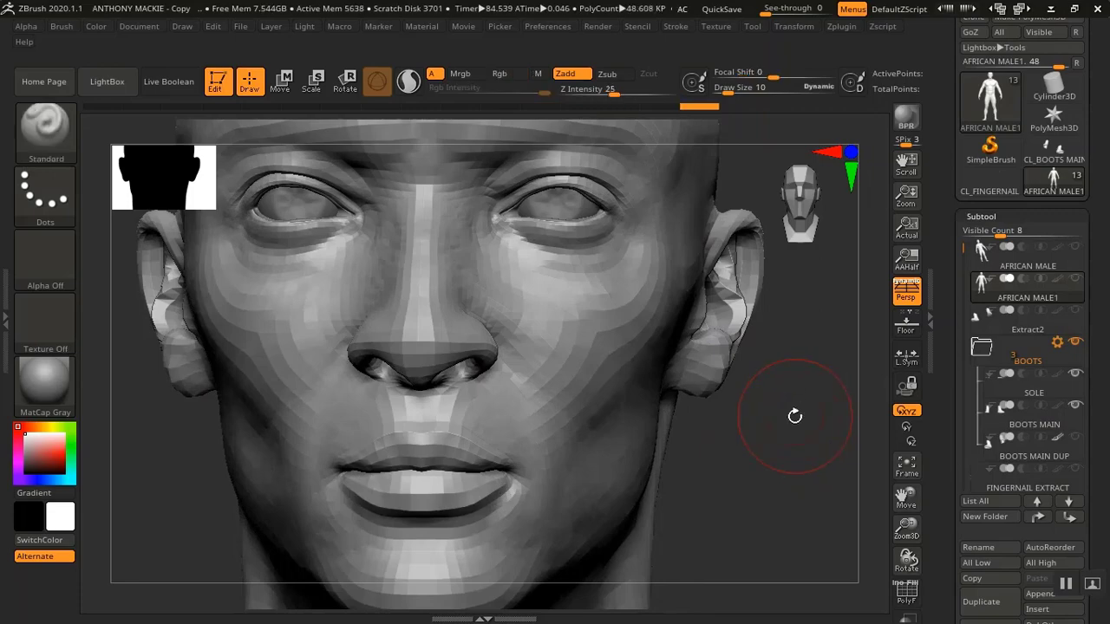
pyautogui.hotkey('shift', 'f')
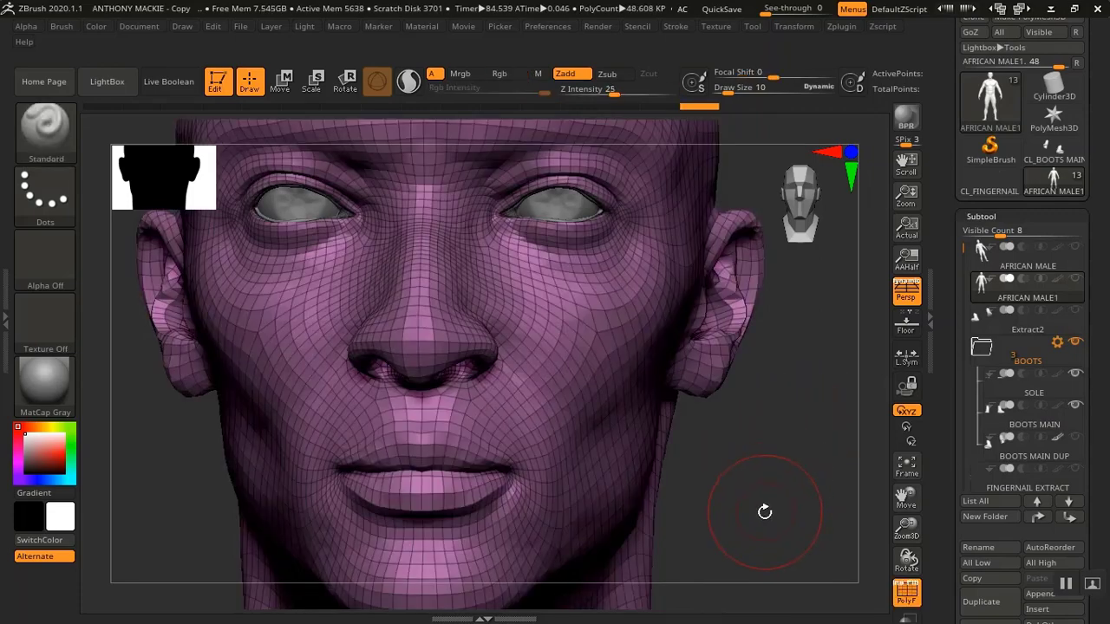
pyautogui.moveTo(768, 512)
pyautogui.keyDown('alt'); pyautogui.mouseDown()
pyautogui.moveTo(741, 278)
pyautogui.moveTo(721, 325)
pyautogui.moveTo(743, 495)
pyautogui.moveTo(781, 275)
pyautogui.mouseUp(); pyautogui.keyUp('alt')
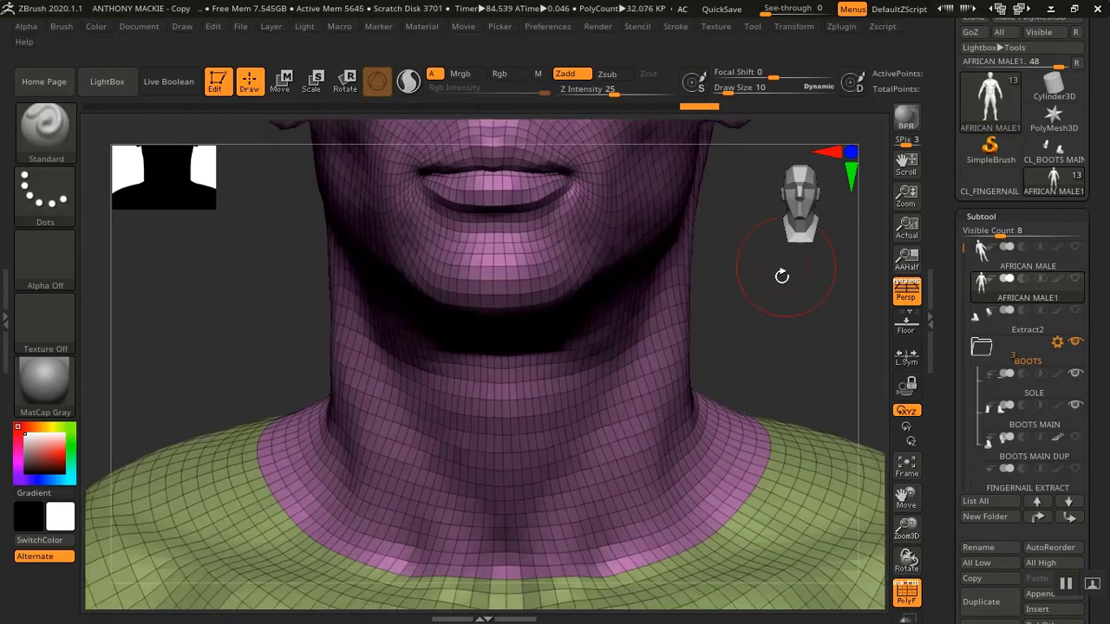
# Isolate the head polygroup, hiding the torso polygroup below the neck
pyautogui.keyDown('ctrl'); pyautogui.keyDown('shift'); pyautogui.click(588, 372); pyautogui.keyUp('shift'); pyautogui.keyUp('ctrl')
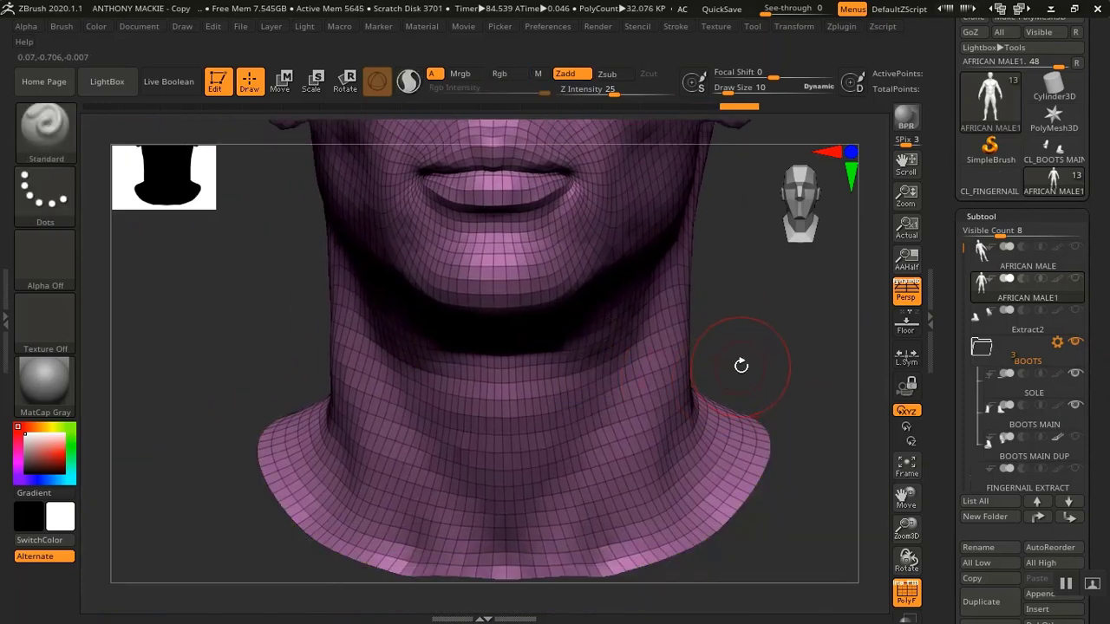
pyautogui.keyDown('alt'); pyautogui.moveTo(756, 325); pyautogui.dragTo(711, 285); pyautogui.keyUp('alt')
pyautogui.keyDown('alt'); pyautogui.moveTo(721, 290); pyautogui.dragTo(640, 408); pyautogui.keyUp('alt')
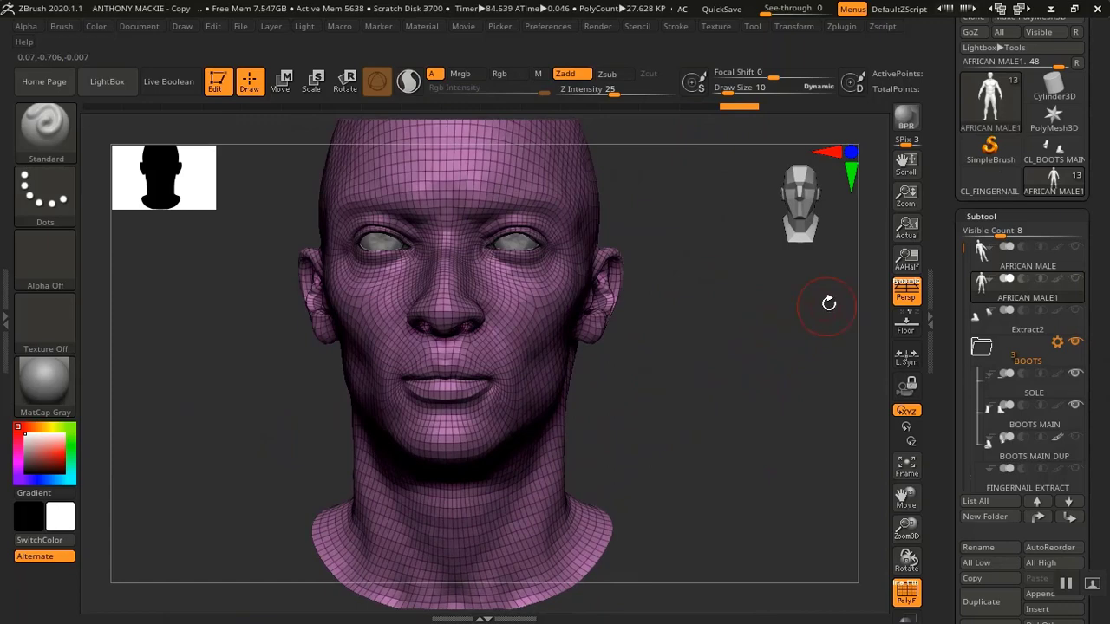
# Delete the hidden torso polygons with Del Hidden in the Modify Topology settings
pyautogui.click(976, 216)
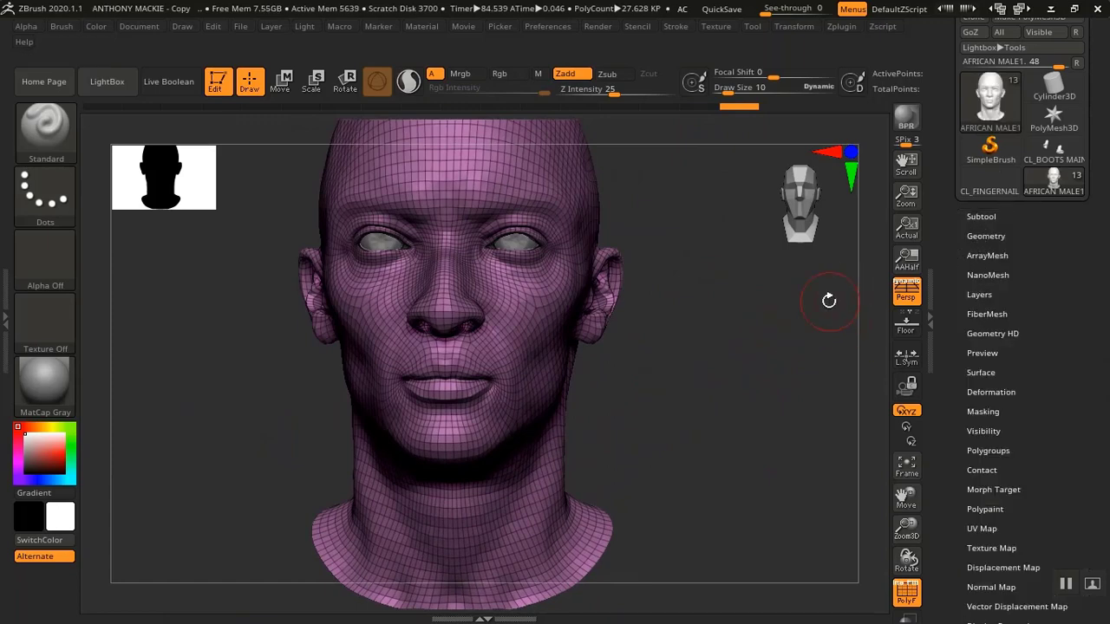
pyautogui.click(964, 233)
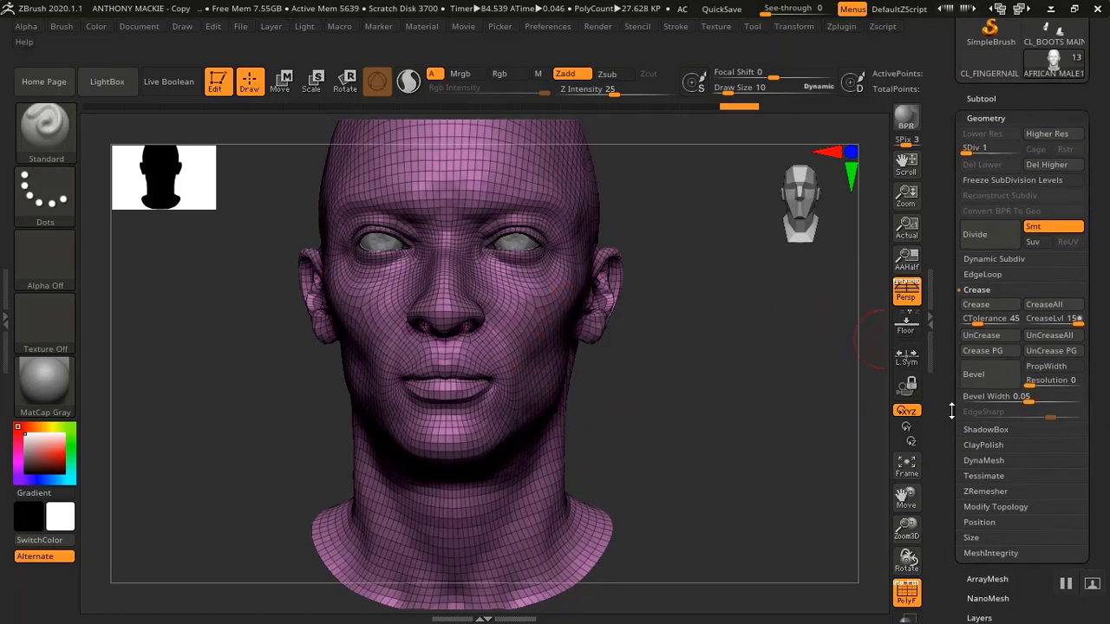
pyautogui.click(997, 507)
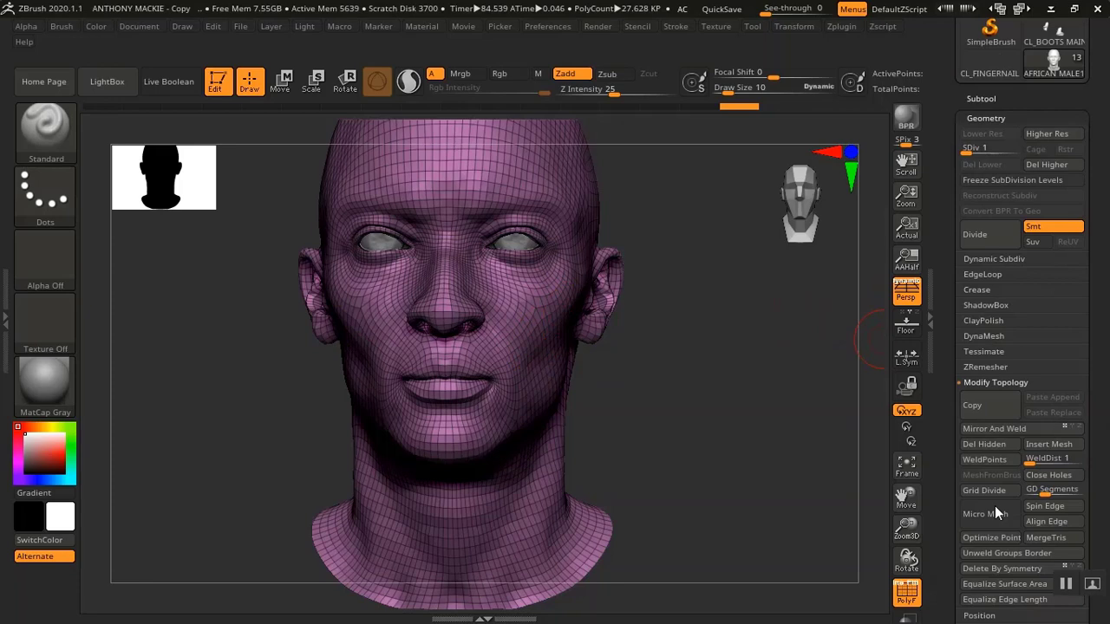
pyautogui.click(980, 445)
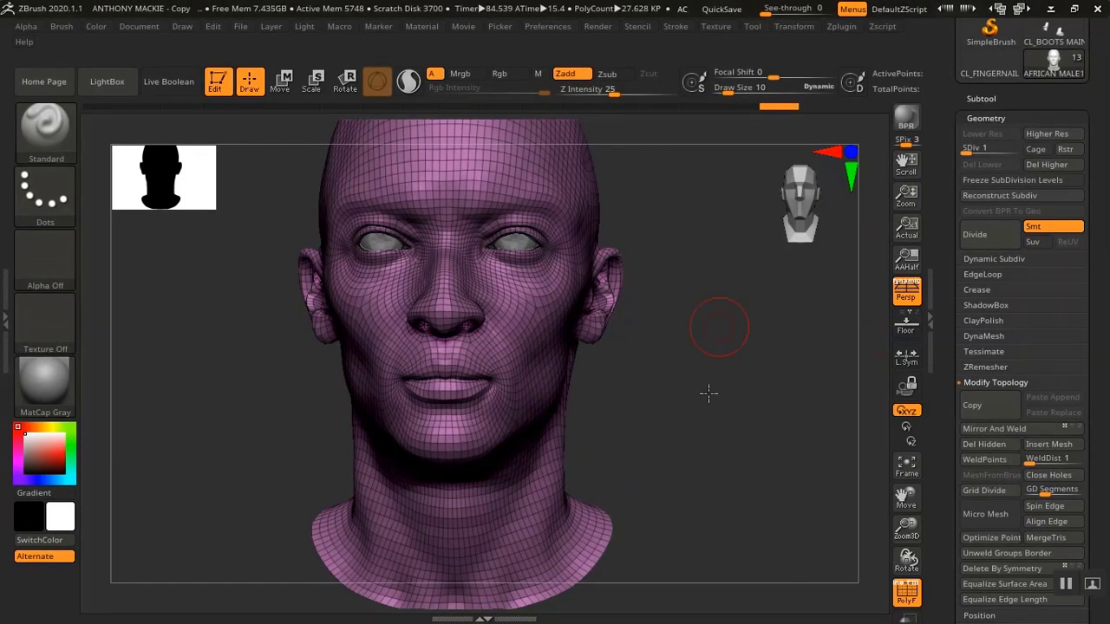
# Turn off the polyframe display and return the head to subdivision level 5
pyautogui.moveTo(709, 393); pyautogui.dragTo(716, 395)
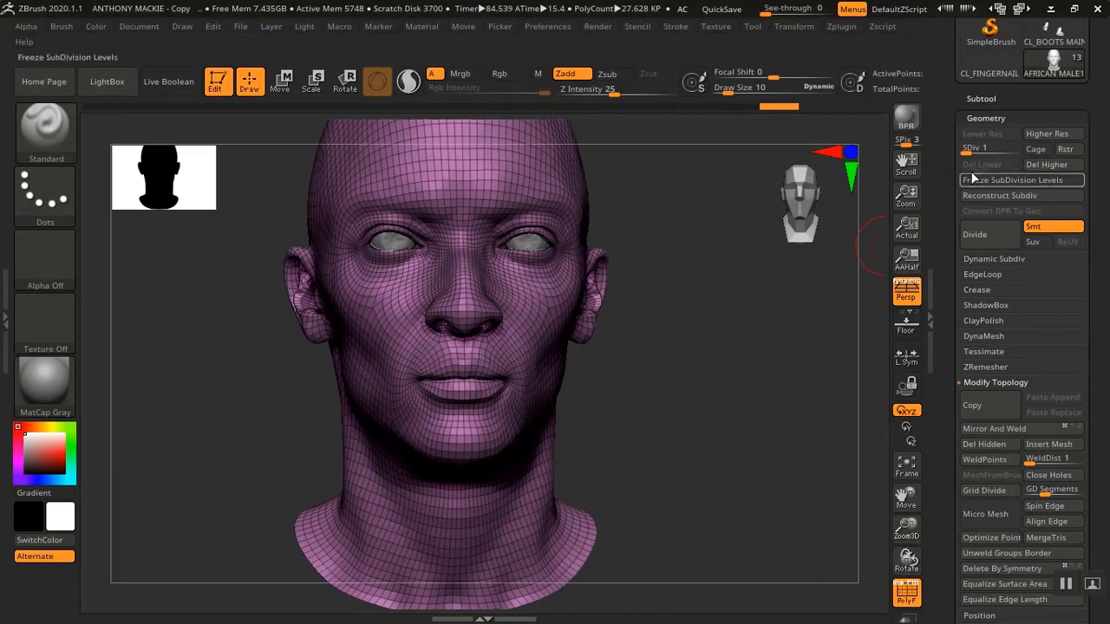
pyautogui.press('shift')
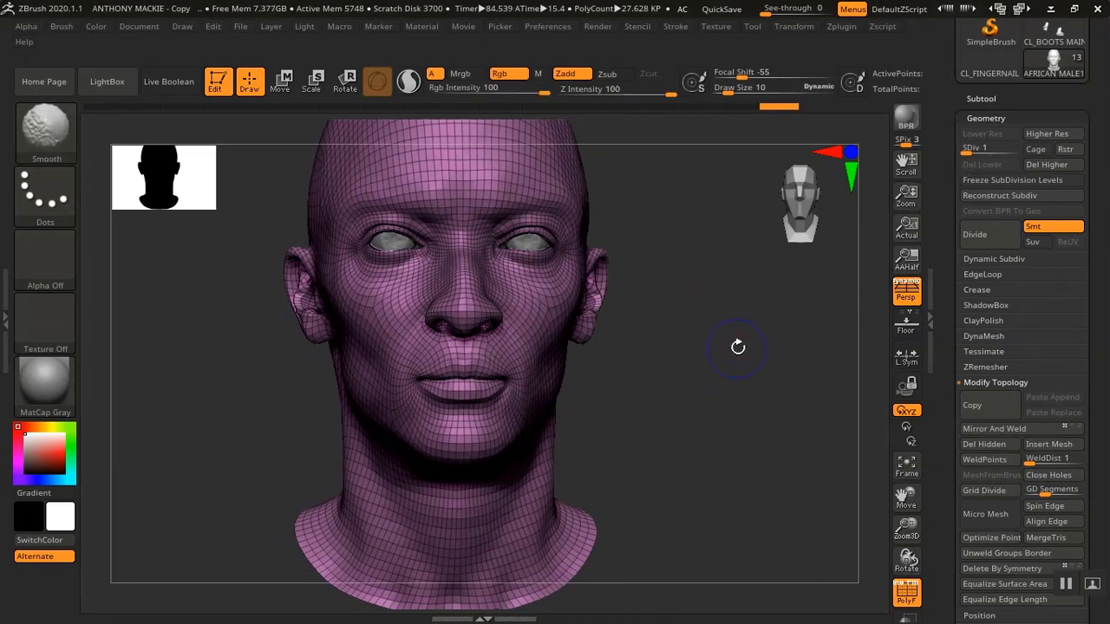
pyautogui.hotkey('shift', 'f')
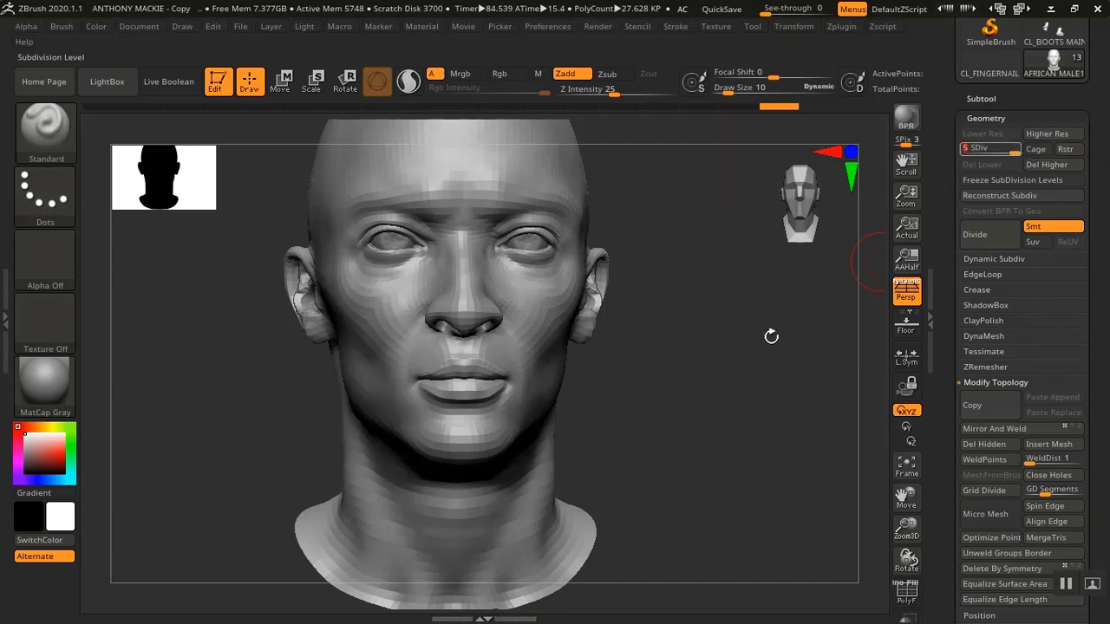
pyautogui.moveTo(715, 391); pyautogui.dragTo(746, 431)
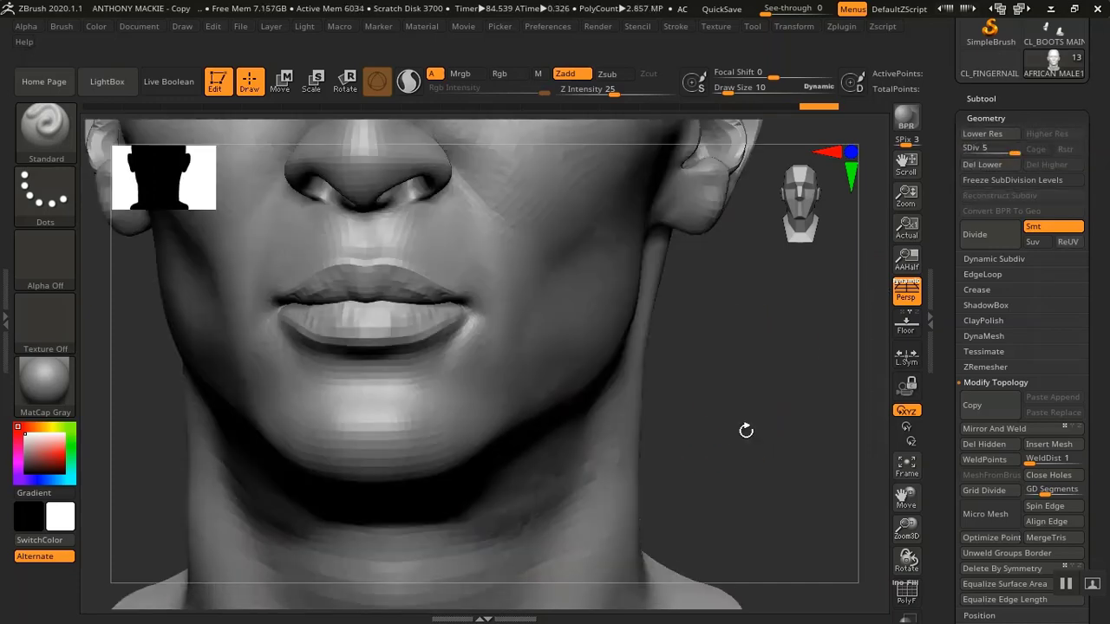
# Inspect the forehead, eyes, nose, lips and neck of the head up close from several angles
pyautogui.moveTo(755, 359)
pyautogui.keyDown('alt'); pyautogui.mouseDown()
pyautogui.moveTo(749, 523)
pyautogui.moveTo(764, 458)
pyautogui.moveTo(784, 549)
pyautogui.mouseUp(); pyautogui.keyUp('alt')
pyautogui.keyDown('alt'); pyautogui.moveTo(774, 445); pyautogui.dragTo(790, 553); pyautogui.keyUp('alt')
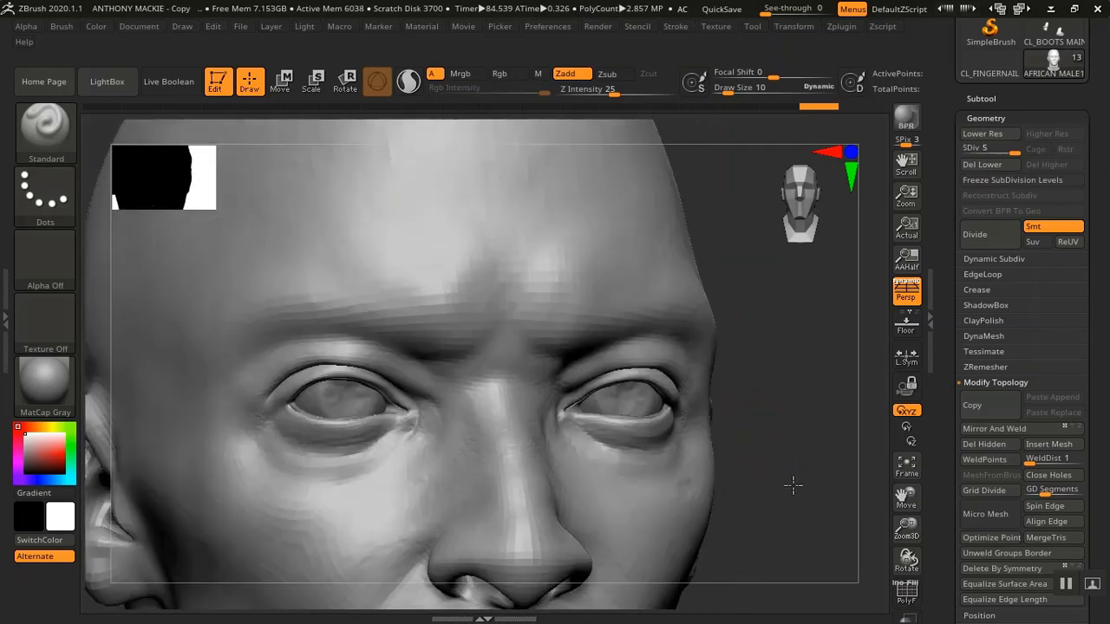
pyautogui.moveTo(800, 317)
pyautogui.keyDown('alt'); pyautogui.mouseDown()
pyautogui.moveTo(810, 428)
pyautogui.moveTo(797, 416)
pyautogui.mouseUp(); pyautogui.keyUp('alt')
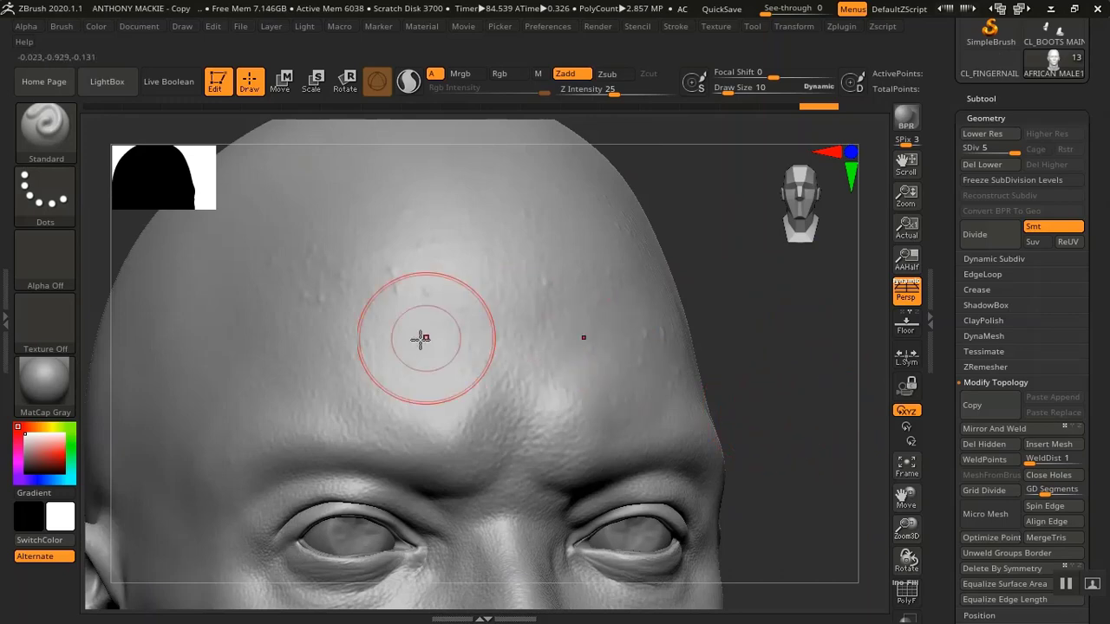
pyautogui.keyDown('alt'); pyautogui.moveTo(773, 332); pyautogui.dragTo(807, 200); pyautogui.keyUp('alt')
pyautogui.keyDown('alt'); pyautogui.moveTo(805, 387); pyautogui.dragTo(787, 288); pyautogui.keyUp('alt')
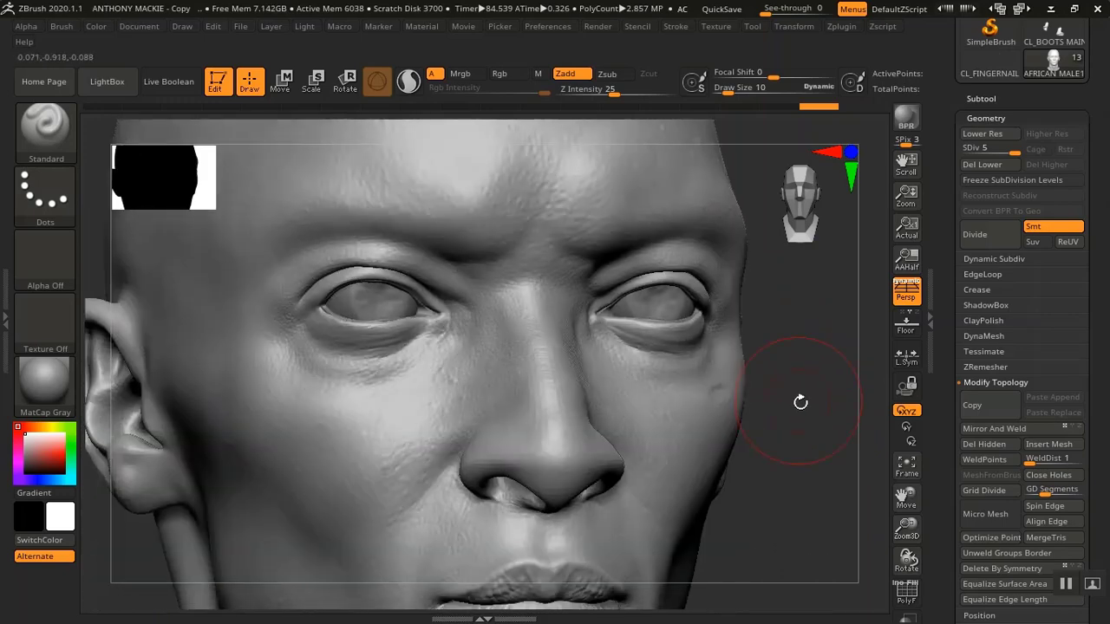
pyautogui.moveTo(836, 408); pyautogui.dragTo(838, 390)
pyautogui.moveTo(751, 350); pyautogui.dragTo(782, 387)
pyautogui.keyDown('alt'); pyautogui.moveTo(777, 472); pyautogui.dragTo(778, 303); pyautogui.keyUp('alt')
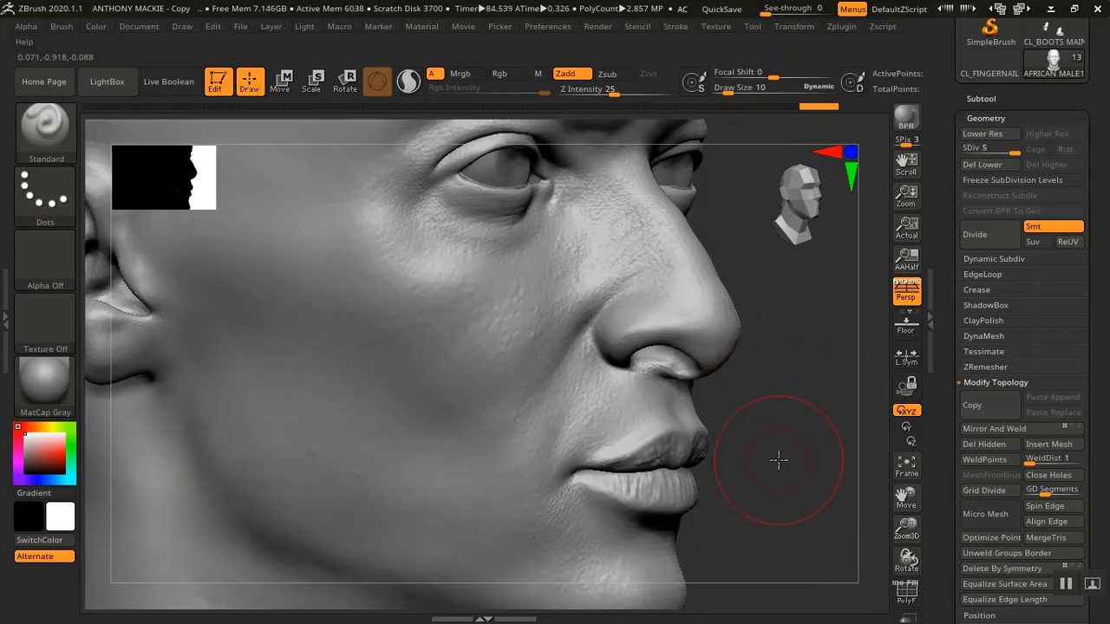
pyautogui.keyDown('alt'); pyautogui.moveTo(778, 458); pyautogui.dragTo(790, 330); pyautogui.keyUp('alt')
pyautogui.keyDown('alt'); pyautogui.moveTo(790, 397); pyautogui.dragTo(779, 259); pyautogui.keyUp('alt')
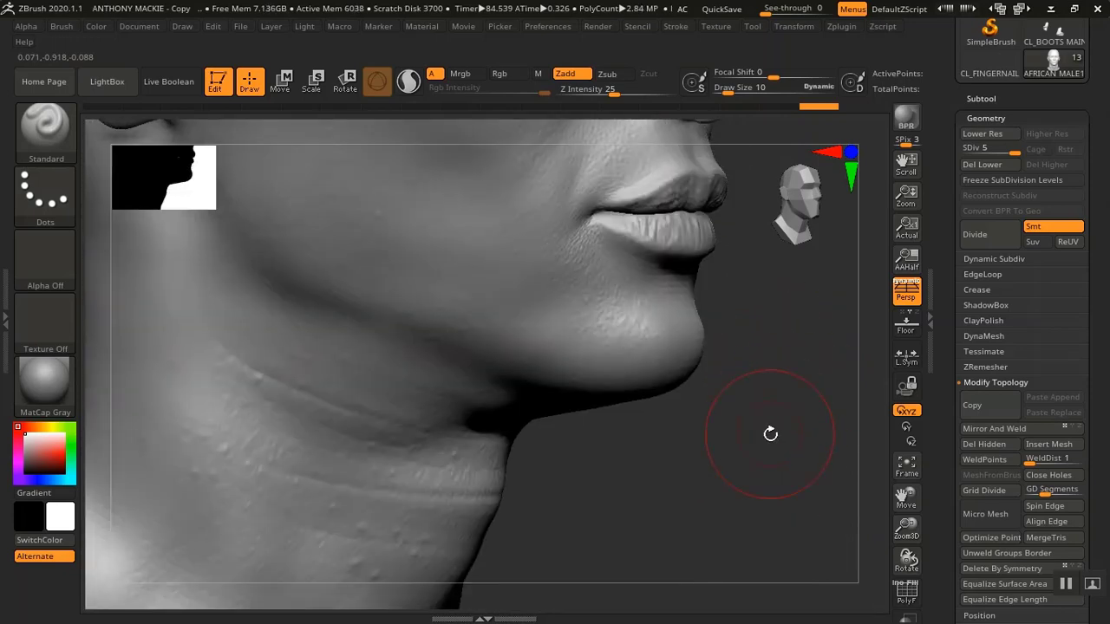
pyautogui.keyDown('alt'); pyautogui.moveTo(770, 433); pyautogui.dragTo(727, 517); pyautogui.keyUp('alt')
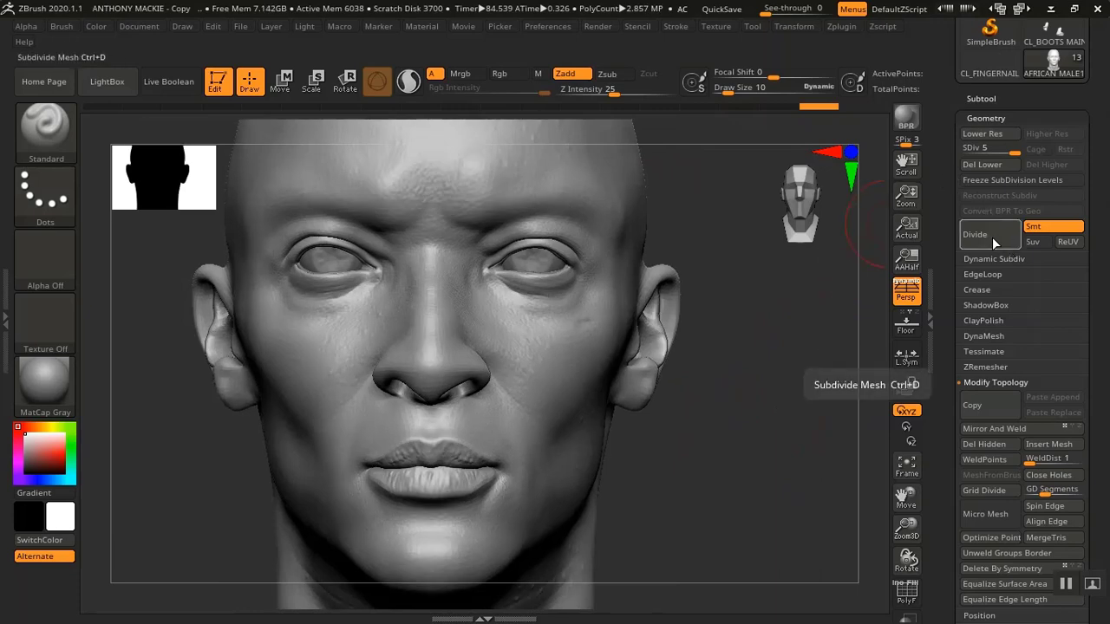
# Switch the interface to the compact UI layout with the brush and materials shelf
pyautogui.click(1022, 9)
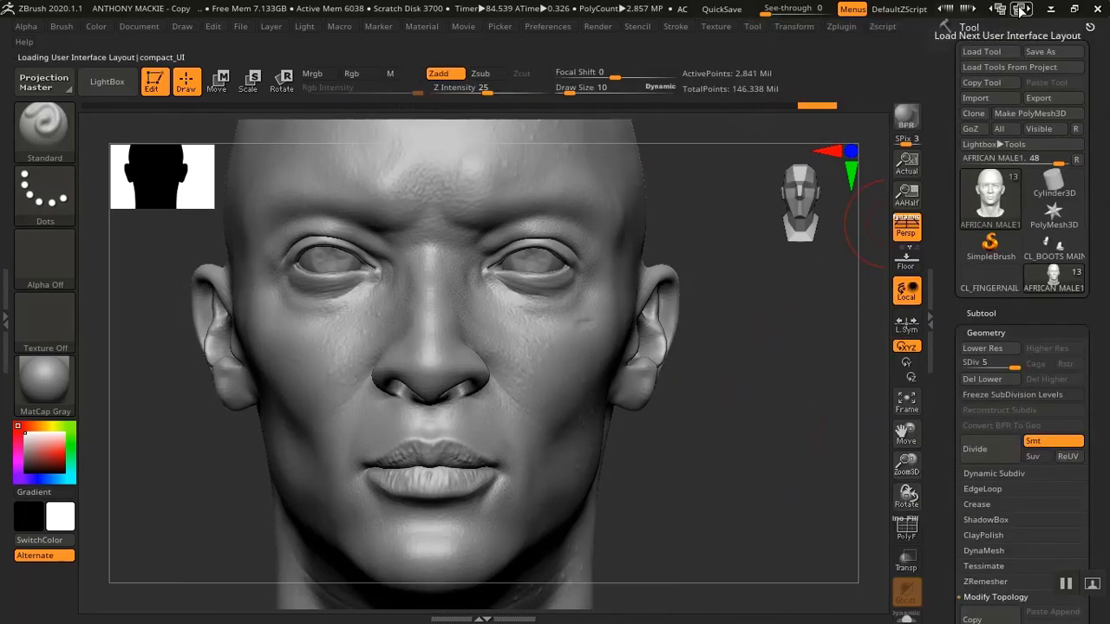
pyautogui.click(1013, 10)
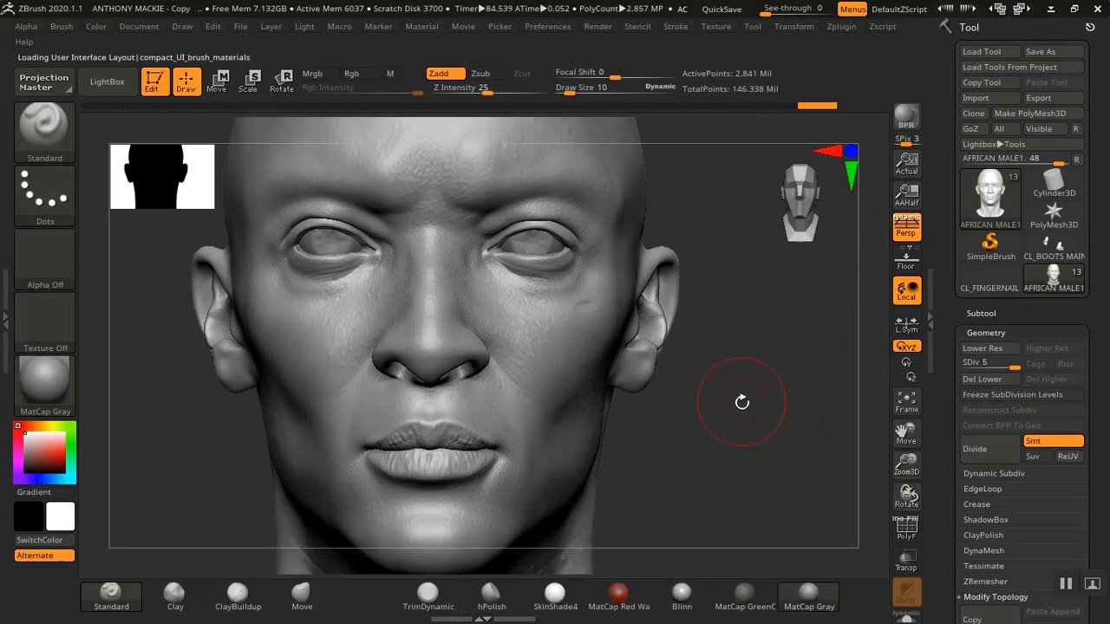
# Divide the head mesh once more, to subdivision level 6
pyautogui.keyDown('alt'); pyautogui.moveTo(732, 450); pyautogui.dragTo(749, 378); pyautogui.keyUp('alt')
pyautogui.keyDown('alt'); pyautogui.moveTo(764, 429); pyautogui.dragTo(773, 451); pyautogui.keyUp('alt')
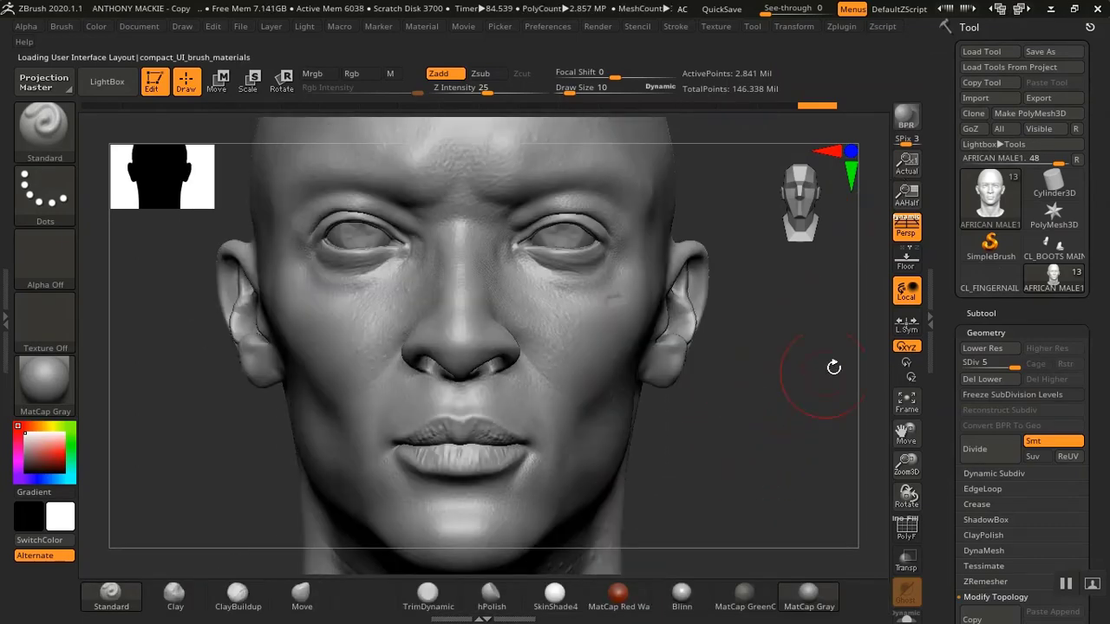
pyautogui.click(976, 451)
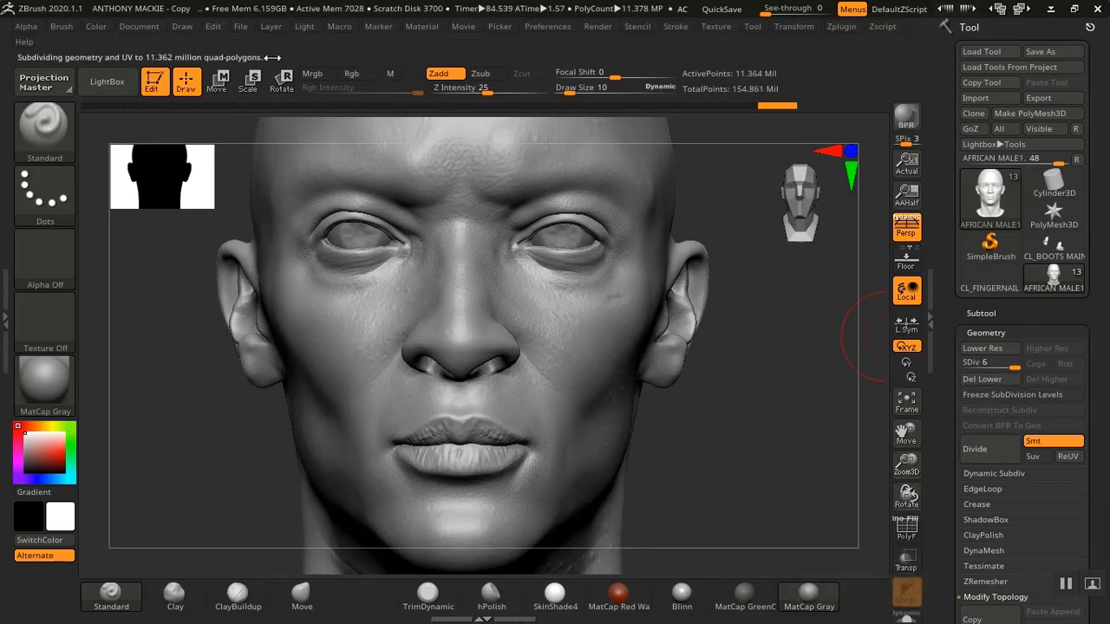
# Select the Move brush and try nudging the ear on the head's right side
pyautogui.moveTo(784, 367)
pyautogui.mouseDown()
pyautogui.moveTo(713, 418)
pyautogui.moveTo(731, 408)
pyautogui.moveTo(796, 447)
pyautogui.moveTo(852, 449)
pyautogui.moveTo(743, 427)
pyautogui.moveTo(738, 446)
pyautogui.moveTo(719, 349)
pyautogui.mouseUp()
pyautogui.press('shift')
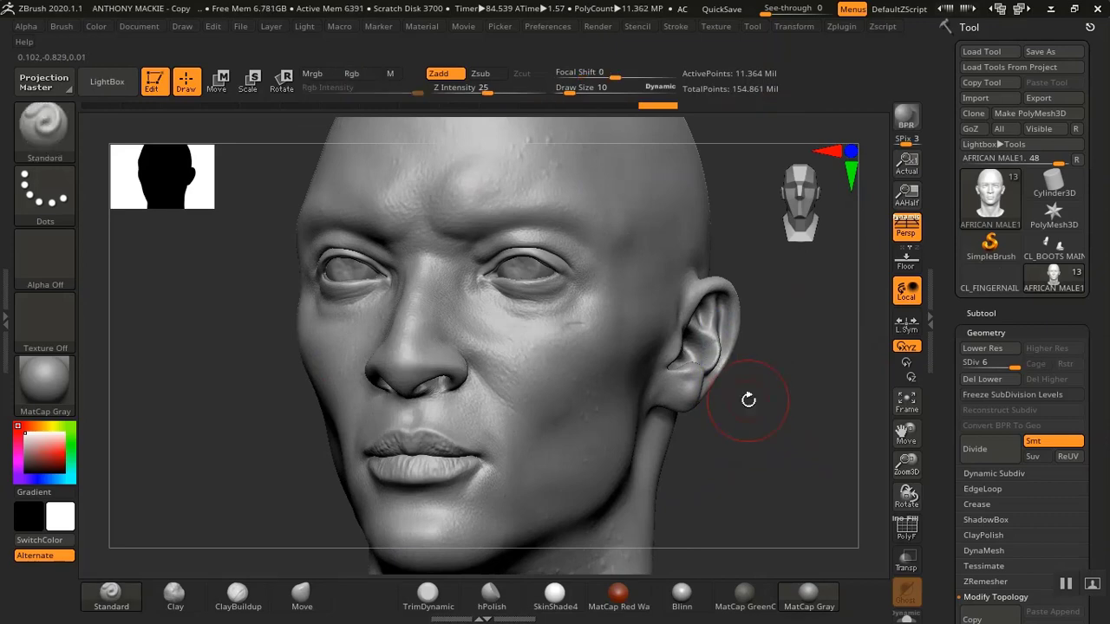
pyautogui.moveTo(748, 399)
pyautogui.mouseDown()
pyautogui.moveTo(771, 407)
pyautogui.moveTo(781, 451)
pyautogui.moveTo(768, 441)
pyautogui.moveTo(766, 451)
pyautogui.mouseUp()
pyautogui.click(312, 601)
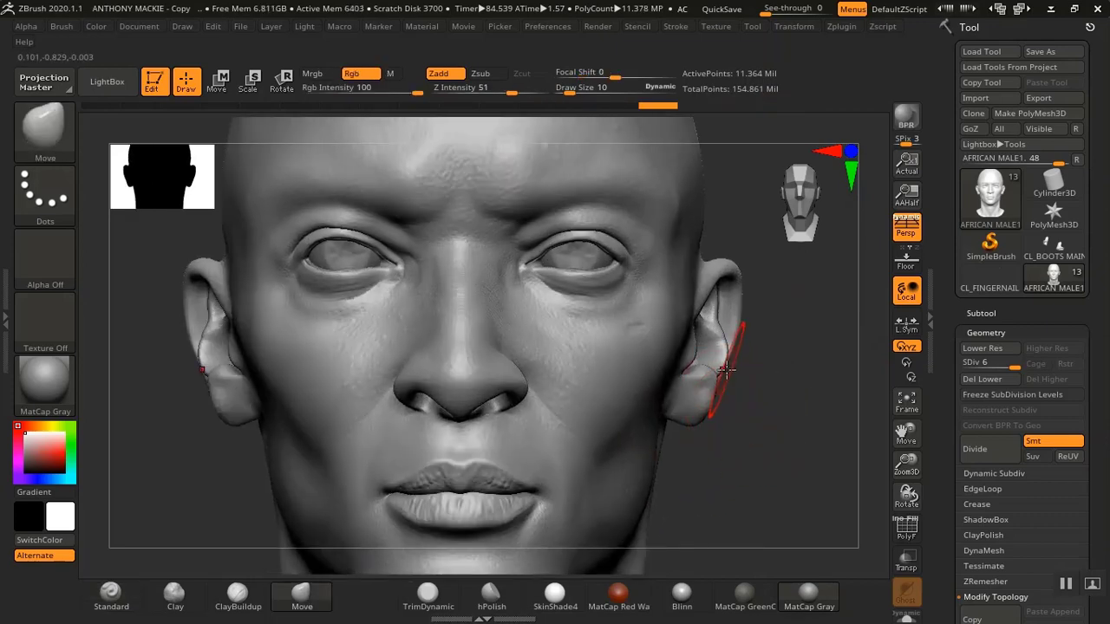
pyautogui.moveTo(724, 366); pyautogui.dragTo(730, 359)
pyautogui.keyDown('alt'); pyautogui.moveTo(787, 450); pyautogui.dragTo(733, 415); pyautogui.keyUp('alt')
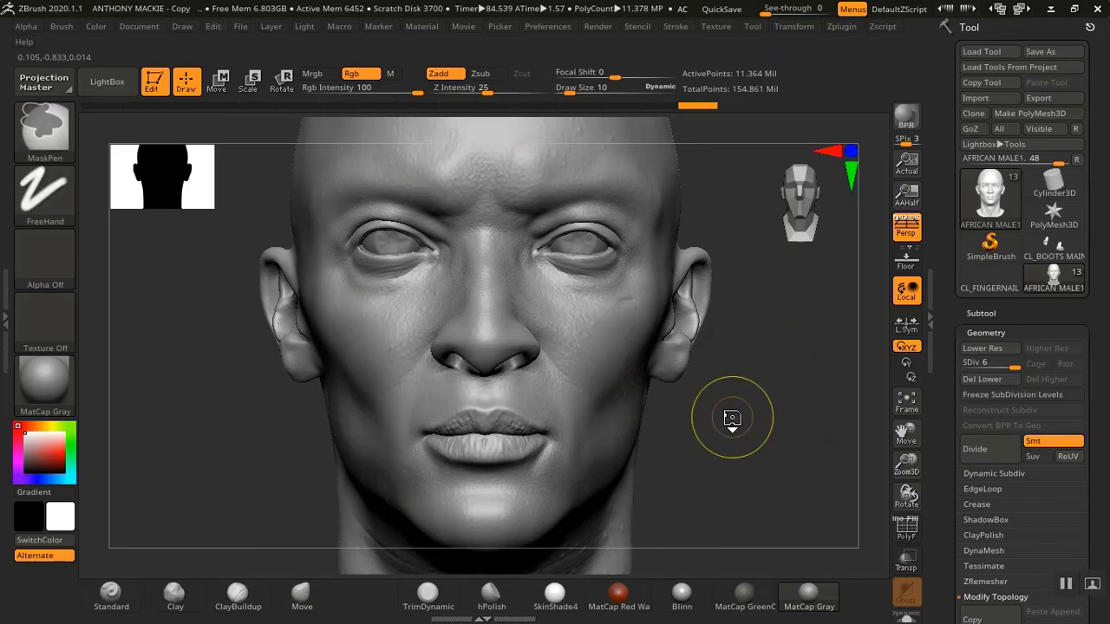
# Undo the ear edits, stepping back past the subdivision, then redo to subdivision level 6
pyautogui.hotkey('ctrl', 'z')
pyautogui.hotkey('ctrl', 'z')
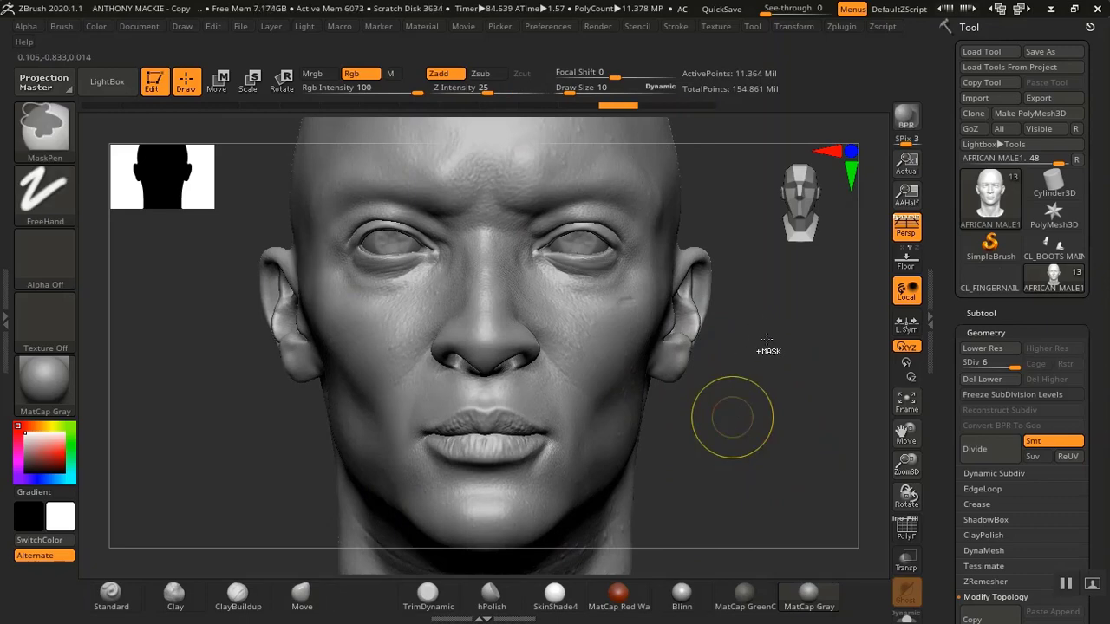
pyautogui.hotkey('ctrl', 'z')
pyautogui.press('ctrl')
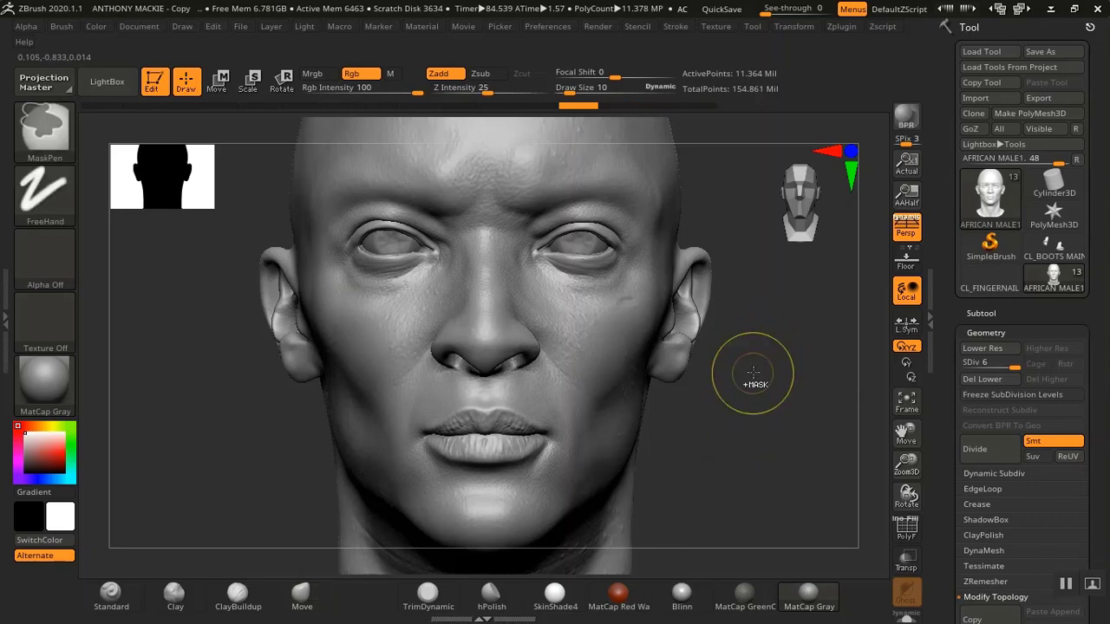
pyautogui.hotkey('ctrl', 'z')
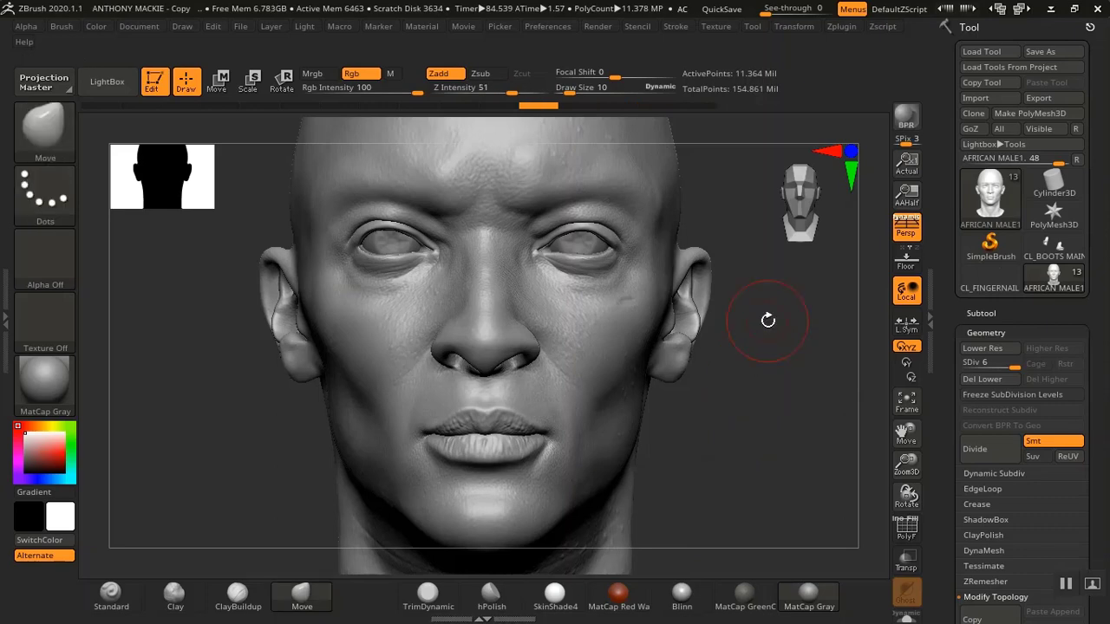
pyautogui.hotkey('ctrl', 'z')
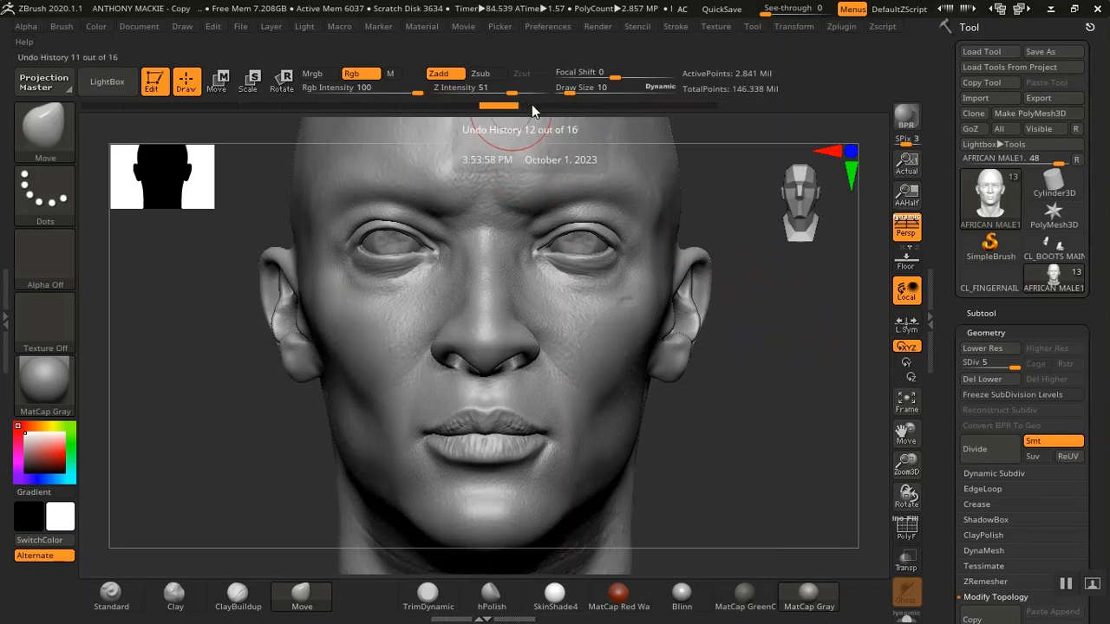
pyautogui.hotkey('ctrl', 'shift', 'z')
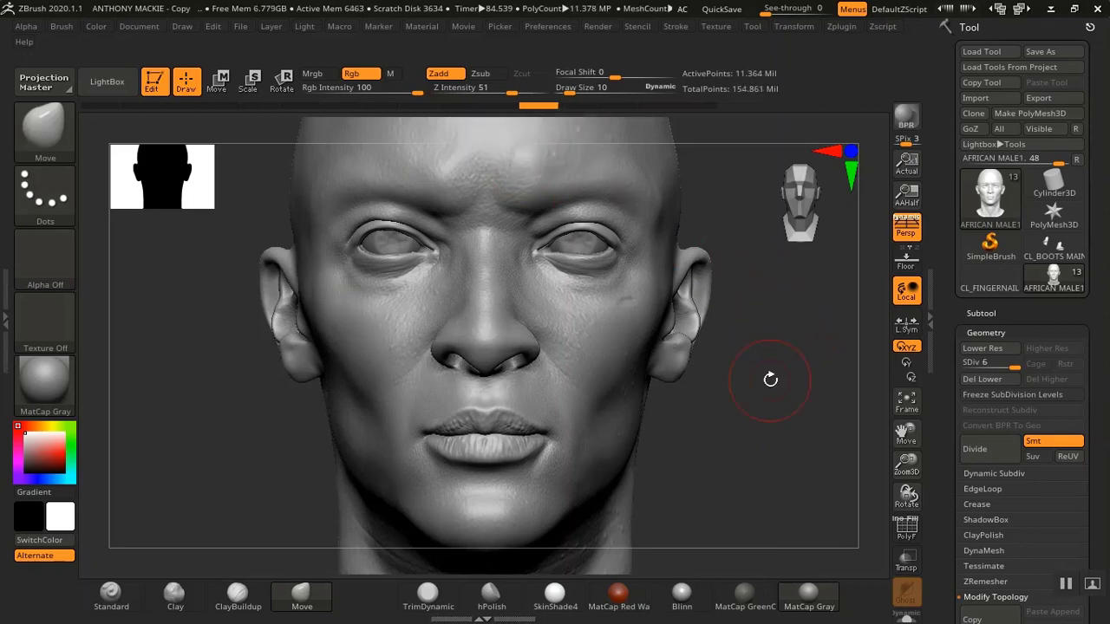
# Open the subtool list and select the AFRICAN MALE body subtool
pyautogui.click(978, 313)
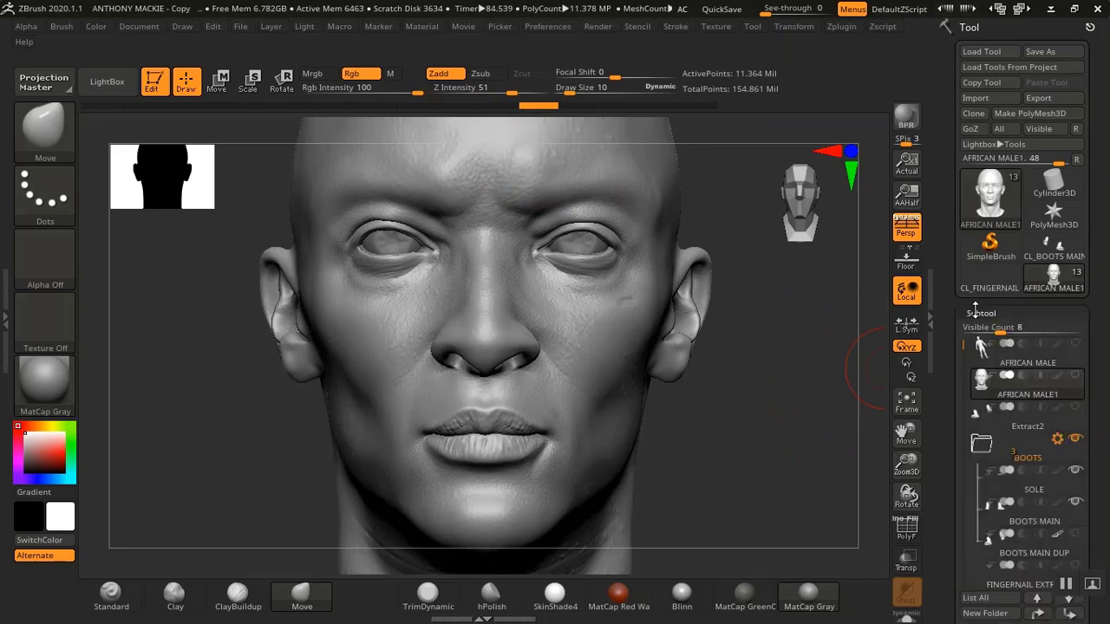
pyautogui.click(1019, 354)
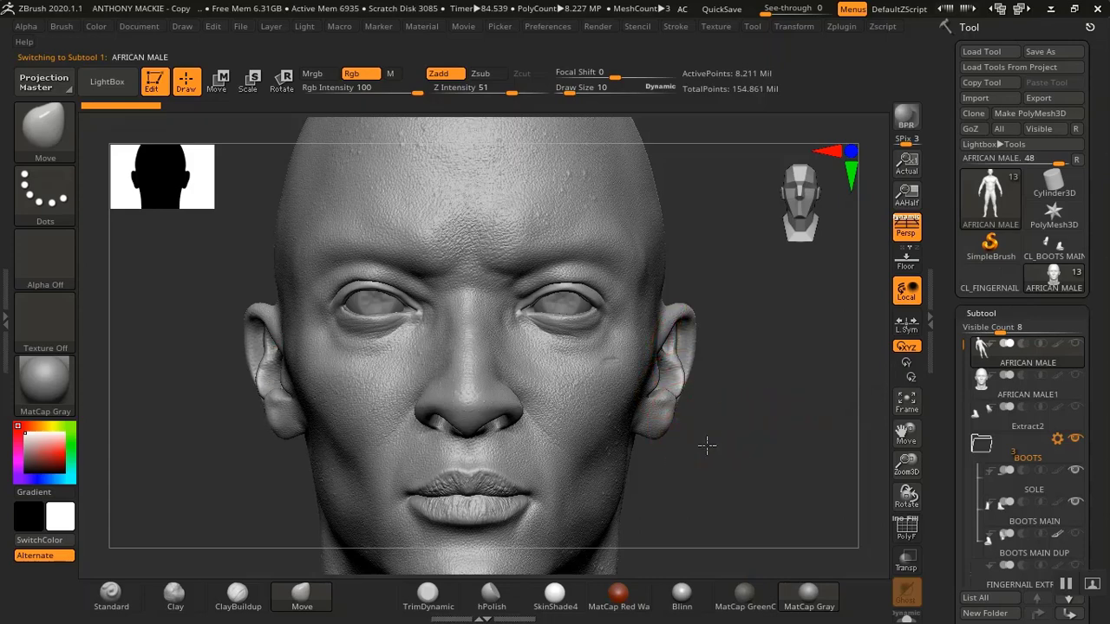
pyautogui.moveTo(707, 445); pyautogui.dragTo(706, 372)
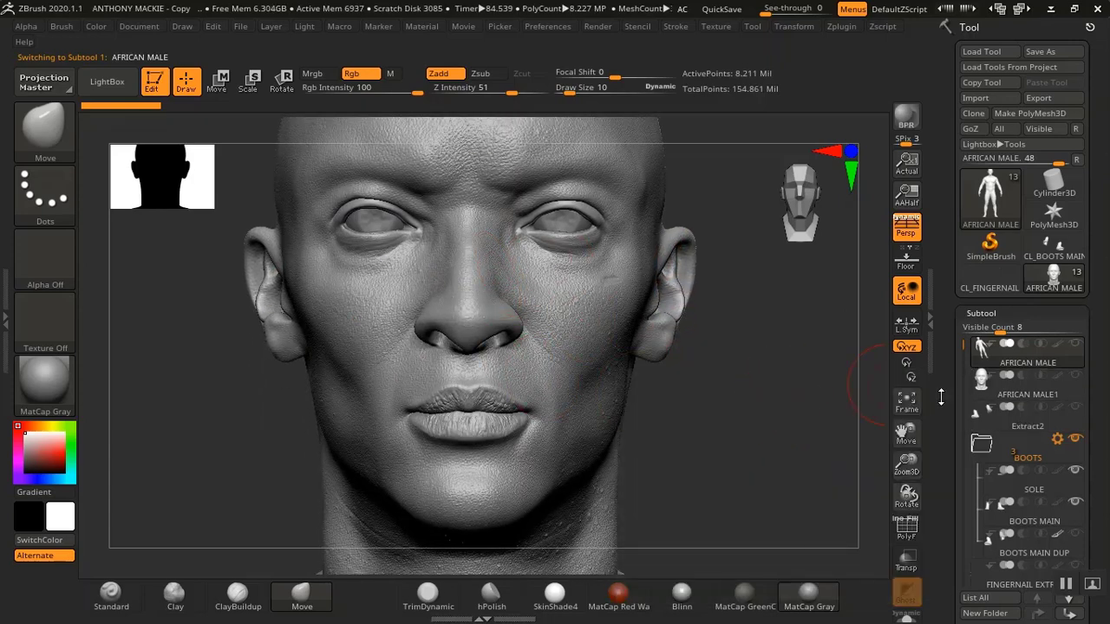
# Hide the BOOTS, SOLE, FINGERNAIL EXTRACT and MINISCUS subtools
pyautogui.scroll(-3, 999, 378)
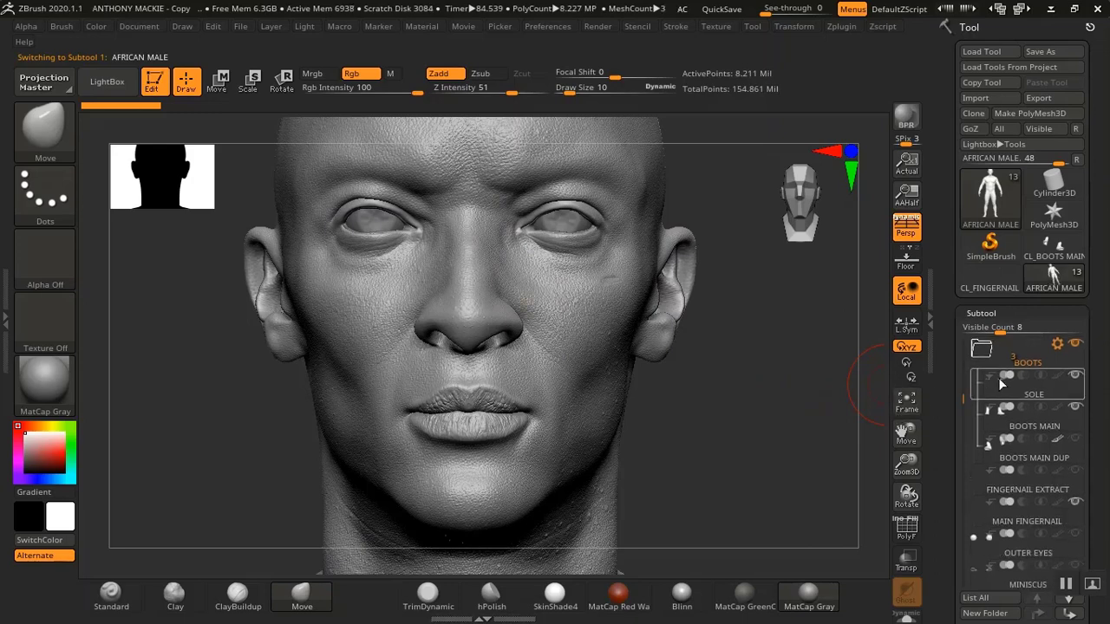
pyautogui.click(1077, 376)
pyautogui.click(1078, 407)
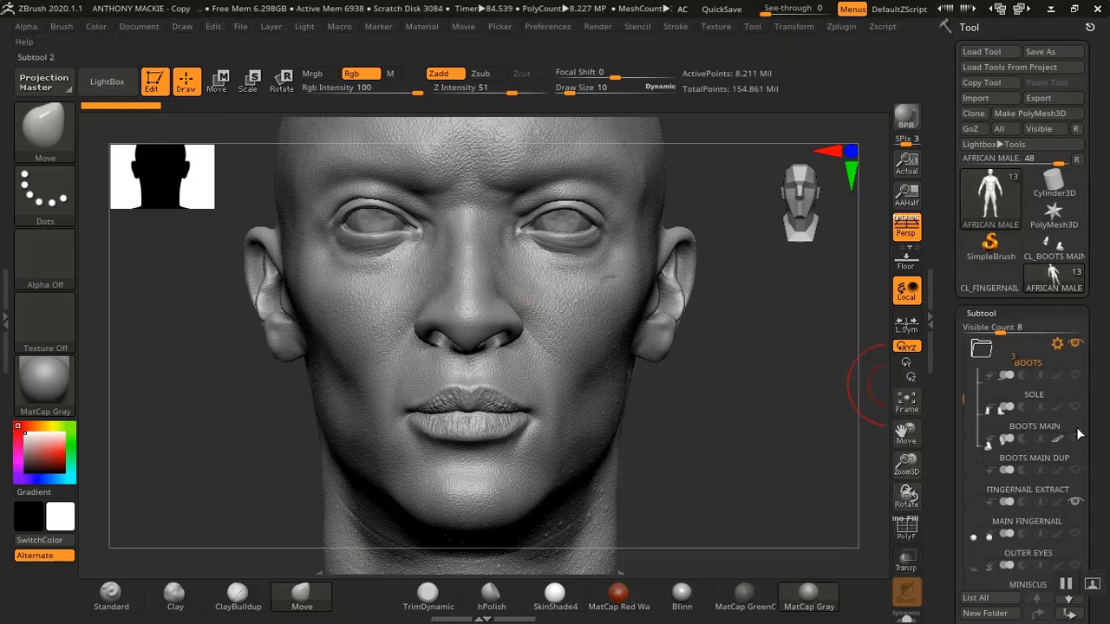
pyautogui.click(1077, 501)
pyautogui.moveTo(963, 398); pyautogui.dragTo(963, 473)
pyautogui.click(1075, 440)
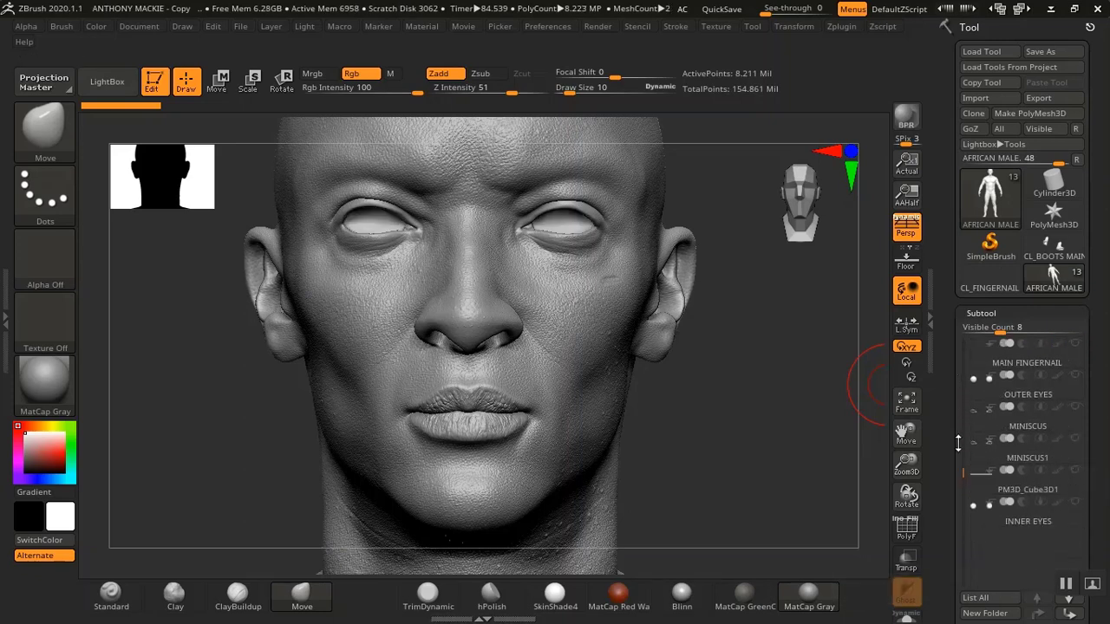
pyautogui.moveTo(959, 444); pyautogui.dragTo(967, 340)
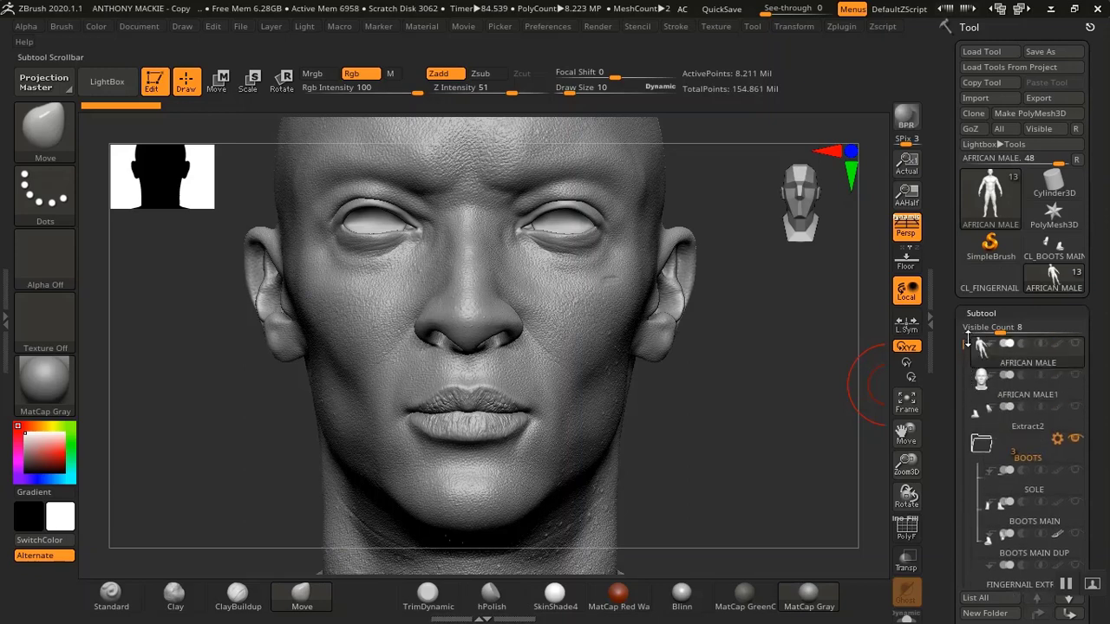
pyautogui.moveTo(755, 374); pyautogui.dragTo(761, 402)
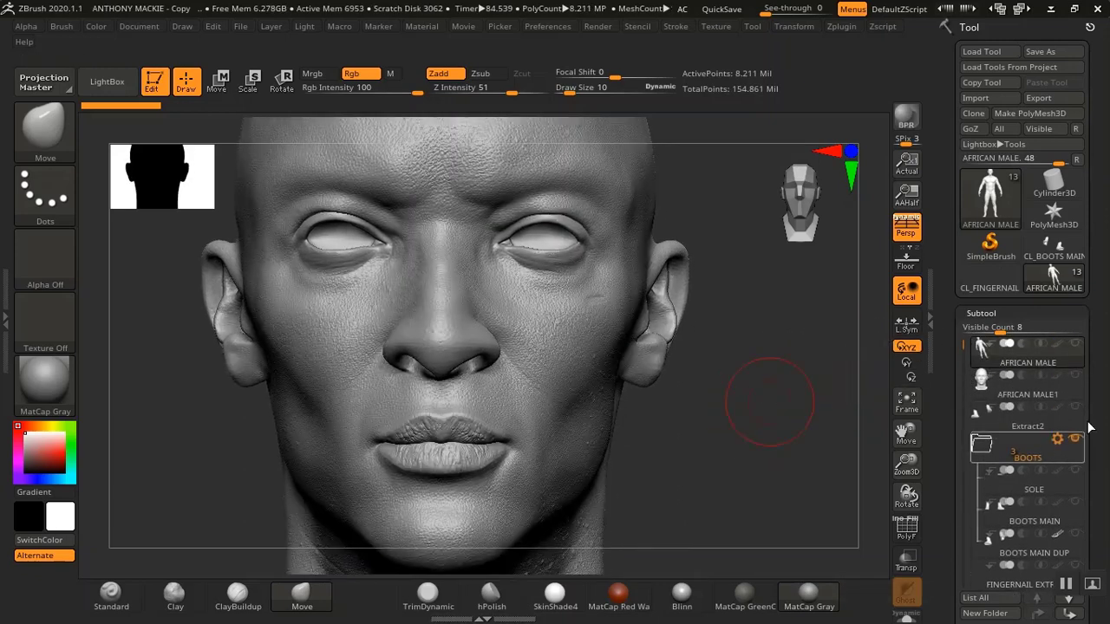
# Select the AFRICAN MALE1 head subtool and hide the AFRICAN MALE body subtool
pyautogui.moveTo(1078, 352)
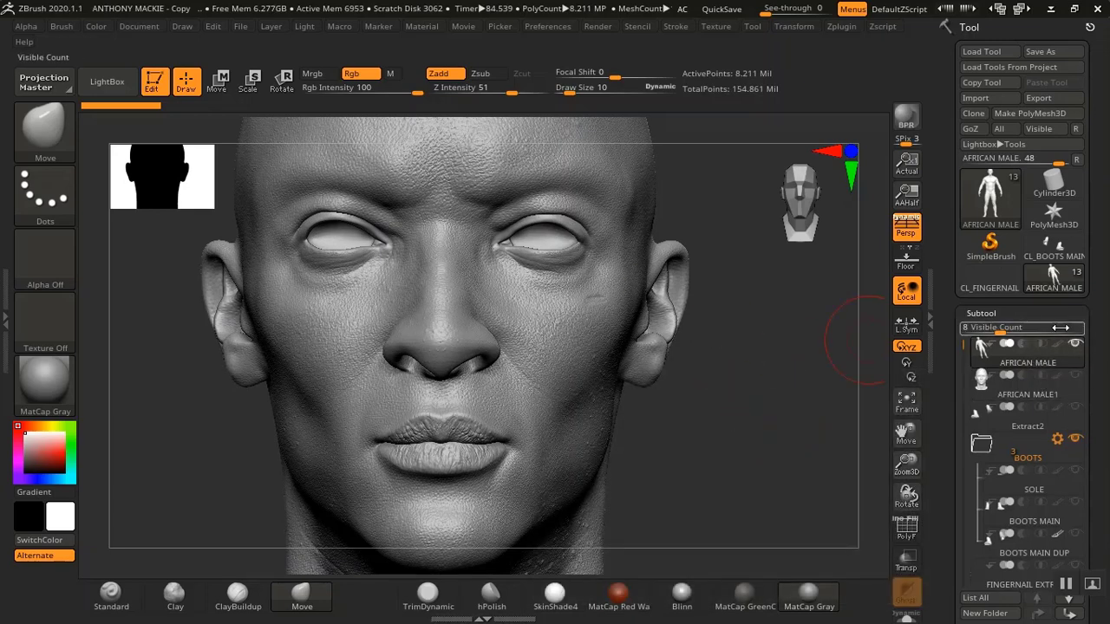
pyautogui.moveTo(1047, 394)
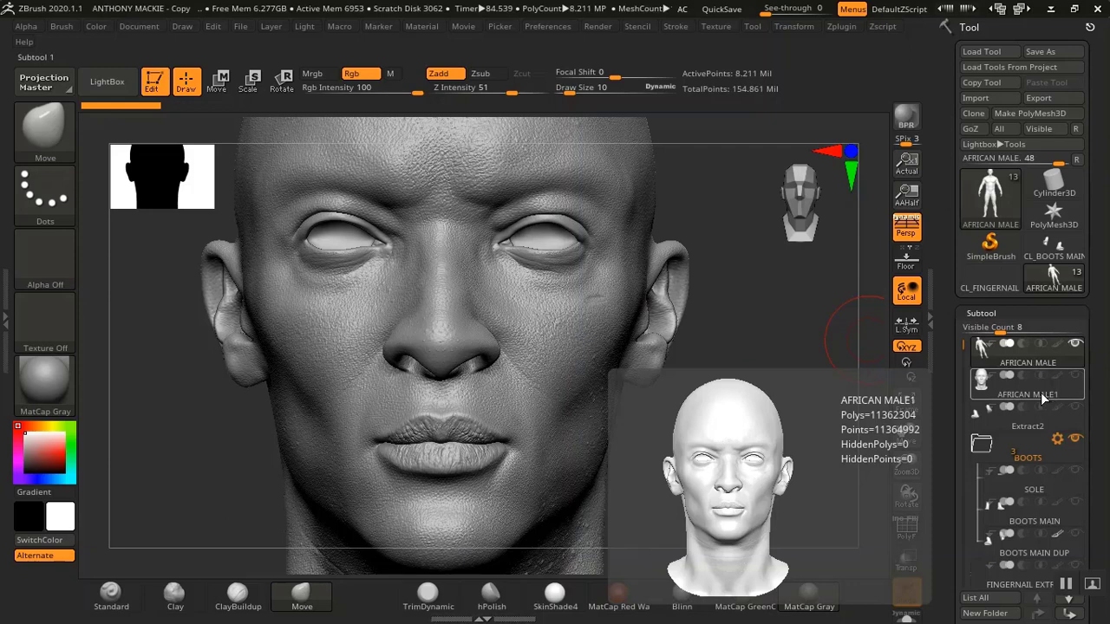
pyautogui.click(1044, 398)
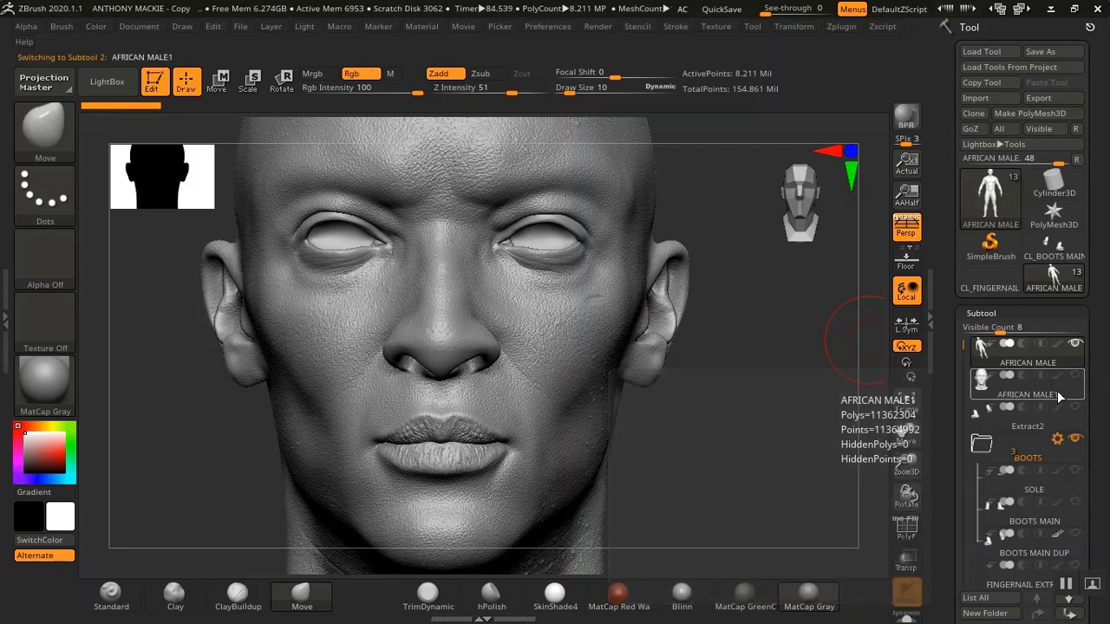
pyautogui.click(1076, 345)
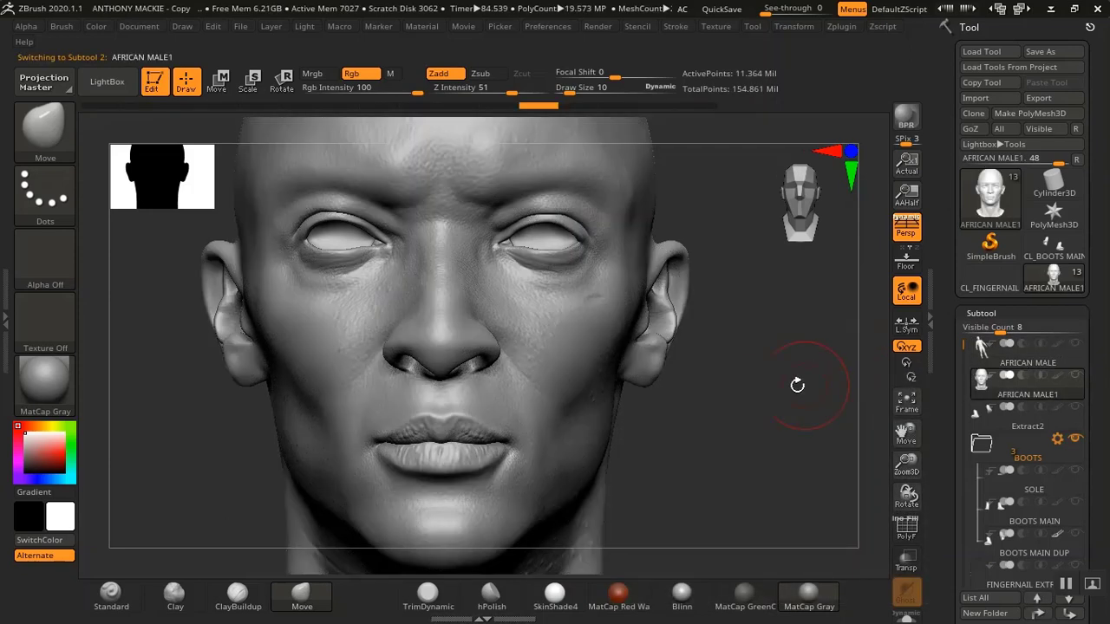
# Store a morph target for the head subtool
pyautogui.scroll(-4, 732, 421)
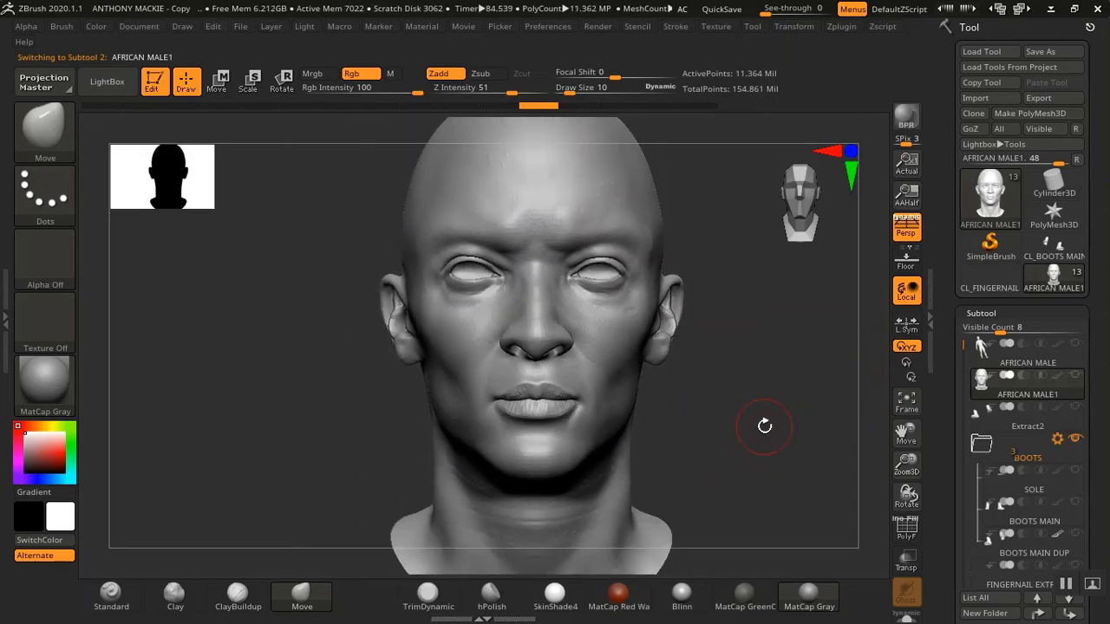
pyautogui.keyDown('alt'); pyautogui.moveTo(756, 437); pyautogui.dragTo(738, 437); pyautogui.keyUp('alt')
pyautogui.moveTo(940, 475); pyautogui.dragTo(940, 282)
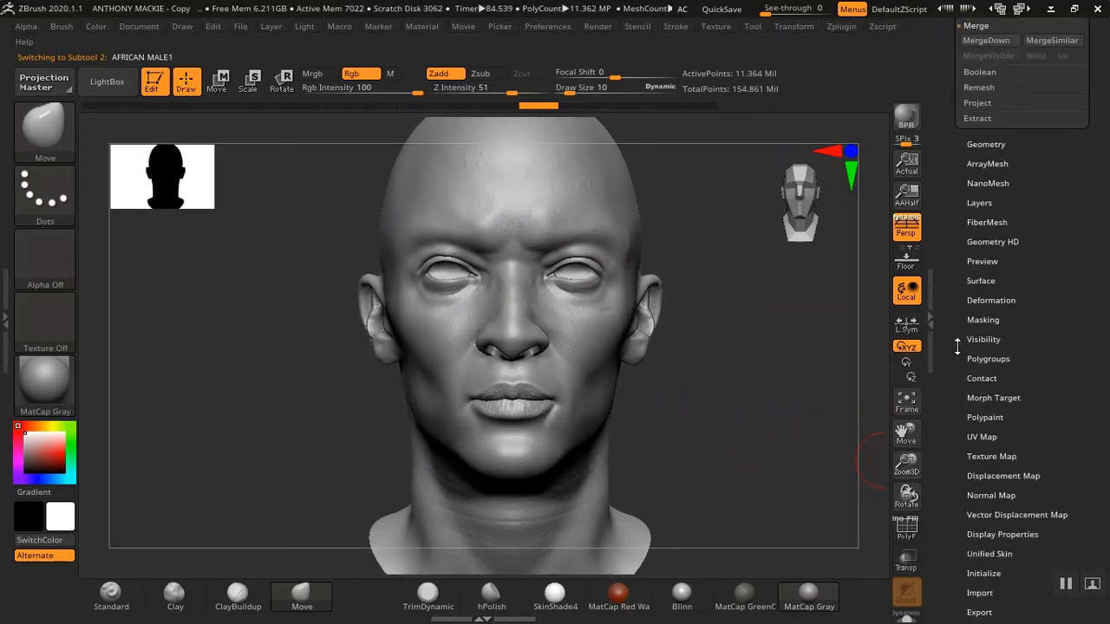
pyautogui.moveTo(958, 347); pyautogui.dragTo(948, 426)
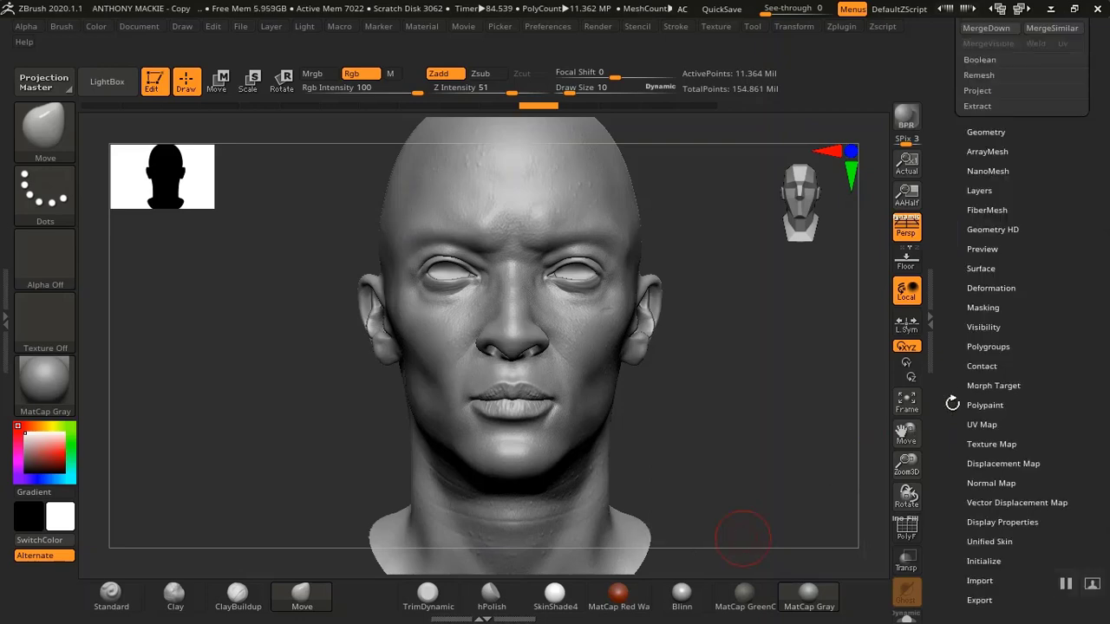
pyautogui.click(977, 384)
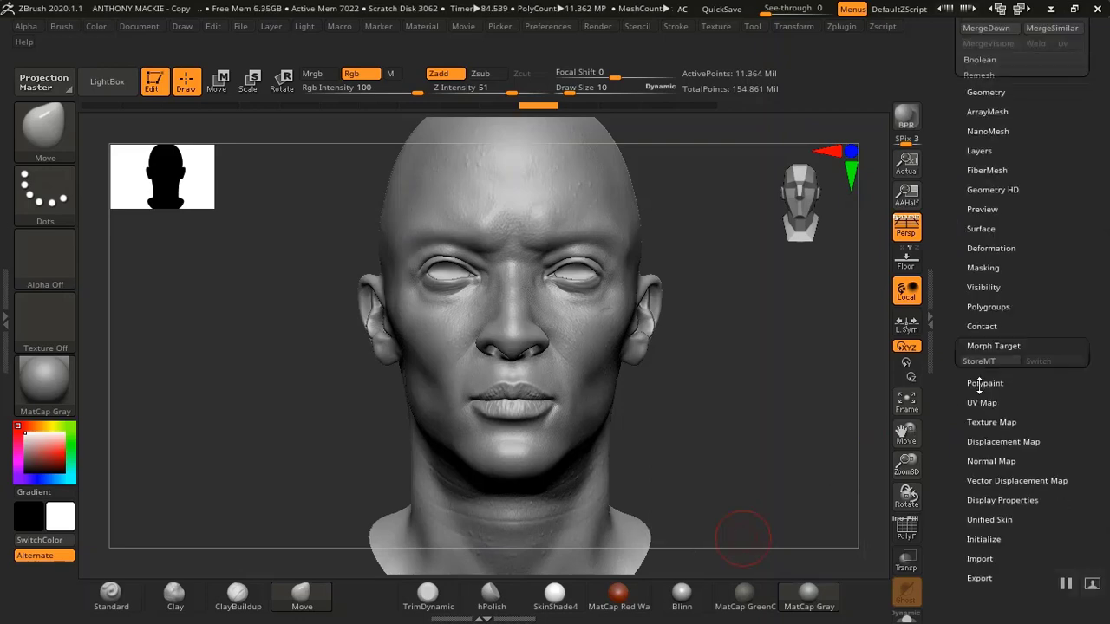
pyautogui.moveTo(963, 385); pyautogui.dragTo(959, 517)
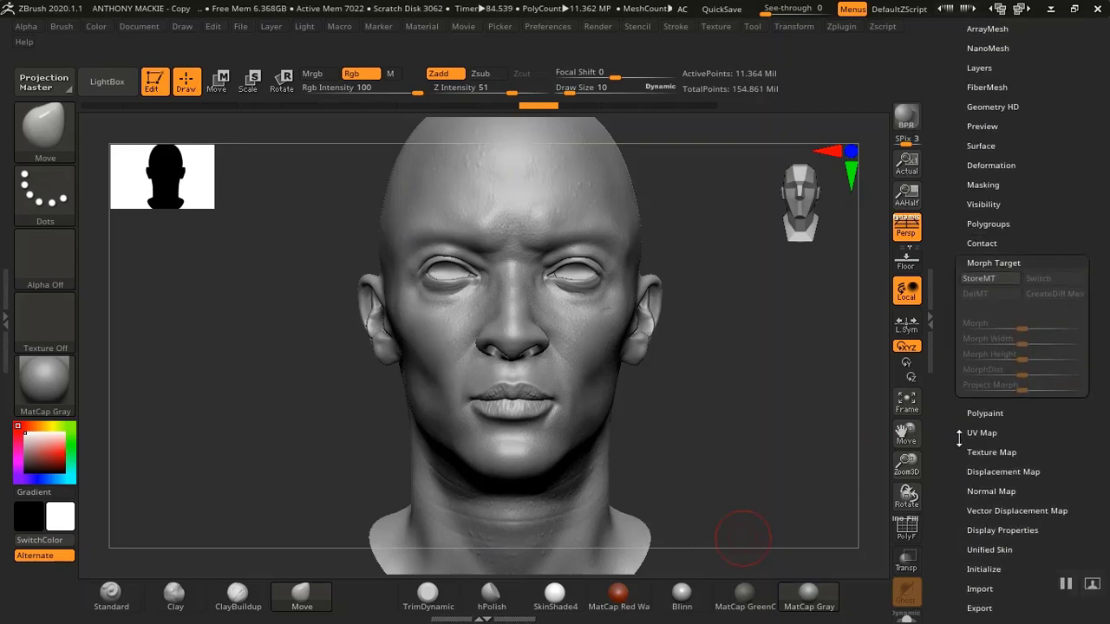
pyautogui.moveTo(959, 386); pyautogui.dragTo(949, 417)
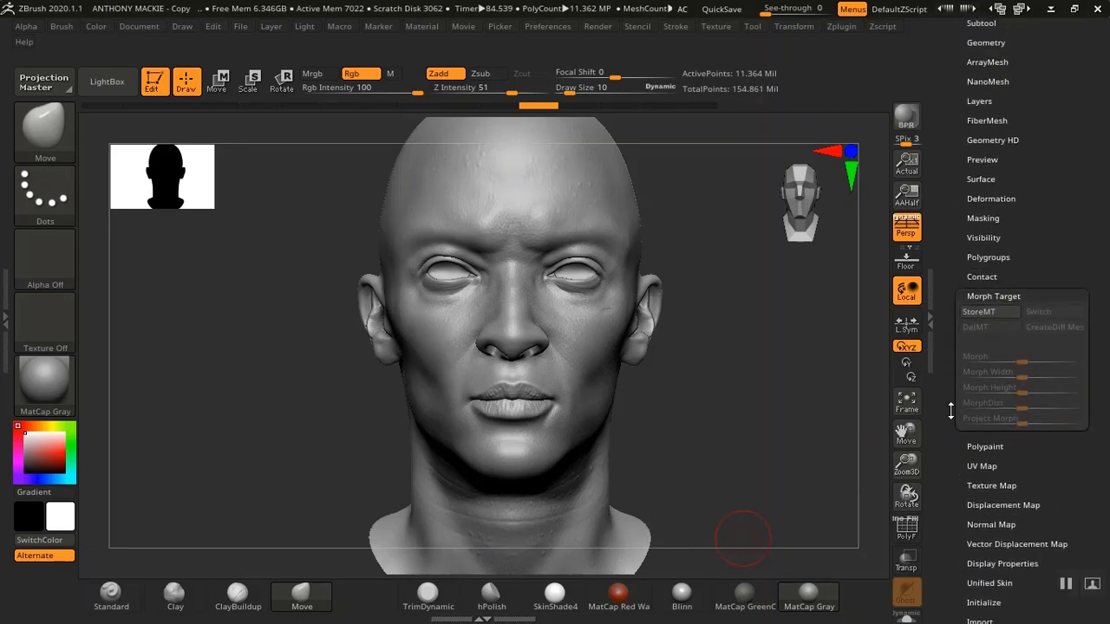
pyautogui.click(978, 314)
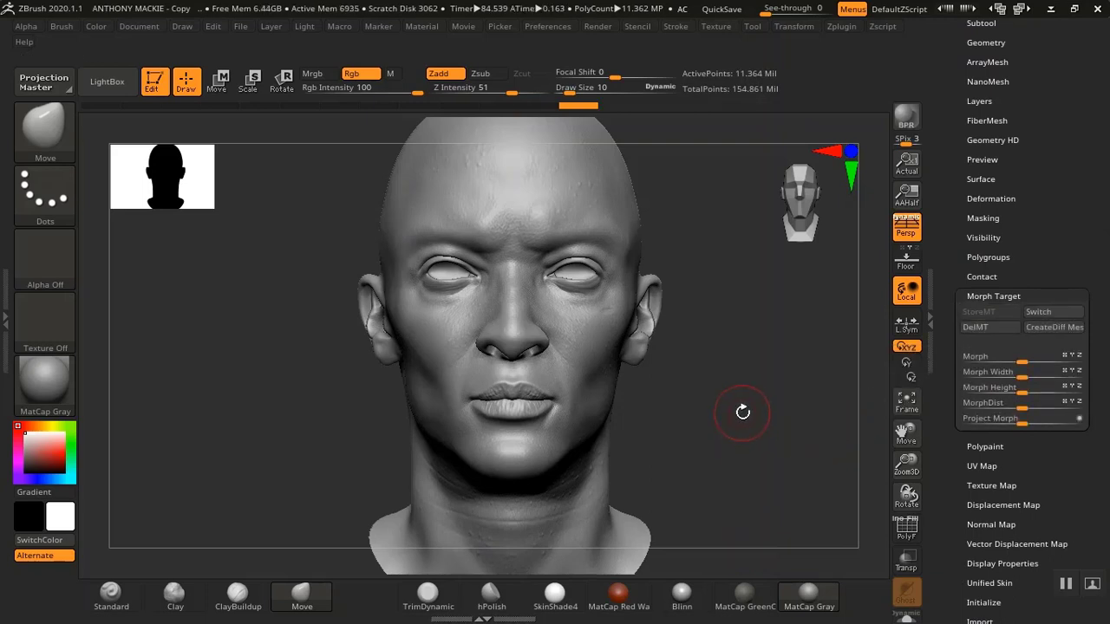
pyautogui.keyDown('alt'); pyautogui.moveTo(743, 412); pyautogui.dragTo(843, 266); pyautogui.keyUp('alt')
pyautogui.moveTo(959, 180); pyautogui.dragTo(951, 250)
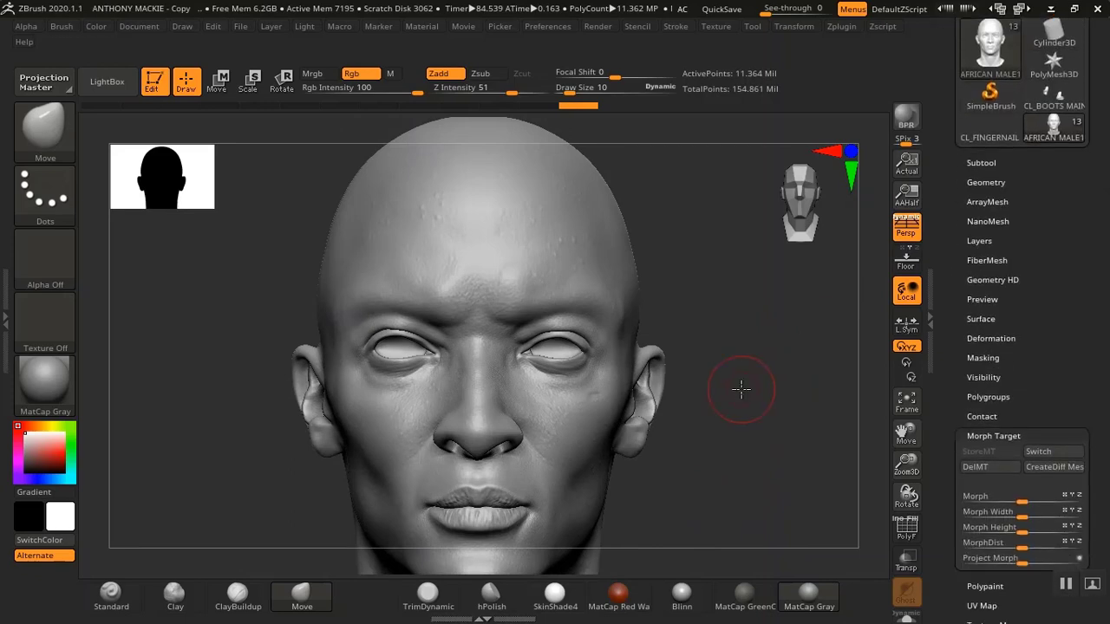
pyautogui.moveTo(742, 389)
pyautogui.keyDown('alt'); pyautogui.mouseDown()
pyautogui.moveTo(769, 466)
pyautogui.moveTo(758, 460)
pyautogui.moveTo(752, 389)
pyautogui.moveTo(743, 409)
pyautogui.mouseUp(); pyautogui.keyUp('alt')
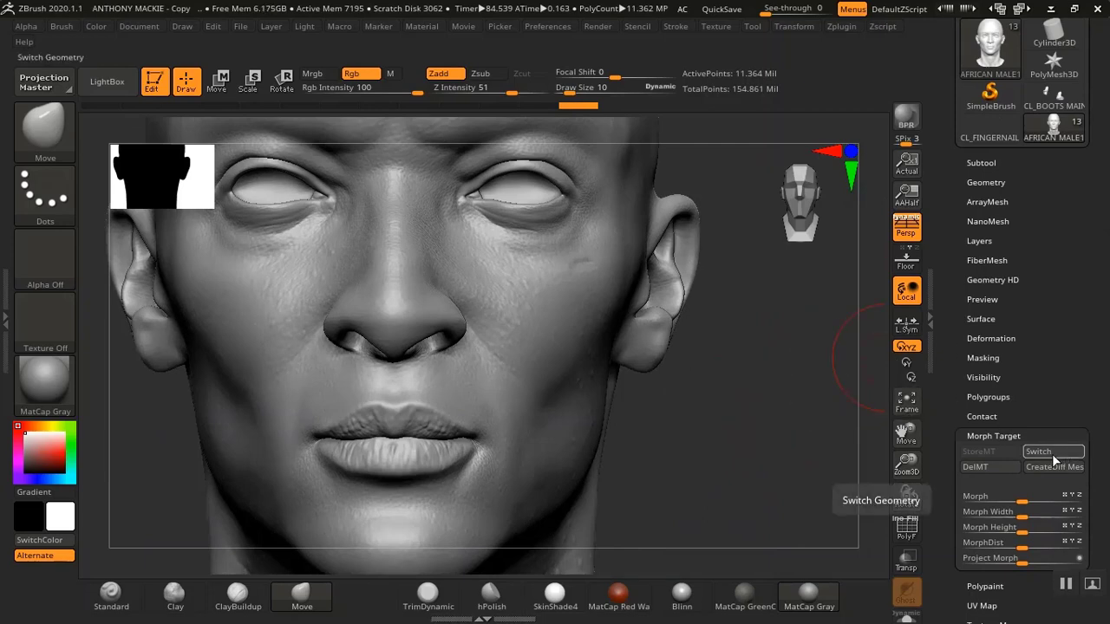
pyautogui.scroll(3, 981, 293)
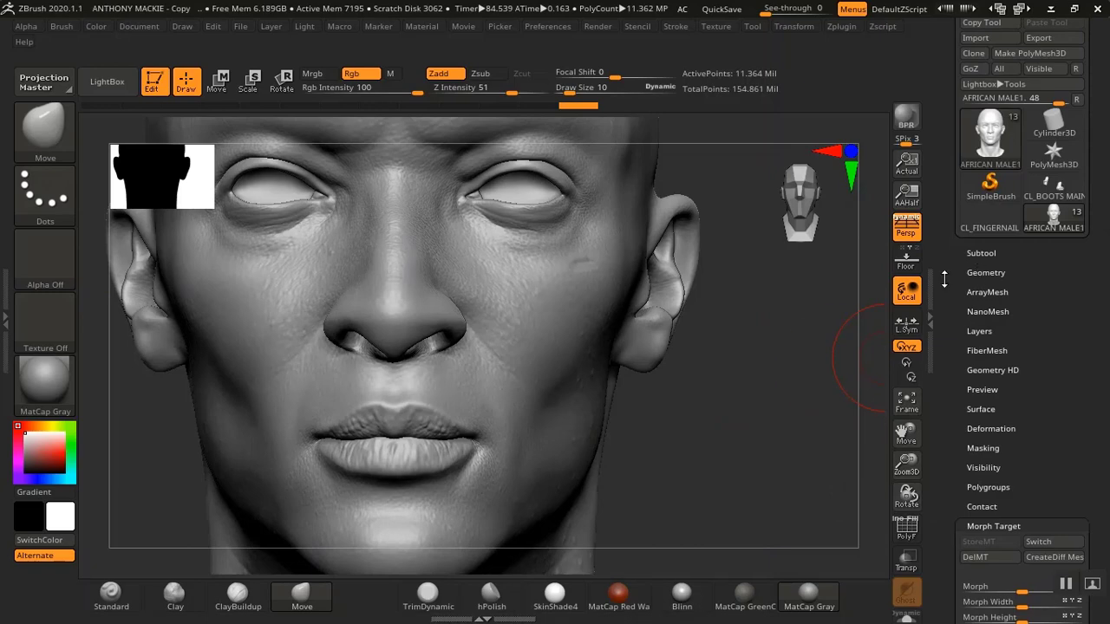
pyautogui.moveTo(828, 363); pyautogui.dragTo(825, 353)
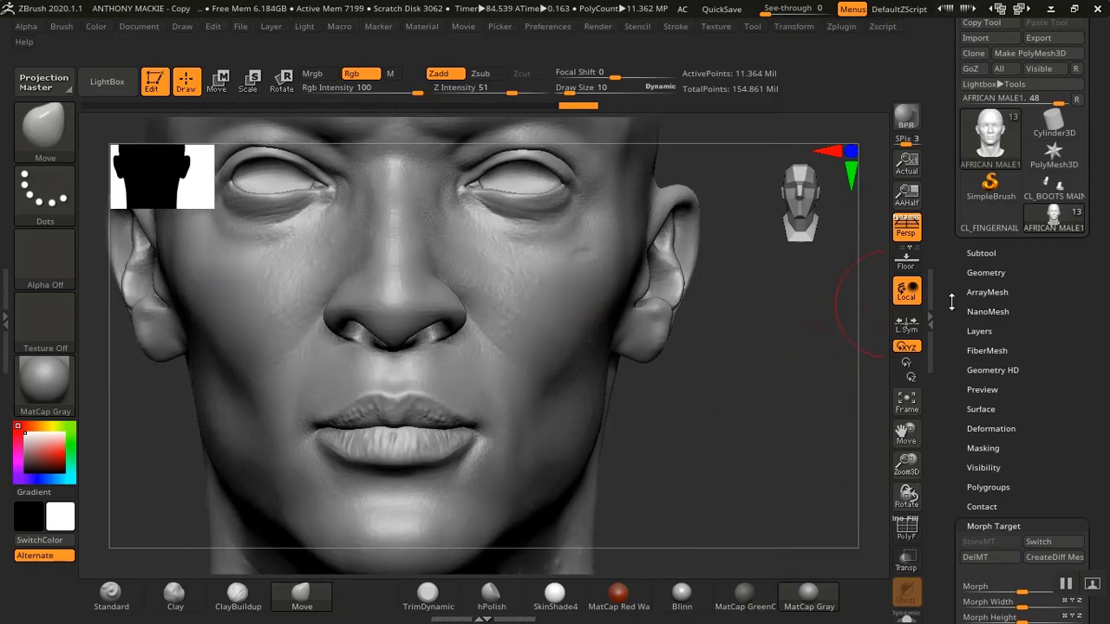
# Show the AFRICAN MALE body subtool again while keeping the AFRICAN MALE1 head subtool selected
pyautogui.click(980, 253)
pyautogui.moveTo(1006, 321)
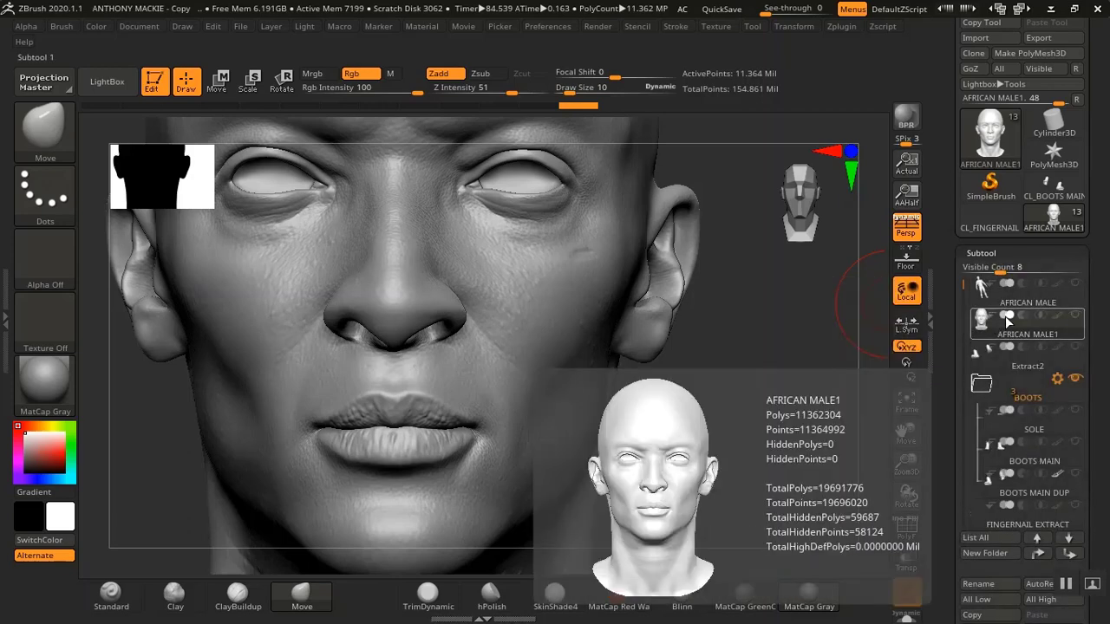
pyautogui.moveTo(1079, 291)
pyautogui.click(1037, 326)
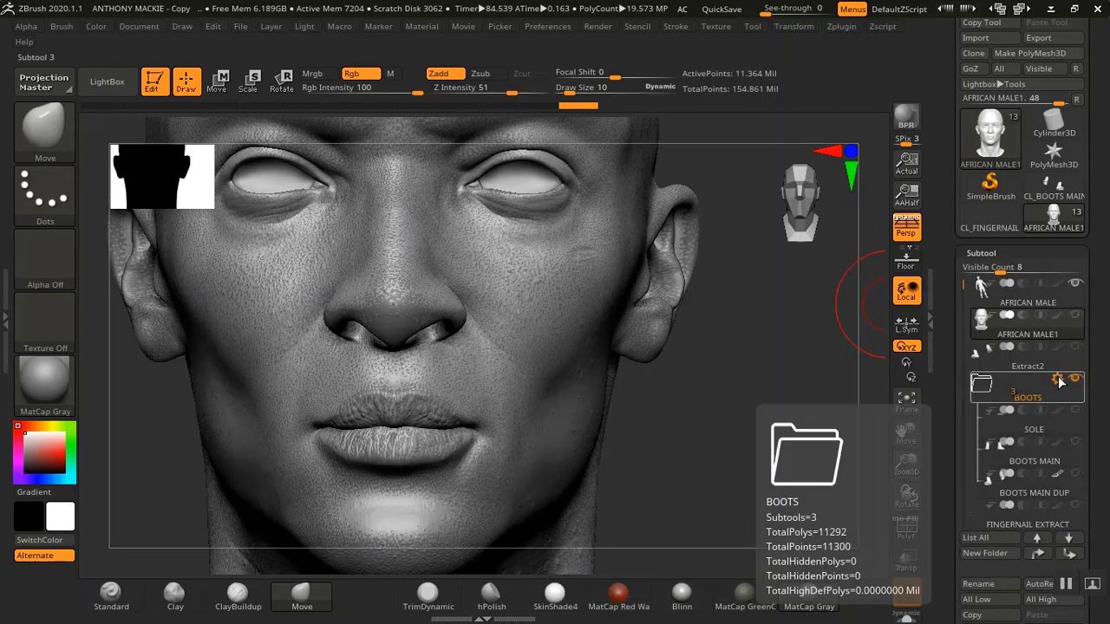
pyautogui.click(1039, 300)
pyautogui.click(1035, 330)
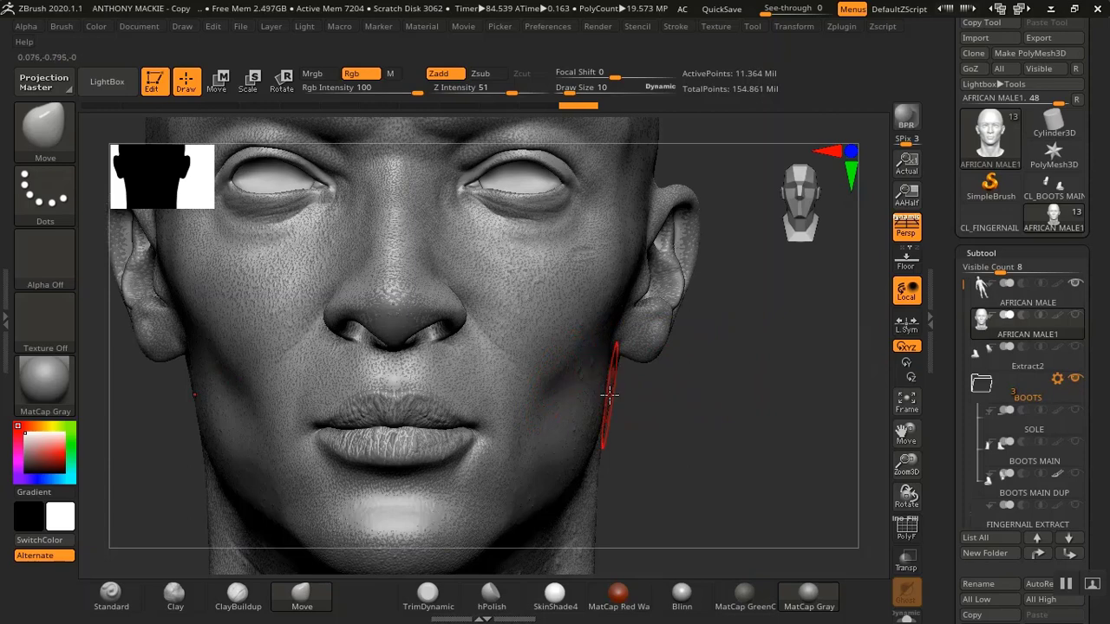
pyautogui.moveTo(1040, 334)
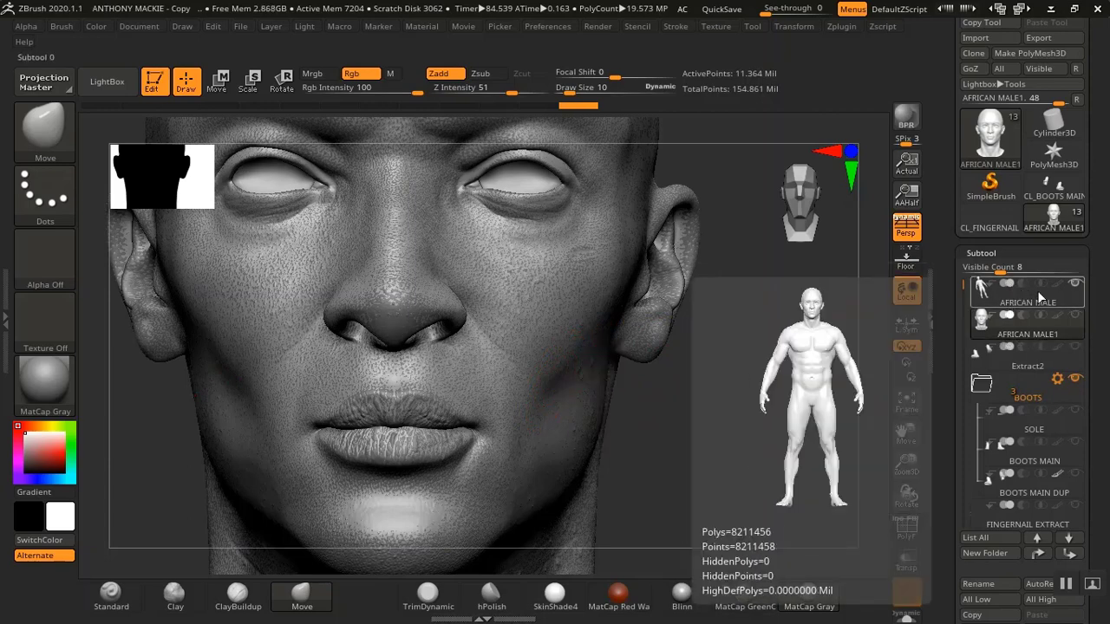
pyautogui.click(1019, 302)
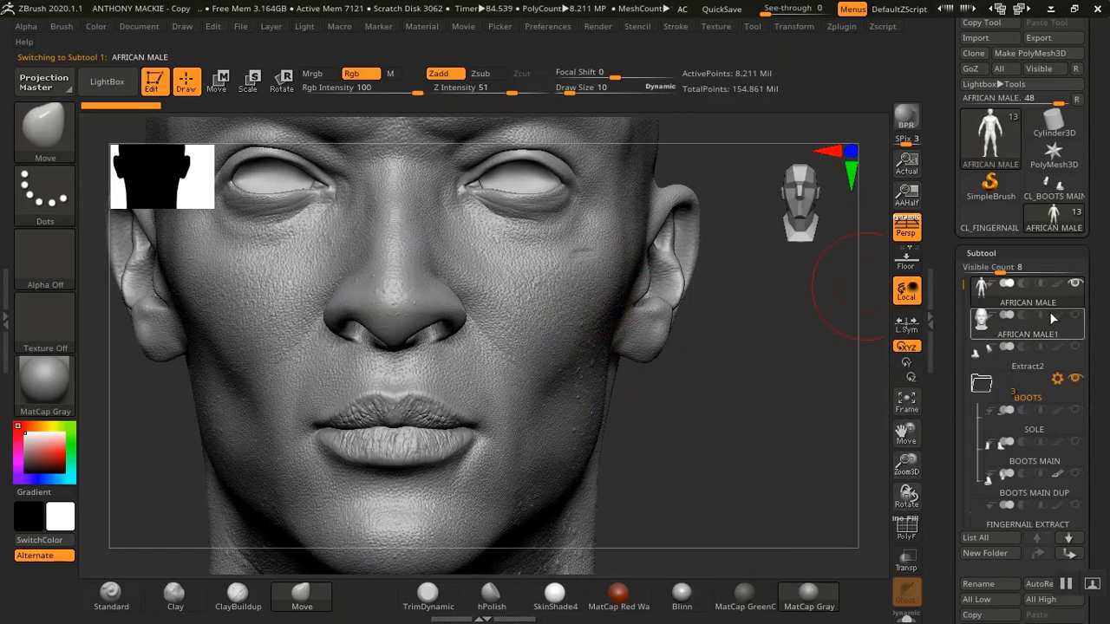
pyautogui.moveTo(1011, 305)
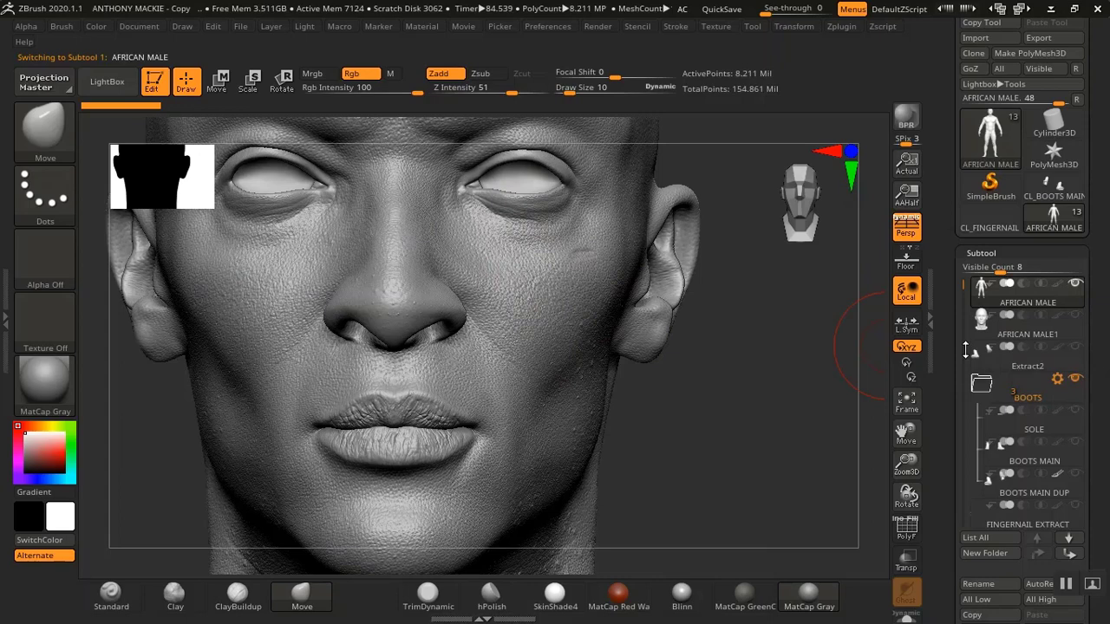
pyautogui.click(988, 324)
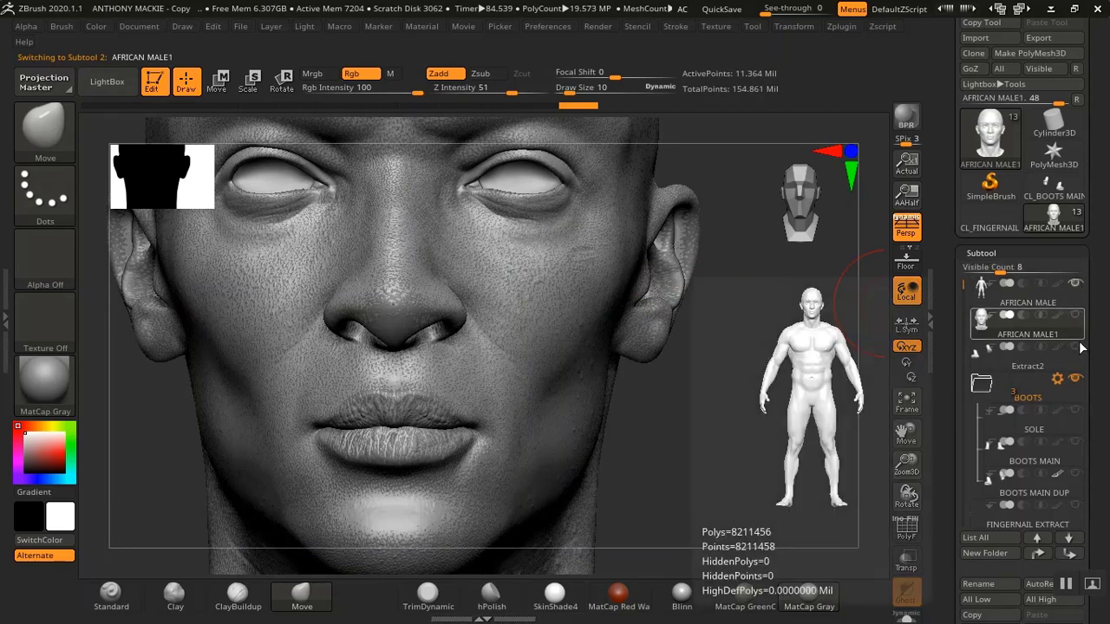
pyautogui.moveTo(1076, 322)
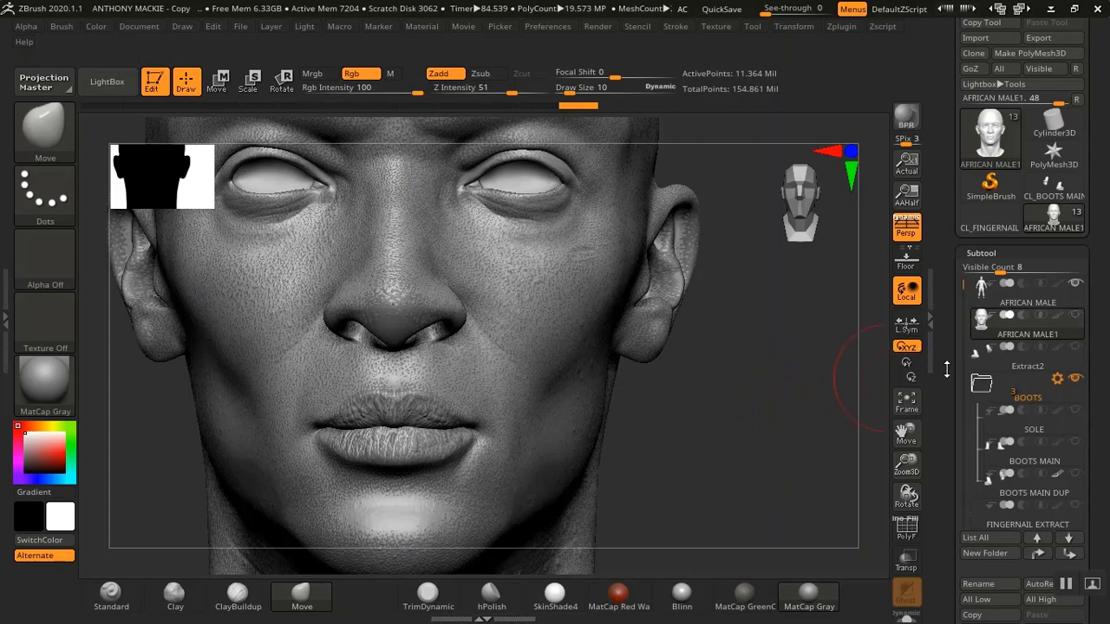
# Open the subtool Project options and orbit the view to inspect the head
pyautogui.scroll(-10, 998, 329)
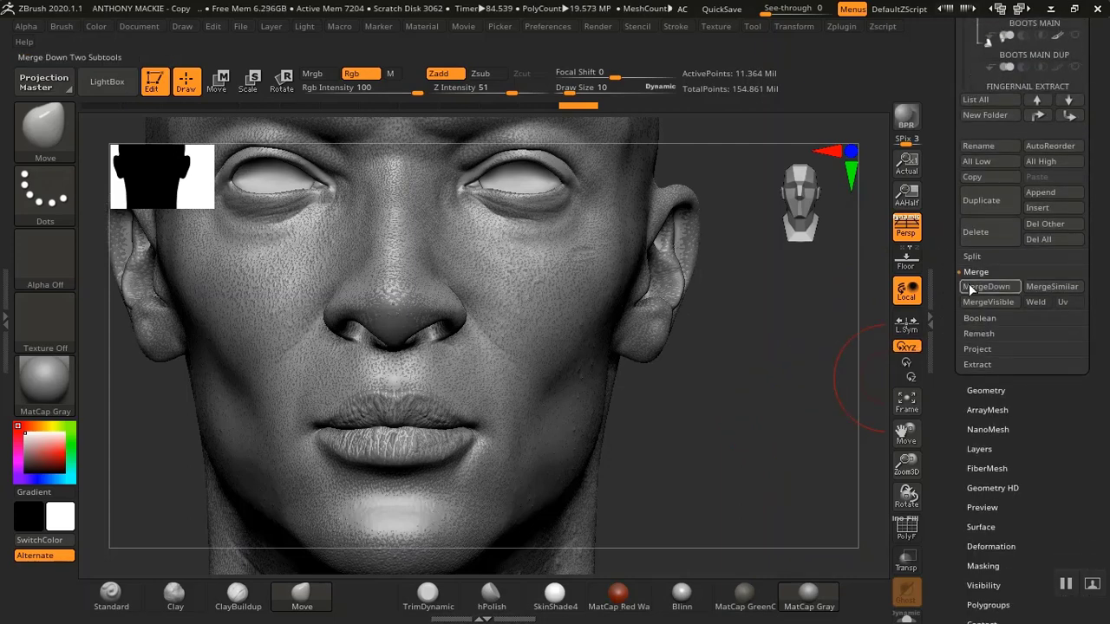
pyautogui.click(980, 349)
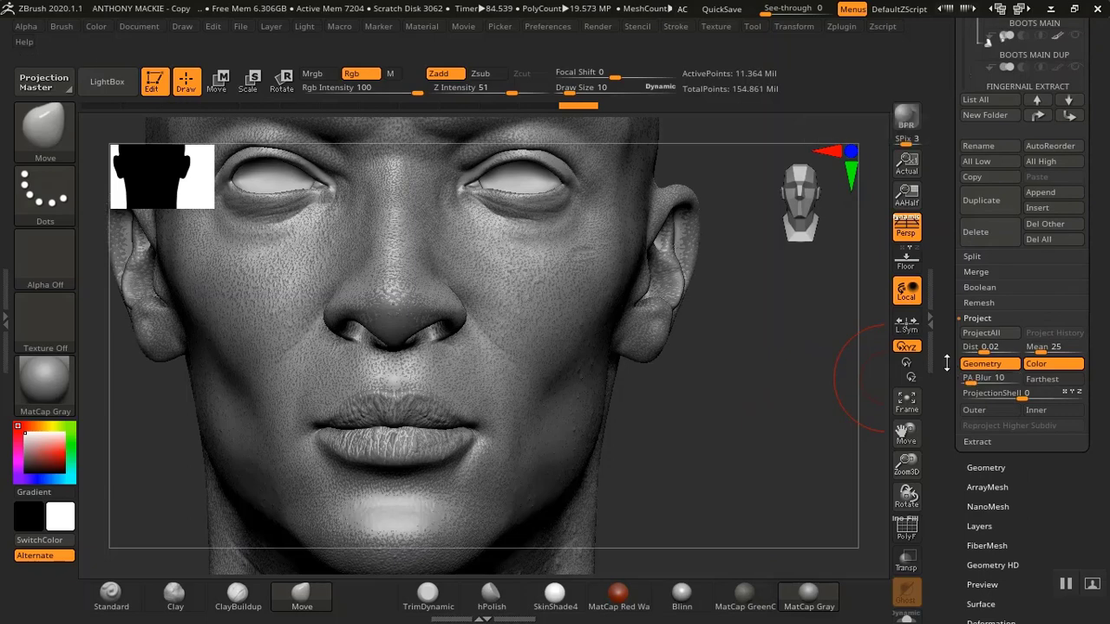
pyautogui.moveTo(947, 363); pyautogui.dragTo(947, 390)
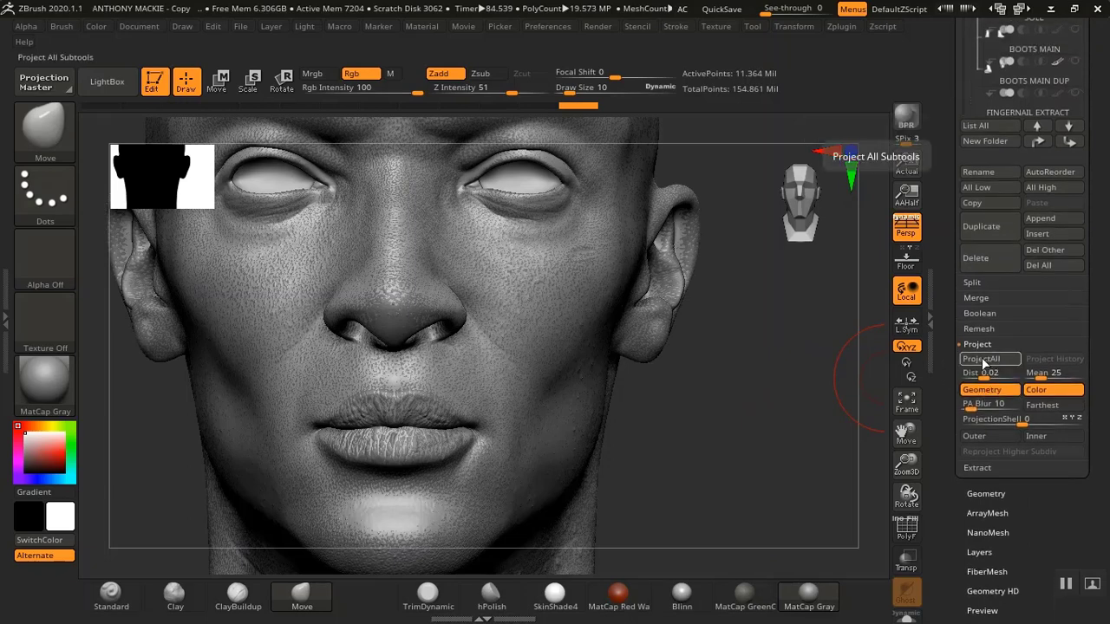
pyautogui.keyDown('alt'); pyautogui.moveTo(756, 392); pyautogui.dragTo(758, 379); pyautogui.keyUp('alt')
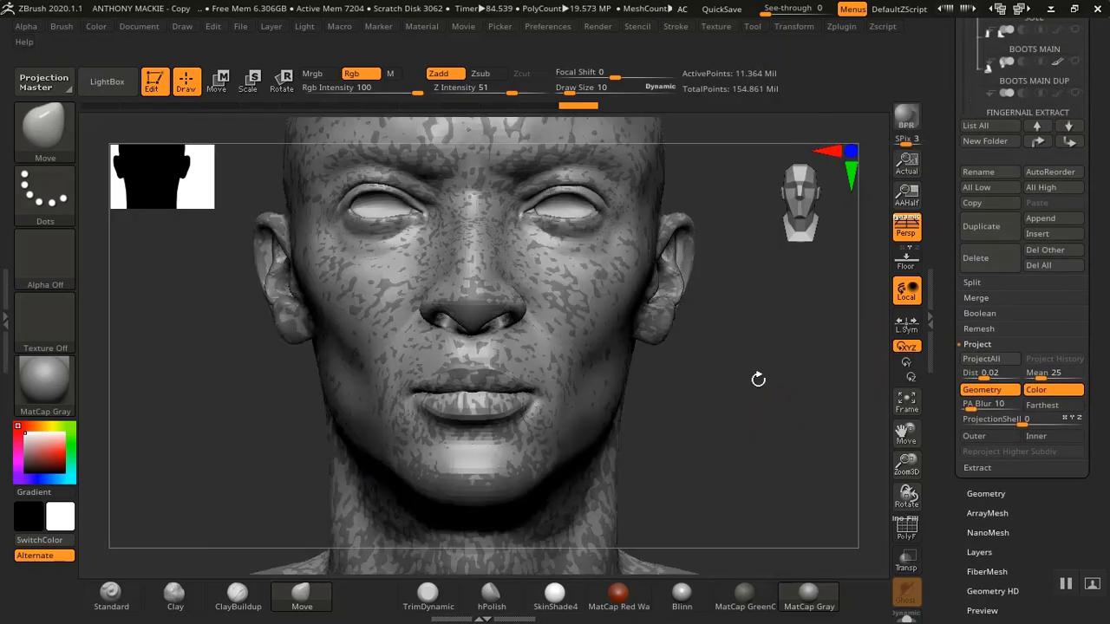
pyautogui.keyDown('alt'); pyautogui.moveTo(762, 456); pyautogui.dragTo(754, 409); pyautogui.keyUp('alt')
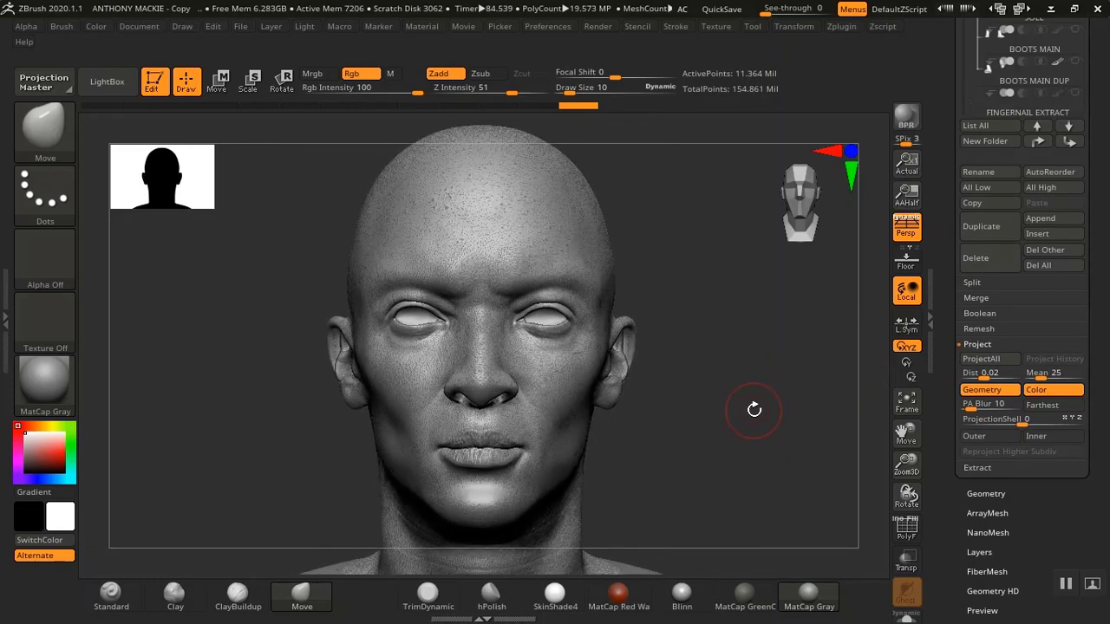
# Save the project over the existing ANTHONY MACKIE.ZPR file
pyautogui.press('ctrl')
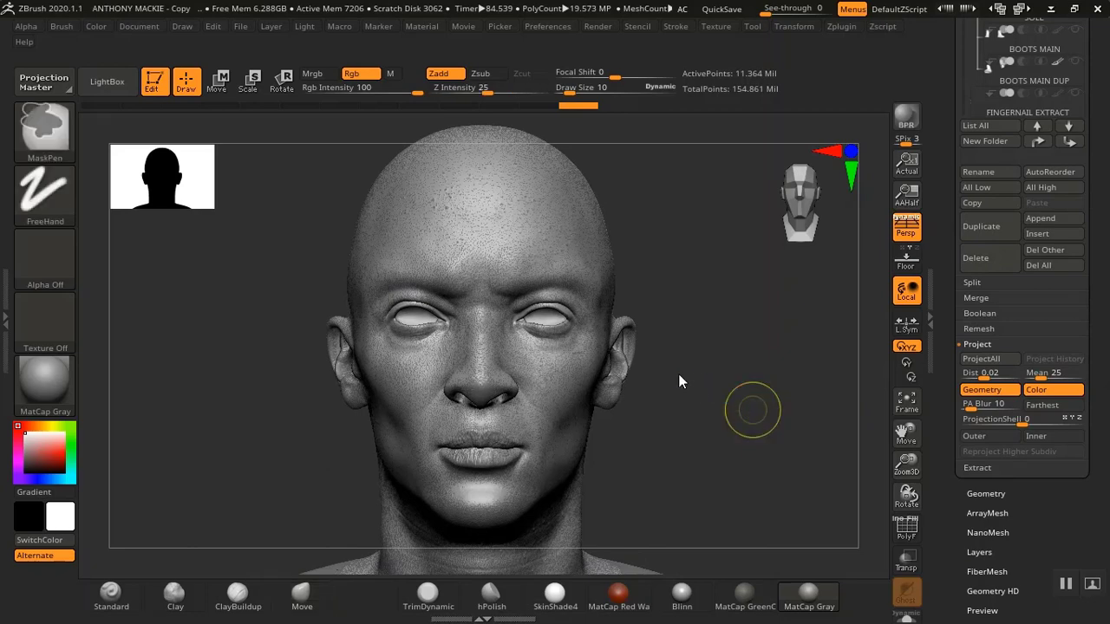
pyautogui.hotkey('ctrl', 's')
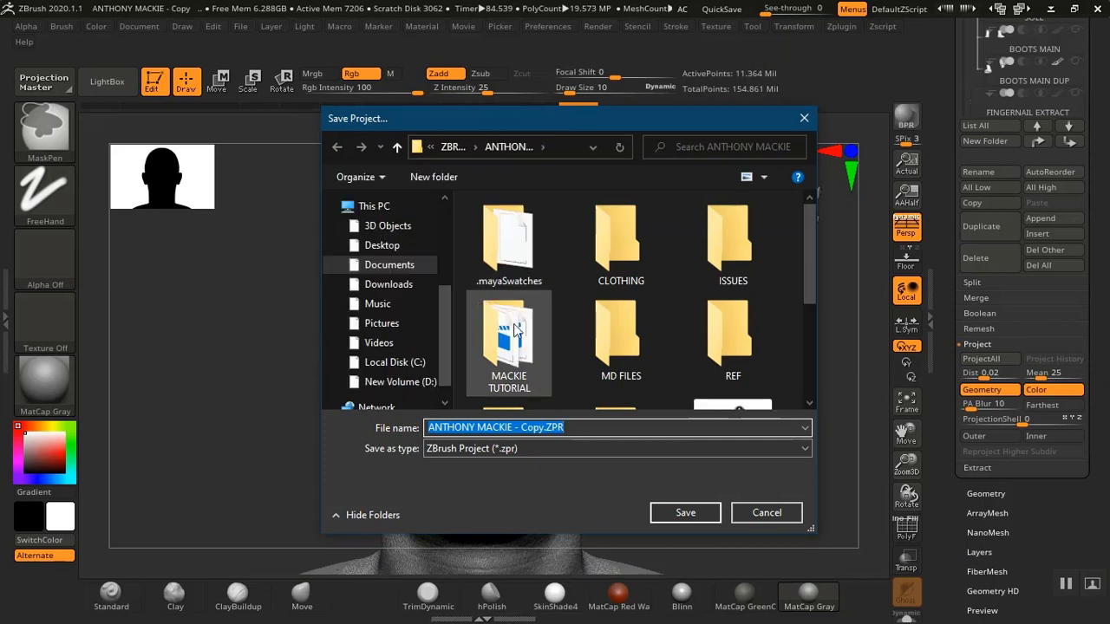
pyautogui.moveTo(808, 283); pyautogui.dragTo(806, 397)
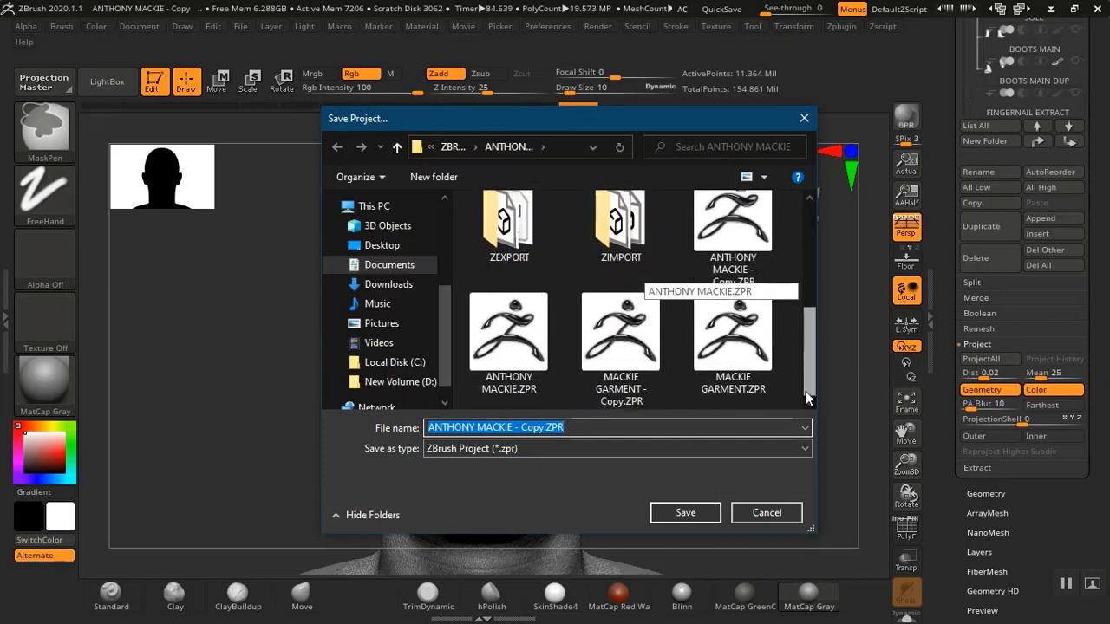
pyautogui.click(509, 339)
pyautogui.click(686, 512)
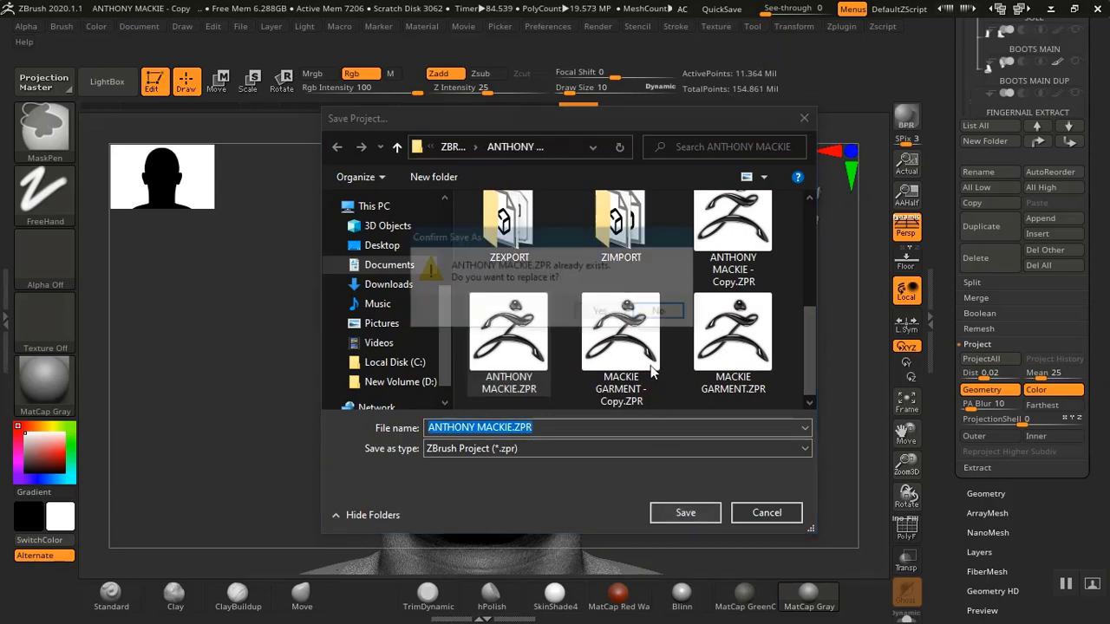
pyautogui.click(602, 314)
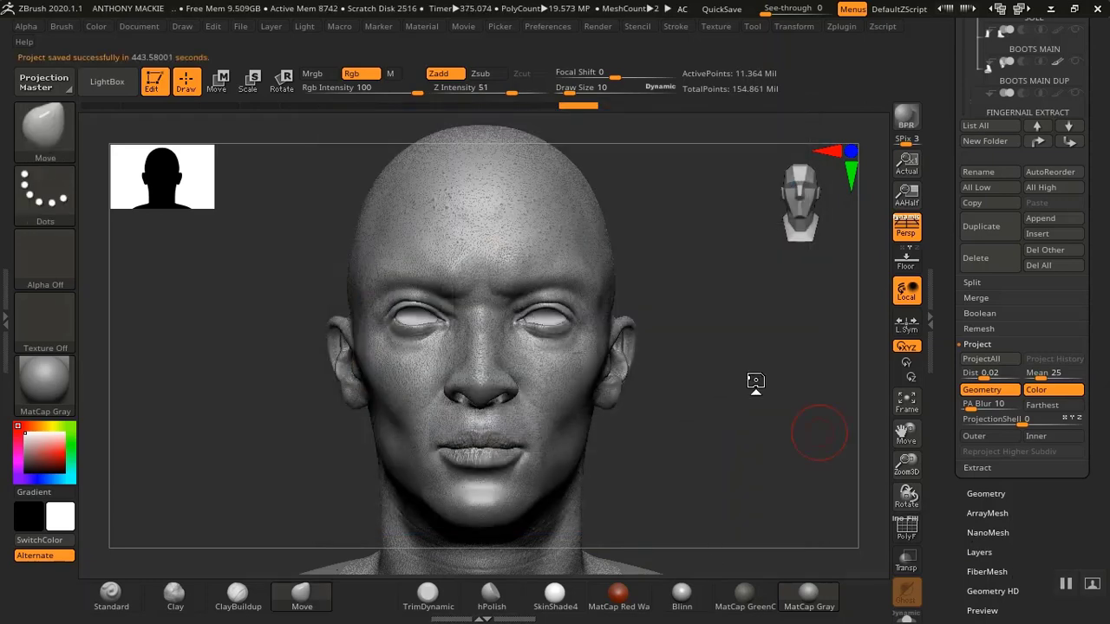
# Project the visible body's detail onto the AFRICAN MALE1 head subtool with Project All
pyautogui.click(988, 358)
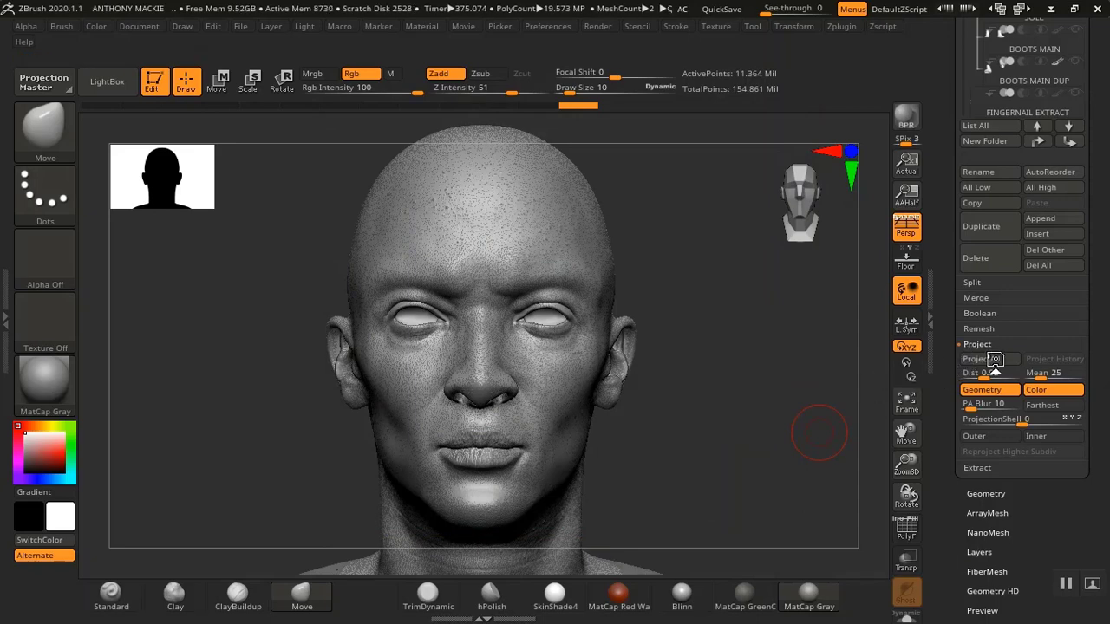
pyautogui.moveTo(751, 354); pyautogui.dragTo(727, 396)
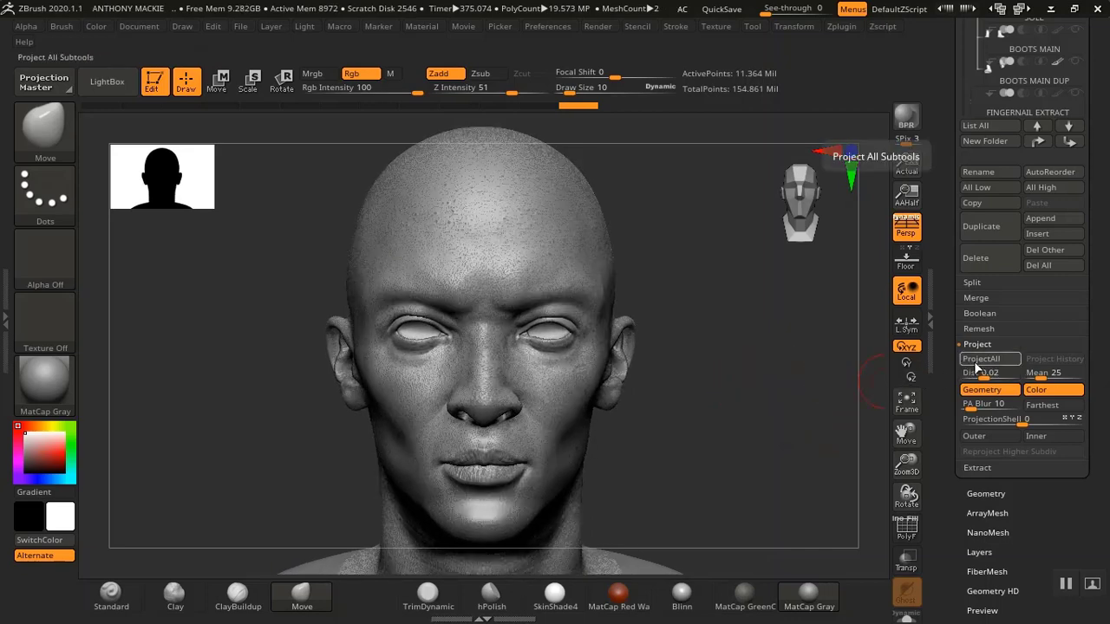
pyautogui.click(985, 417)
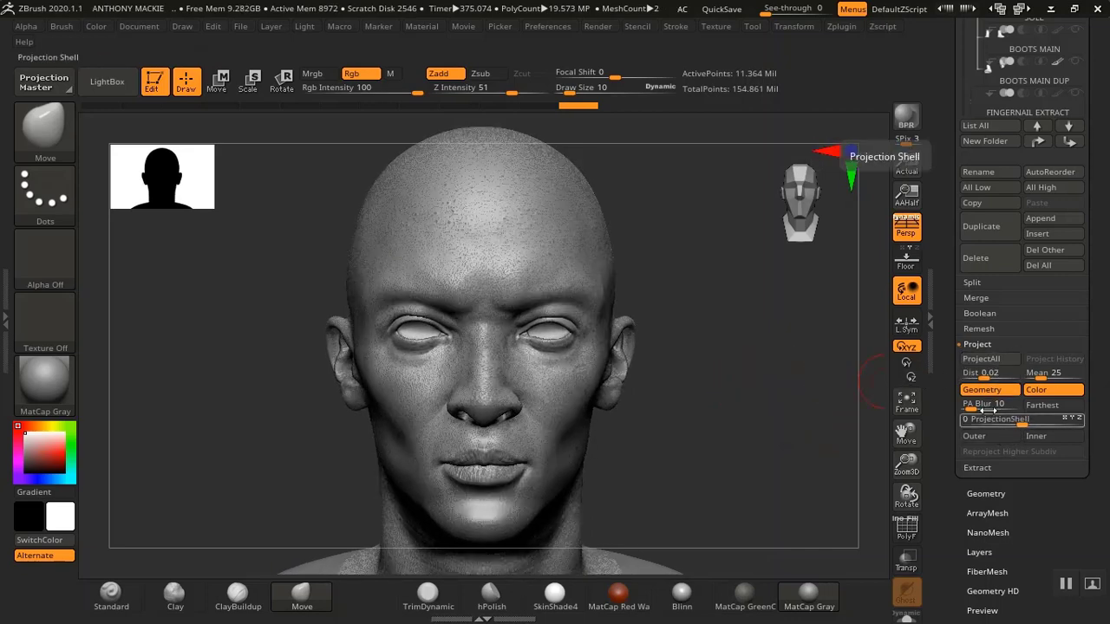
pyautogui.click(981, 360)
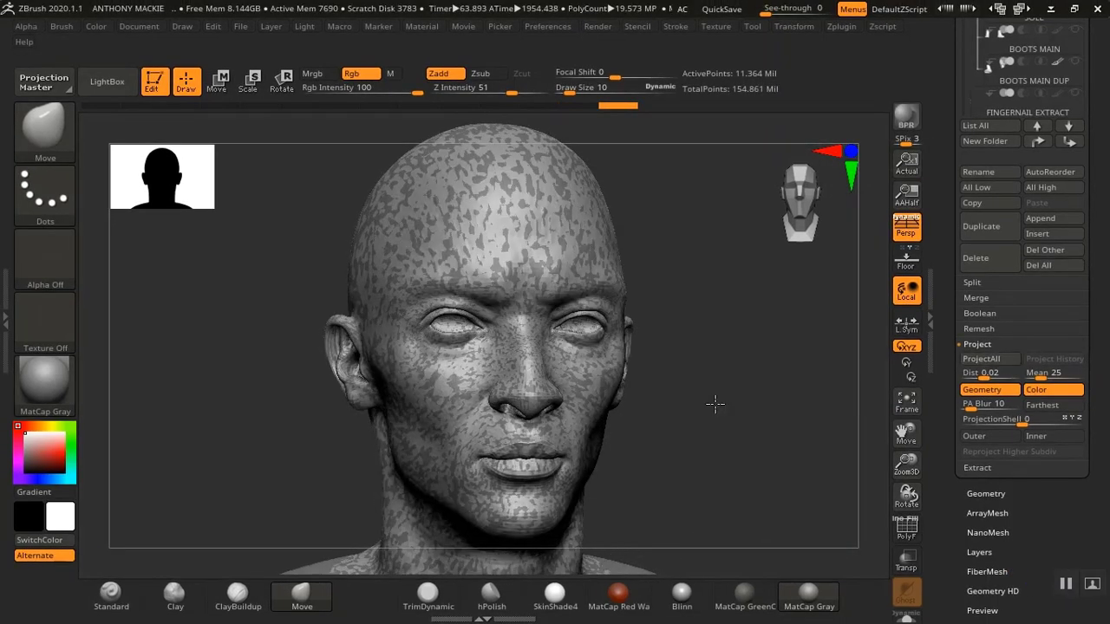
pyautogui.moveTo(714, 414); pyautogui.dragTo(696, 421)
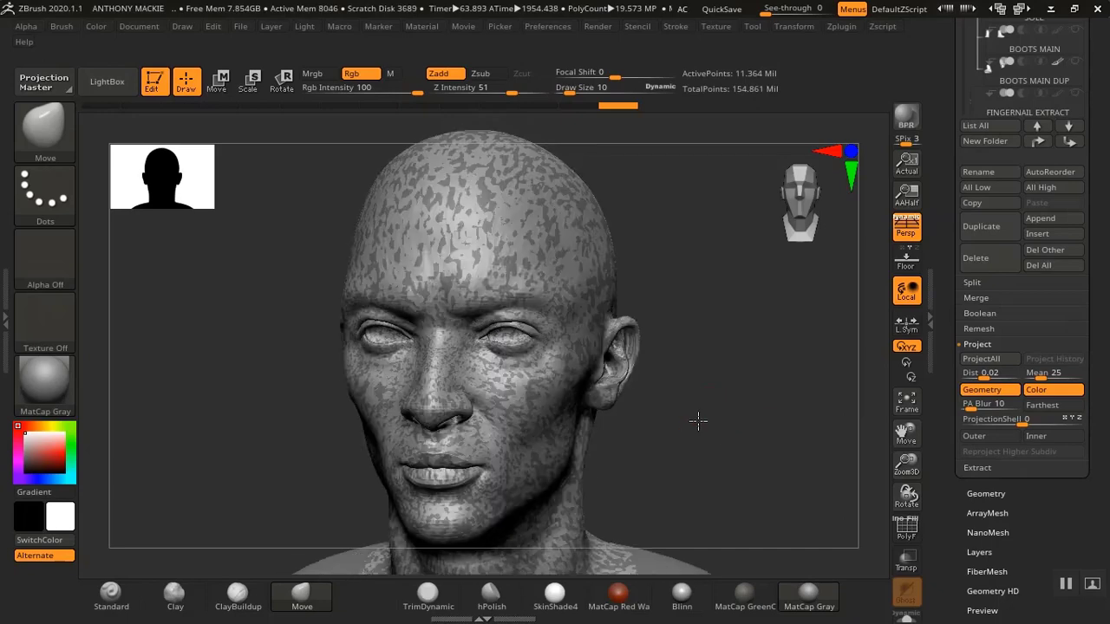
# Hide the AFRICAN MALE body subtool again
pyautogui.moveTo(953, 177); pyautogui.dragTo(940, 285)
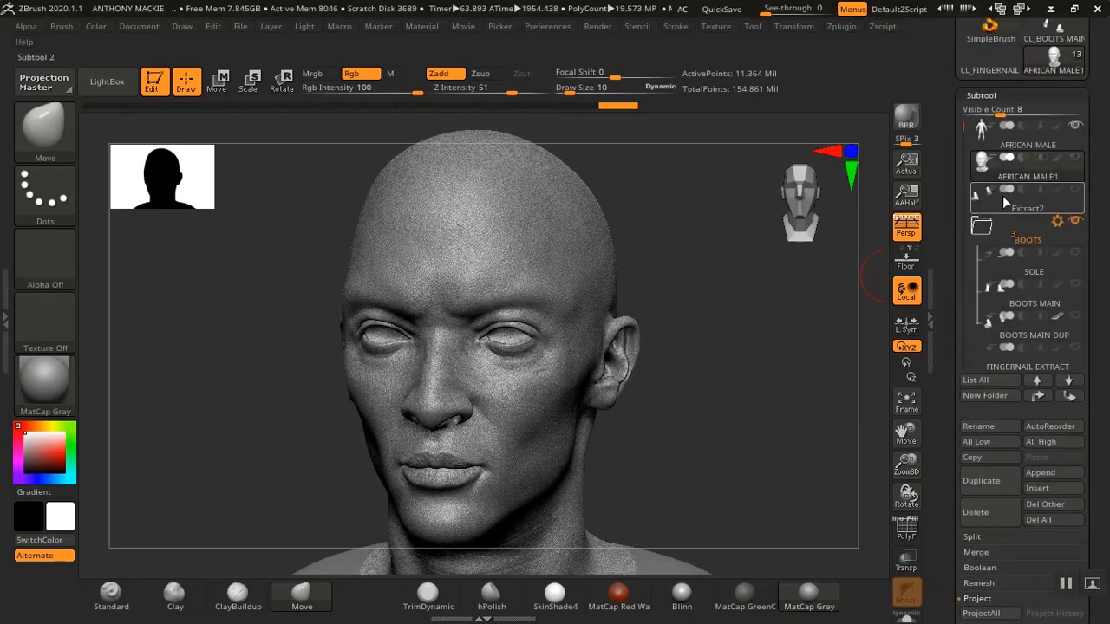
pyautogui.click(1074, 127)
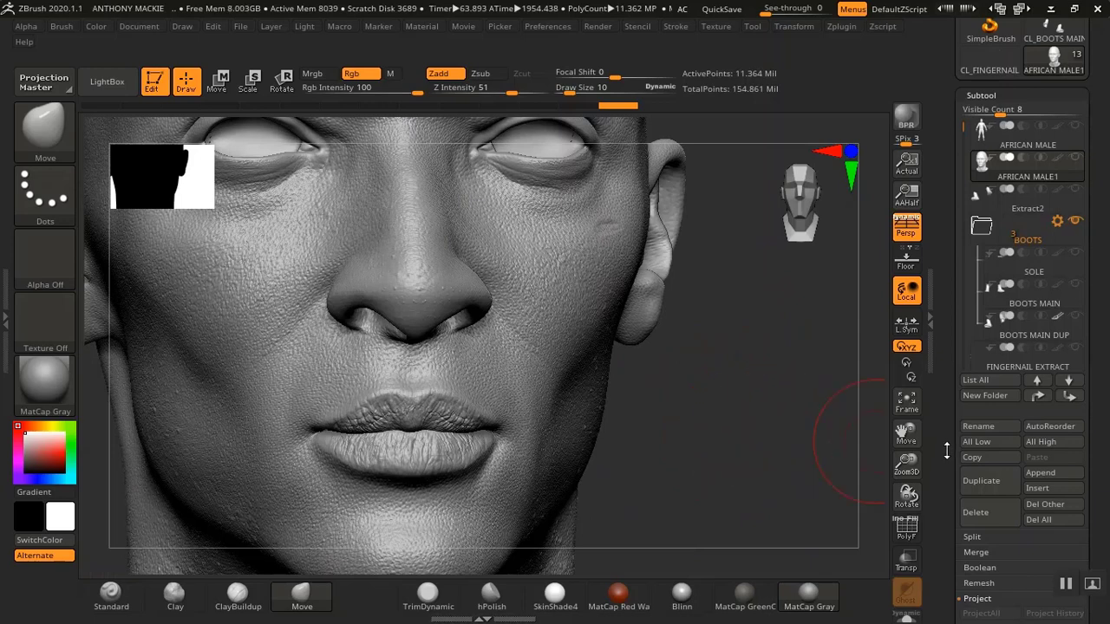
pyautogui.moveTo(945, 450); pyautogui.dragTo(950, 288)
pyautogui.moveTo(950, 378); pyautogui.dragTo(948, 353)
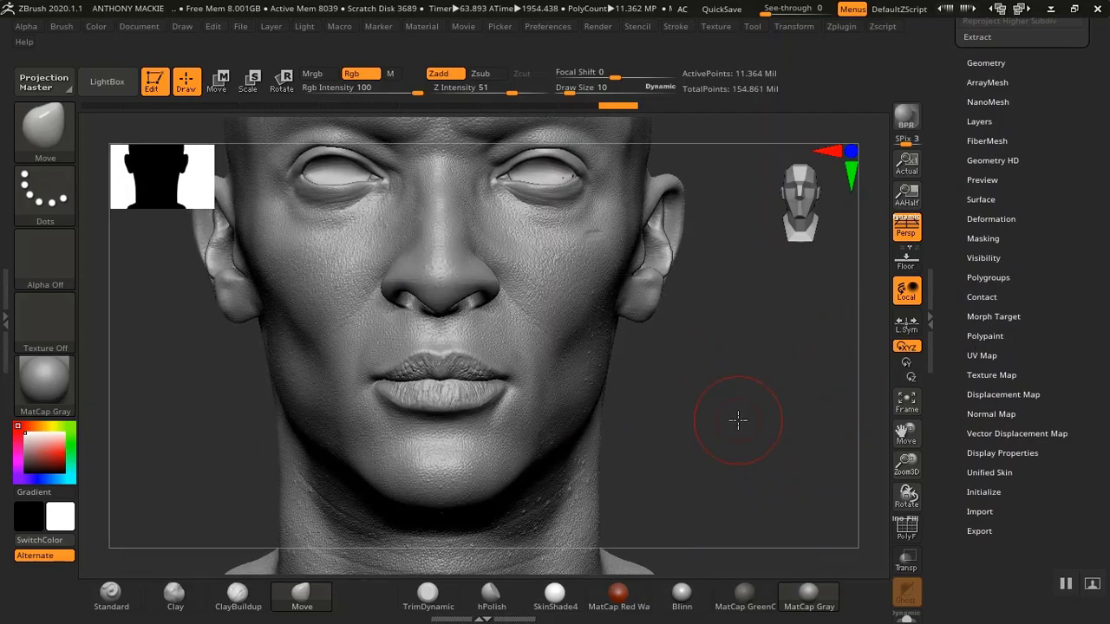
pyautogui.press('ctrl')
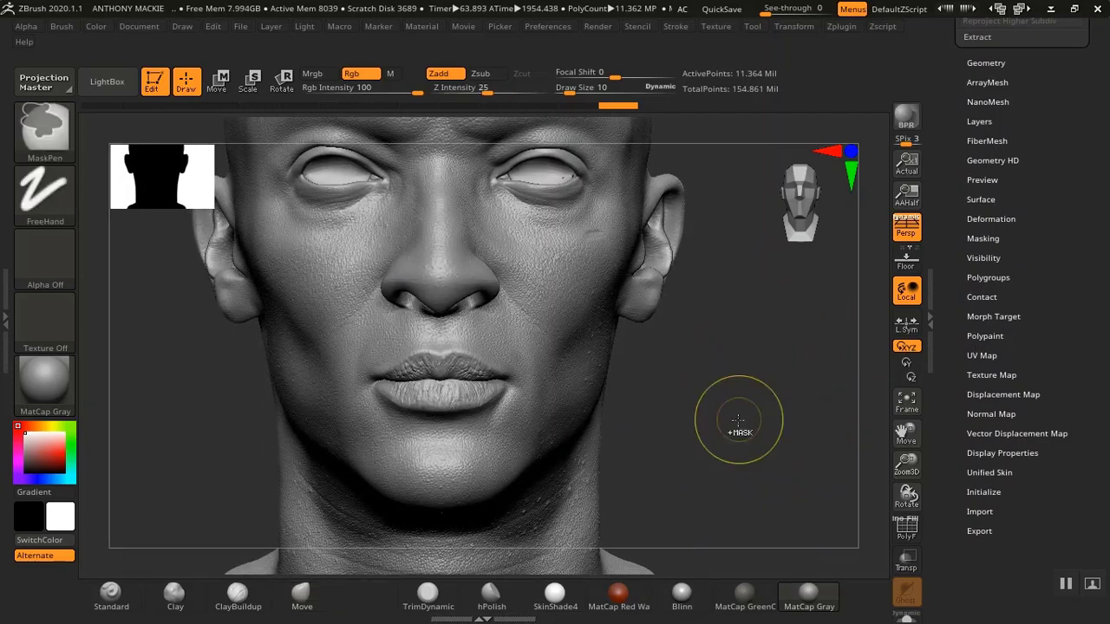
pyautogui.hotkey('ctrl', 's')
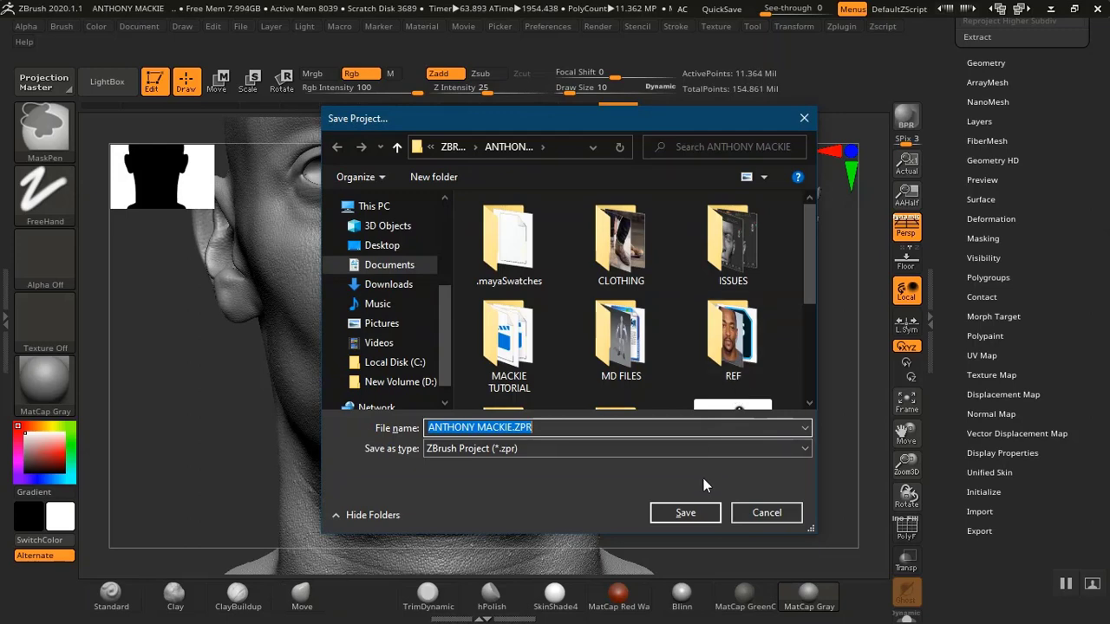
pyautogui.click(753, 517)
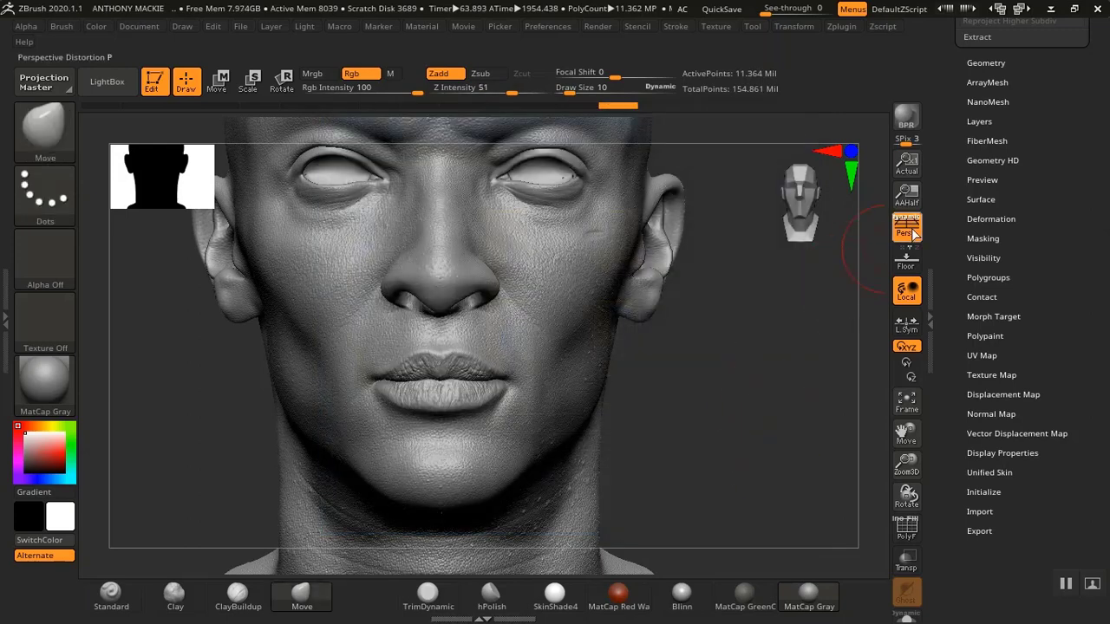
# Step the head down and back up through its subdivision levels to compare the detail
pyautogui.scroll(1, 944, 228)
pyautogui.scroll(5, 944, 228)
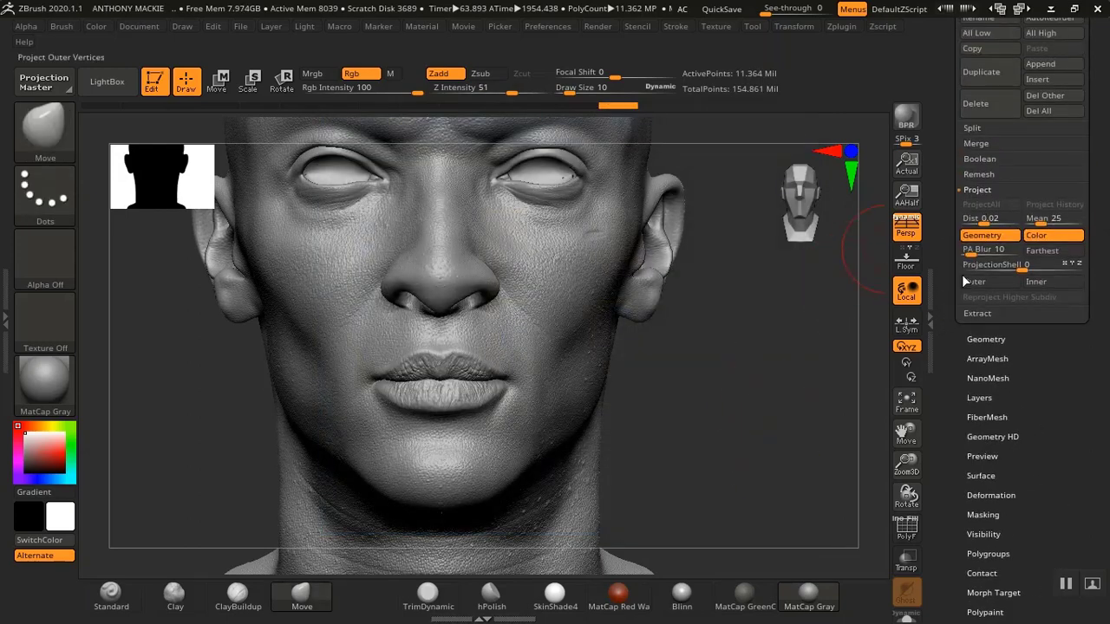
pyautogui.scroll(3, 944, 230)
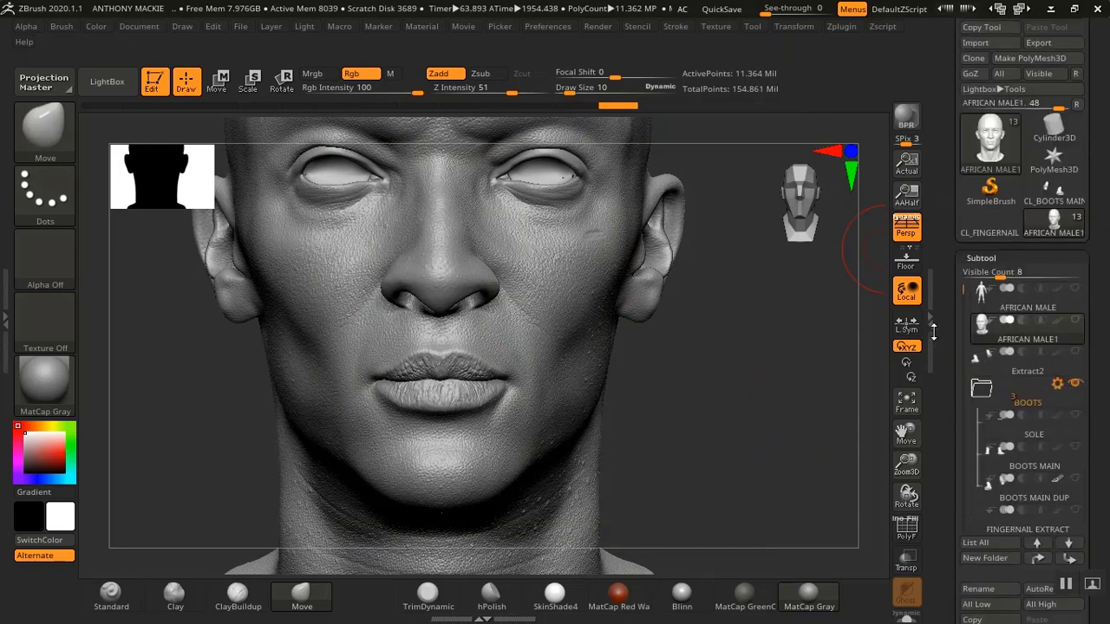
pyautogui.click(993, 310)
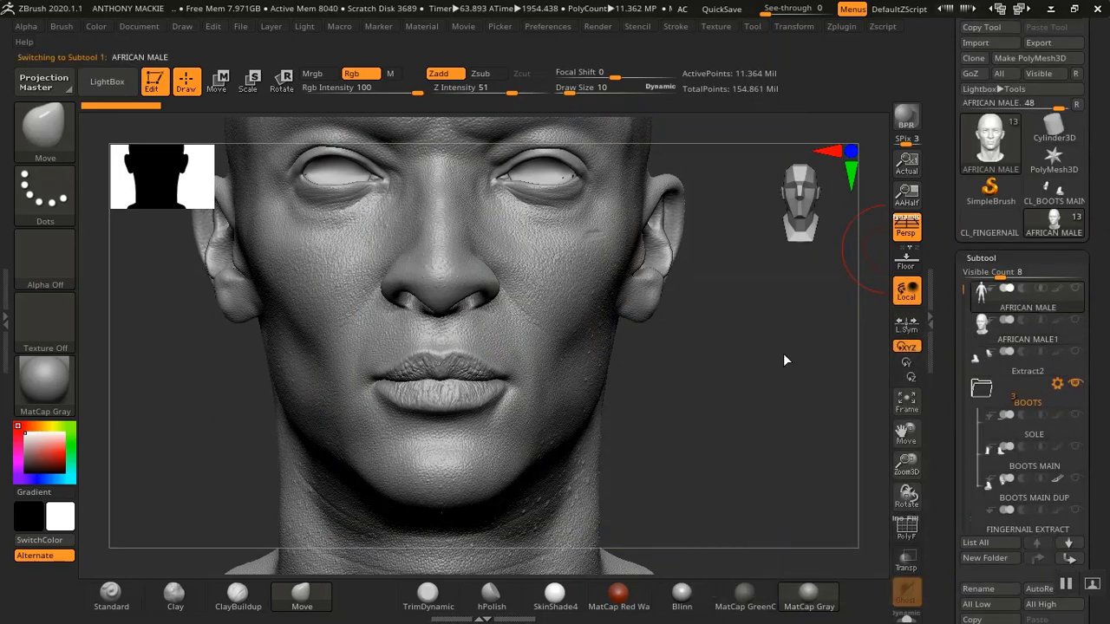
pyautogui.press('shift')
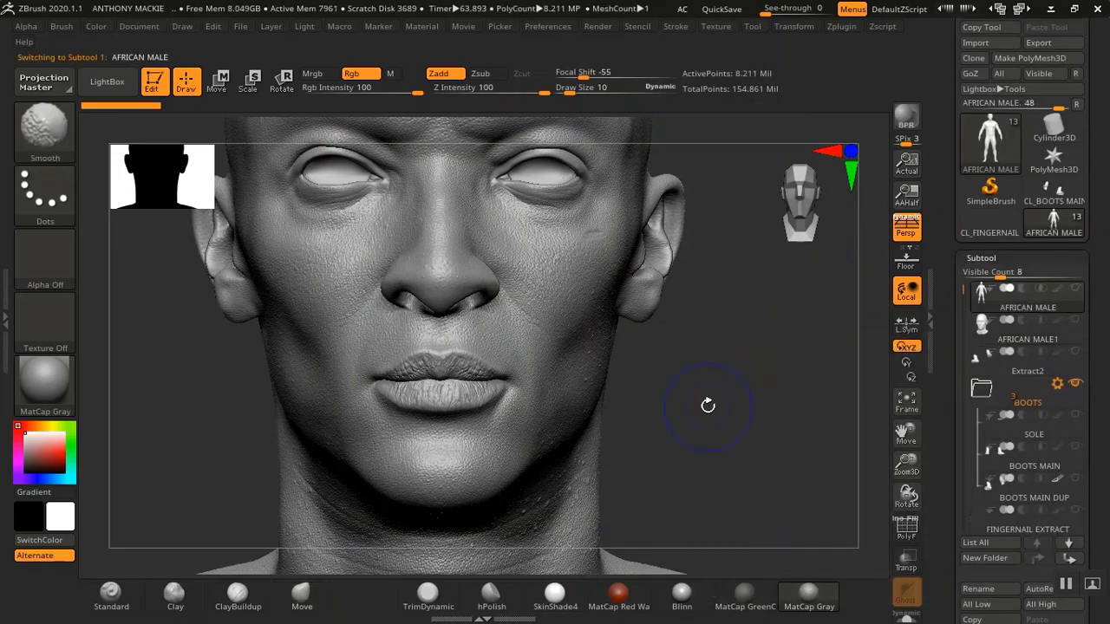
pyautogui.hotkey('shift', 'd')
pyautogui.hotkey('shift', 'd')
pyautogui.hotkey('shift', 'd')
pyautogui.hotkey('shift', 'd')
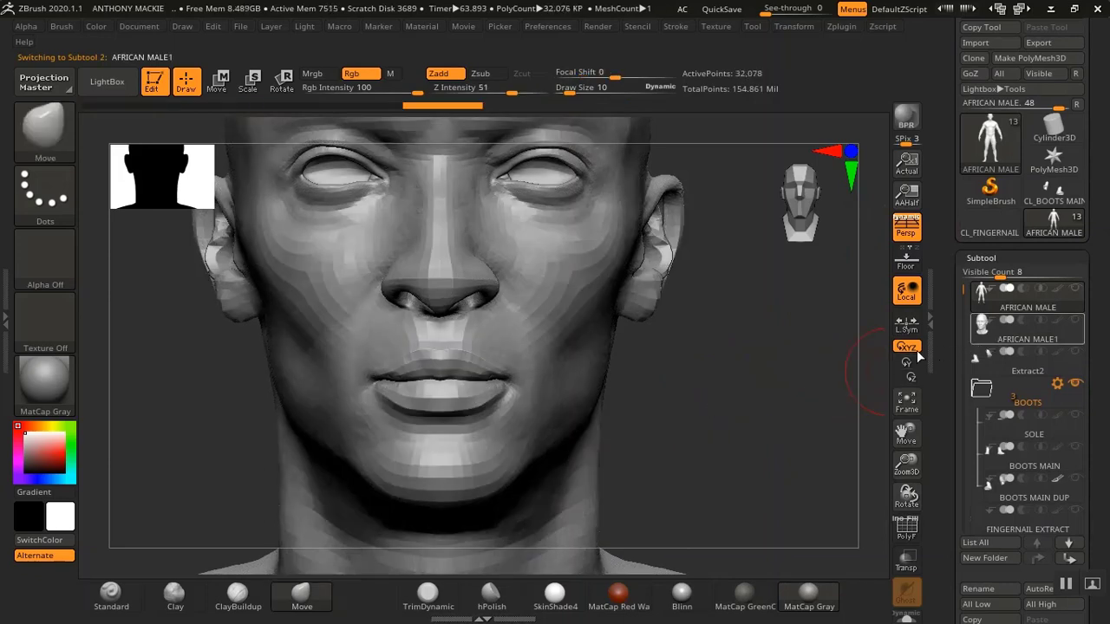
pyautogui.press('d')
pyautogui.press('d')
pyautogui.press('d')
pyautogui.press('d')
# Drop the AFRICAN MALE1 head subtool down to its lowest subdivision level
pyautogui.press('shift')
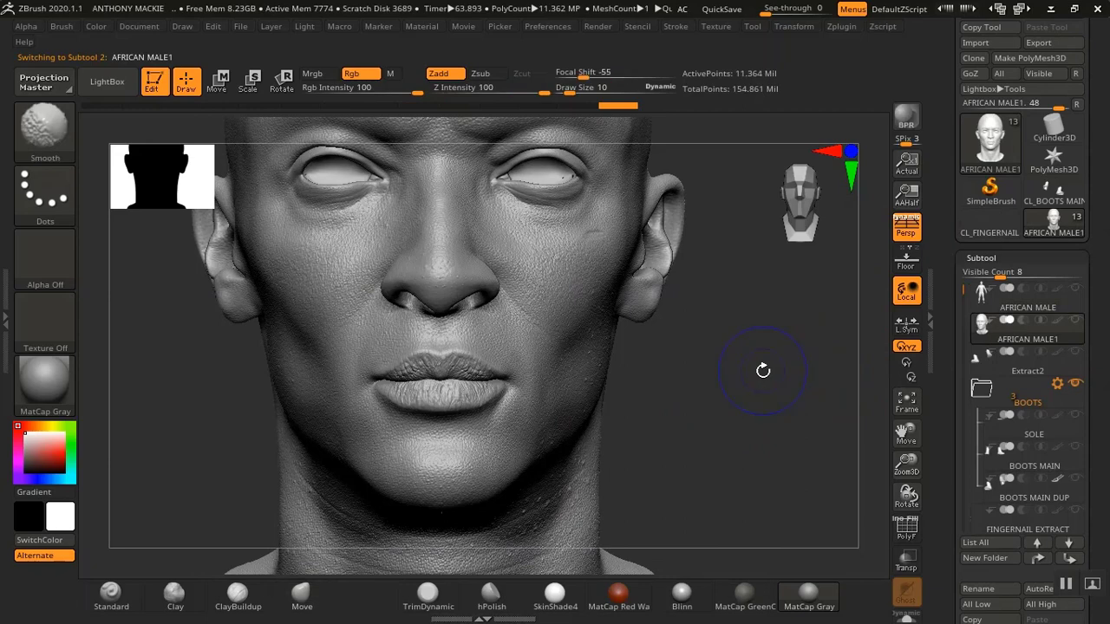
pyautogui.hotkey('shift', 'd')
pyautogui.hotkey('shift', 'd')
pyautogui.hotkey('shift', 'd')
pyautogui.hotkey('shift', 'd')
pyautogui.hotkey('shift', 'd')
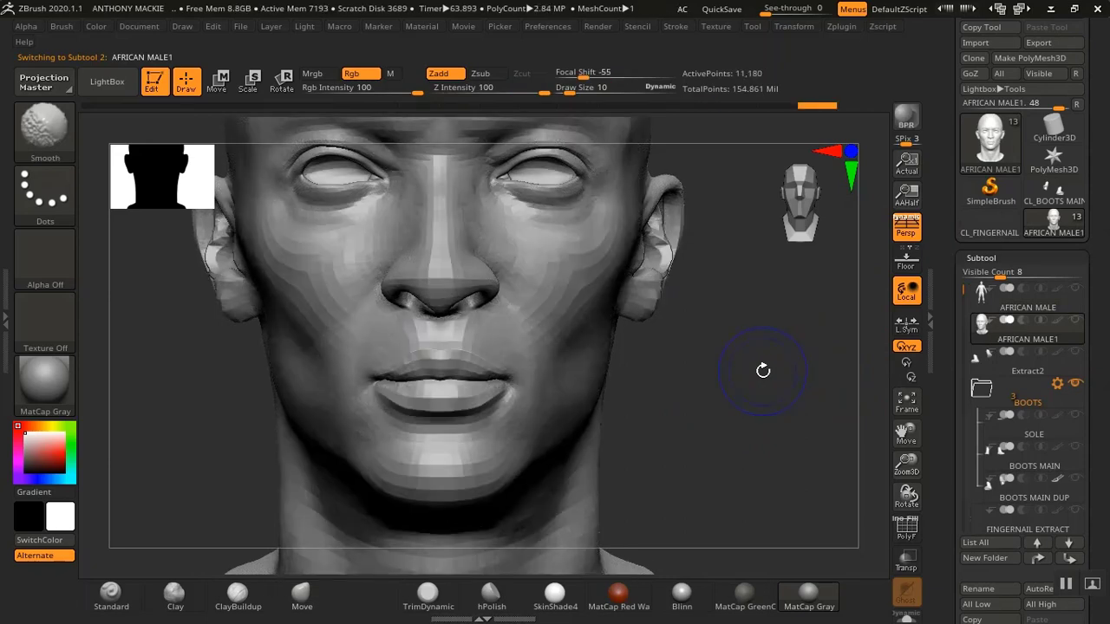
# Save the project as ANTHONY MACKIE.ZPR, overwriting the existing file
pyautogui.moveTo(949, 466); pyautogui.dragTo(943, 313)
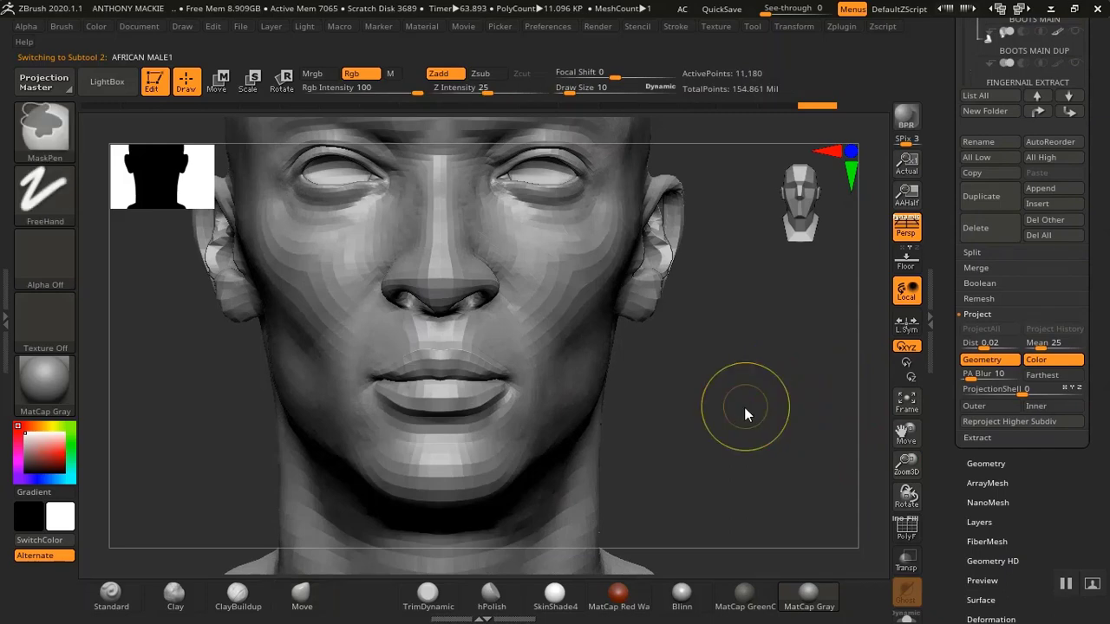
pyautogui.hotkey('ctrl', 's')
pyautogui.click(685, 513)
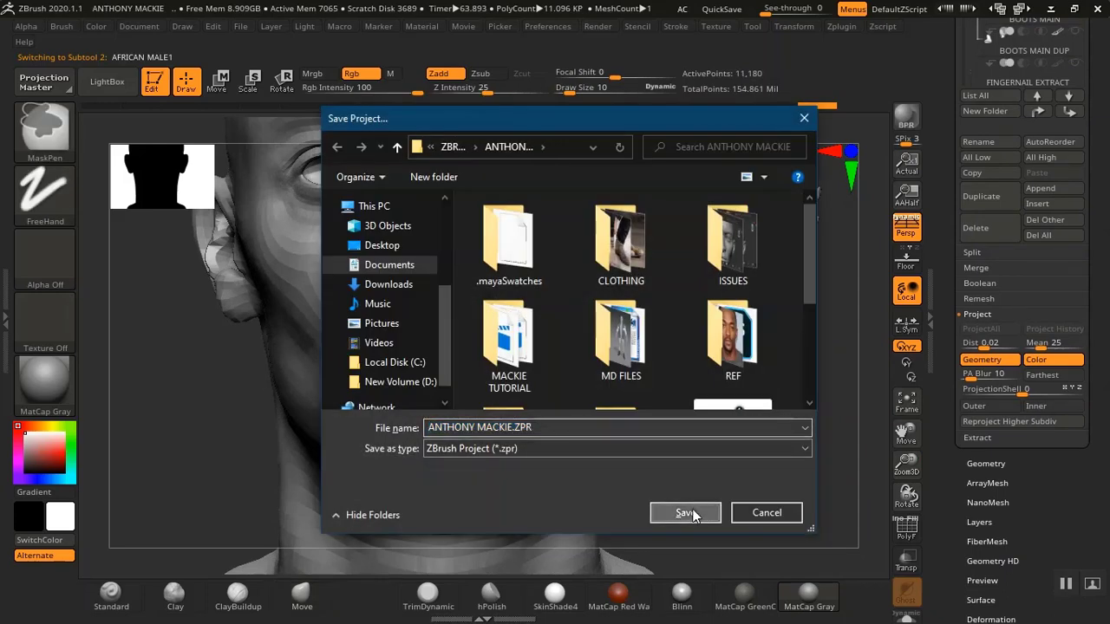
pyautogui.click(604, 313)
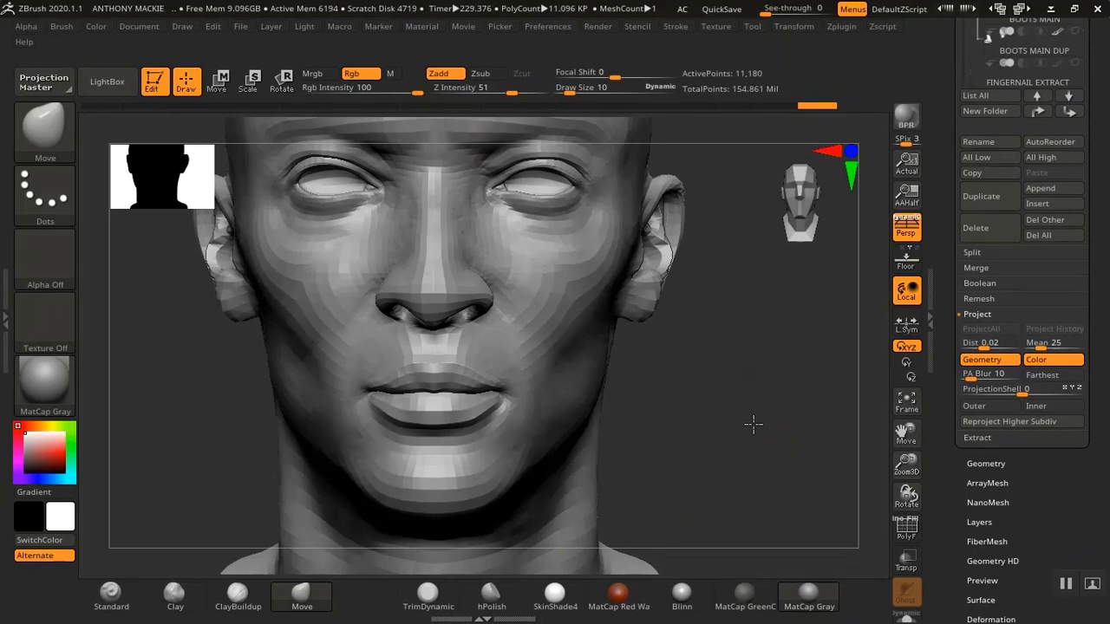
# Raise the head subtool to subdivision level 2
pyautogui.moveTo(933, 249); pyautogui.dragTo(943, 401)
pyautogui.click(977, 128)
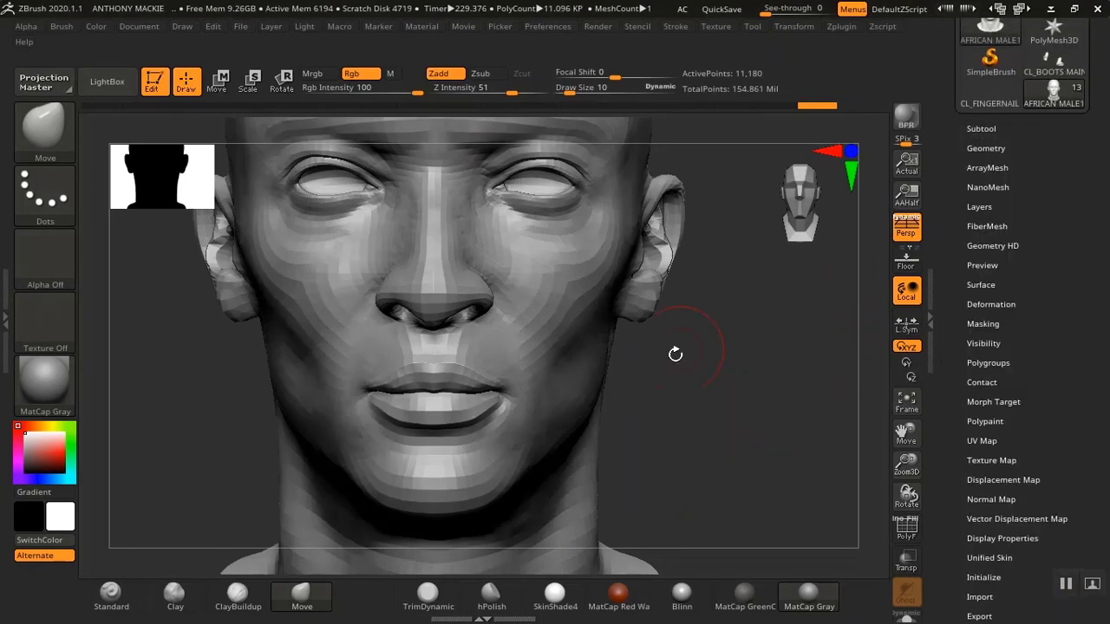
pyautogui.moveTo(712, 391)
pyautogui.mouseDown()
pyautogui.moveTo(723, 391)
pyautogui.moveTo(731, 422)
pyautogui.moveTo(729, 384)
pyautogui.mouseUp()
pyautogui.click(987, 149)
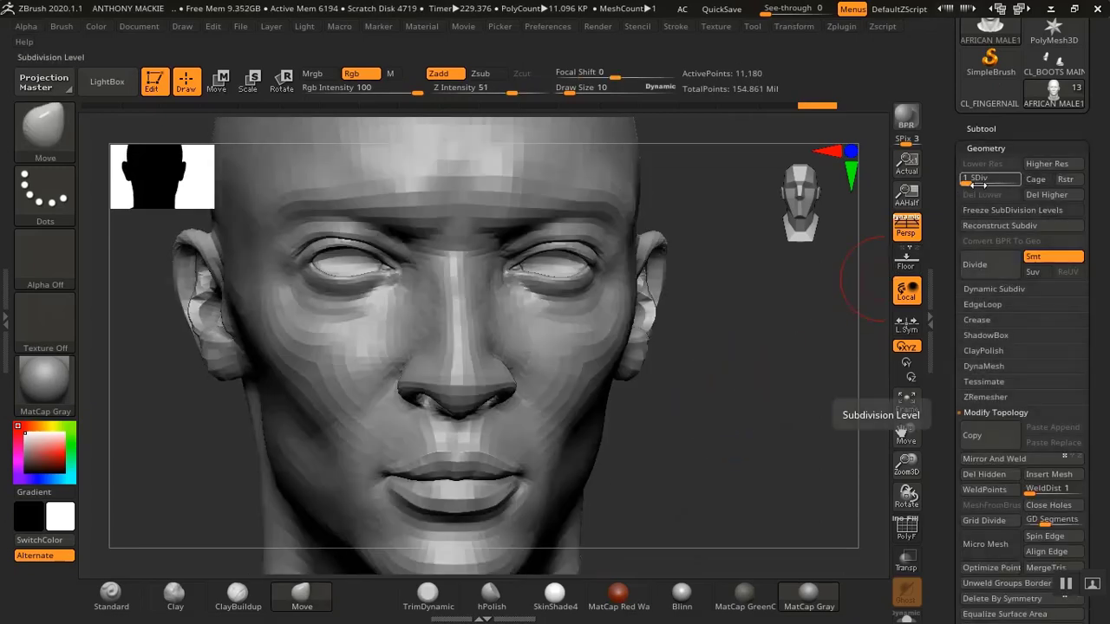
pyautogui.moveTo(966, 181); pyautogui.dragTo(977, 182)
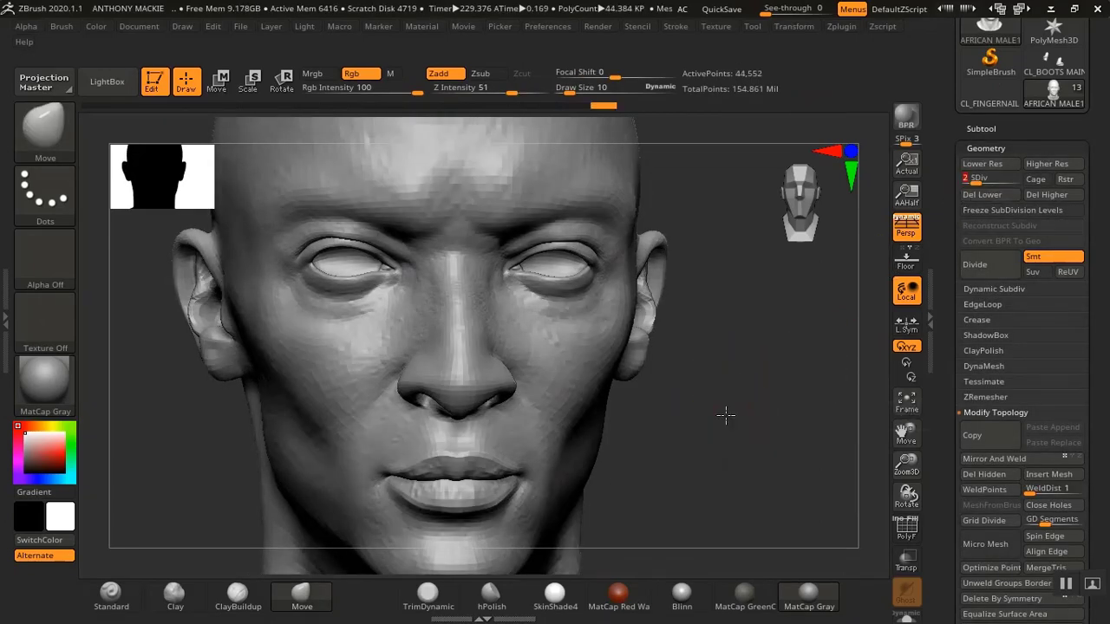
# Open and inspect the head's UV Map settings, then collapse them
pyautogui.moveTo(727, 411); pyautogui.dragTo(728, 398)
pyautogui.keyDown('alt'); pyautogui.moveTo(749, 444); pyautogui.dragTo(755, 408); pyautogui.keyUp('alt')
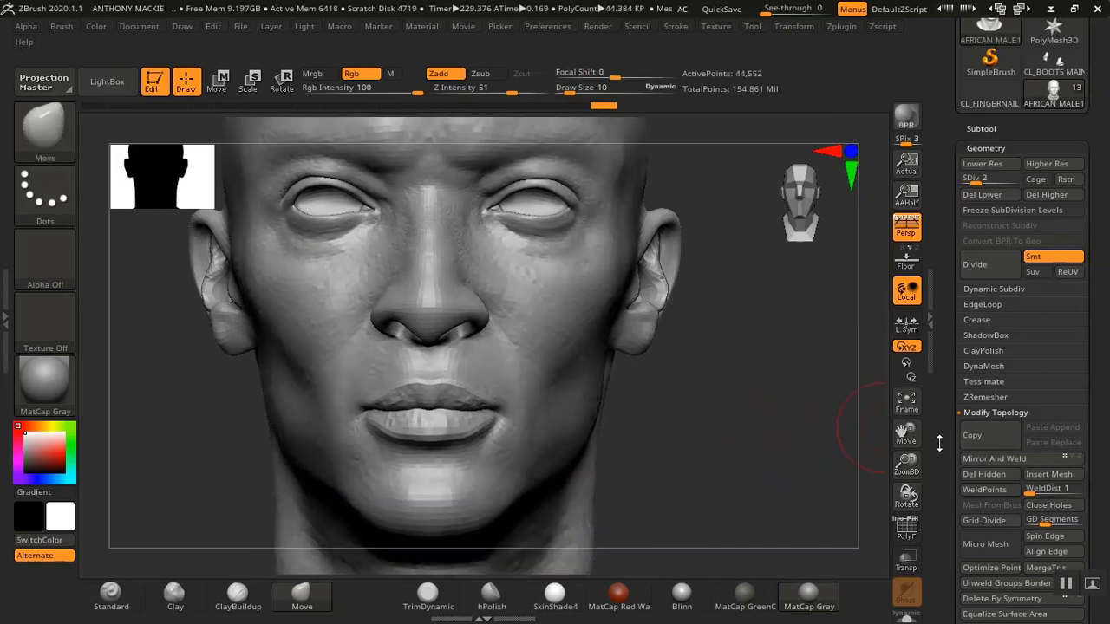
pyautogui.moveTo(941, 443); pyautogui.dragTo(959, 280)
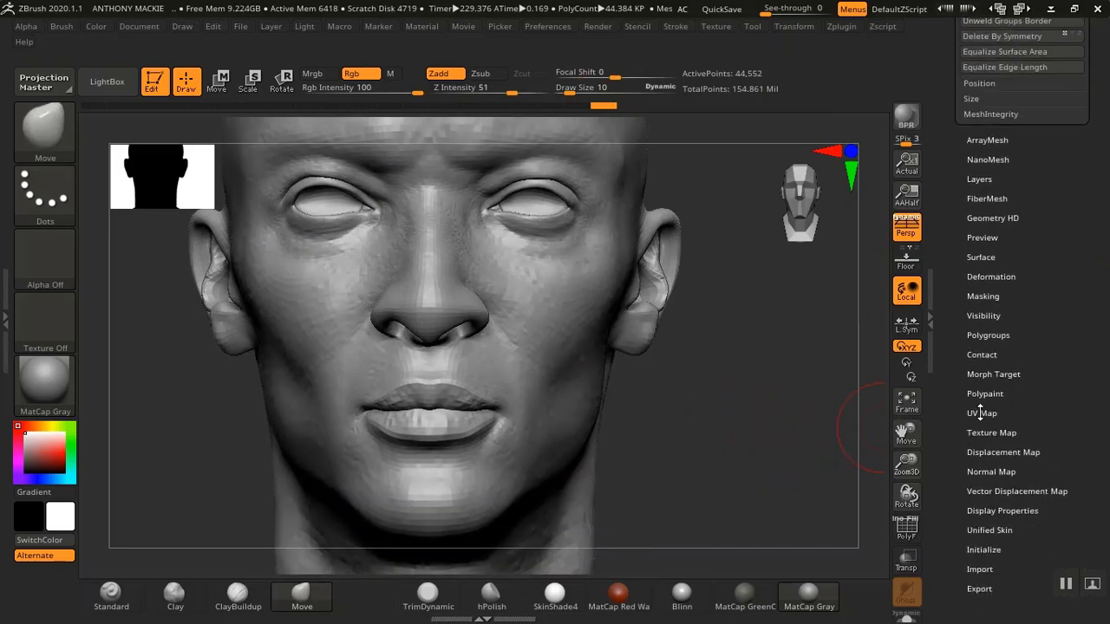
pyautogui.click(980, 413)
pyautogui.moveTo(964, 349); pyautogui.dragTo(951, 473)
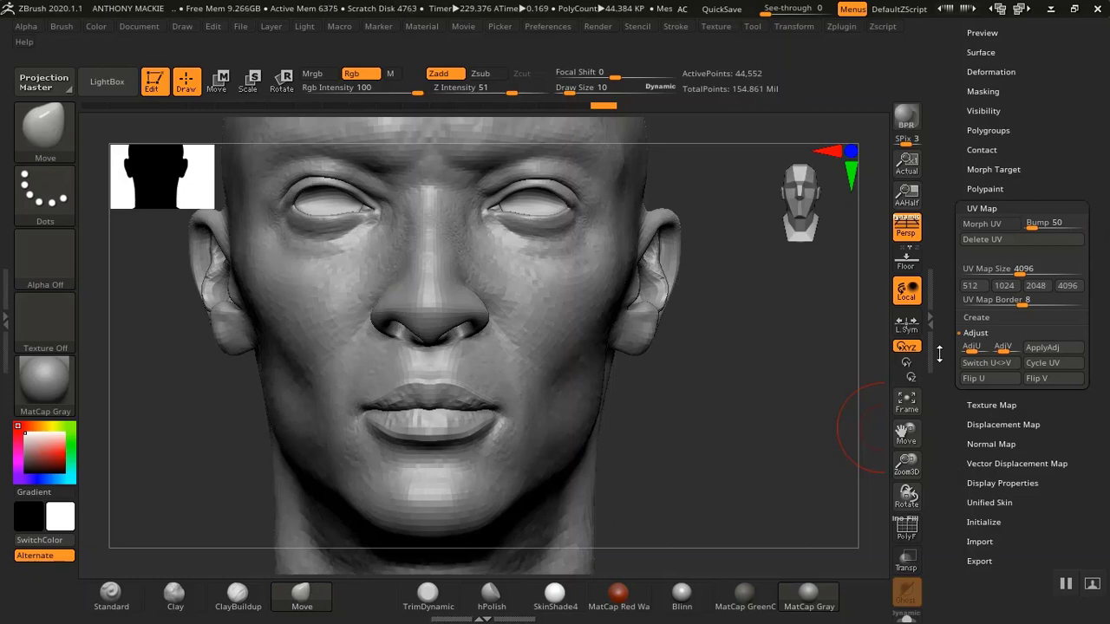
pyautogui.moveTo(942, 355); pyautogui.dragTo(944, 389)
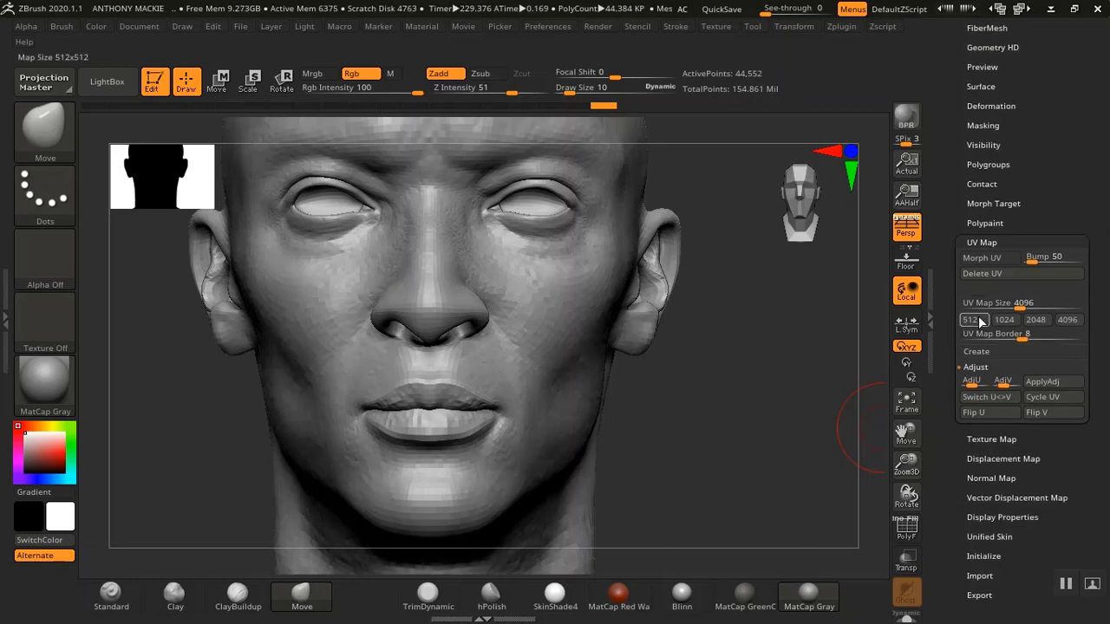
pyautogui.click(983, 243)
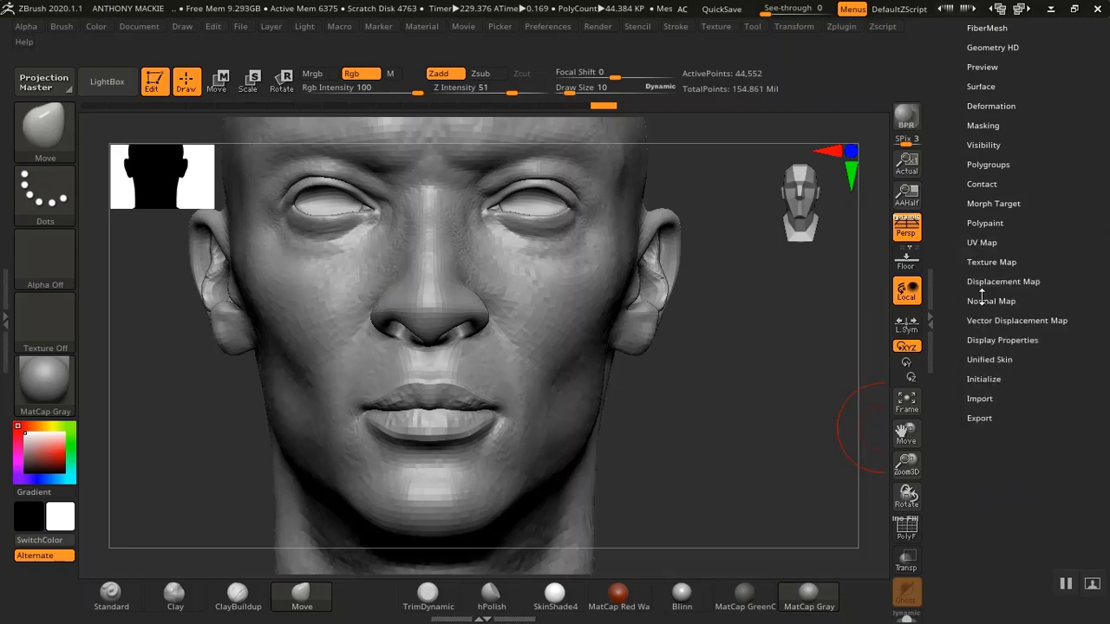
# Create a normal map for the head with Tangent, SmoothUV and SNormals enabled
pyautogui.click(981, 299)
pyautogui.moveTo(947, 311); pyautogui.dragTo(942, 302)
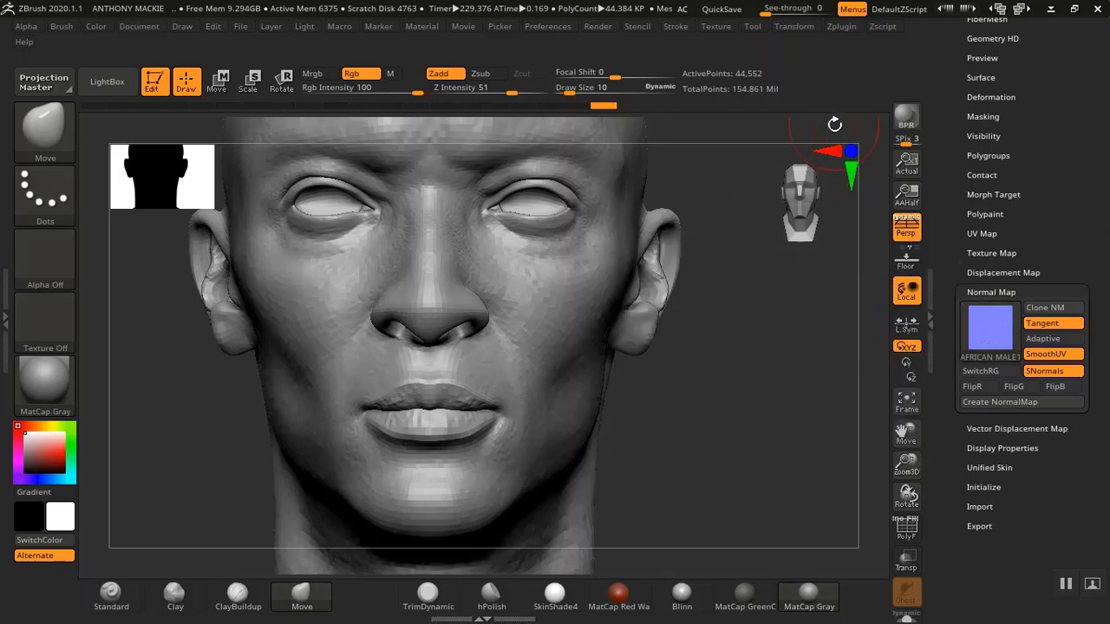
pyautogui.click(796, 27)
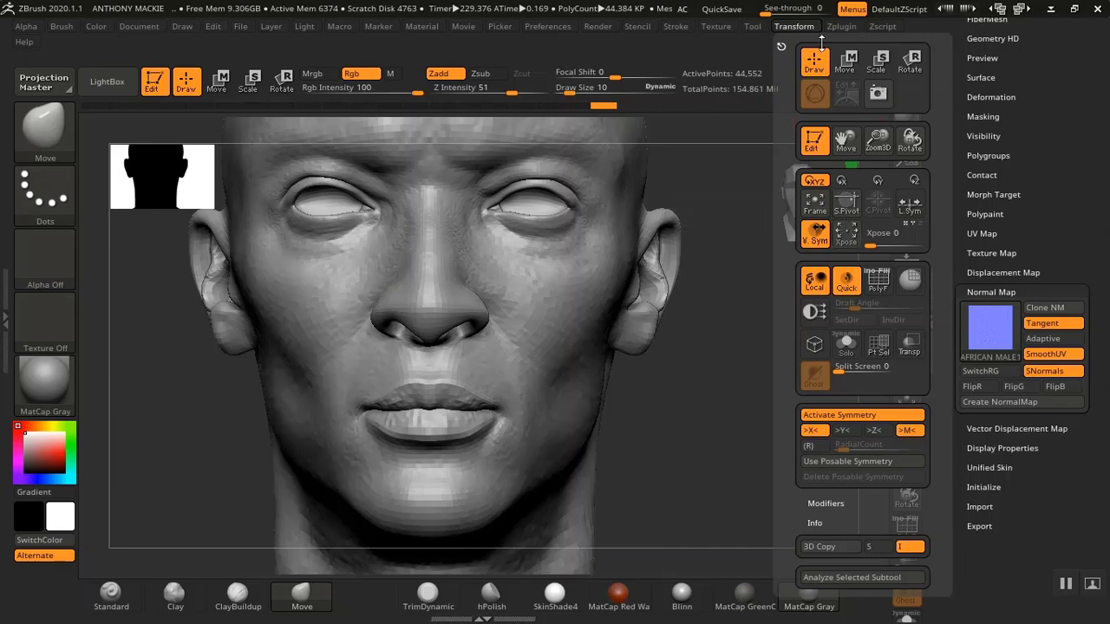
pyautogui.click(843, 28)
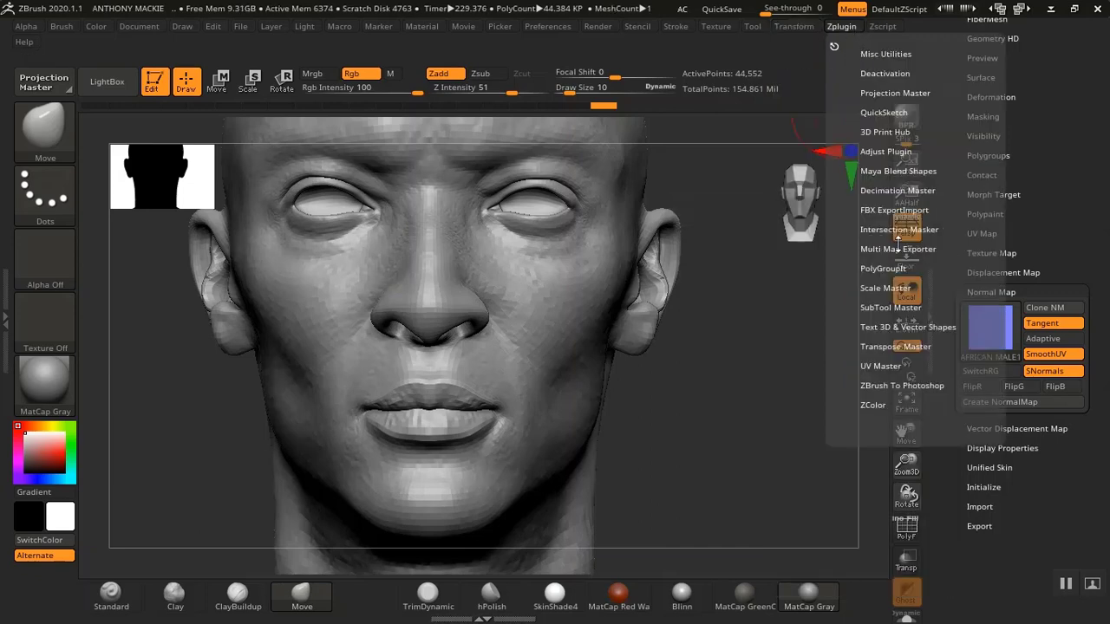
pyautogui.moveTo(957, 276); pyautogui.dragTo(957, 264)
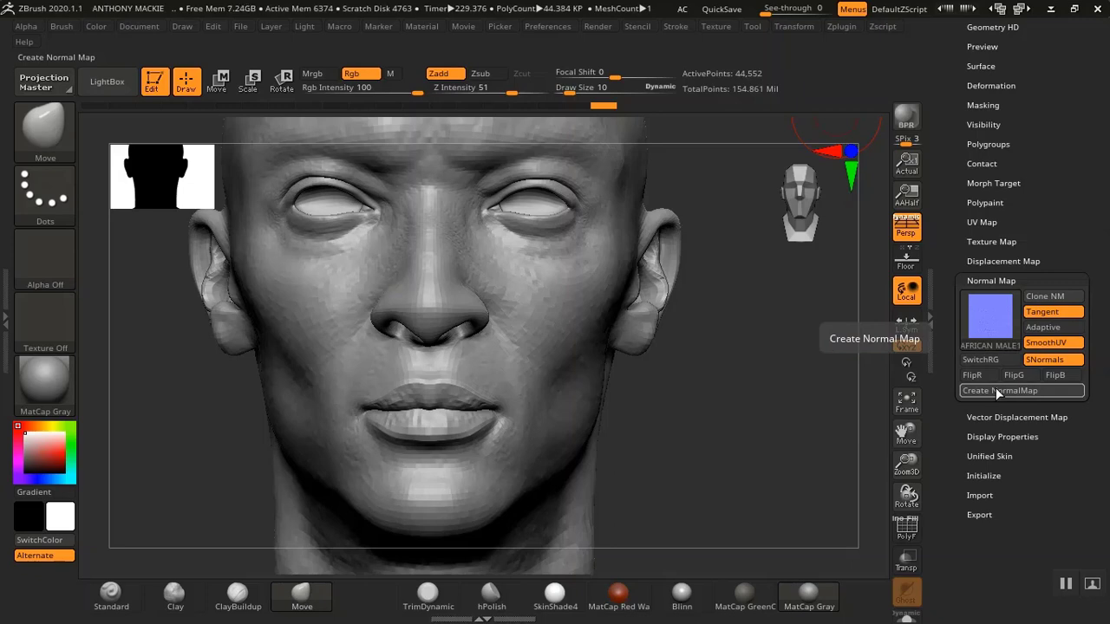
pyautogui.click(995, 390)
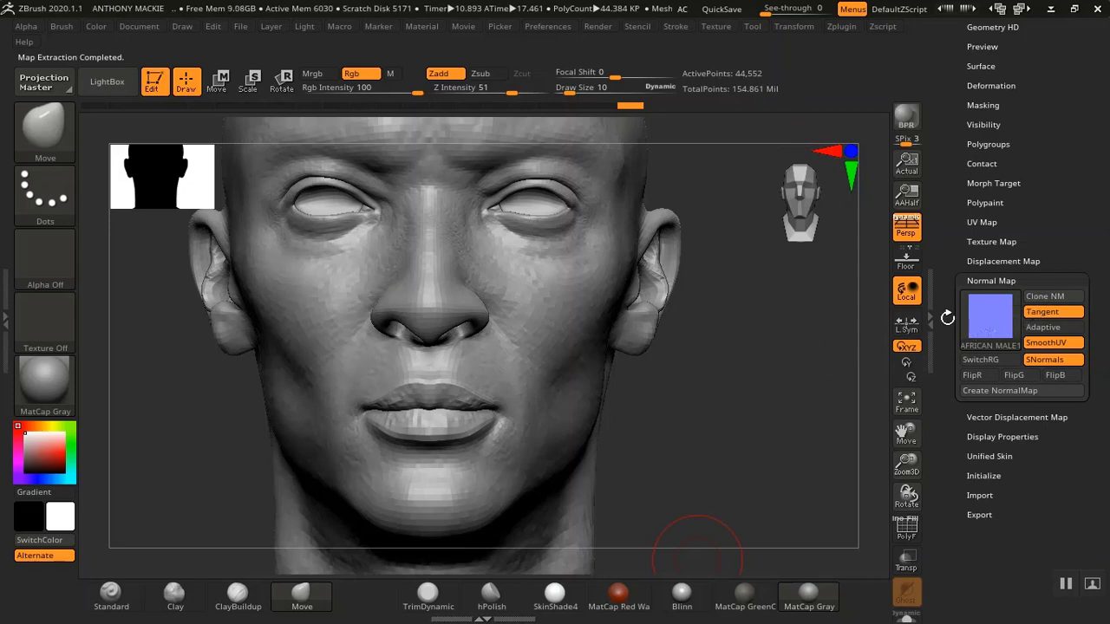
# Clone the normal map into the texture palette
pyautogui.moveTo(783, 342); pyautogui.dragTo(753, 342)
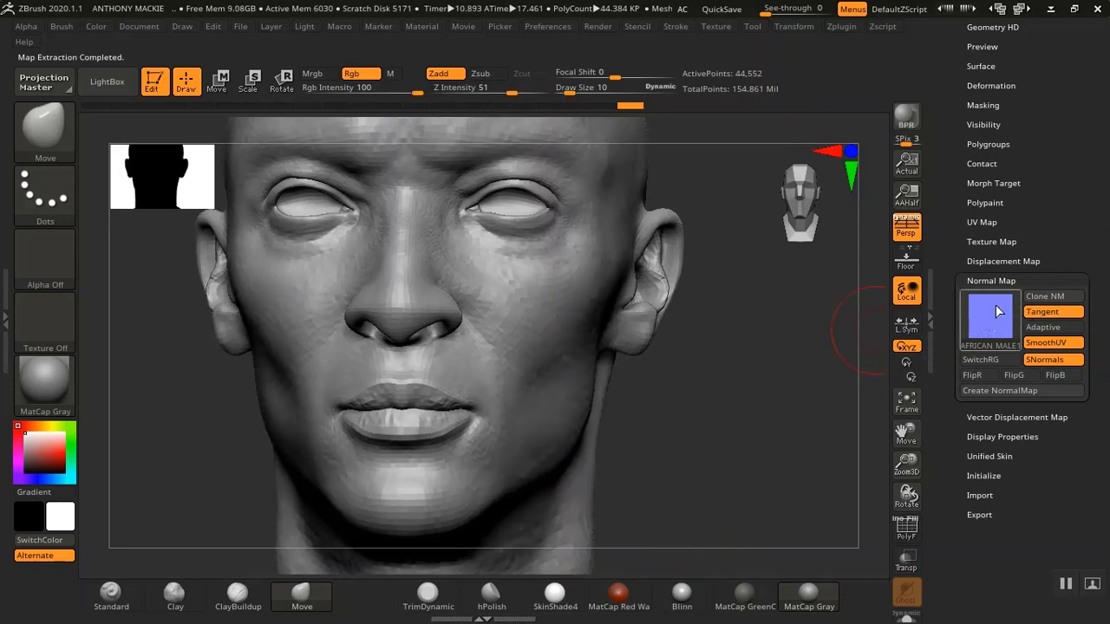
pyautogui.click(1046, 304)
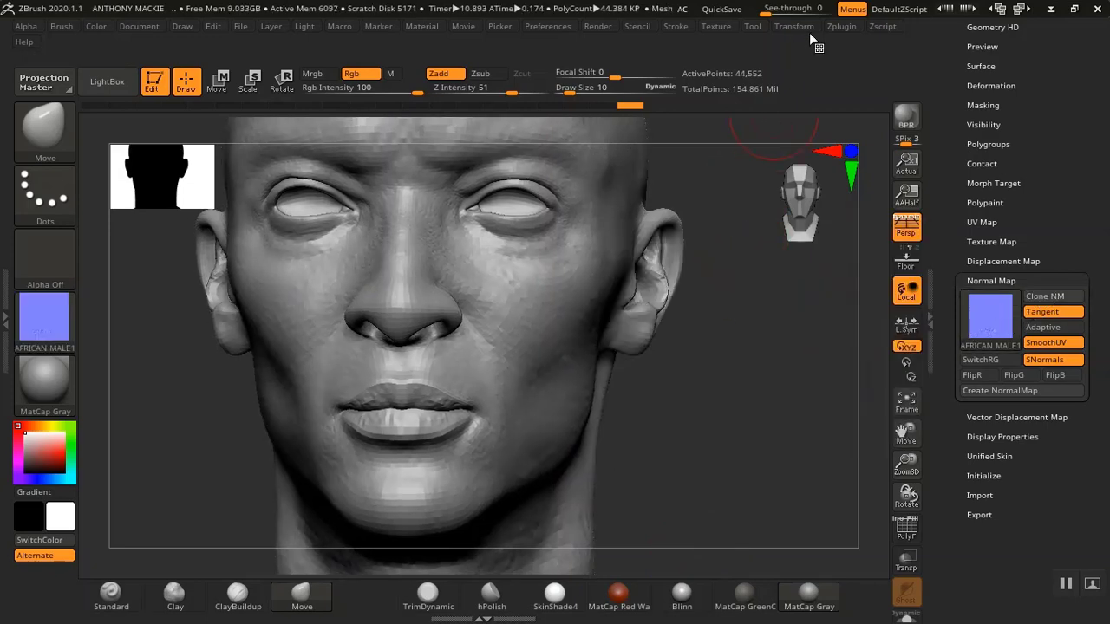
pyautogui.click(837, 26)
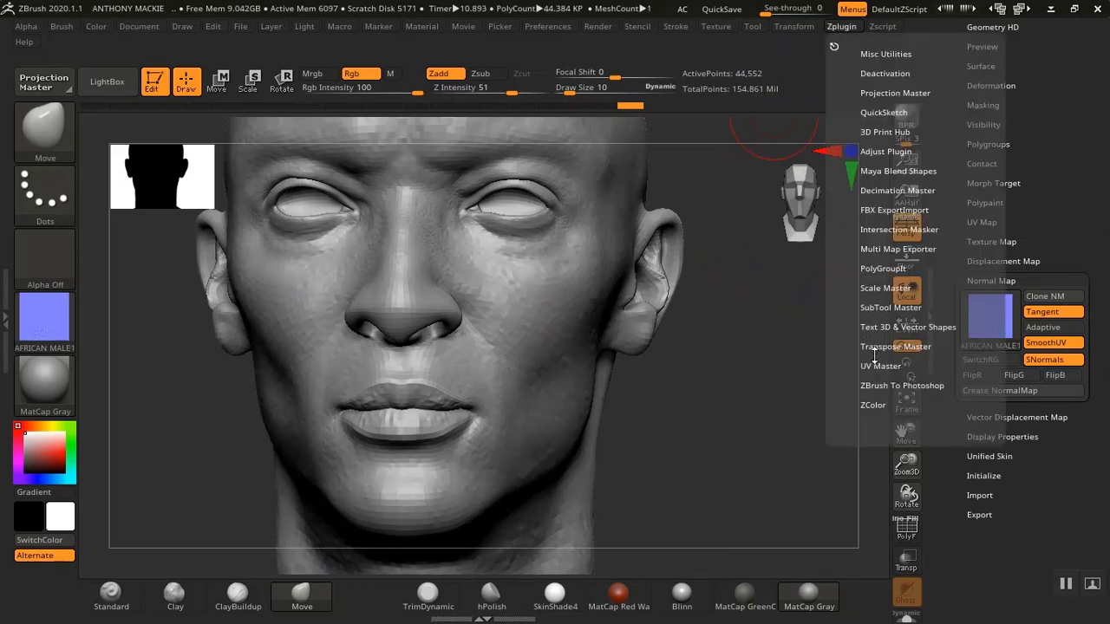
# Start exporting the cloned texture and browse into the ZEXPORT, ZMAPS, MALE MAPS folder
pyautogui.click(716, 27)
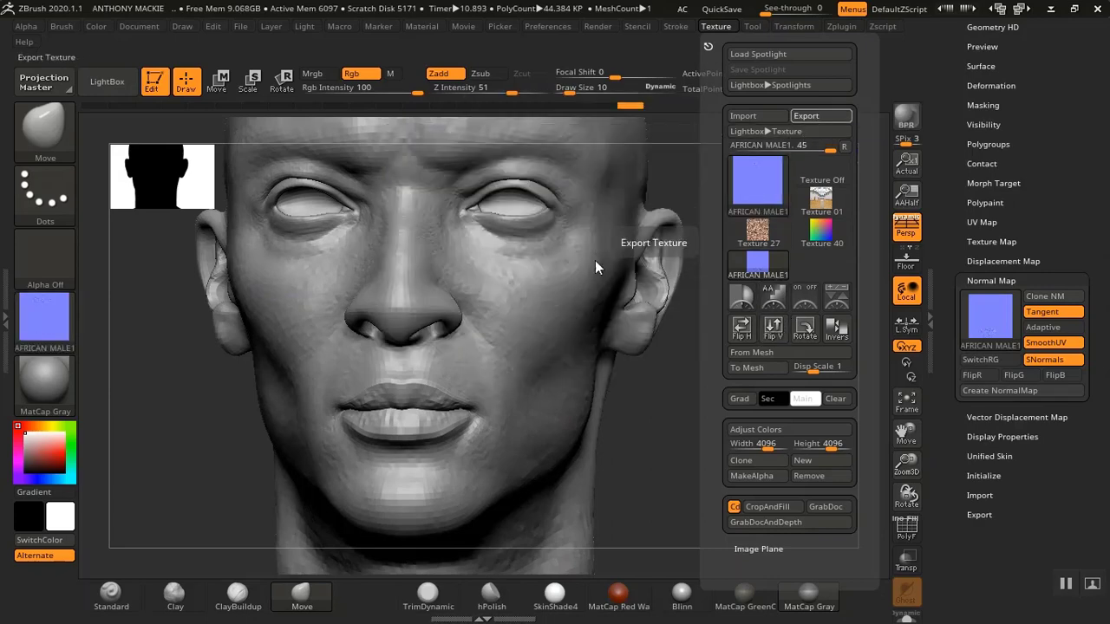
pyautogui.click(807, 116)
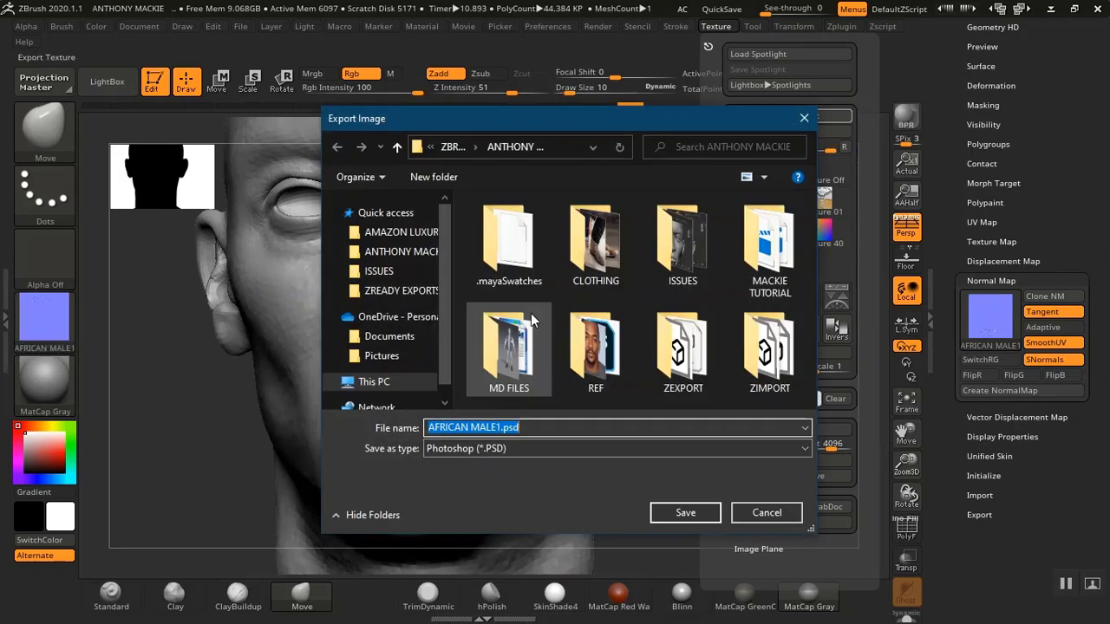
pyautogui.doubleClick(681, 358)
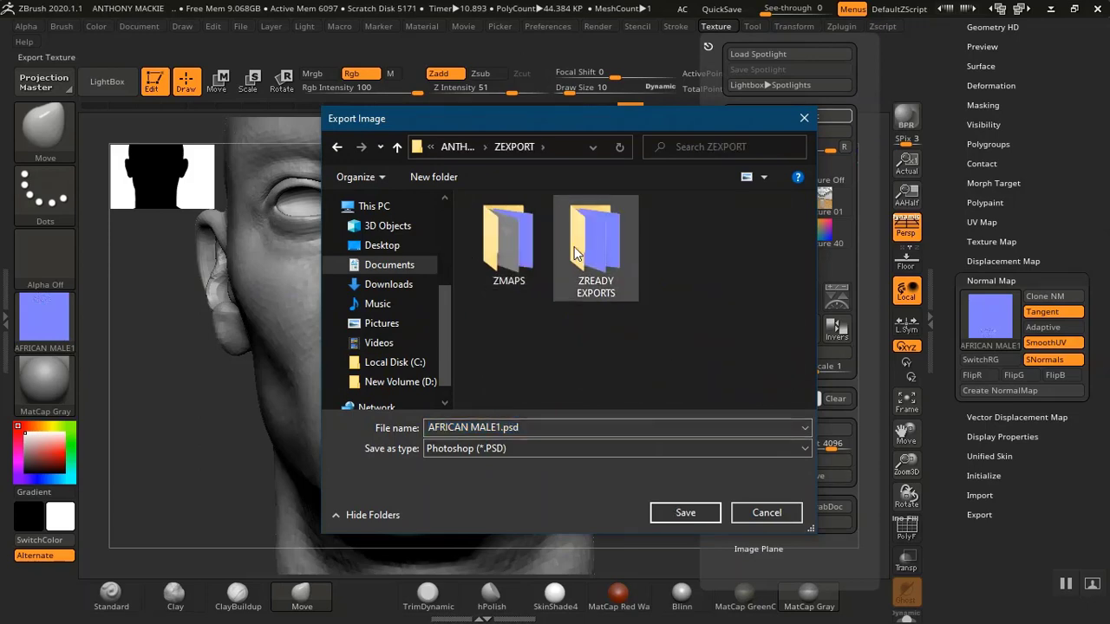
pyautogui.doubleClick(504, 245)
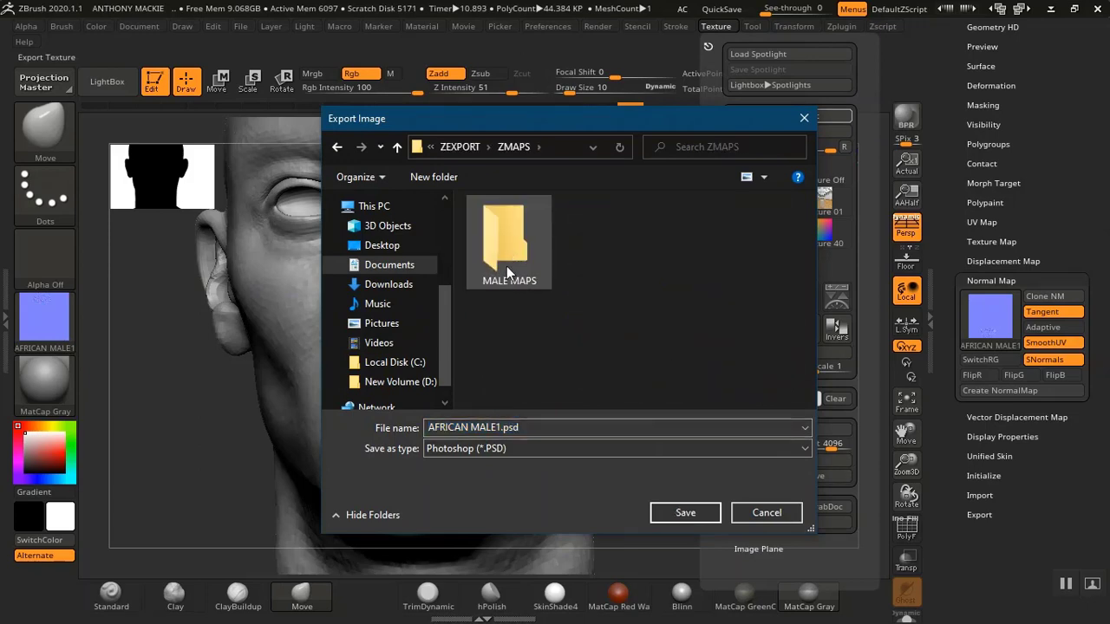
pyautogui.doubleClick(508, 266)
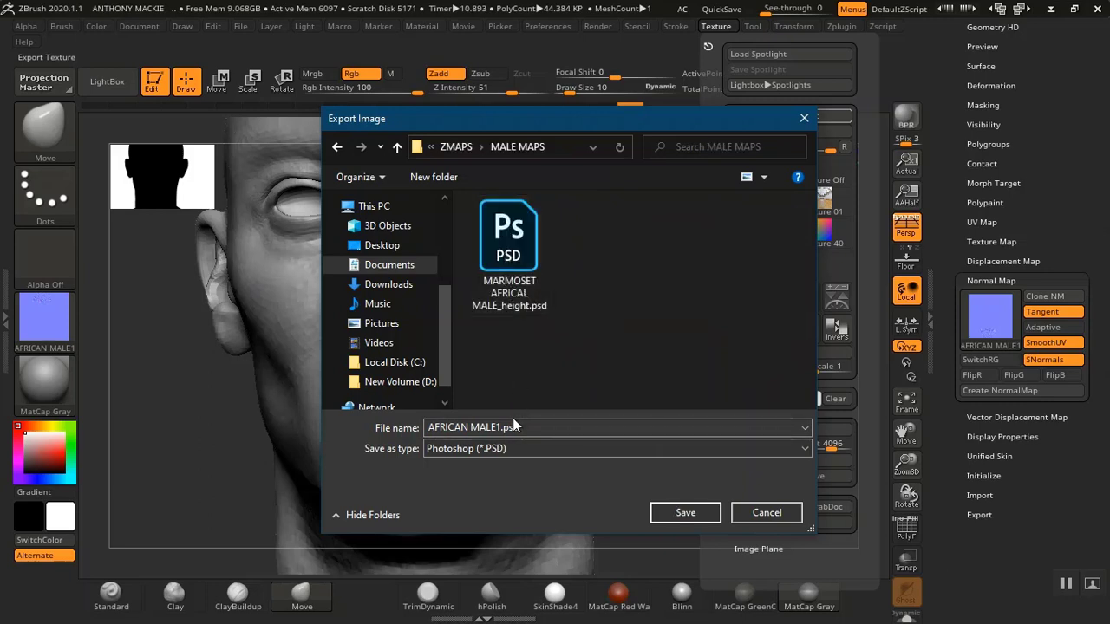
# Save the exported texture as a PNG named HEAD AFRICAN MALE NORM
pyautogui.click(489, 449)
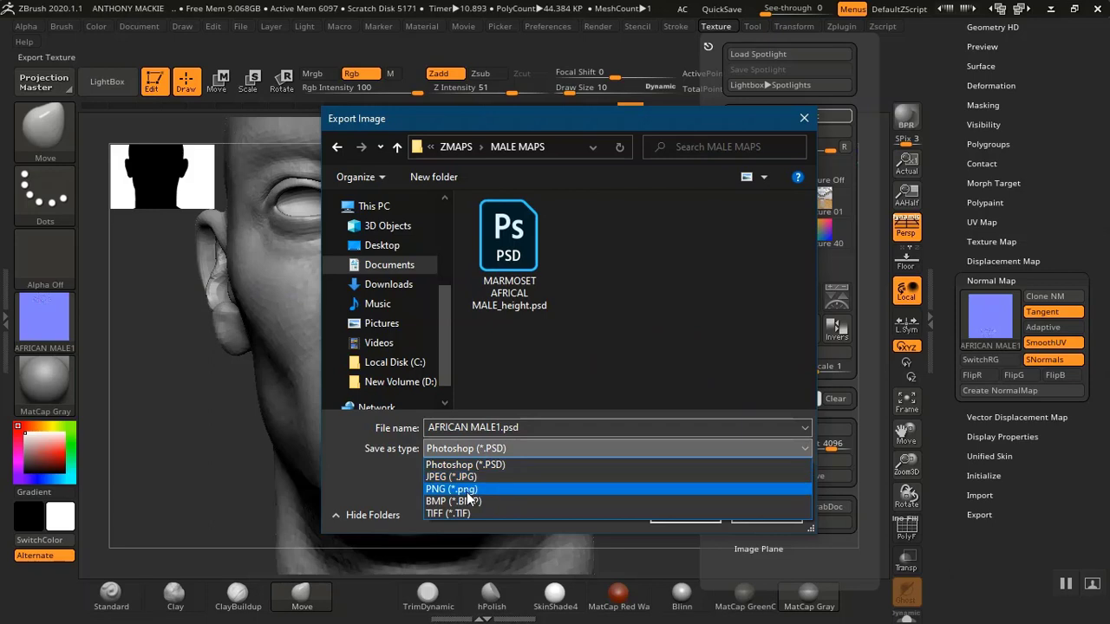
pyautogui.click(468, 489)
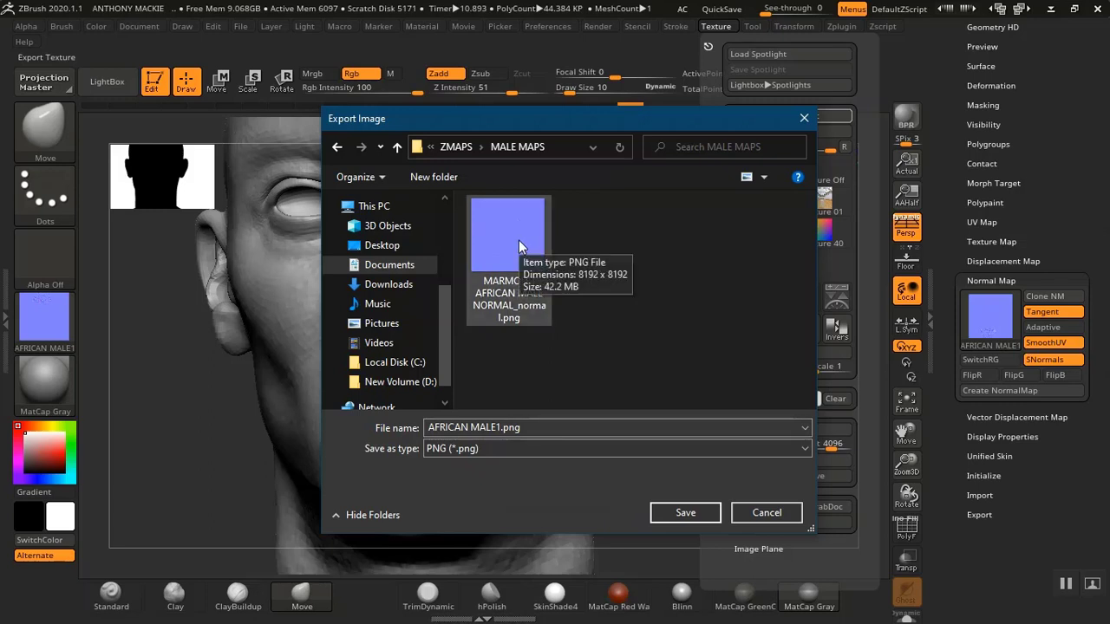
pyautogui.doubleClick(431, 427)
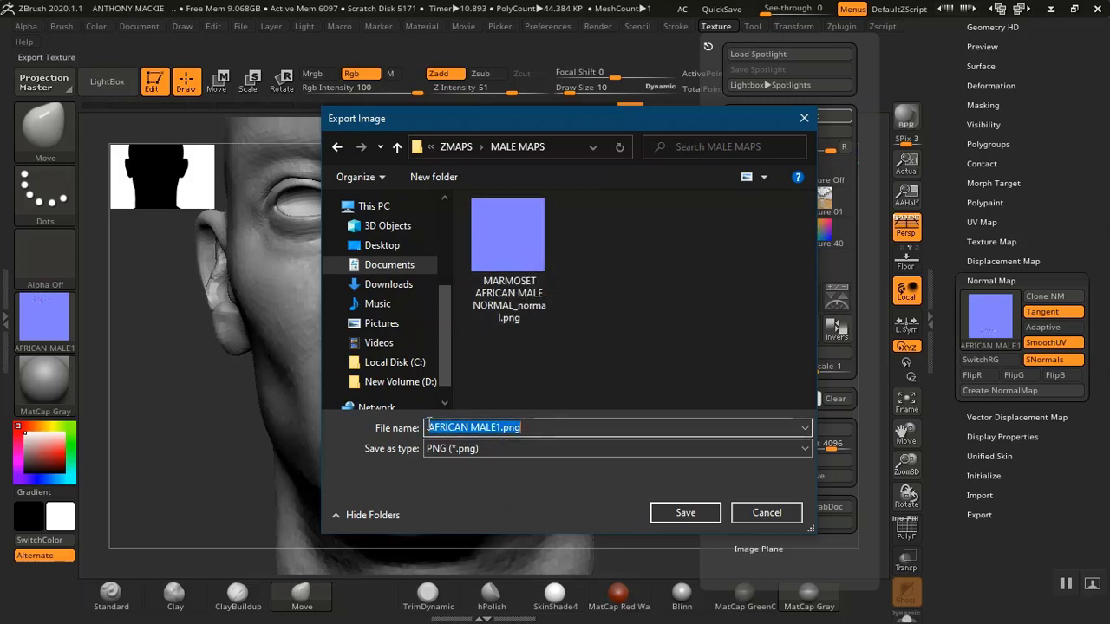
pyautogui.click(431, 428)
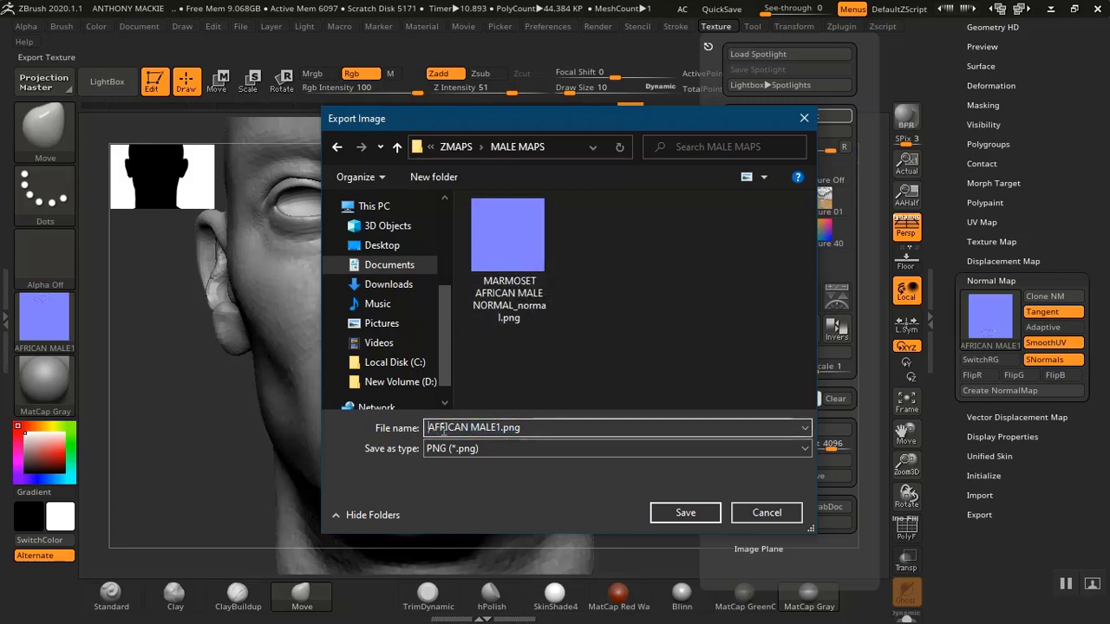
pyautogui.write('haed')
pyautogui.press('BackSpace')
pyautogui.press('BackSpace')
pyautogui.press('BackSpace')
pyautogui.press('BackSpace')
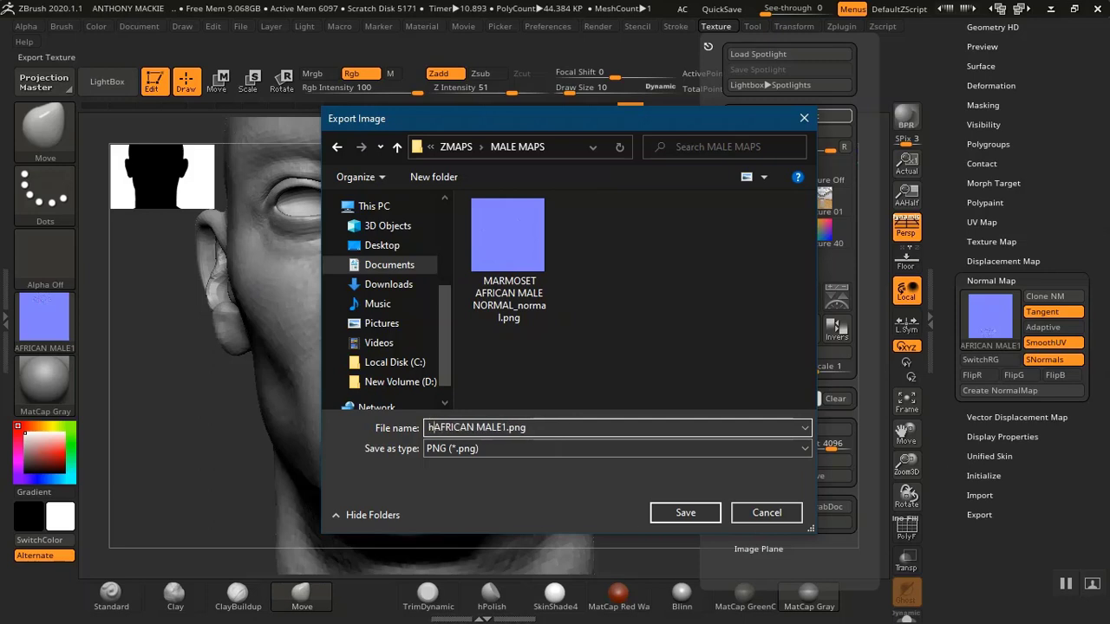
pyautogui.write('HEAD')
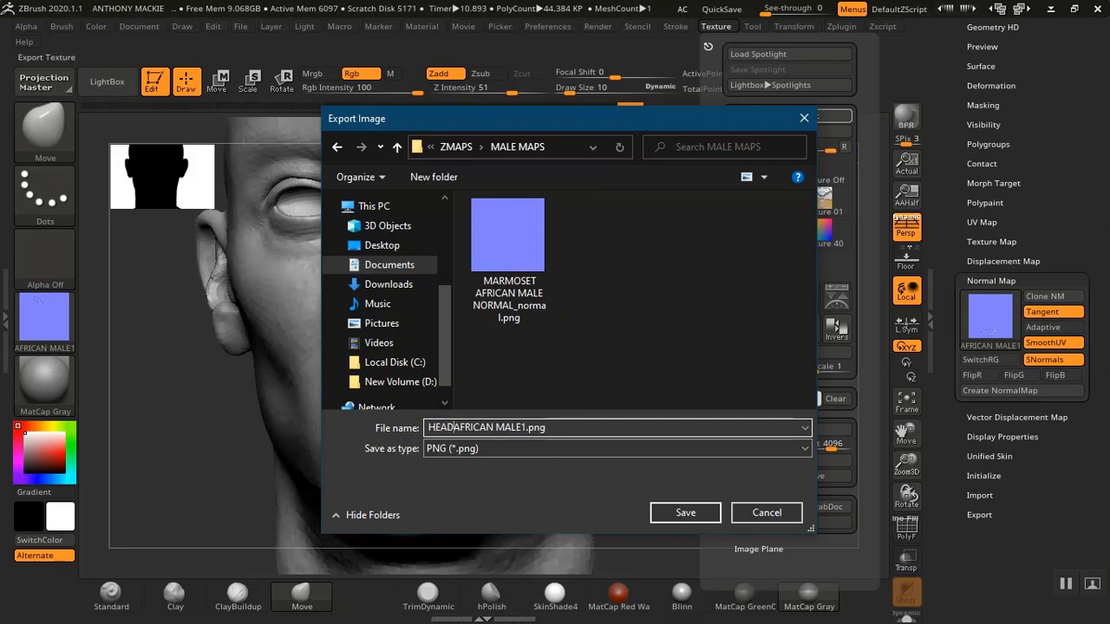
pyautogui.click(577, 426)
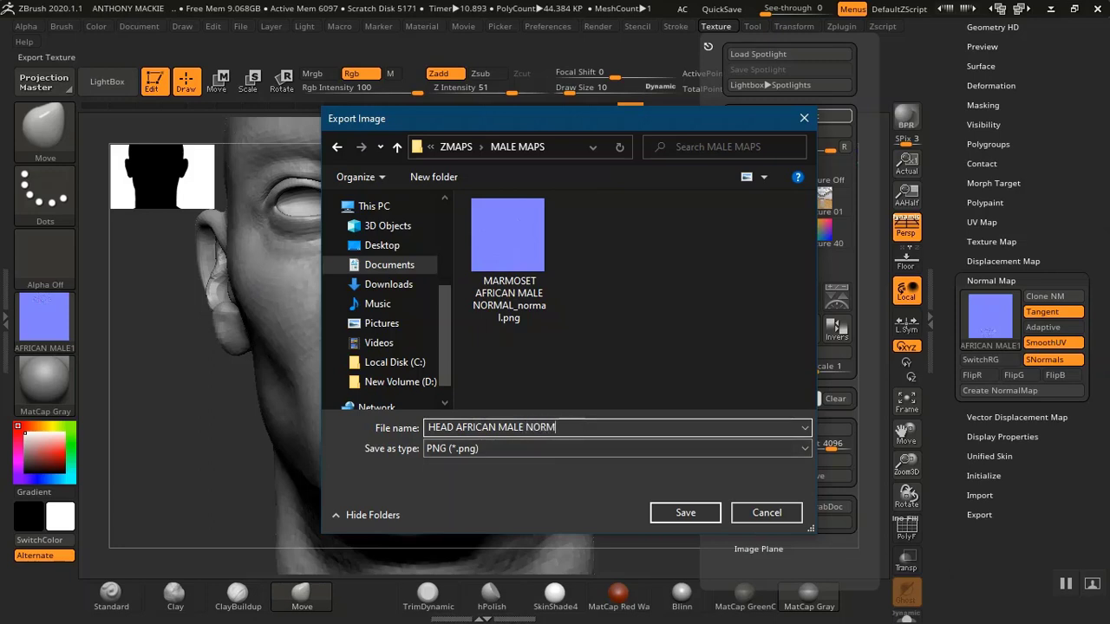
pyautogui.click(682, 515)
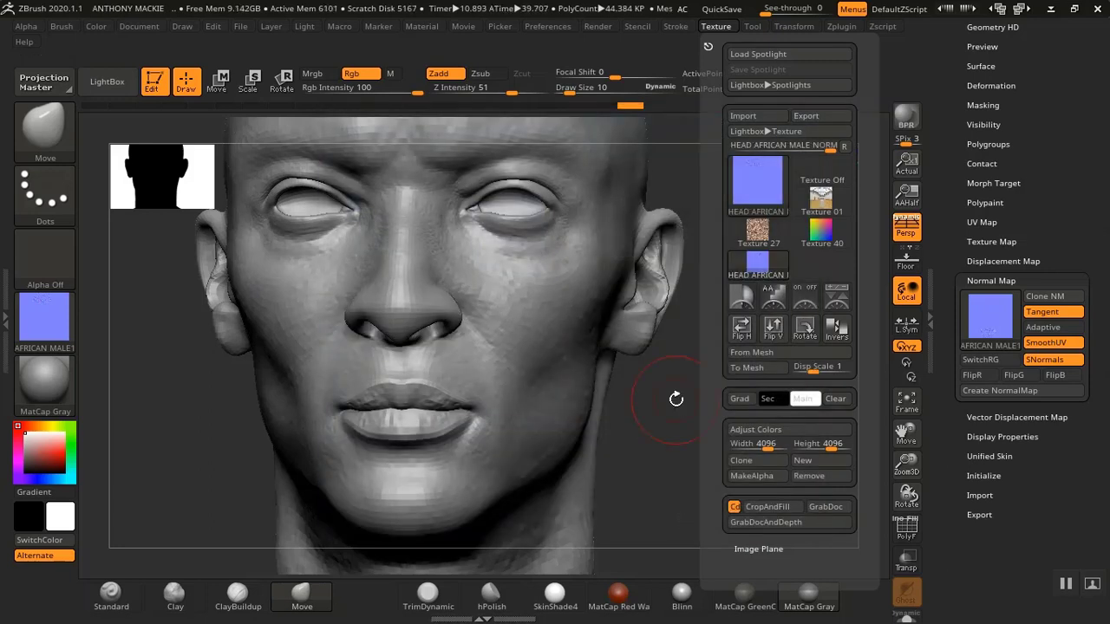
pyautogui.moveTo(665, 416); pyautogui.dragTo(666, 418)
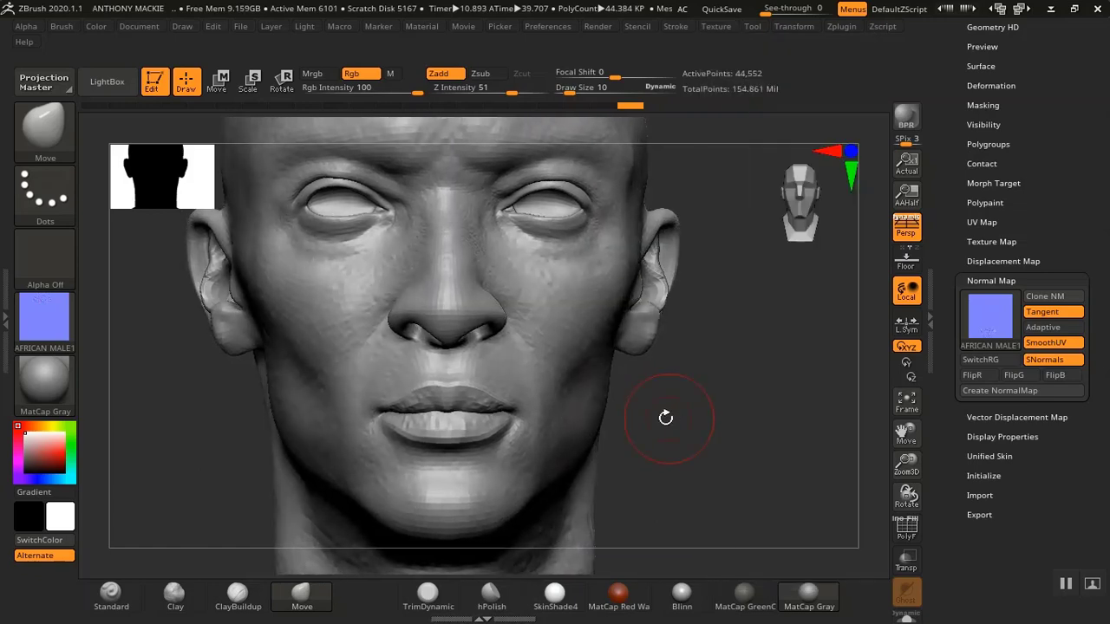
pyautogui.click(1065, 585)
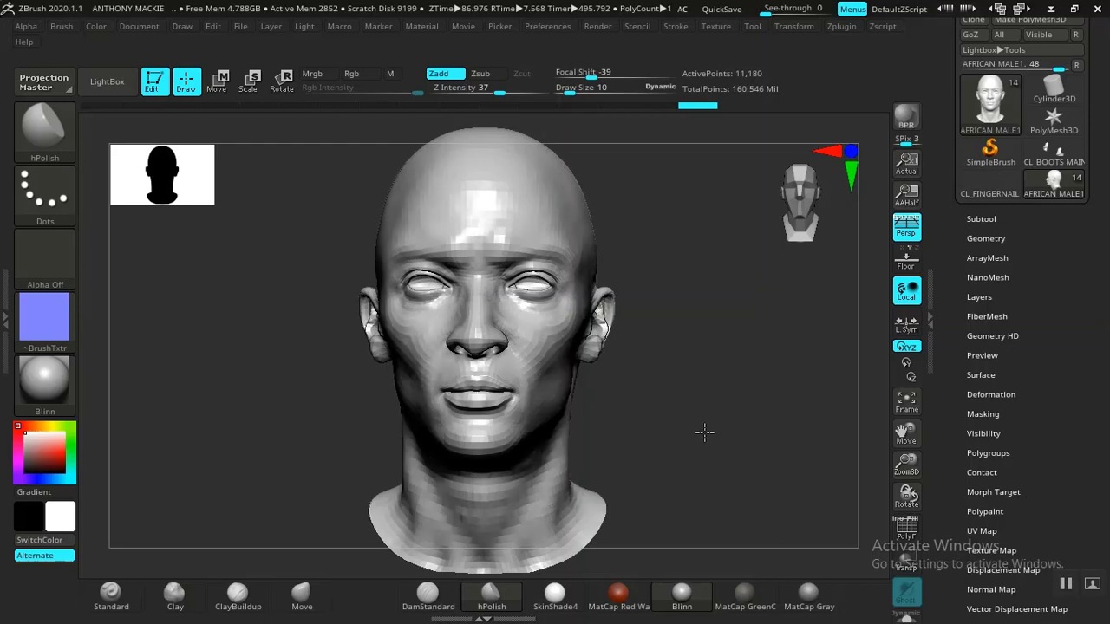
# Raise the head's subdivision level to 6 and review the detailed sculpt
pyautogui.click(976, 241)
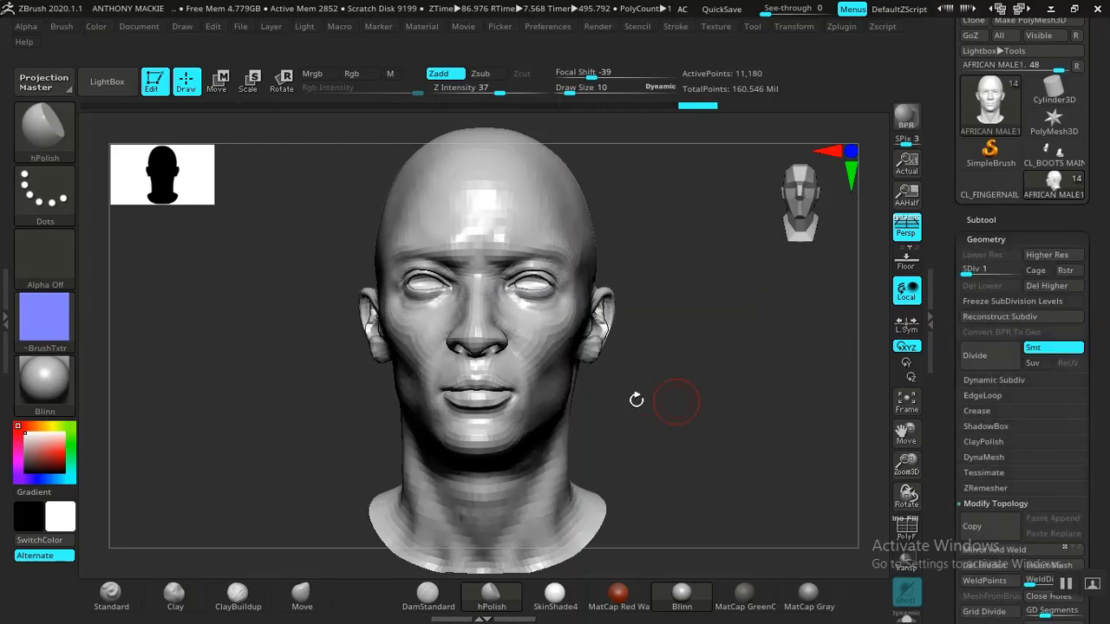
pyautogui.keyDown('alt'); pyautogui.moveTo(682, 409); pyautogui.dragTo(701, 441); pyautogui.keyUp('alt')
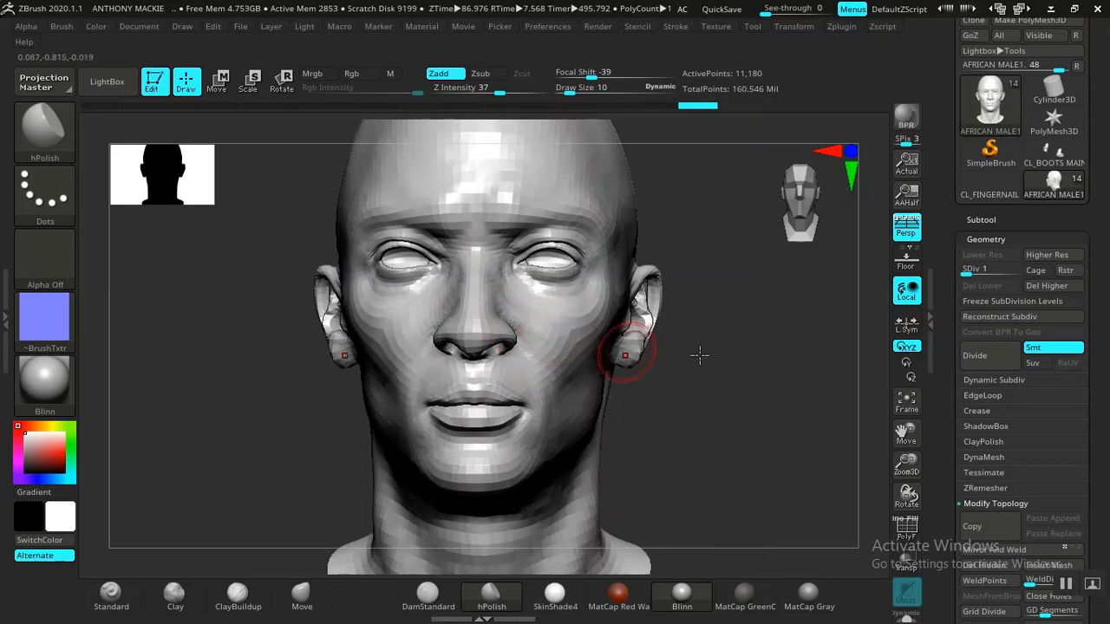
pyautogui.click(993, 220)
pyautogui.click(990, 220)
pyautogui.click(985, 240)
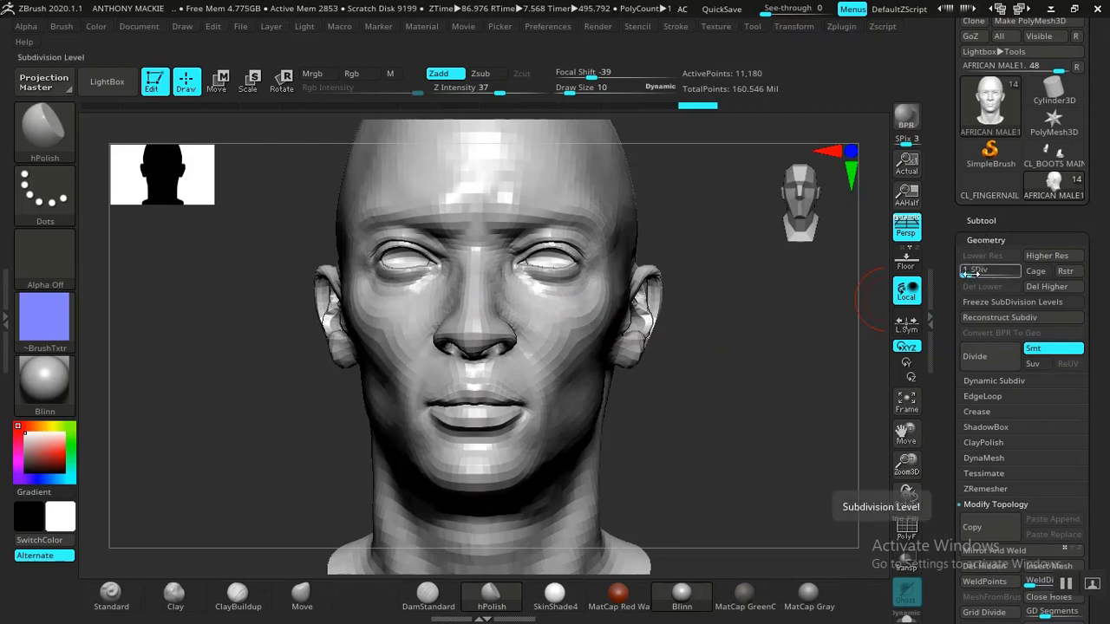
pyautogui.moveTo(968, 272); pyautogui.dragTo(992, 273)
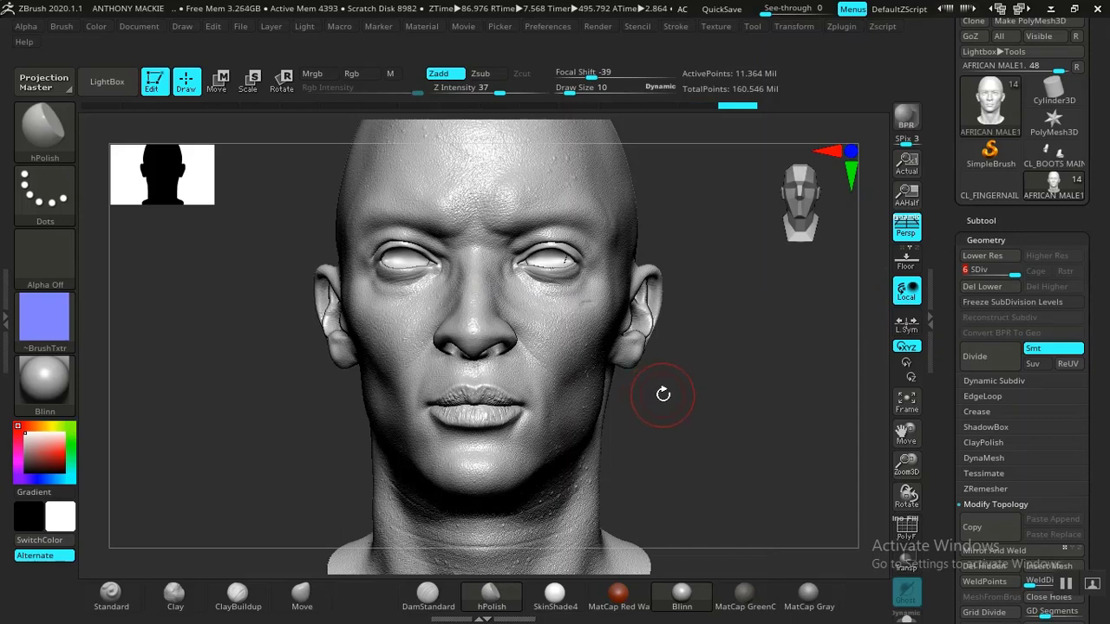
pyautogui.keyDown('ctrl'); pyautogui.moveTo(716, 410); pyautogui.dragTo(744, 465, button='right'); pyautogui.keyUp('ctrl')
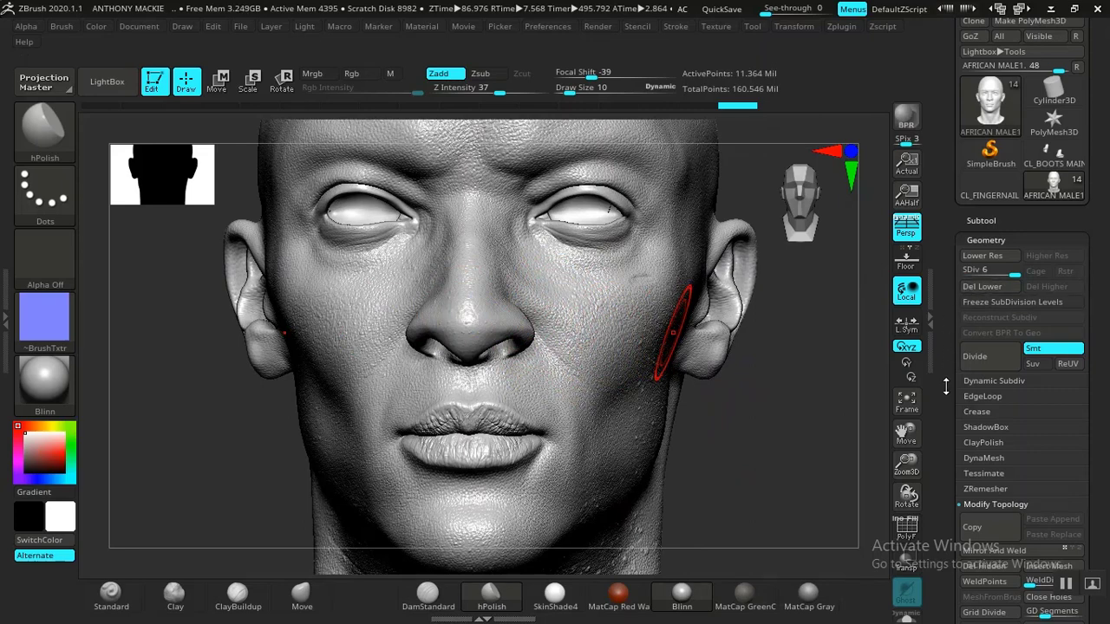
pyautogui.moveTo(948, 404); pyautogui.dragTo(980, 232)
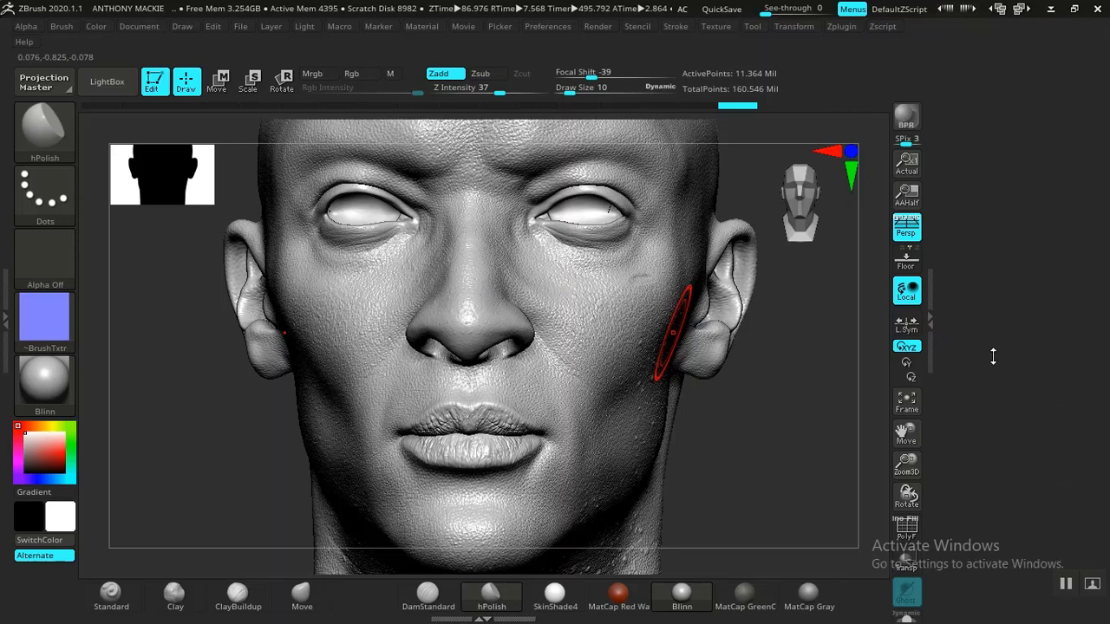
pyautogui.moveTo(993, 356); pyautogui.dragTo(995, 422)
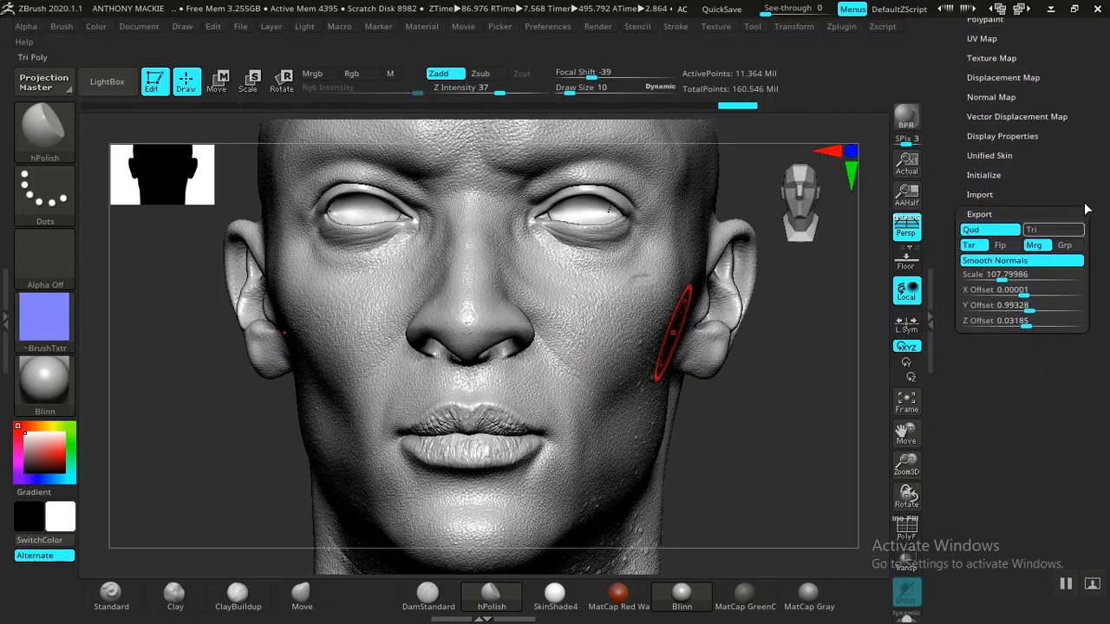
pyautogui.moveTo(1094, 213); pyautogui.dragTo(1095, 377)
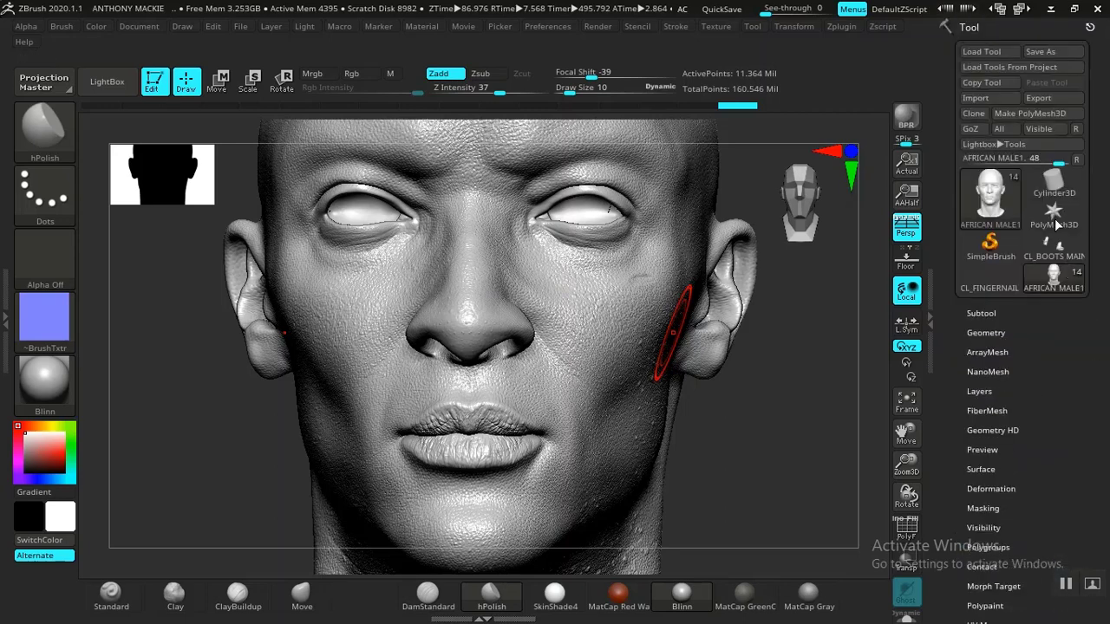
pyautogui.click(1039, 97)
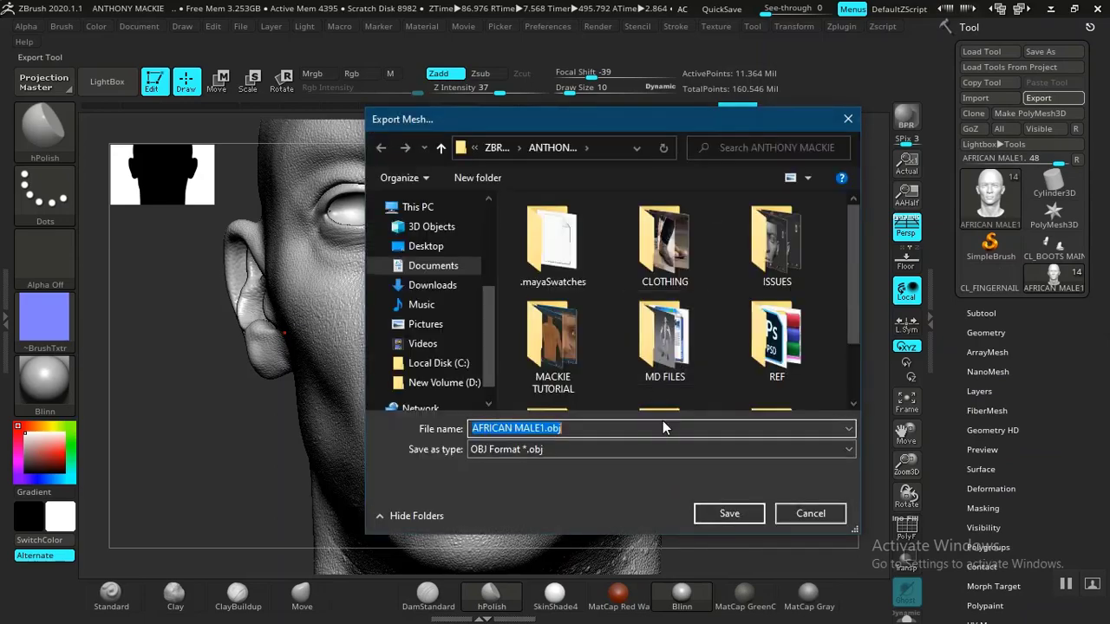
pyautogui.click(811, 513)
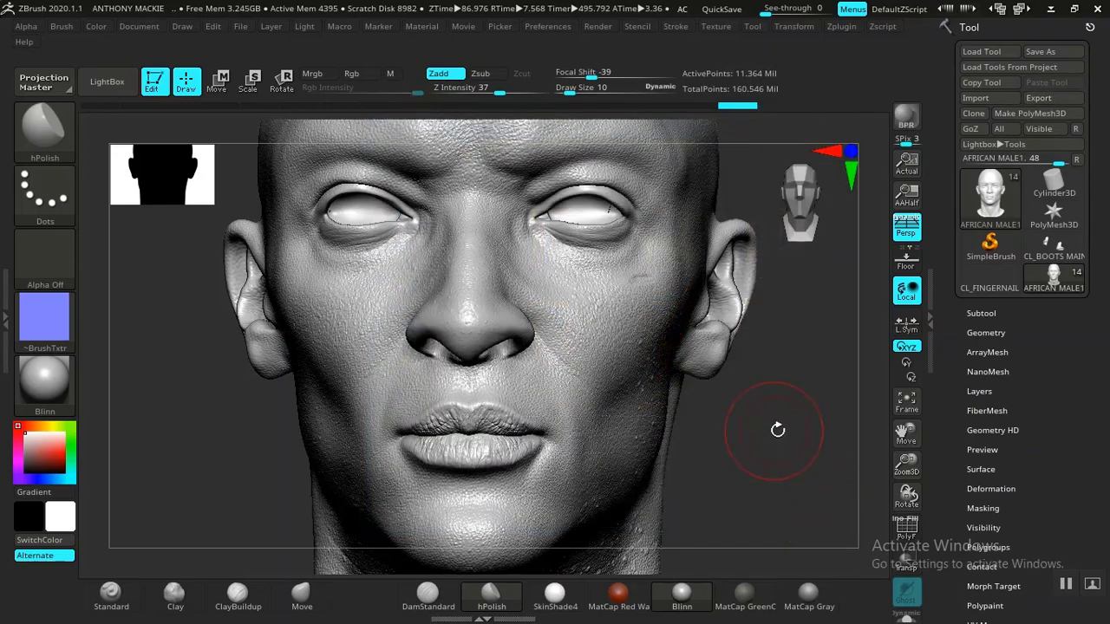
# Lower the head to subdivision level 1
pyautogui.click(975, 332)
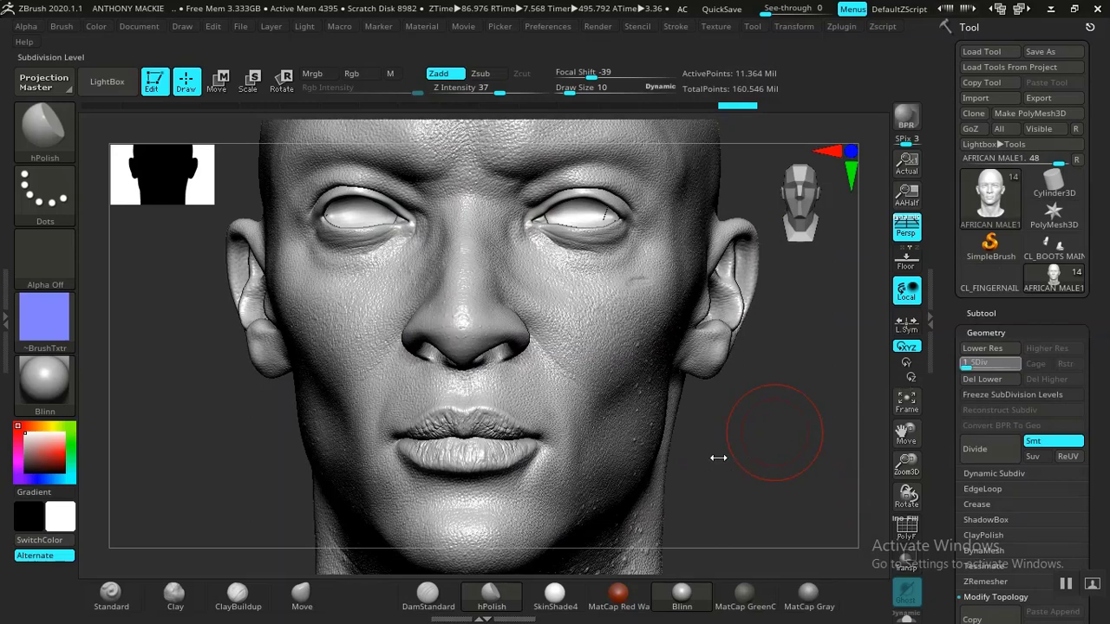
pyautogui.moveTo(718, 458); pyautogui.dragTo(729, 454)
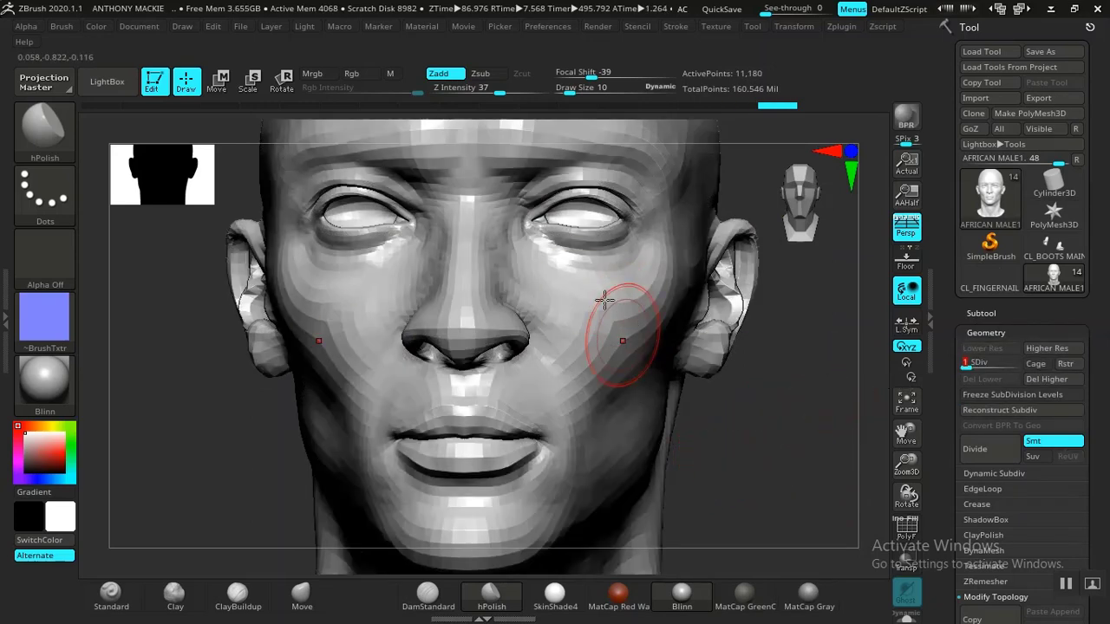
# Switch to Marmoset Toolbag and hide the boots mesh and the Baker 1 group
pyautogui.hotkey('alt', 'Tab')
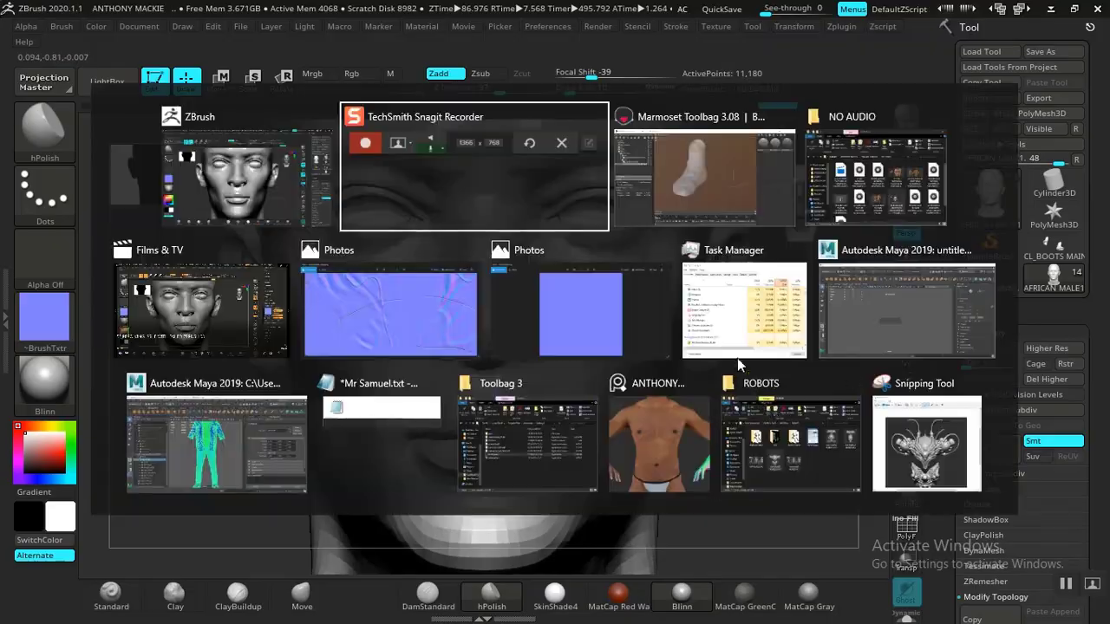
pyautogui.hotkey('alt', 'Tab')
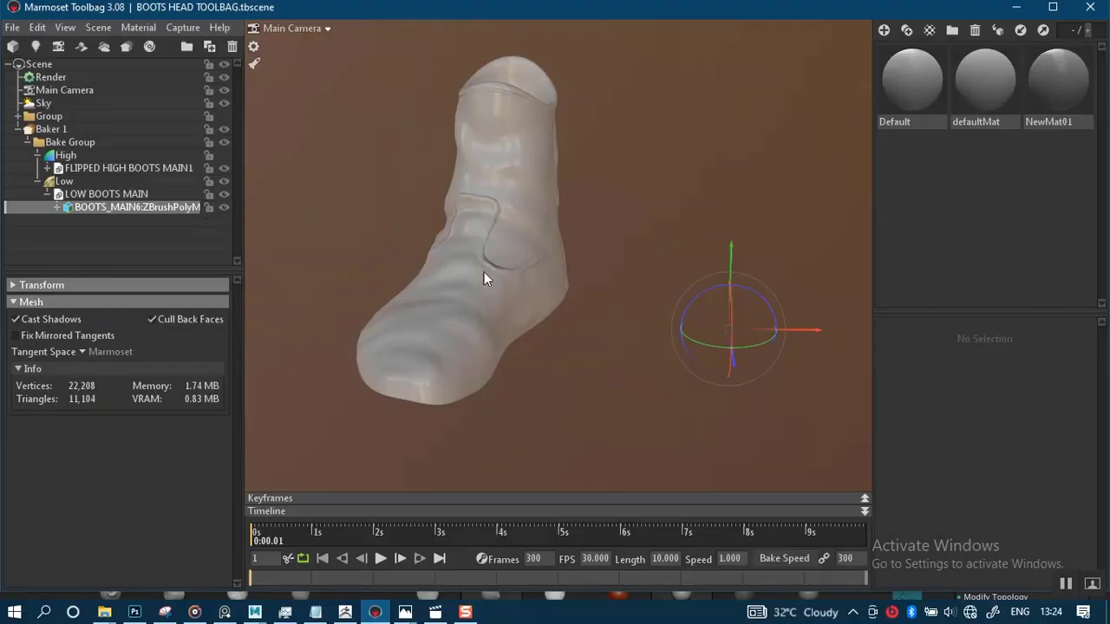
pyautogui.moveTo(484, 272); pyautogui.dragTo(447, 83, button='right')
pyautogui.click(223, 195)
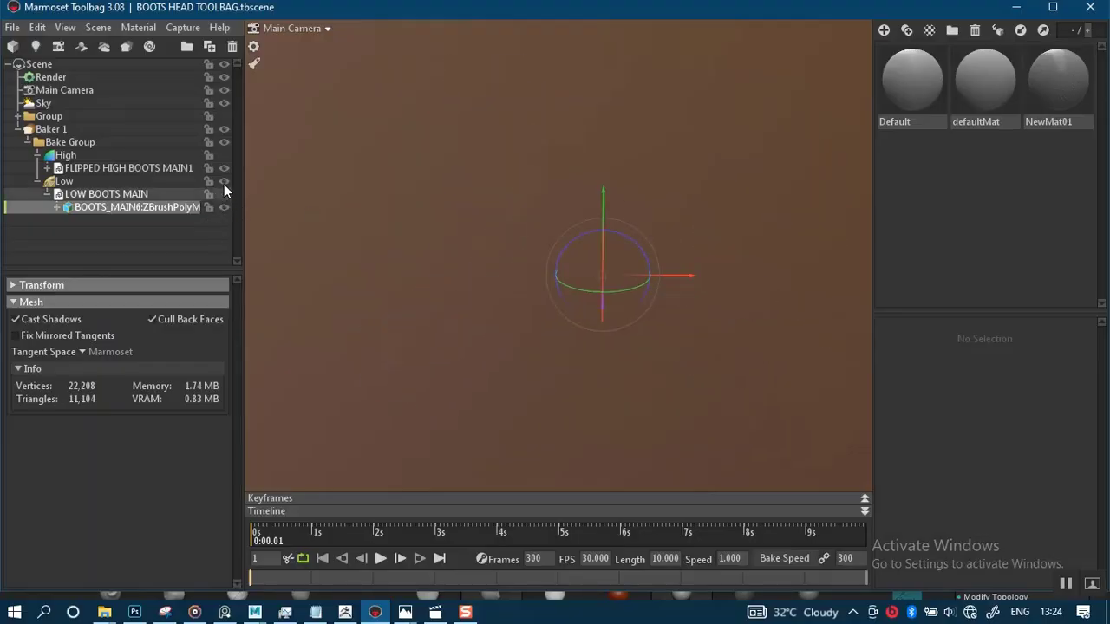
pyautogui.click(17, 129)
pyautogui.click(223, 130)
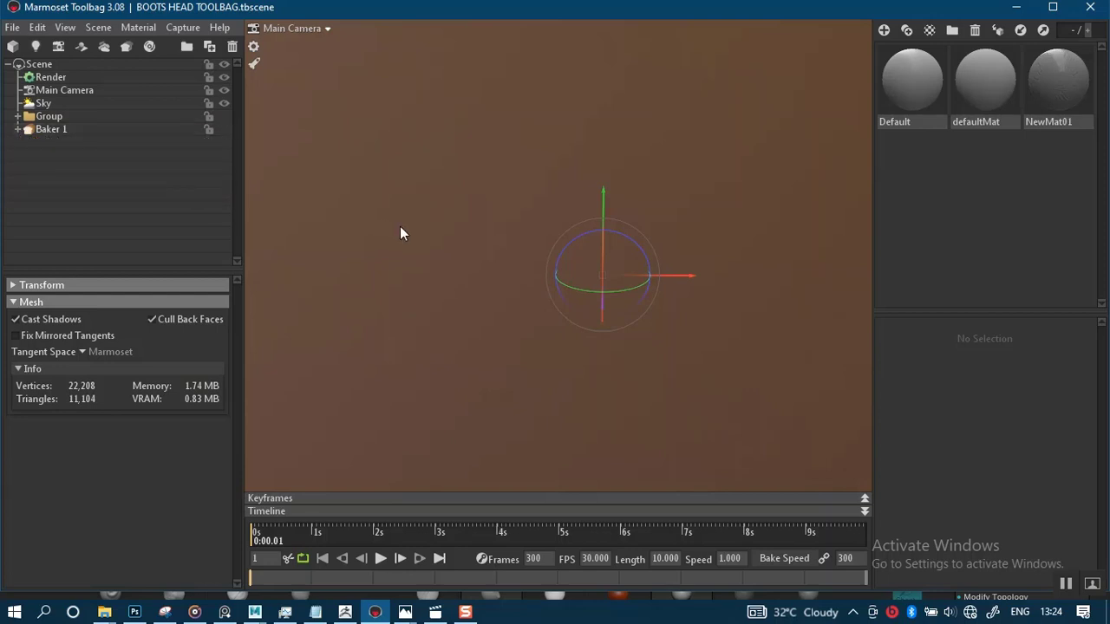
# Expand the Group, select 2 LOW HEAD and make the HIGH HEAD mesh visible
pyautogui.click(224, 116)
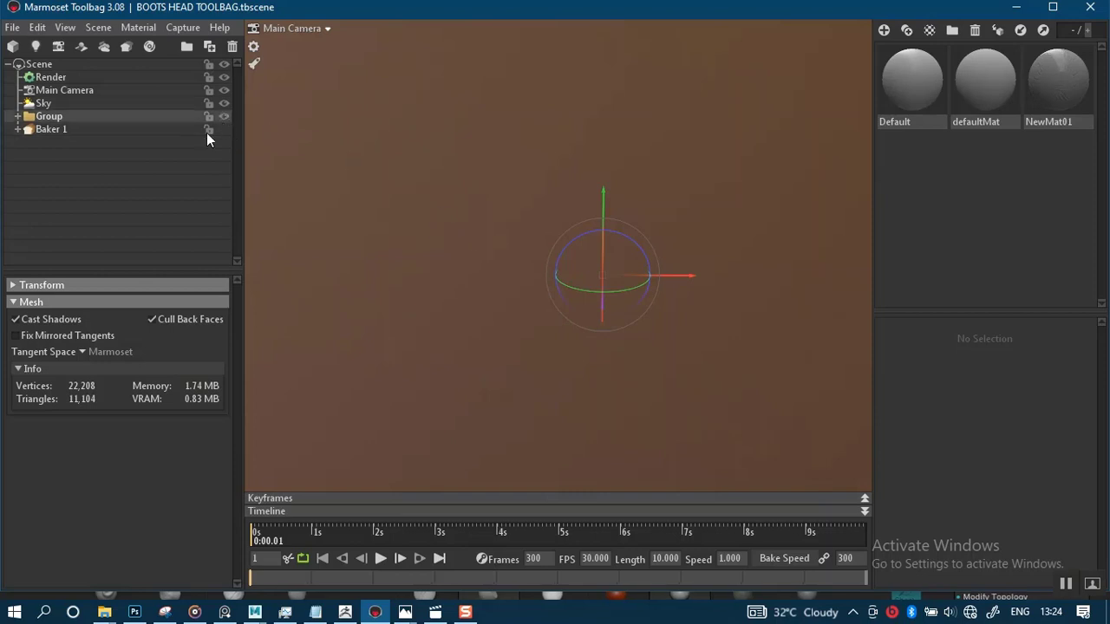
pyautogui.click(17, 116)
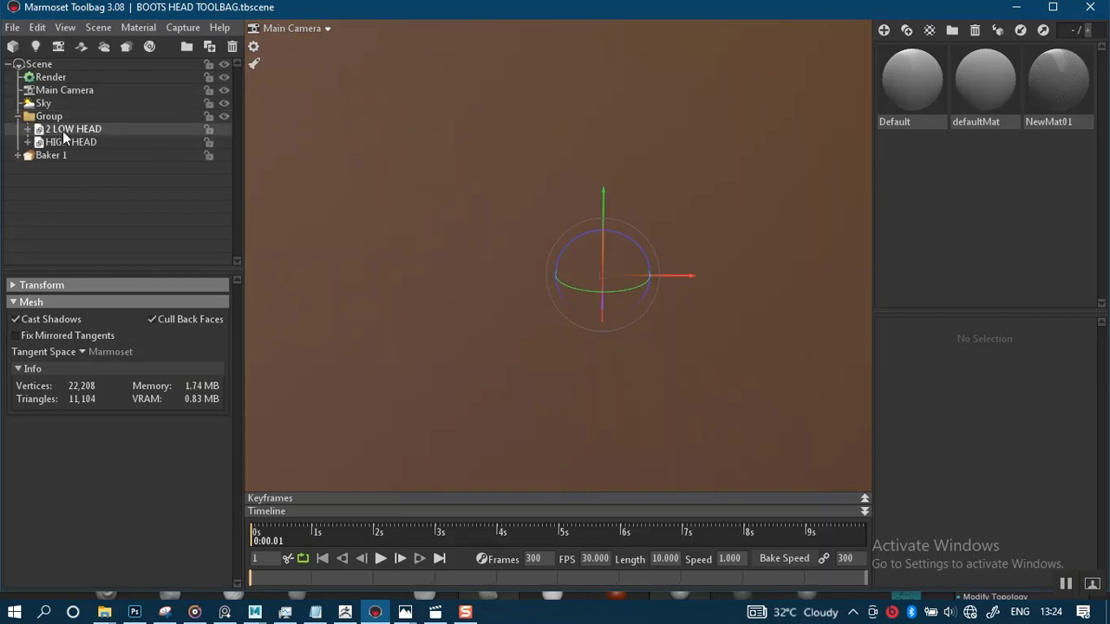
pyautogui.click(68, 129)
pyautogui.scroll(-6, 613, 232)
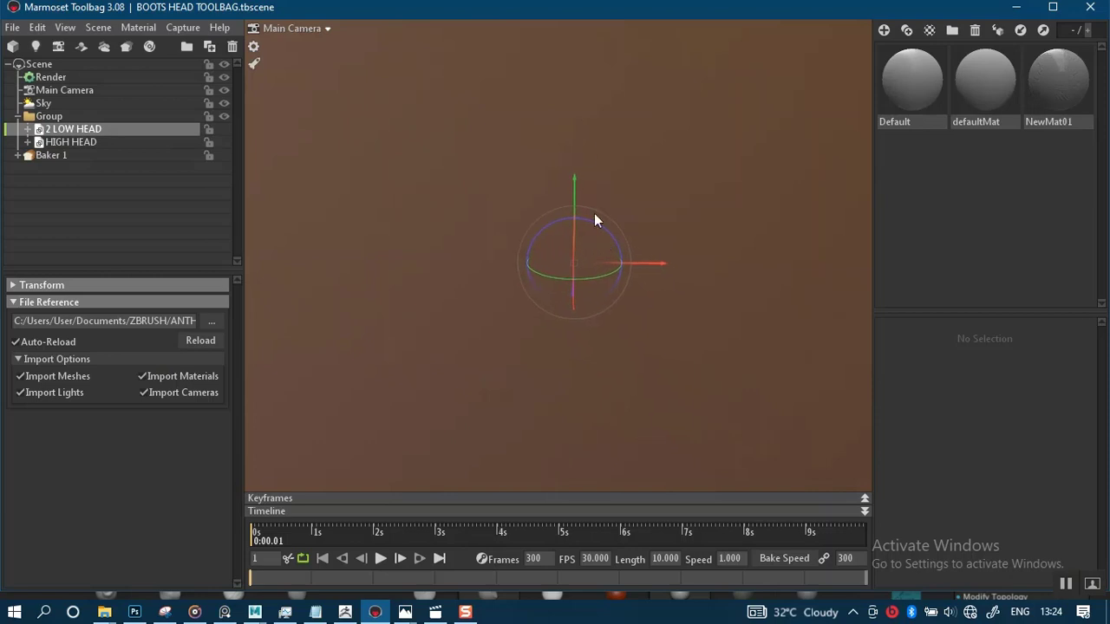
pyautogui.scroll(-4, 561, 116)
pyautogui.moveTo(591, 209); pyautogui.dragTo(635, 367, button='middle')
pyautogui.moveTo(614, 229); pyautogui.dragTo(623, 465, button='middle')
pyautogui.moveTo(626, 412); pyautogui.dragTo(605, 436, button='middle')
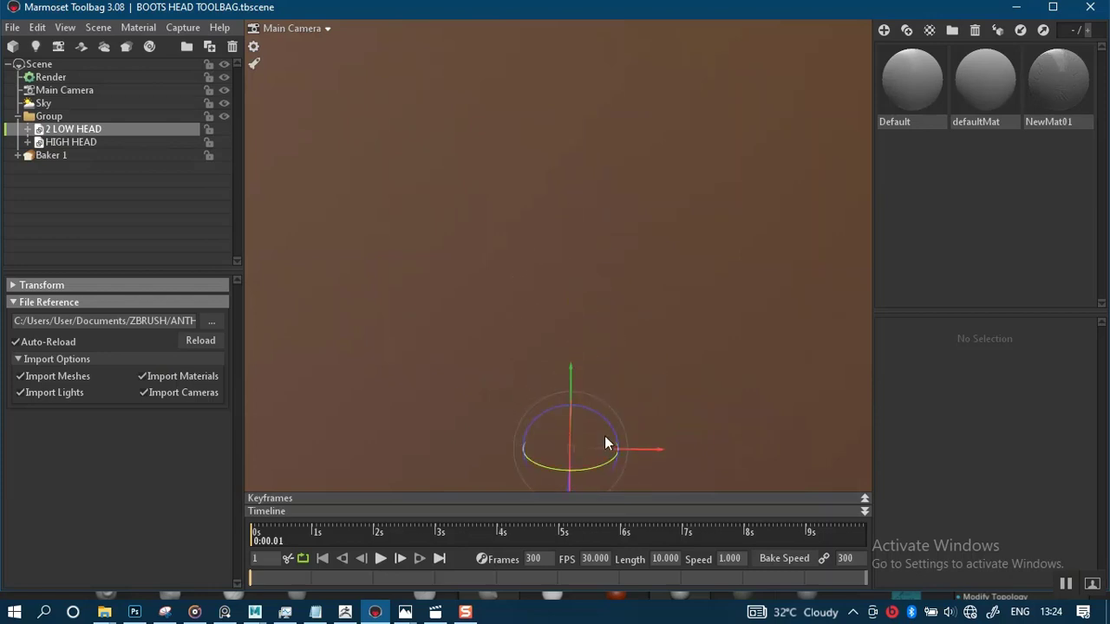
pyautogui.click(224, 142)
# Examine the head model in the viewport
pyautogui.scroll(-4, 574, 269)
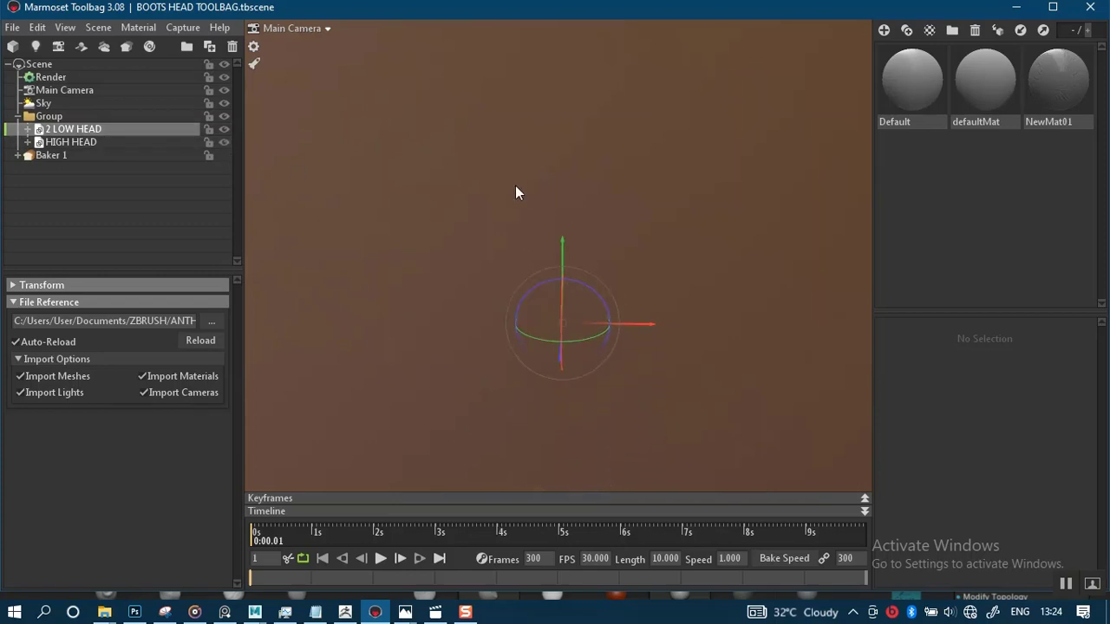
pyautogui.scroll(-3, 534, 186)
pyautogui.moveTo(612, 282); pyautogui.dragTo(623, 350, button='middle')
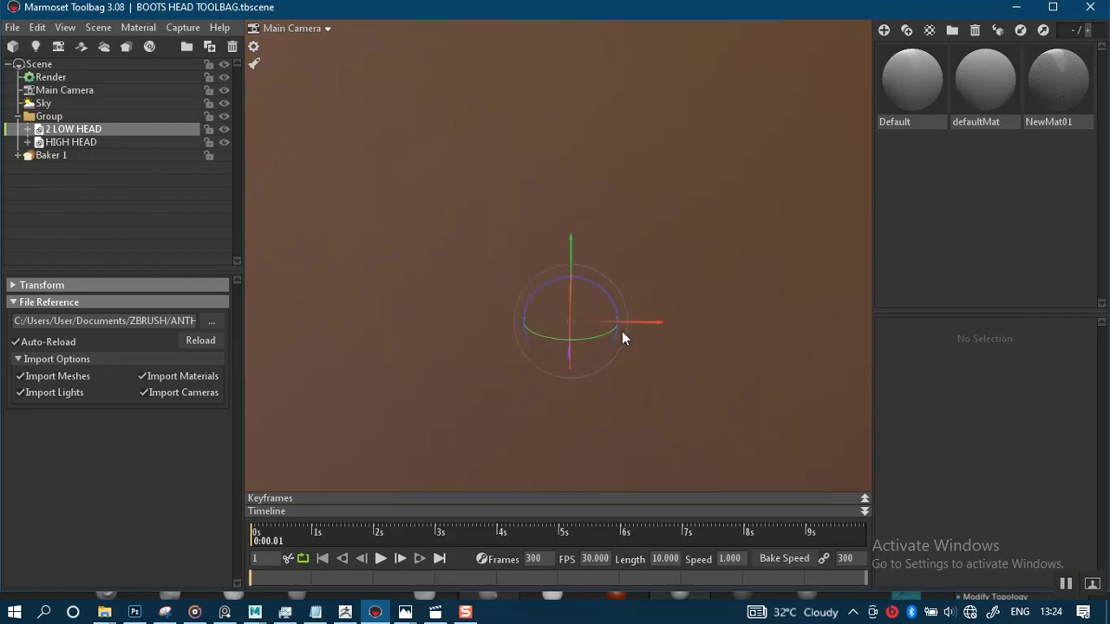
pyautogui.moveTo(590, 222); pyautogui.dragTo(627, 322, button='middle')
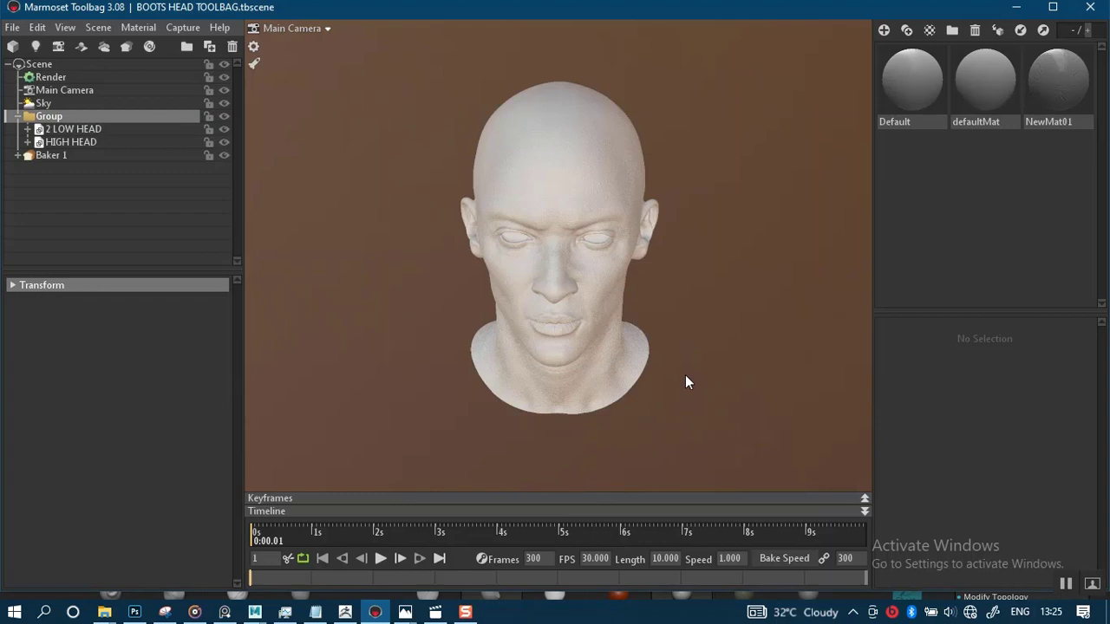
pyautogui.scroll(5, 668, 355)
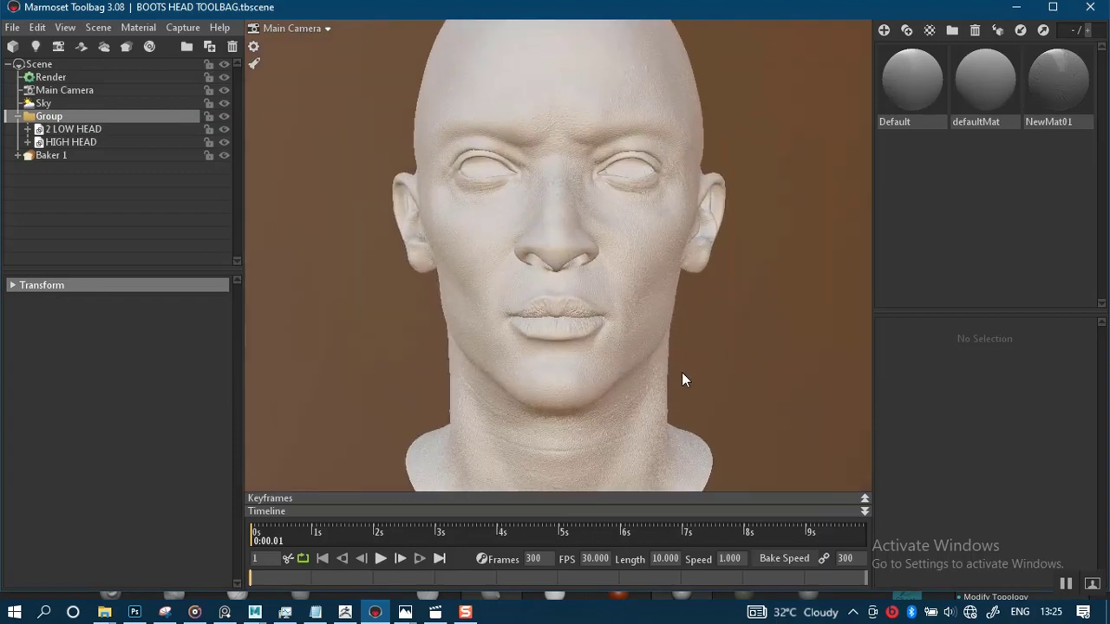
pyautogui.scroll(2, 682, 380)
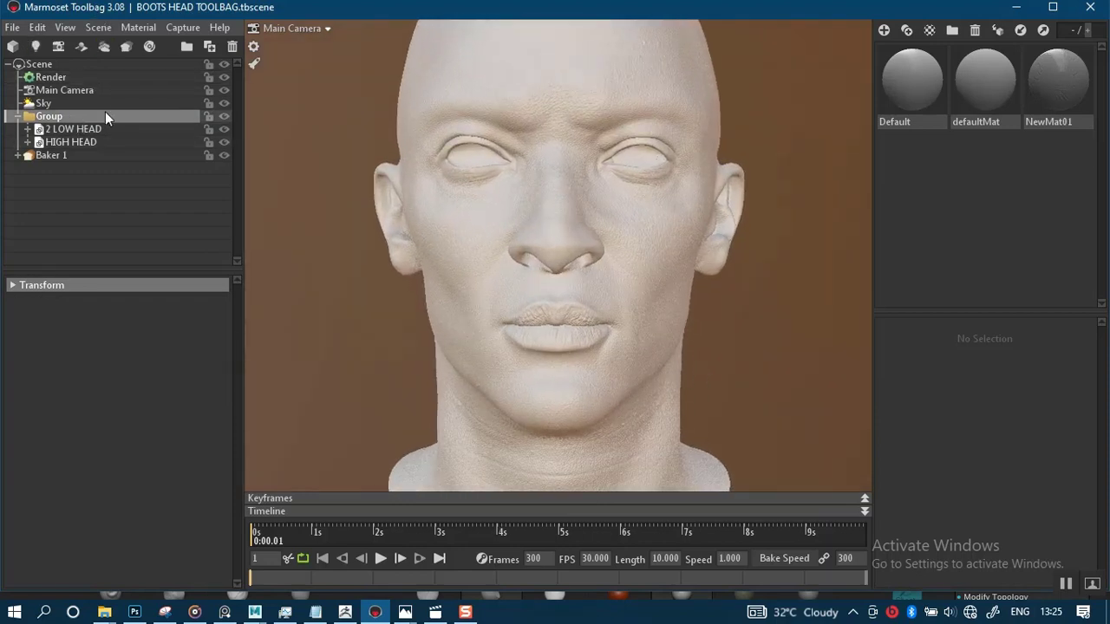
pyautogui.click(101, 27)
pyautogui.moveTo(63, 32)
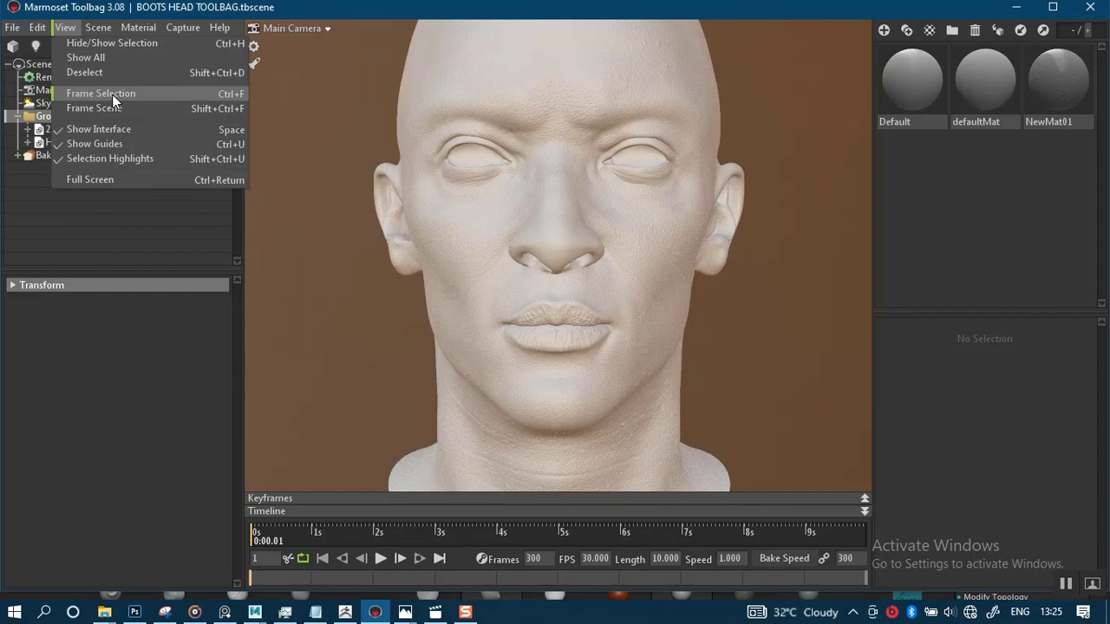
pyautogui.click(690, 332)
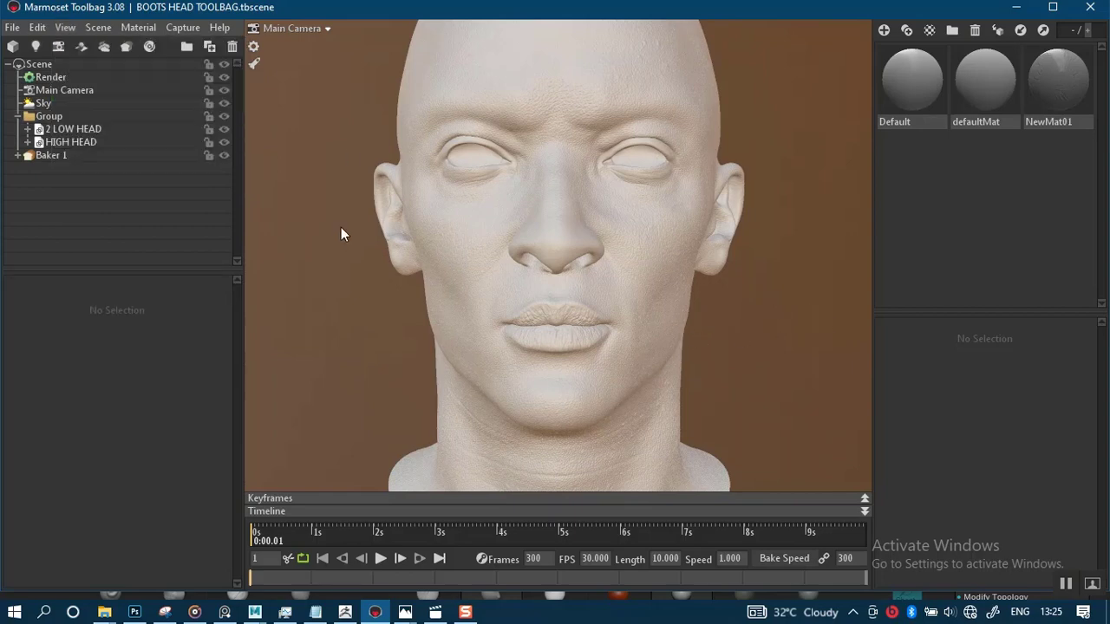
# Hide 2 LOW HEAD so only the HIGH HEAD mesh is shown
pyautogui.click(223, 142)
pyautogui.click(223, 128)
pyautogui.click(224, 142)
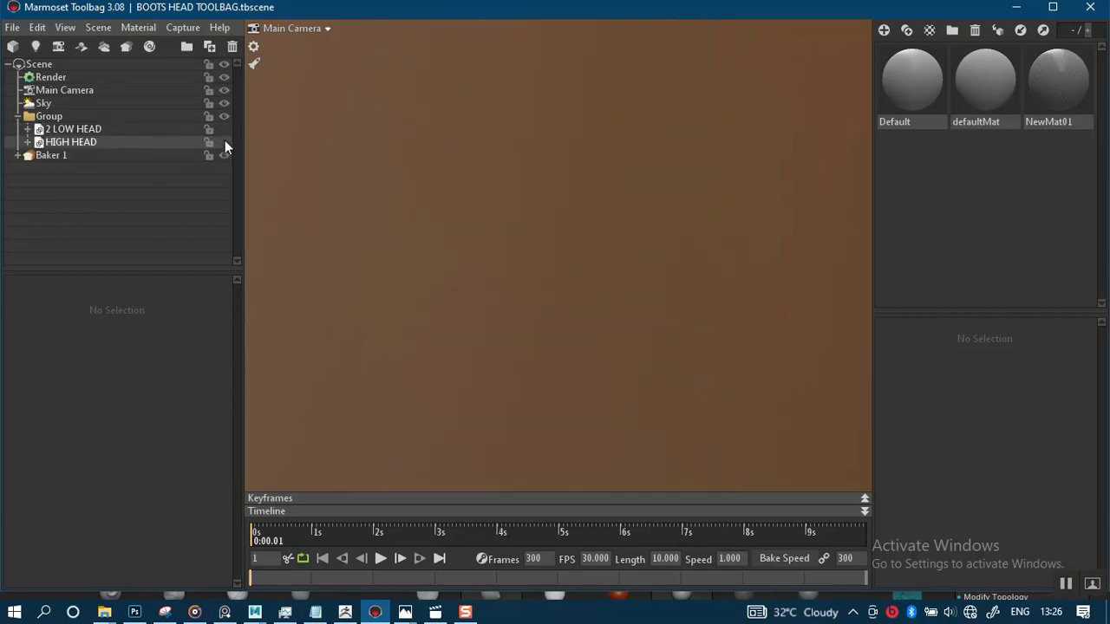
# Inspect the high-poly head's skin detail up close around the nose, cheeks and lips
pyautogui.moveTo(676, 271); pyautogui.dragTo(723, 436, button='right')
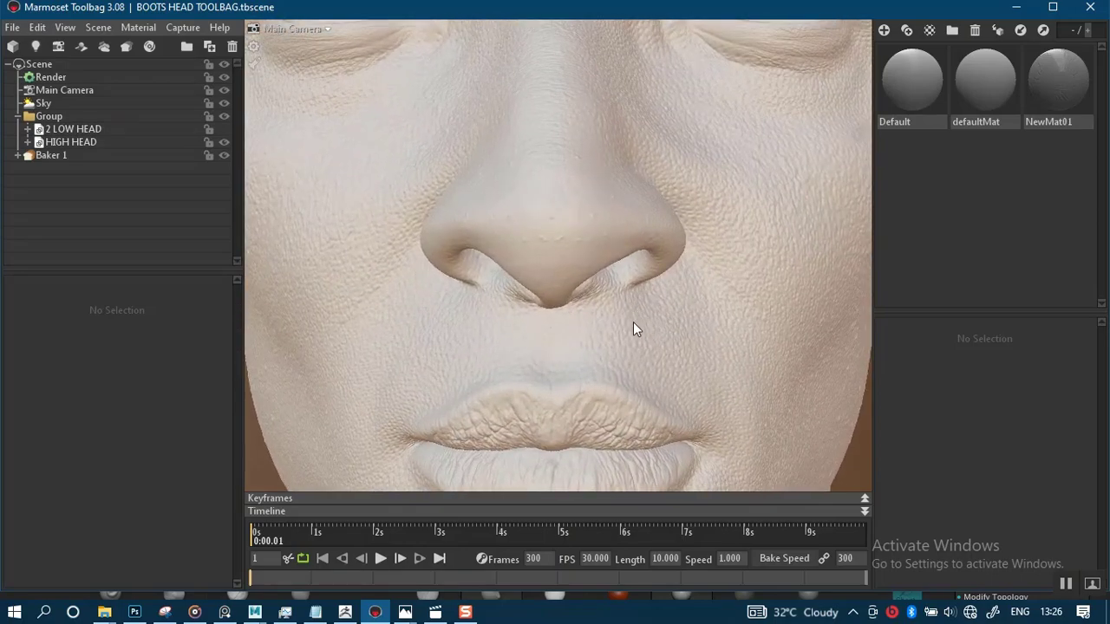
pyautogui.moveTo(634, 324); pyautogui.dragTo(620, 428, button='middle')
pyautogui.moveTo(572, 270); pyautogui.dragTo(553, 239, button='right')
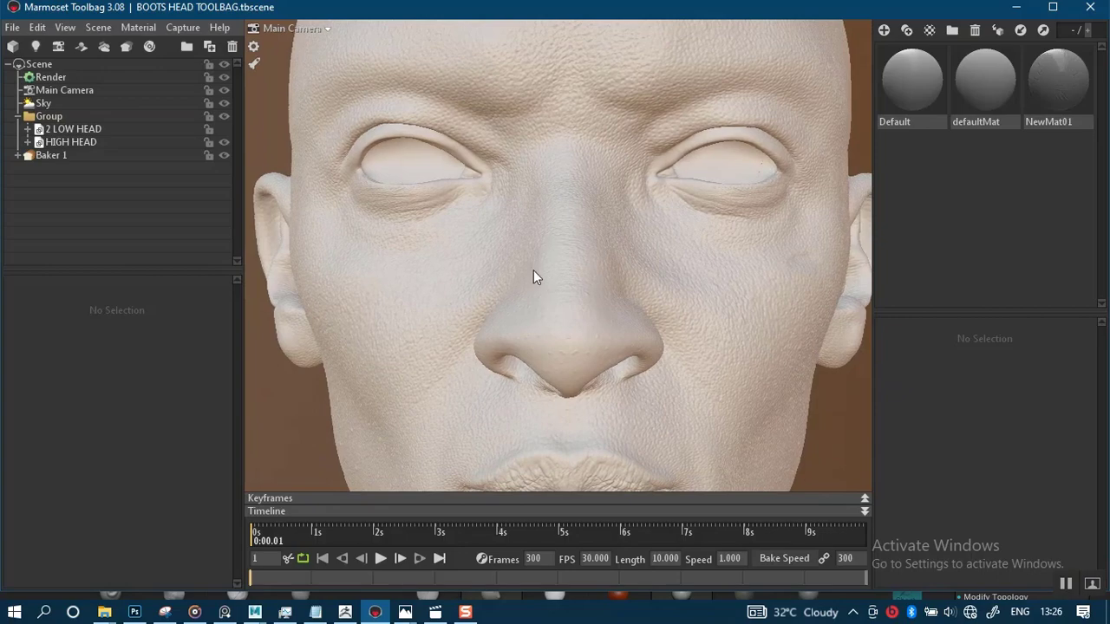
pyautogui.moveTo(534, 276); pyautogui.dragTo(627, 318)
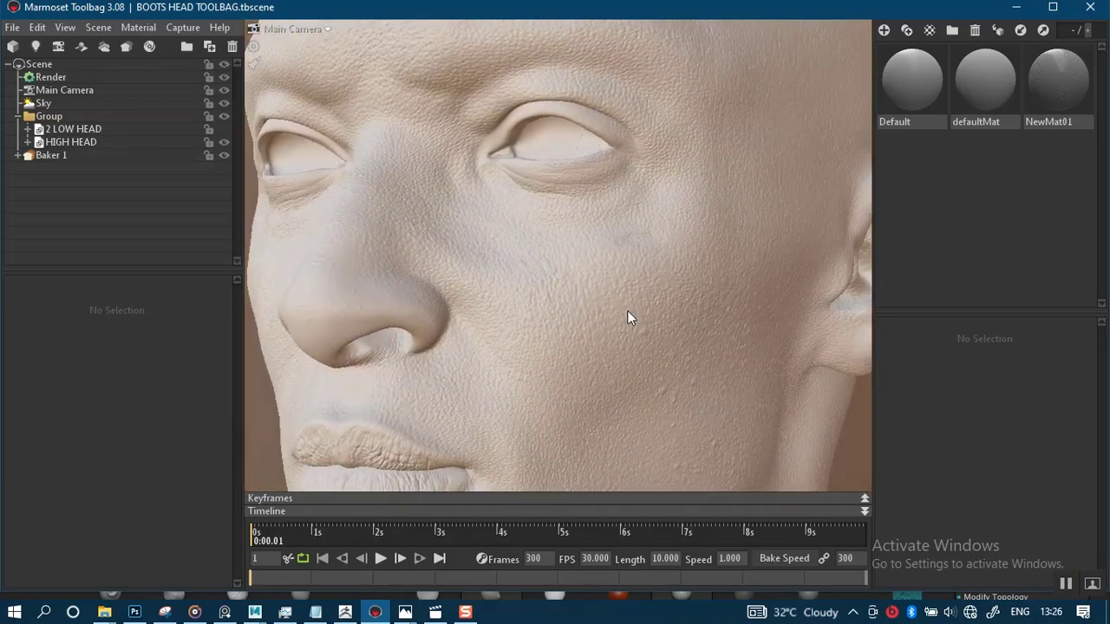
pyautogui.moveTo(647, 167); pyautogui.dragTo(650, 132, button='middle')
pyautogui.moveTo(659, 306); pyautogui.dragTo(662, 137, button='middle')
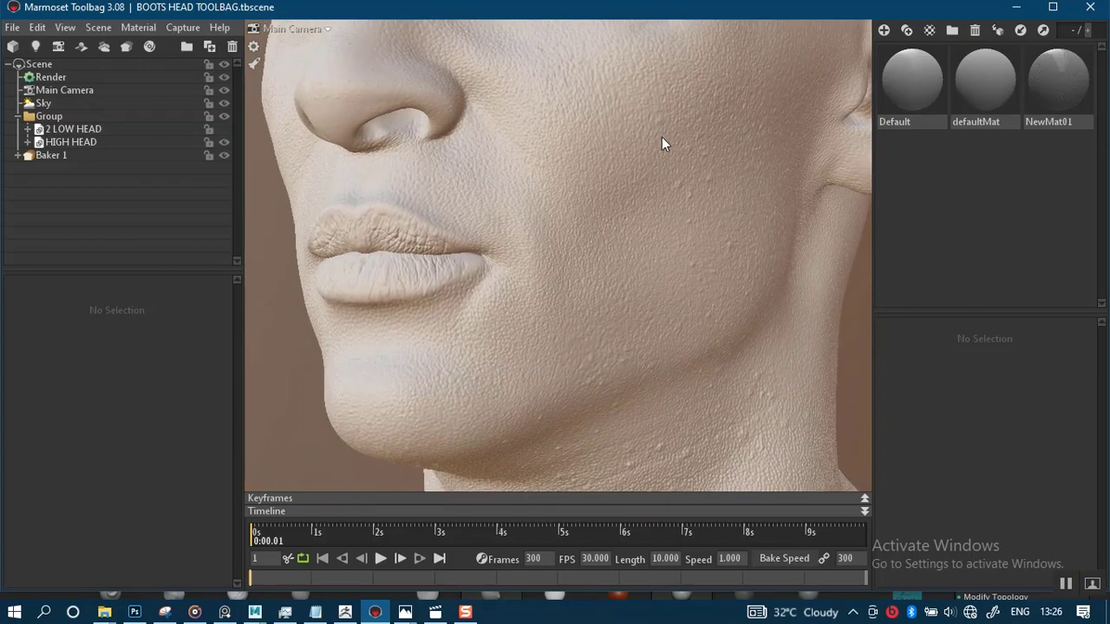
pyautogui.moveTo(667, 225); pyautogui.dragTo(664, 373, button='middle')
pyautogui.scroll(-5, 536, 246)
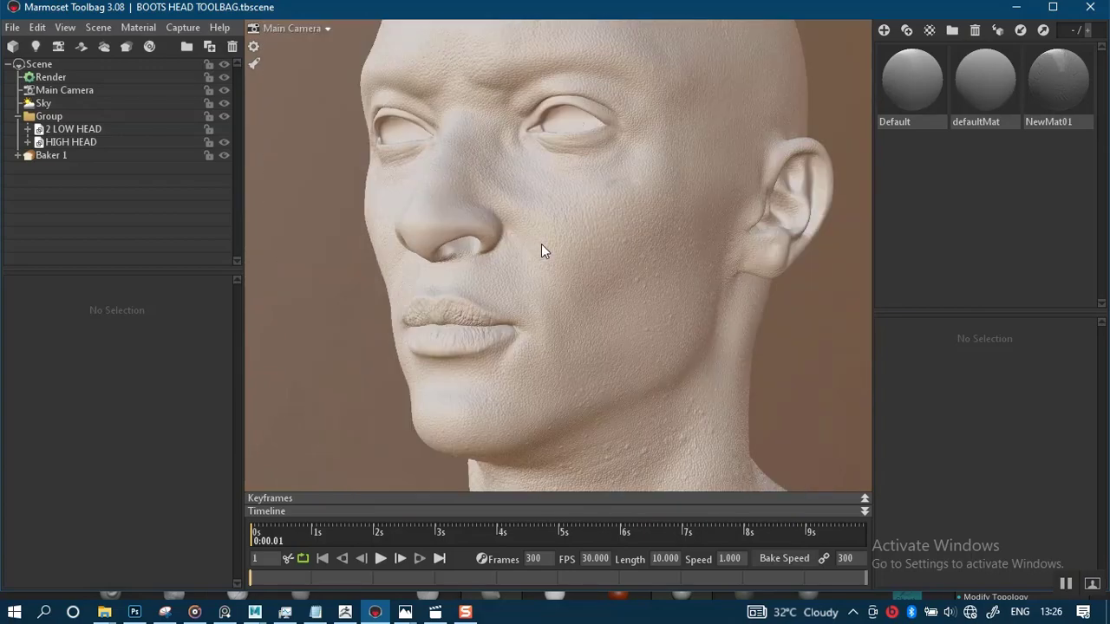
pyautogui.moveTo(542, 245); pyautogui.dragTo(585, 326)
pyautogui.scroll(3, 585, 327)
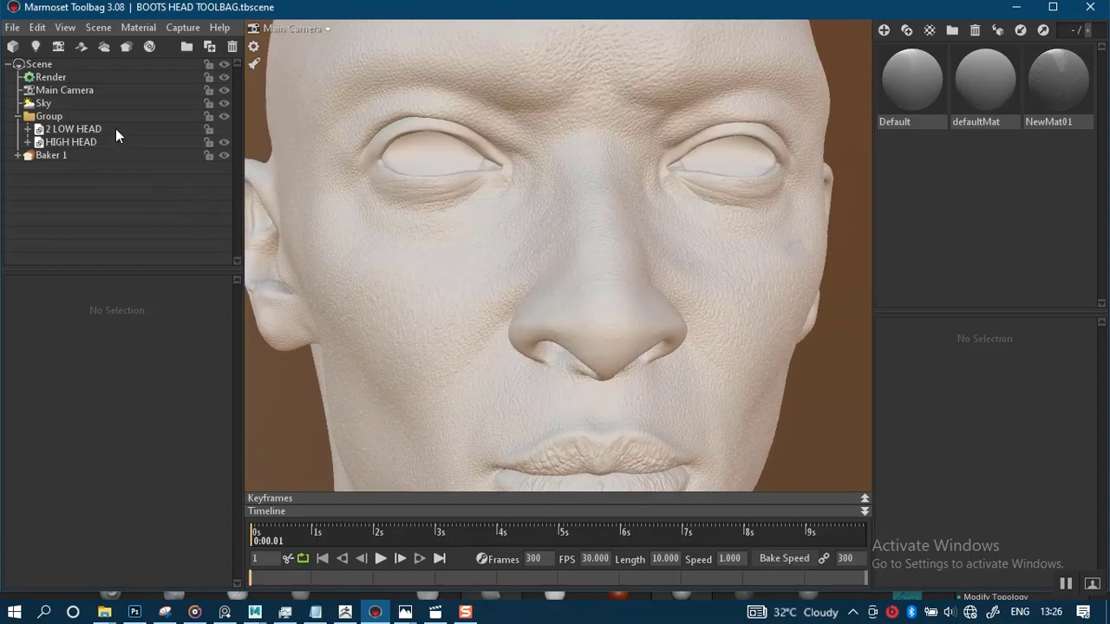
# Hide the HIGH HEAD mesh
pyautogui.click(223, 143)
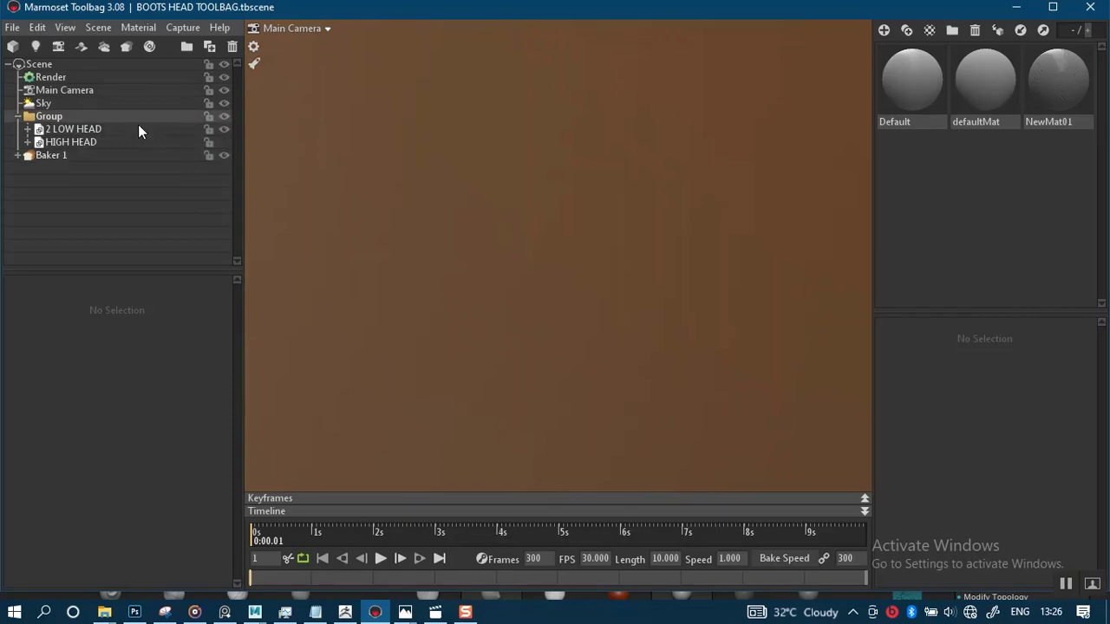
# Show the low head's ZBrushPolyMesh3D mesh under 2 LOW HEAD in the viewport
pyautogui.click(137, 129)
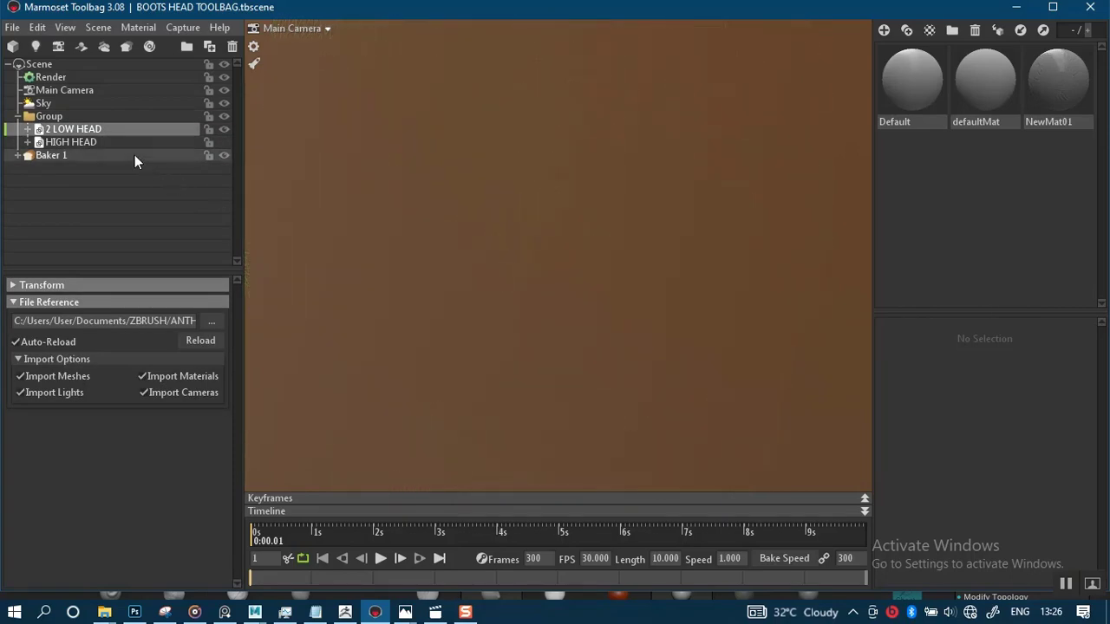
pyautogui.click(24, 129)
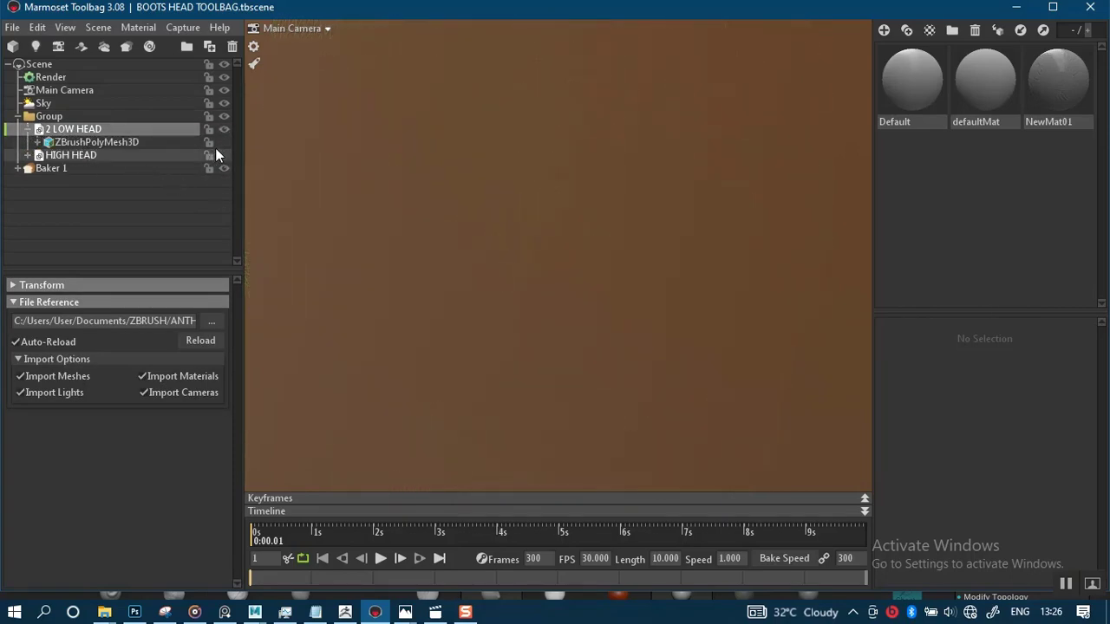
pyautogui.click(223, 142)
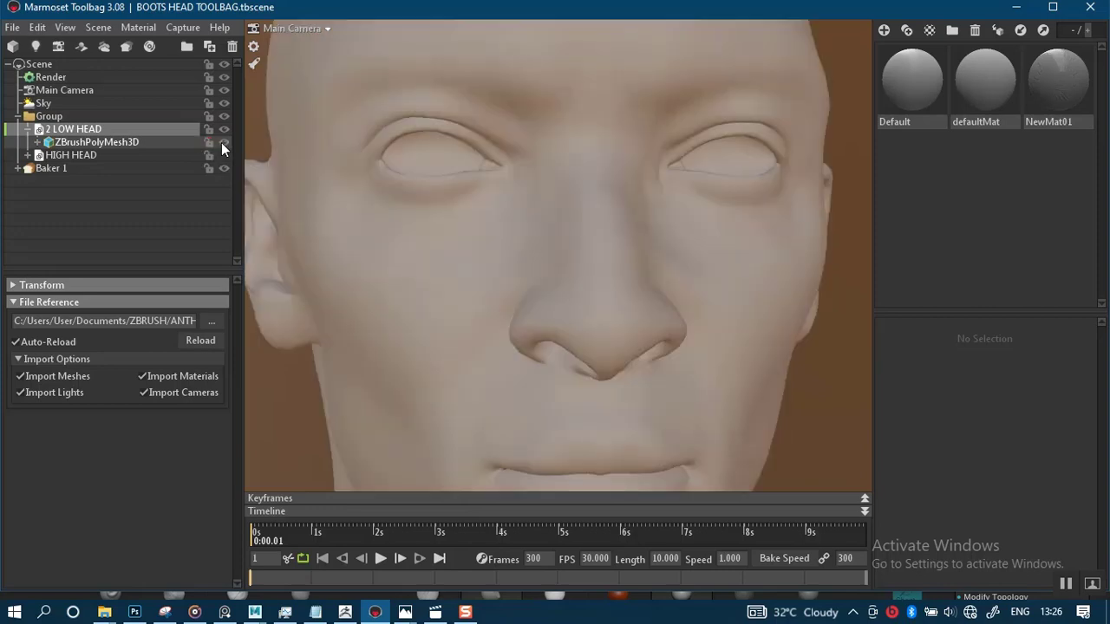
# Add a new baker and move HIGH HEAD into its High group and 2 LOW HEAD into its Low group
pyautogui.click(124, 48)
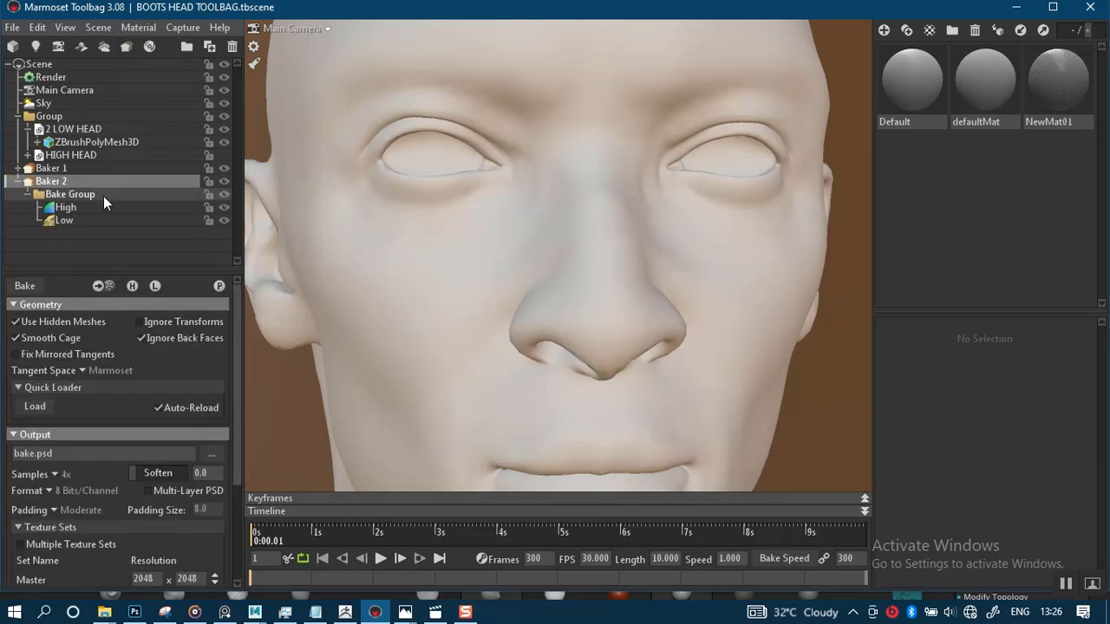
pyautogui.click(73, 129)
pyautogui.moveTo(42, 138); pyautogui.dragTo(73, 223)
pyautogui.moveTo(61, 129); pyautogui.dragTo(81, 184)
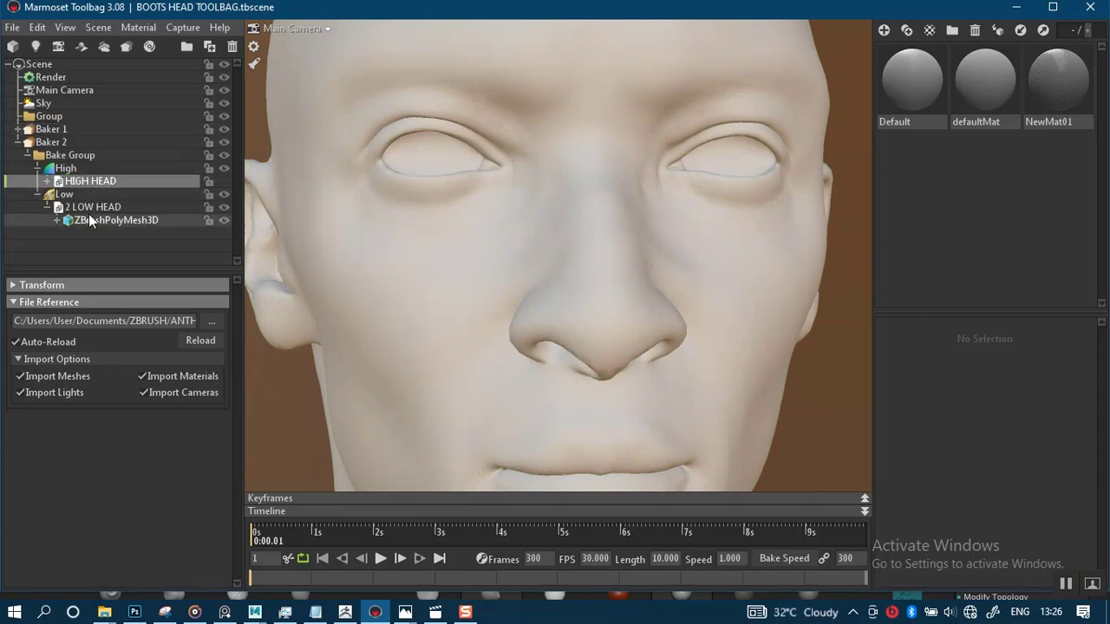
# Set Baker 2's output resolution to 4096 x 4096
pyautogui.click(44, 142)
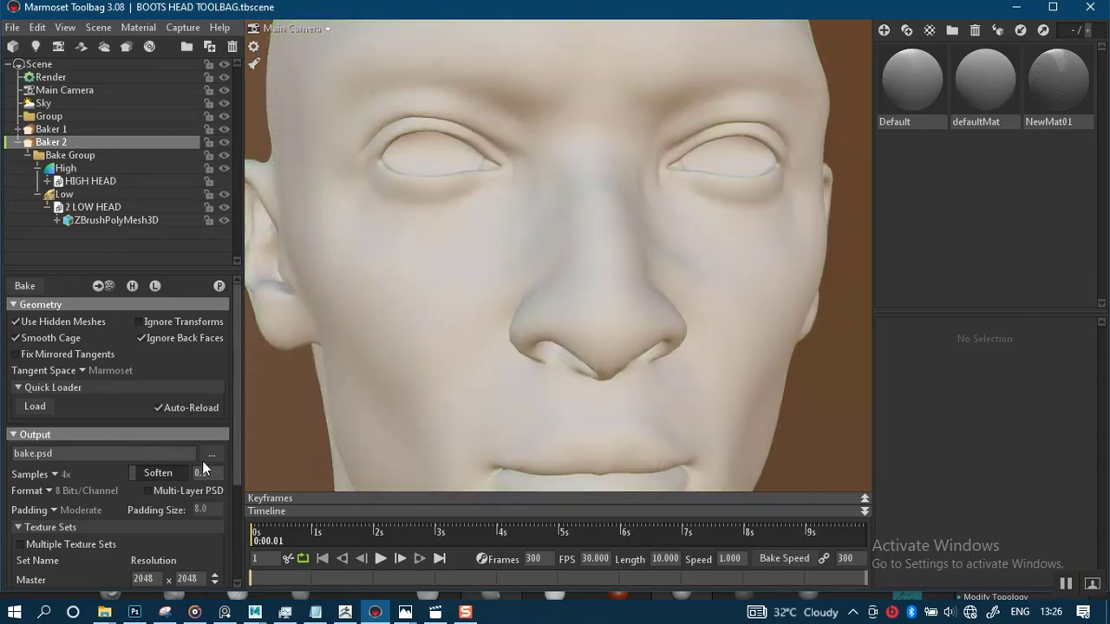
pyautogui.scroll(-2, 188, 517)
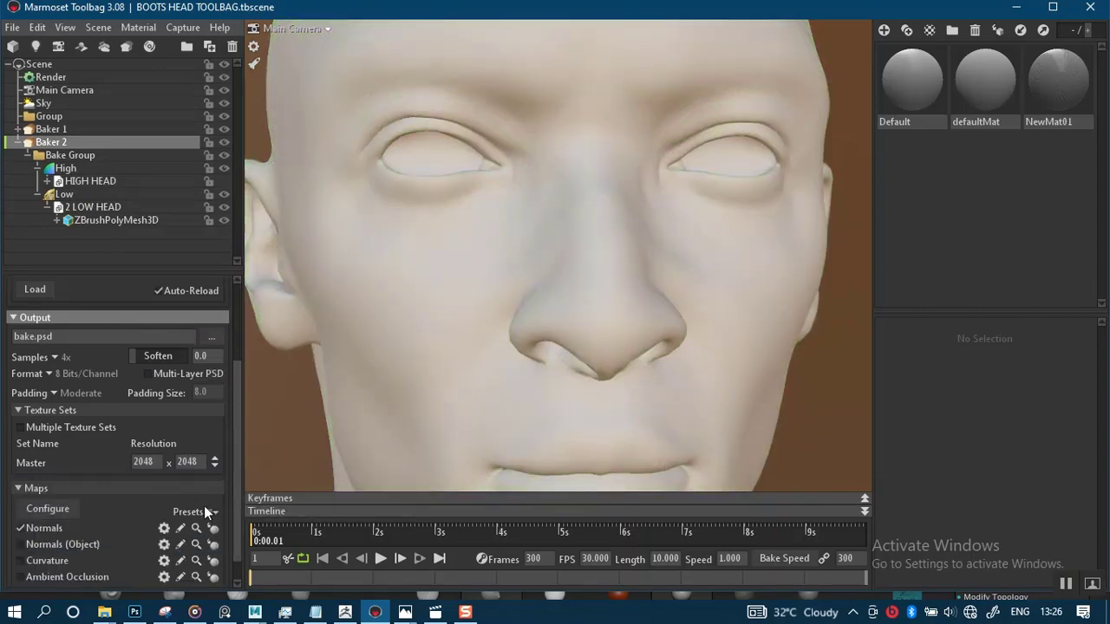
pyautogui.click(214, 460)
# Set the bake Soften value to 1.0 and Padding to None
pyautogui.click(153, 358)
pyautogui.moveTo(133, 359); pyautogui.dragTo(223, 359)
pyautogui.click(52, 396)
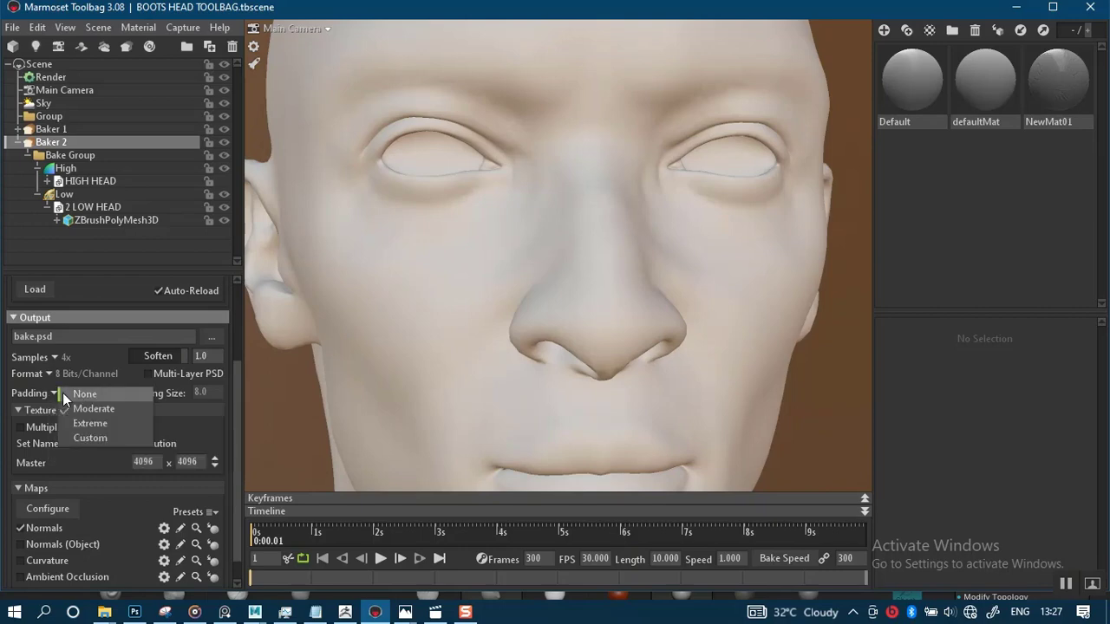
pyautogui.click(64, 394)
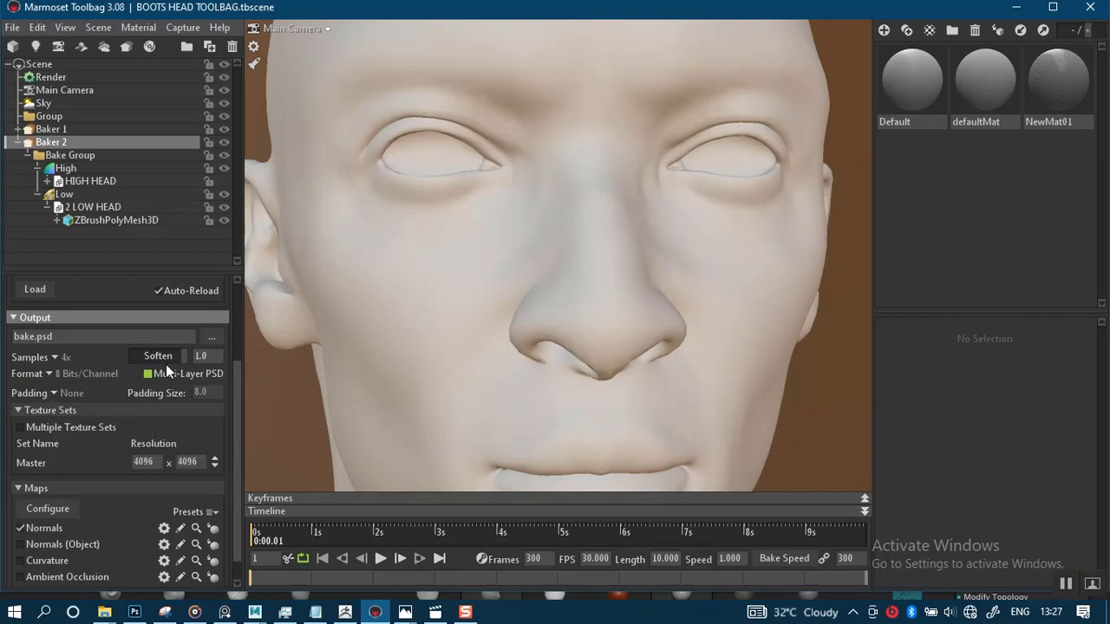
# Open the bake output path dialog, browse to the ZMAPS folder and choose PNG as the file type
pyautogui.click(211, 339)
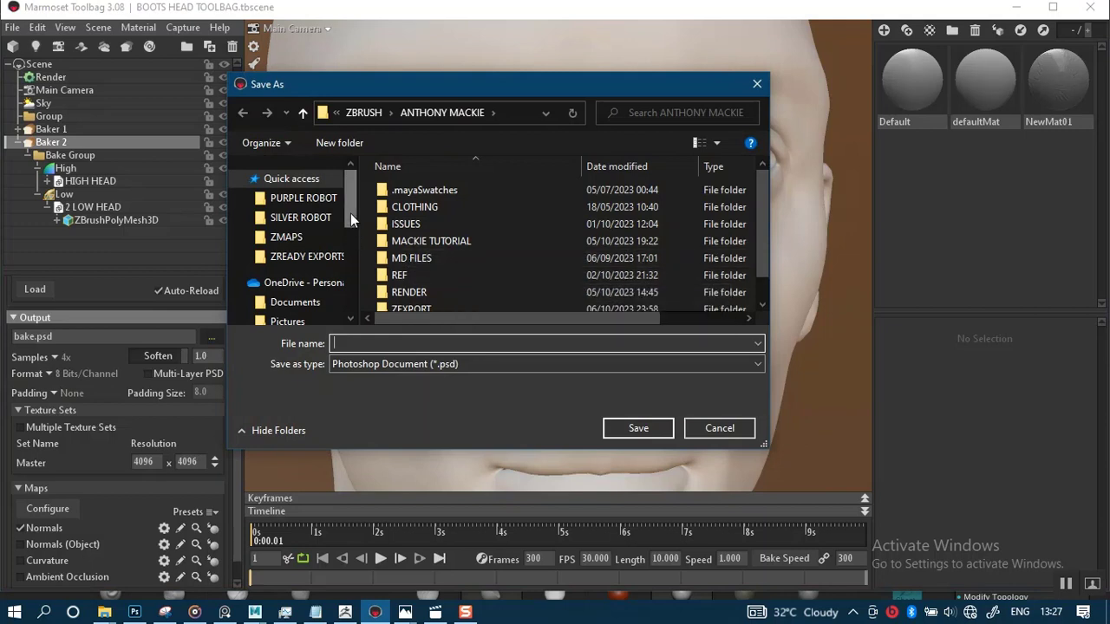
pyautogui.click(300, 257)
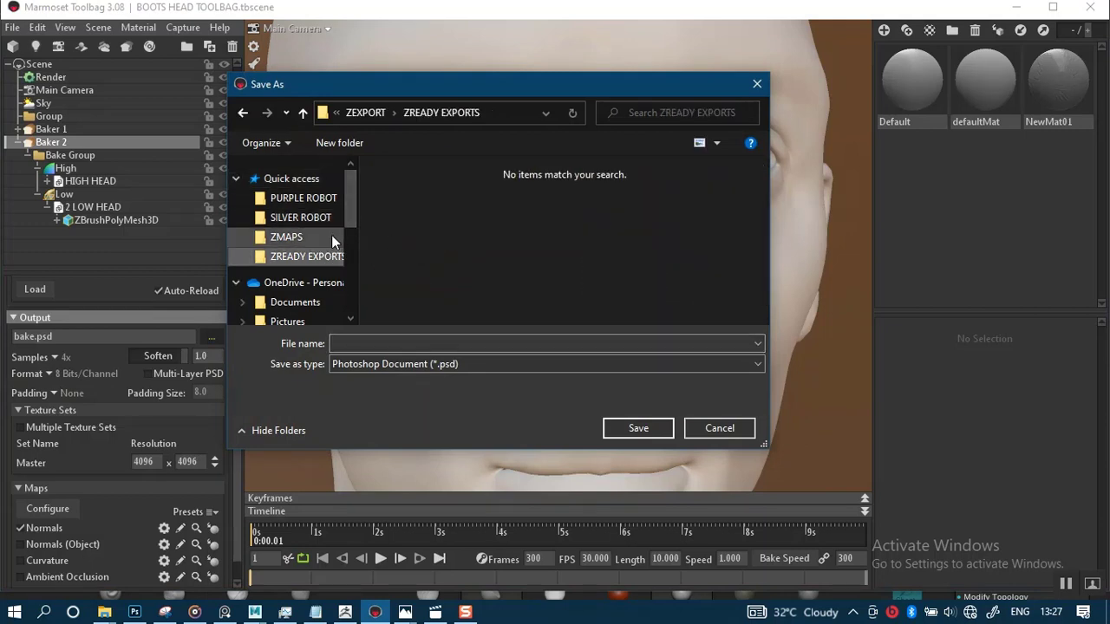
pyautogui.click(288, 237)
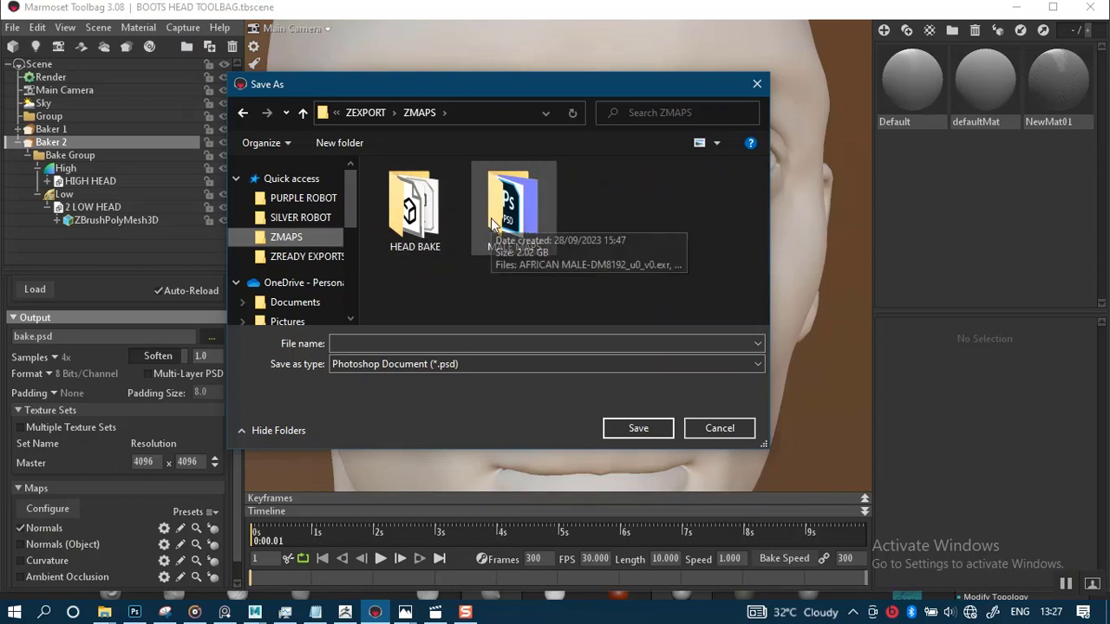
pyautogui.doubleClick(493, 217)
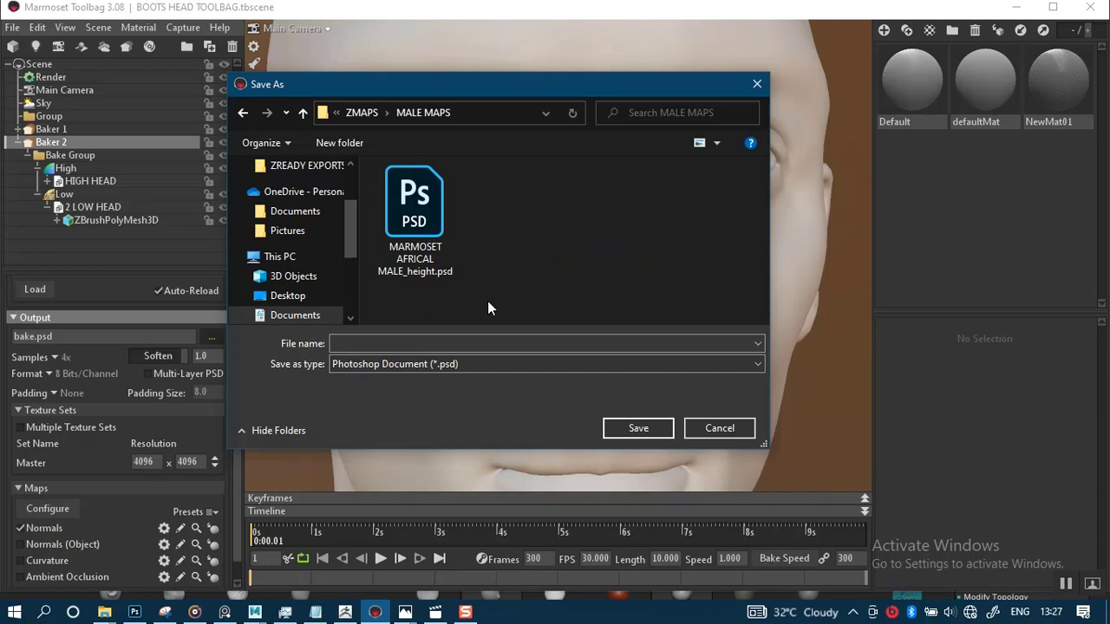
pyautogui.click(360, 115)
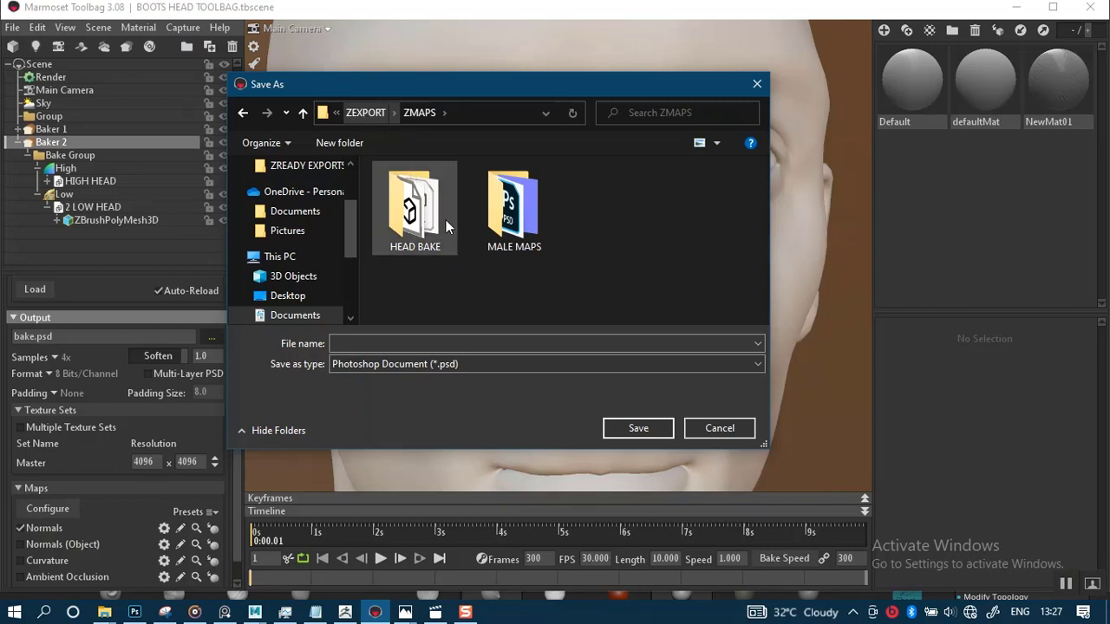
pyautogui.click(462, 363)
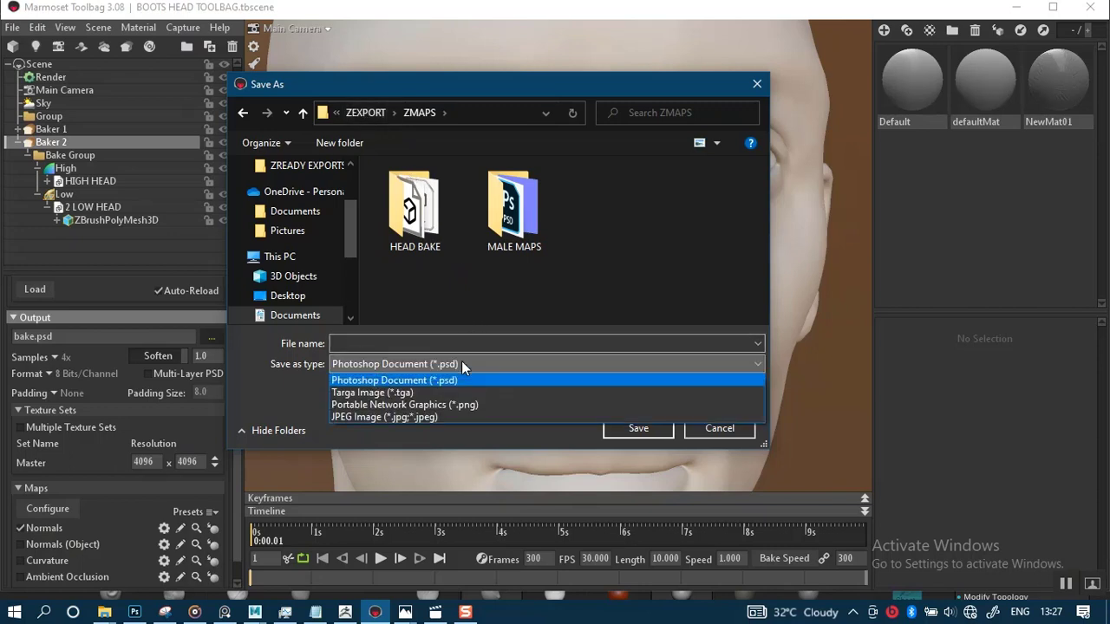
pyautogui.click(408, 408)
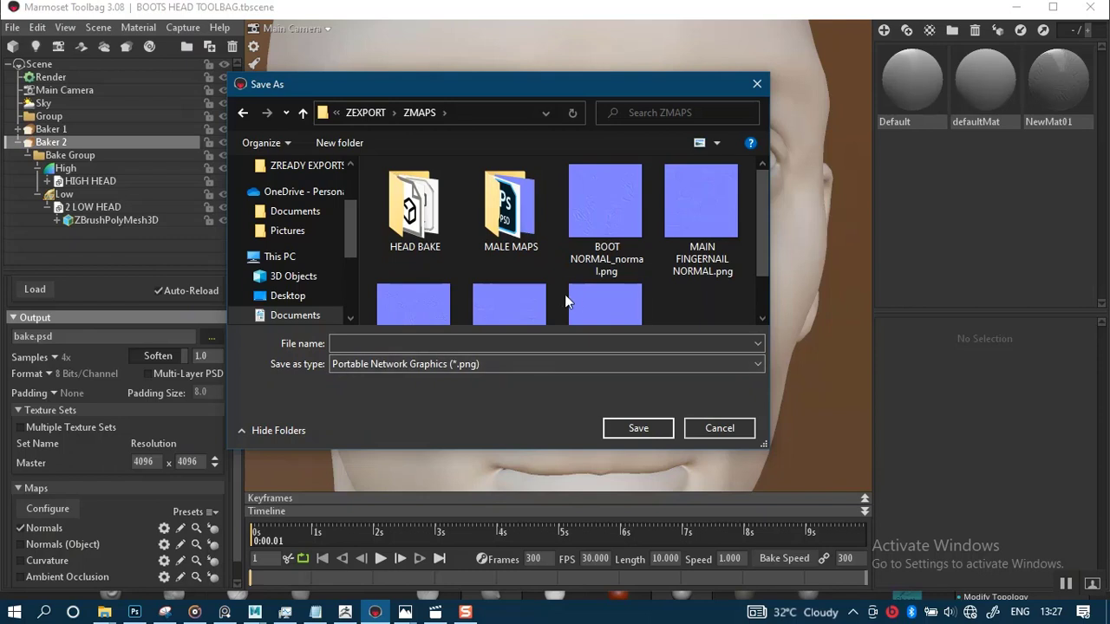
# Name the bake output file HEAD ONLY NORMAL and save the path
pyautogui.scroll(-1, 563, 308)
pyautogui.click(440, 342)
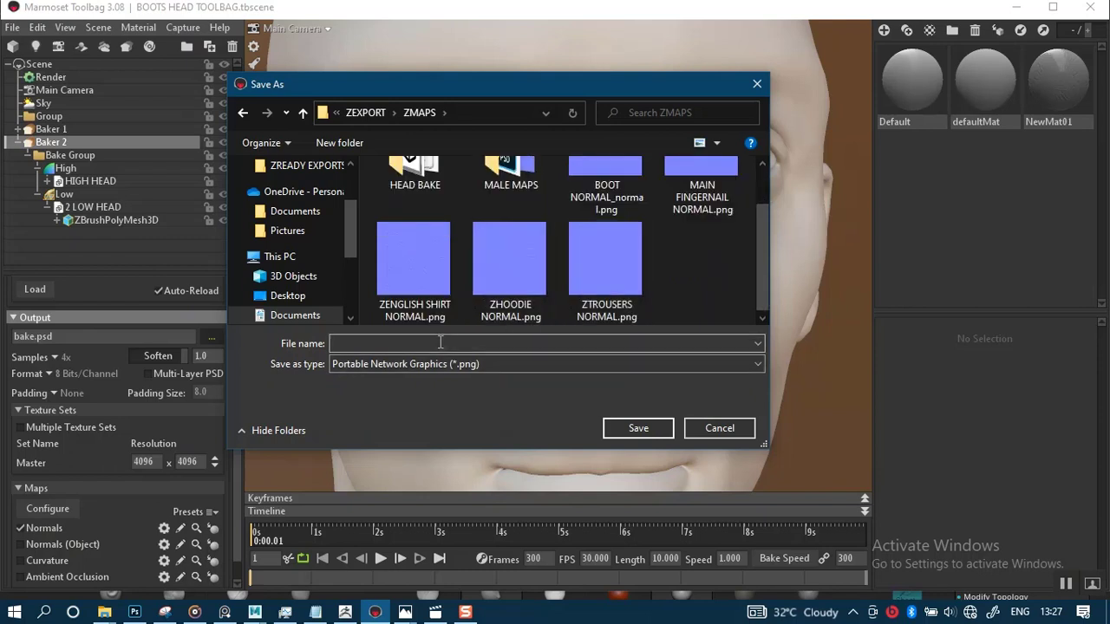
pyautogui.write('HEAD ')
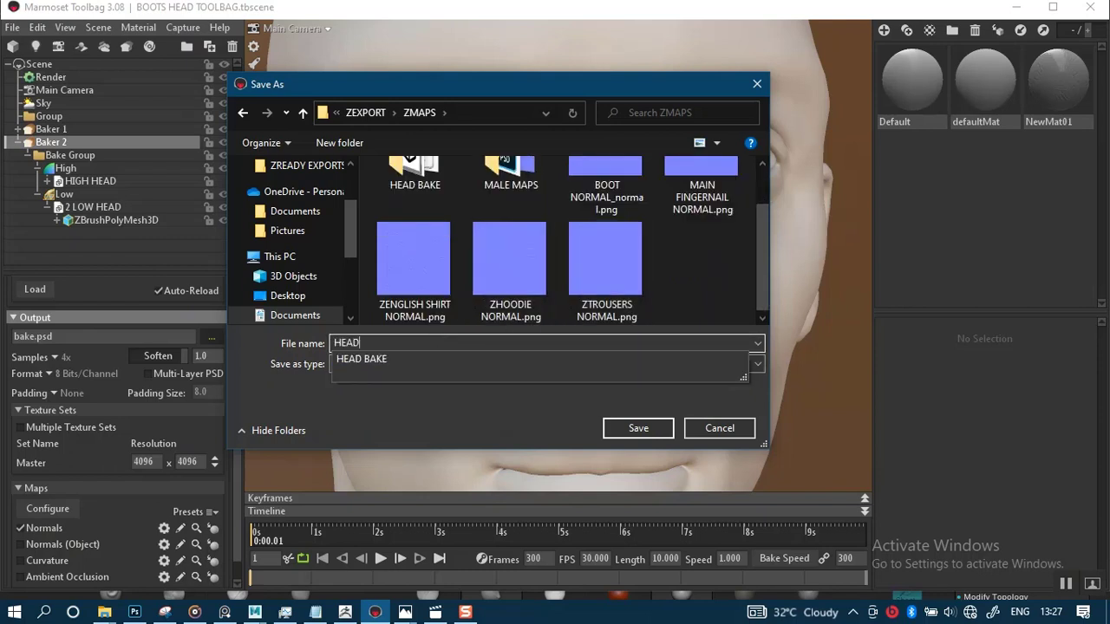
pyautogui.write('OLNY')
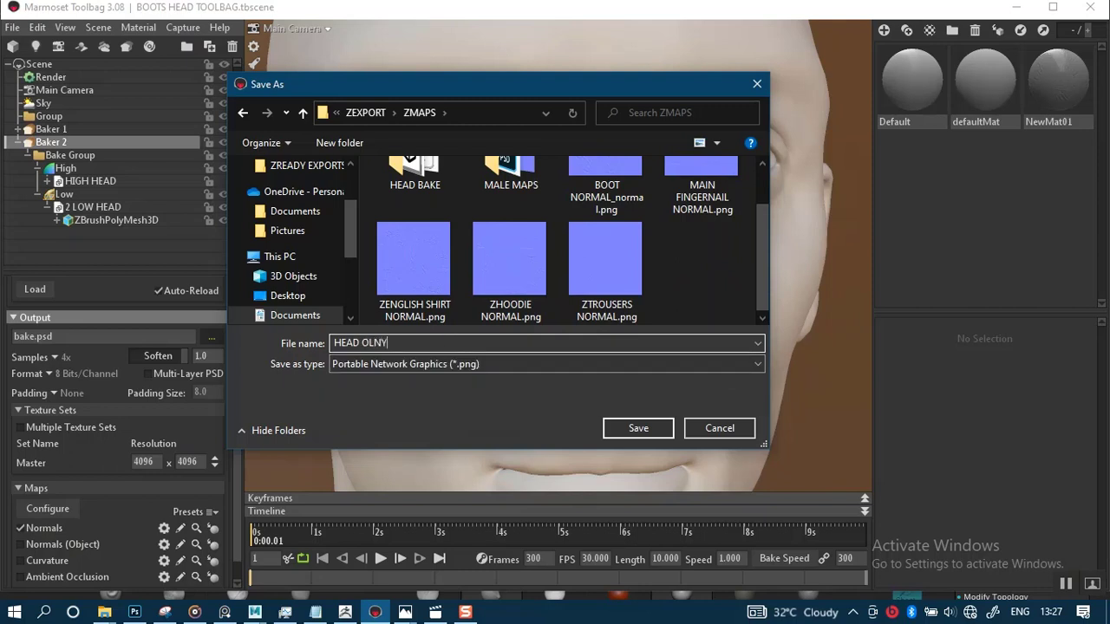
pyautogui.press('BackSpace')
pyautogui.press('BackSpace')
pyautogui.press('BackSpace')
pyautogui.write('L')
pyautogui.press('BackSpace')
pyautogui.write('NLY NORMAL')
pyautogui.press('Return')
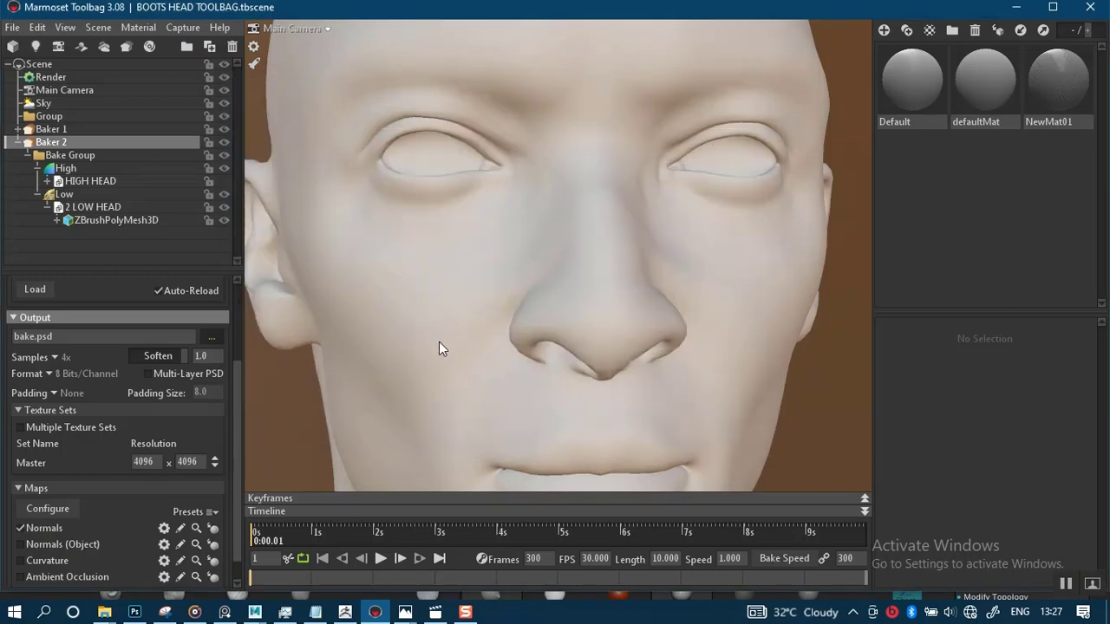
# Bake the maps with Baker 2 and preview the baked result on the low head
pyautogui.scroll(-1, 200, 434)
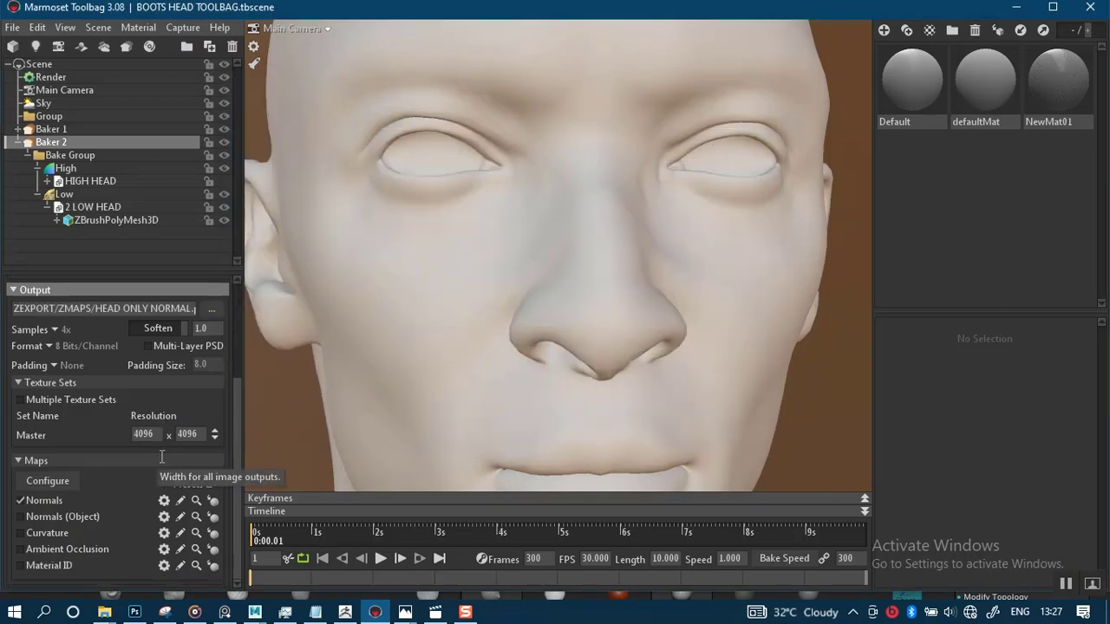
pyautogui.scroll(5, 83, 432)
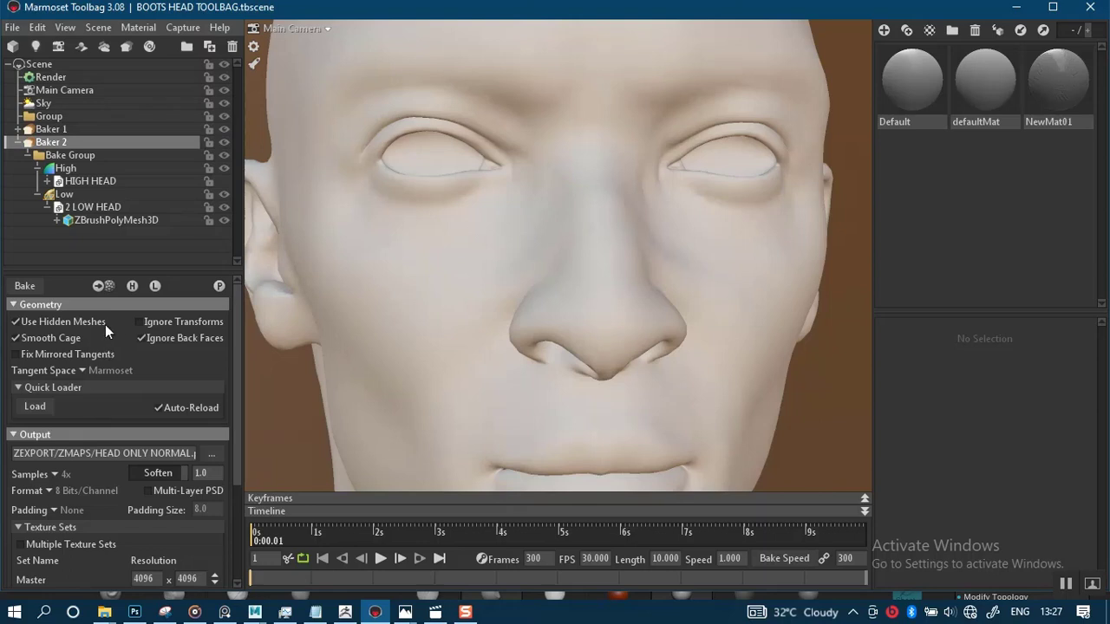
pyautogui.click(30, 287)
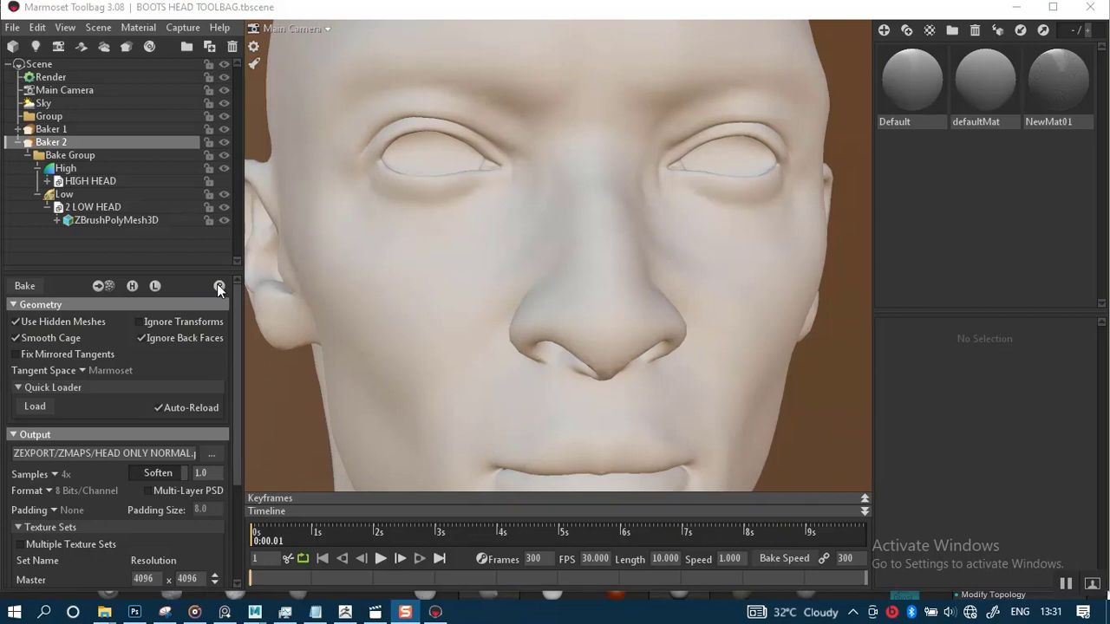
pyautogui.click(218, 285)
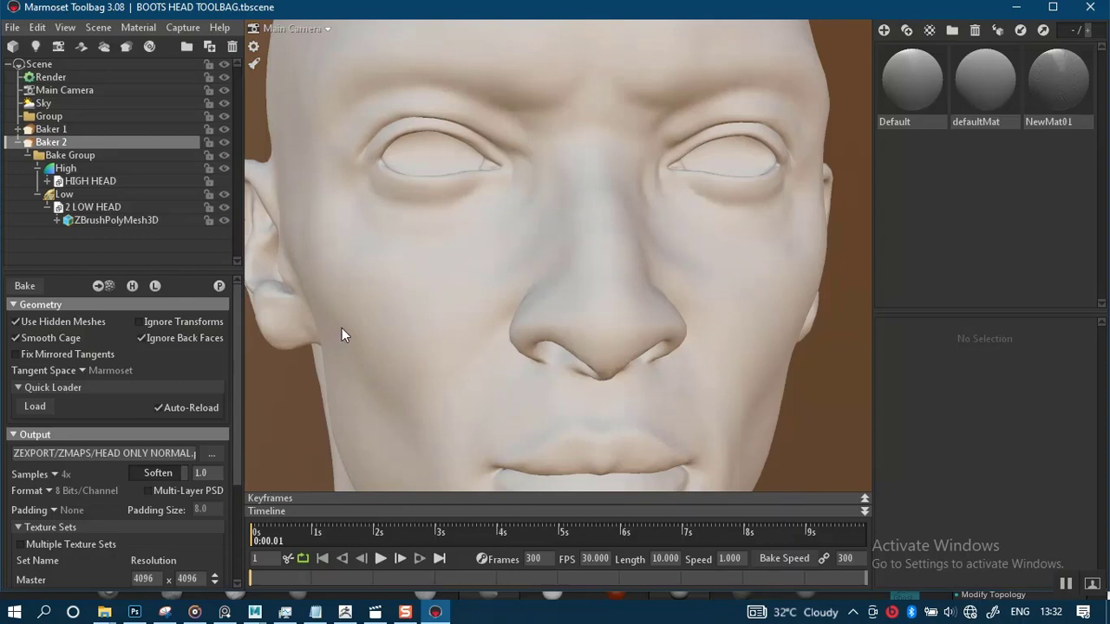
# Examine the baked detail across the face by zooming and orbiting around the head
pyautogui.scroll(-2, 344, 328)
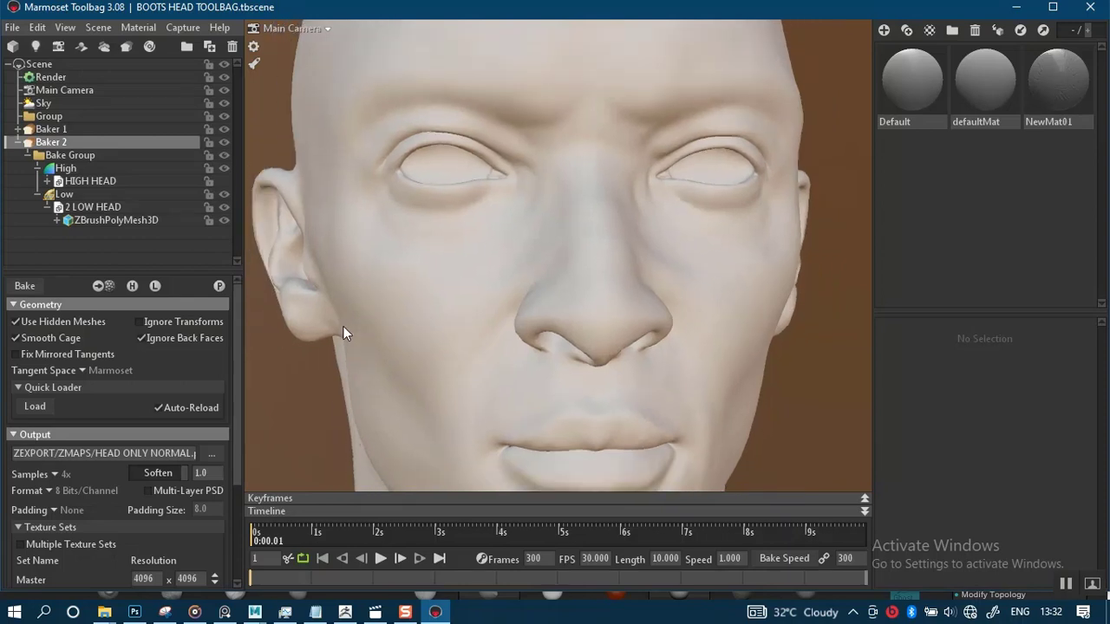
pyautogui.scroll(2, 343, 333)
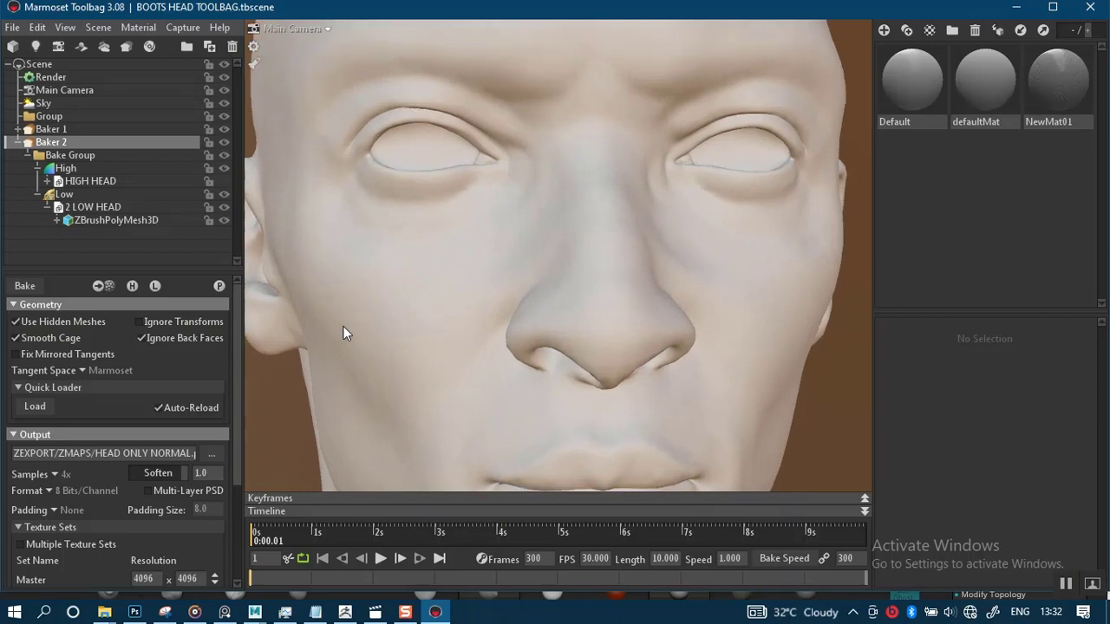
pyautogui.scroll(2, 343, 326)
pyautogui.scroll(-3, 343, 326)
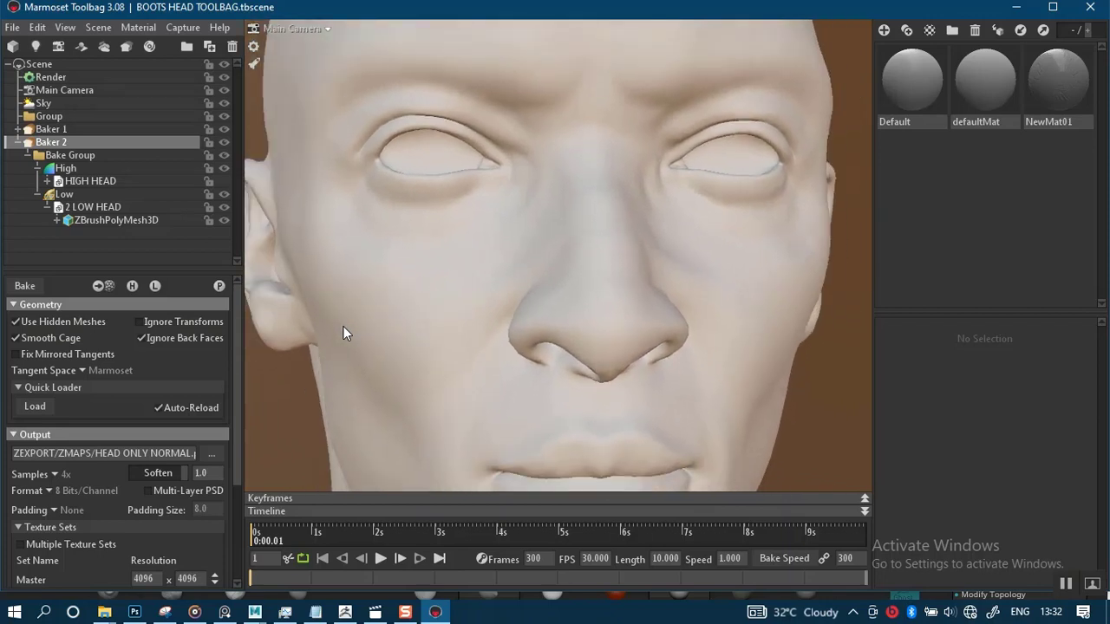
pyautogui.scroll(-1, 343, 327)
pyautogui.scroll(3, 344, 326)
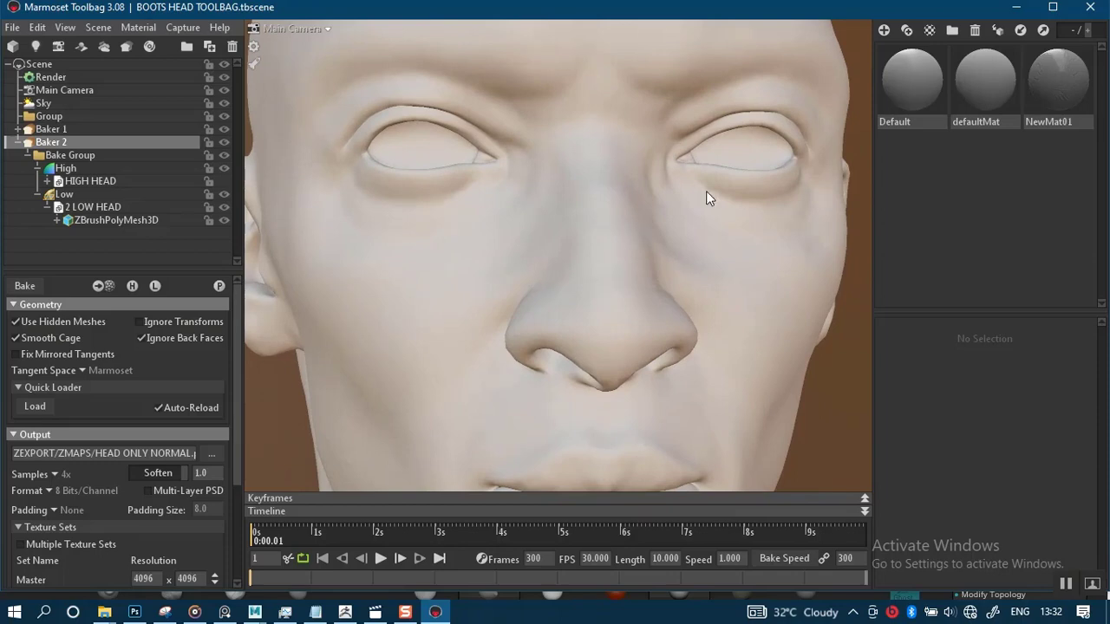
pyautogui.scroll(-4, 529, 233)
pyautogui.scroll(2, 582, 302)
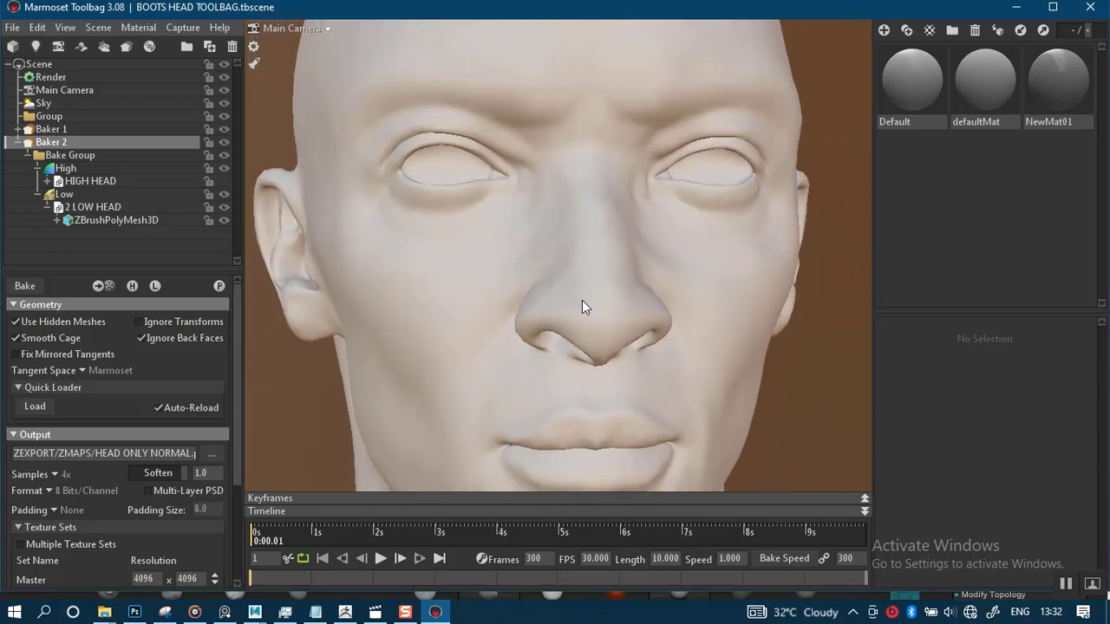
pyautogui.scroll(3, 582, 306)
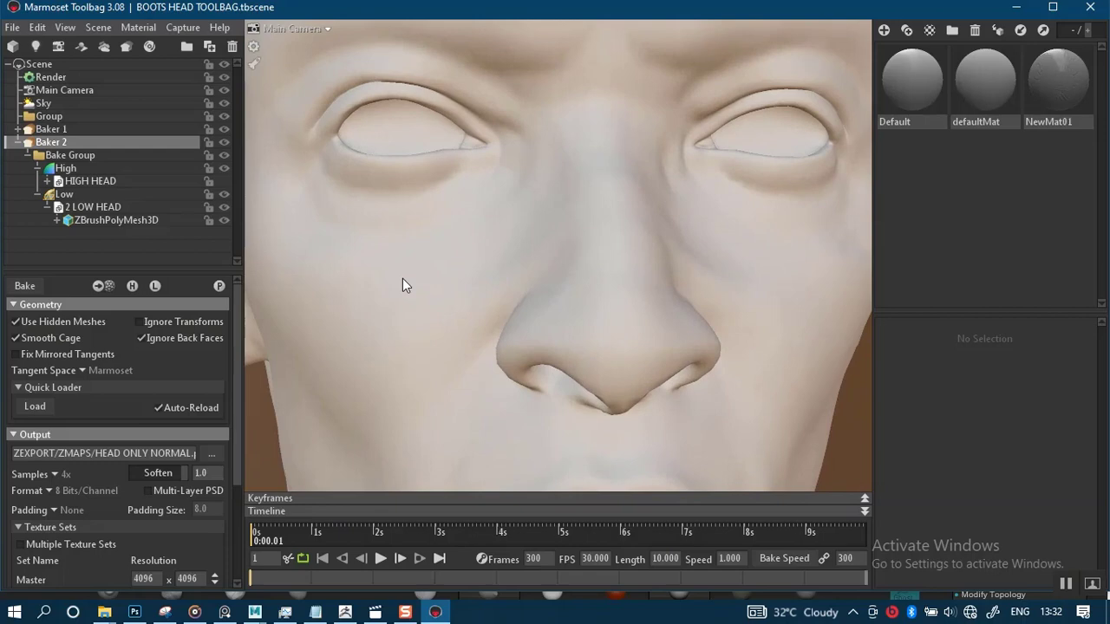
pyautogui.click(225, 180)
pyautogui.moveTo(556, 360); pyautogui.dragTo(509, 268, button='right')
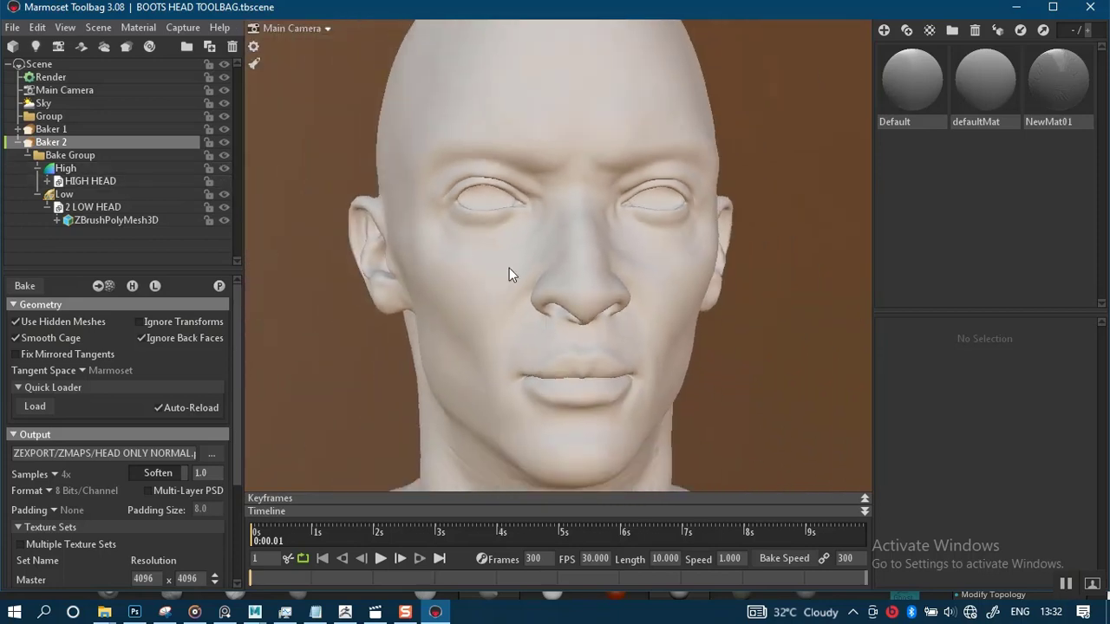
pyautogui.moveTo(703, 268); pyautogui.dragTo(667, 276)
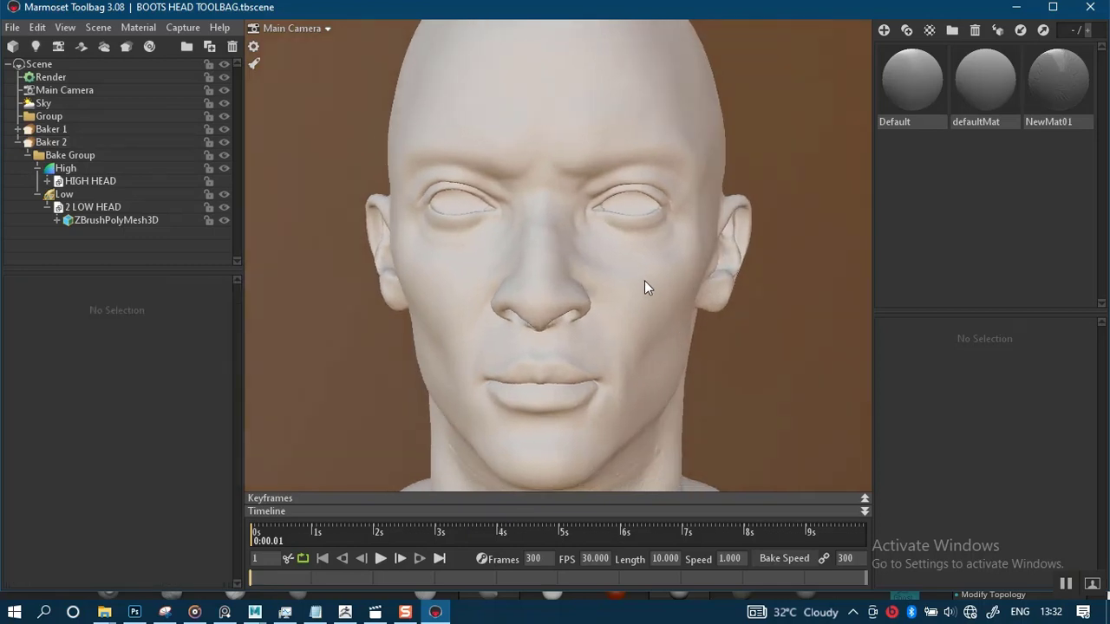
pyautogui.moveTo(644, 280); pyautogui.dragTo(359, 277, button='right')
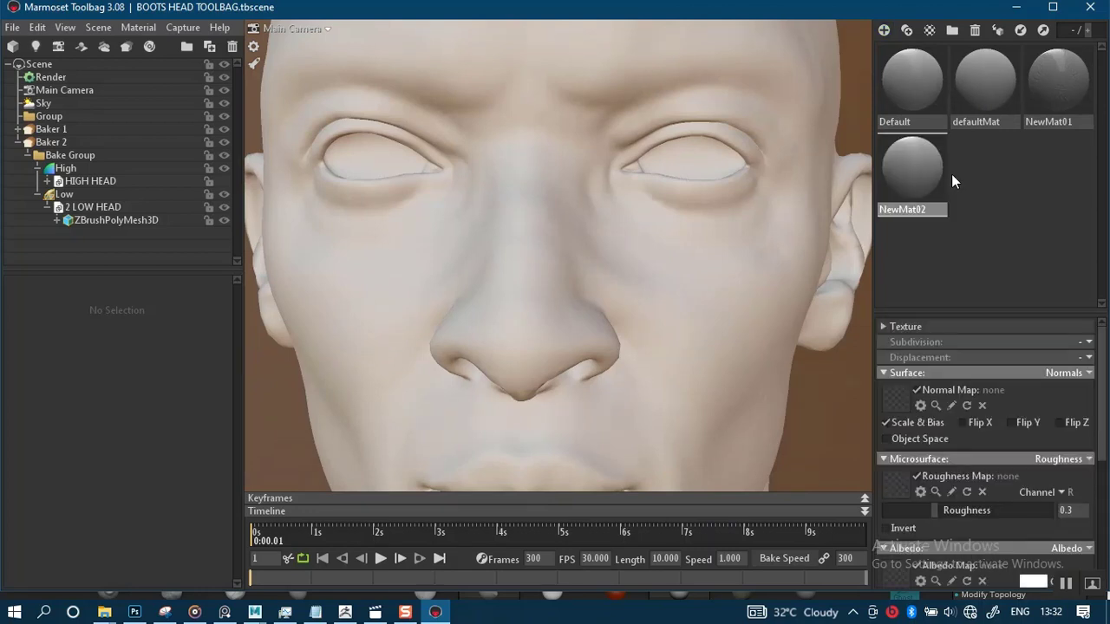
# Apply NewMat02 to the head and load HEAD ONLY NORMAL as its normal map
pyautogui.moveTo(910, 168); pyautogui.dragTo(708, 273)
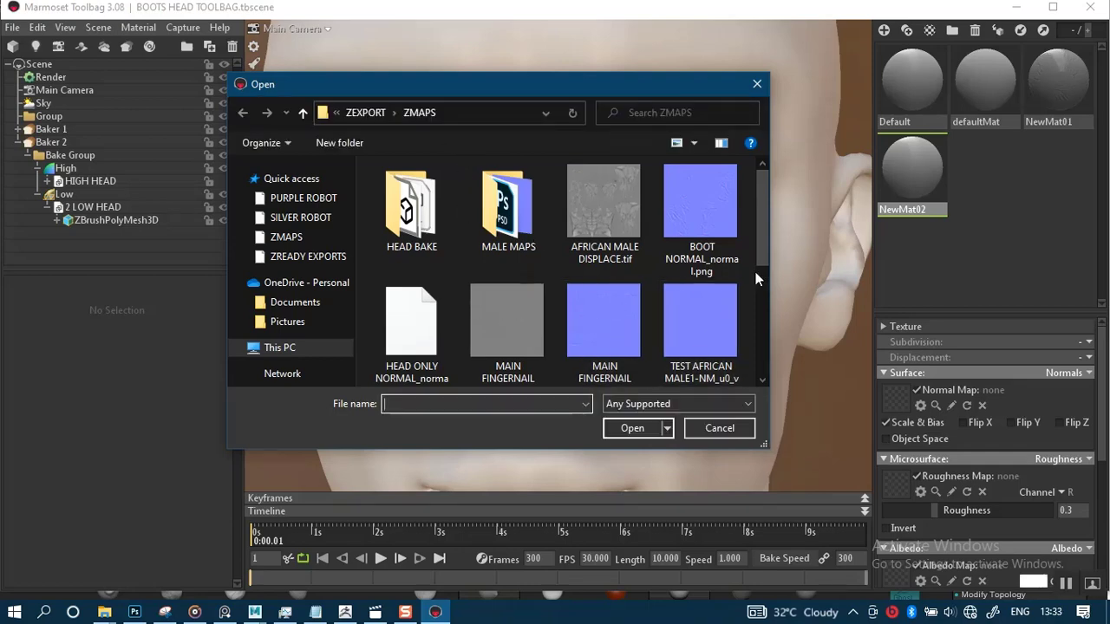
pyautogui.moveTo(766, 256)
pyautogui.mouseDown()
pyautogui.moveTo(763, 330)
pyautogui.moveTo(765, 254)
pyautogui.moveTo(763, 271)
pyautogui.mouseUp()
pyautogui.doubleClick(381, 256)
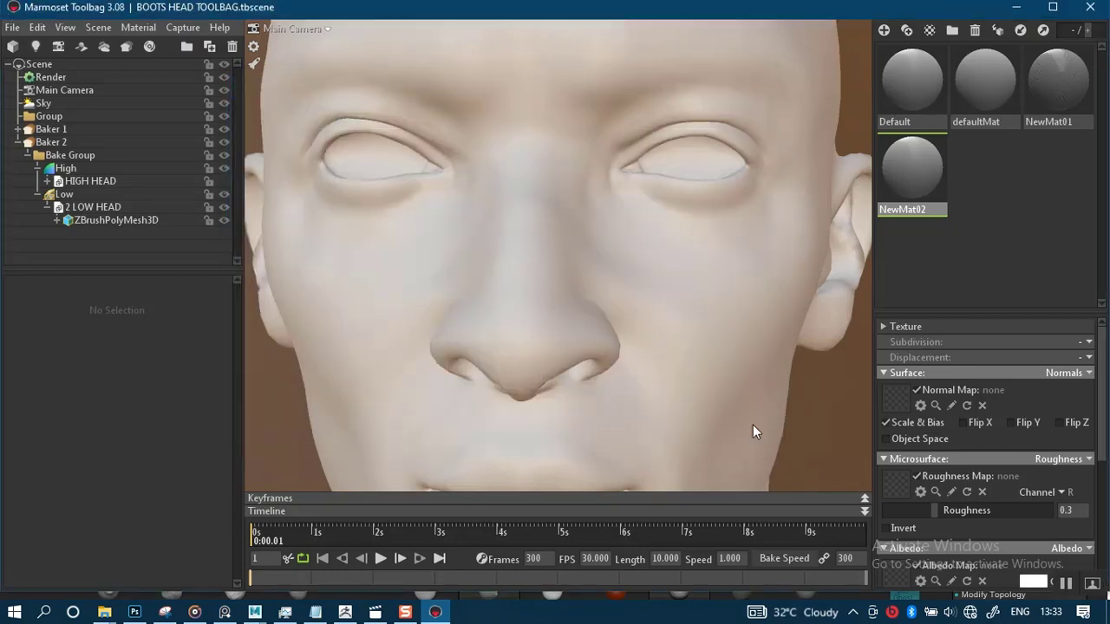
# Compare the baked low head against the high-poly head by toggling the high mesh's visibility while zooming and orbiting around the face
pyautogui.scroll(2, 625, 374)
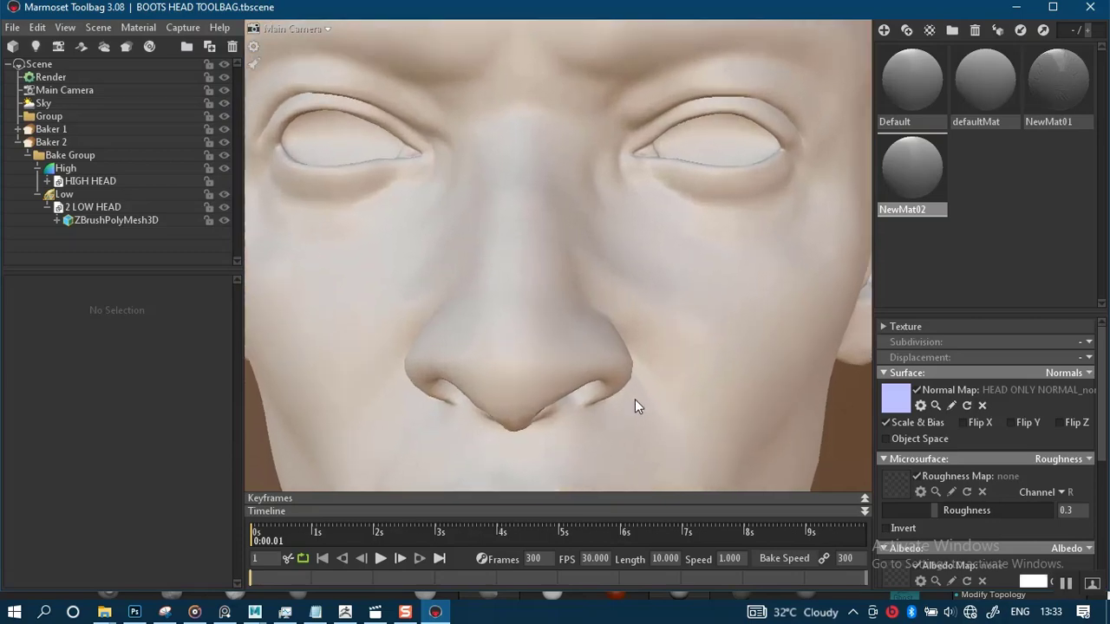
pyautogui.moveTo(538, 392); pyautogui.dragTo(585, 380)
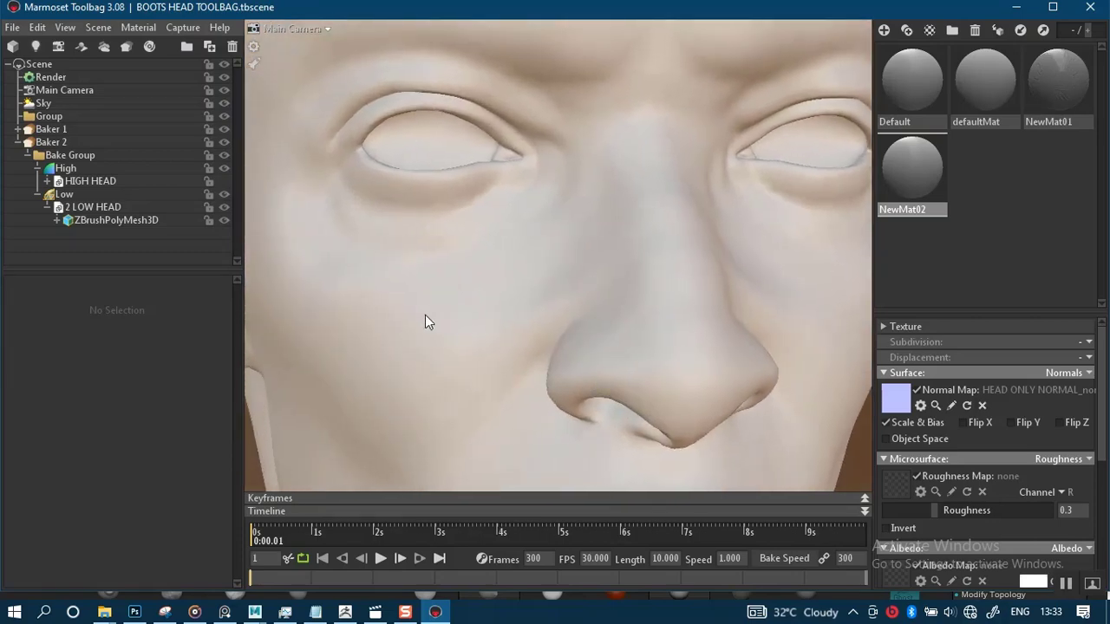
pyautogui.moveTo(425, 316); pyautogui.dragTo(284, 211)
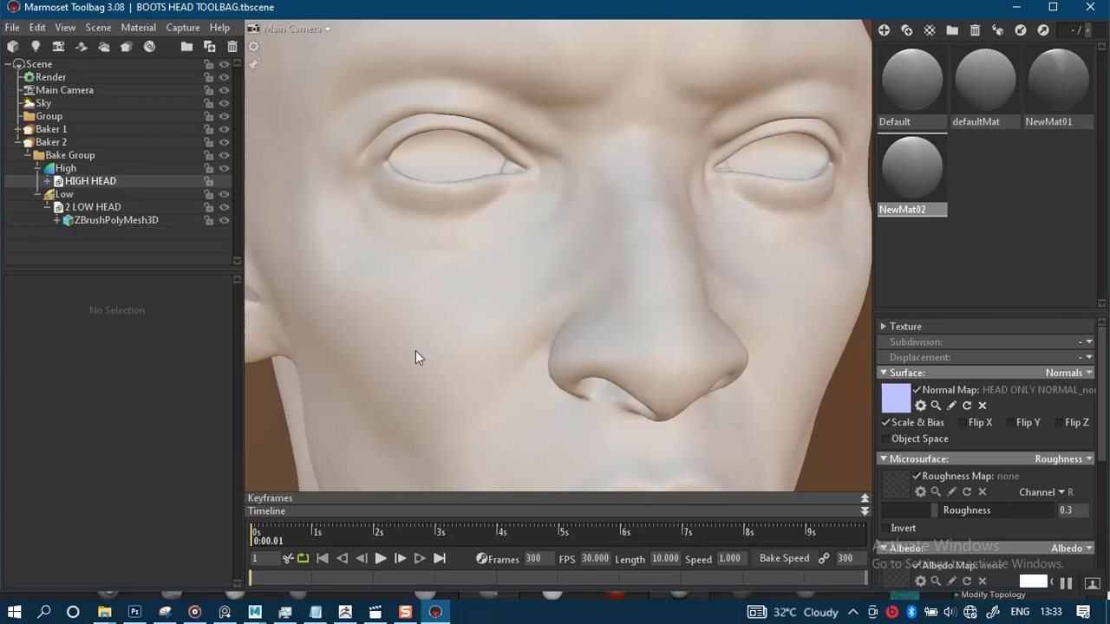
pyautogui.click(224, 181)
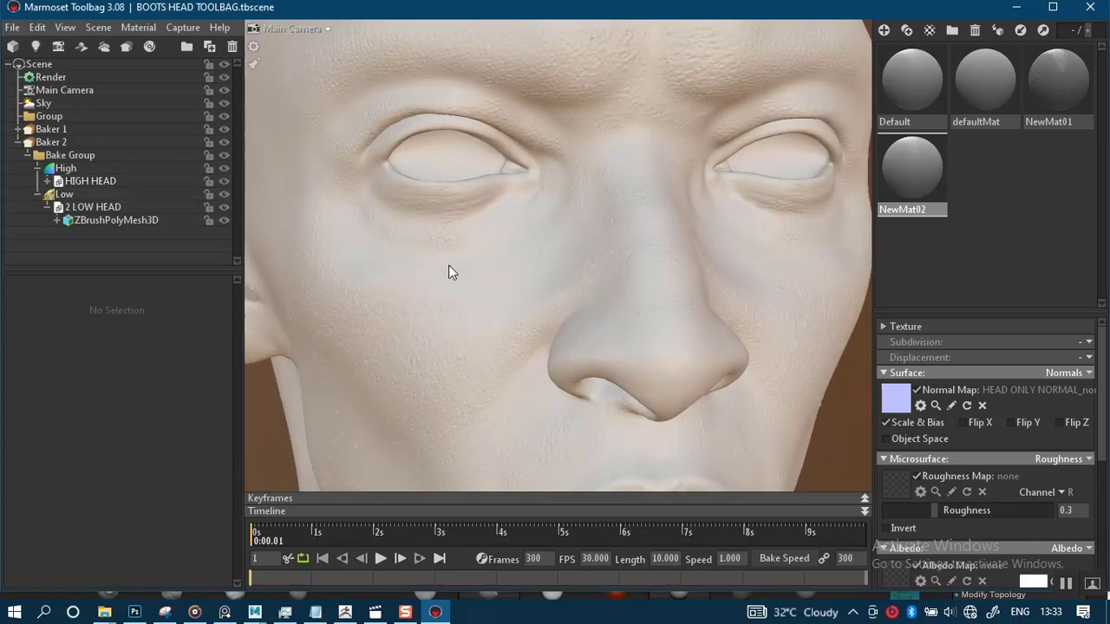
pyautogui.moveTo(464, 318); pyautogui.dragTo(252, 193)
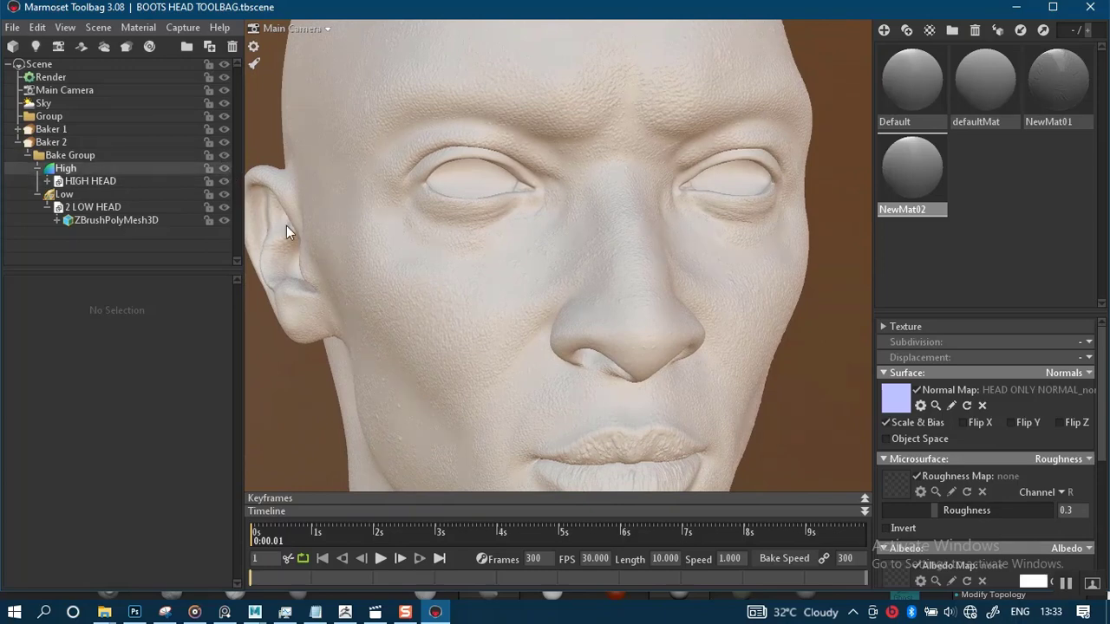
pyautogui.moveTo(405, 298)
pyautogui.mouseDown(button='right')
pyautogui.moveTo(393, 294)
pyautogui.moveTo(400, 311)
pyautogui.mouseUp(button='right')
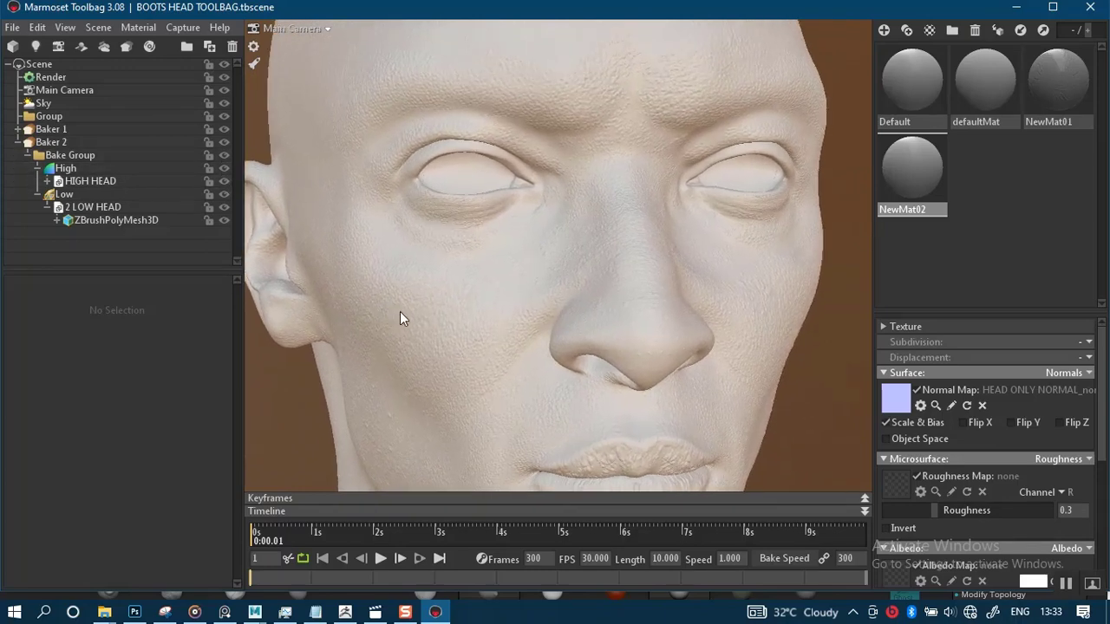
pyautogui.click(225, 169)
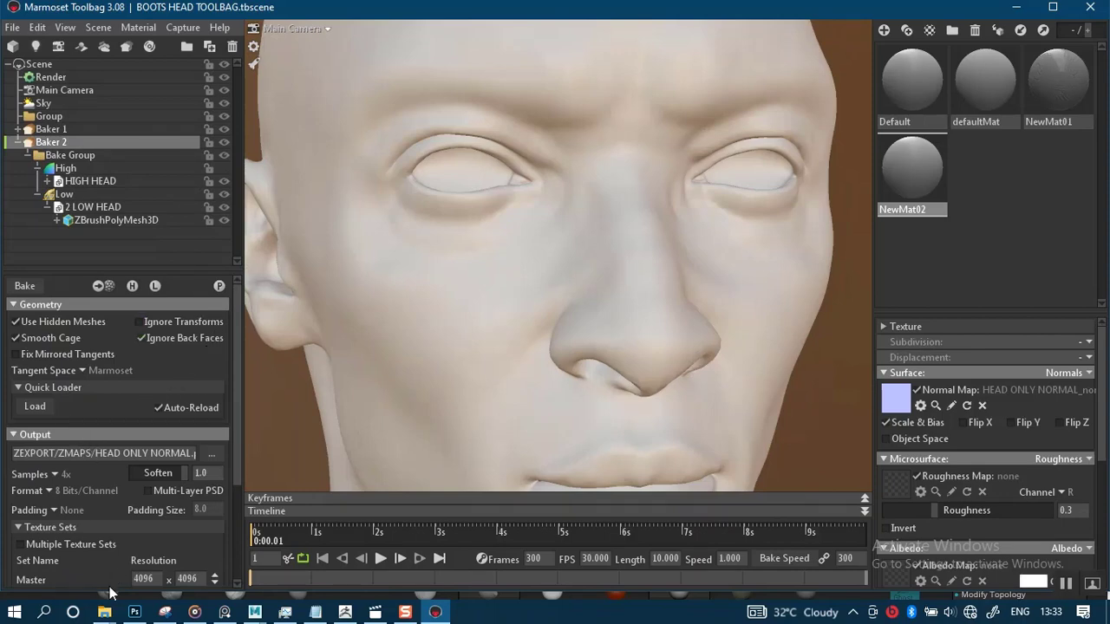
# Switch to File Explorer
pyautogui.moveTo(106, 612)
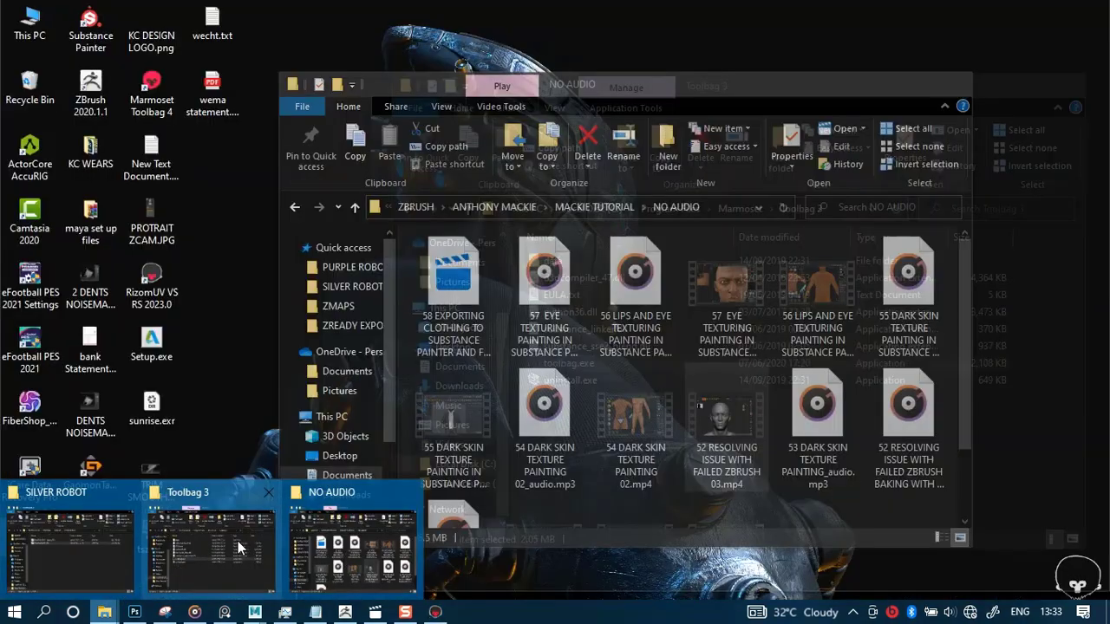
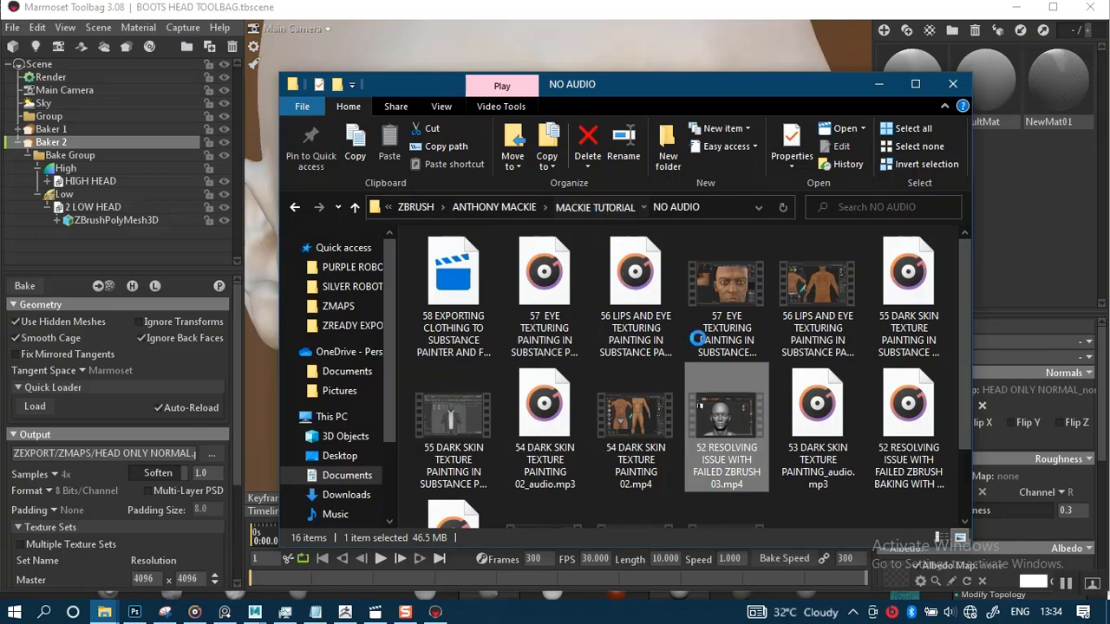
# Select Baker 2 and bake its outputs with the current settings
pyautogui.click(1066, 584)
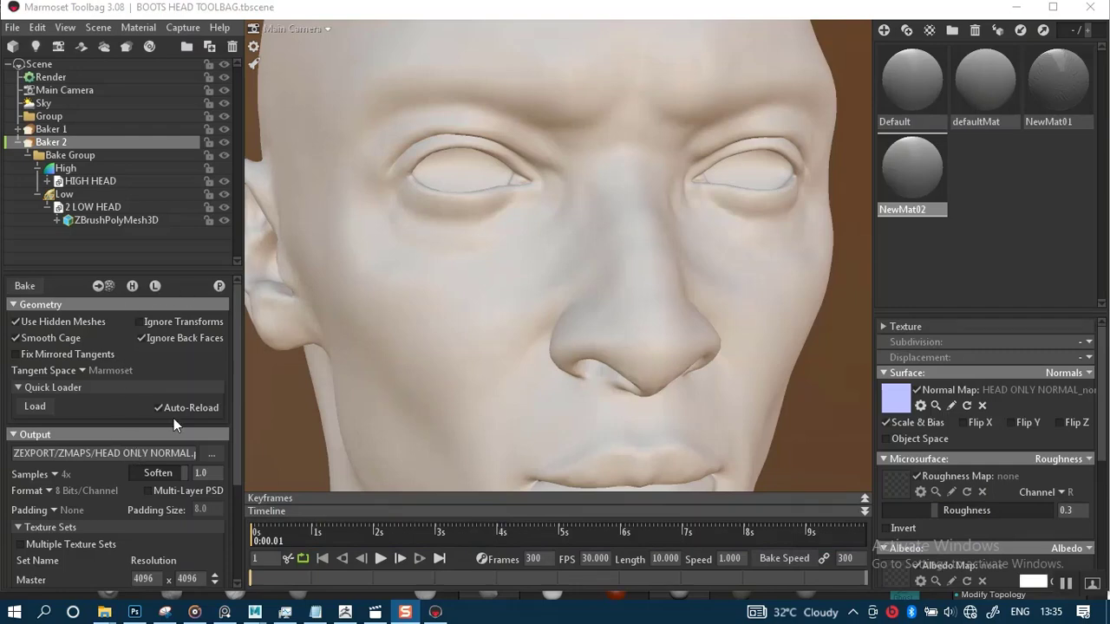
pyautogui.click(268, 395)
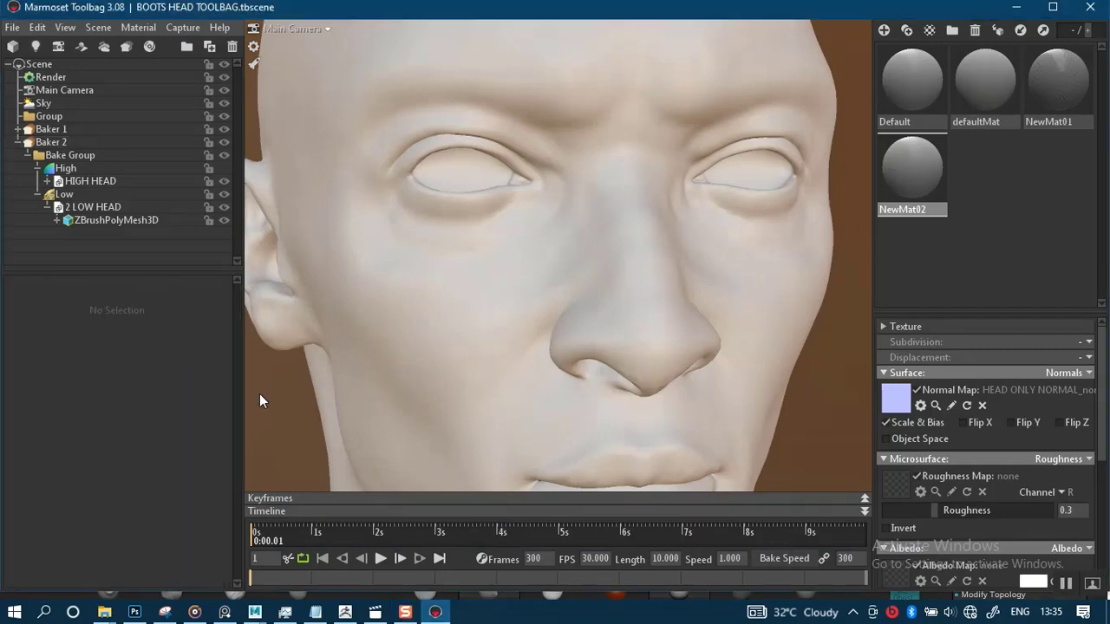
pyautogui.click(49, 141)
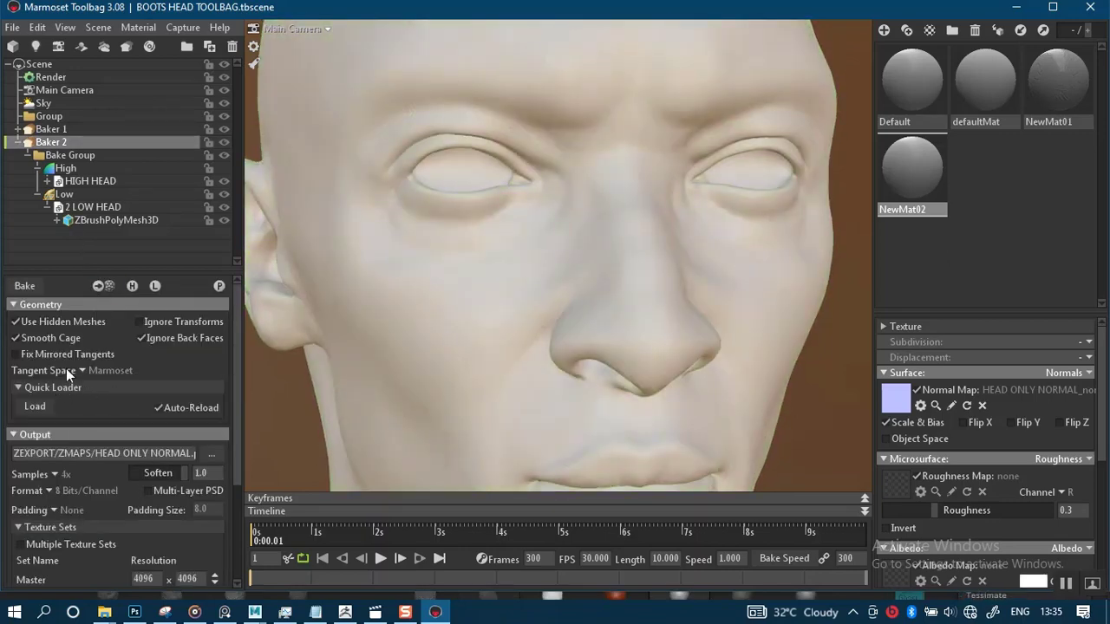
pyautogui.scroll(-3, 84, 382)
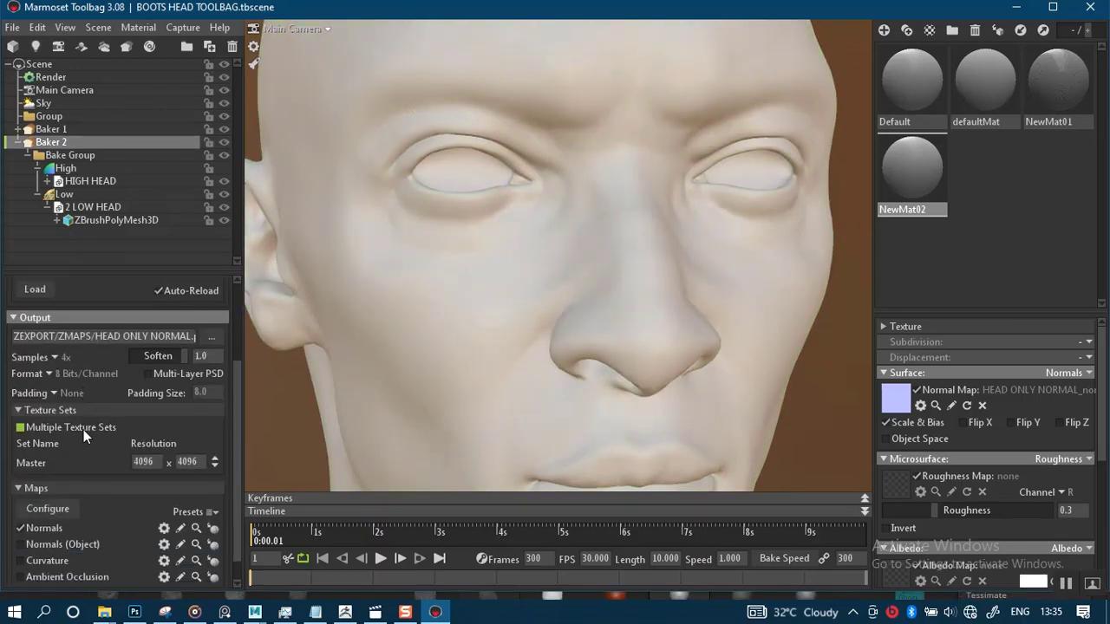
pyautogui.scroll(2, 157, 419)
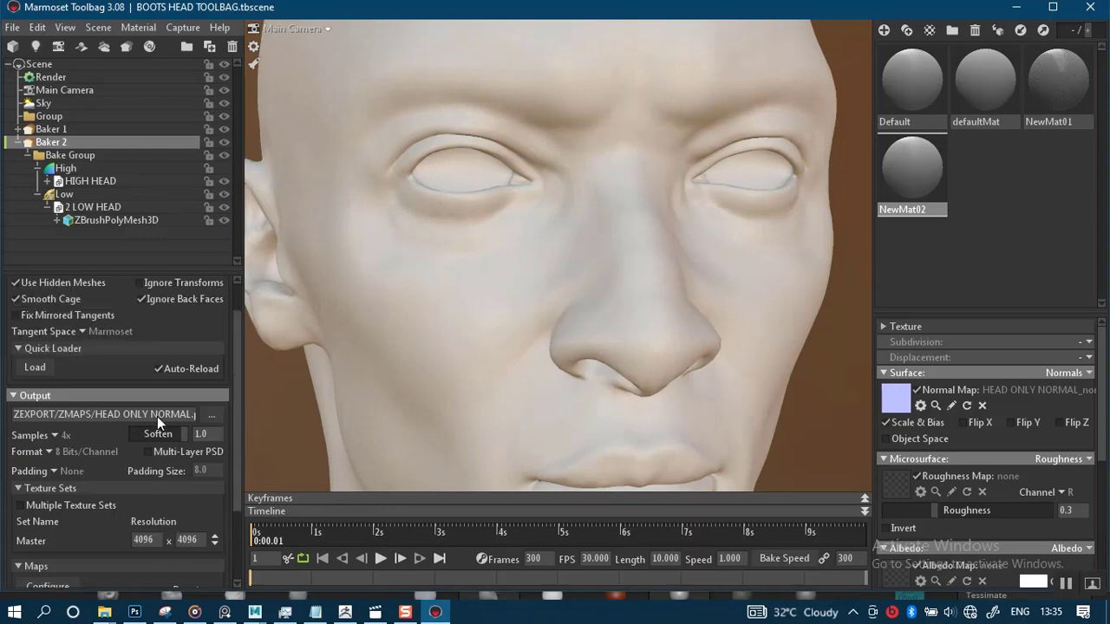
pyautogui.scroll(1, 62, 440)
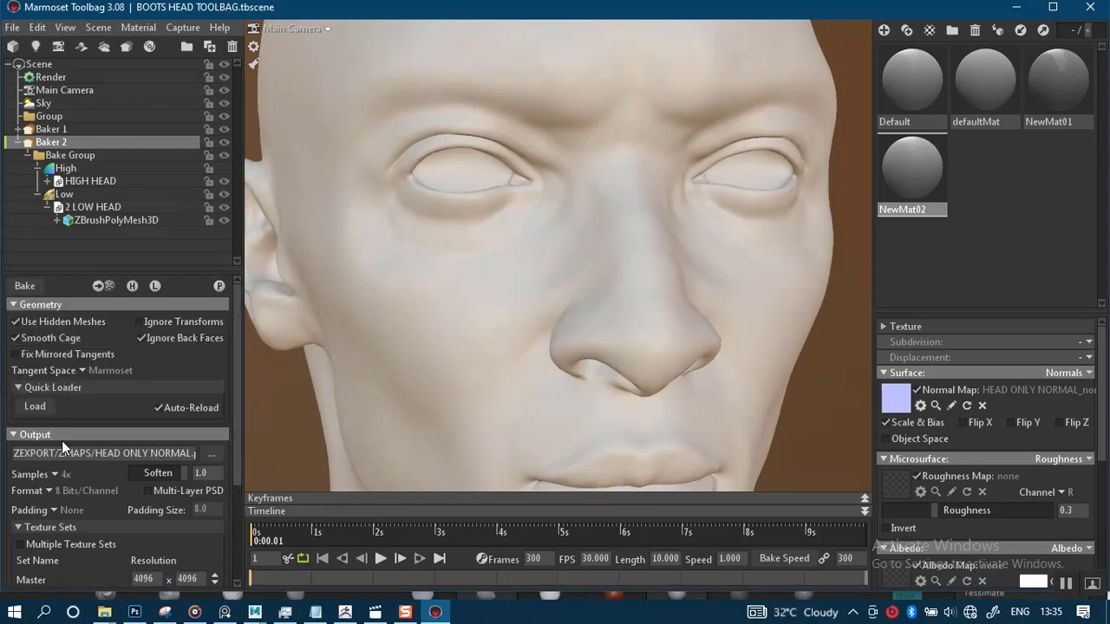
pyautogui.click(35, 285)
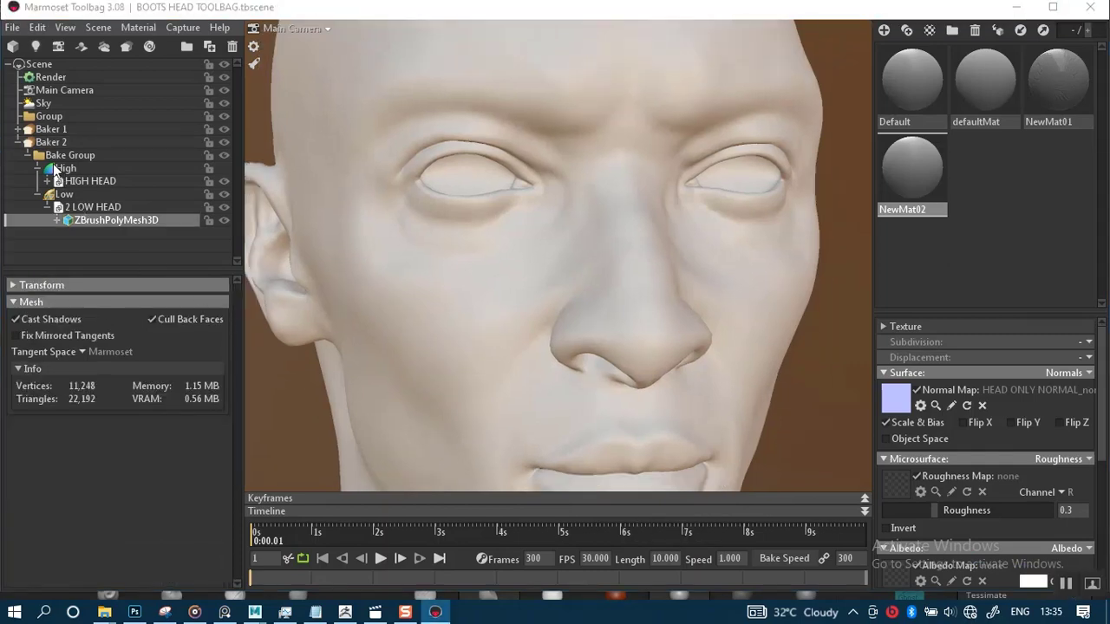
# Preview Baker 2's bake outputs on the low-poly head
pyautogui.click(28, 144)
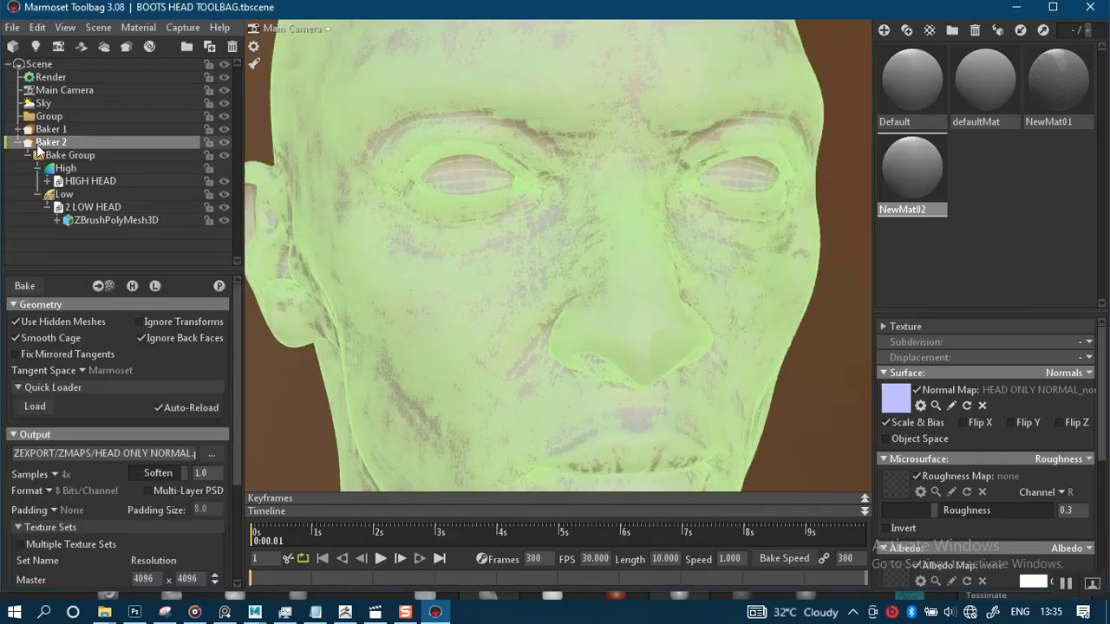
pyautogui.click(218, 287)
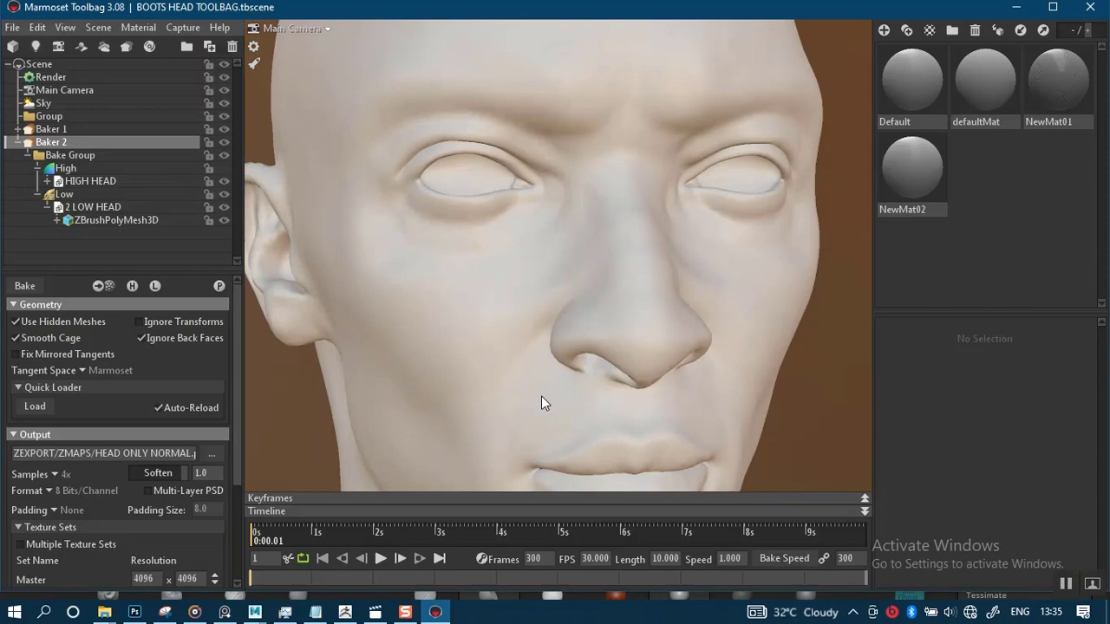
pyautogui.keyDown('alt'); pyautogui.moveTo(562, 322); pyautogui.dragTo(576, 385, button='right'); pyautogui.keyUp('alt')
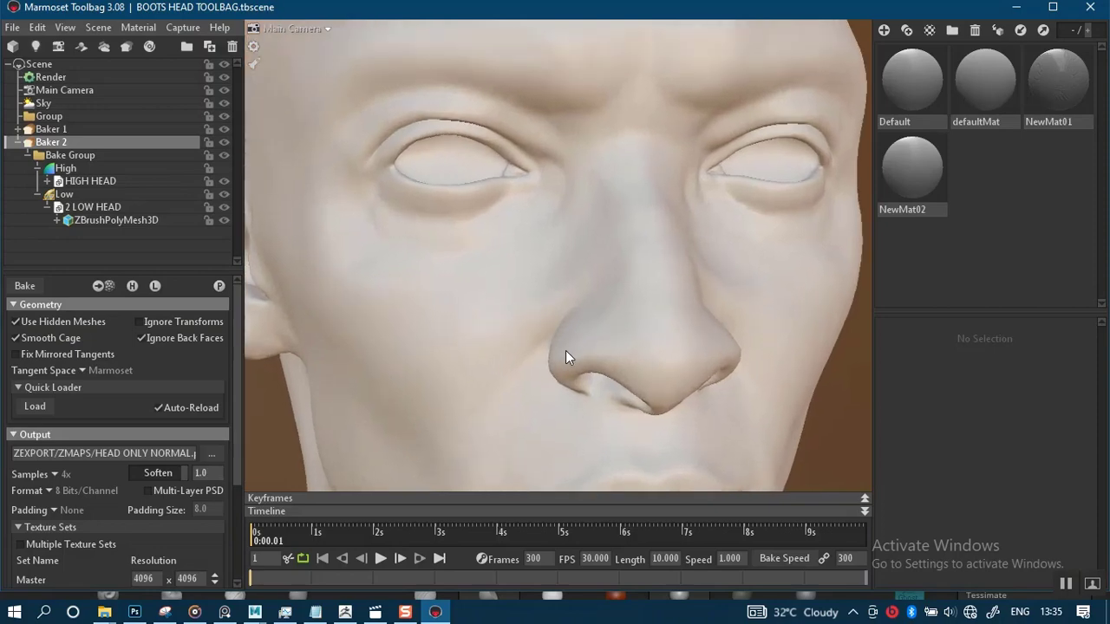
pyautogui.moveTo(584, 350); pyautogui.dragTo(558, 342)
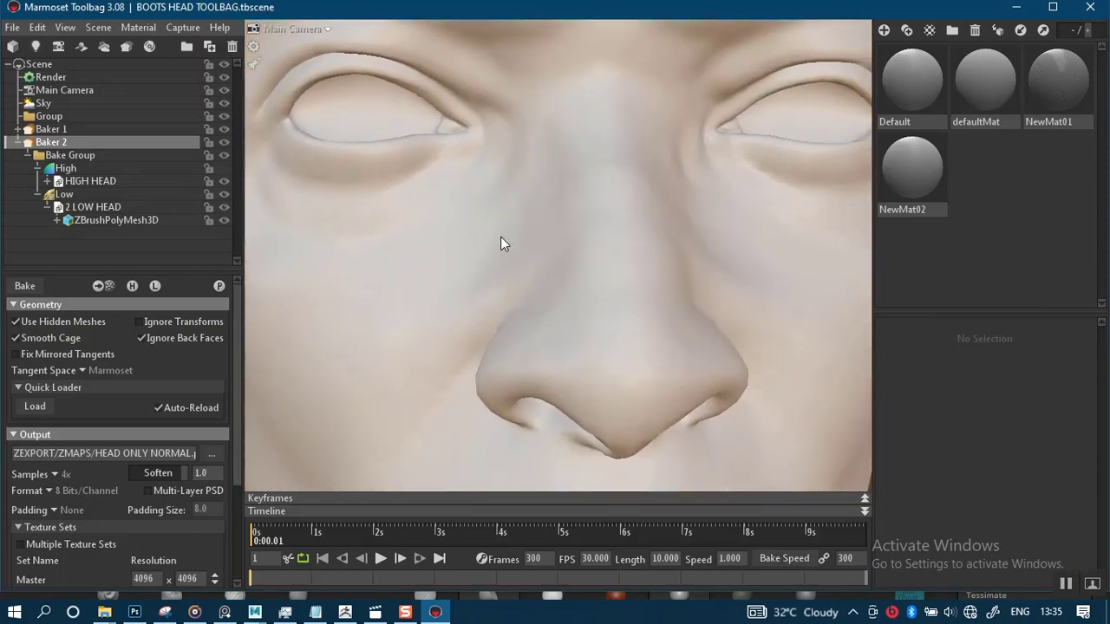
pyautogui.press('f')
pyautogui.click(593, 324)
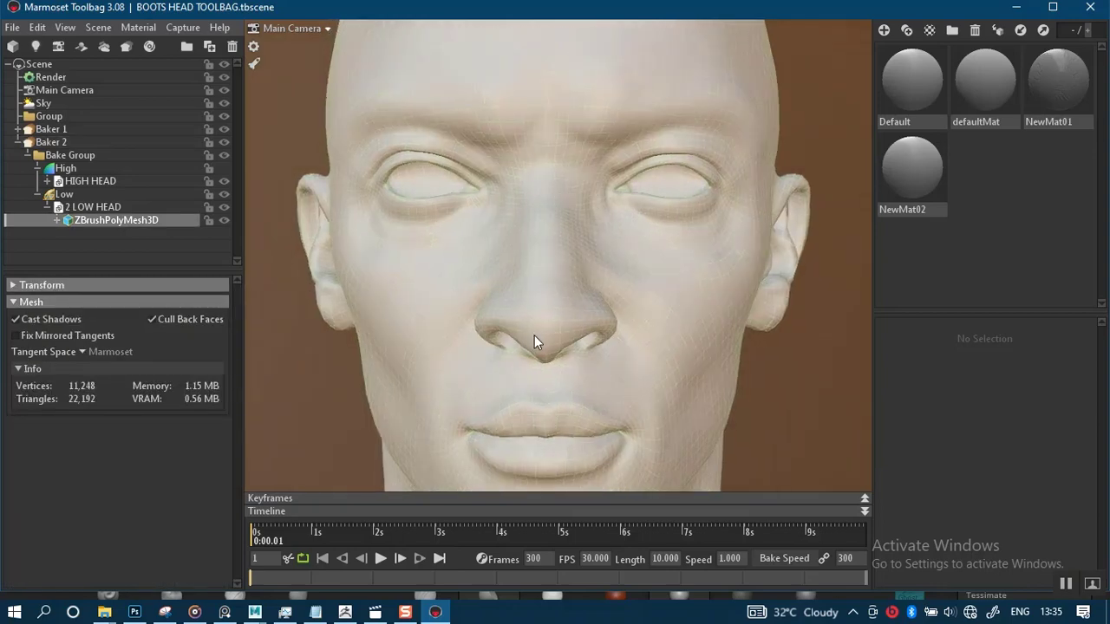
pyautogui.keyDown('alt'); pyautogui.moveTo(497, 344); pyautogui.dragTo(549, 434, button='right'); pyautogui.keyUp('alt')
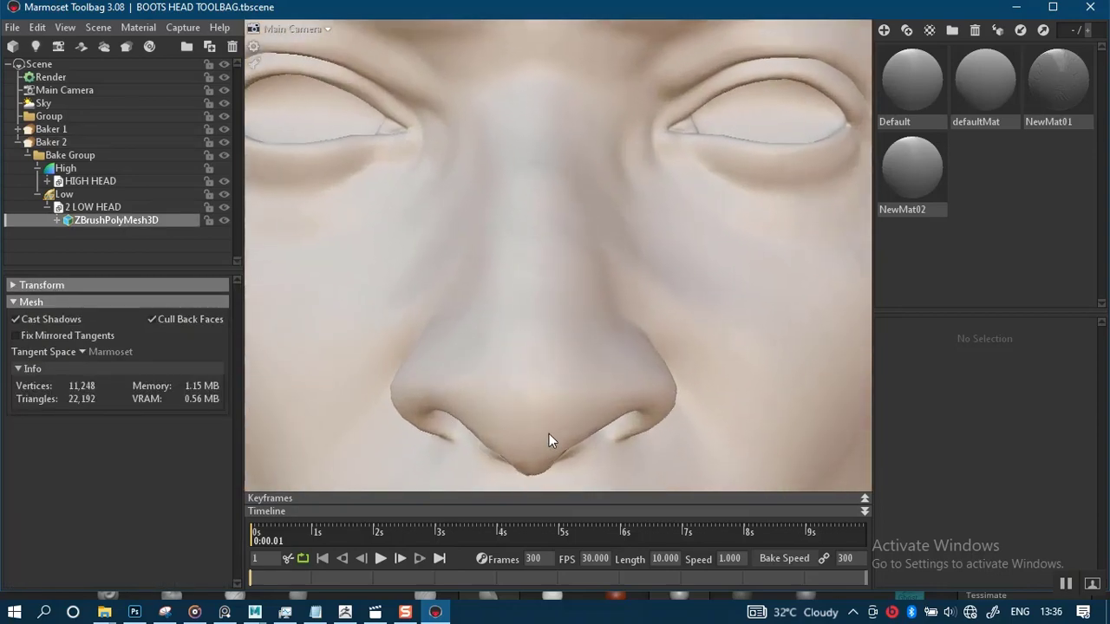
pyautogui.press('f')
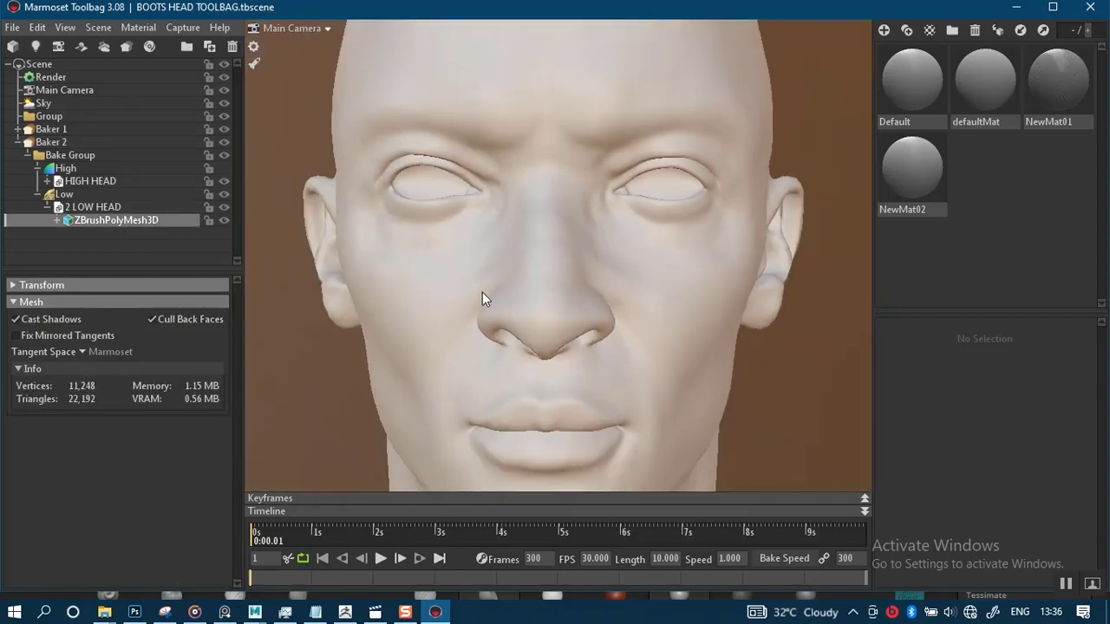
# Examine the previewed detail around the face, nose, neck and eyes by orbiting and zooming
pyautogui.moveTo(482, 293); pyautogui.dragTo(567, 294)
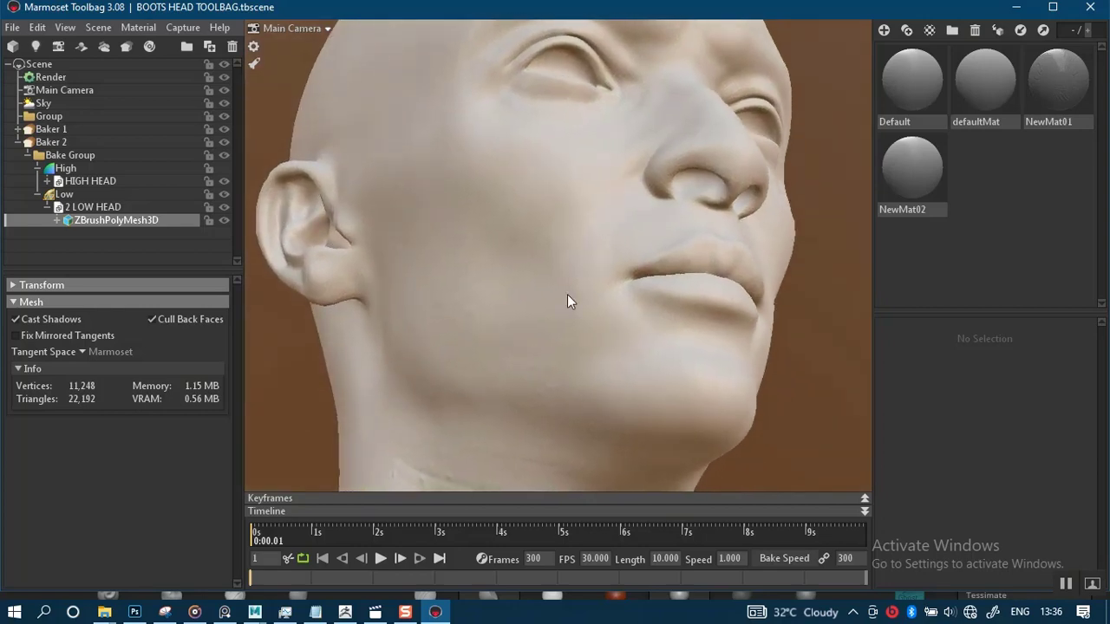
pyautogui.moveTo(523, 337); pyautogui.dragTo(539, 162, button='middle')
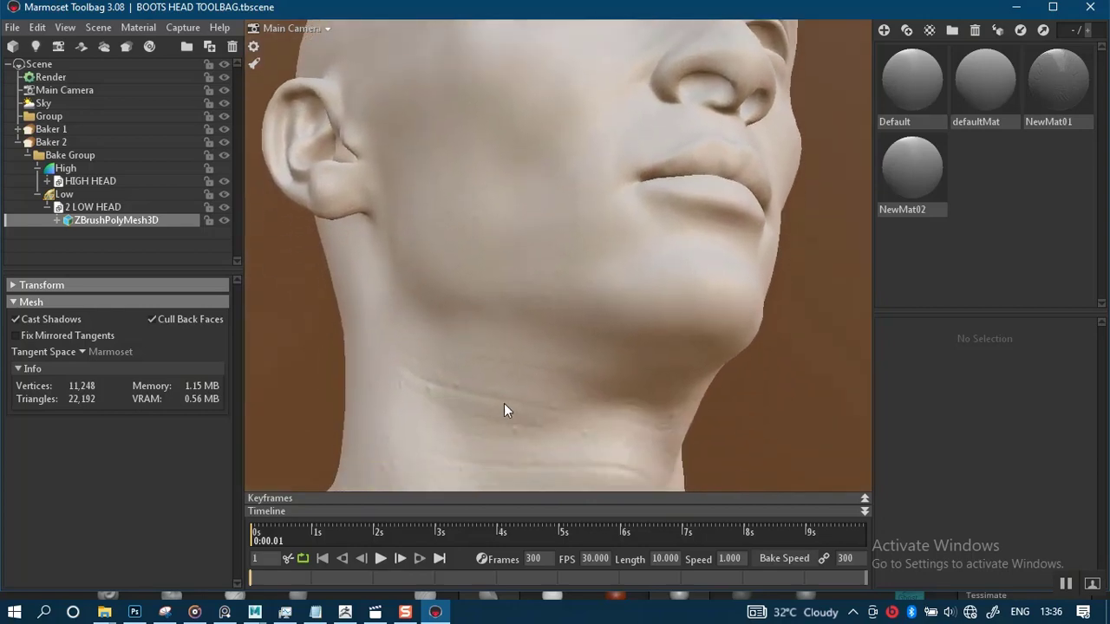
pyautogui.moveTo(503, 404); pyautogui.dragTo(536, 248)
pyautogui.moveTo(544, 444); pyautogui.dragTo(499, 248)
pyautogui.moveTo(499, 248); pyautogui.dragTo(517, 311, button='right')
pyautogui.moveTo(521, 352)
pyautogui.mouseDown()
pyautogui.moveTo(550, 292)
pyautogui.moveTo(529, 356)
pyautogui.moveTo(482, 408)
pyautogui.mouseUp()
pyautogui.moveTo(610, 243); pyautogui.dragTo(594, 425, button='middle')
pyautogui.moveTo(618, 198); pyautogui.dragTo(620, 303, button='right')
pyautogui.moveTo(587, 243); pyautogui.dragTo(571, 151, button='right')
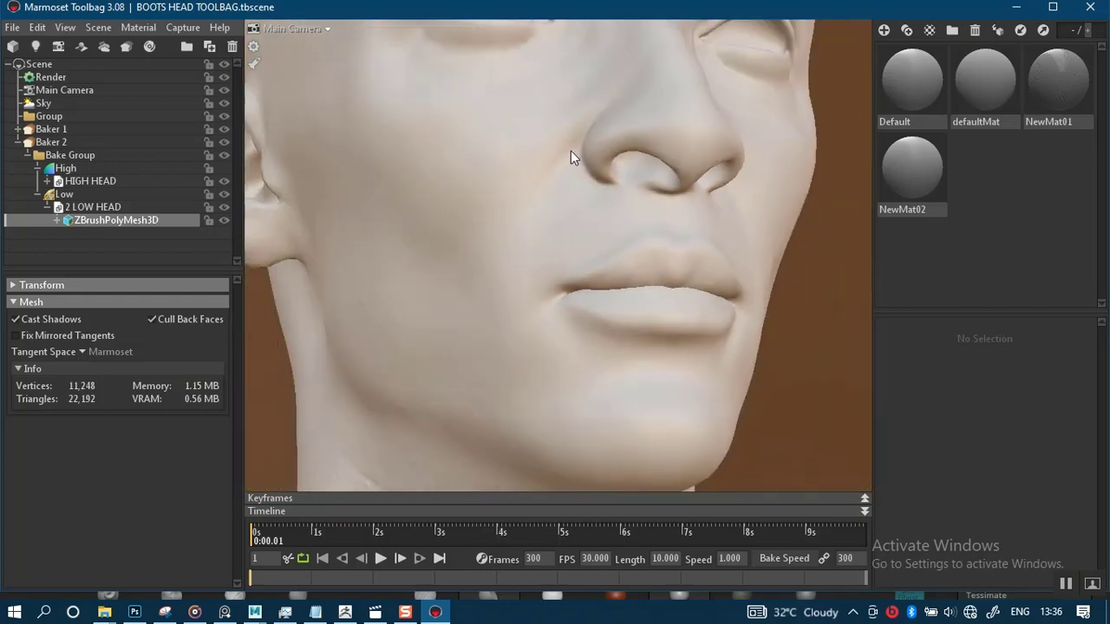
pyautogui.moveTo(554, 228); pyautogui.dragTo(493, 268)
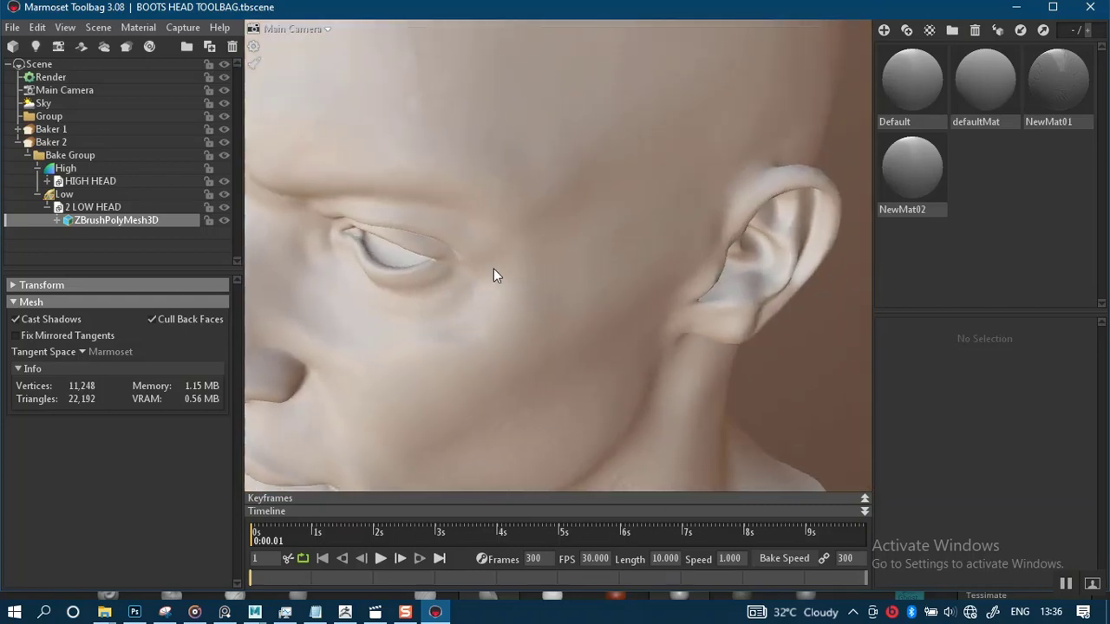
pyautogui.moveTo(551, 320); pyautogui.dragTo(611, 386, button='middle')
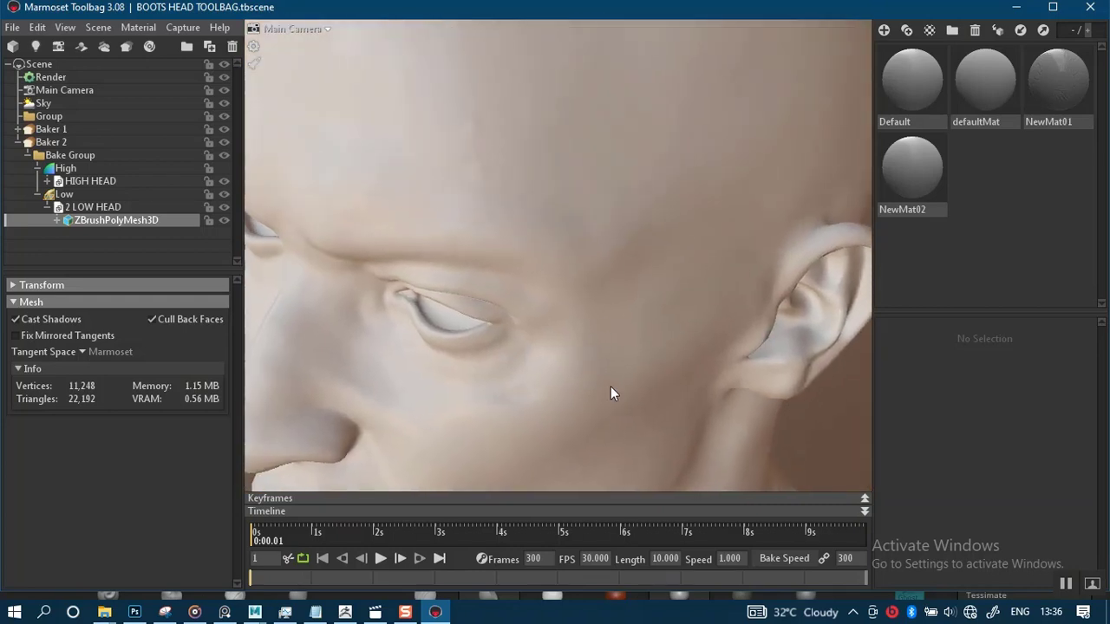
pyautogui.moveTo(494, 276); pyautogui.dragTo(458, 267, button='right')
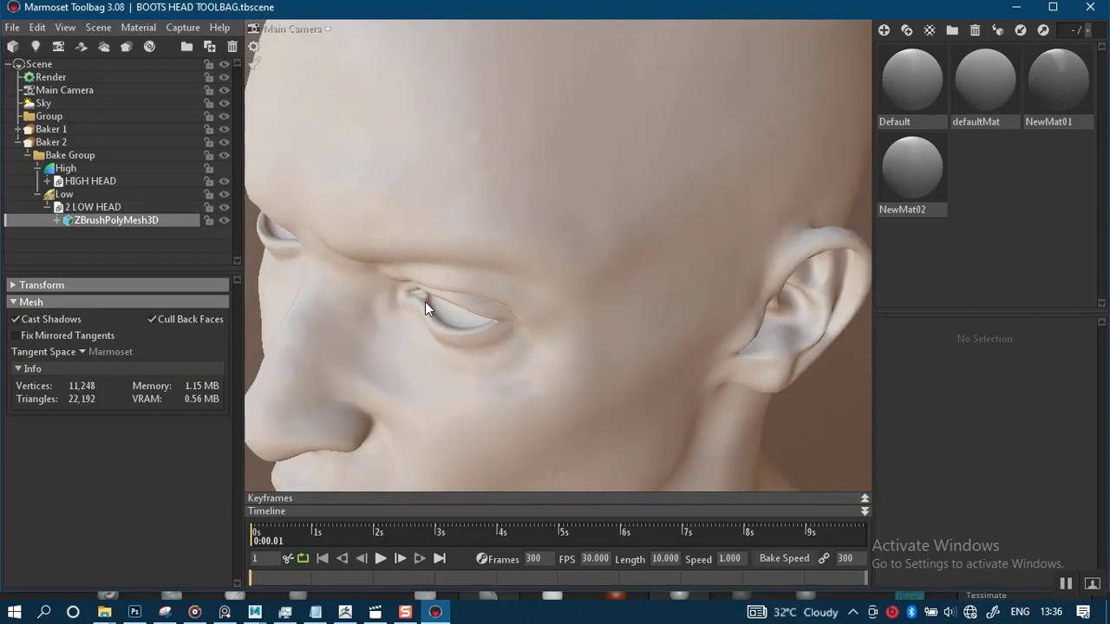
pyautogui.moveTo(402, 300); pyautogui.dragTo(594, 229)
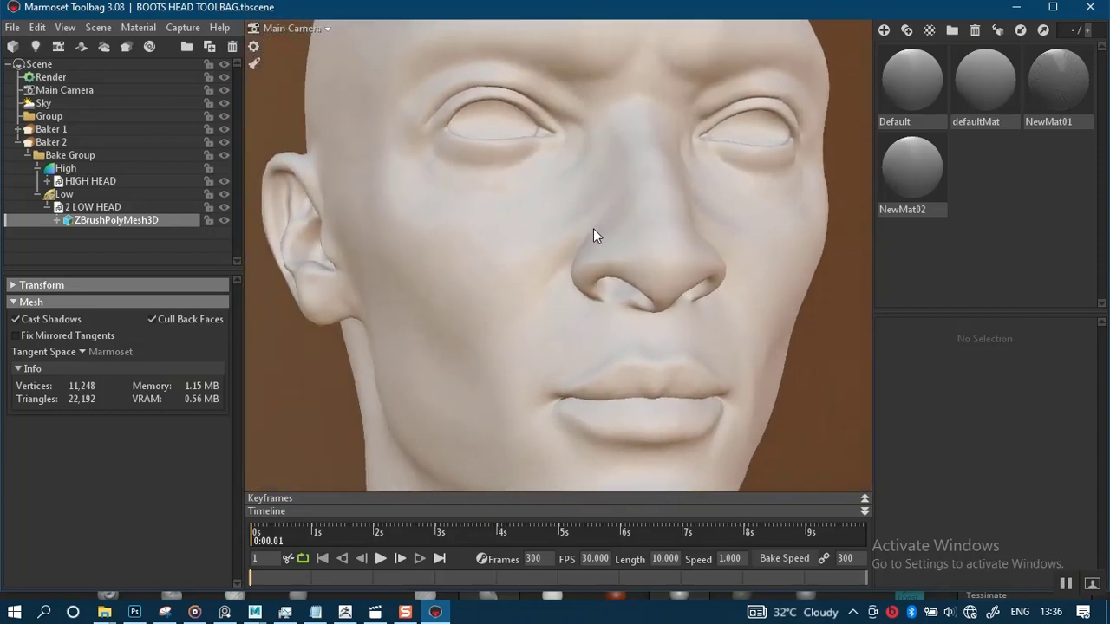
# Set Baker 2's output to 16x samples, Soften 0.0 and 8192 x 8192 resolution
pyautogui.click(30, 156)
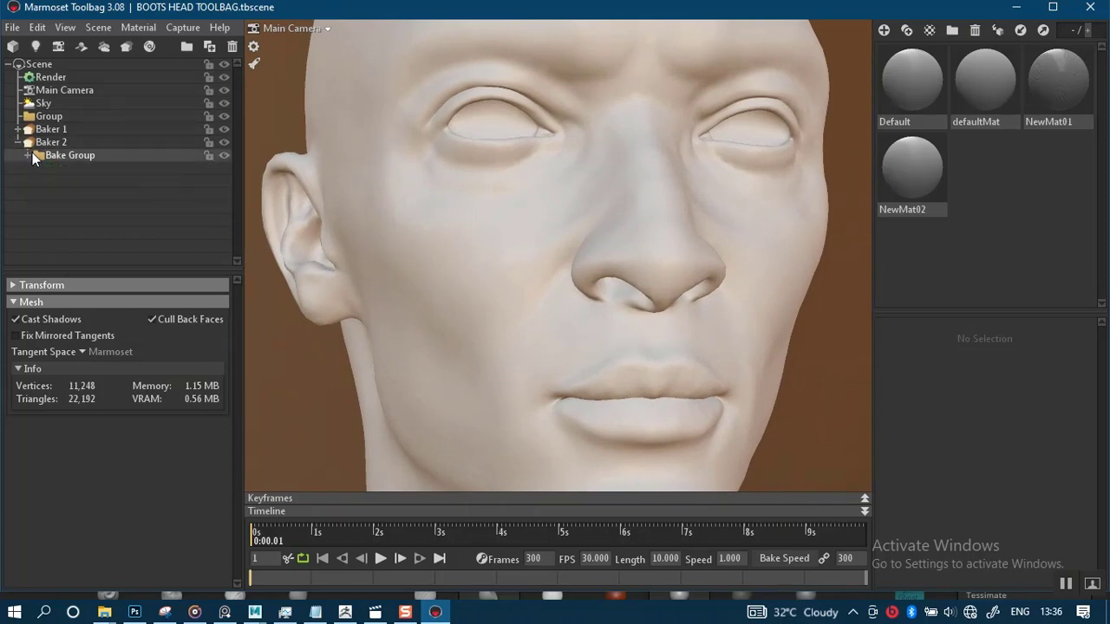
pyautogui.click(62, 142)
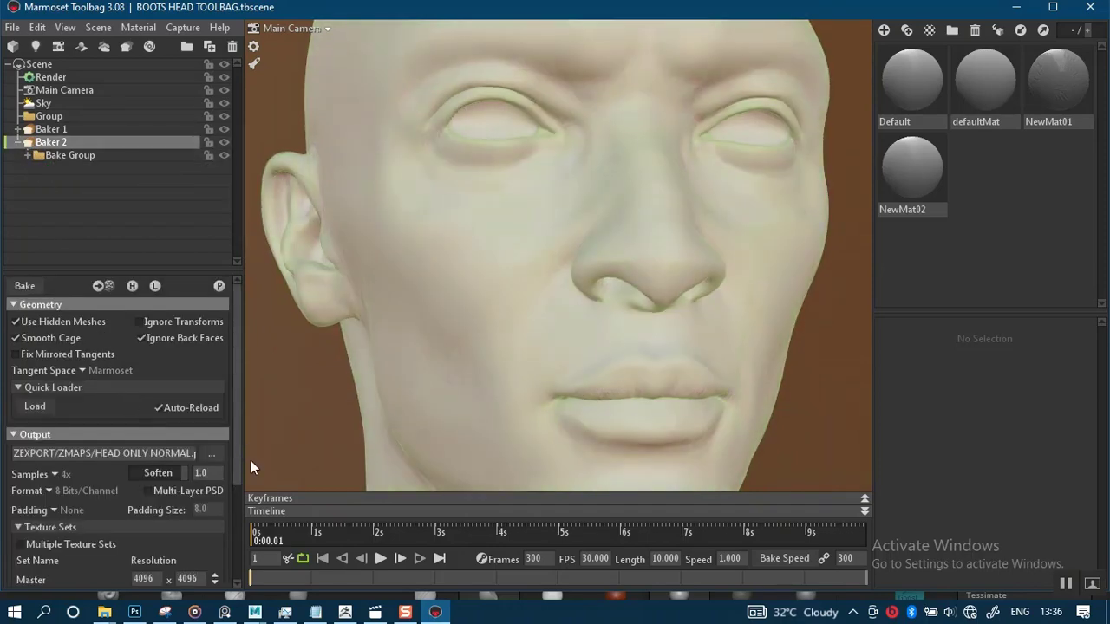
pyautogui.moveTo(236, 467); pyautogui.dragTo(236, 530)
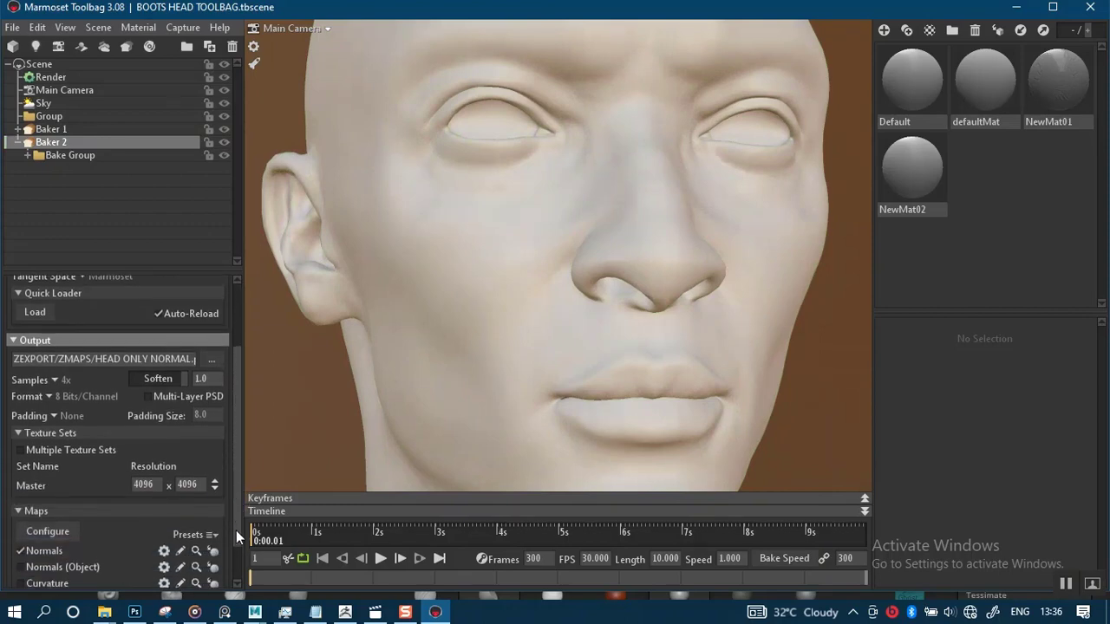
pyautogui.click(55, 358)
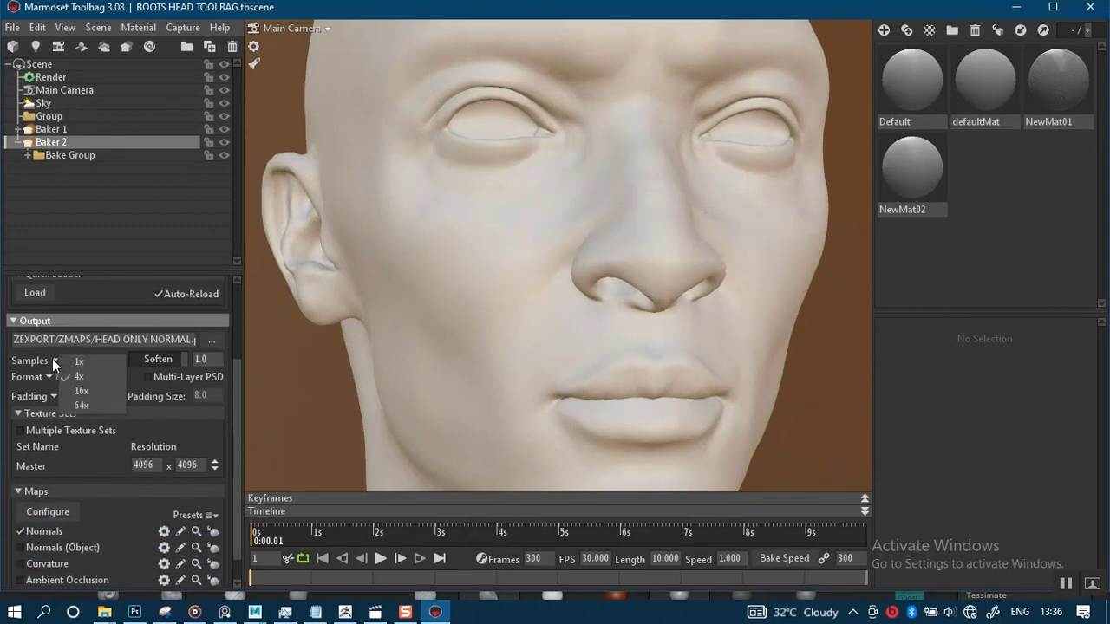
pyautogui.click(83, 392)
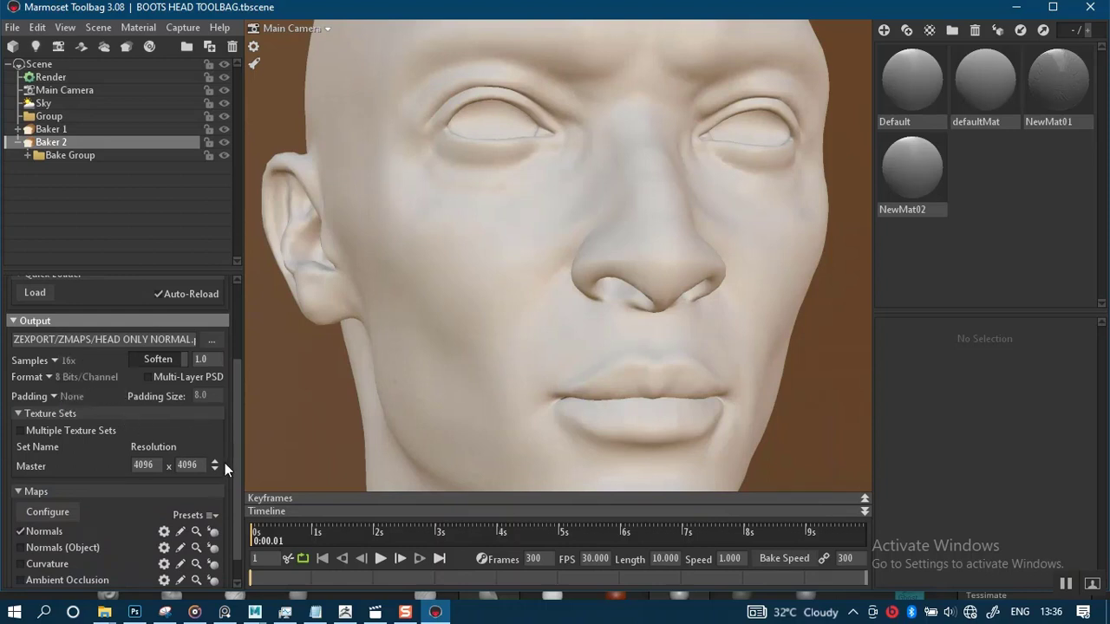
pyautogui.moveTo(234, 479); pyautogui.dragTo(237, 428)
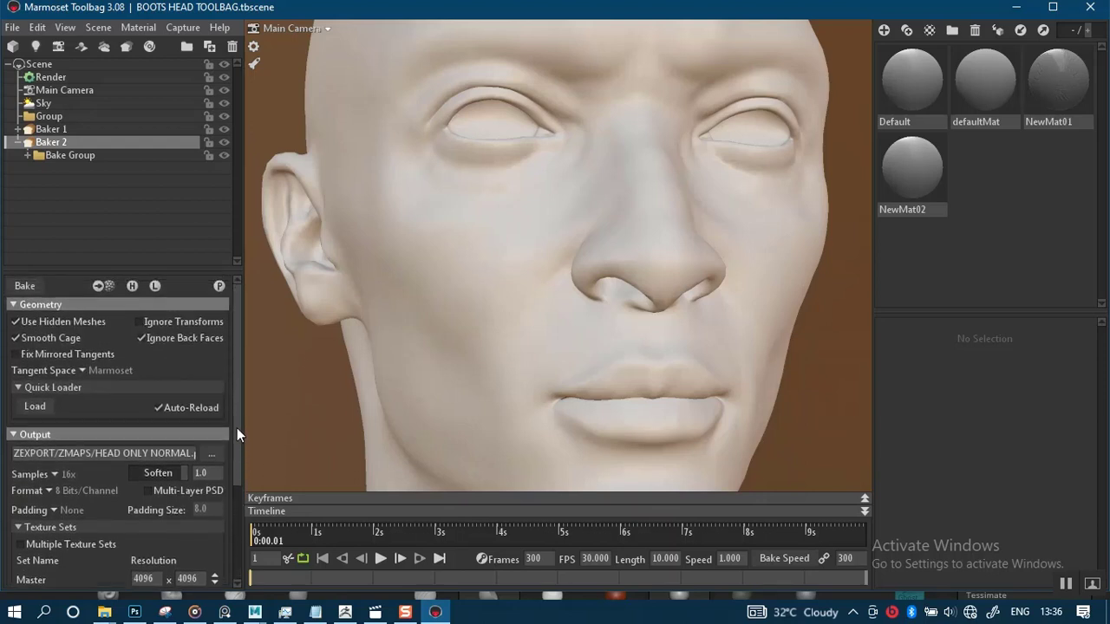
pyautogui.moveTo(183, 473); pyautogui.dragTo(130, 473)
pyautogui.moveTo(235, 469); pyautogui.dragTo(211, 451)
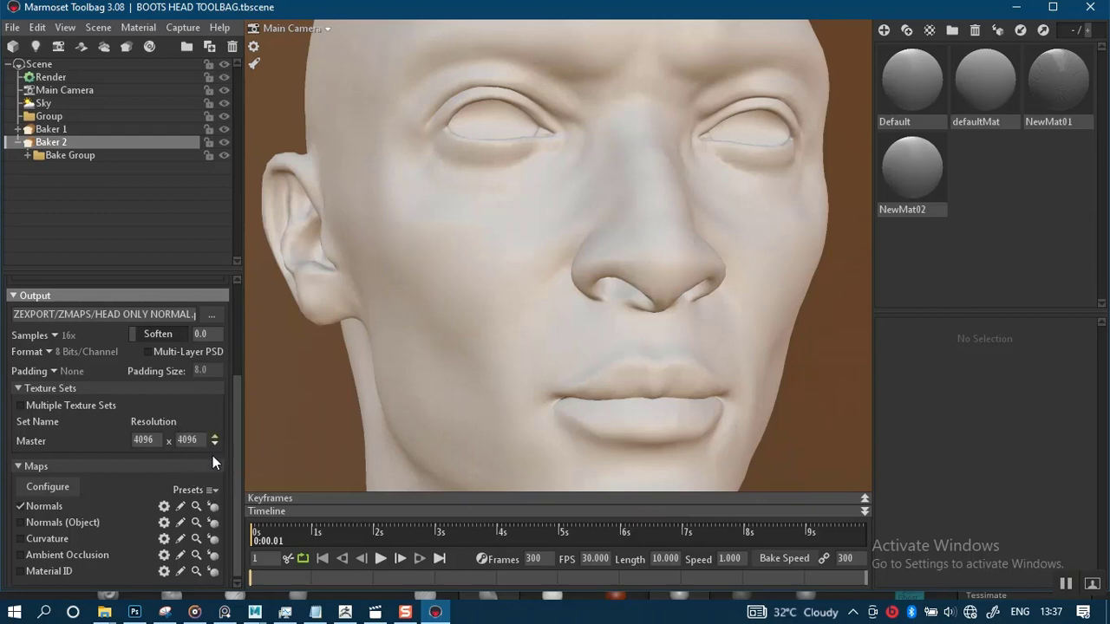
pyautogui.click(213, 437)
# Examine the detail across the lips, chin, neck and cheek by orbiting and zooming
pyautogui.moveTo(531, 358); pyautogui.dragTo(579, 248, button='middle')
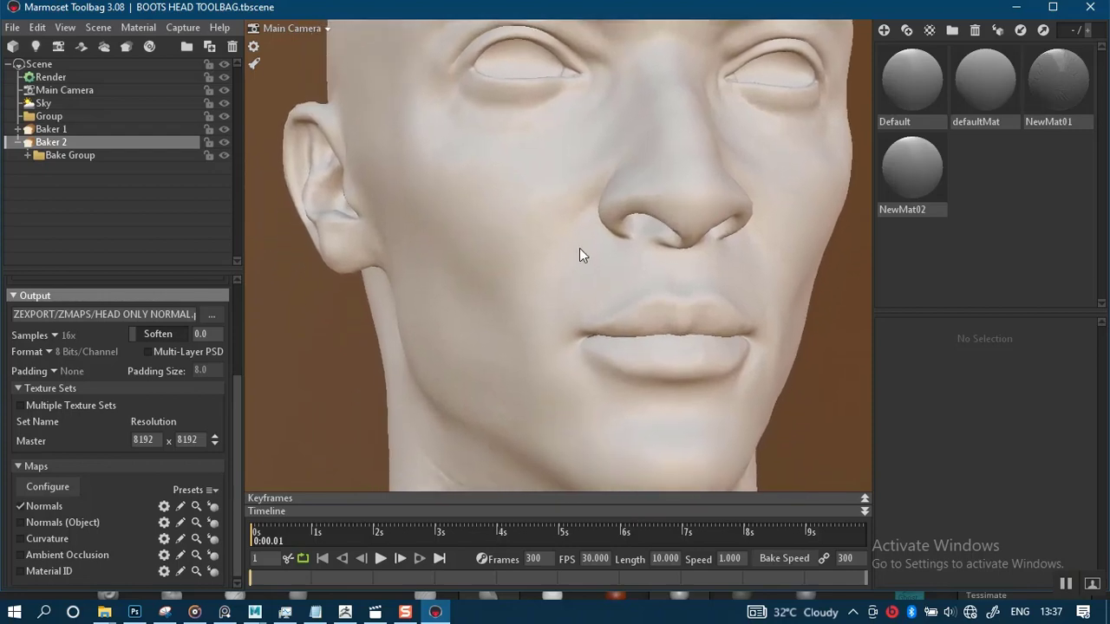
pyautogui.moveTo(567, 313); pyautogui.dragTo(555, 214, button='middle')
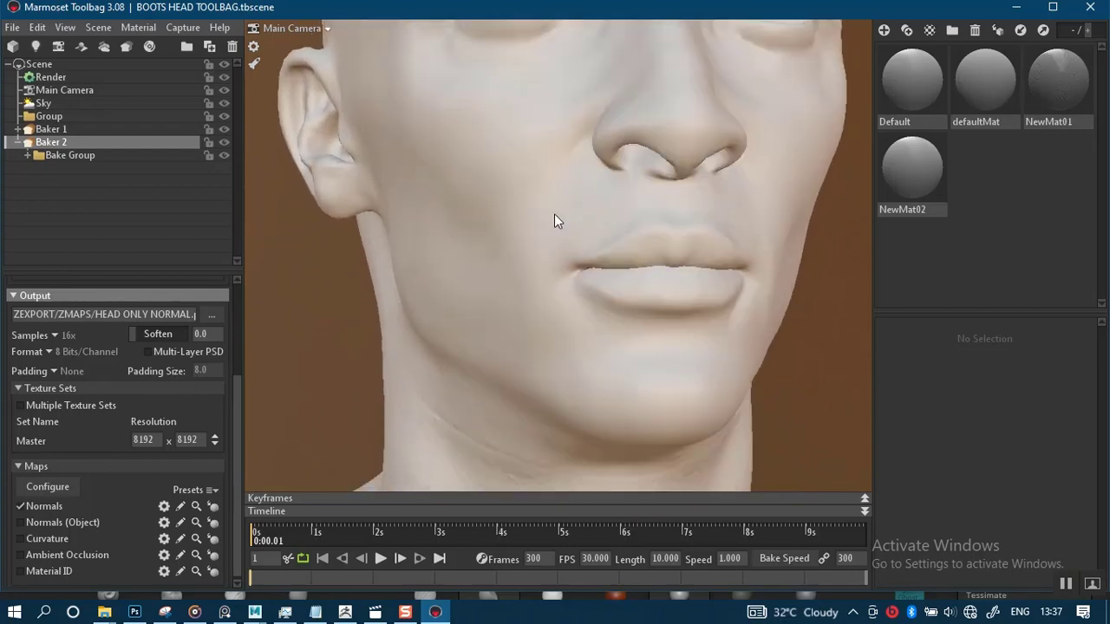
pyautogui.moveTo(555, 347); pyautogui.dragTo(555, 302, button='middle')
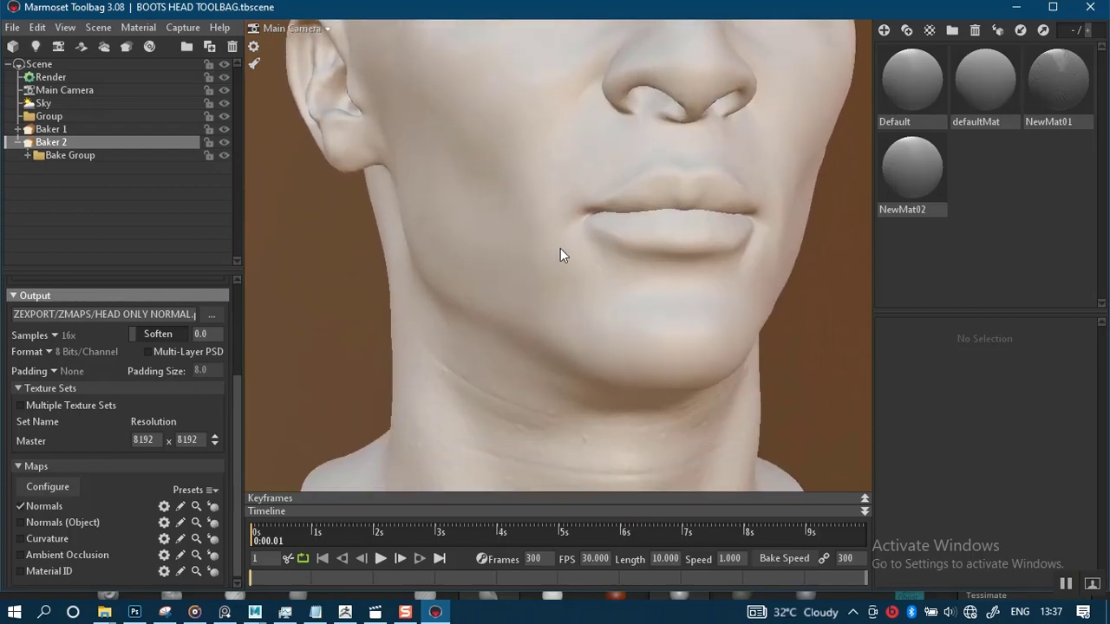
pyautogui.scroll(-3, 524, 287)
pyautogui.moveTo(577, 362); pyautogui.dragTo(562, 255, button='middle')
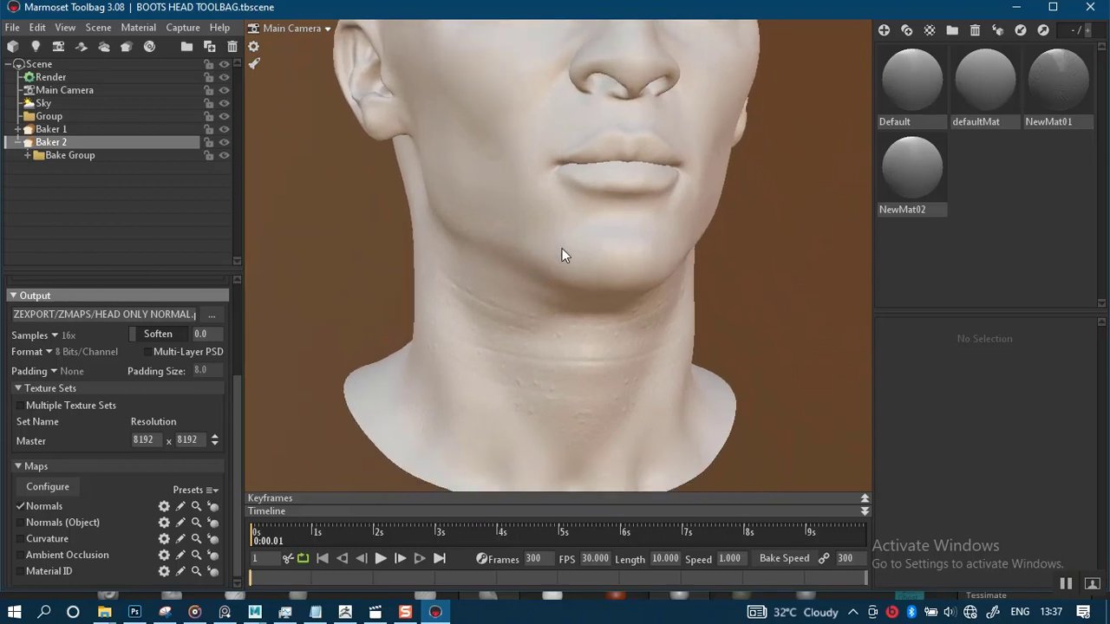
pyautogui.moveTo(552, 260); pyautogui.dragTo(499, 270)
pyautogui.moveTo(568, 329); pyautogui.dragTo(564, 438, button='middle')
pyautogui.scroll(5, 592, 346)
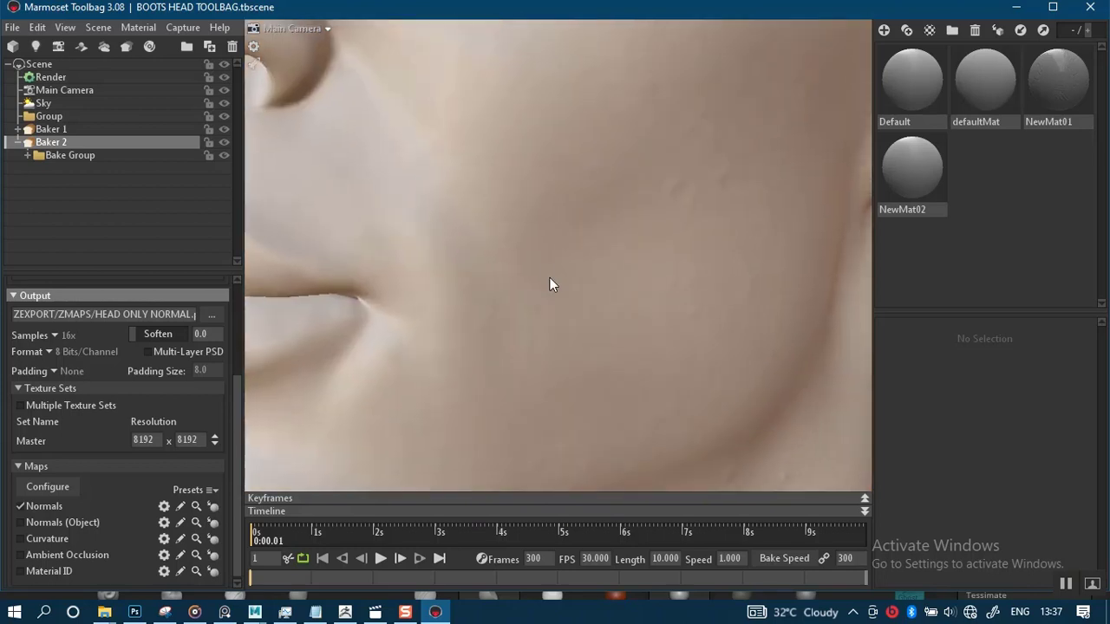
pyautogui.moveTo(550, 285); pyautogui.dragTo(575, 390, button='middle')
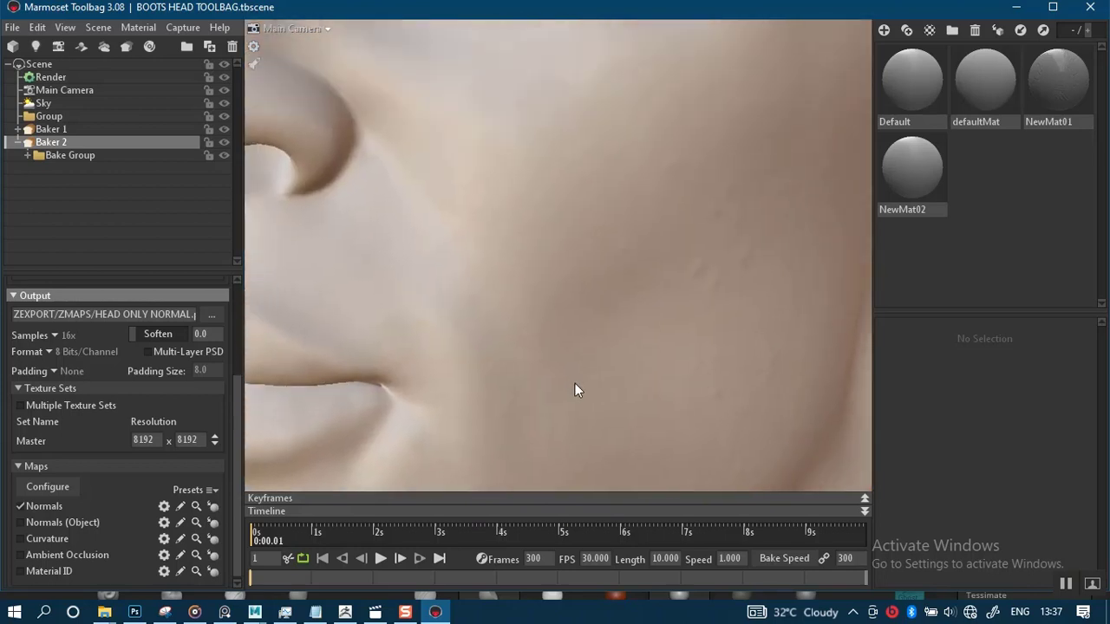
pyautogui.moveTo(504, 257); pyautogui.dragTo(311, 338)
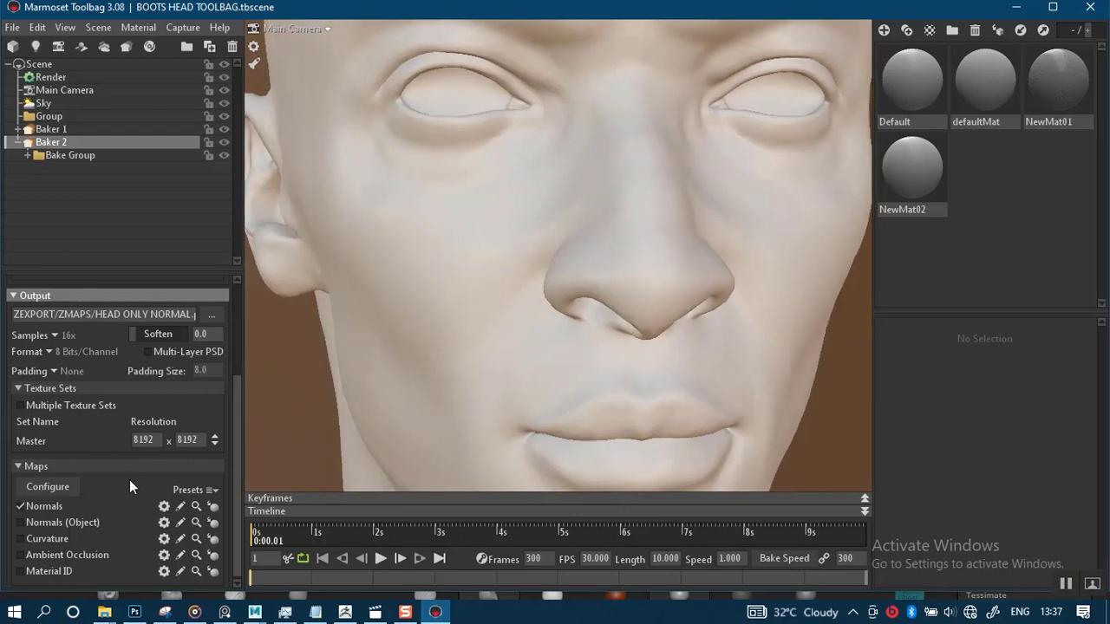
# Bake the normal map again with the new output settings
pyautogui.scroll(2, 130, 480)
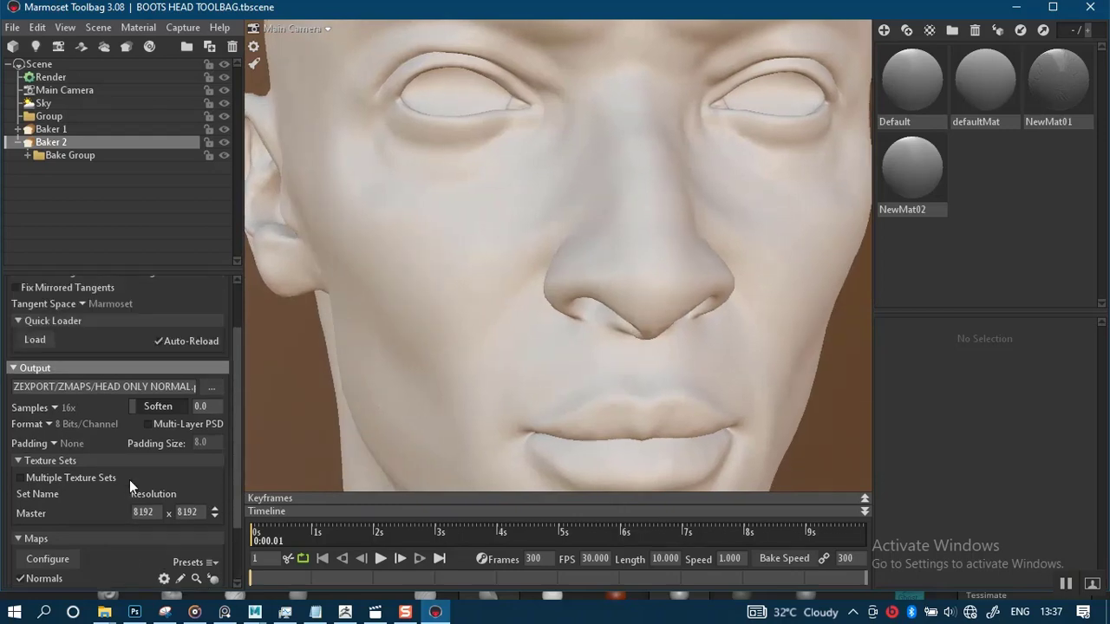
pyautogui.scroll(2, 137, 415)
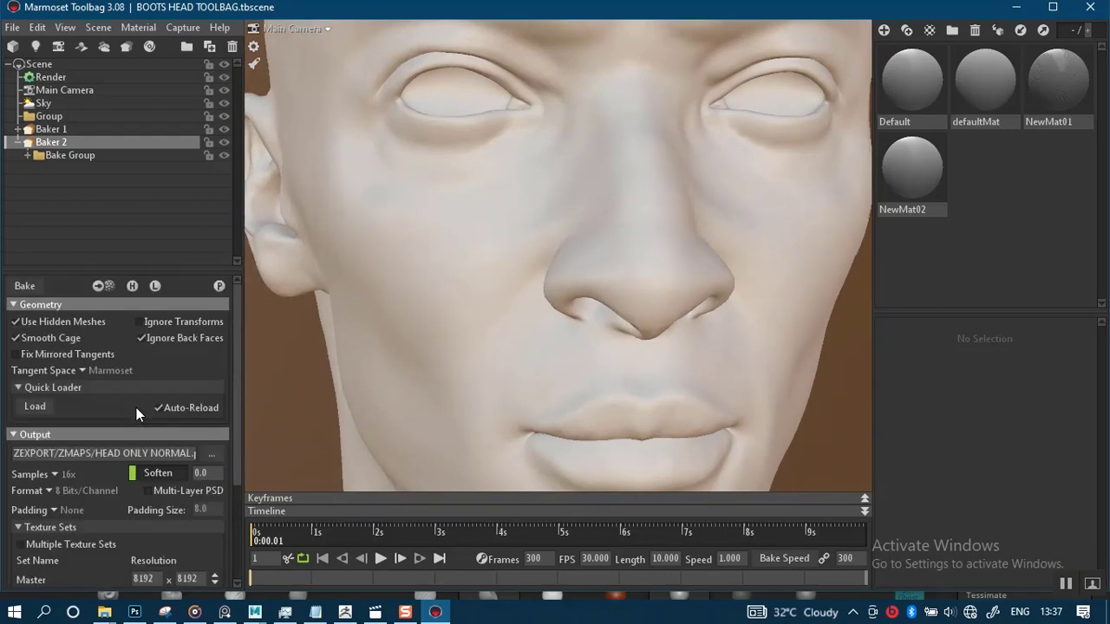
pyautogui.click(25, 289)
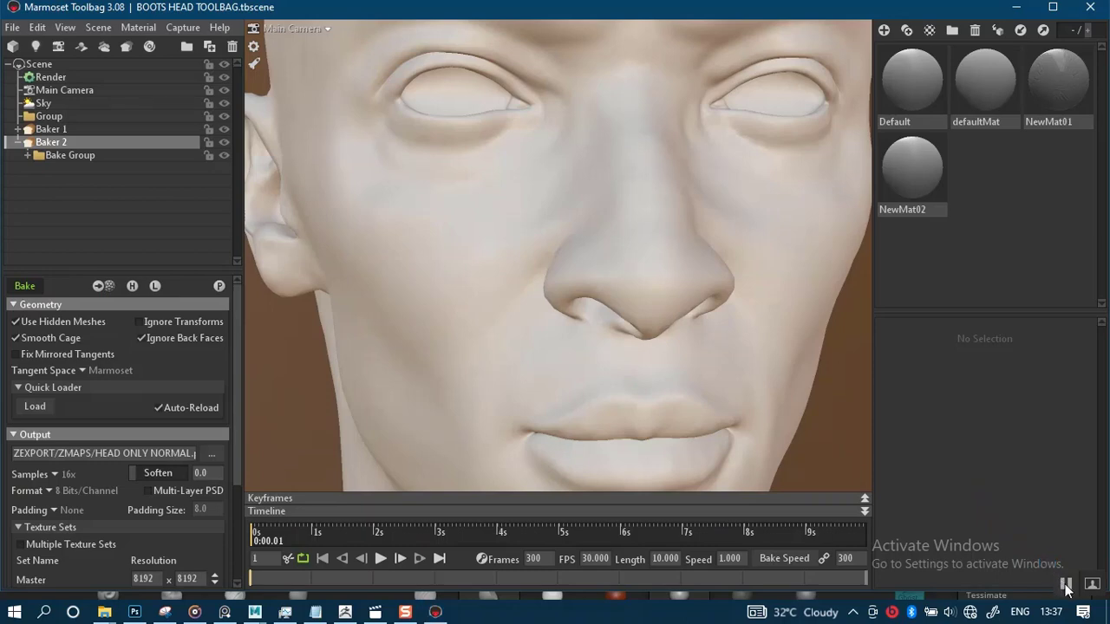
pyautogui.click(1066, 585)
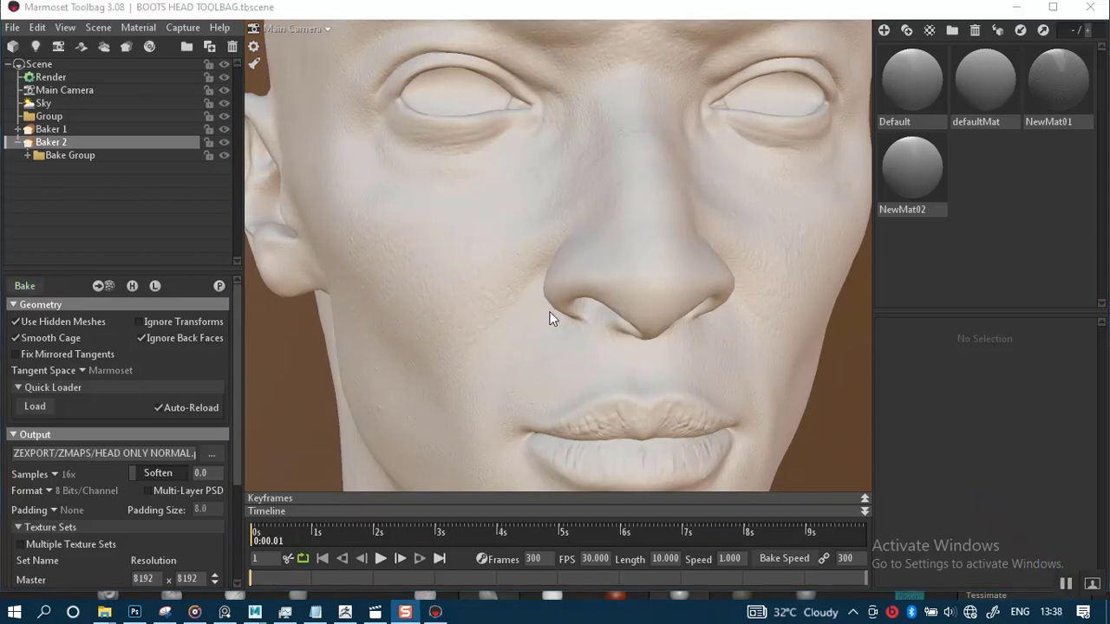
pyautogui.click(539, 283)
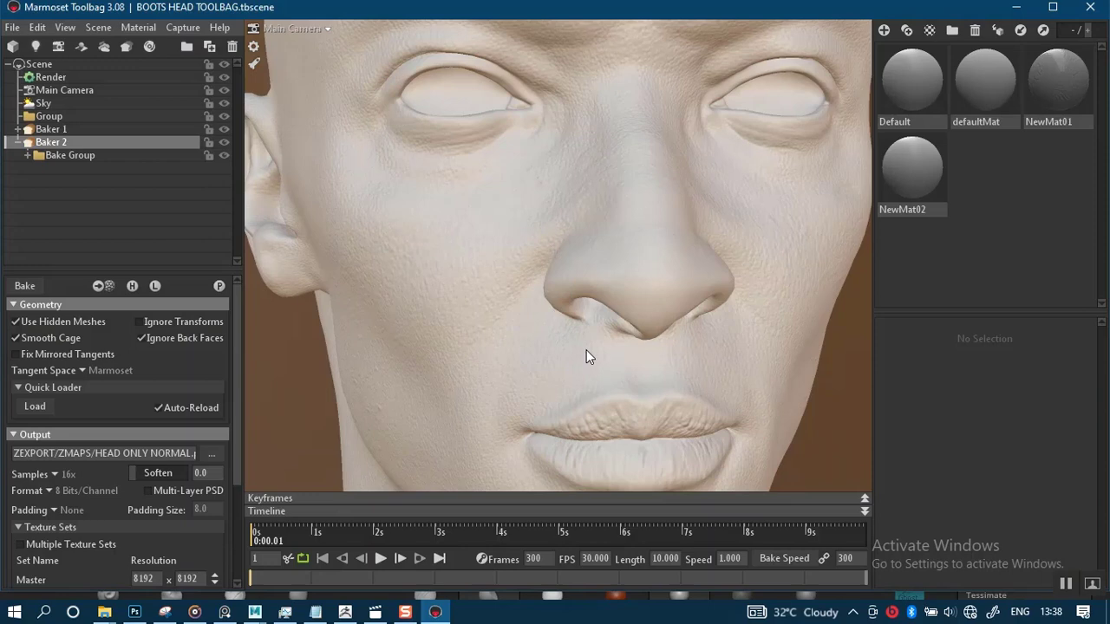
# Examine the new bake's detail around the nose and cheek by orbiting and zooming
pyautogui.moveTo(586, 350)
pyautogui.mouseDown()
pyautogui.moveTo(571, 318)
pyautogui.moveTo(580, 371)
pyautogui.moveTo(590, 234)
pyautogui.moveTo(578, 259)
pyautogui.mouseUp()
pyautogui.moveTo(654, 292); pyautogui.dragTo(595, 277)
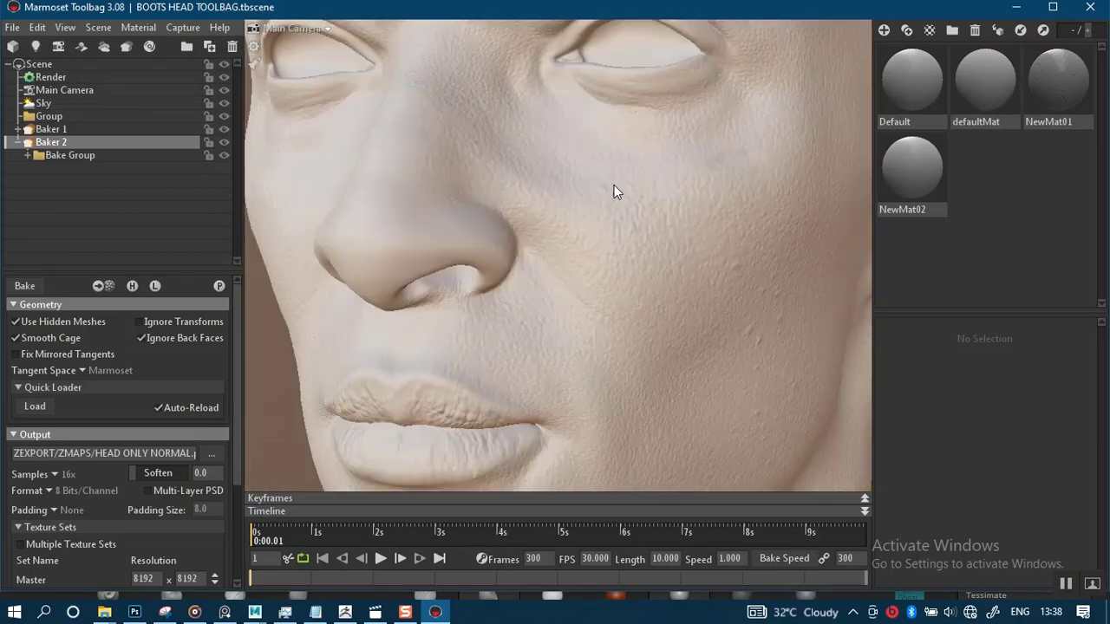
pyautogui.moveTo(613, 185); pyautogui.dragTo(579, 377)
pyautogui.moveTo(538, 268); pyautogui.dragTo(579, 403, button='middle')
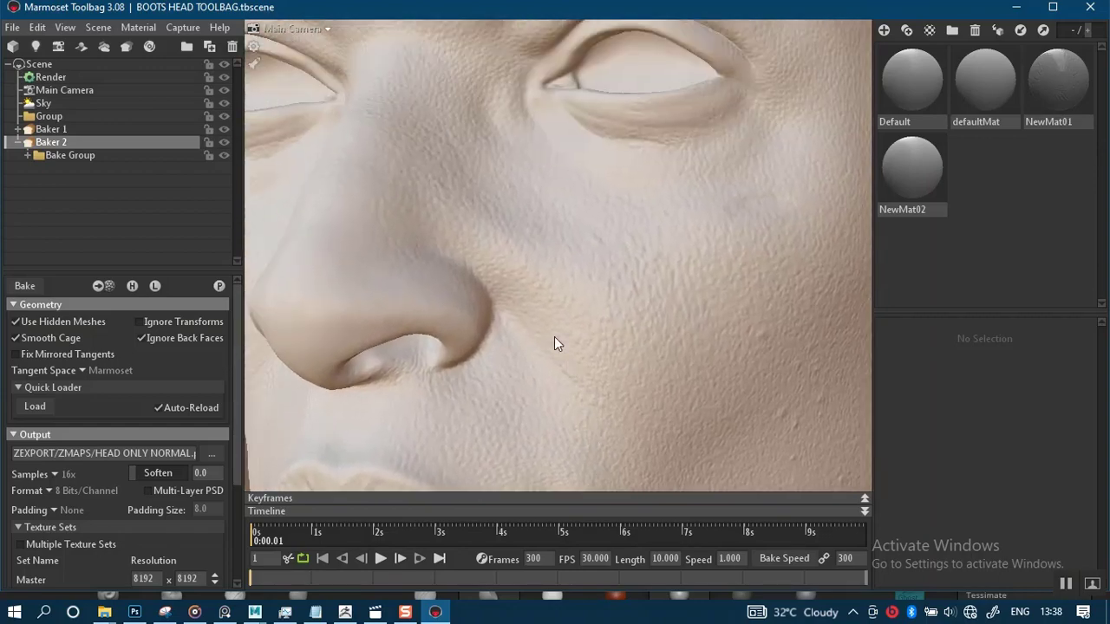
pyautogui.moveTo(554, 337); pyautogui.dragTo(519, 261, button='right')
# Select the low head mesh and examine the lips and chin up close
pyautogui.click(505, 294)
pyautogui.moveTo(517, 308); pyautogui.dragTo(591, 304)
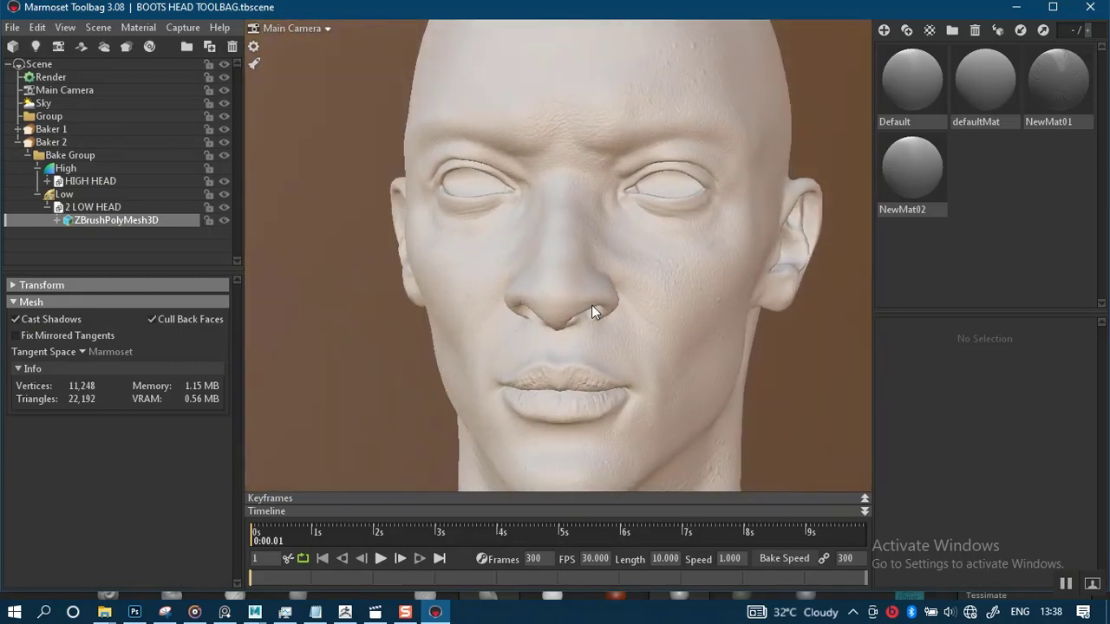
pyautogui.moveTo(606, 313); pyautogui.dragTo(569, 337, button='right')
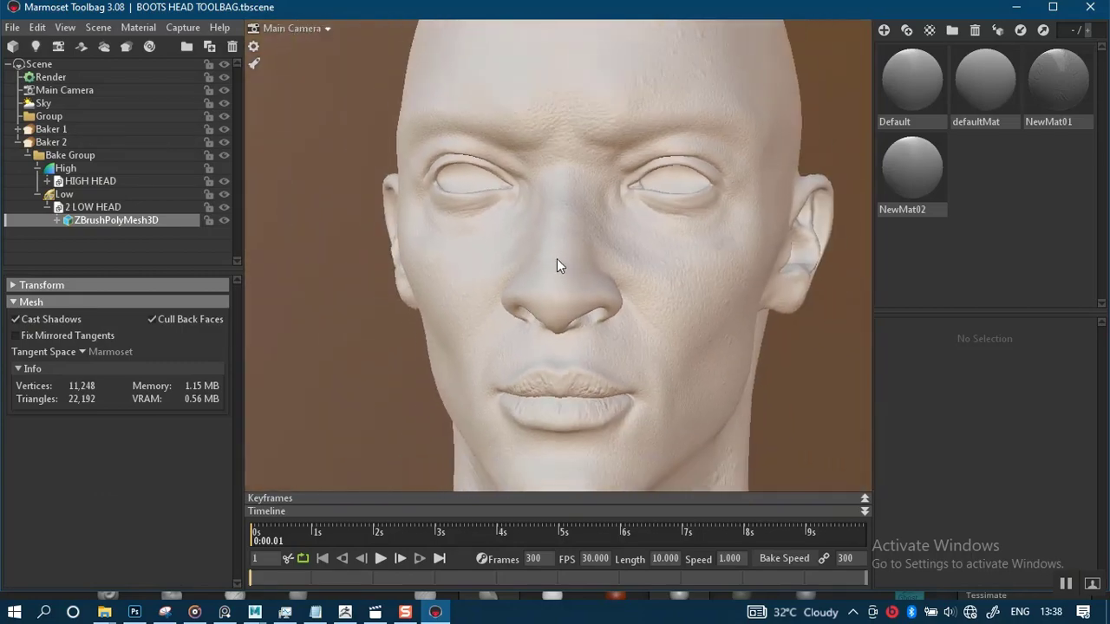
pyautogui.moveTo(569, 331); pyautogui.dragTo(568, 249, button='middle')
pyautogui.moveTo(572, 304); pyautogui.dragTo(567, 258, button='middle')
pyautogui.moveTo(566, 258); pyautogui.dragTo(587, 379, button='right')
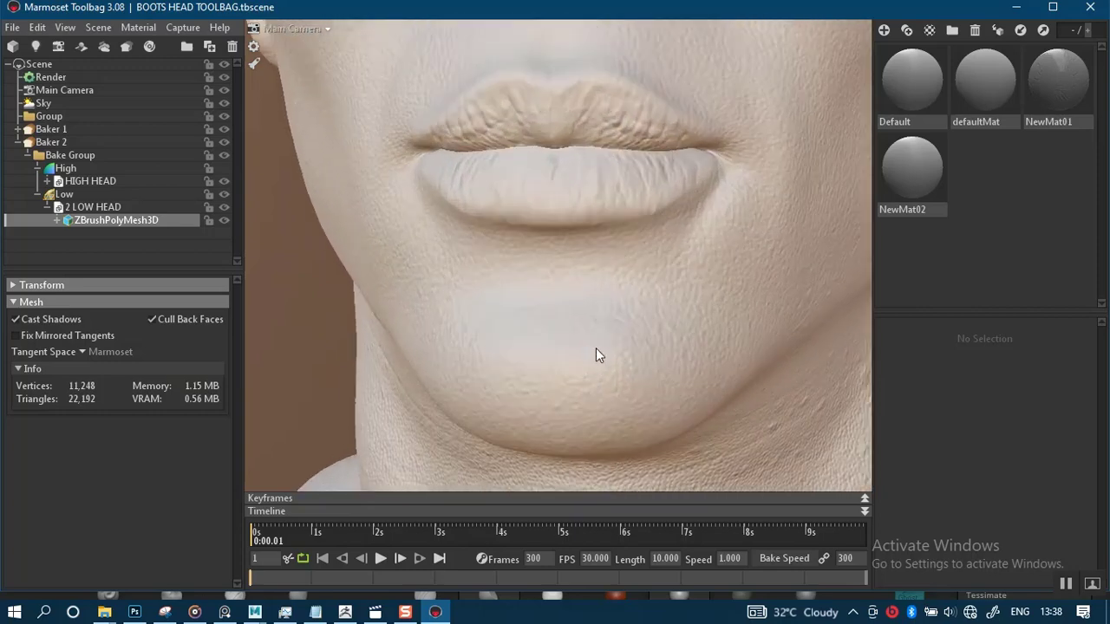
pyautogui.moveTo(595, 308); pyautogui.dragTo(595, 364, button='middle')
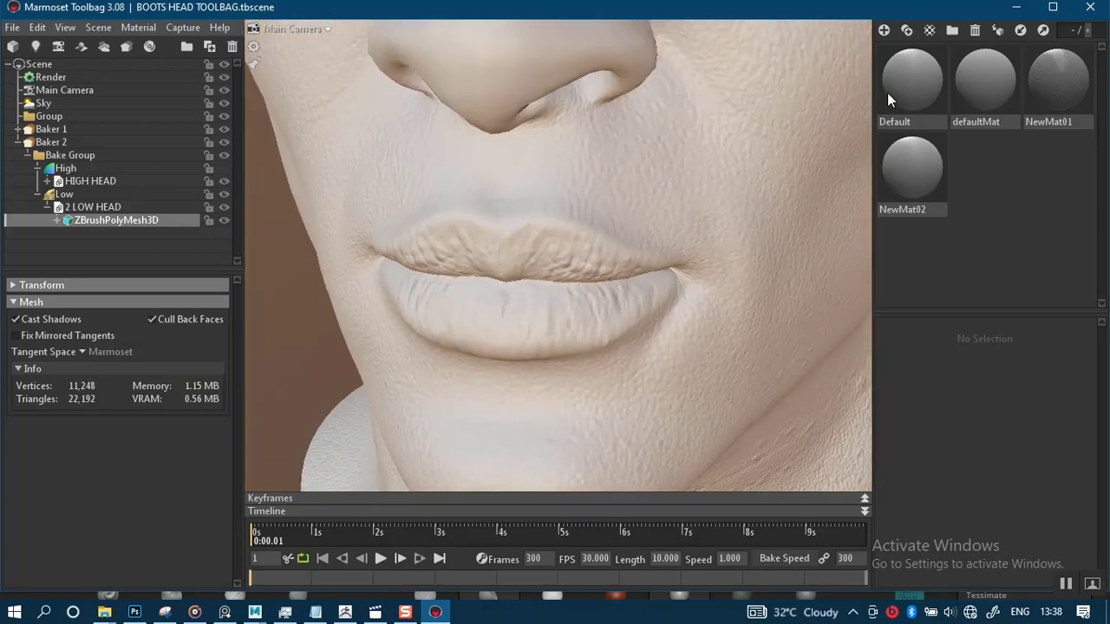
# Lower NewMat02's roughness to 0.079 and inspect the glossier lips and nose
pyautogui.click(910, 163)
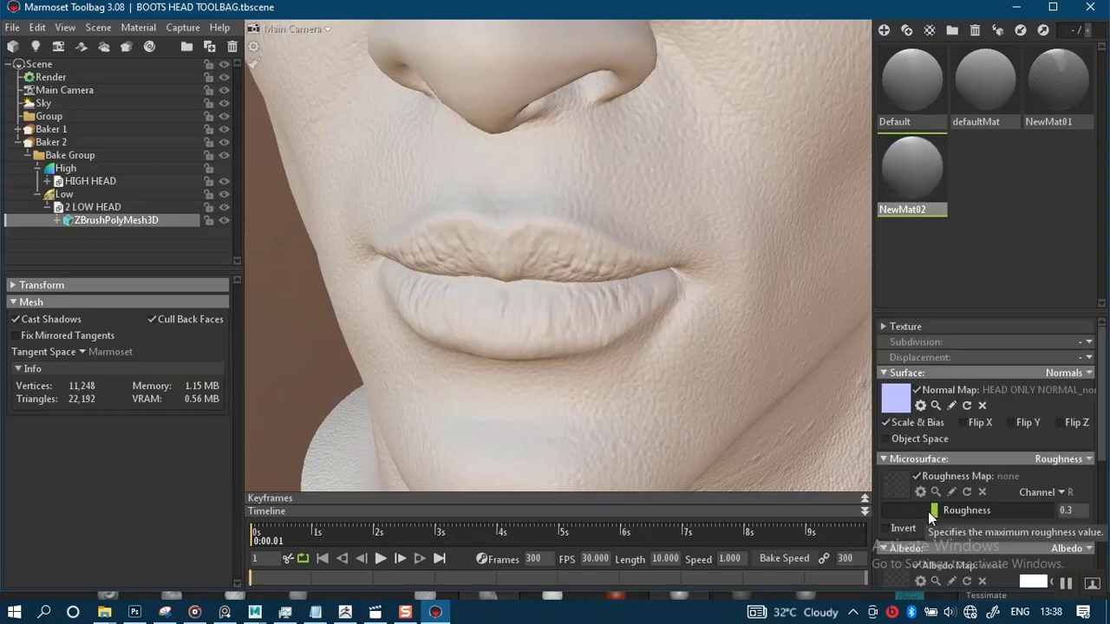
pyautogui.moveTo(933, 511); pyautogui.dragTo(896, 513)
pyautogui.moveTo(897, 512); pyautogui.dragTo(900, 511)
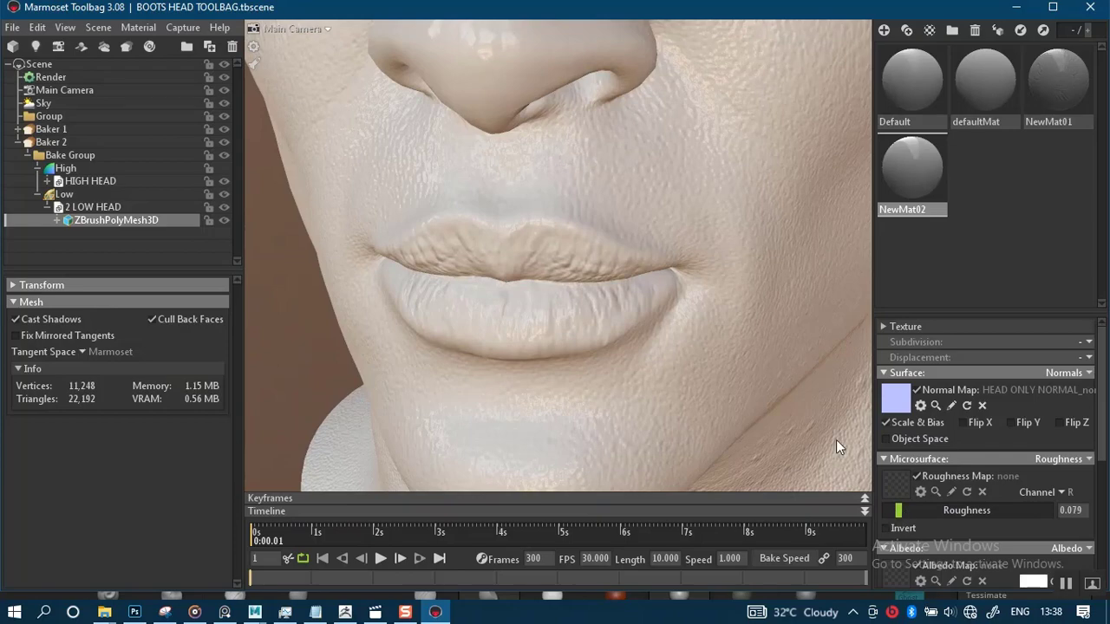
pyautogui.keyDown('shift'); pyautogui.moveTo(731, 355); pyautogui.dragTo(405, 263); pyautogui.keyUp('shift')
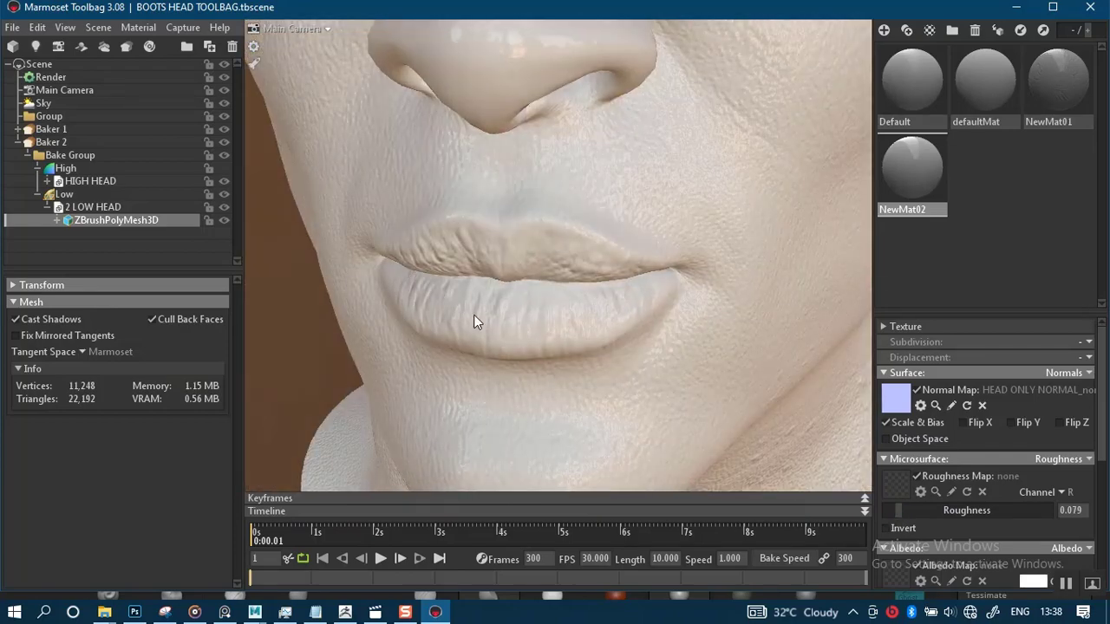
pyautogui.moveTo(531, 332); pyautogui.dragTo(534, 286, button='right')
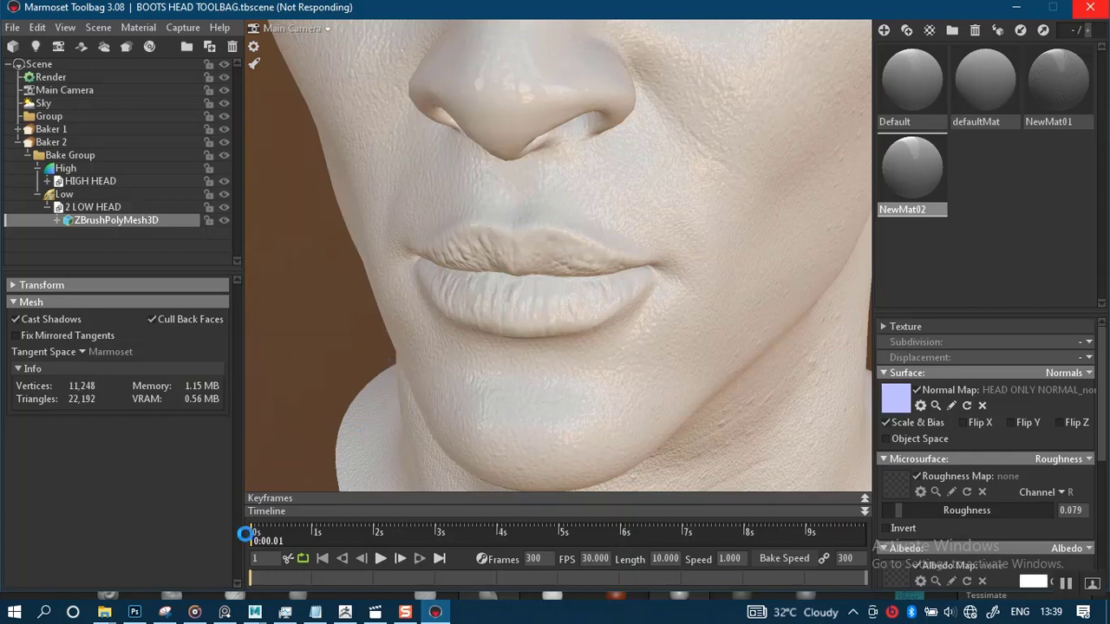
# Switch to the ZMAPS export folder in File Explorer
pyautogui.moveTo(104, 612)
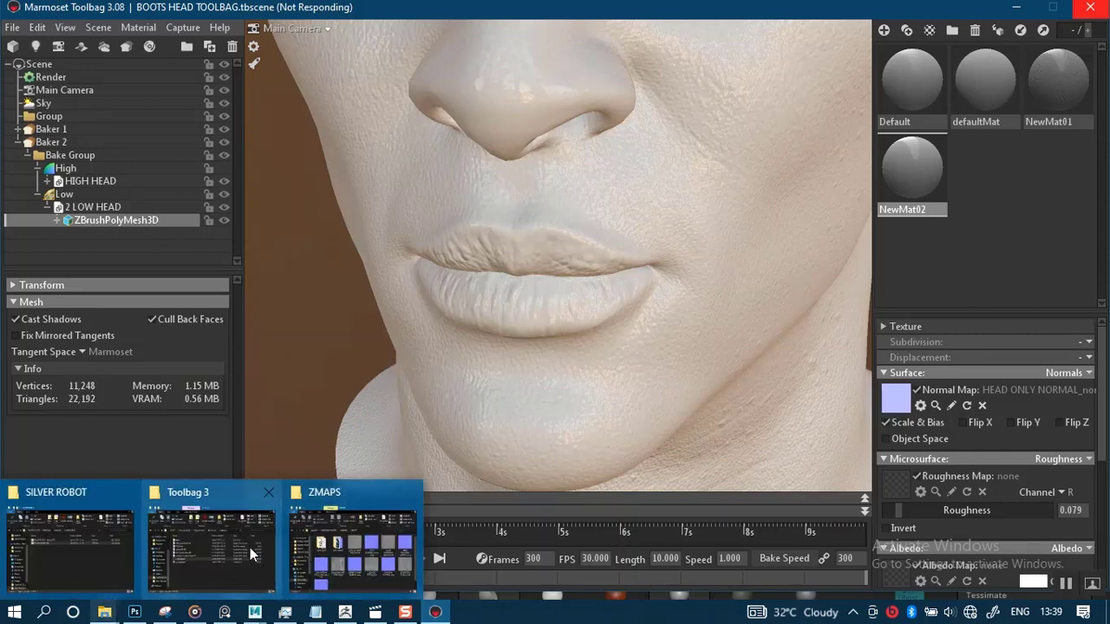
pyautogui.click(346, 546)
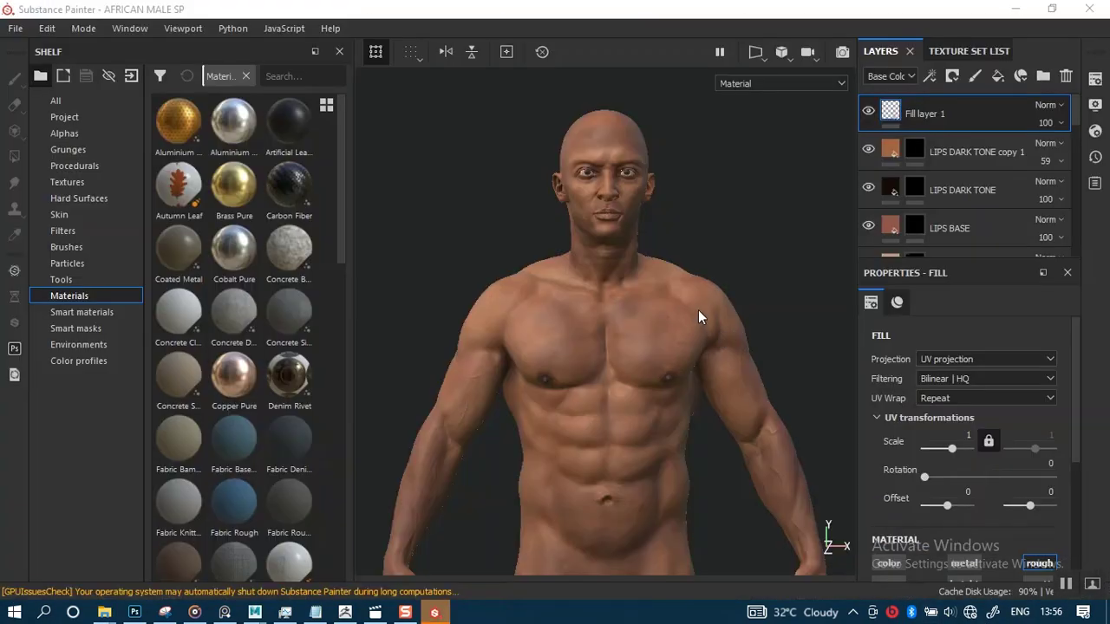
# Switch to Substance Painter and examine the textured African male head by orbiting and zooming
pyautogui.keyDown('alt'); pyautogui.moveTo(698, 309); pyautogui.dragTo(705, 449, button='right'); pyautogui.keyUp('alt')
pyautogui.keyDown('alt'); pyautogui.moveTo(635, 317); pyautogui.dragTo(704, 443, button='middle'); pyautogui.keyUp('alt')
pyautogui.keyDown('alt'); pyautogui.moveTo(674, 288); pyautogui.dragTo(666, 447, button='right'); pyautogui.keyUp('alt')
pyautogui.keyDown('alt'); pyautogui.moveTo(672, 356); pyautogui.dragTo(684, 460, button='middle'); pyautogui.keyUp('alt')
pyautogui.keyDown('alt'); pyautogui.moveTo(687, 351); pyautogui.dragTo(697, 443, button='right'); pyautogui.keyUp('alt')
pyautogui.keyDown('alt'); pyautogui.moveTo(602, 349); pyautogui.dragTo(672, 477, button='middle'); pyautogui.keyUp('alt')
pyautogui.keyDown('alt'); pyautogui.moveTo(657, 352); pyautogui.dragTo(652, 419, button='right'); pyautogui.keyUp('alt')
pyautogui.keyDown('alt'); pyautogui.moveTo(655, 348); pyautogui.dragTo(748, 250, button='middle'); pyautogui.keyUp('alt')
pyautogui.keyDown('alt'); pyautogui.moveTo(683, 302); pyautogui.dragTo(666, 196, button='right'); pyautogui.keyUp('alt')
pyautogui.keyDown('alt'); pyautogui.moveTo(676, 360); pyautogui.dragTo(607, 232, button='middle'); pyautogui.keyUp('alt')
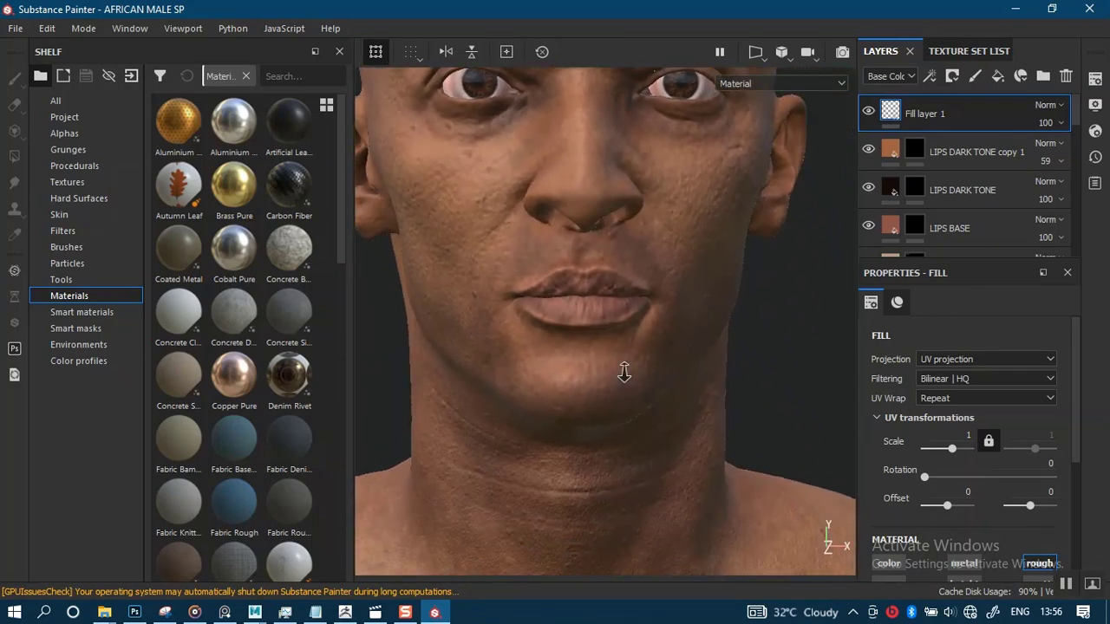
pyautogui.moveTo(624, 372)
pyautogui.keyDown('alt'); pyautogui.mouseDown(button='right')
pyautogui.moveTo(619, 285)
pyautogui.moveTo(626, 381)
pyautogui.mouseUp(button='right'); pyautogui.keyUp('alt')
pyautogui.moveTo(627, 380)
pyautogui.keyDown('alt'); pyautogui.mouseDown()
pyautogui.moveTo(630, 352)
pyautogui.moveTo(637, 368)
pyautogui.mouseUp(); pyautogui.keyUp('alt')
pyautogui.keyDown('alt'); pyautogui.moveTo(636, 368); pyautogui.dragTo(636, 488, button='middle'); pyautogui.keyUp('alt')
pyautogui.keyDown('alt'); pyautogui.moveTo(634, 402); pyautogui.dragTo(602, 317, button='right'); pyautogui.keyUp('alt')
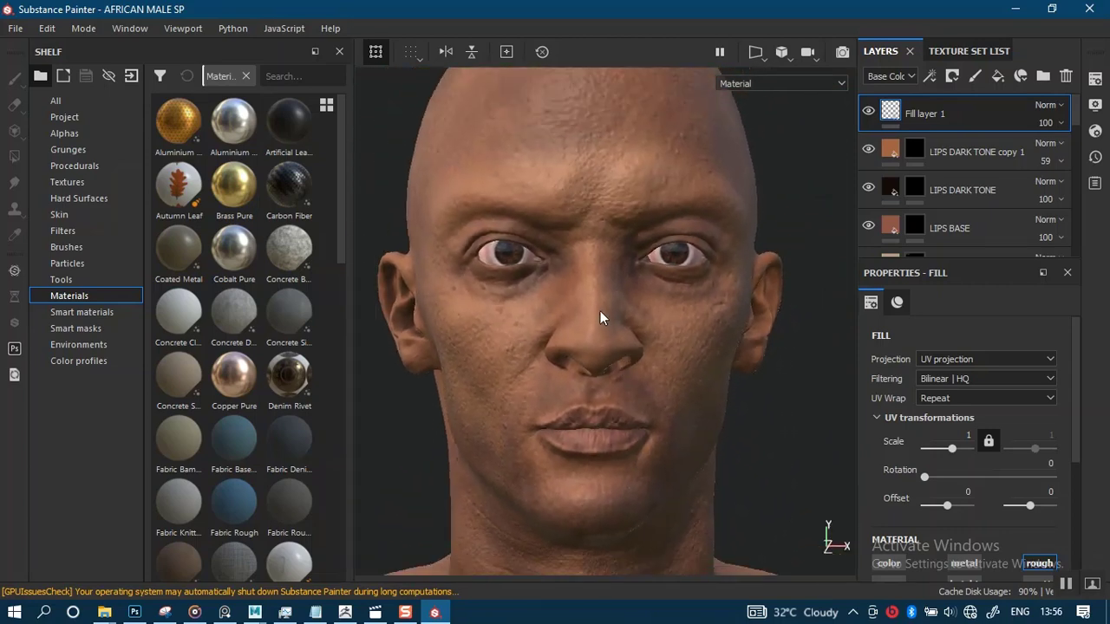
pyautogui.keyDown('alt'); pyautogui.moveTo(598, 324); pyautogui.dragTo(572, 269); pyautogui.keyUp('alt')
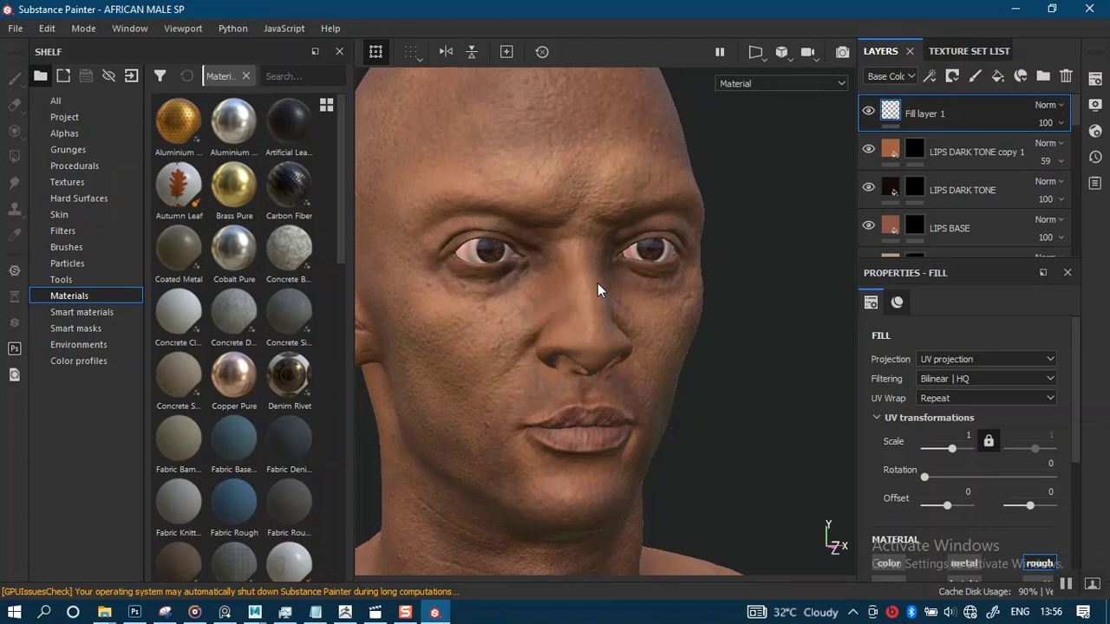
pyautogui.keyDown('alt'); pyautogui.moveTo(593, 289); pyautogui.dragTo(621, 302); pyautogui.keyUp('alt')
pyautogui.keyDown('alt'); pyautogui.moveTo(621, 302); pyautogui.dragTo(673, 385, button='right'); pyautogui.keyUp('alt')
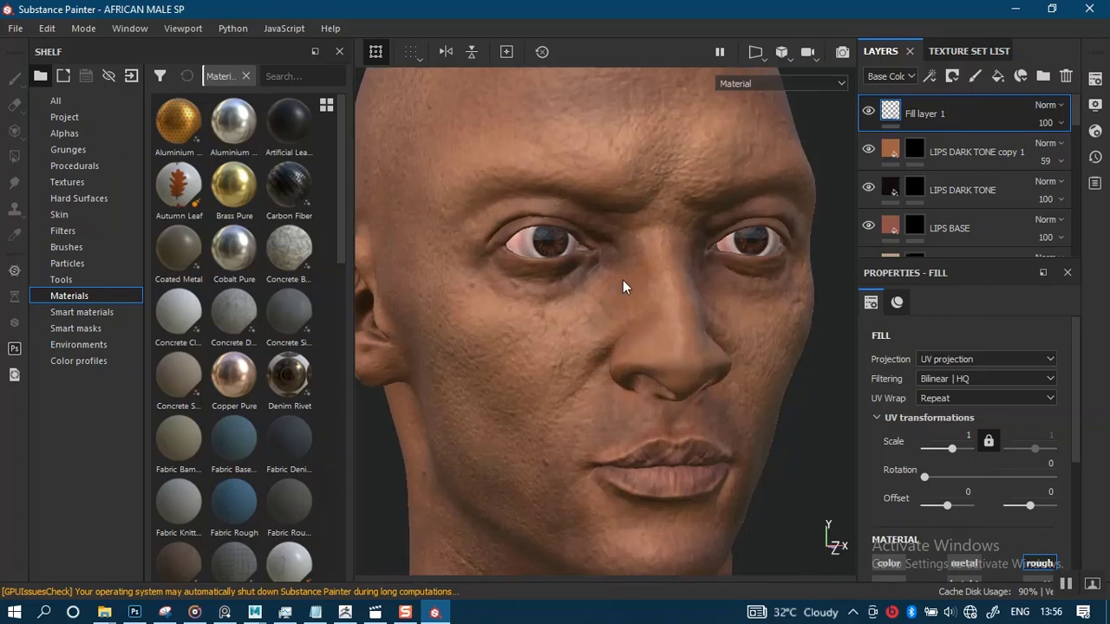
pyautogui.keyDown('alt'); pyautogui.moveTo(614, 299); pyautogui.dragTo(605, 276, button='right'); pyautogui.keyUp('alt')
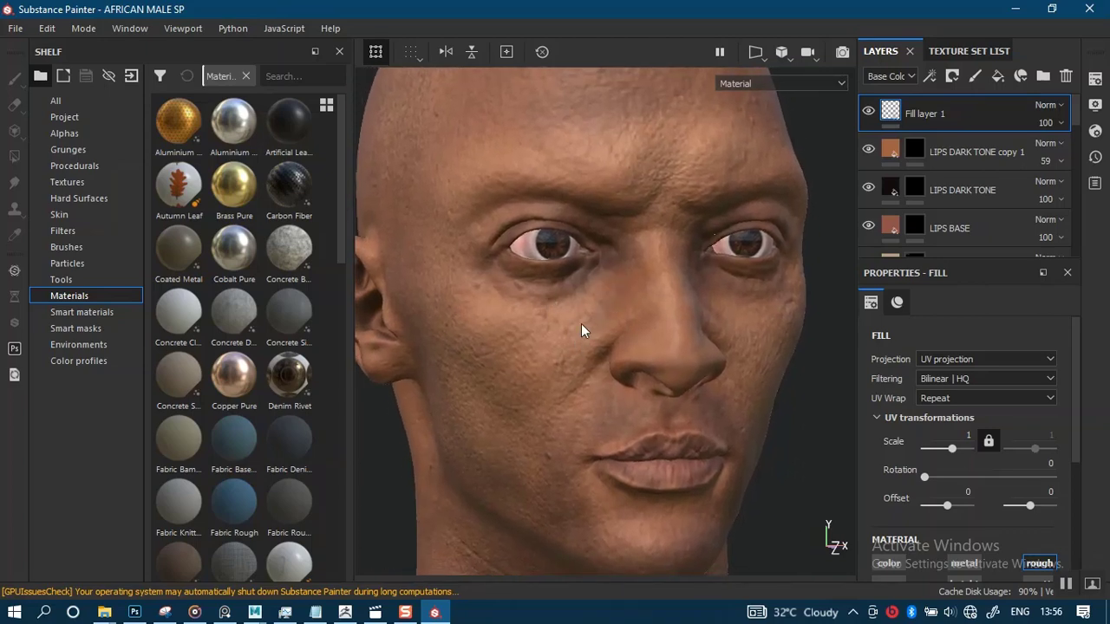
pyautogui.keyDown('alt'); pyautogui.moveTo(575, 368); pyautogui.dragTo(574, 323, button='middle'); pyautogui.keyUp('alt')
pyautogui.keyDown('alt'); pyautogui.moveTo(583, 274); pyautogui.dragTo(572, 233, button='right'); pyautogui.keyUp('alt')
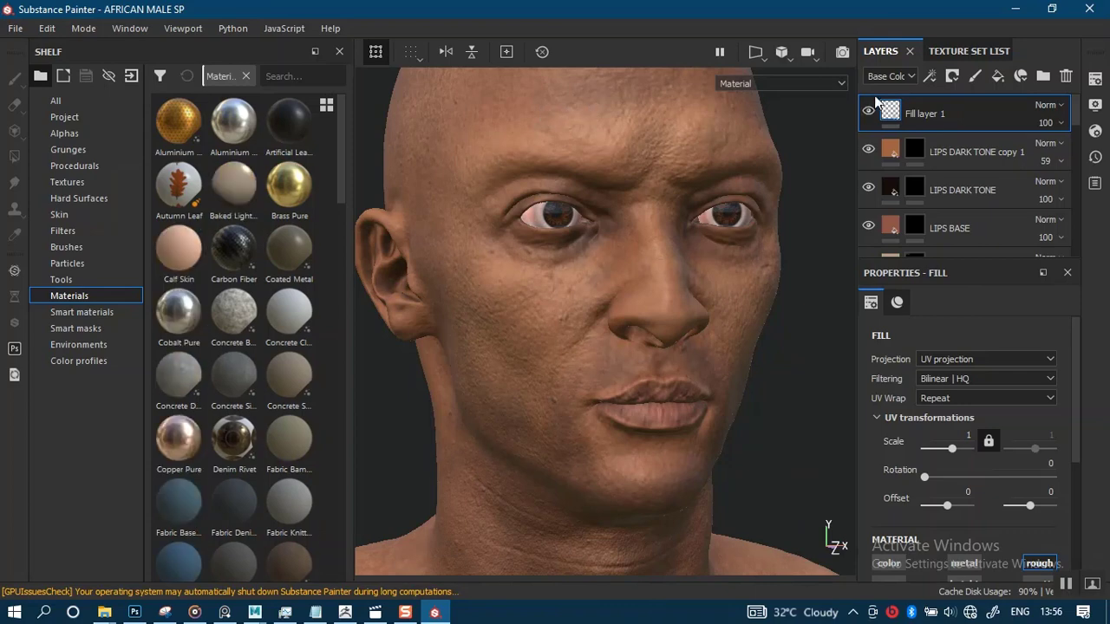
# Browse the texture sets and layer stack and select the HEIGHT fill layer
pyautogui.click(965, 54)
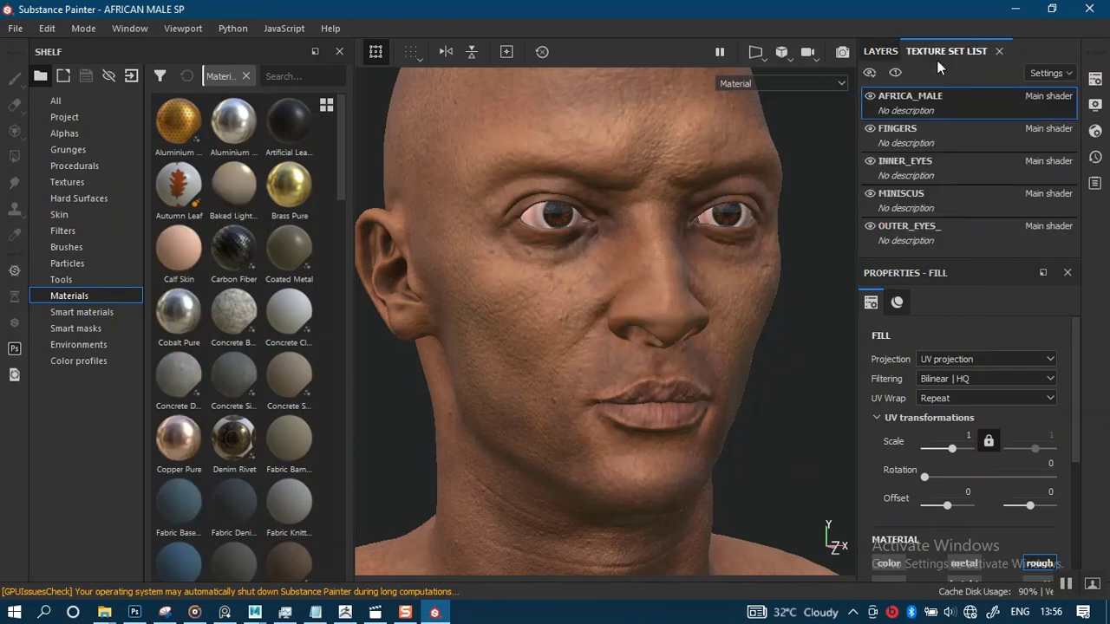
pyautogui.click(880, 51)
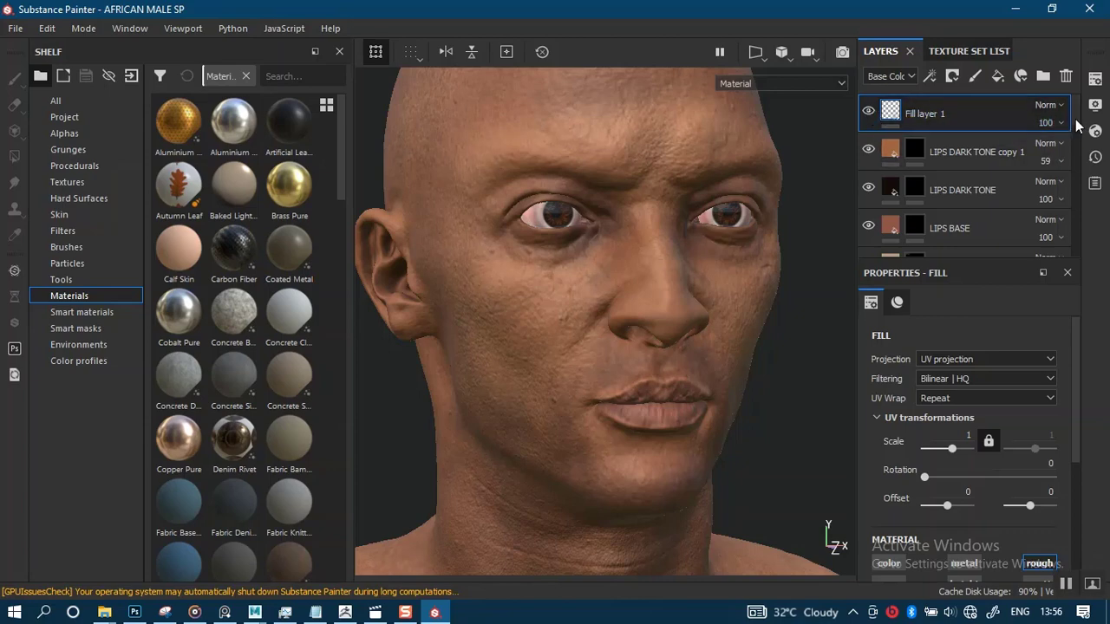
pyautogui.moveTo(1076, 126); pyautogui.dragTo(1082, 260)
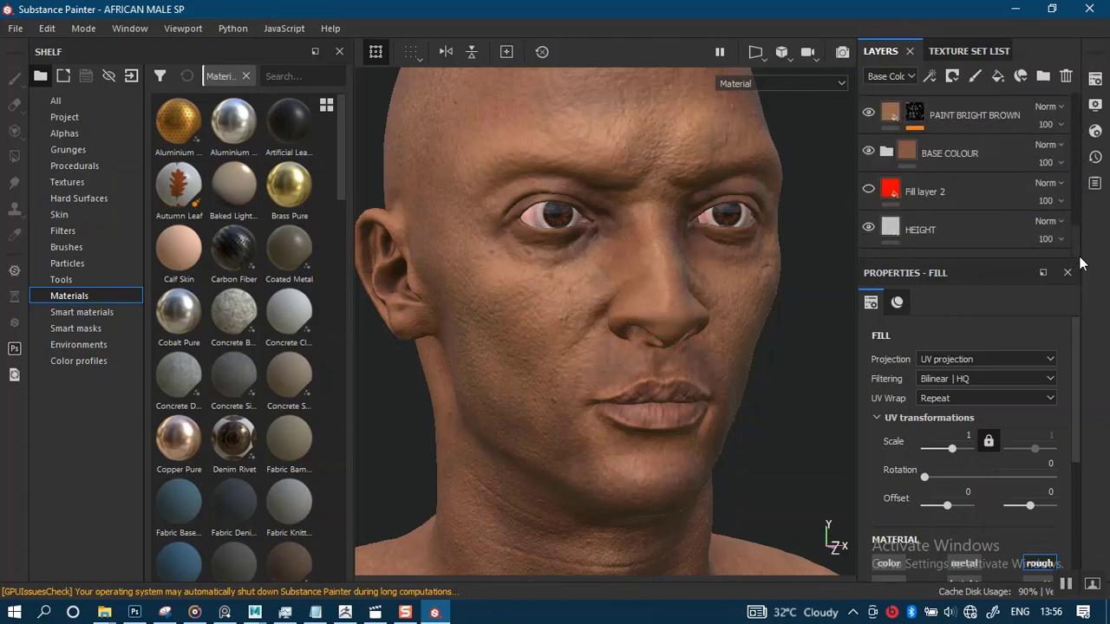
pyautogui.keyDown('shift'); pyautogui.click(974, 231); pyautogui.keyUp('shift')
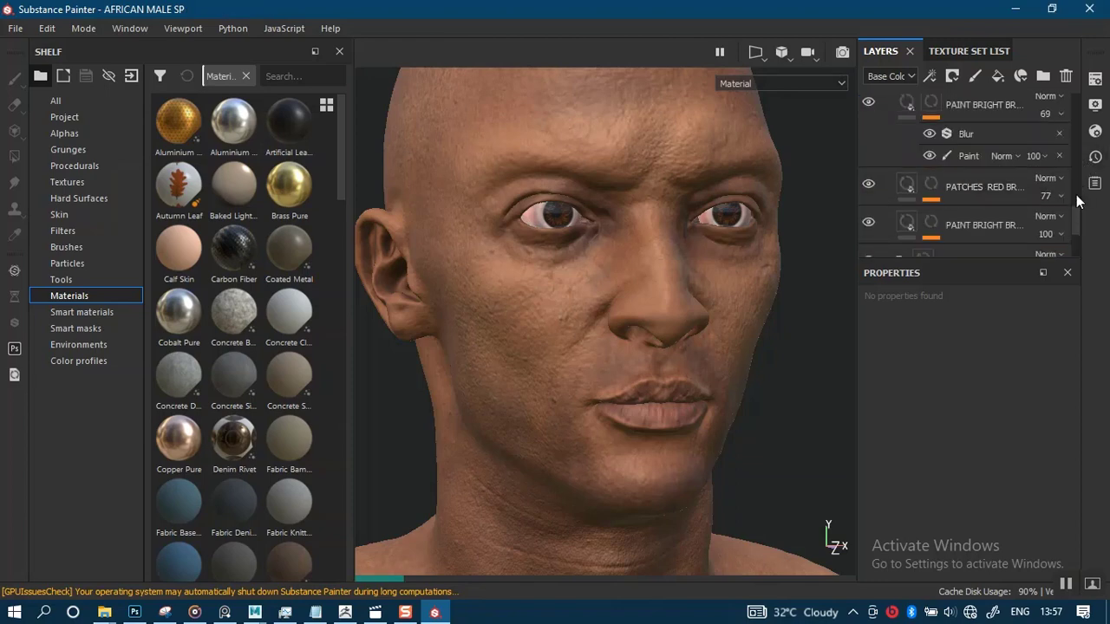
pyautogui.moveTo(1075, 221); pyautogui.dragTo(1073, 104)
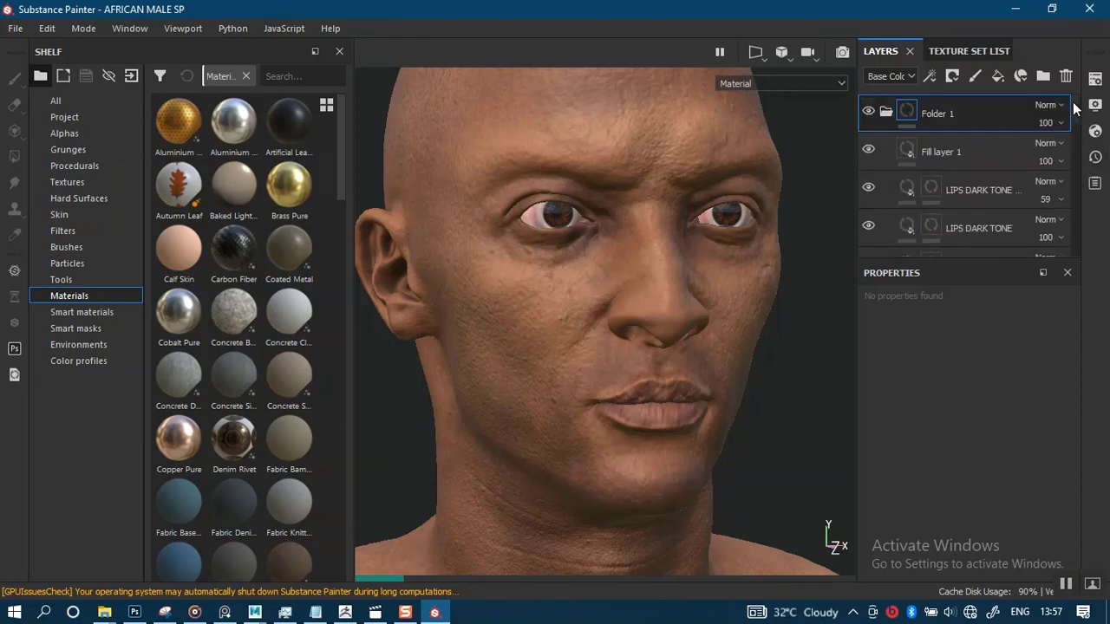
pyautogui.click(885, 112)
pyautogui.moveTo(1078, 117); pyautogui.dragTo(1078, 245)
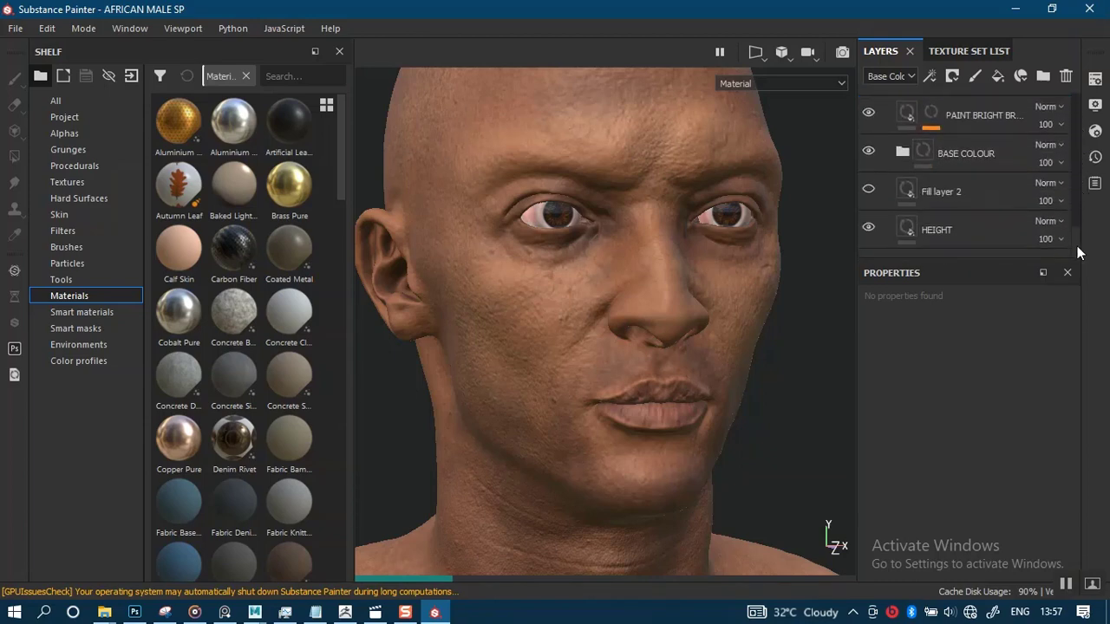
pyautogui.click(965, 228)
pyautogui.moveTo(1069, 431); pyautogui.dragTo(1065, 470)
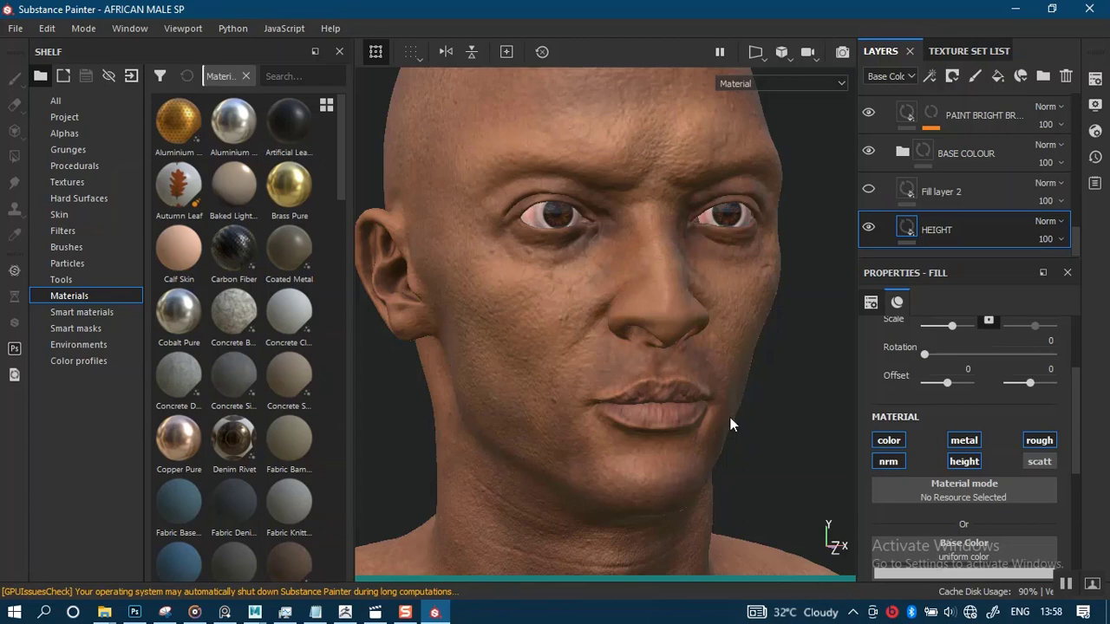
# Hide the HEIGHT layer and examine the face and neck without it by orbiting and zooming
pyautogui.keyDown('alt'); pyautogui.moveTo(740, 411); pyautogui.dragTo(820, 304); pyautogui.keyUp('alt')
pyautogui.click(869, 229)
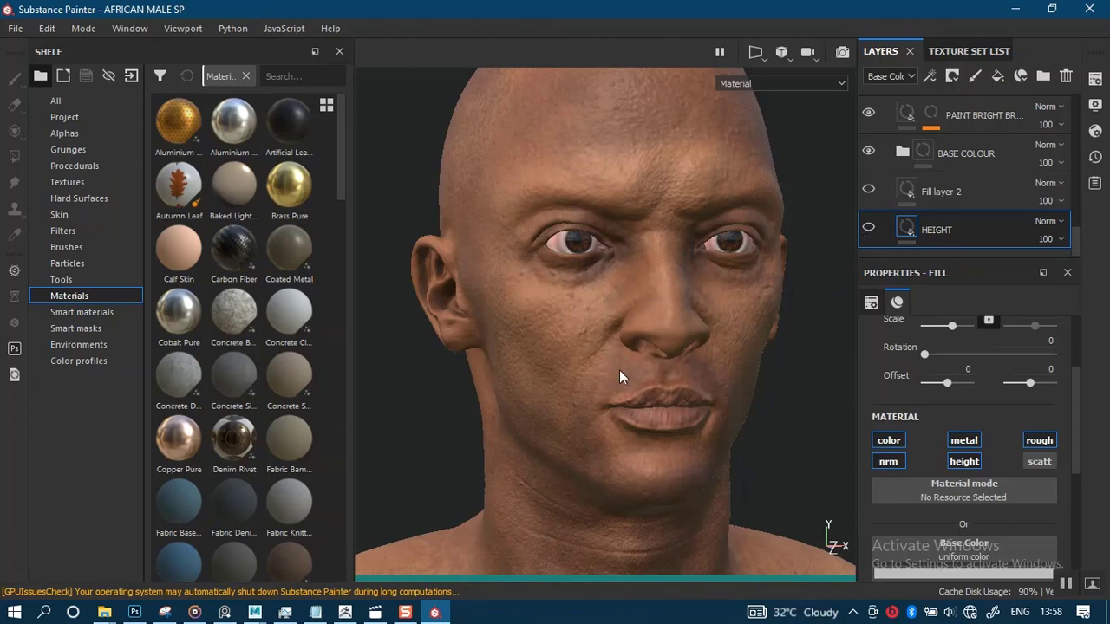
pyautogui.keyDown('alt'); pyautogui.moveTo(619, 370); pyautogui.dragTo(696, 359); pyautogui.keyUp('alt')
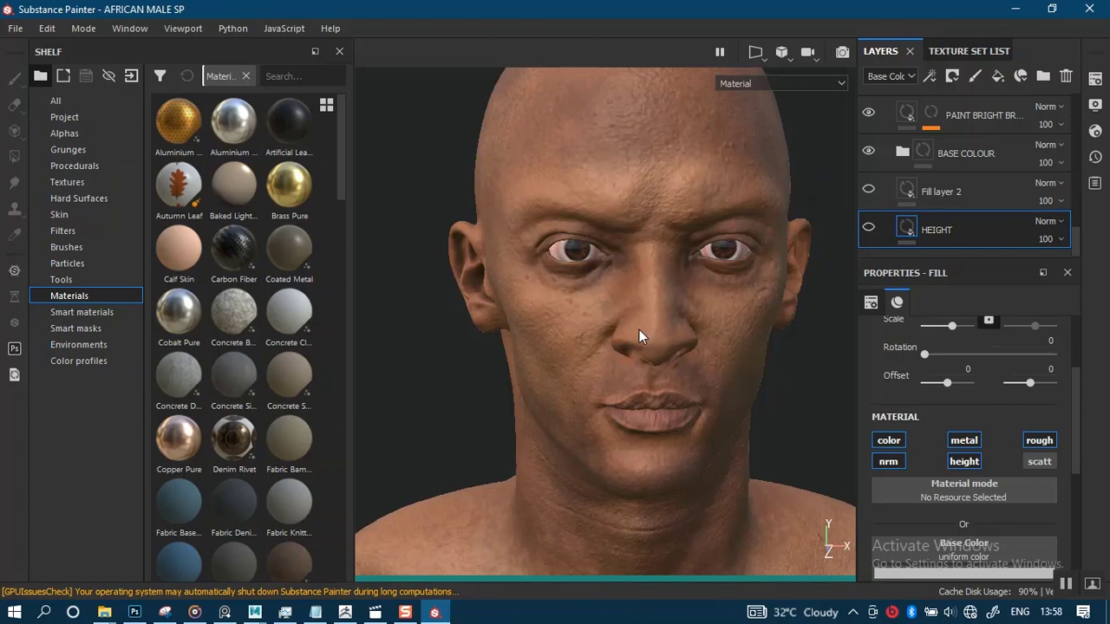
pyautogui.keyDown('alt'); pyautogui.moveTo(633, 333); pyautogui.dragTo(649, 409, button='right'); pyautogui.keyUp('alt')
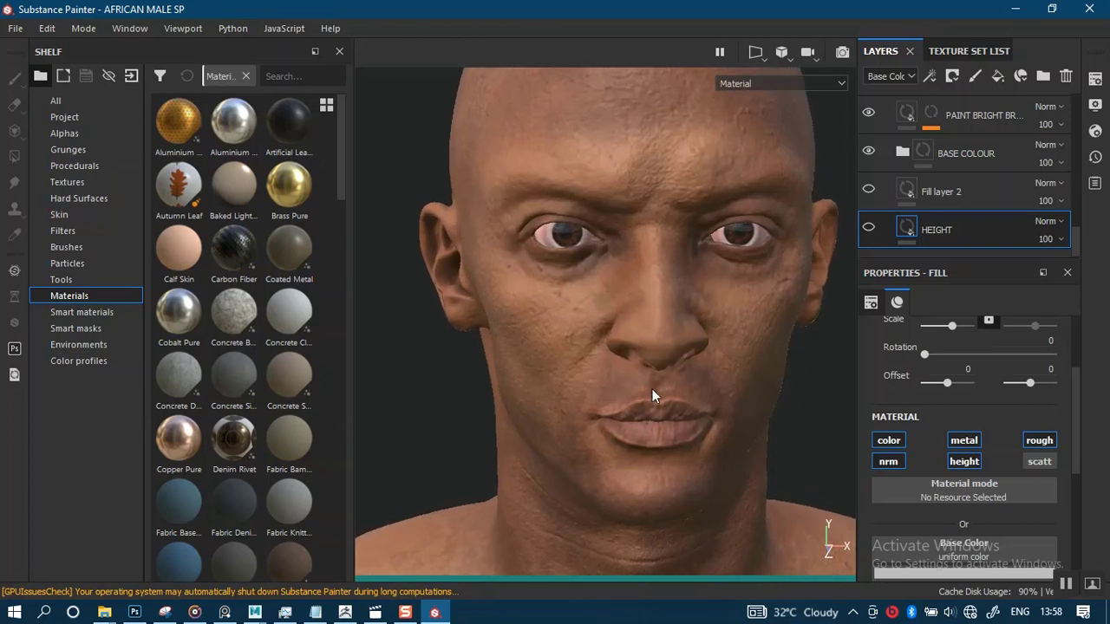
pyautogui.keyDown('alt'); pyautogui.moveTo(652, 388); pyautogui.dragTo(665, 369); pyautogui.keyUp('alt')
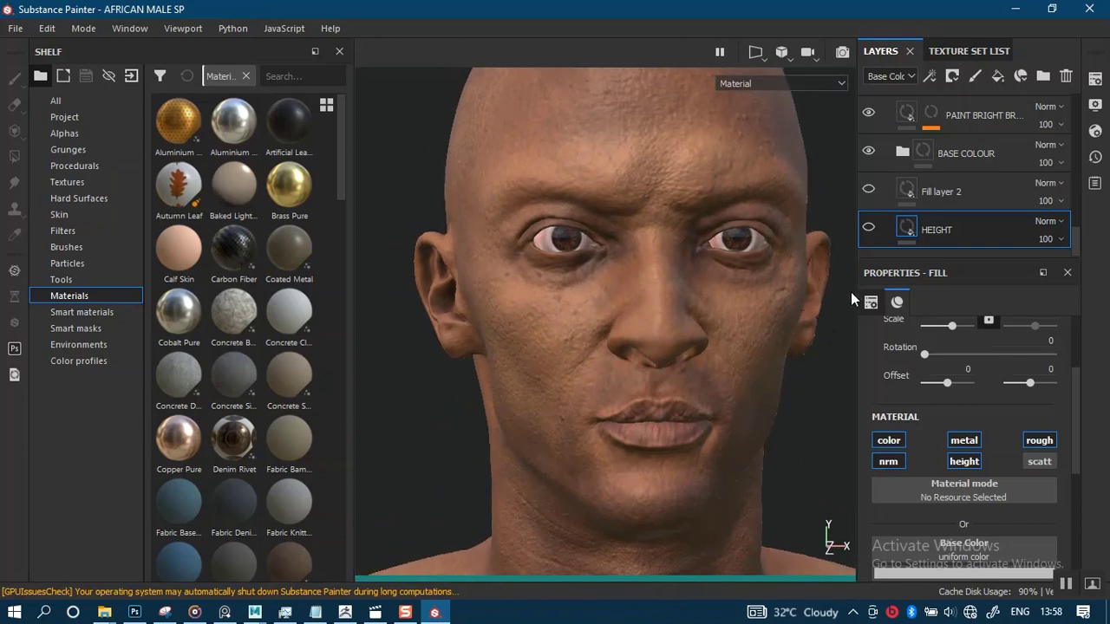
pyautogui.keyDown('alt'); pyautogui.moveTo(714, 352); pyautogui.dragTo(721, 364); pyautogui.keyUp('alt')
pyautogui.keyDown('alt'); pyautogui.moveTo(706, 384); pyautogui.dragTo(689, 468, button='middle'); pyautogui.keyUp('alt')
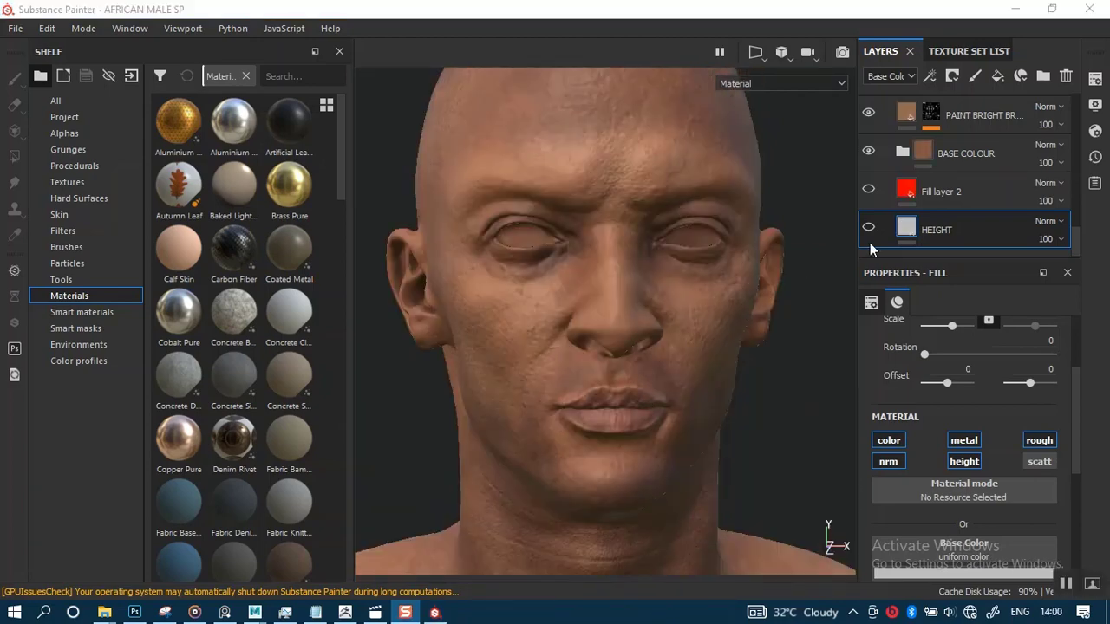
pyautogui.keyDown('alt'); pyautogui.moveTo(760, 303); pyautogui.dragTo(743, 354); pyautogui.keyUp('alt')
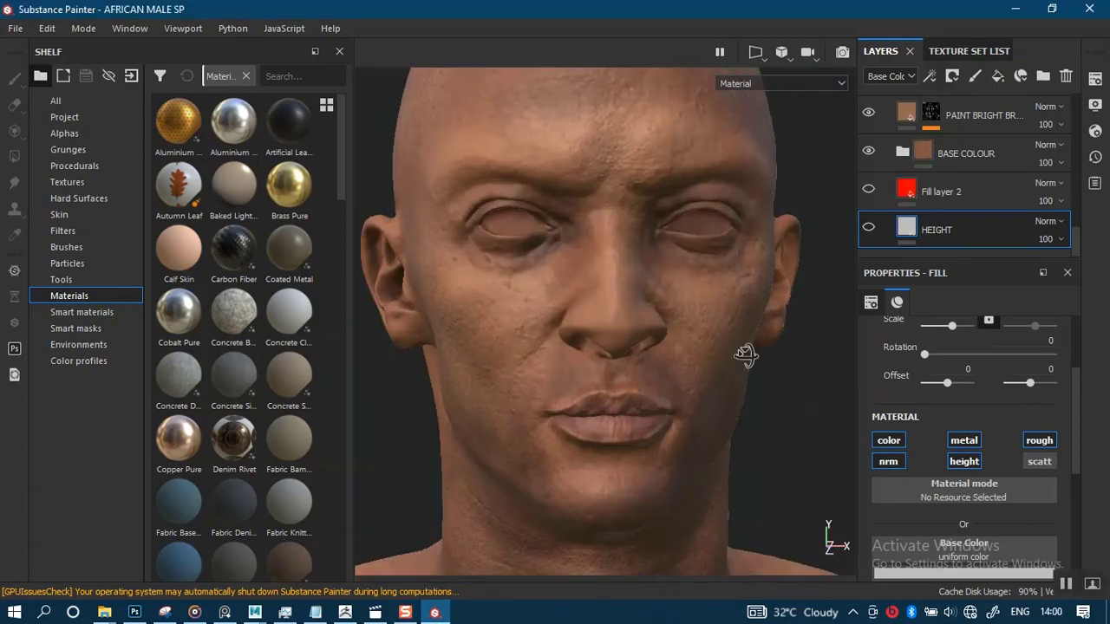
# Toggle the HEIGHT layer on and off, then examine the face, neck and chest skin detail
pyautogui.click(869, 228)
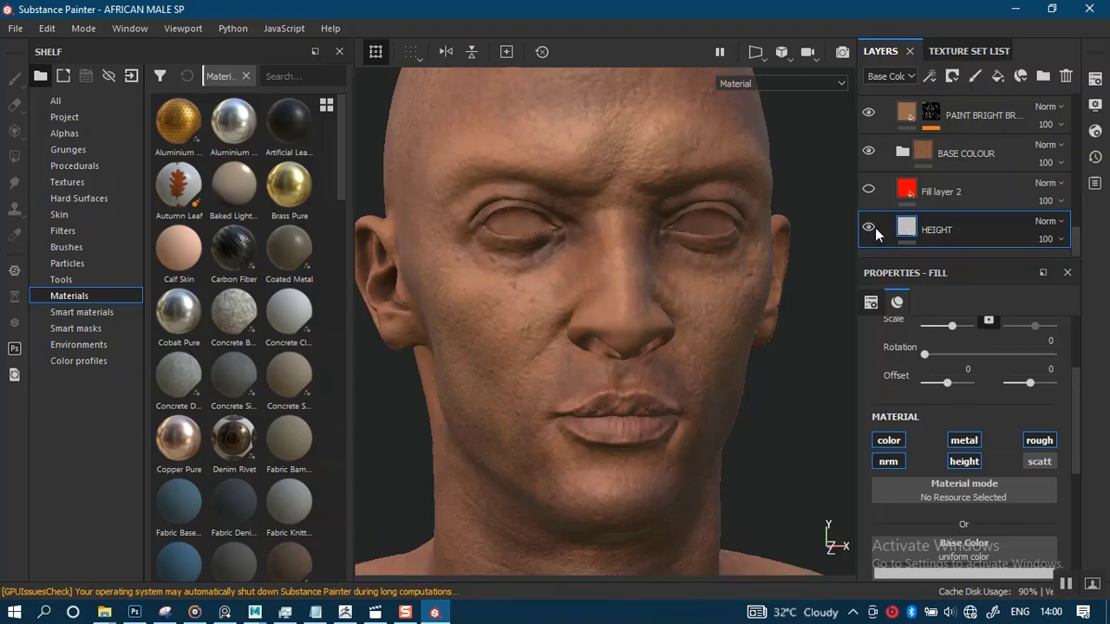
pyautogui.click(869, 229)
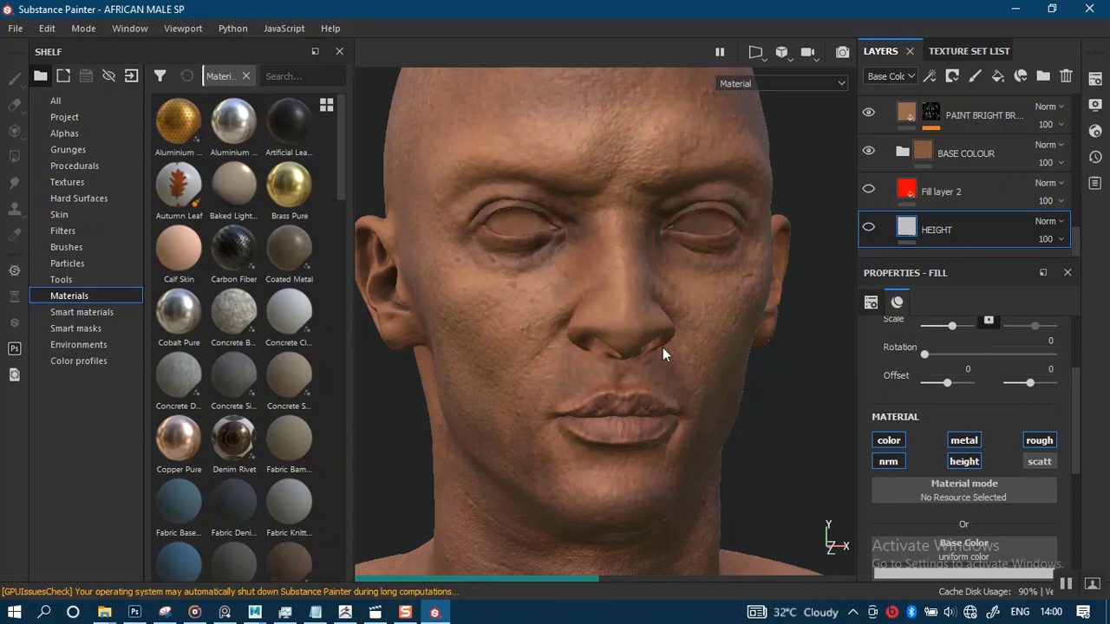
pyautogui.keyDown('alt'); pyautogui.moveTo(601, 402); pyautogui.dragTo(581, 379); pyautogui.keyUp('alt')
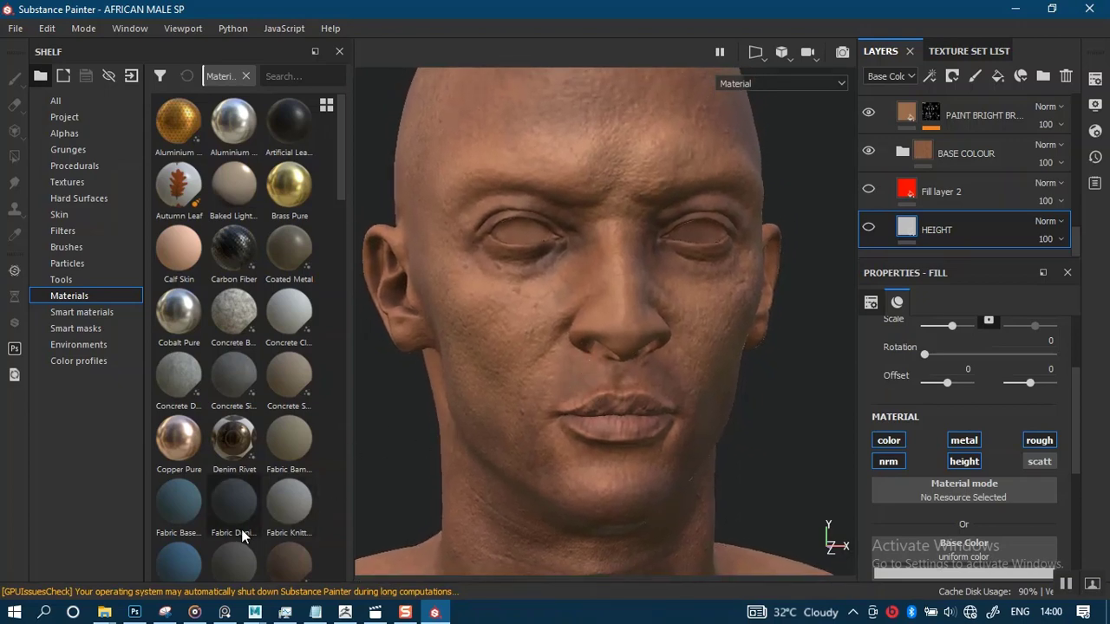
pyautogui.keyDown('alt'); pyautogui.moveTo(549, 434); pyautogui.dragTo(672, 514, button='right'); pyautogui.keyUp('alt')
pyautogui.keyDown('alt'); pyautogui.moveTo(600, 430); pyautogui.dragTo(619, 491, button='right'); pyautogui.keyUp('alt')
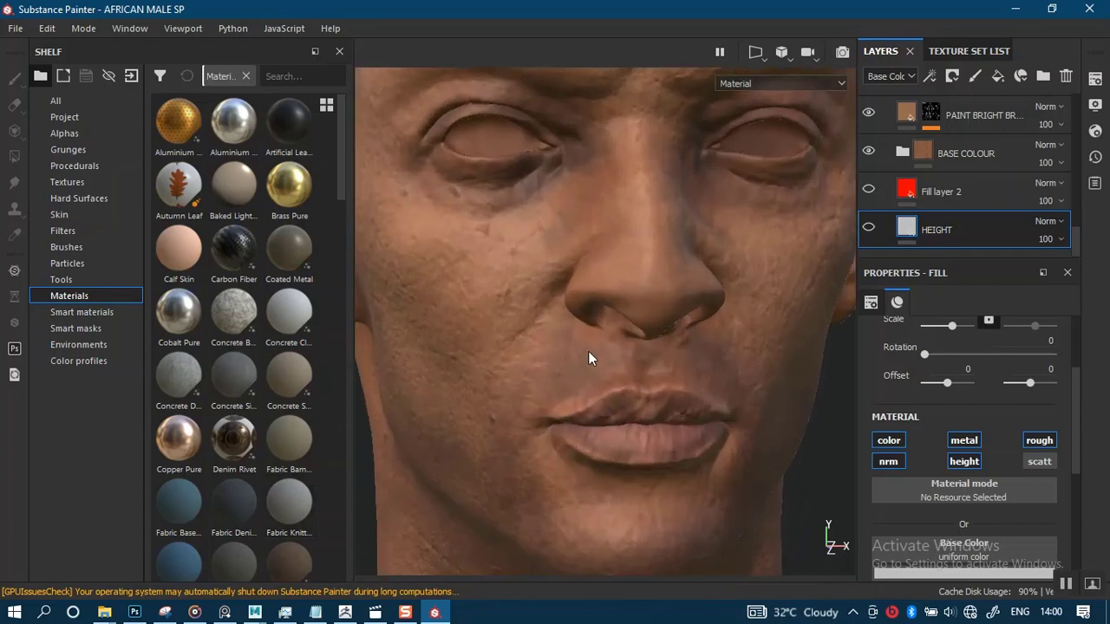
pyautogui.keyDown('alt'); pyautogui.moveTo(588, 351); pyautogui.dragTo(582, 290); pyautogui.keyUp('alt')
pyautogui.keyDown('alt'); pyautogui.moveTo(582, 287); pyautogui.dragTo(610, 399, button='right'); pyautogui.keyUp('alt')
pyautogui.keyDown('alt'); pyautogui.moveTo(609, 399); pyautogui.dragTo(696, 233, button='middle'); pyautogui.keyUp('alt')
pyautogui.keyDown('alt'); pyautogui.moveTo(697, 233); pyautogui.dragTo(678, 279, button='right'); pyautogui.keyUp('alt')
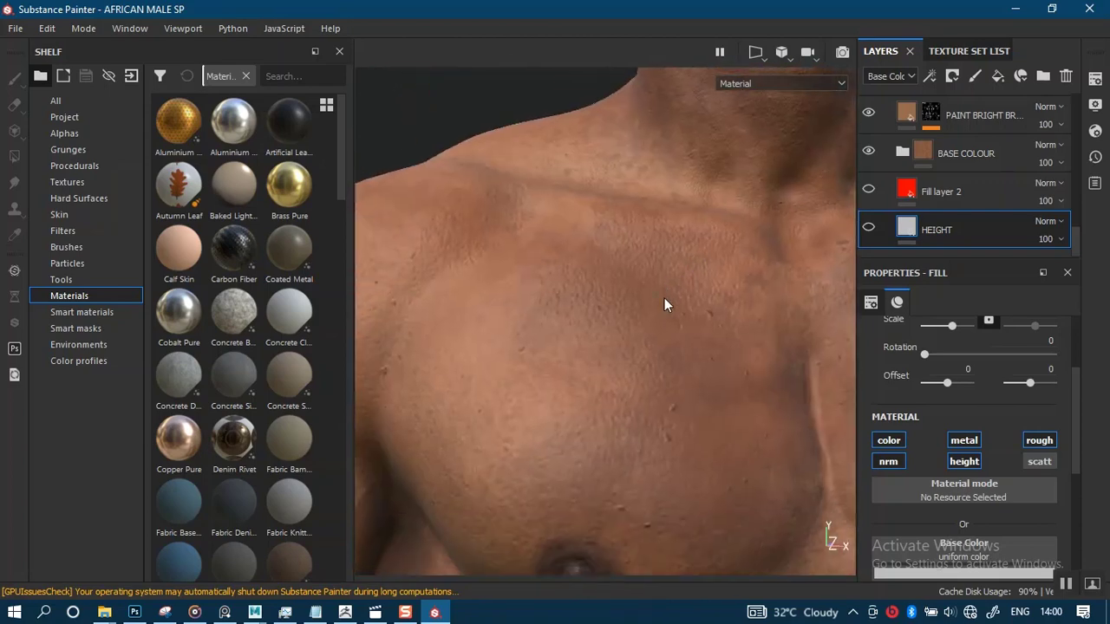
pyautogui.keyDown('alt'); pyautogui.moveTo(665, 298); pyautogui.dragTo(647, 269, button='middle'); pyautogui.keyUp('alt')
pyautogui.keyDown('alt'); pyautogui.moveTo(635, 292); pyautogui.dragTo(682, 284, button='right'); pyautogui.keyUp('alt')
pyautogui.keyDown('alt'); pyautogui.moveTo(681, 284); pyautogui.dragTo(702, 260, button='middle'); pyautogui.keyUp('alt')
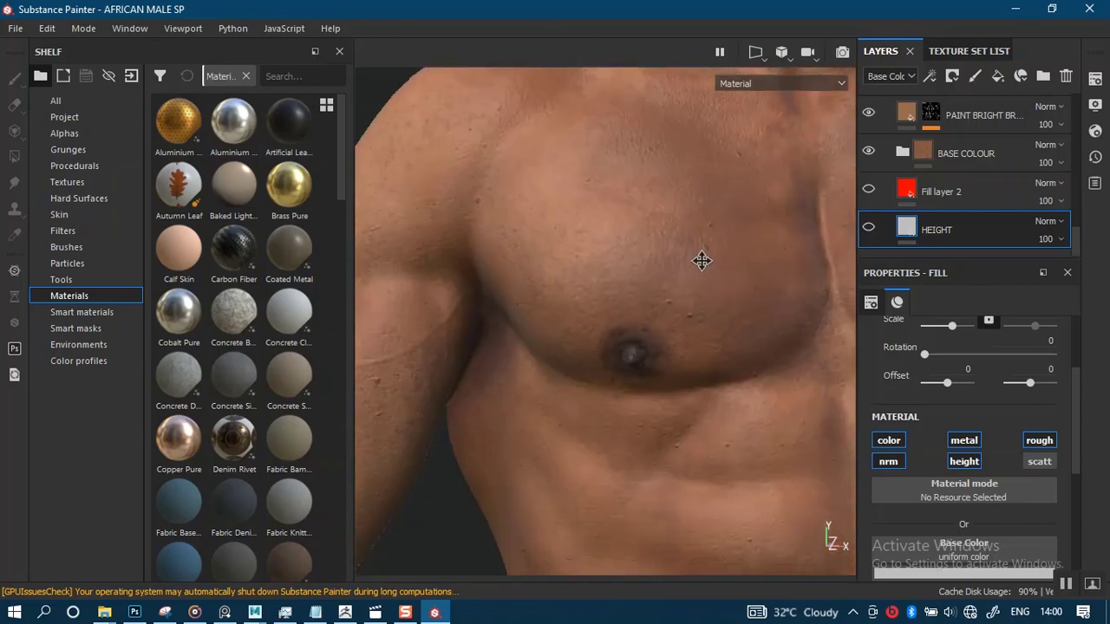
# Orbit and zoom around the chest, neck and lower face to examine the skin detail
pyautogui.keyDown('alt'); pyautogui.moveTo(656, 341); pyautogui.dragTo(696, 301, button='middle'); pyautogui.keyUp('alt')
pyautogui.keyDown('alt'); pyautogui.moveTo(764, 283); pyautogui.dragTo(615, 384, button='middle'); pyautogui.keyUp('alt')
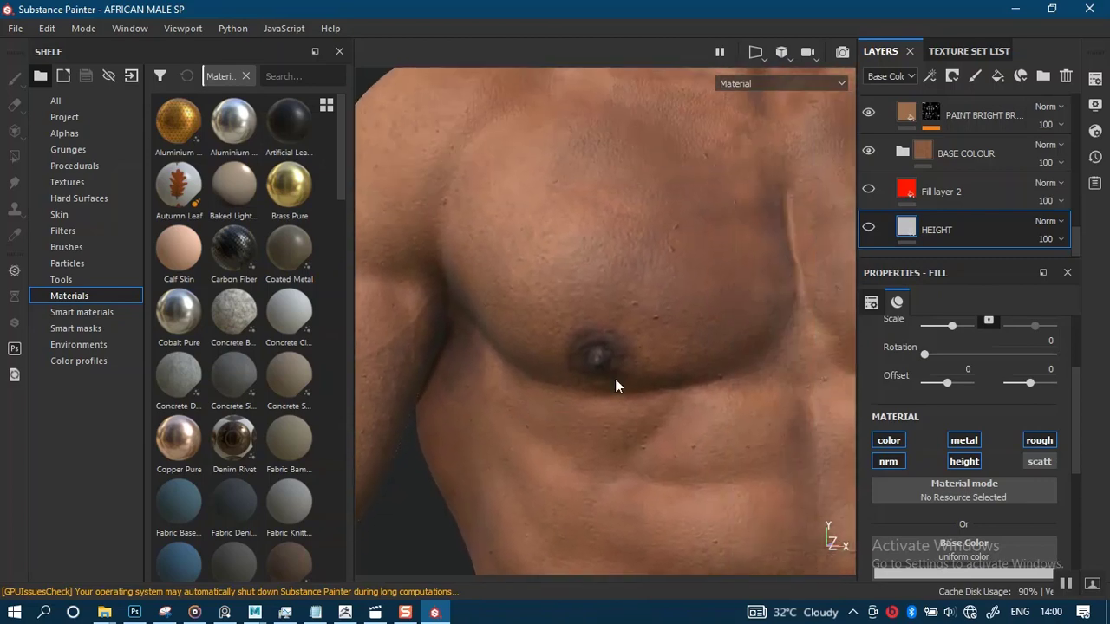
pyautogui.keyDown('alt'); pyautogui.moveTo(742, 321); pyautogui.dragTo(621, 404, button='middle'); pyautogui.keyUp('alt')
pyautogui.keyDown('alt'); pyautogui.moveTo(687, 309); pyautogui.dragTo(613, 430, button='middle'); pyautogui.keyUp('alt')
pyautogui.keyDown('alt'); pyautogui.moveTo(636, 364); pyautogui.dragTo(620, 393, button='middle'); pyautogui.keyUp('alt')
pyautogui.keyDown('alt'); pyautogui.moveTo(620, 393); pyautogui.dragTo(602, 327, button='right'); pyautogui.keyUp('alt')
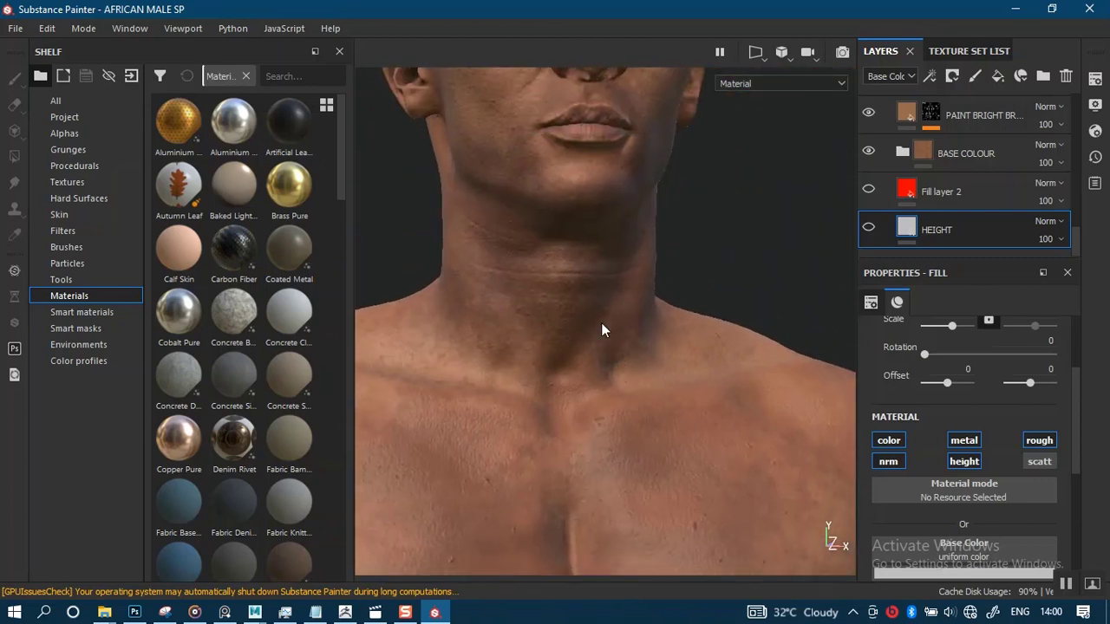
pyautogui.keyDown('alt'); pyautogui.moveTo(617, 358); pyautogui.dragTo(631, 449, button='middle'); pyautogui.keyUp('alt')
pyautogui.keyDown('alt'); pyautogui.moveTo(624, 339); pyautogui.dragTo(631, 382, button='right'); pyautogui.keyUp('alt')
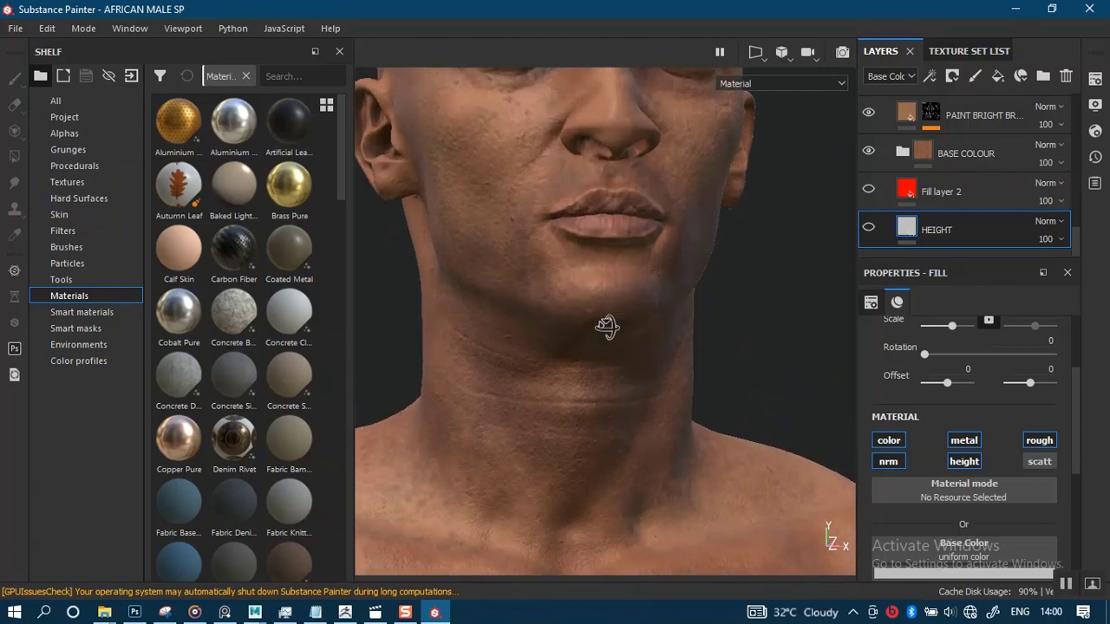
pyautogui.keyDown('alt'); pyautogui.moveTo(607, 327); pyautogui.dragTo(636, 316); pyautogui.keyUp('alt')
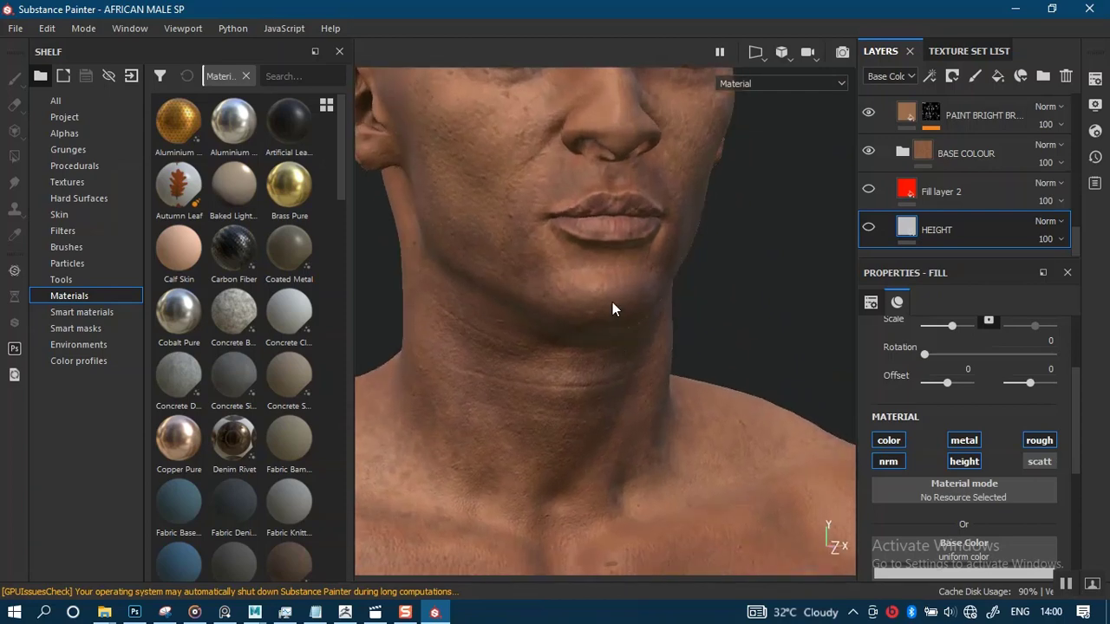
pyautogui.keyDown('alt'); pyautogui.moveTo(624, 387); pyautogui.dragTo(652, 538, button='middle'); pyautogui.keyUp('alt')
pyautogui.keyDown('alt'); pyautogui.moveTo(619, 352); pyautogui.dragTo(624, 70, button='right'); pyautogui.keyUp('alt')
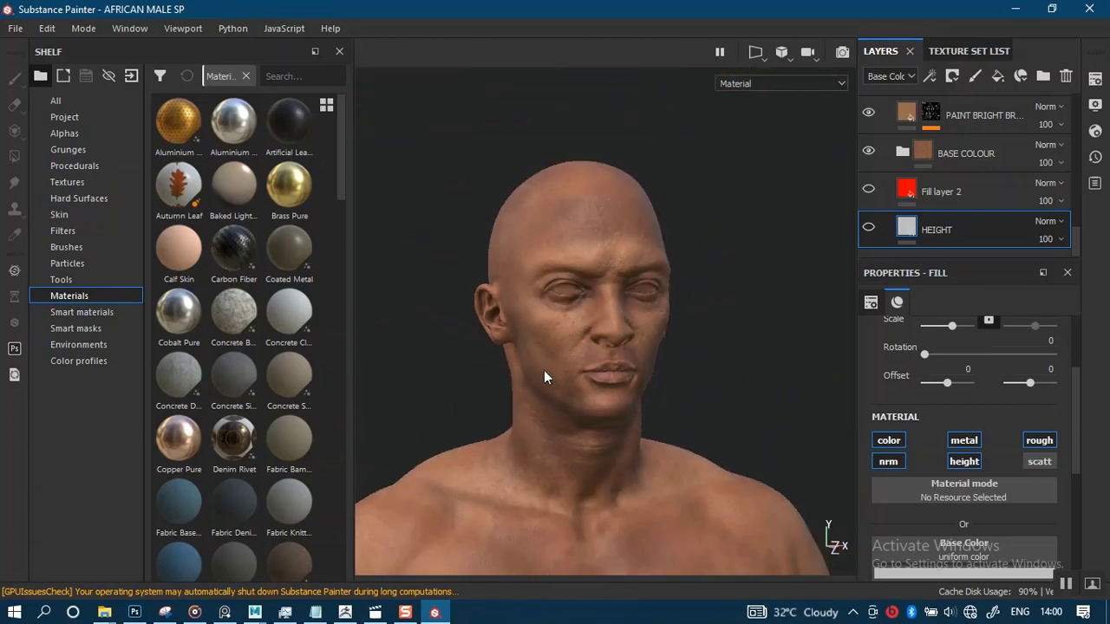
# Orbit and zoom around the head, arm and hand to examine the skin detail
pyautogui.keyDown('alt'); pyautogui.moveTo(544, 371); pyautogui.dragTo(630, 265, button='middle'); pyautogui.keyUp('alt')
pyautogui.keyDown('alt'); pyautogui.moveTo(600, 341); pyautogui.dragTo(693, 193, button='middle'); pyautogui.keyUp('alt')
pyautogui.keyDown('alt'); pyautogui.moveTo(568, 313); pyautogui.dragTo(581, 353, button='right'); pyautogui.keyUp('alt')
pyautogui.keyDown('alt'); pyautogui.moveTo(572, 360); pyautogui.dragTo(668, 187, button='middle'); pyautogui.keyUp('alt')
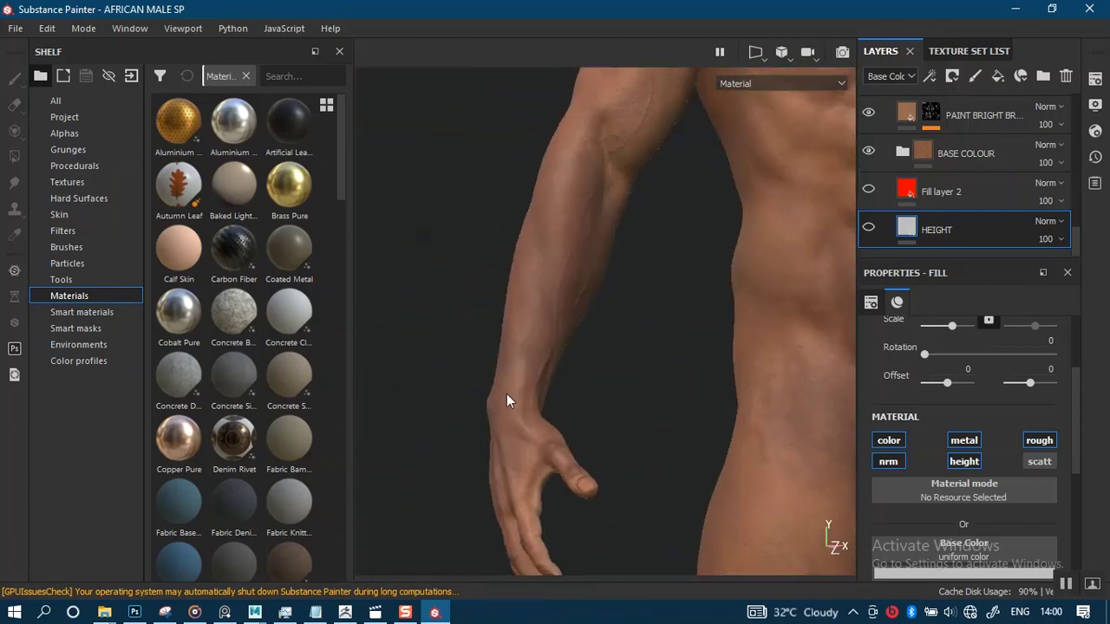
pyautogui.keyDown('alt'); pyautogui.moveTo(508, 395); pyautogui.dragTo(523, 471, button='right'); pyautogui.keyUp('alt')
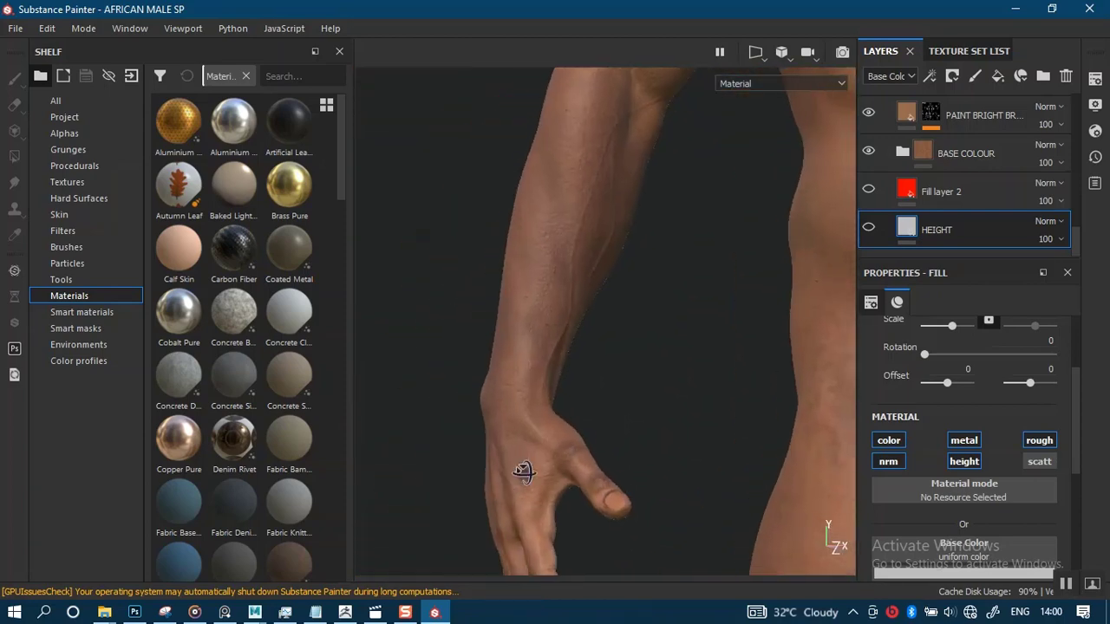
pyautogui.keyDown('alt'); pyautogui.moveTo(523, 471); pyautogui.dragTo(594, 464); pyautogui.keyUp('alt')
pyautogui.keyDown('alt'); pyautogui.moveTo(568, 418); pyautogui.dragTo(609, 299, button='middle'); pyautogui.keyUp('alt')
pyautogui.keyDown('alt'); pyautogui.moveTo(592, 451); pyautogui.dragTo(609, 553, button='right'); pyautogui.keyUp('alt')
pyautogui.keyDown('alt'); pyautogui.moveTo(533, 502); pyautogui.dragTo(581, 487, button='middle'); pyautogui.keyUp('alt')
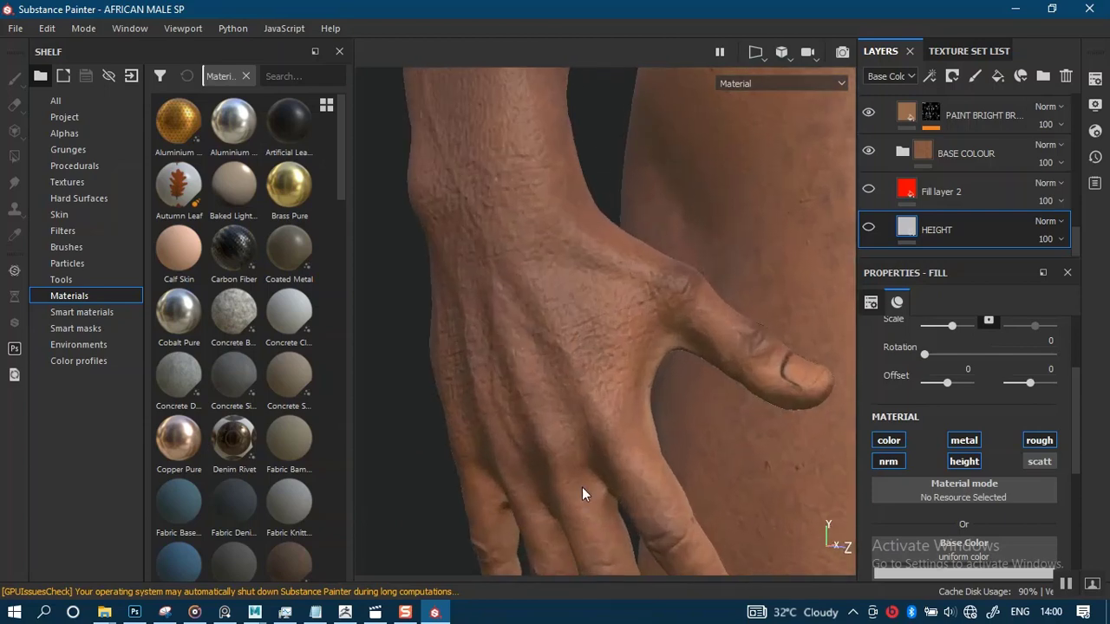
pyautogui.keyDown('alt'); pyautogui.moveTo(566, 391); pyautogui.dragTo(564, 306, button='right'); pyautogui.keyUp('alt')
pyautogui.keyDown('alt'); pyautogui.moveTo(563, 364); pyautogui.dragTo(526, 372); pyautogui.keyUp('alt')
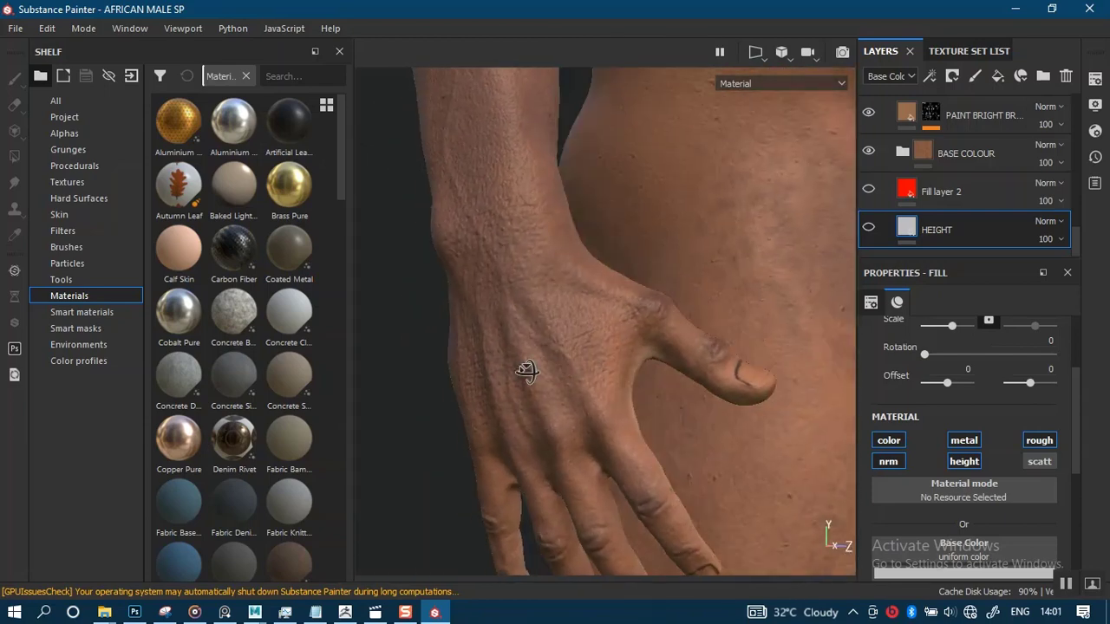
pyautogui.keyDown('alt'); pyautogui.moveTo(525, 372); pyautogui.dragTo(574, 242, button='right'); pyautogui.keyUp('alt')
pyautogui.keyDown('alt'); pyautogui.moveTo(562, 347); pyautogui.dragTo(500, 335, button='middle'); pyautogui.keyUp('alt')
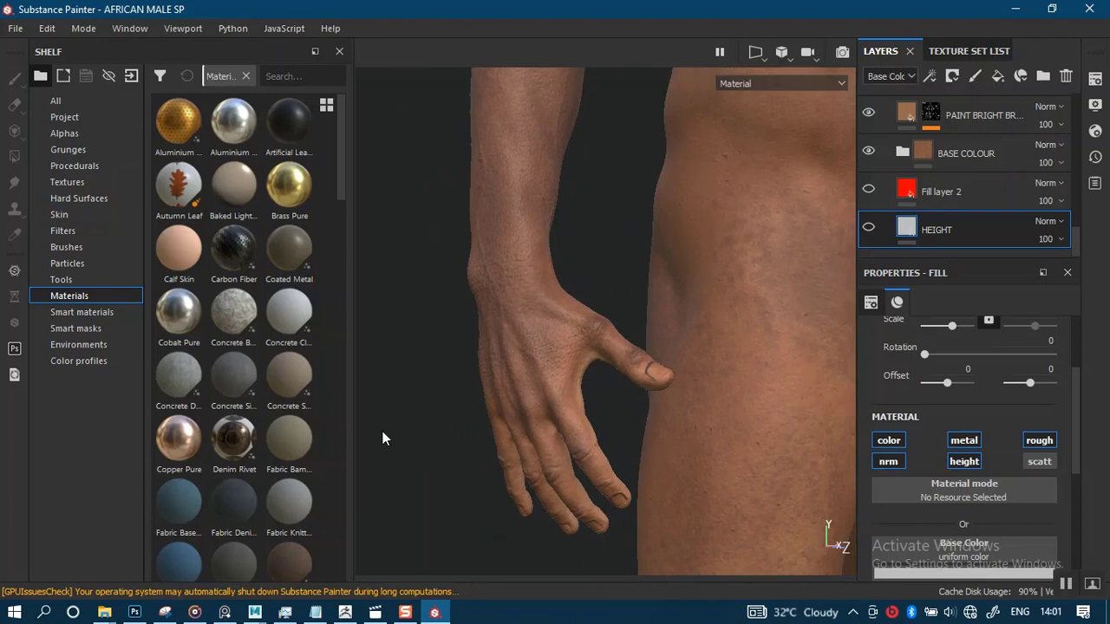
pyautogui.moveTo(136, 613)
pyautogui.click(137, 572)
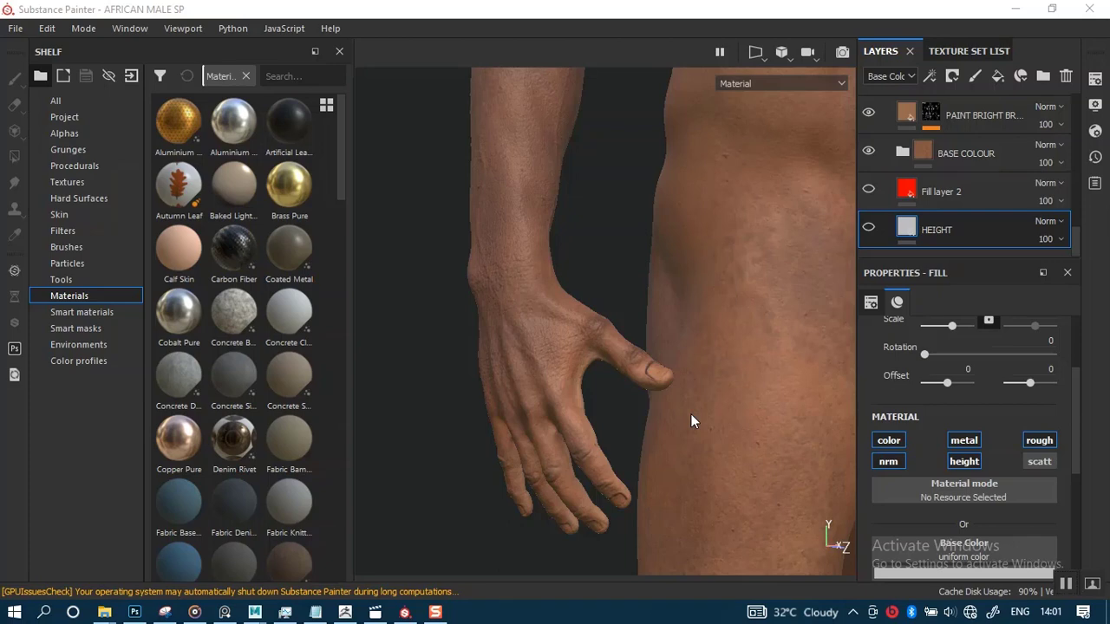
pyautogui.moveTo(315, 612)
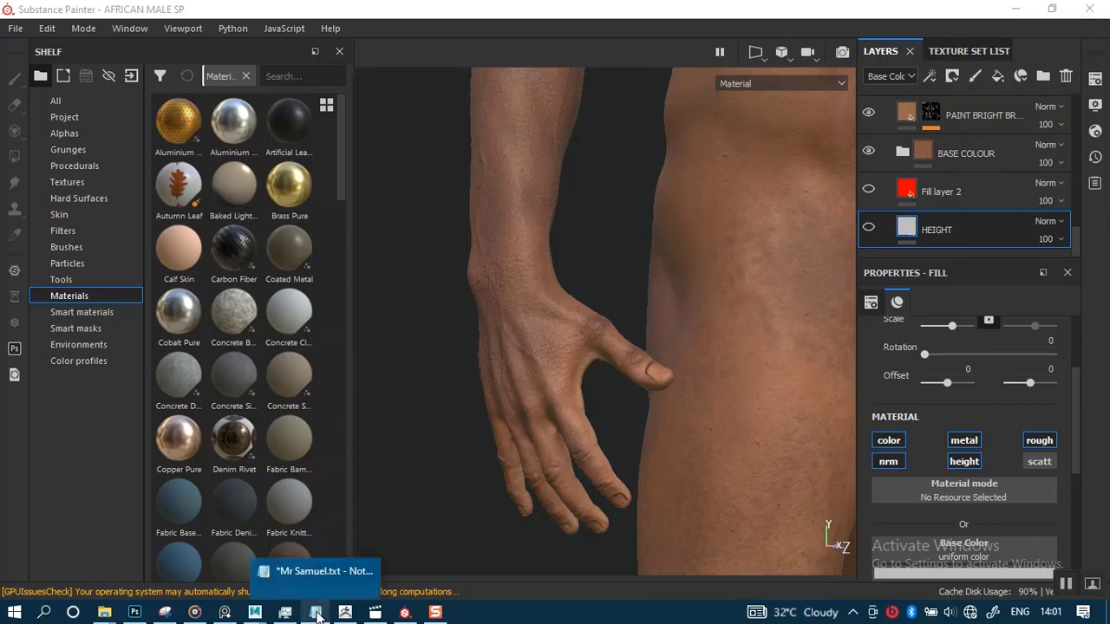
pyautogui.moveTo(314, 572)
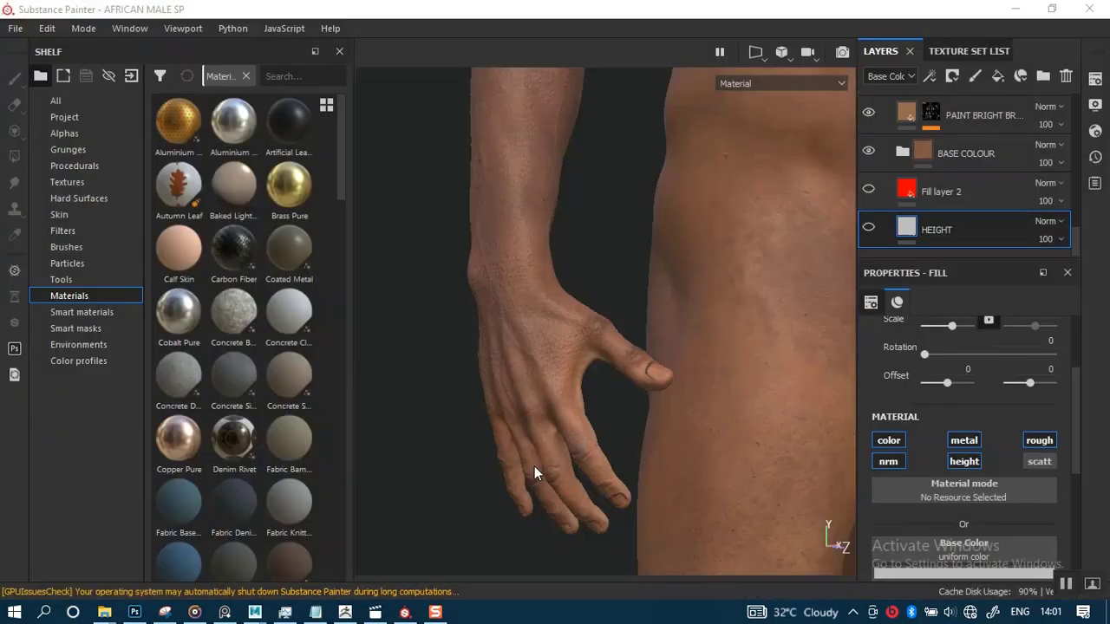
# Open the MALE MAPS folder in File Explorer and select the MARMOSET AFRICAN MALE NORMAL_normal.png file
pyautogui.moveTo(104, 613)
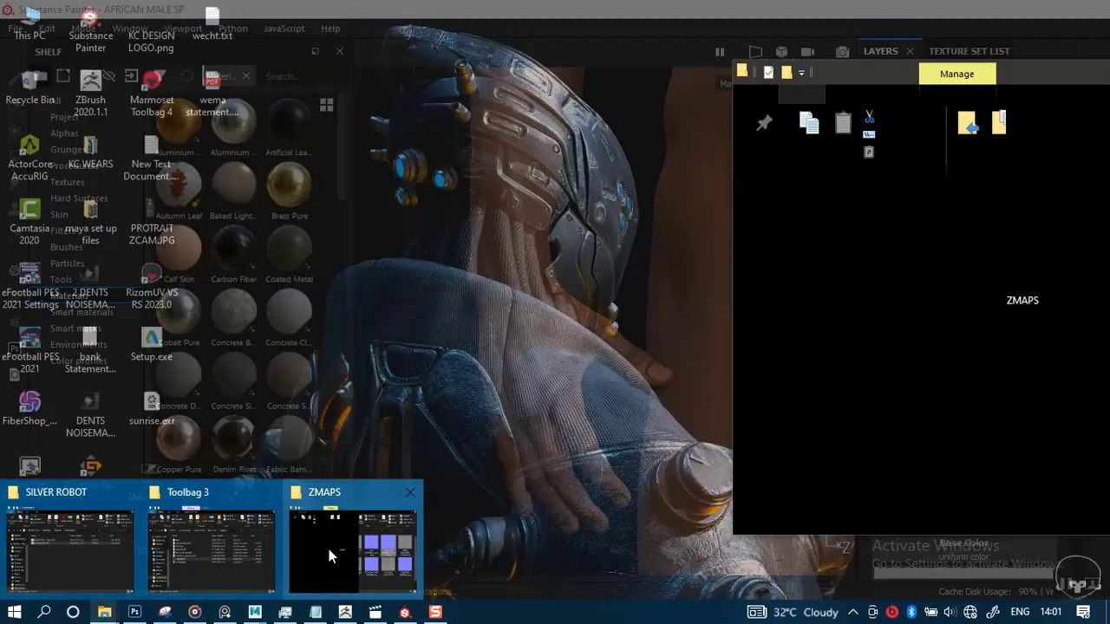
pyautogui.click(328, 549)
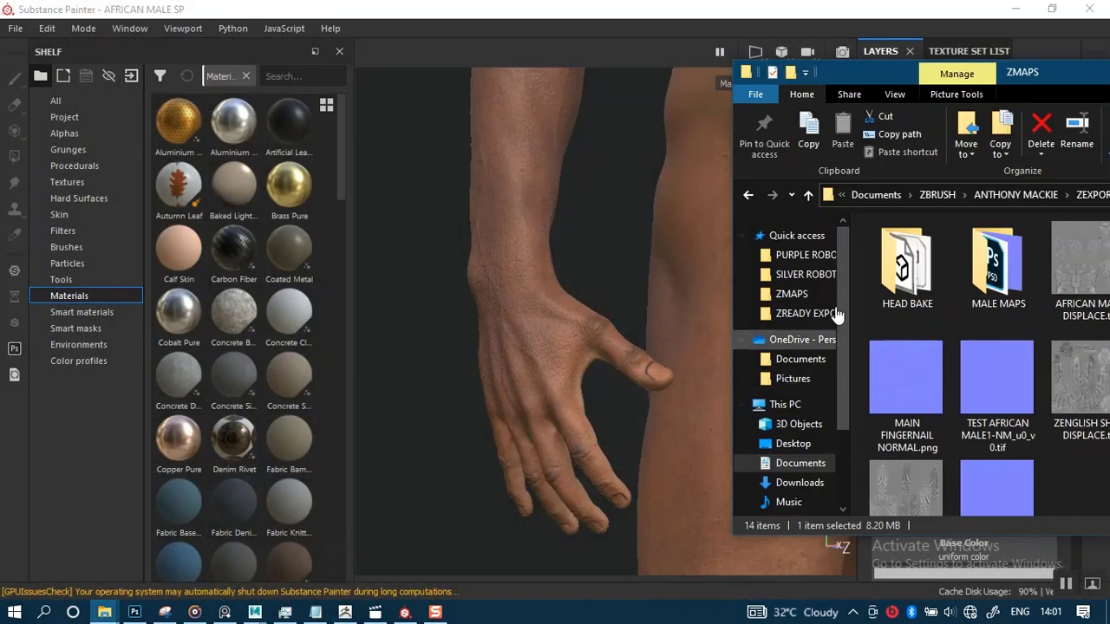
pyautogui.moveTo(1005, 76); pyautogui.dragTo(515, 83)
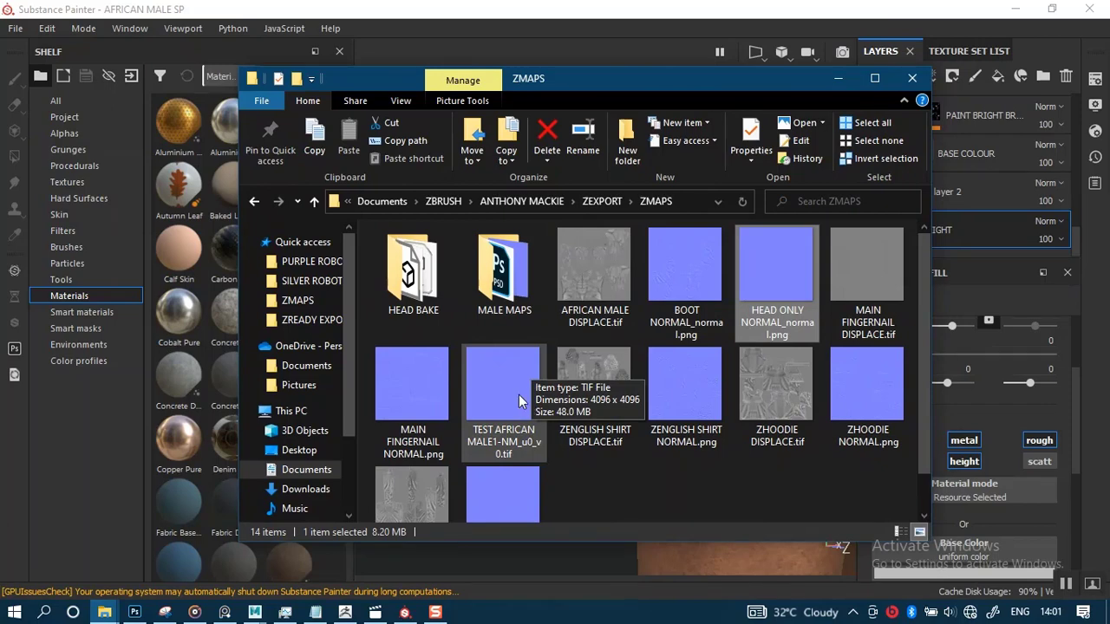
pyautogui.scroll(-1, 518, 399)
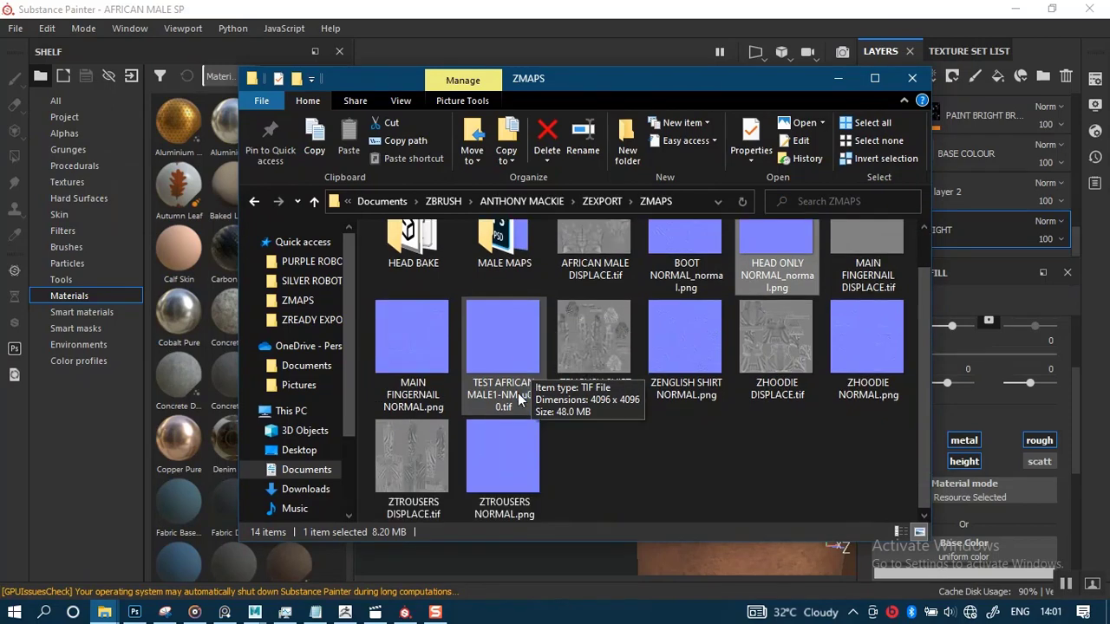
pyautogui.scroll(1, 517, 393)
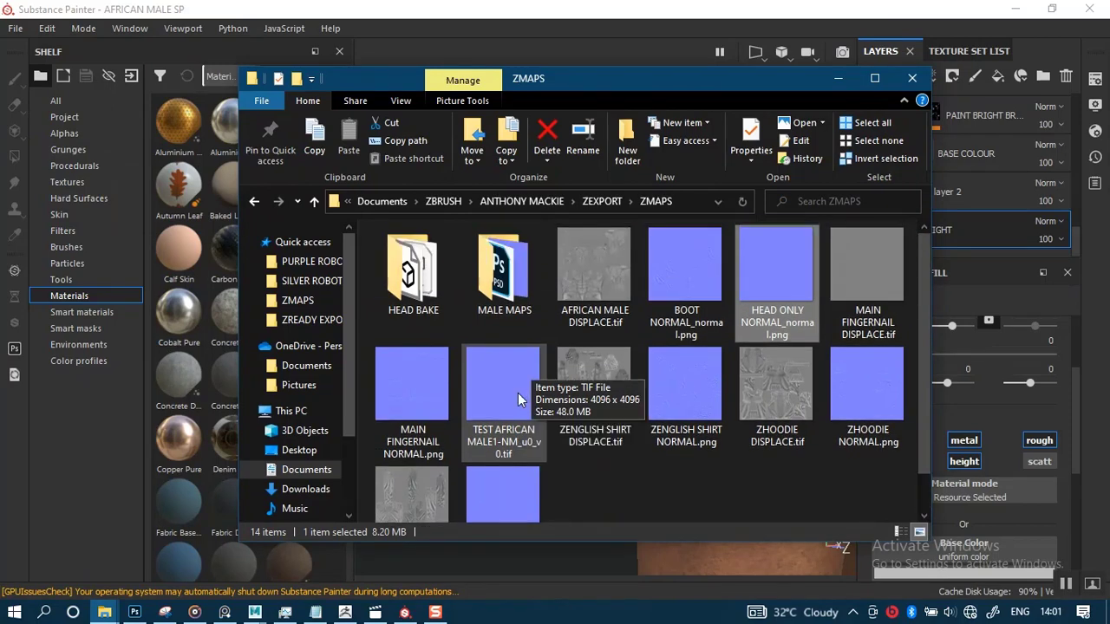
pyautogui.doubleClick(509, 294)
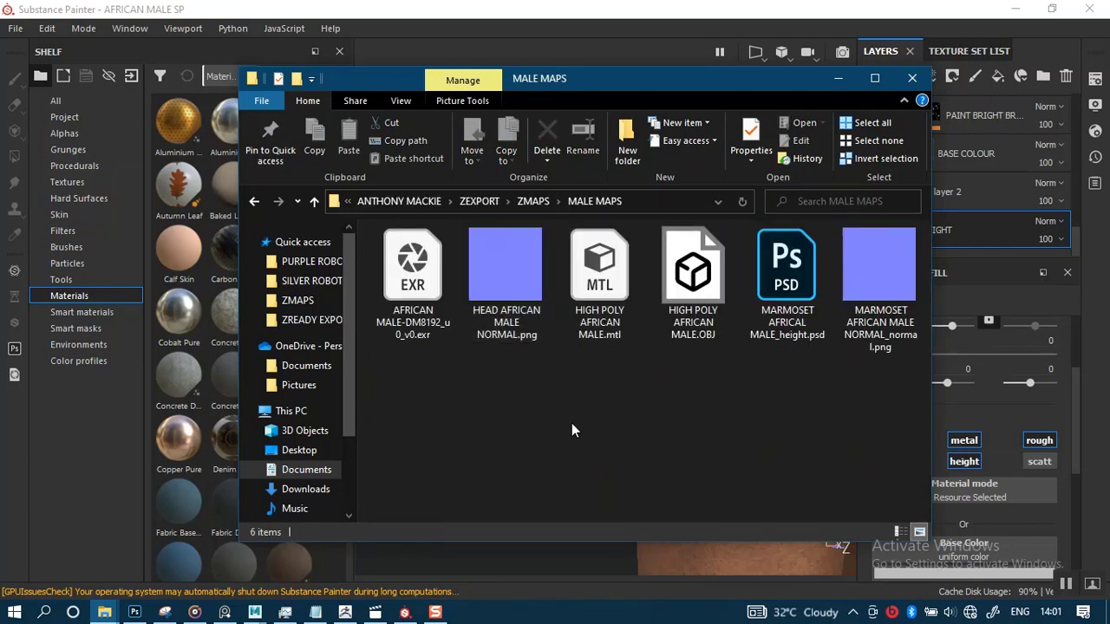
pyautogui.click(896, 278)
pyautogui.moveTo(122, 613)
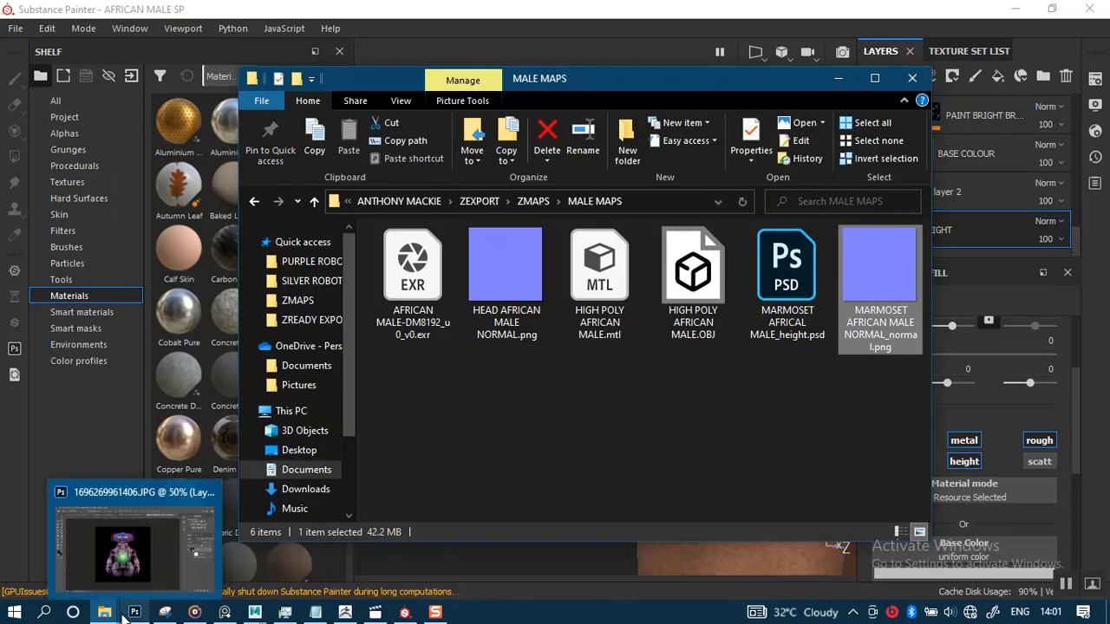
pyautogui.click(154, 567)
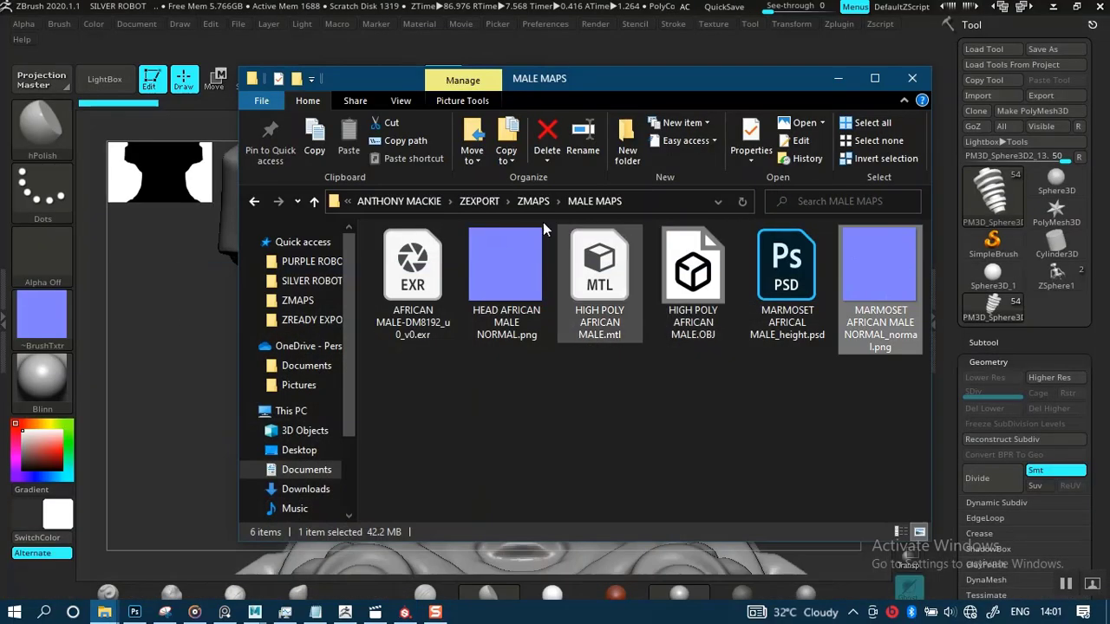
pyautogui.click(1054, 8)
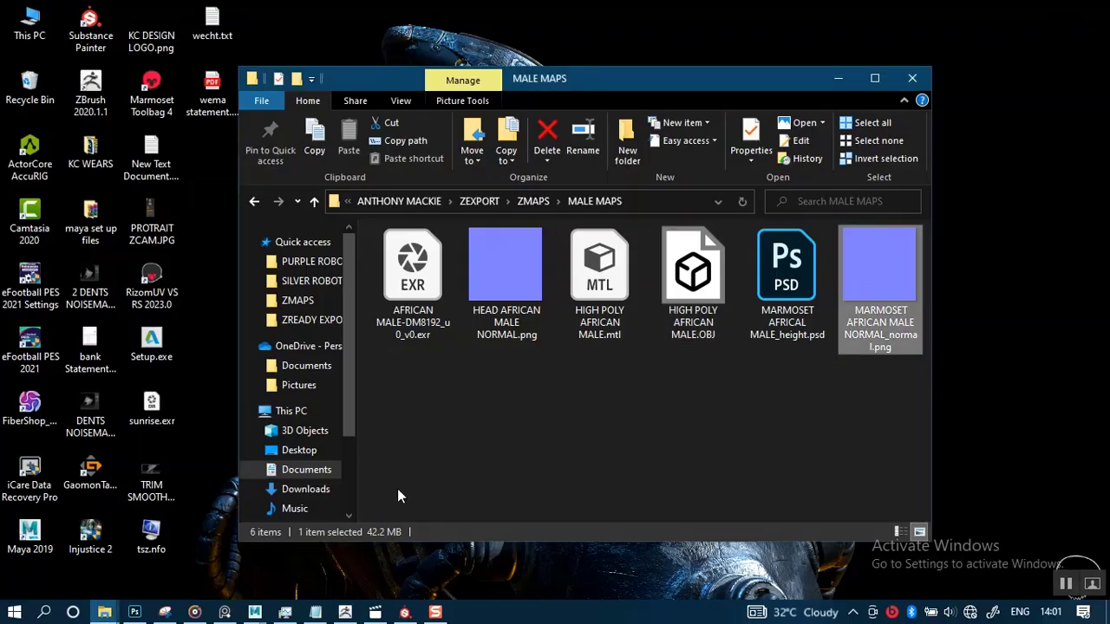
pyautogui.moveTo(135, 613)
pyautogui.click(143, 553)
pyautogui.click(143, 553)
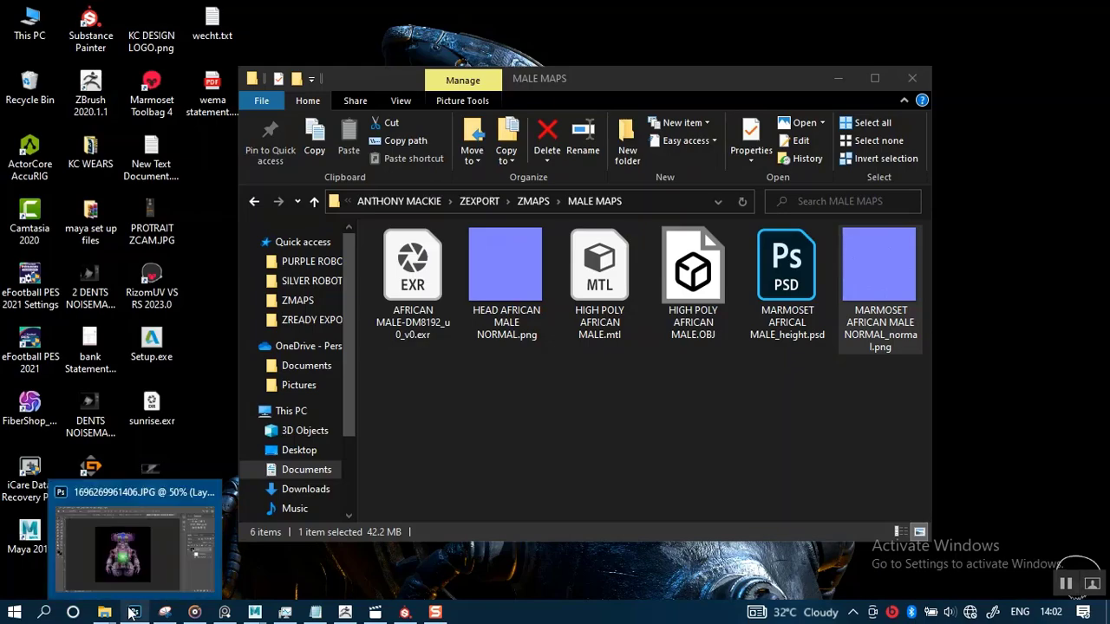
pyautogui.click(160, 546)
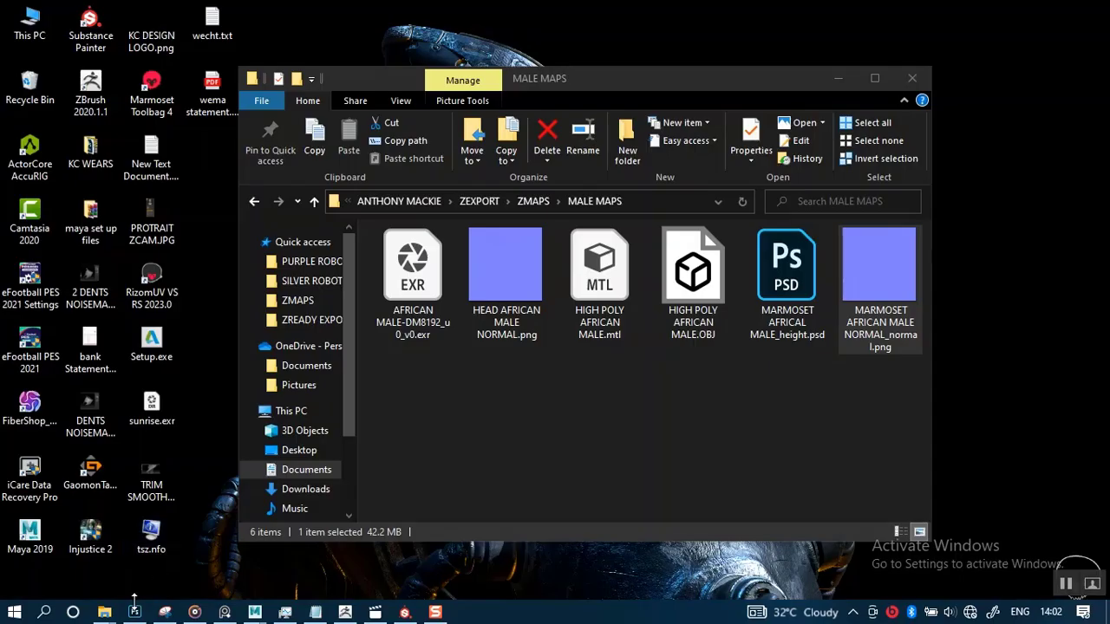
pyautogui.moveTo(136, 607)
pyautogui.click(129, 568)
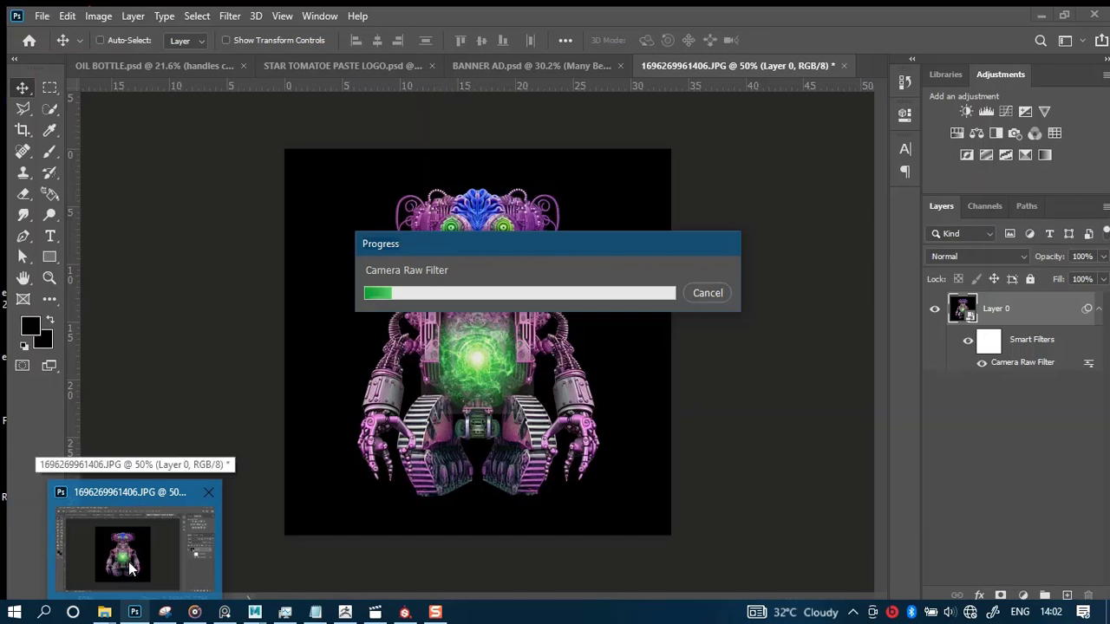
pyautogui.click(130, 568)
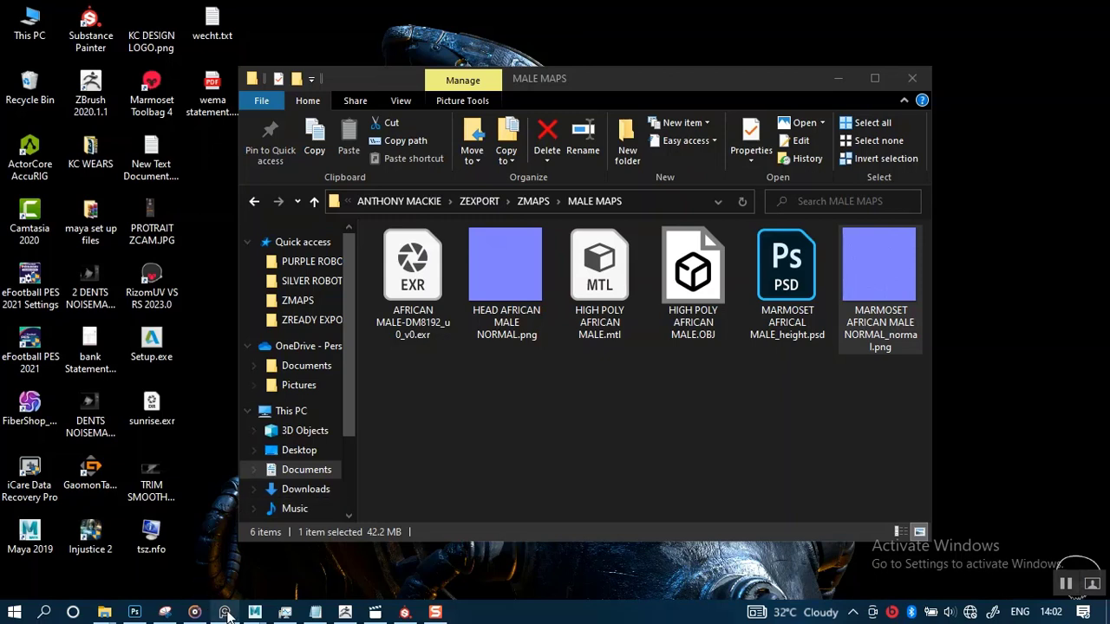
pyautogui.moveTo(228, 614)
pyautogui.moveTo(126, 614)
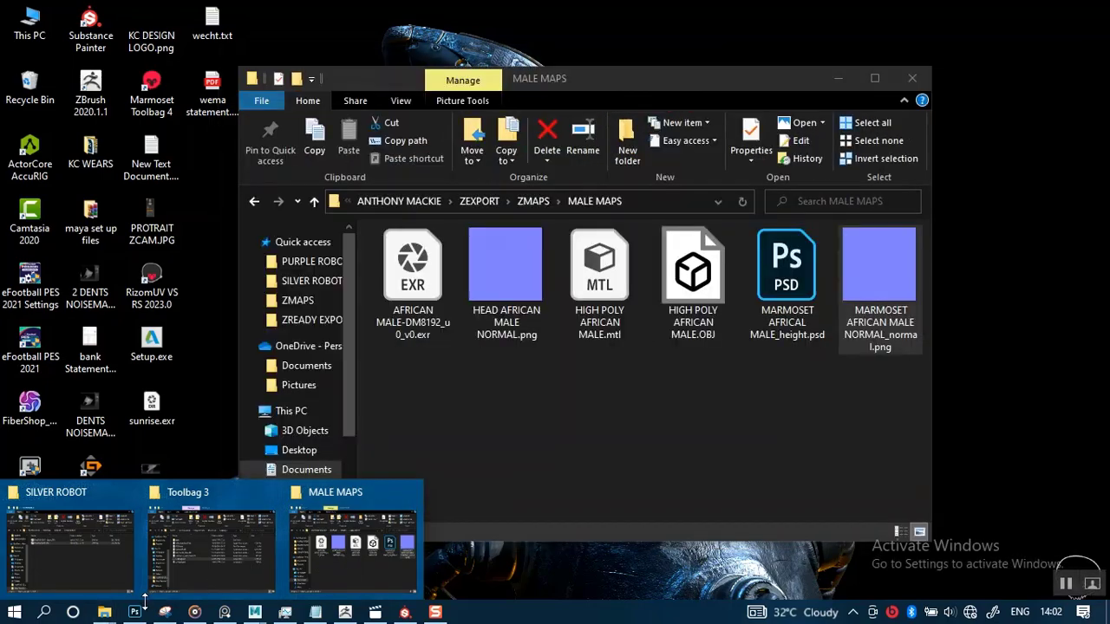
pyautogui.click(137, 612)
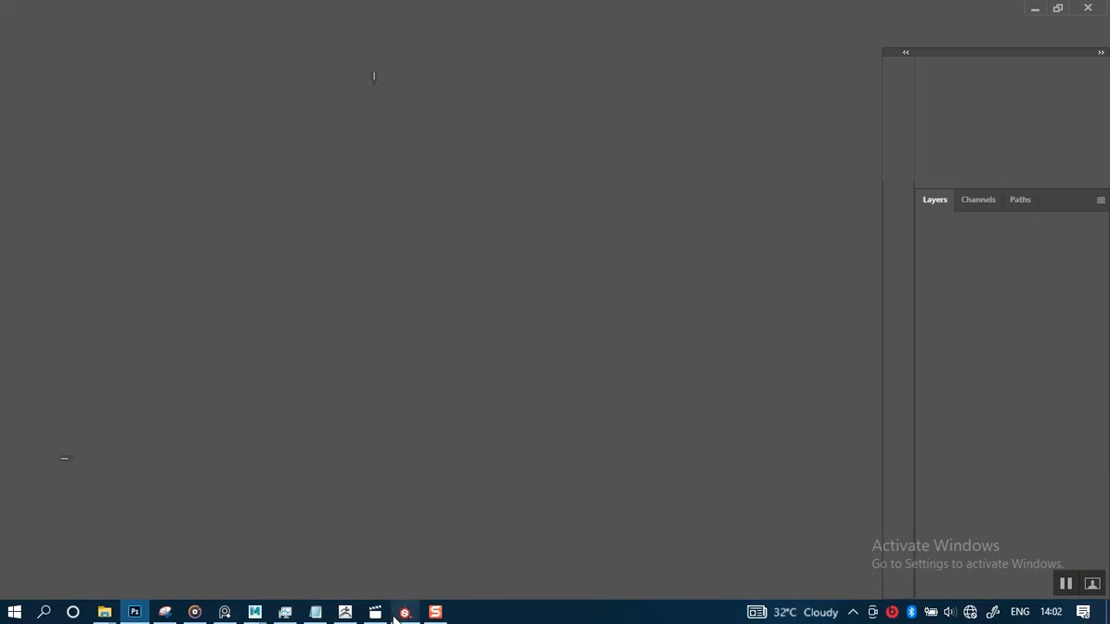
# Return to Substance Painter, collapse the layer stack into Folder 1 and hide Folder 1
pyautogui.moveTo(404, 612)
pyautogui.click(416, 559)
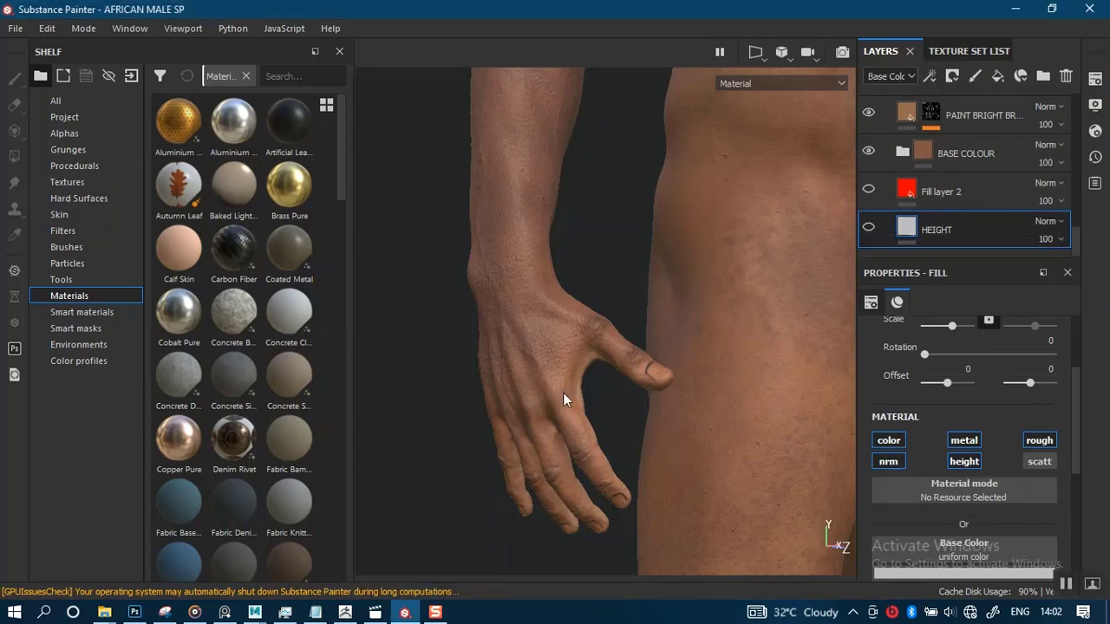
pyautogui.scroll(1, 558, 387)
pyautogui.scroll(-3, 559, 387)
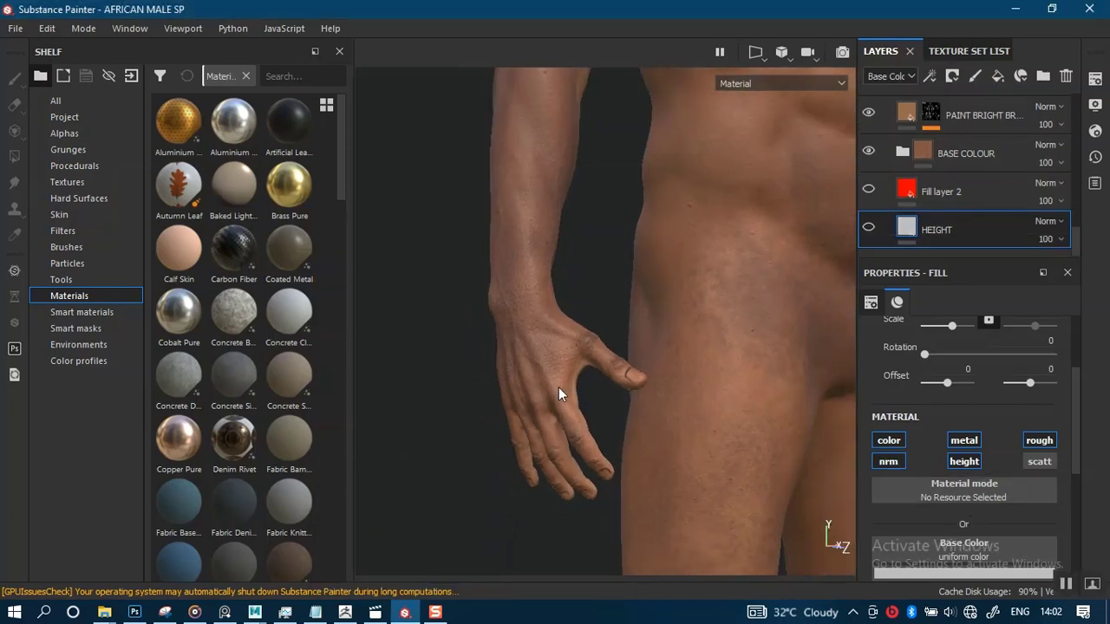
pyautogui.scroll(3, 559, 387)
pyautogui.scroll(-3, 558, 387)
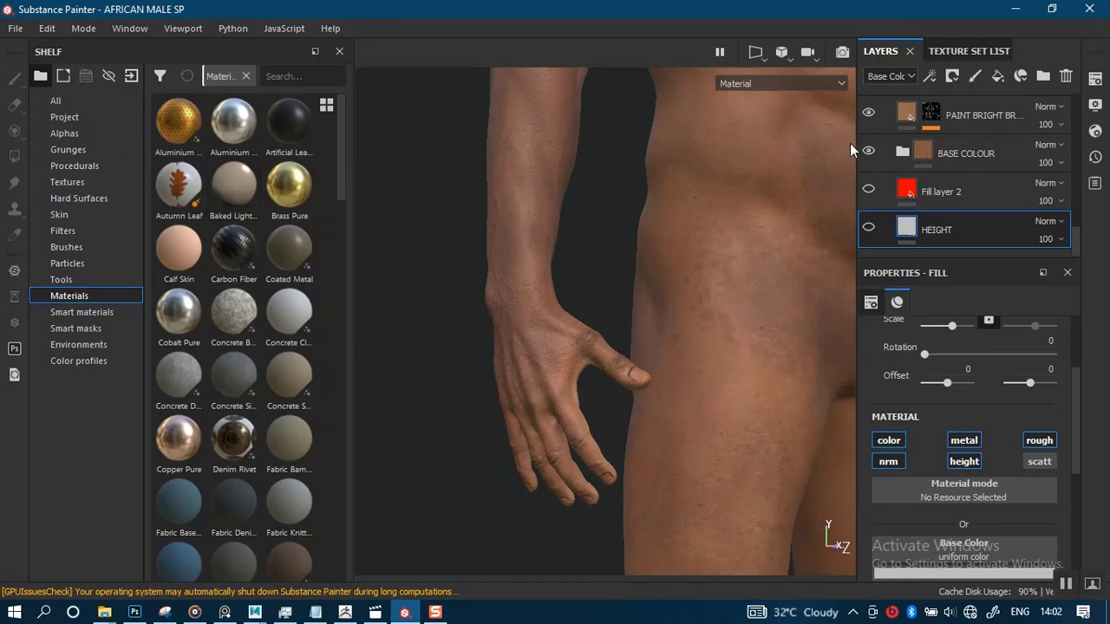
pyautogui.scroll(5, 951, 135)
pyautogui.scroll(5, 949, 137)
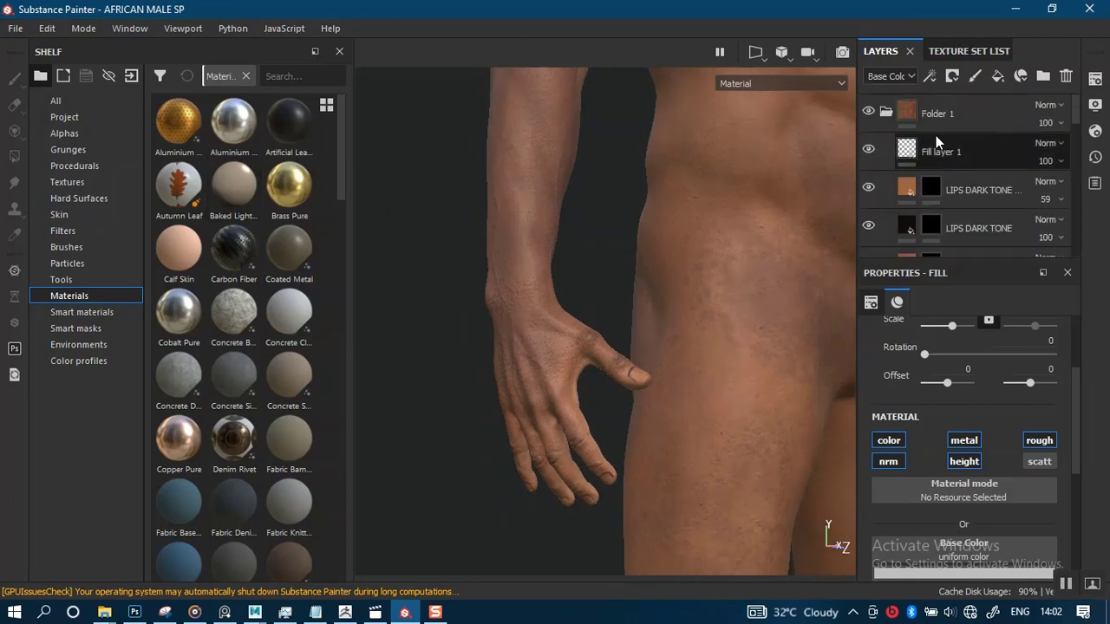
pyautogui.click(886, 112)
pyautogui.click(935, 116)
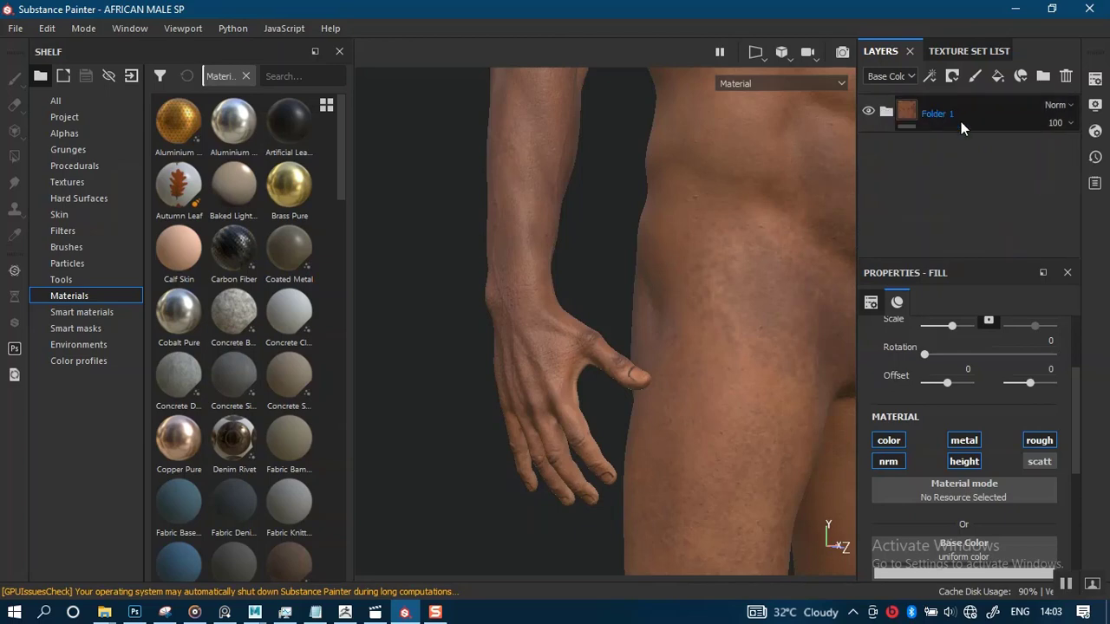
pyautogui.click(961, 124)
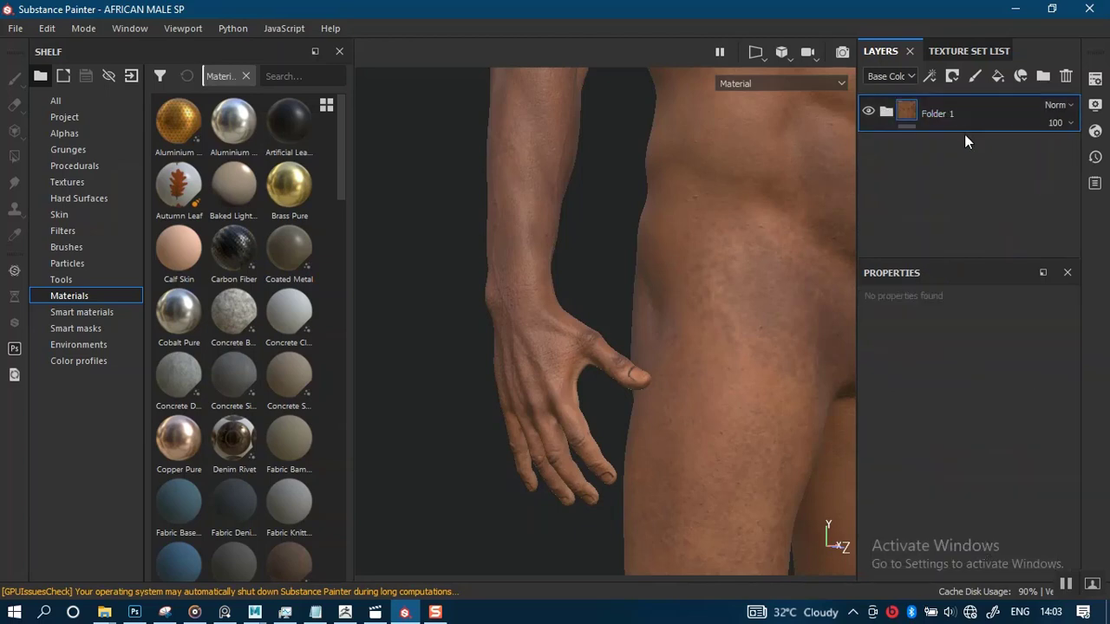
pyautogui.click(868, 113)
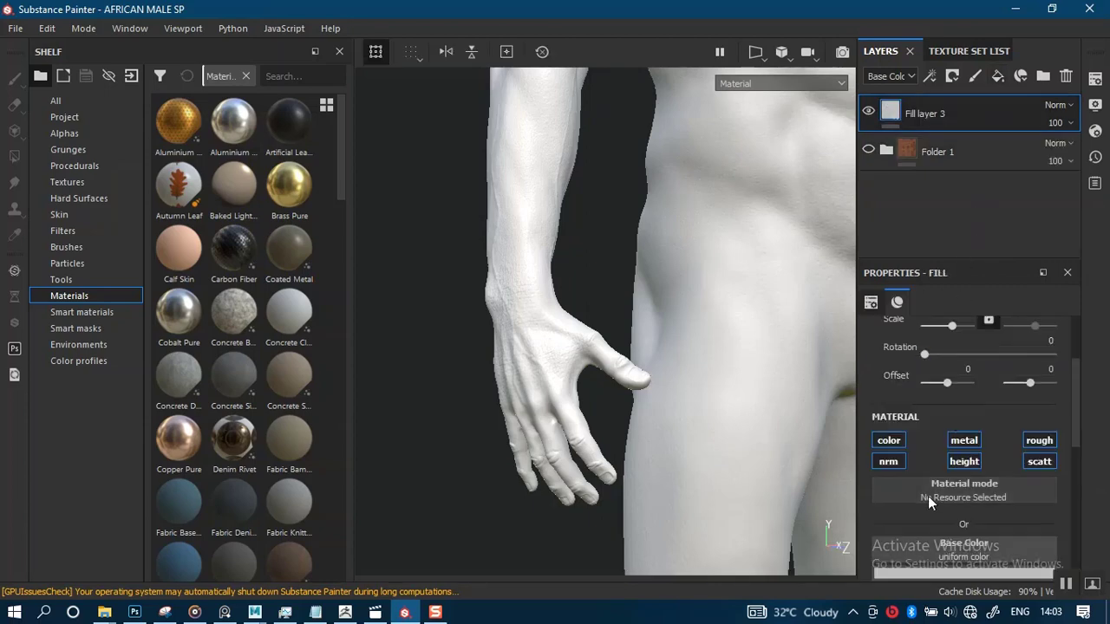
# Add a new fill layer above the hidden folder and set its base color to red
pyautogui.scroll(-2, 925, 505)
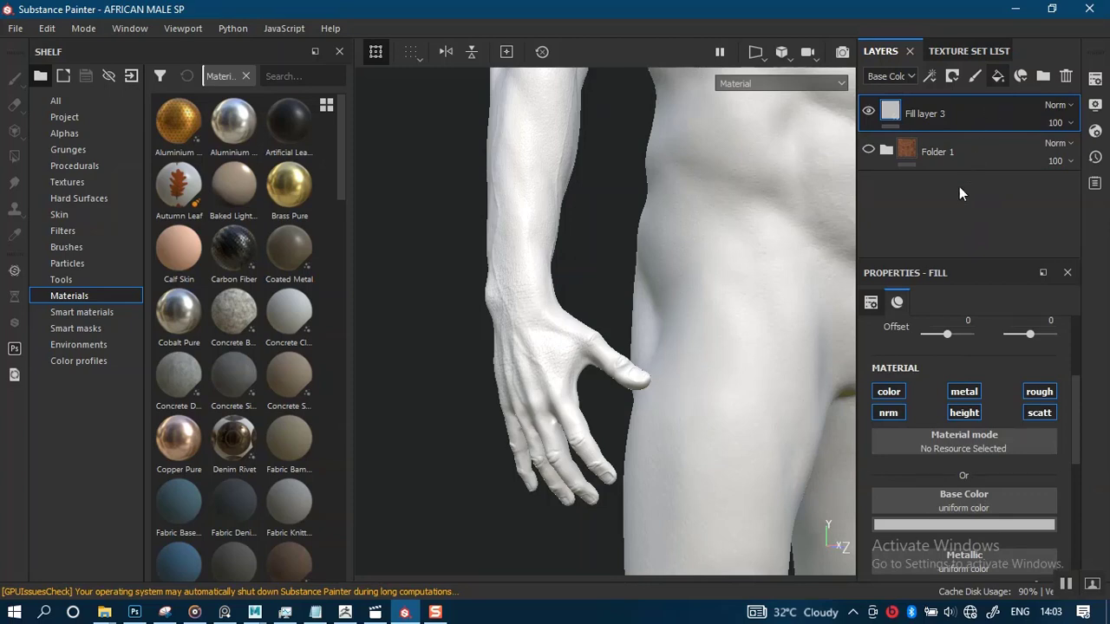
pyautogui.click(999, 76)
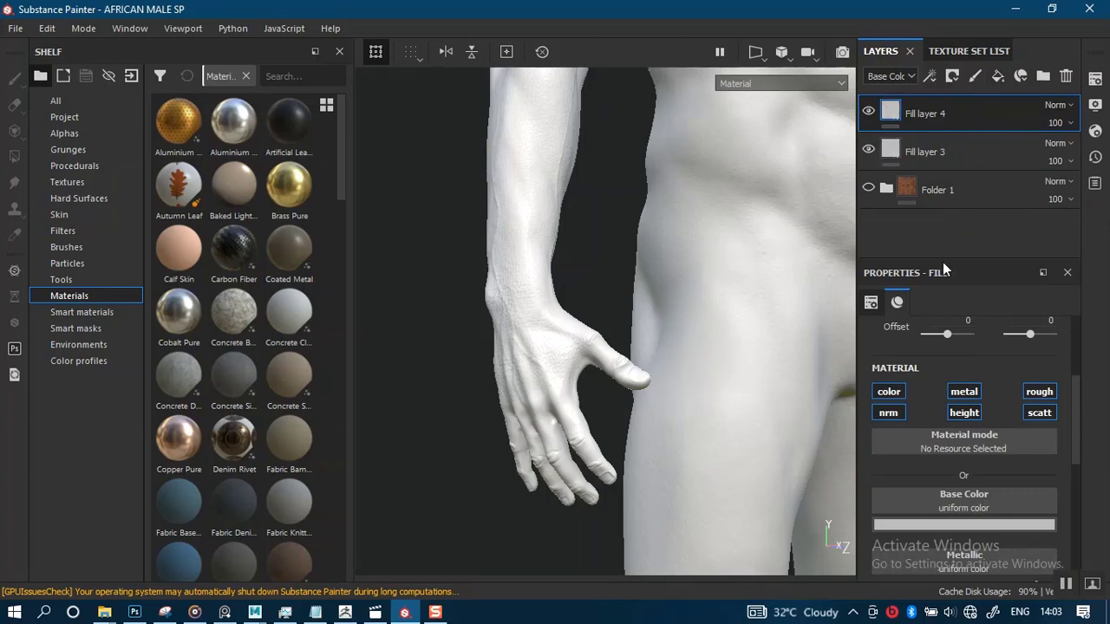
pyautogui.click(907, 522)
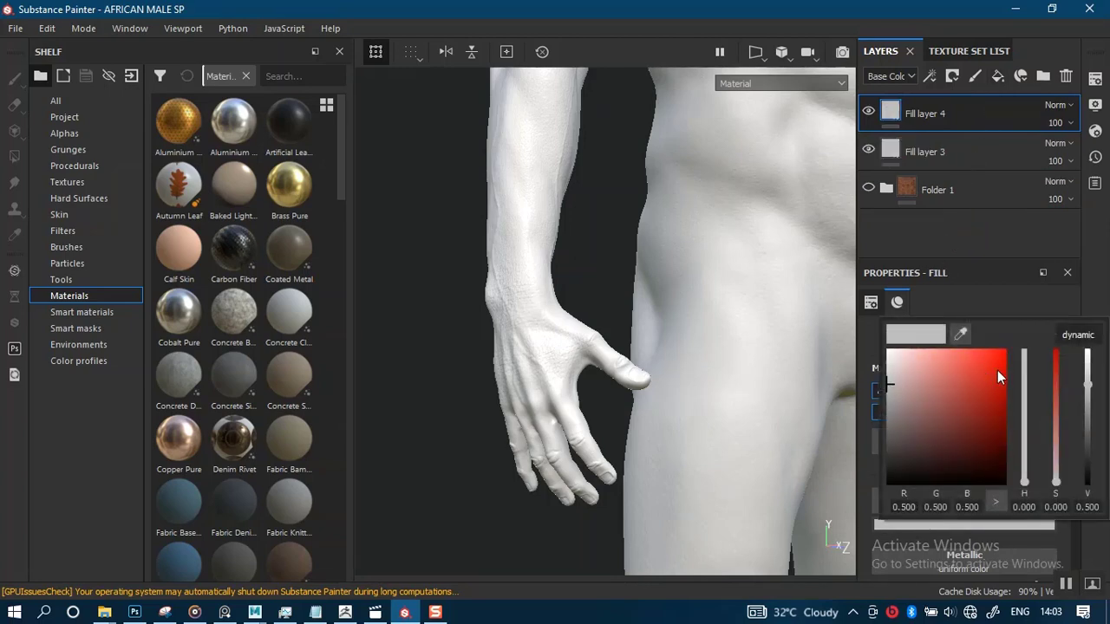
pyautogui.moveTo(997, 370); pyautogui.dragTo(1004, 350)
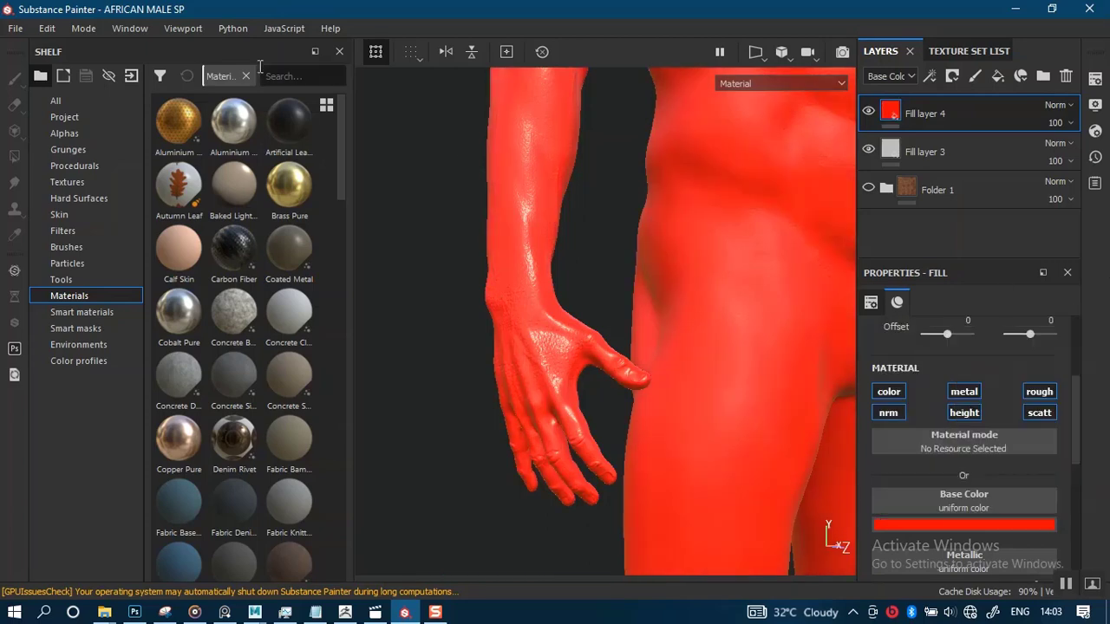
# Open the Export textures dialog and exclude every texture set except AFRICA_MALE
pyautogui.click(17, 29)
pyautogui.click(72, 315)
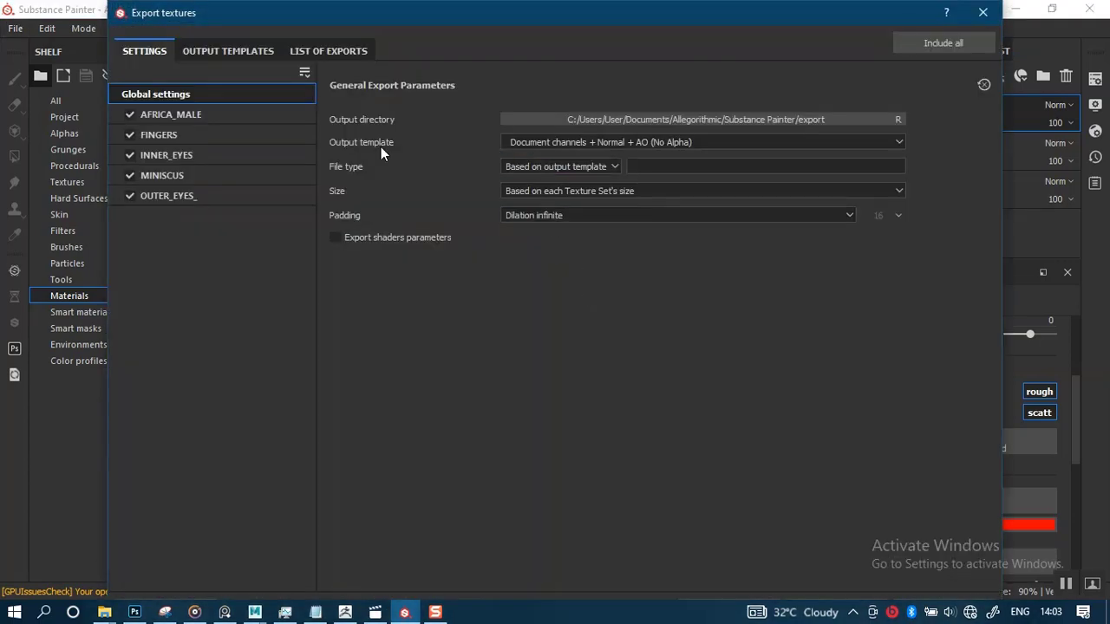
pyautogui.click(131, 156)
pyautogui.click(131, 174)
pyautogui.click(131, 195)
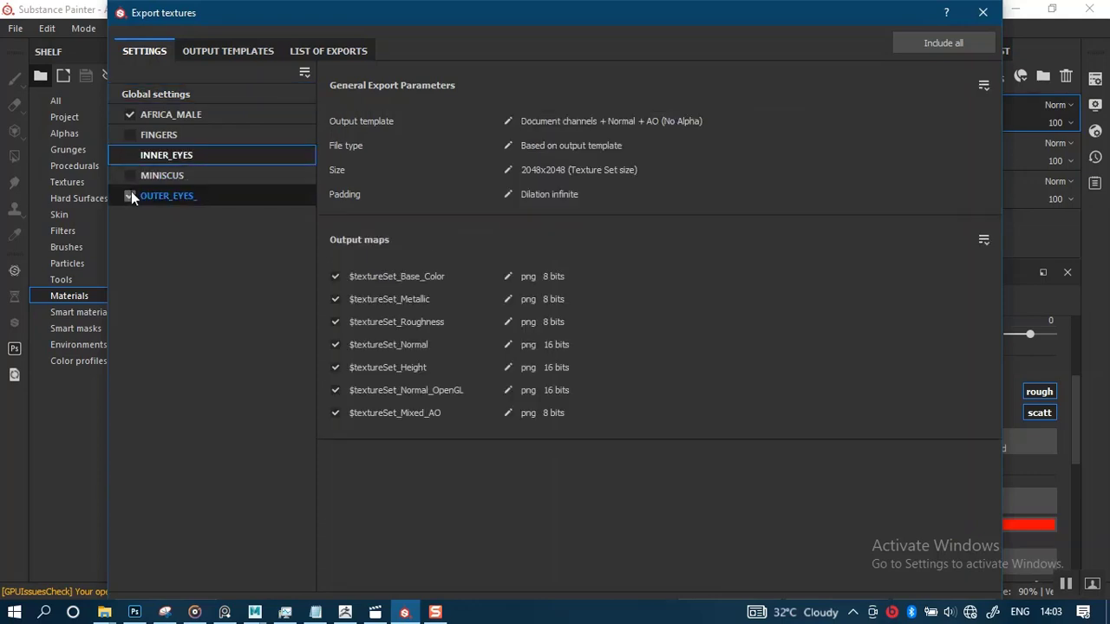
# Set the global export size to 8192
pyautogui.click(167, 116)
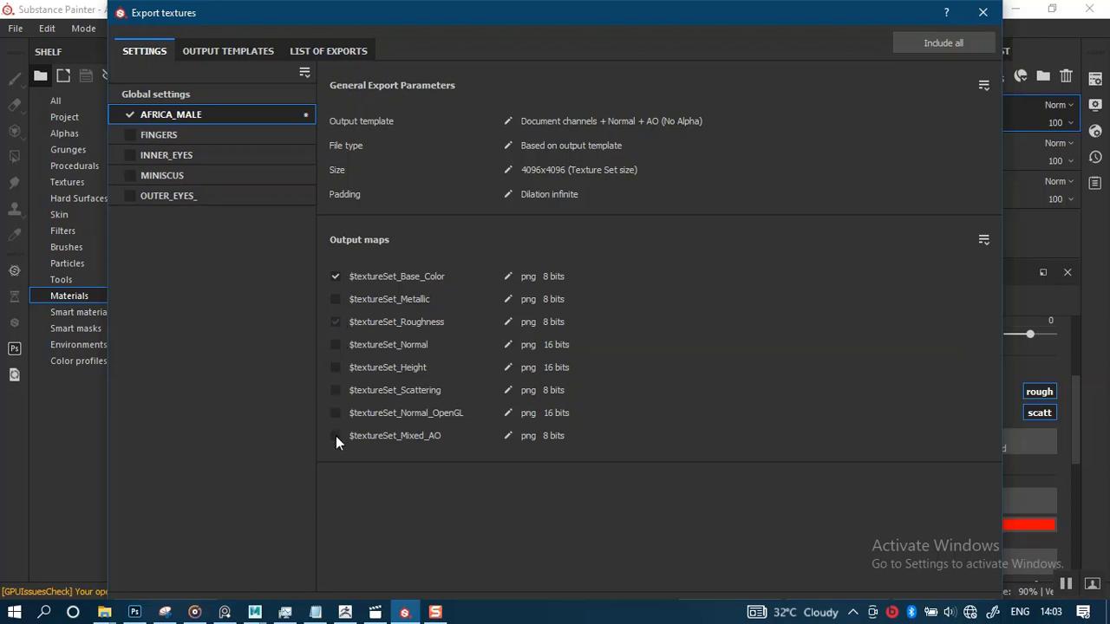
pyautogui.click(178, 95)
pyautogui.click(579, 189)
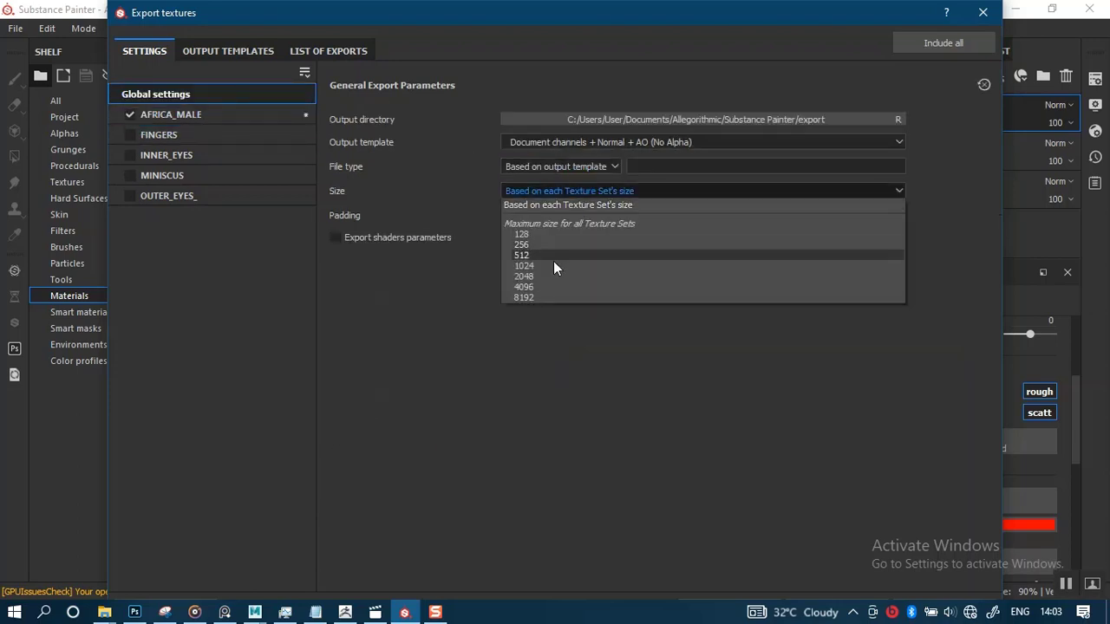
pyautogui.click(541, 294)
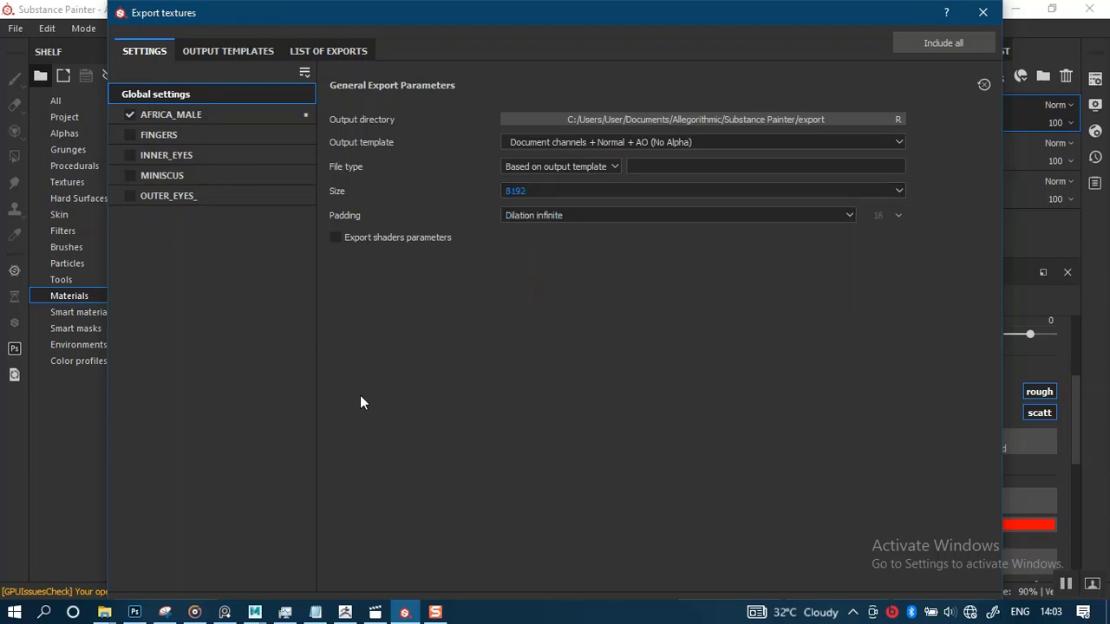
# Set the export output directory to the ZMAPS folder and export the AFRICA_MALE base color texture
pyautogui.moveTo(105, 611)
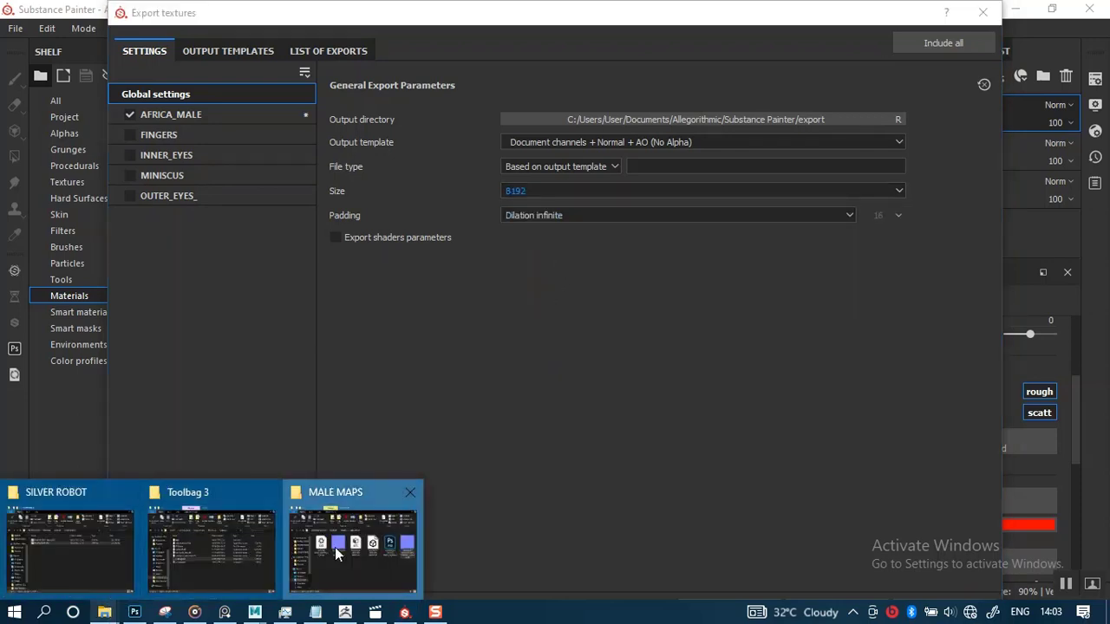
pyautogui.click(351, 542)
pyautogui.moveTo(885, 299)
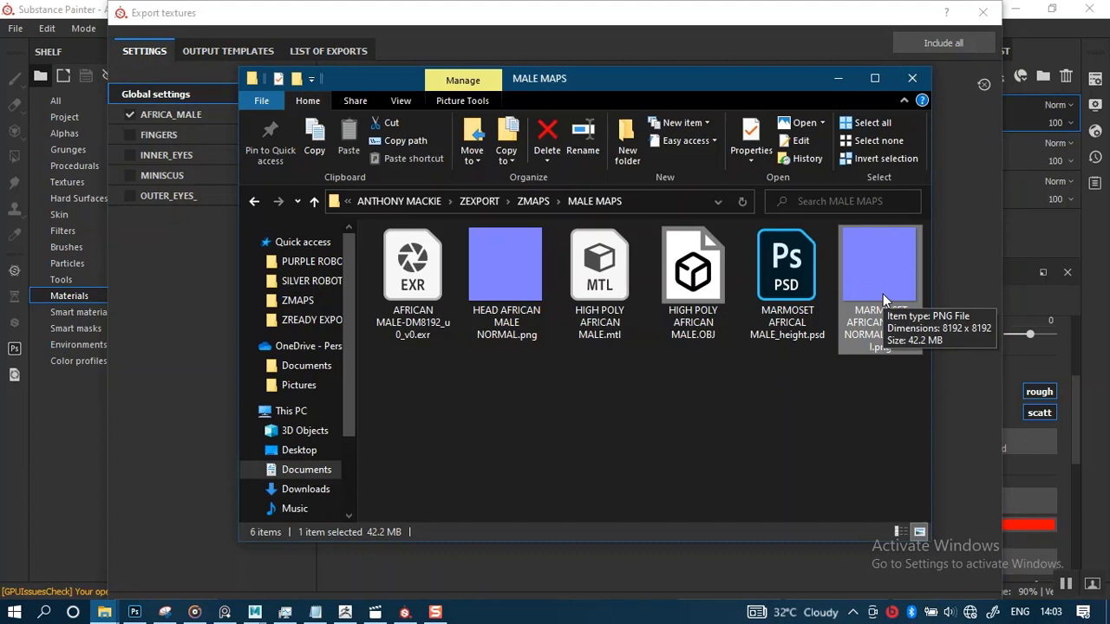
pyautogui.click(766, 35)
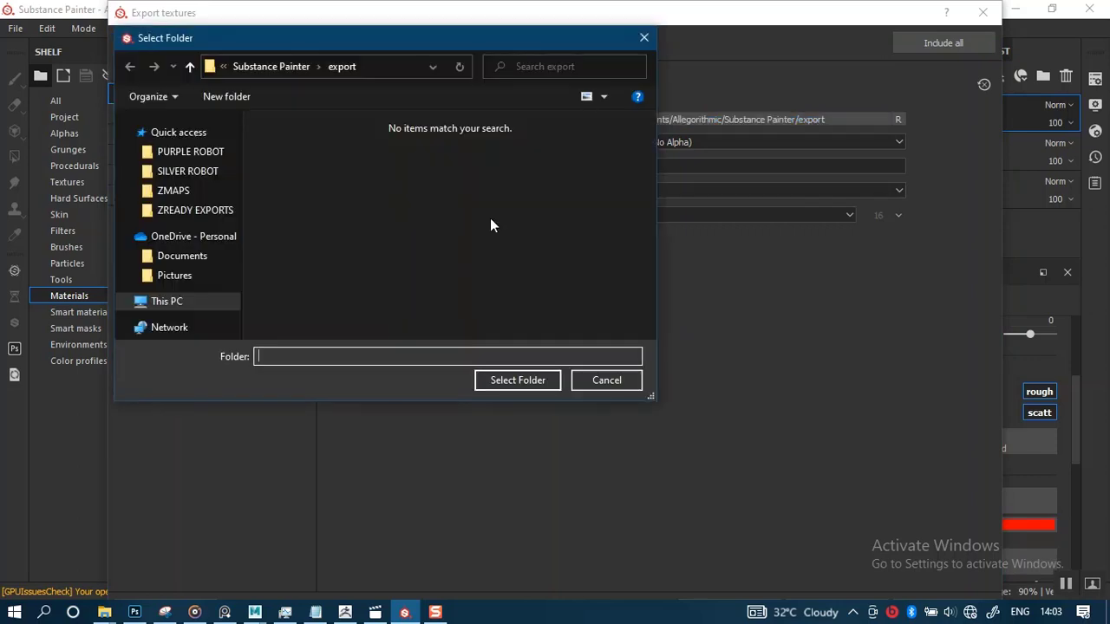
pyautogui.scroll(-3, 238, 154)
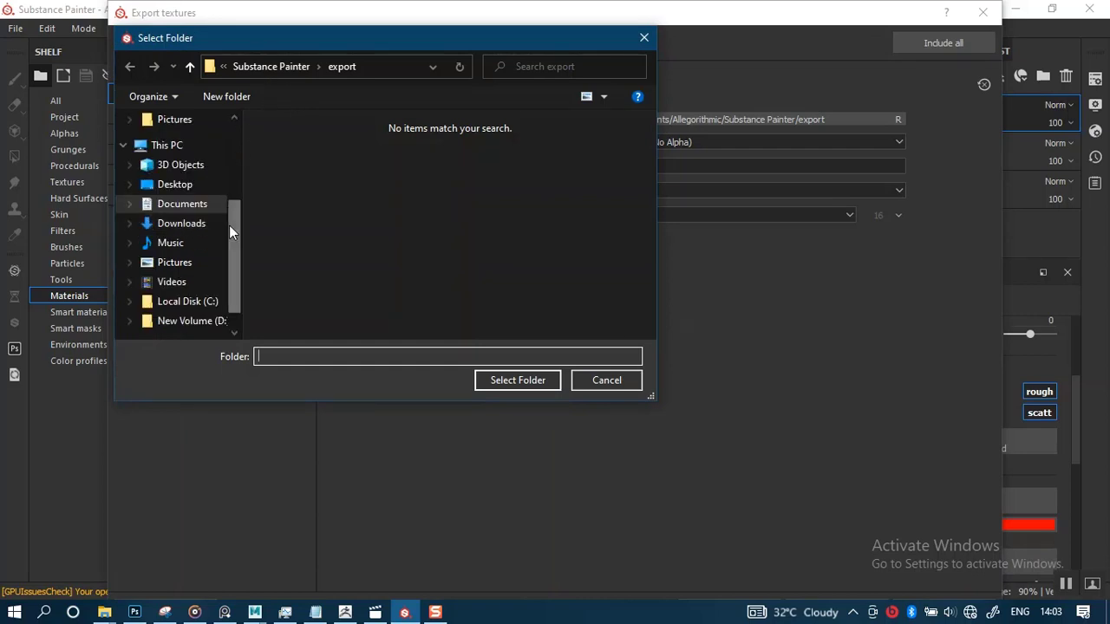
pyautogui.moveTo(232, 229); pyautogui.dragTo(230, 153)
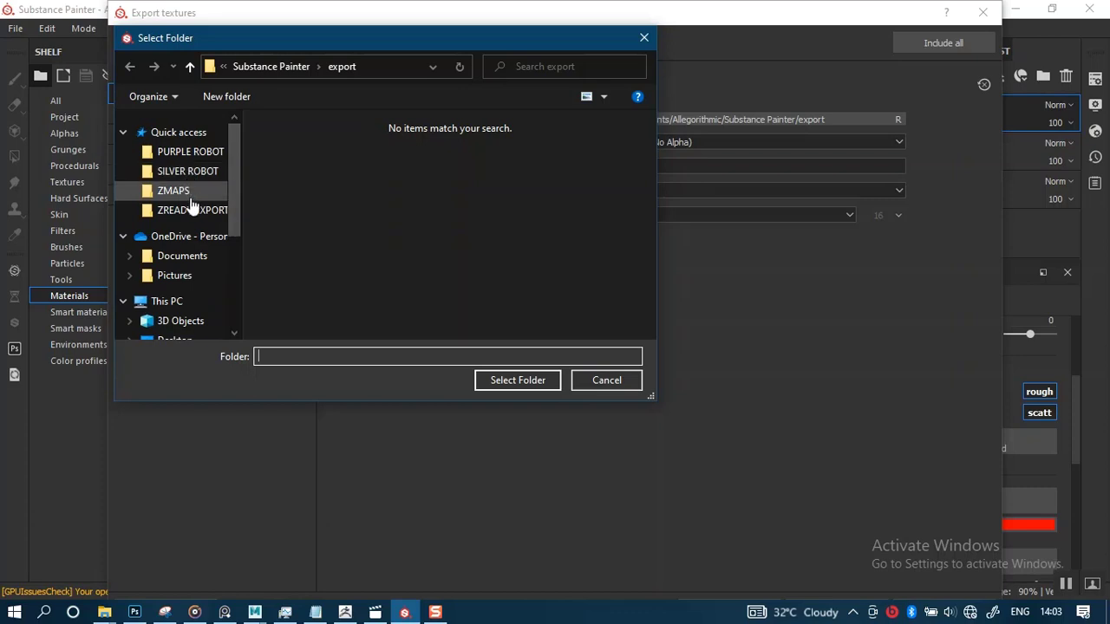
pyautogui.click(196, 212)
pyautogui.click(193, 188)
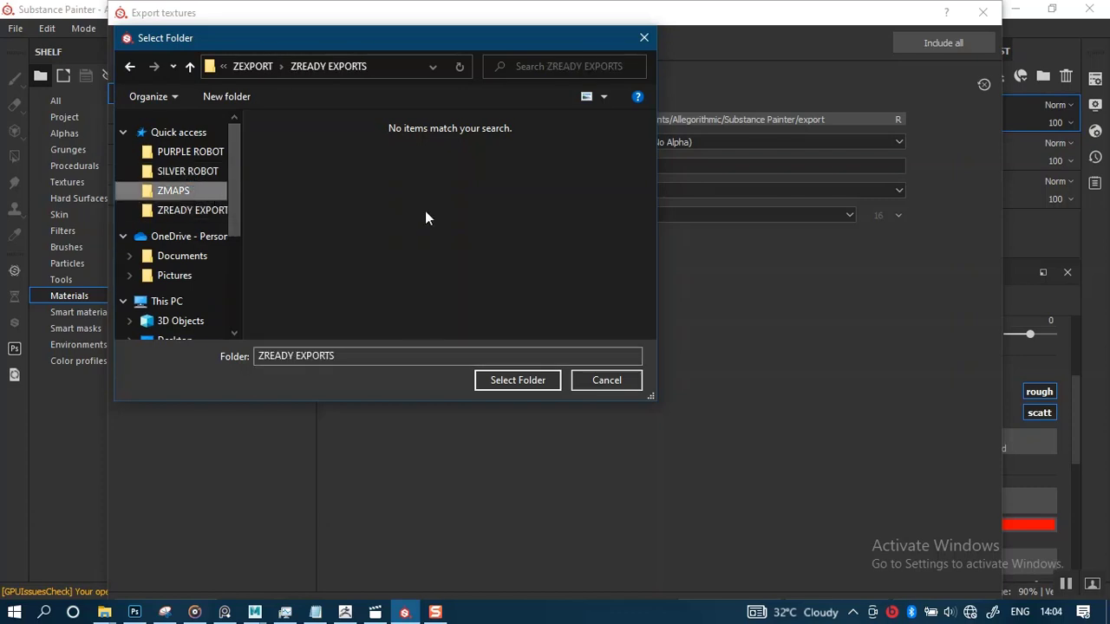
pyautogui.click(506, 380)
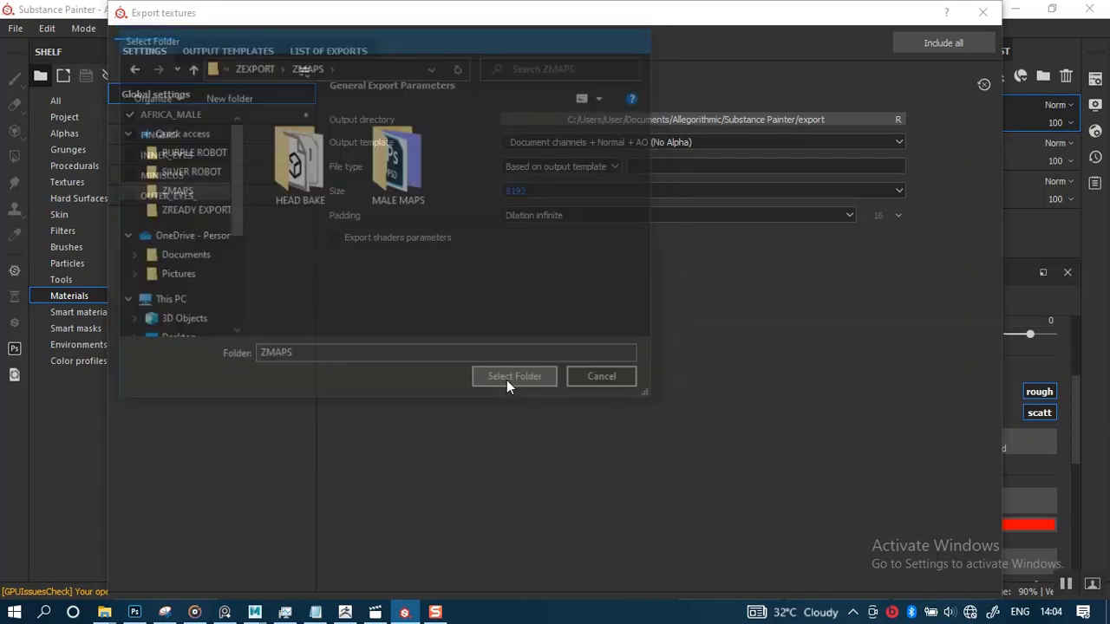
pyautogui.moveTo(734, 4); pyautogui.dragTo(728, 62)
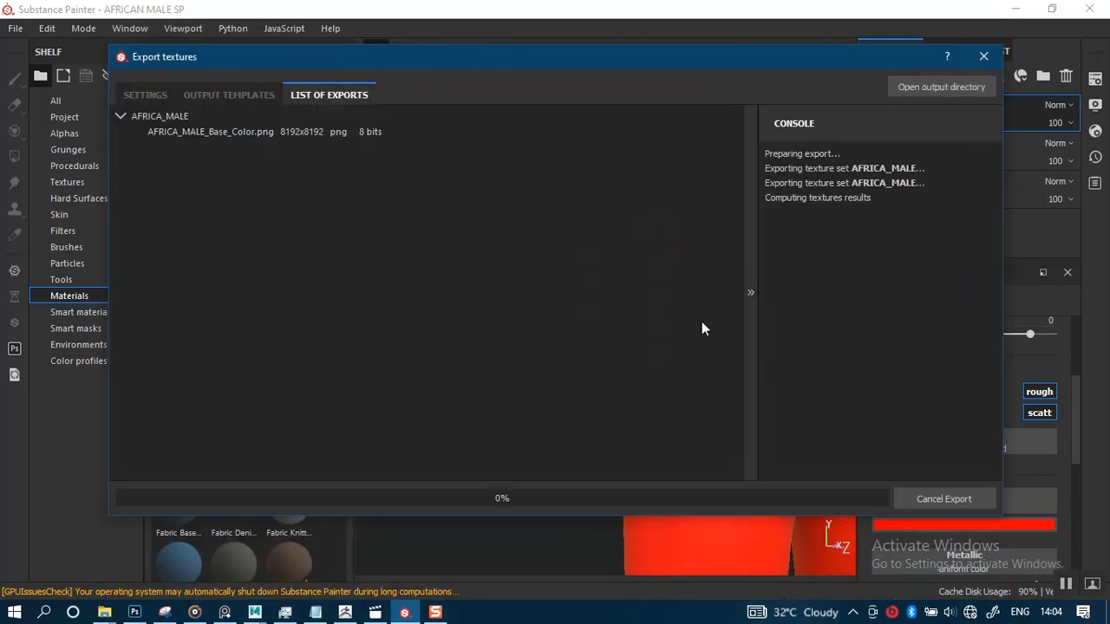
pyautogui.click(933, 495)
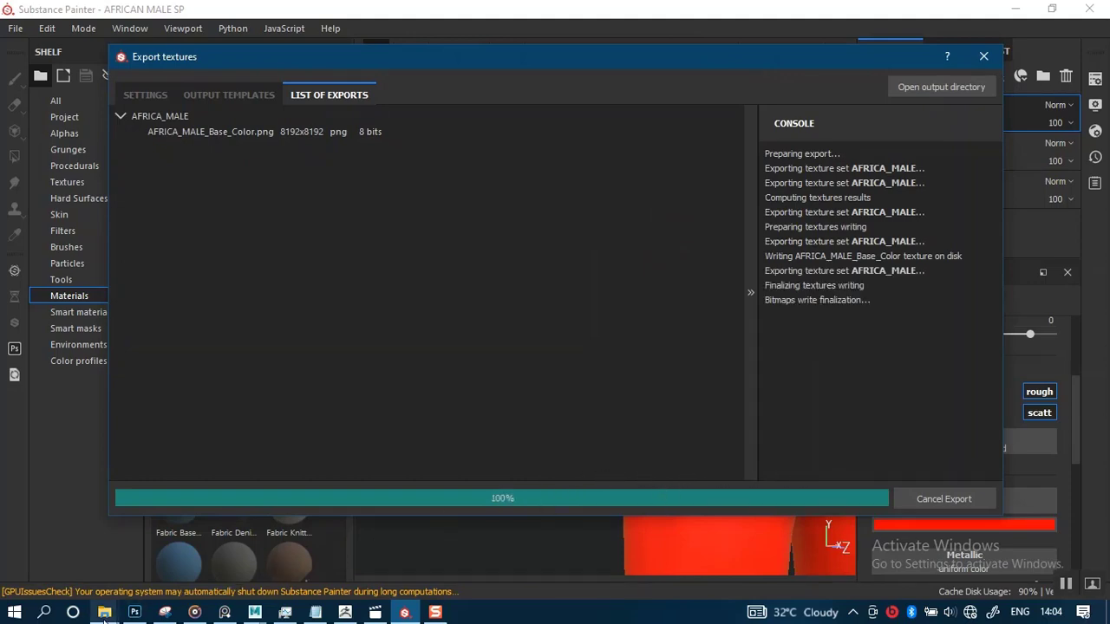
# Open the ZMAPS folder in File Explorer to inspect the exported base color texture
pyautogui.moveTo(104, 613)
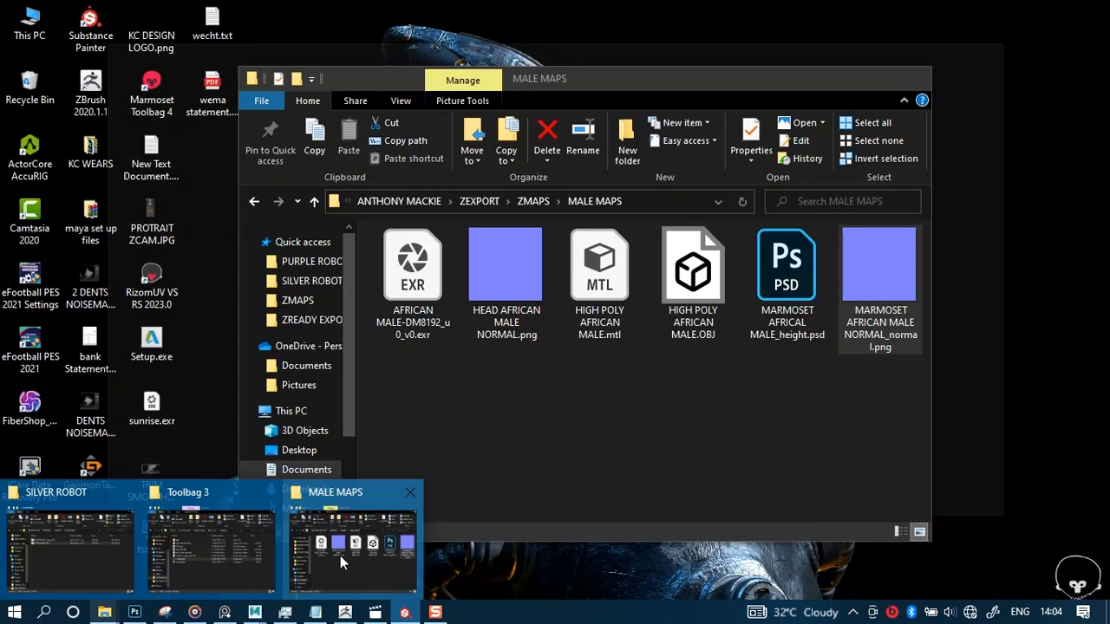
pyautogui.click(340, 555)
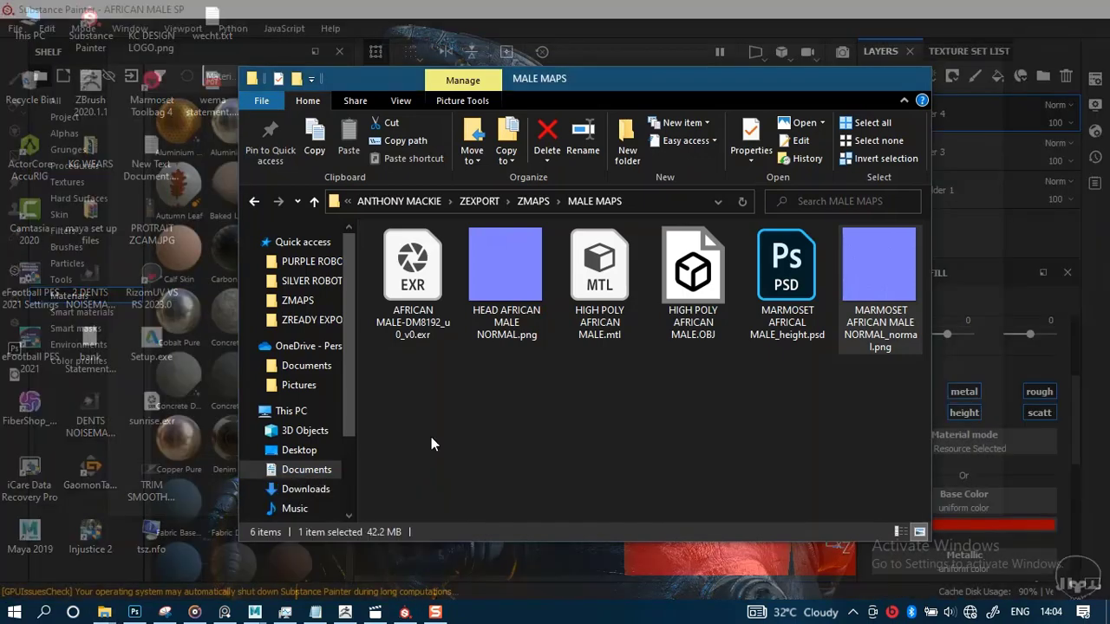
pyautogui.click(533, 201)
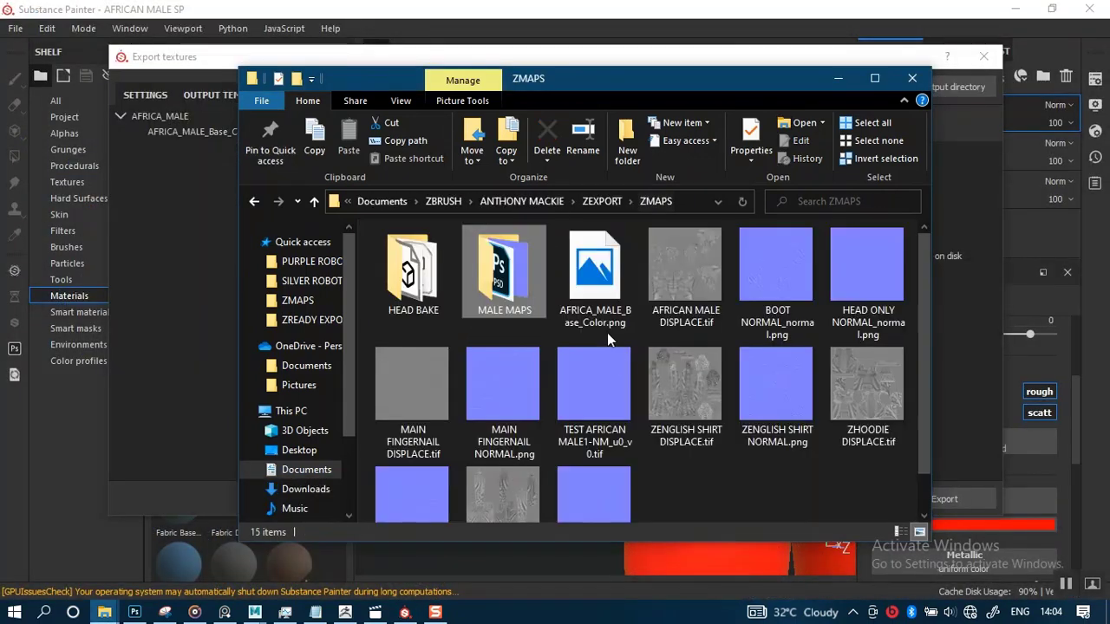
pyautogui.scroll(-1, 630, 386)
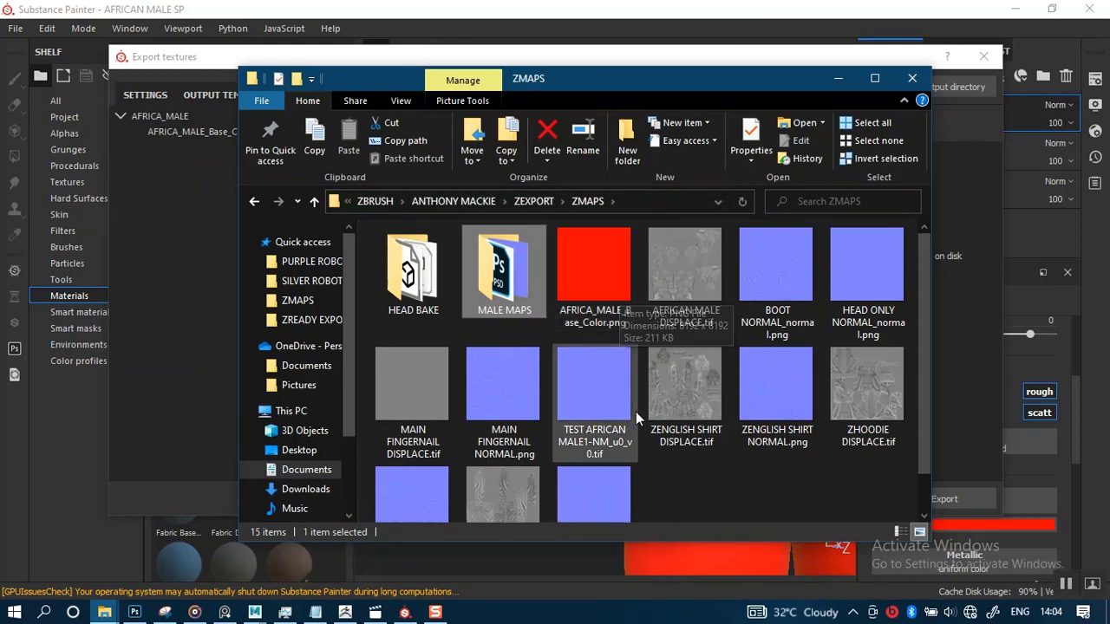
pyautogui.click(226, 262)
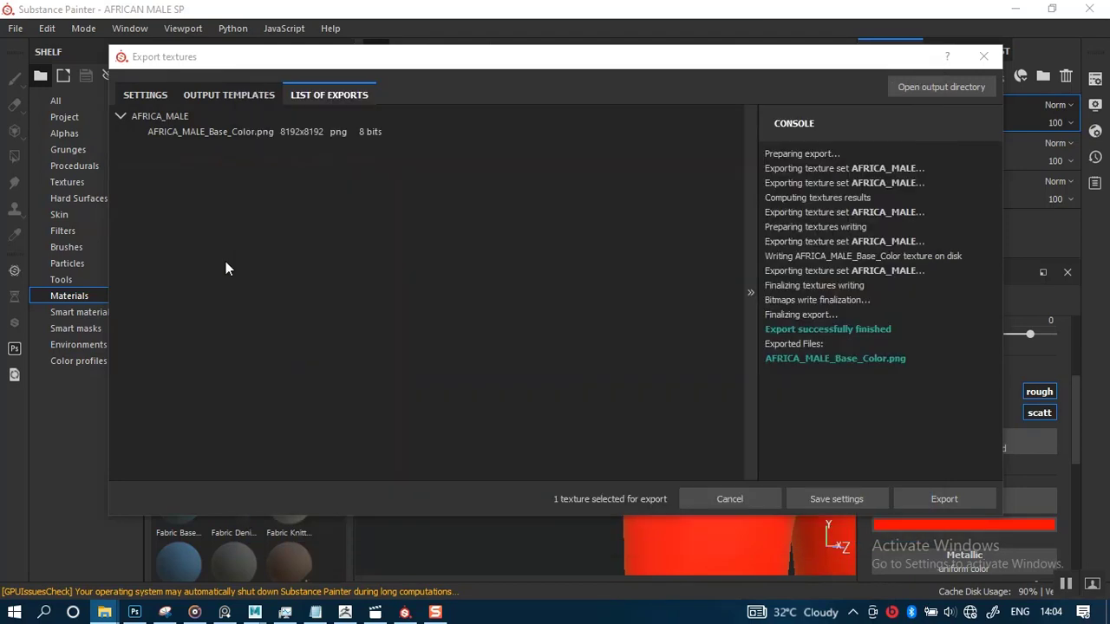
# Change the export padding to Dilation + default background color and export the texture again
pyautogui.click(146, 95)
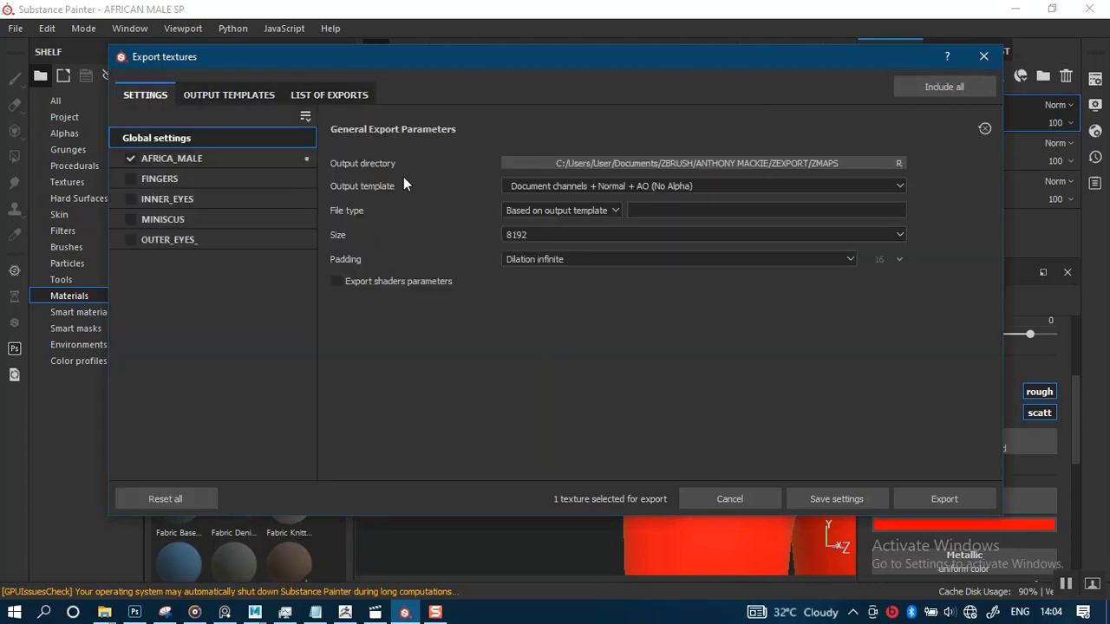
pyautogui.click(514, 259)
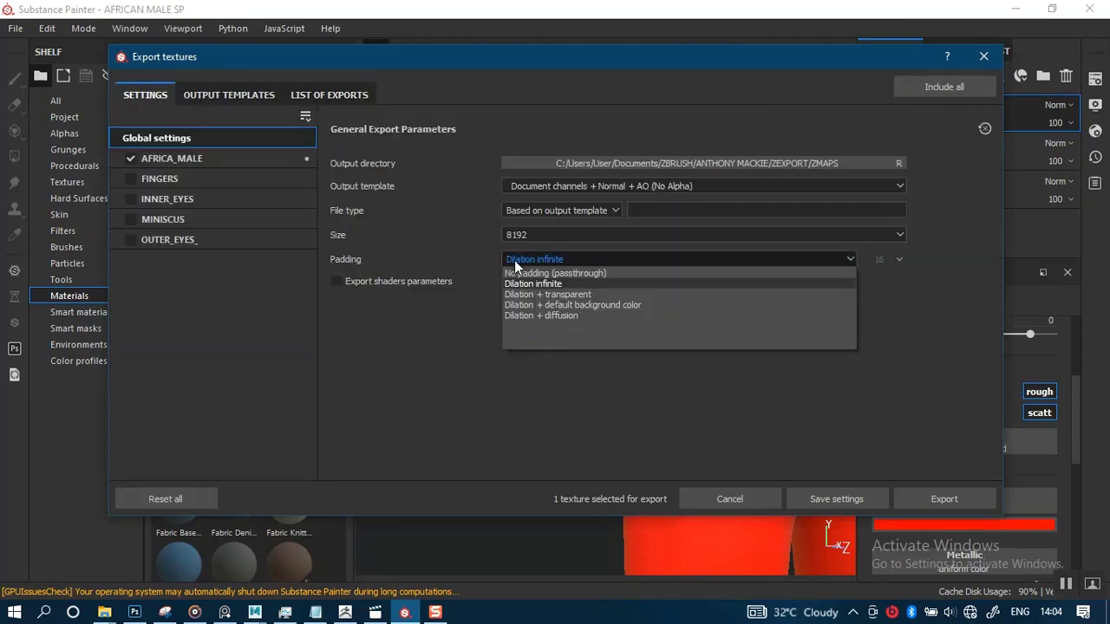
pyautogui.click(550, 304)
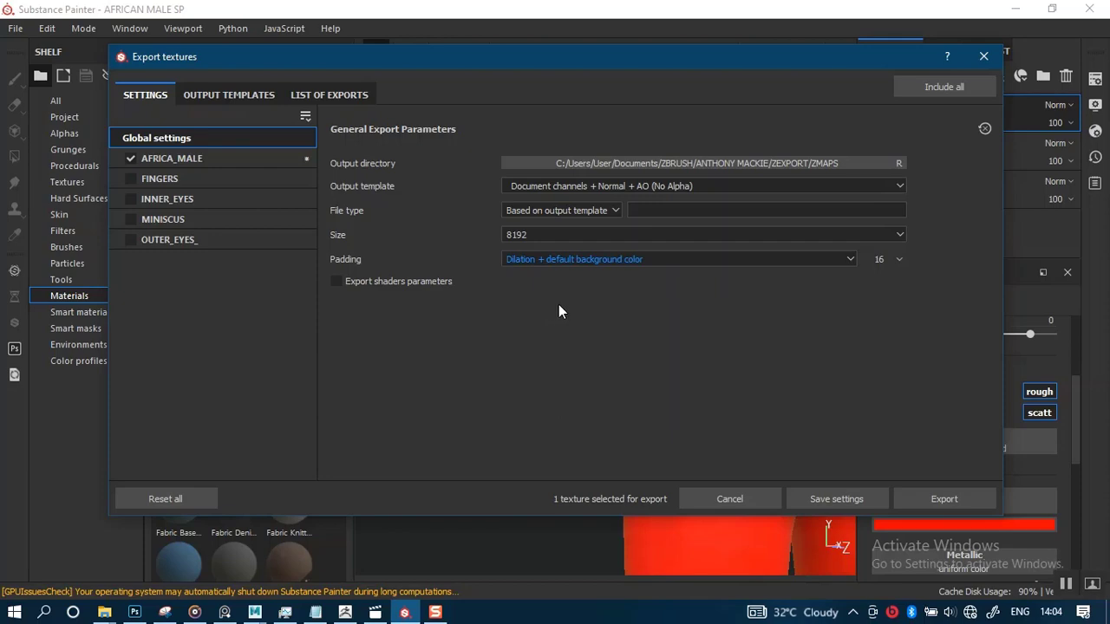
pyautogui.click(932, 501)
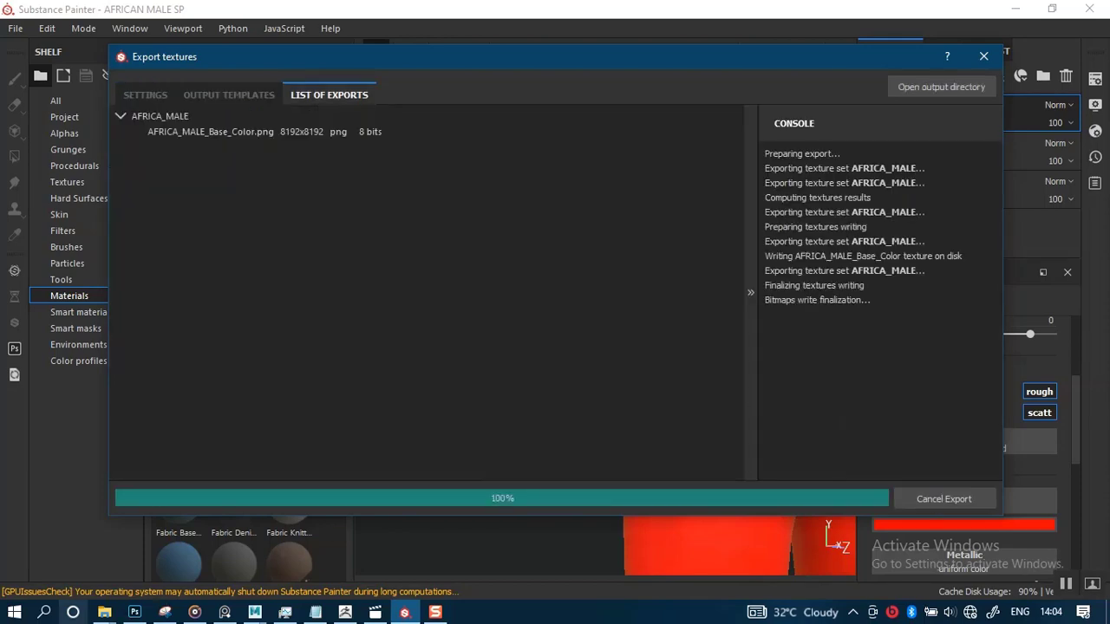
# Return to the ZMAPS folder and select the re-exported AFRICA_MALE_Base_Color.png file
pyautogui.moveTo(107, 614)
pyautogui.click(351, 542)
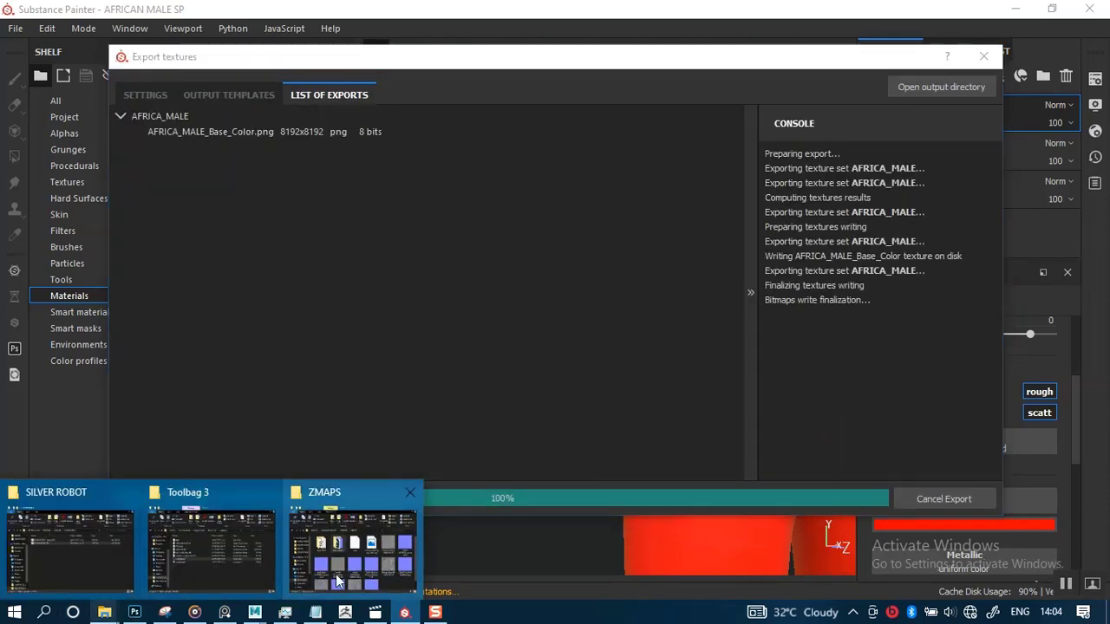
pyautogui.moveTo(663, 382)
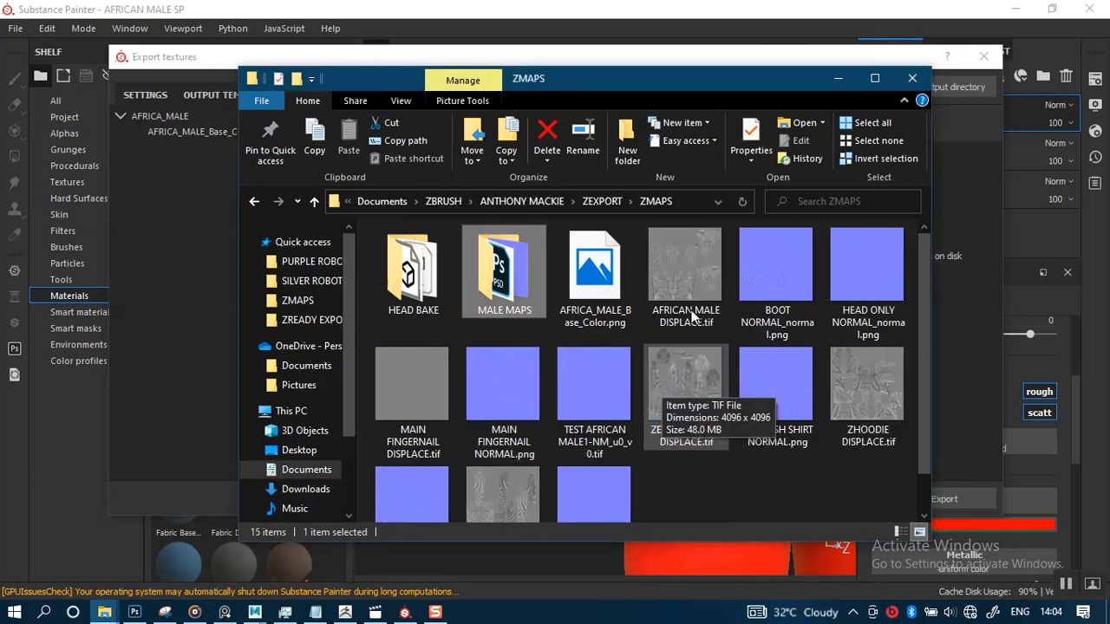
pyautogui.click(595, 277)
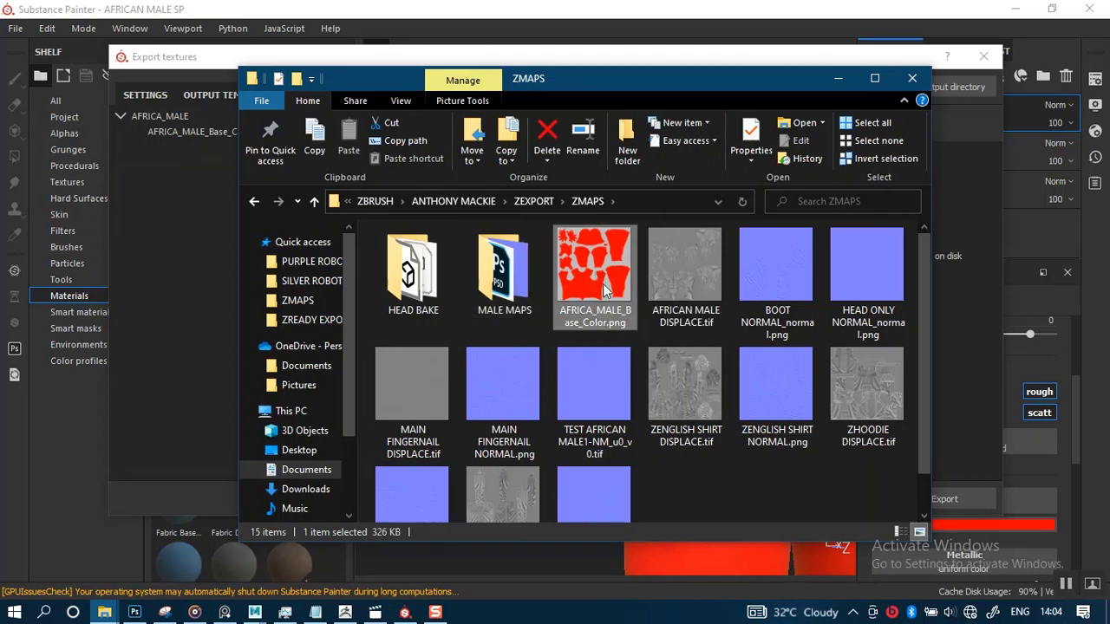
# Switch to Photoshop and try to close the open robot image document
pyautogui.moveTo(138, 615)
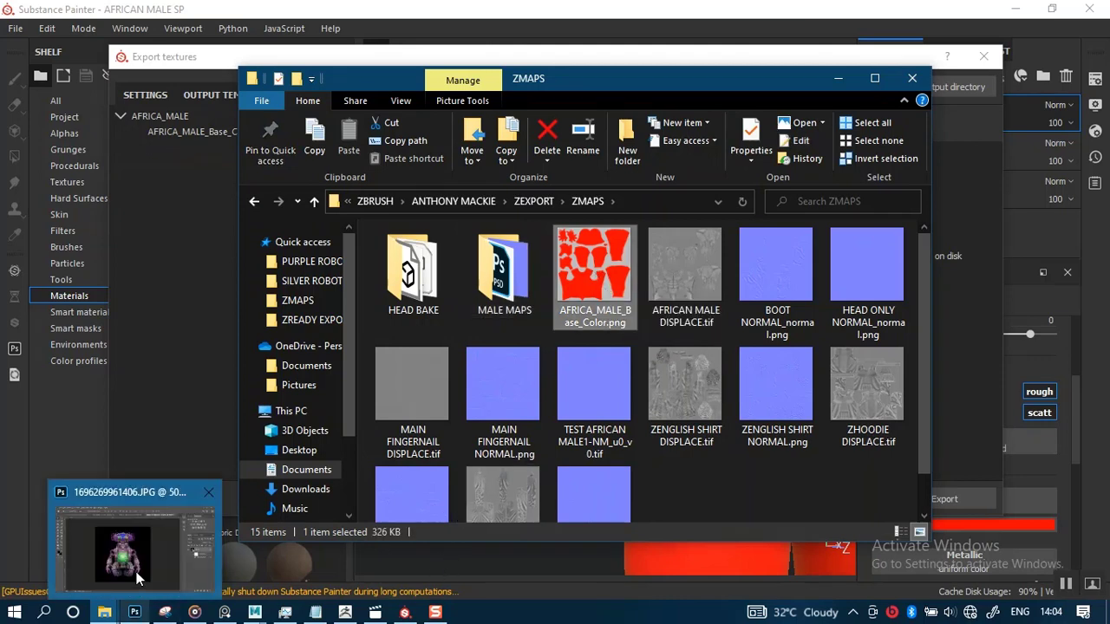
pyautogui.click(139, 578)
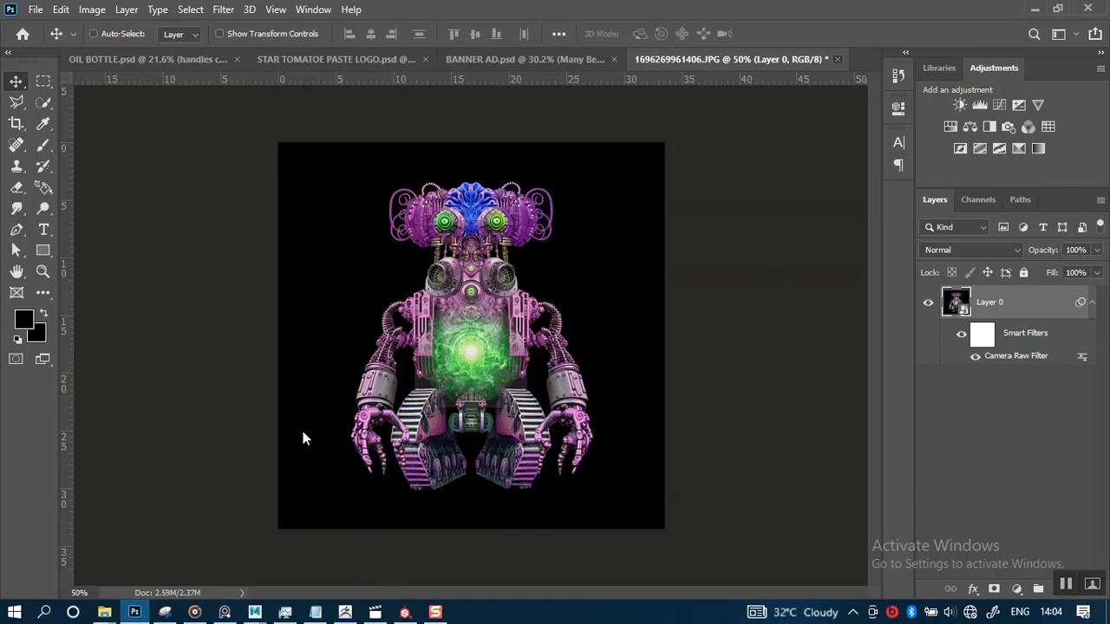
pyautogui.hotkey('ctrl', 'w')
pyautogui.click(547, 240)
# Return to the ZMAPS folder and select the HEAD ONLY NORMAL_normal.png file
pyautogui.moveTo(104, 612)
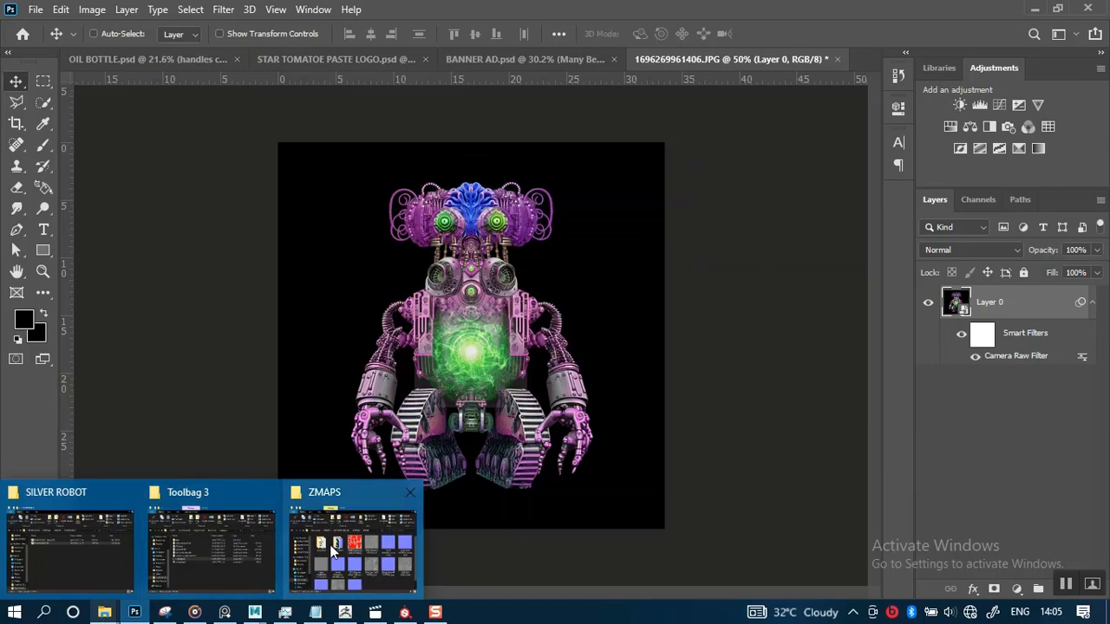
pyautogui.moveTo(333, 544)
pyautogui.moveTo(257, 570)
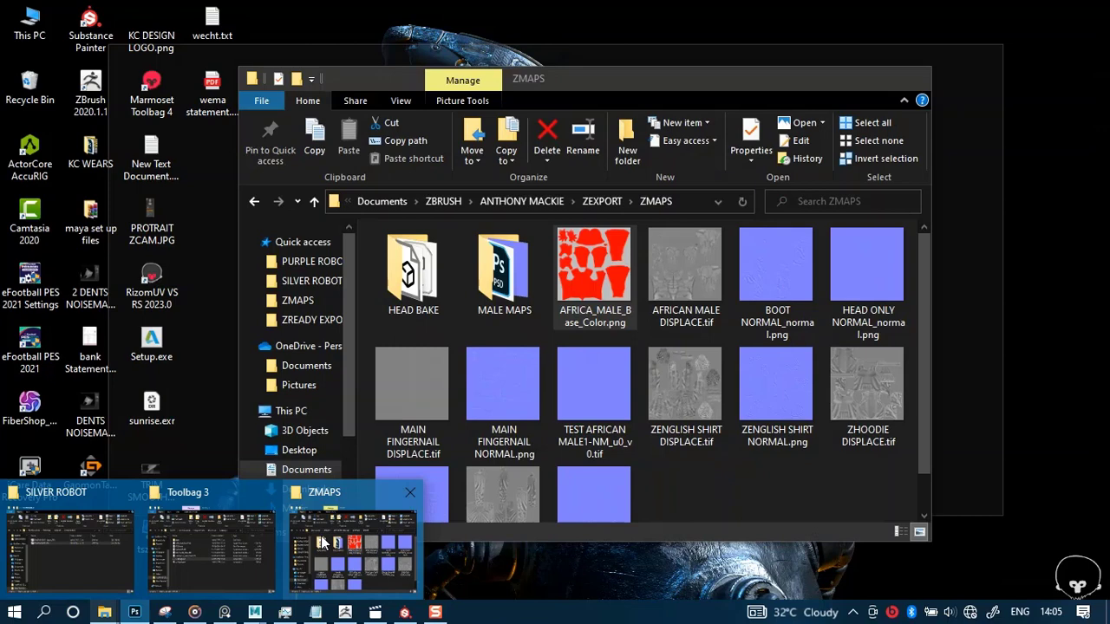
pyautogui.click(321, 536)
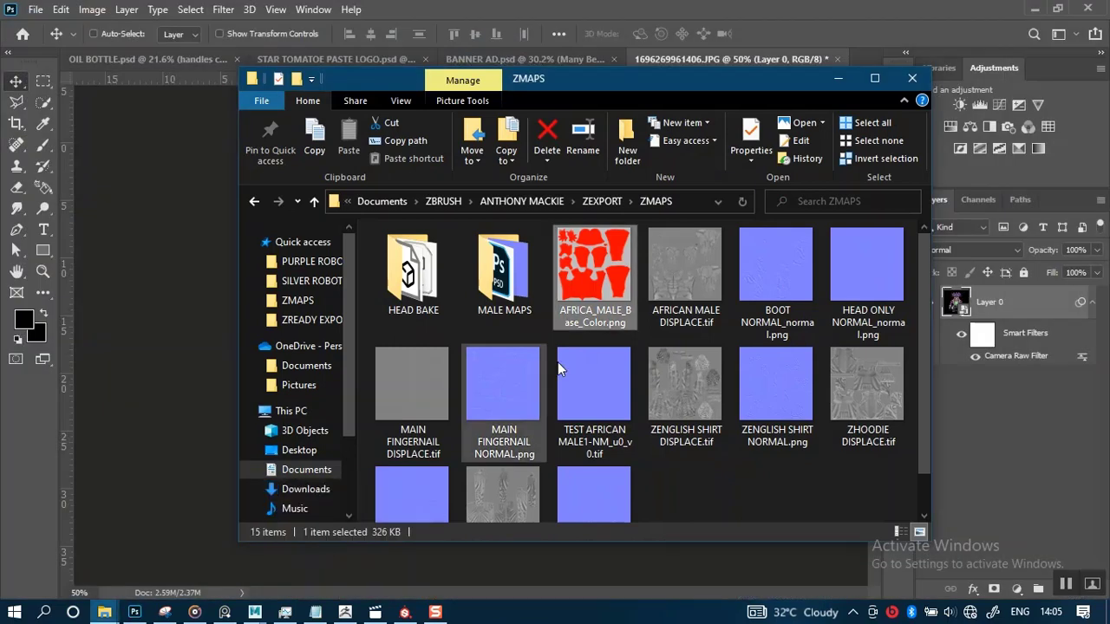
pyautogui.click(858, 271)
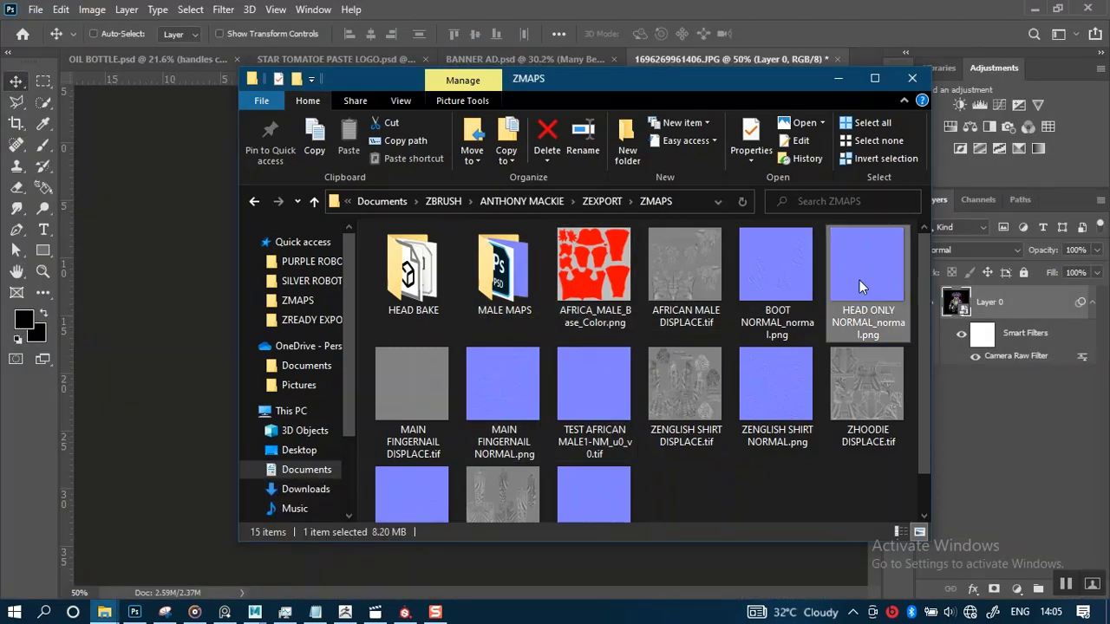
# Open AFRICA_MALE_Base_Color.png from the ZMAPS folder in Photoshop
pyautogui.keyDown('ctrl'); pyautogui.click(594, 285); pyautogui.keyUp('ctrl')
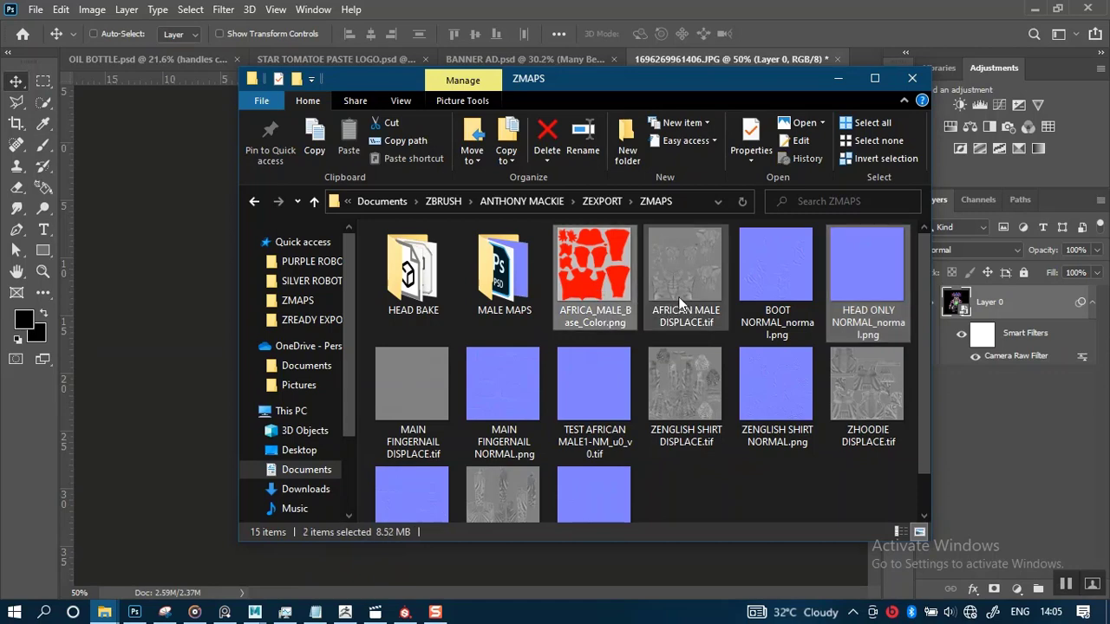
pyautogui.moveTo(689, 86); pyautogui.dragTo(484, 104)
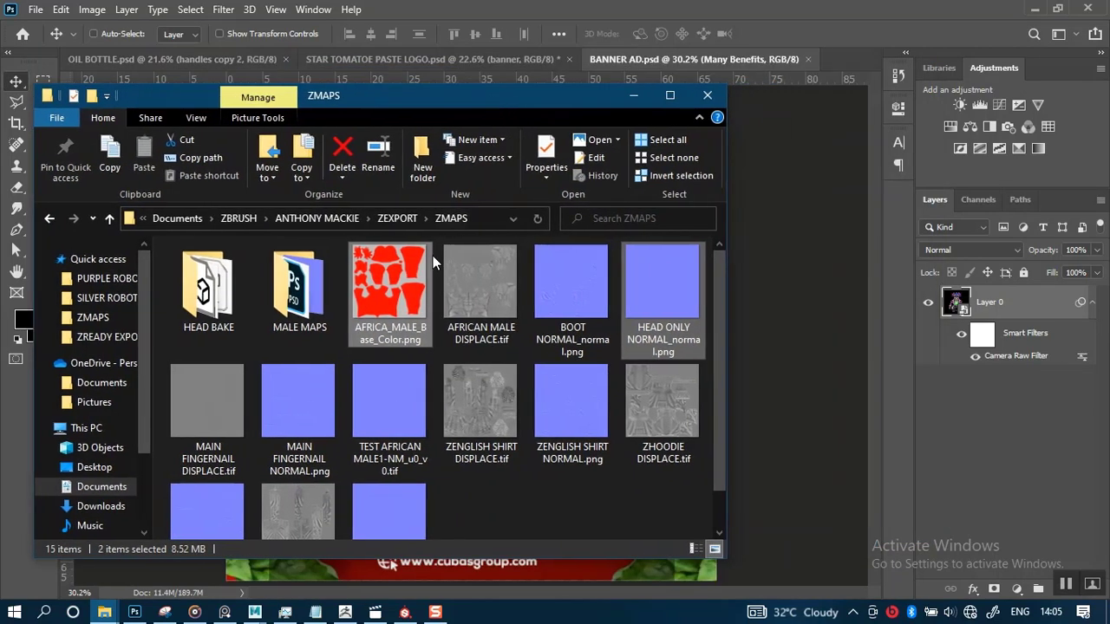
pyautogui.click(386, 296)
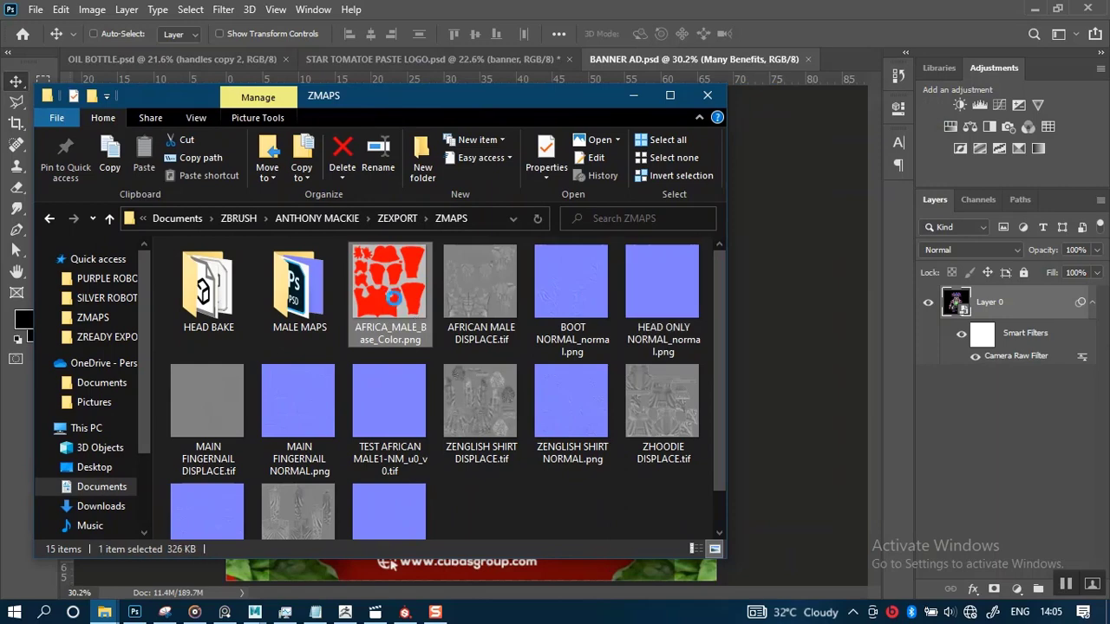
pyautogui.click(851, 59)
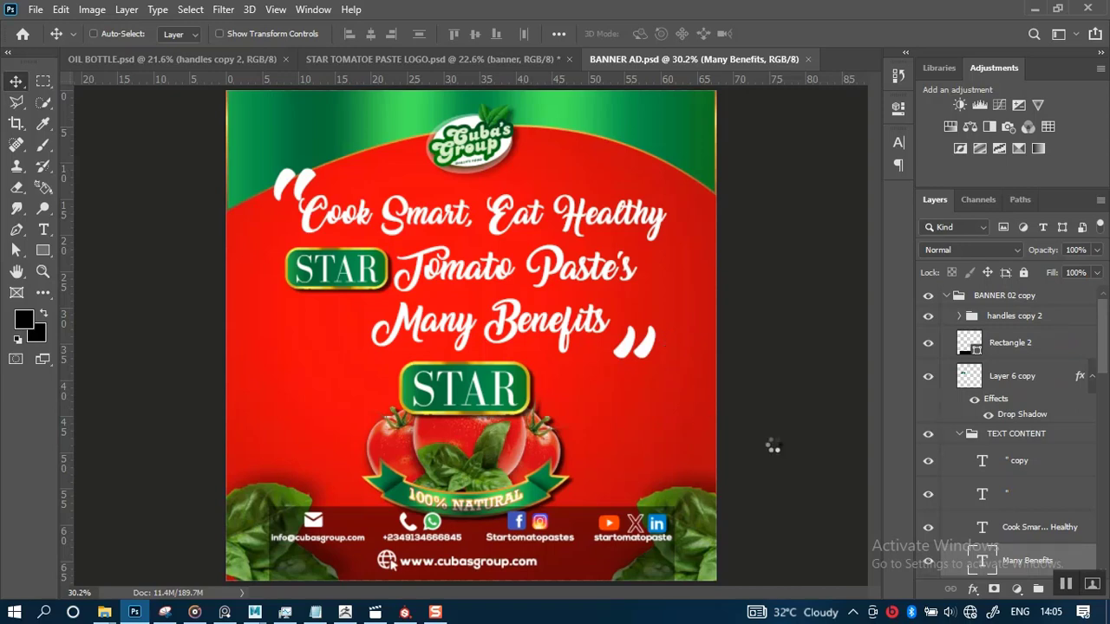
pyautogui.click(1065, 587)
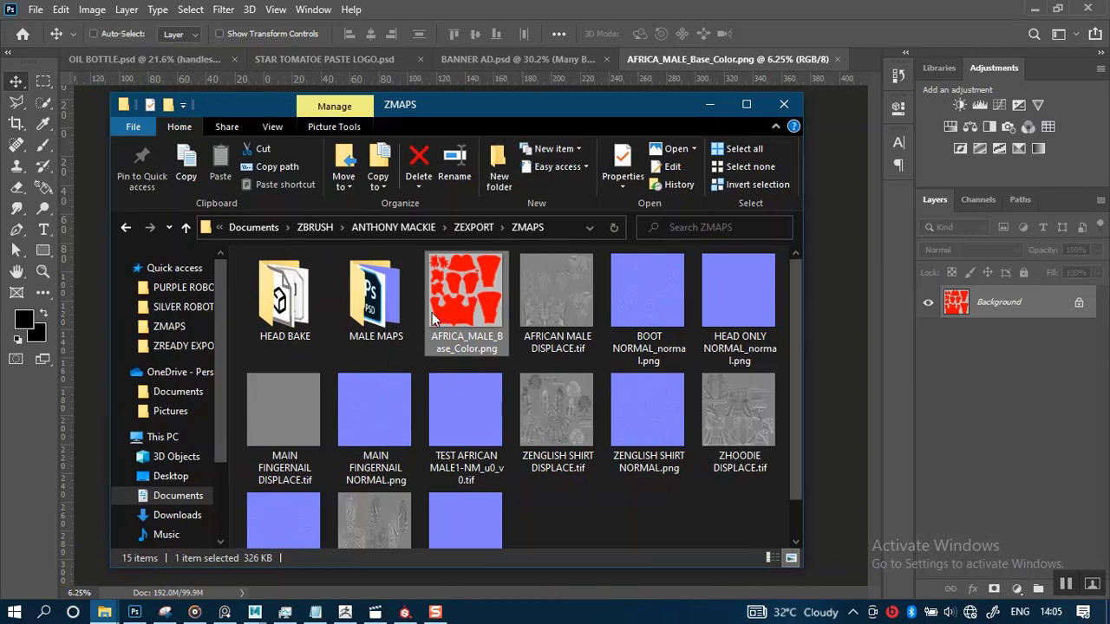
# Open the MALE MAPS folder and select MARMOSET AFRICAN MALE NORMAL_normal.png
pyautogui.moveTo(469, 316)
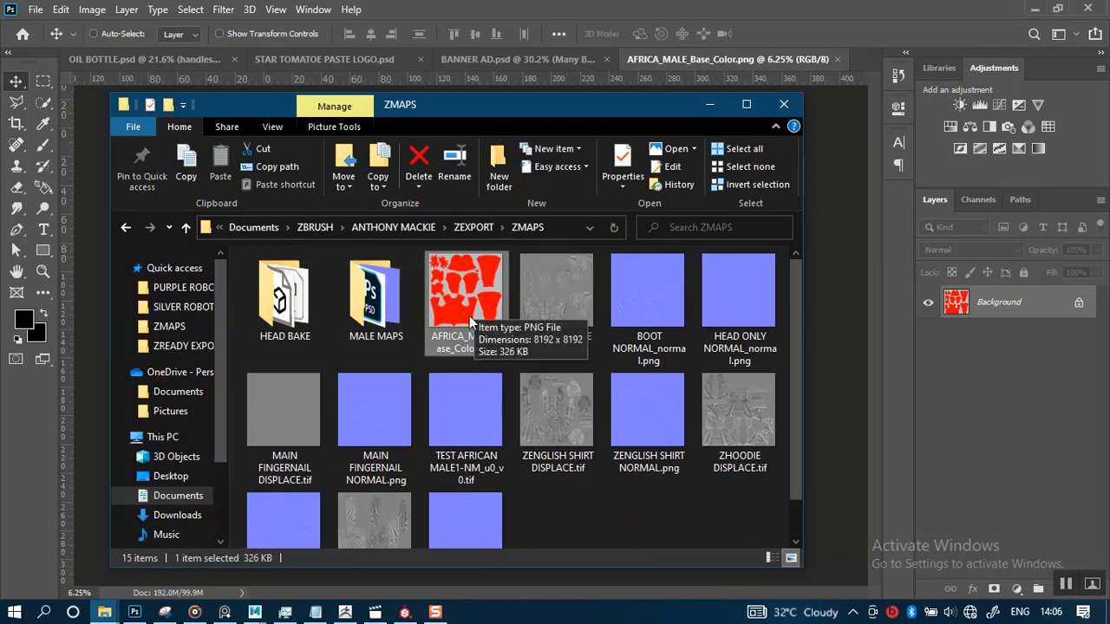
pyautogui.doubleClick(374, 310)
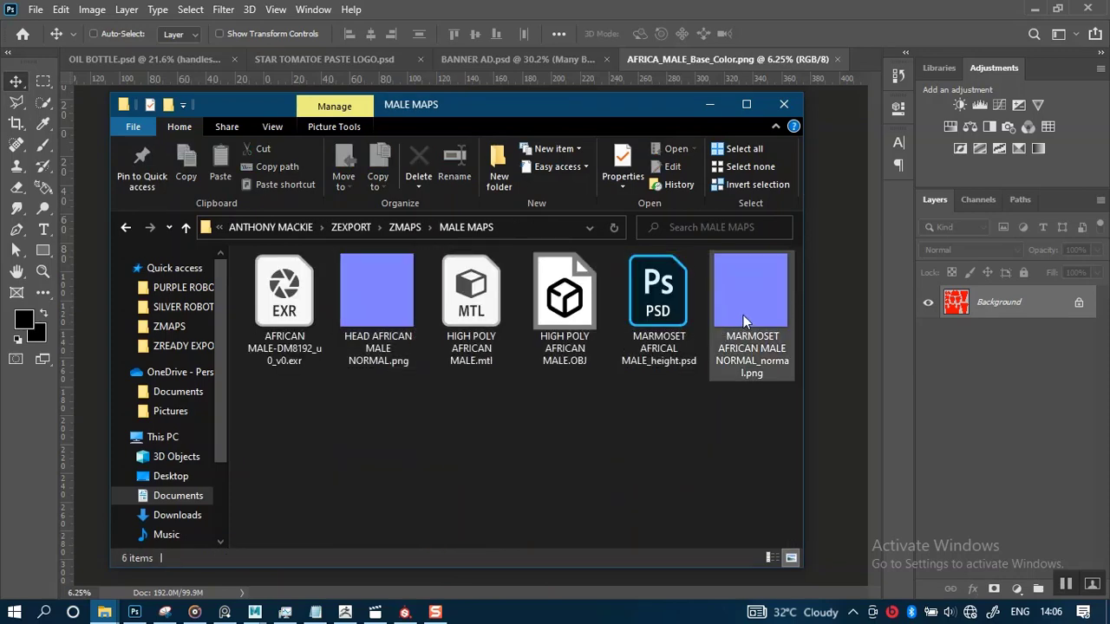
pyautogui.click(747, 316)
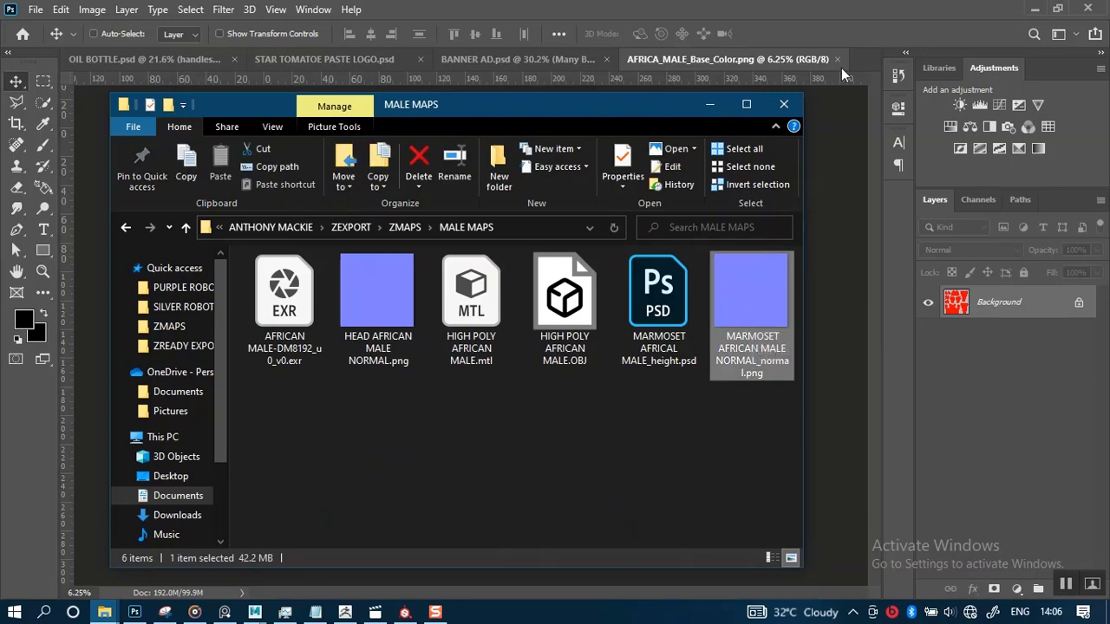
# Close the AFRICA_MALE_Base_Color document in Photoshop
pyautogui.click(821, 89)
pyautogui.hotkey('ctrl', 'w')
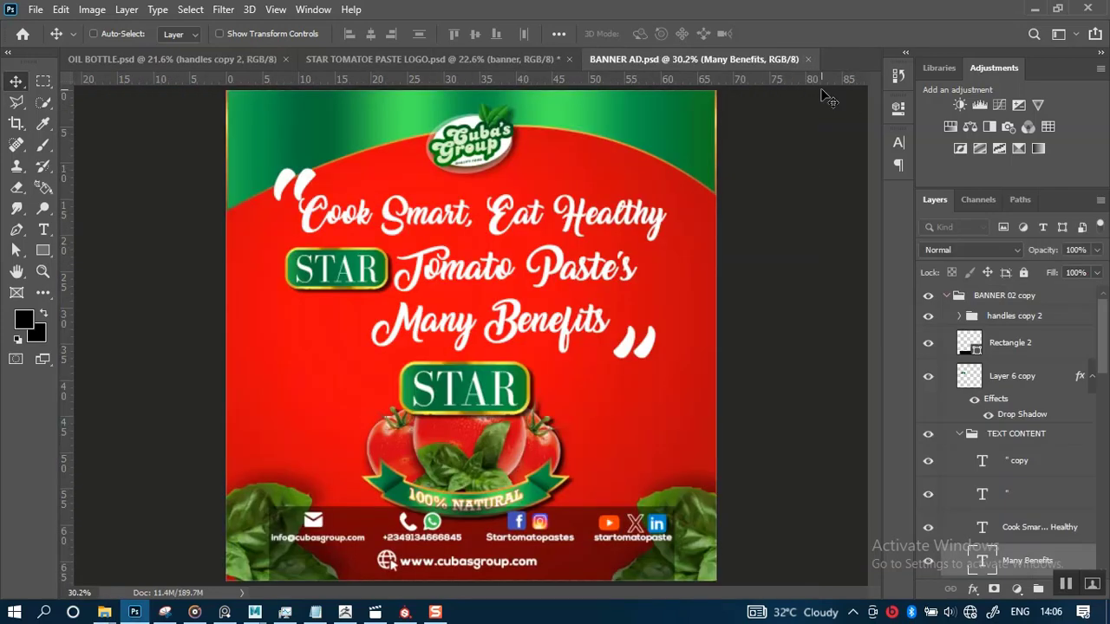
# Open MARMOSET AFRICAN MALE NORMAL_normal.png in Photoshop and unlock its background layer
pyautogui.moveTo(104, 612)
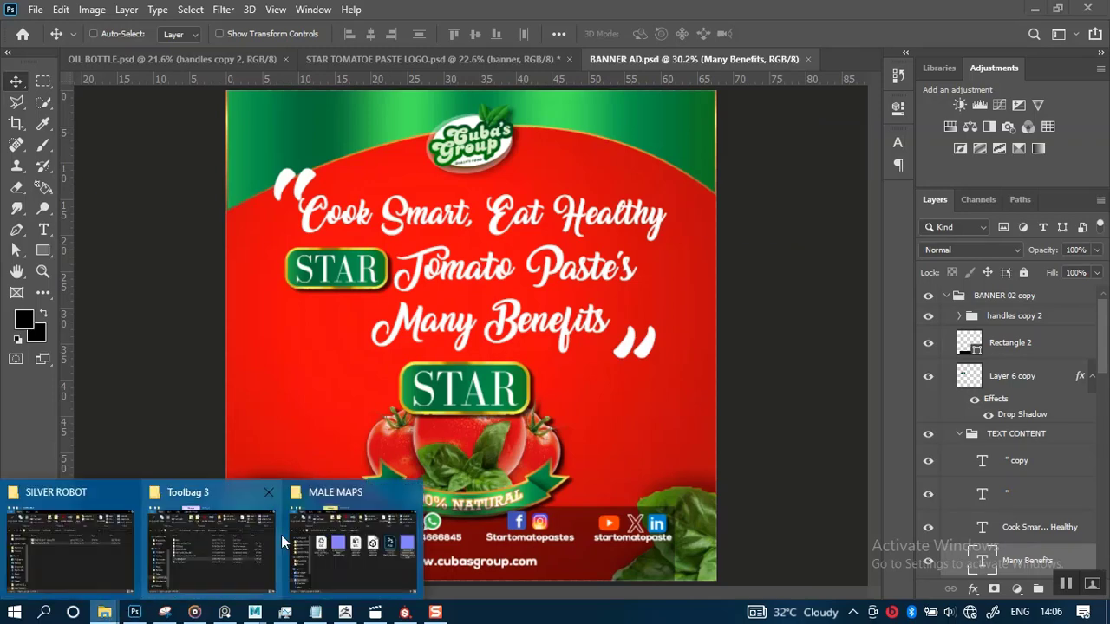
pyautogui.click(347, 538)
pyautogui.moveTo(732, 306); pyautogui.dragTo(850, 61)
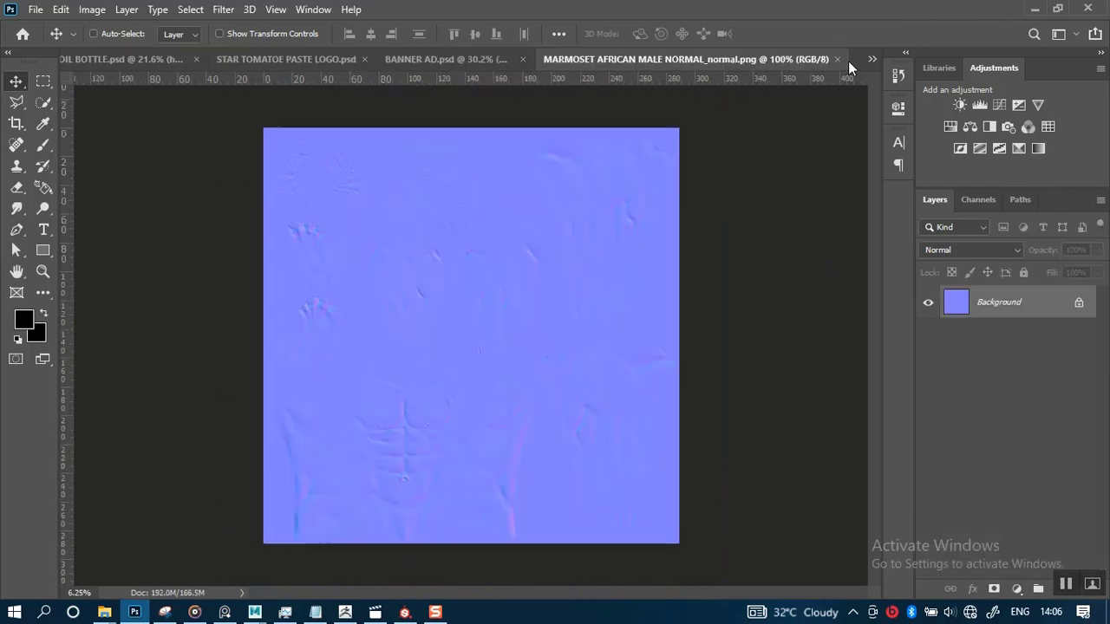
pyautogui.click(1078, 303)
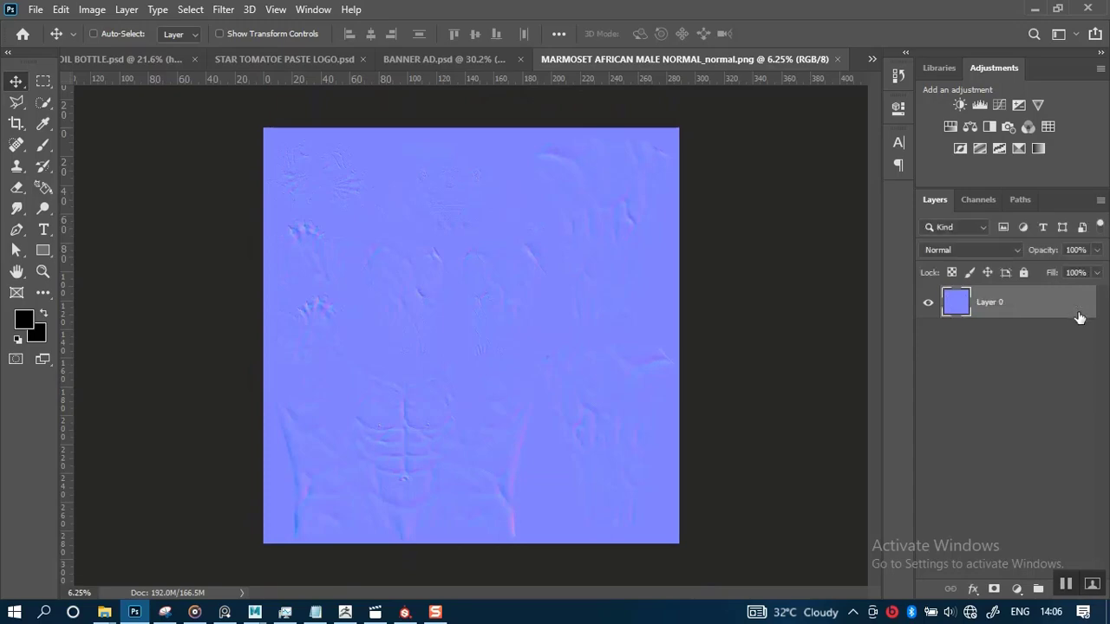
# Place AFRICA_MALE_Base_Color.png and HEAD ONLY NORMAL_normal.png from ZMAPS as layers in the Marmoset normal document
pyautogui.moveTo(106, 613)
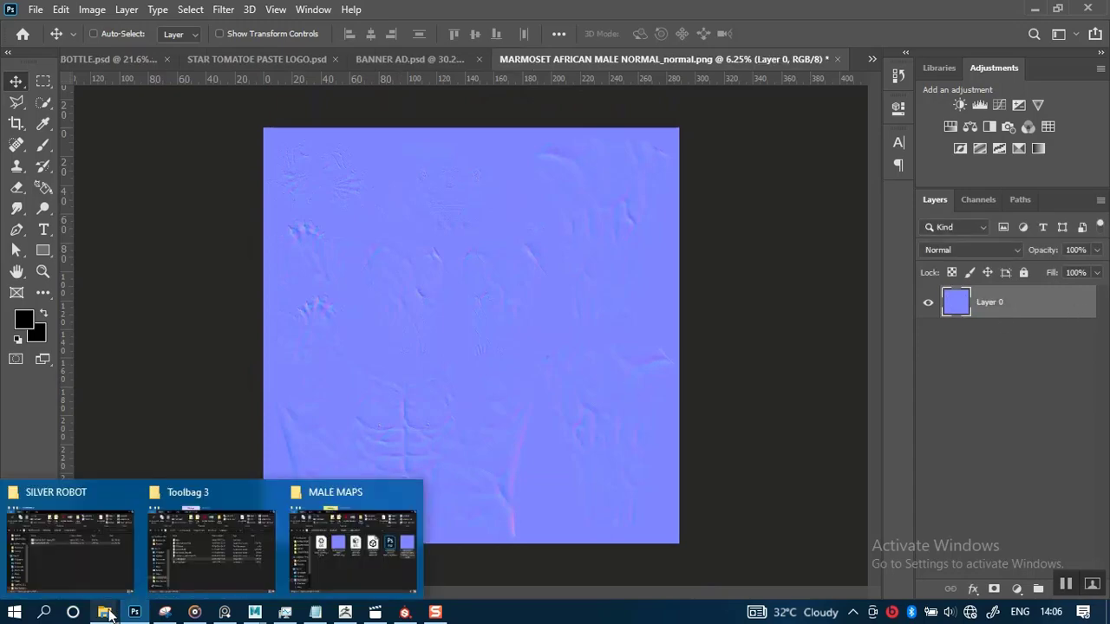
pyautogui.click(325, 560)
pyautogui.click(405, 227)
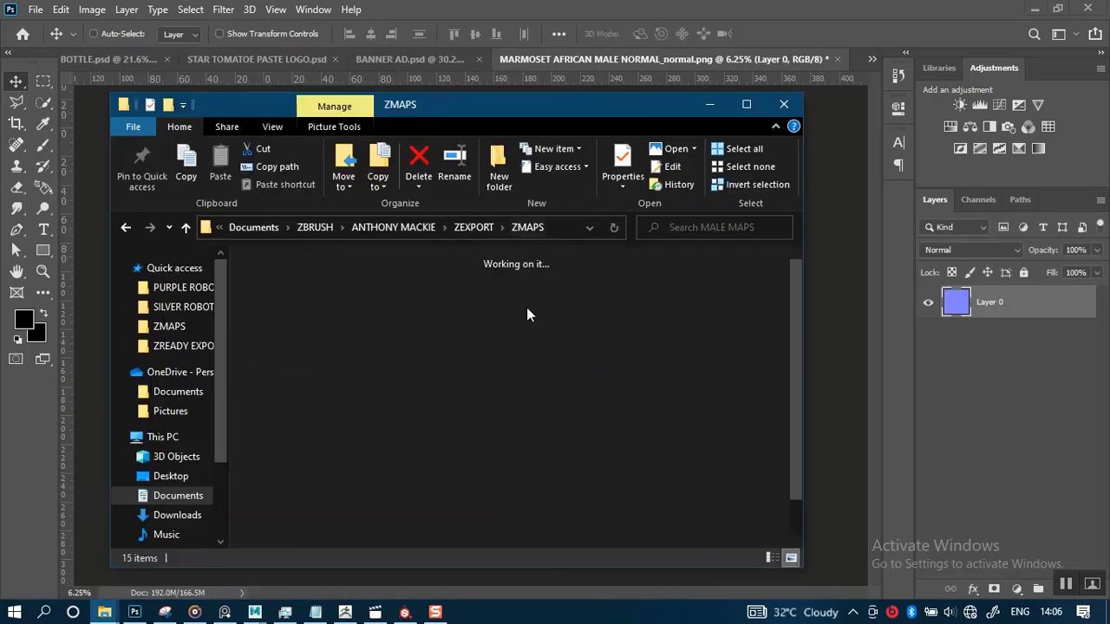
pyautogui.click(499, 317)
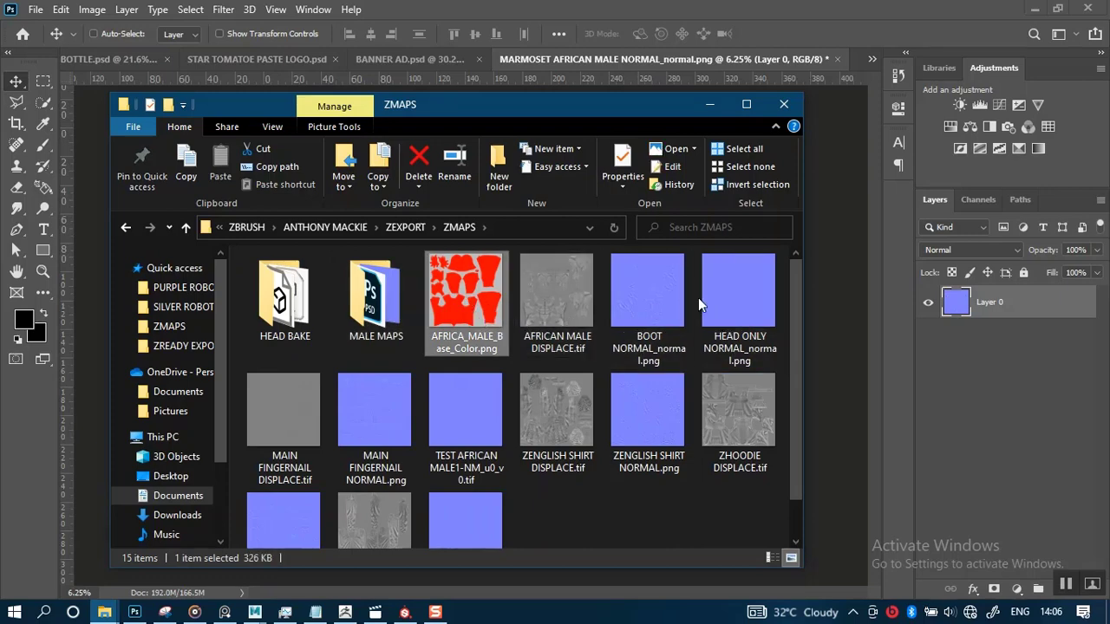
pyautogui.keyDown('ctrl'); pyautogui.click(732, 298); pyautogui.keyUp('ctrl')
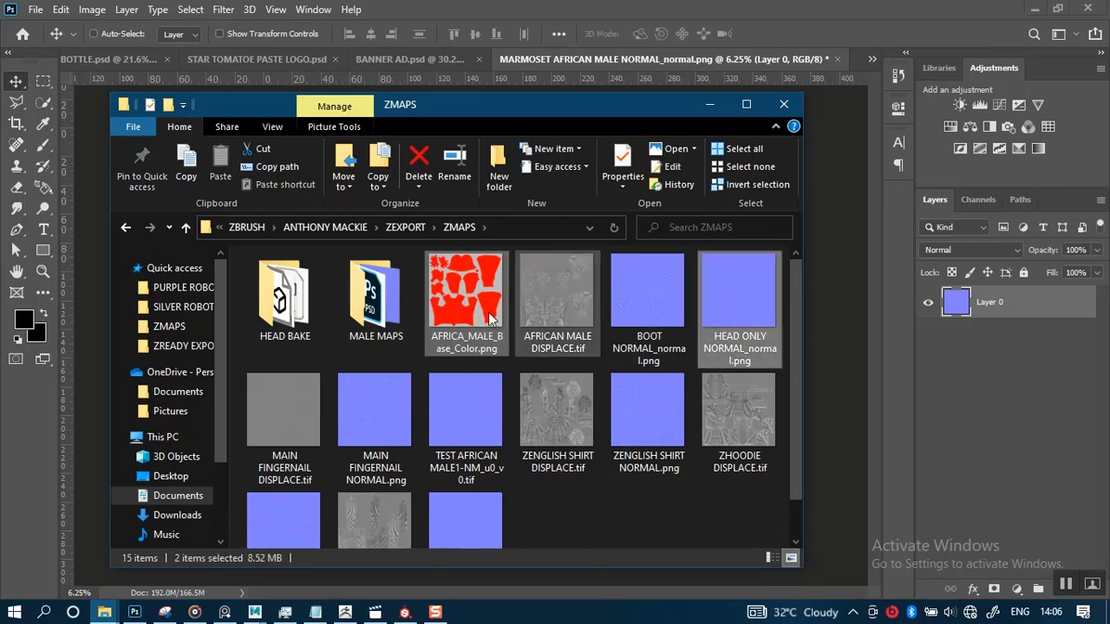
pyautogui.moveTo(490, 318); pyautogui.dragTo(844, 317)
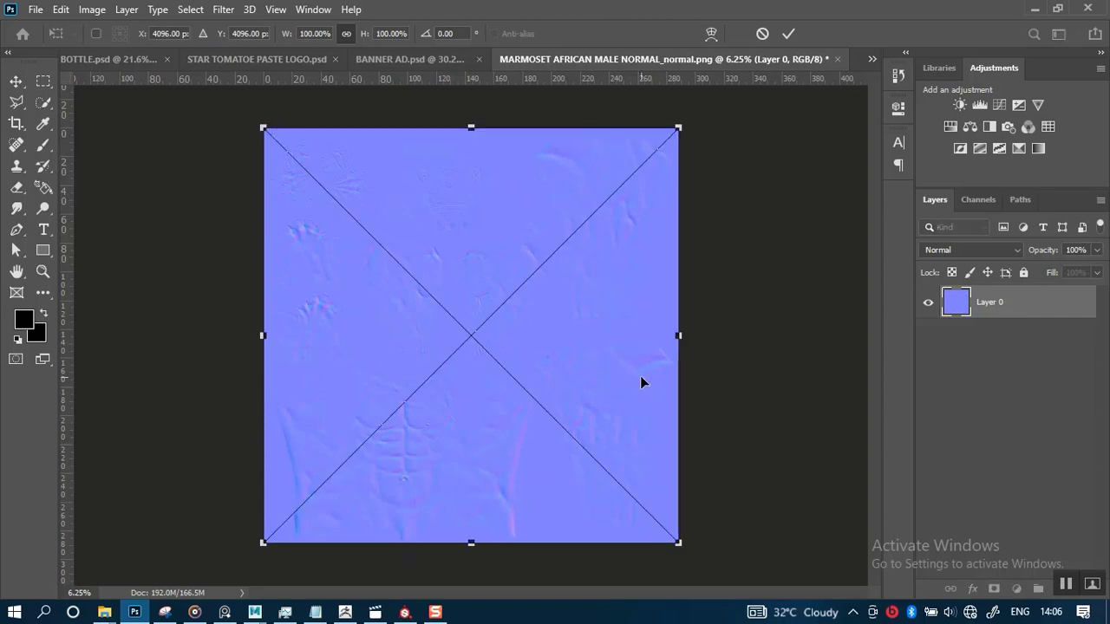
pyautogui.press('Return')
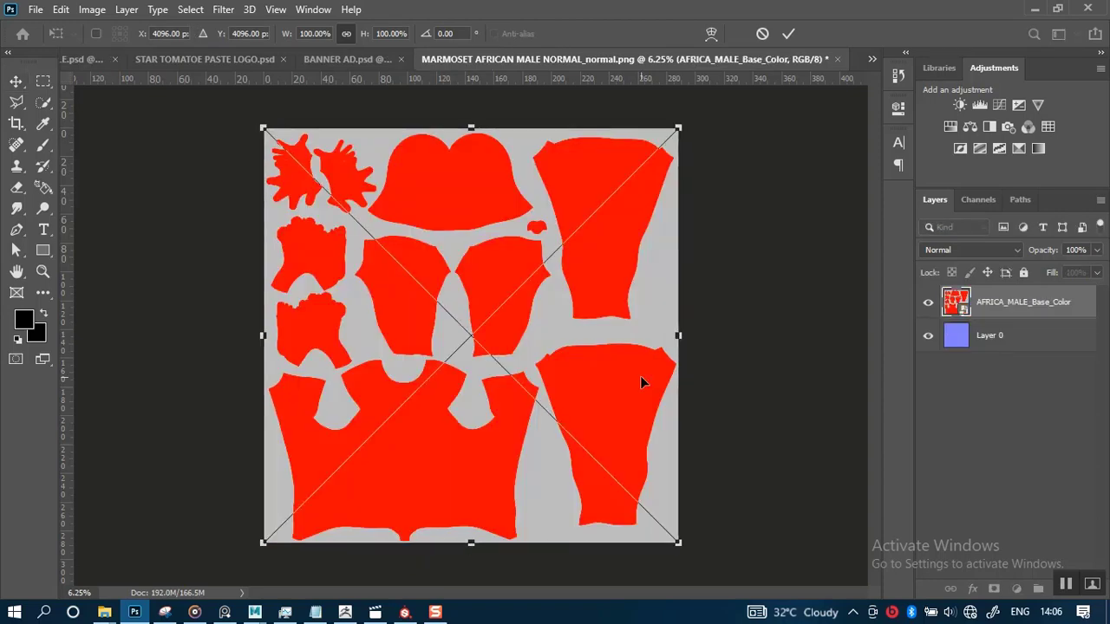
pyautogui.press('Return')
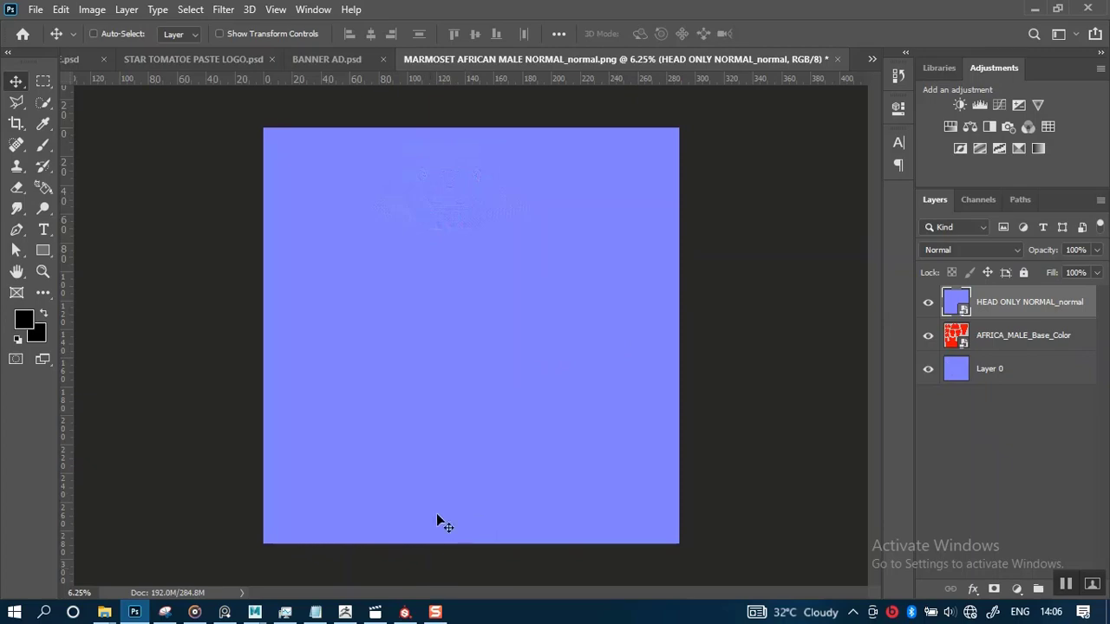
# Switch to Substance Painter and close the Export textures dialog
pyautogui.moveTo(406, 613)
pyautogui.click(460, 547)
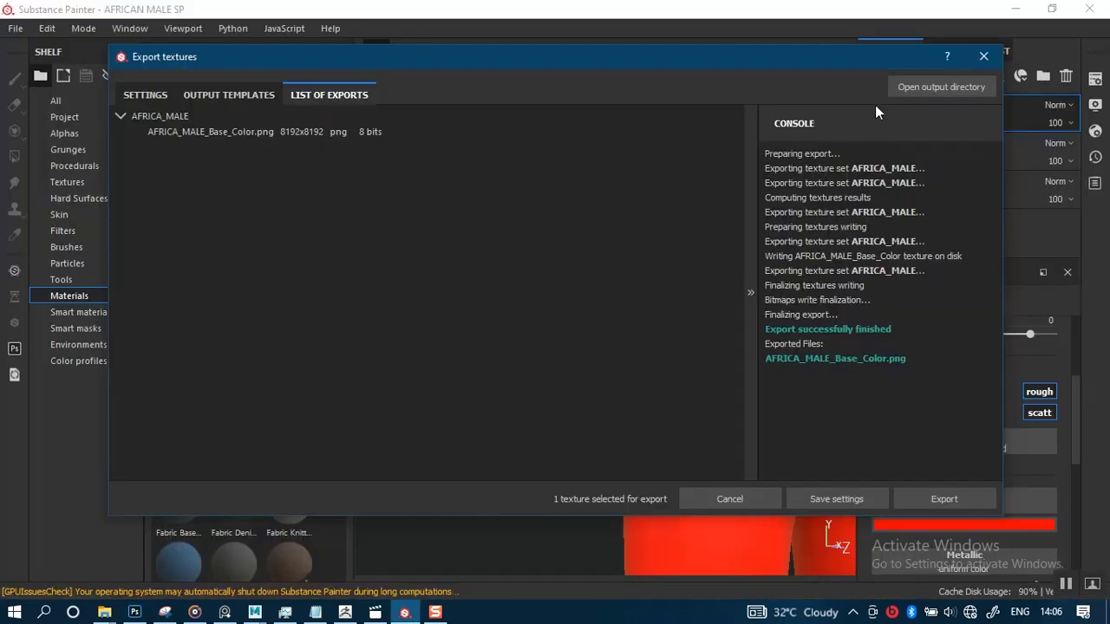
pyautogui.click(974, 59)
# Inspect the red head model's face and chest from different angles
pyautogui.keyDown('alt'); pyautogui.moveTo(541, 340); pyautogui.dragTo(408, 495, button='middle'); pyautogui.keyUp('alt')
pyautogui.keyDown('alt'); pyautogui.moveTo(668, 160); pyautogui.dragTo(567, 533, button='middle'); pyautogui.keyUp('alt')
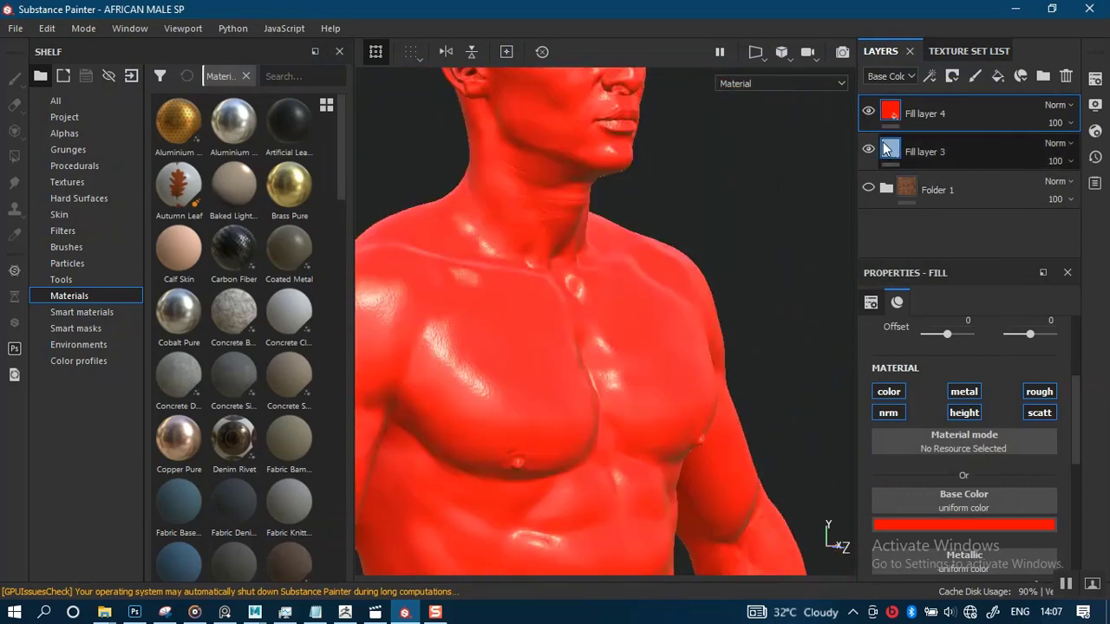
pyautogui.keyDown('alt'); pyautogui.moveTo(590, 324); pyautogui.dragTo(598, 438, button='middle'); pyautogui.keyUp('alt')
pyautogui.keyDown('alt'); pyautogui.moveTo(599, 438); pyautogui.dragTo(620, 356, button='right'); pyautogui.keyUp('alt')
pyautogui.keyDown('alt'); pyautogui.moveTo(627, 295); pyautogui.dragTo(630, 399, button='middle'); pyautogui.keyUp('alt')
pyautogui.keyDown('alt'); pyautogui.moveTo(630, 399); pyautogui.dragTo(609, 441, button='right'); pyautogui.keyUp('alt')
pyautogui.keyDown('alt'); pyautogui.moveTo(578, 290); pyautogui.dragTo(589, 309, button='middle'); pyautogui.keyUp('alt')
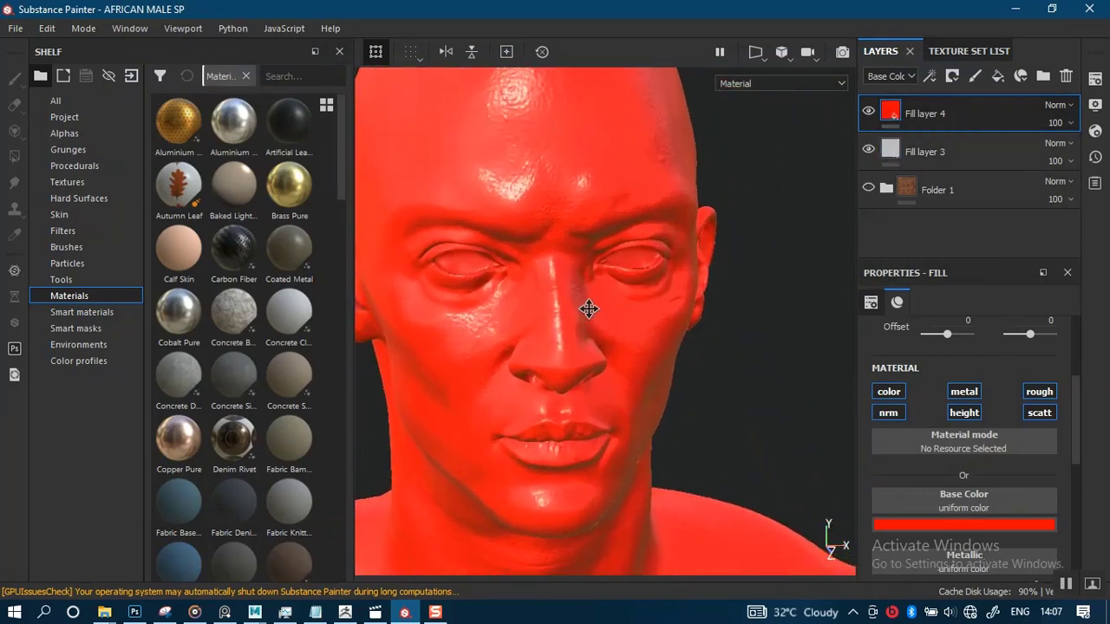
pyautogui.keyDown('alt'); pyautogui.moveTo(590, 309); pyautogui.dragTo(621, 387, button='right'); pyautogui.keyUp('alt')
pyautogui.keyDown('alt'); pyautogui.moveTo(622, 386); pyautogui.dragTo(597, 358); pyautogui.keyUp('alt')
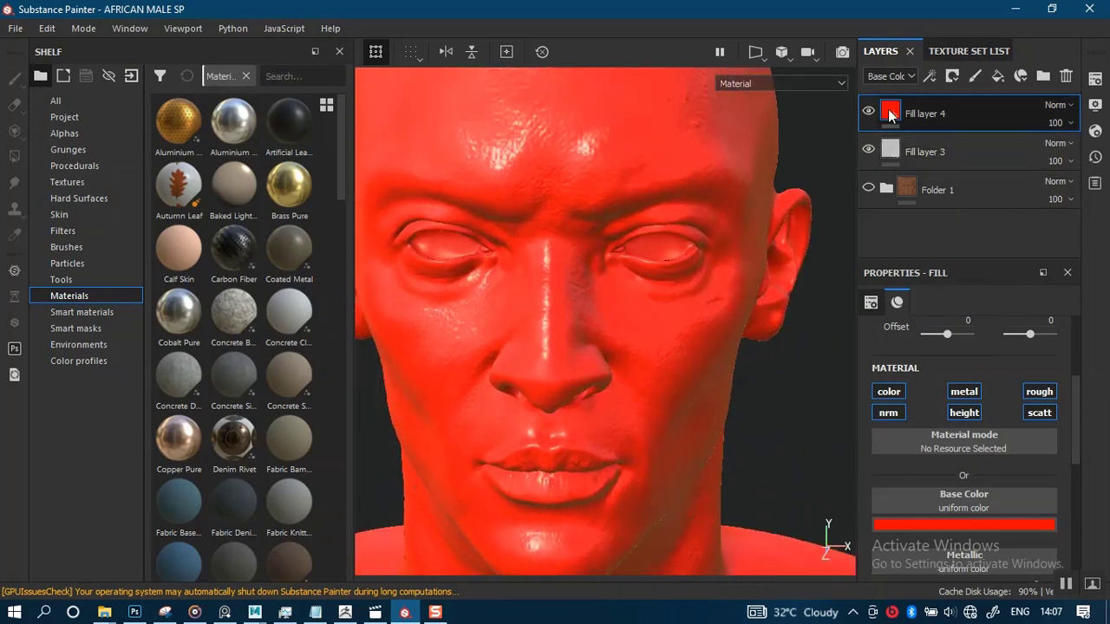
# Add a white mask to Fill layer 4 and select the mask for painting
pyautogui.rightClick(891, 111)
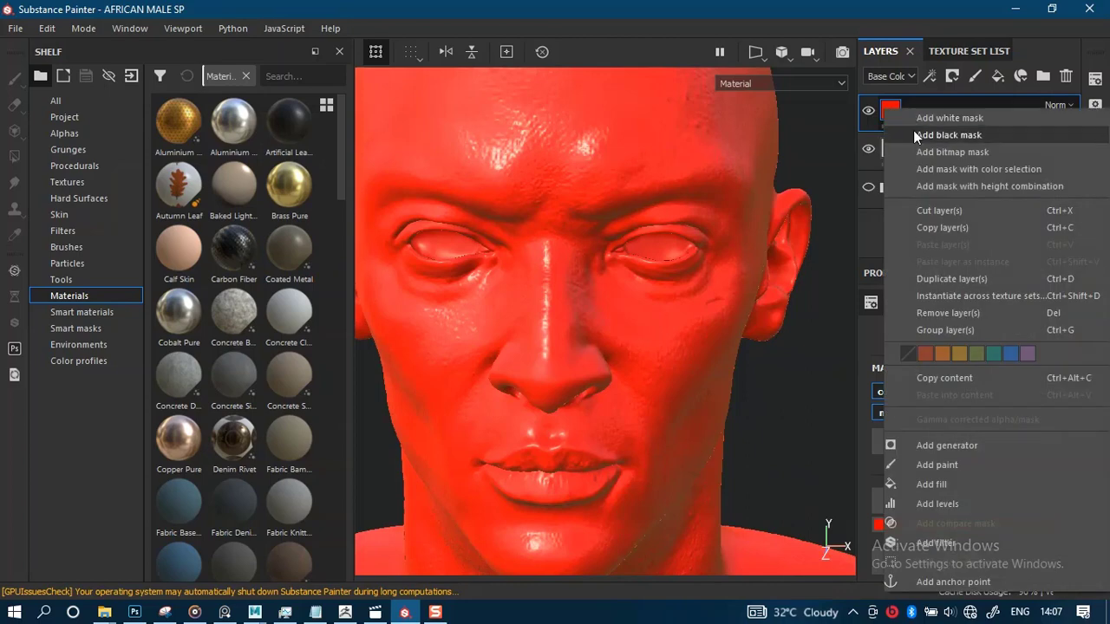
pyautogui.click(927, 116)
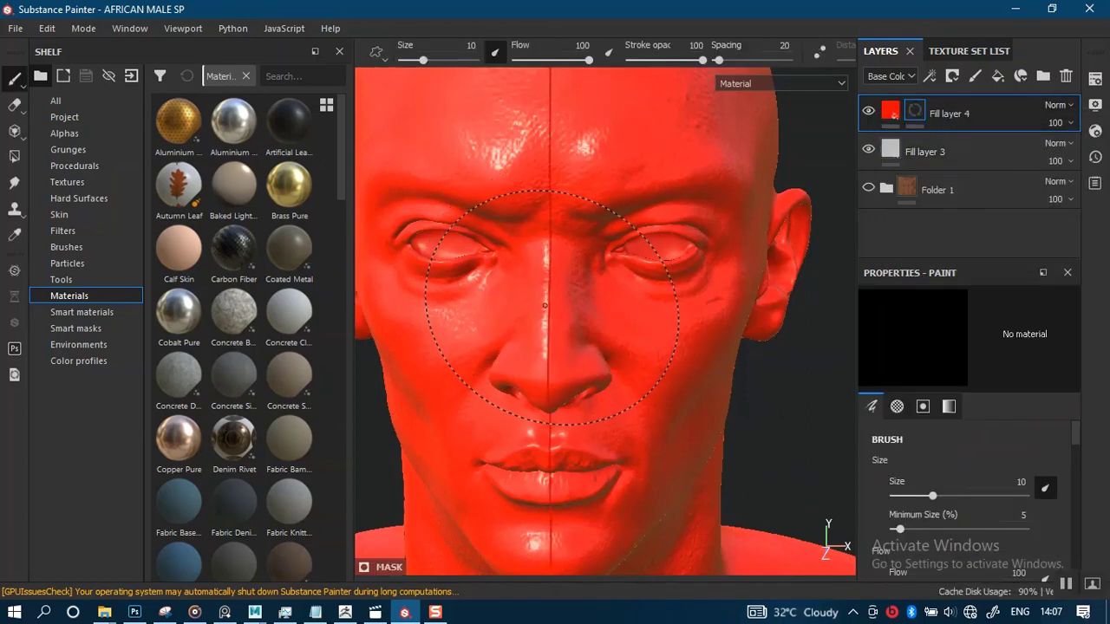
pyautogui.keyDown('ctrl'); pyautogui.moveTo(545, 305); pyautogui.dragTo(536, 302, button='right'); pyautogui.keyUp('ctrl')
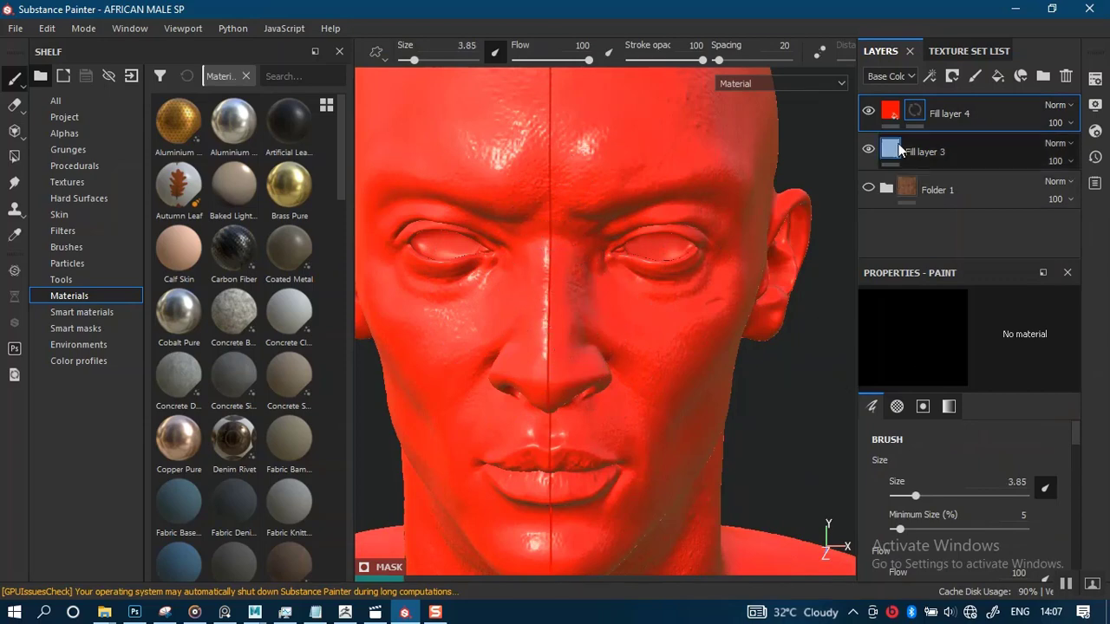
pyautogui.click(914, 114)
# Search the Brushes shelf for DE and pick the Basic Hard brush
pyautogui.scroll(-5, 931, 510)
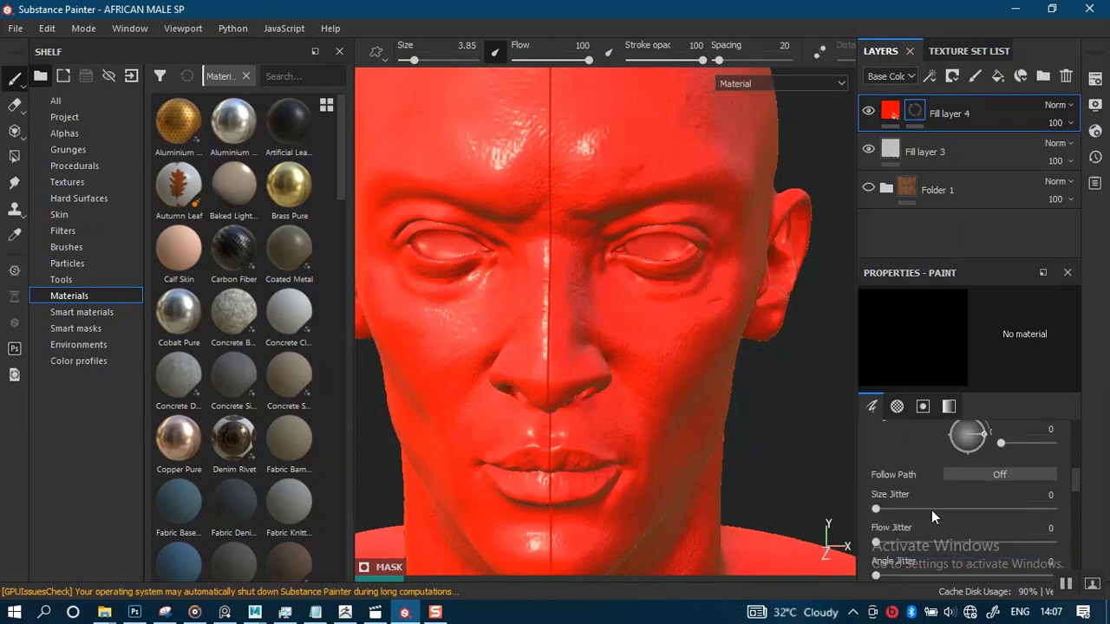
pyautogui.scroll(-3, 931, 510)
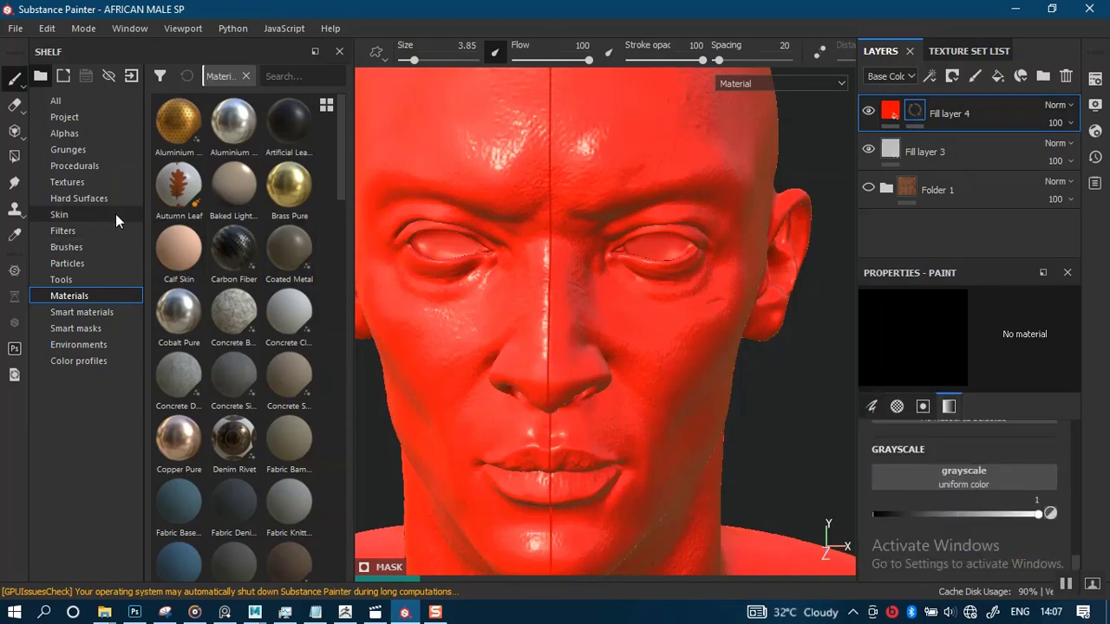
pyautogui.click(78, 132)
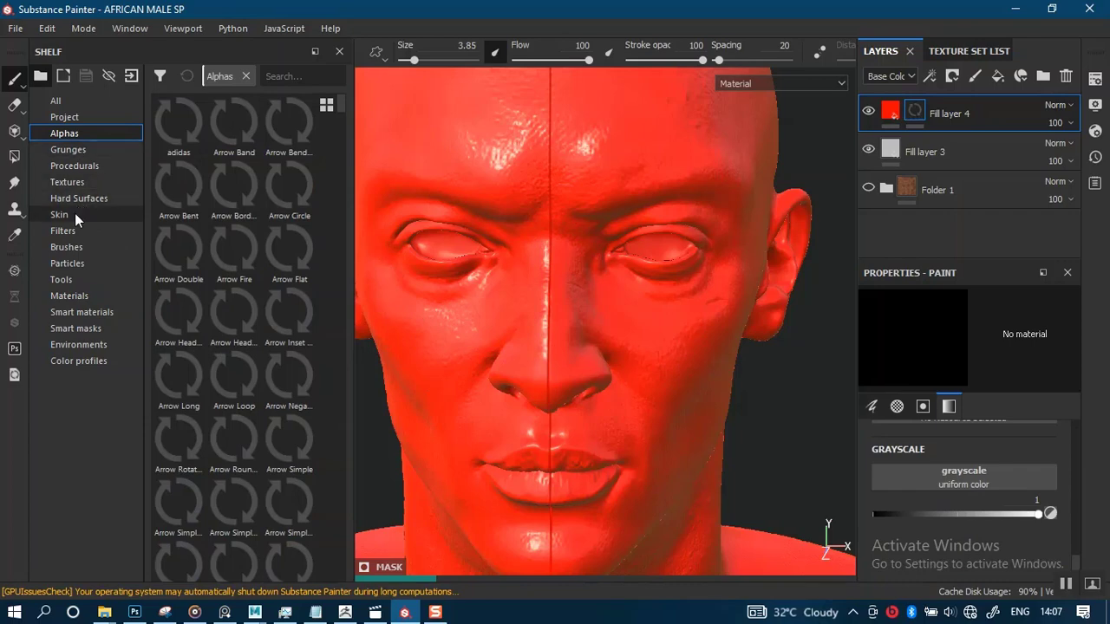
pyautogui.click(72, 247)
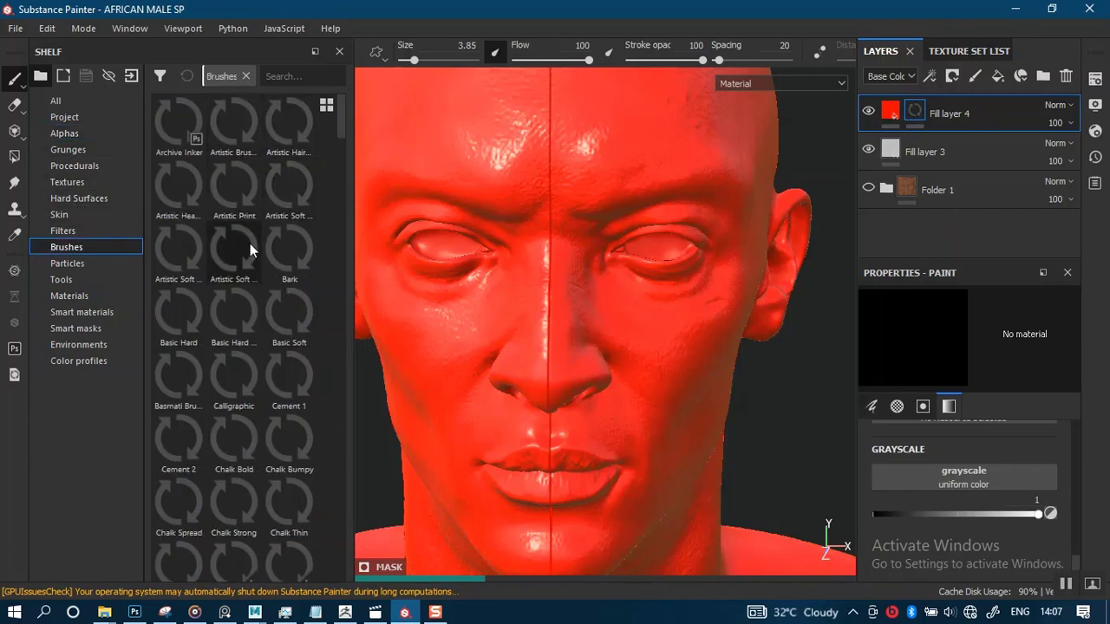
pyautogui.scroll(-3, 250, 242)
pyautogui.scroll(3, 250, 225)
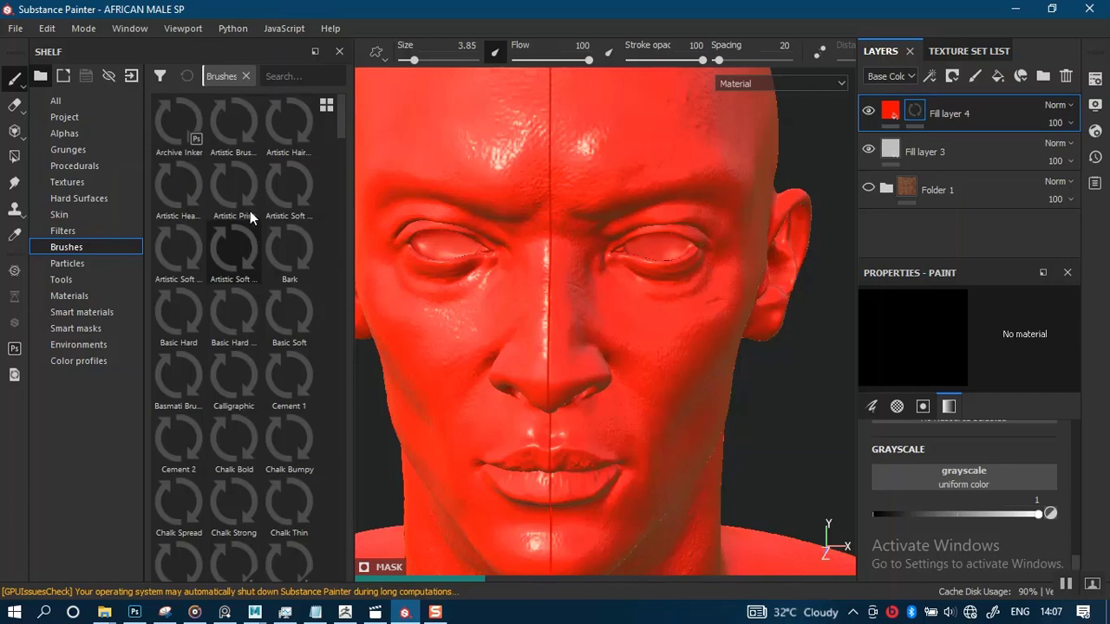
pyautogui.click(285, 81)
pyautogui.write('DE')
pyautogui.click(234, 121)
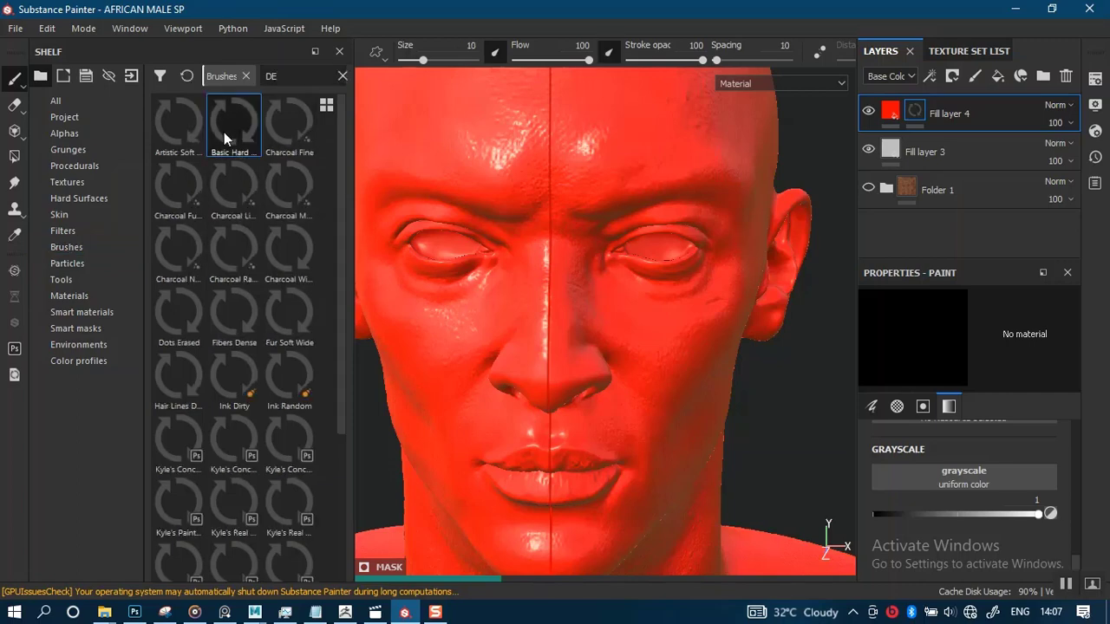
# Reduce the brush size to about 2.44
pyautogui.press('[')
pyautogui.press('[')
pyautogui.press('[')
pyautogui.press('[')
pyautogui.press('[')
pyautogui.press('[')
pyautogui.press('[')
pyautogui.press('[')
pyautogui.press('[')
pyautogui.press('[')
pyautogui.press('[')
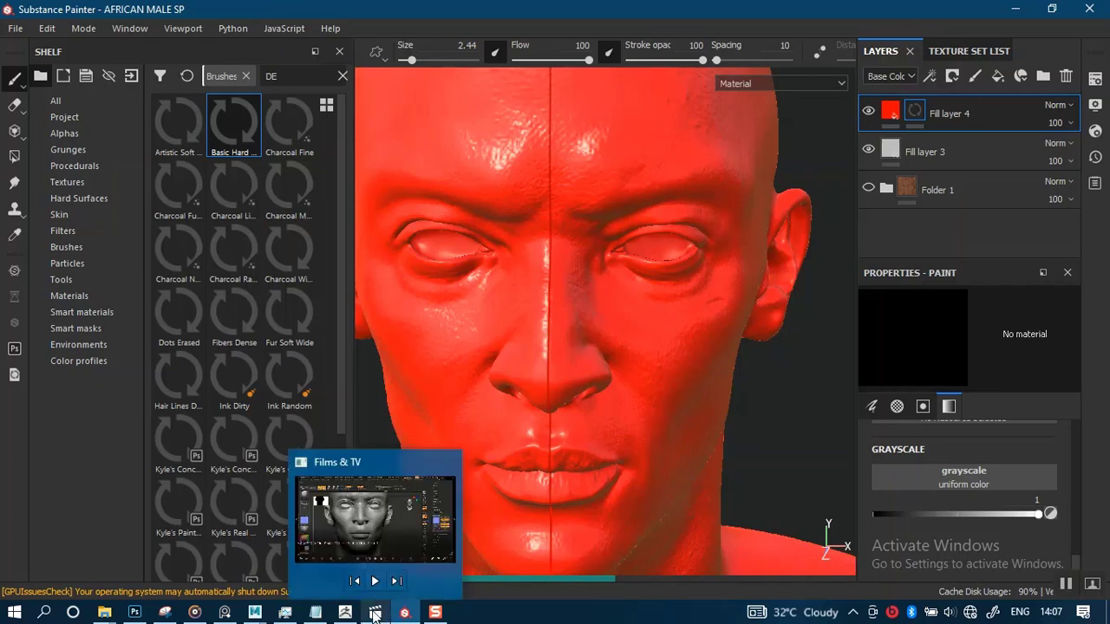
# Switch to the Marmoset normal map document in Photoshop
pyautogui.moveTo(286, 613)
pyautogui.moveTo(135, 612)
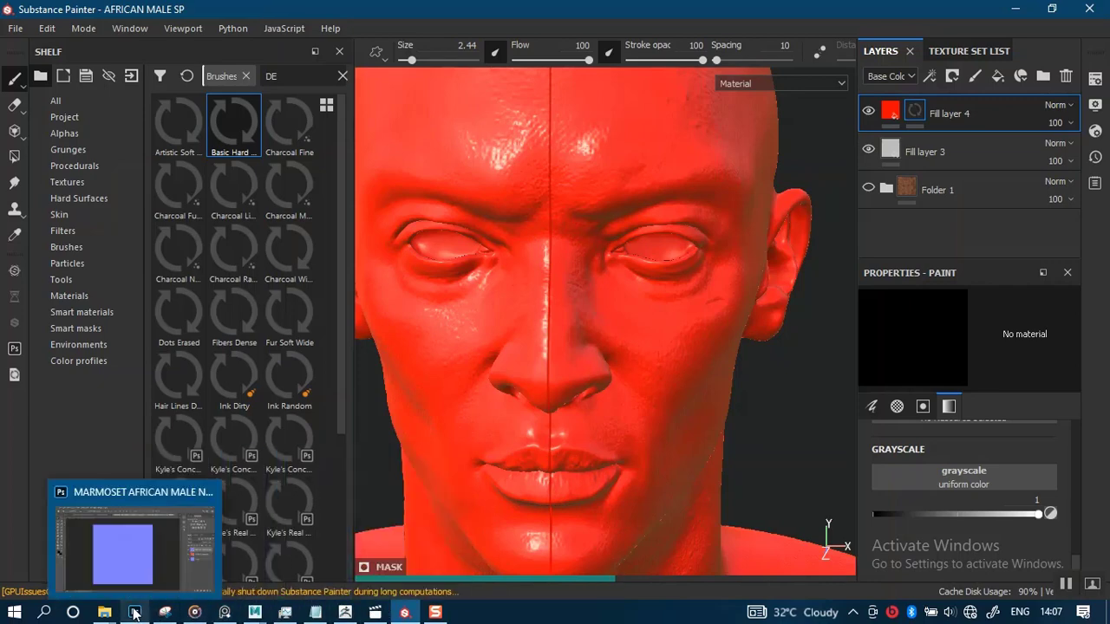
pyautogui.click(145, 572)
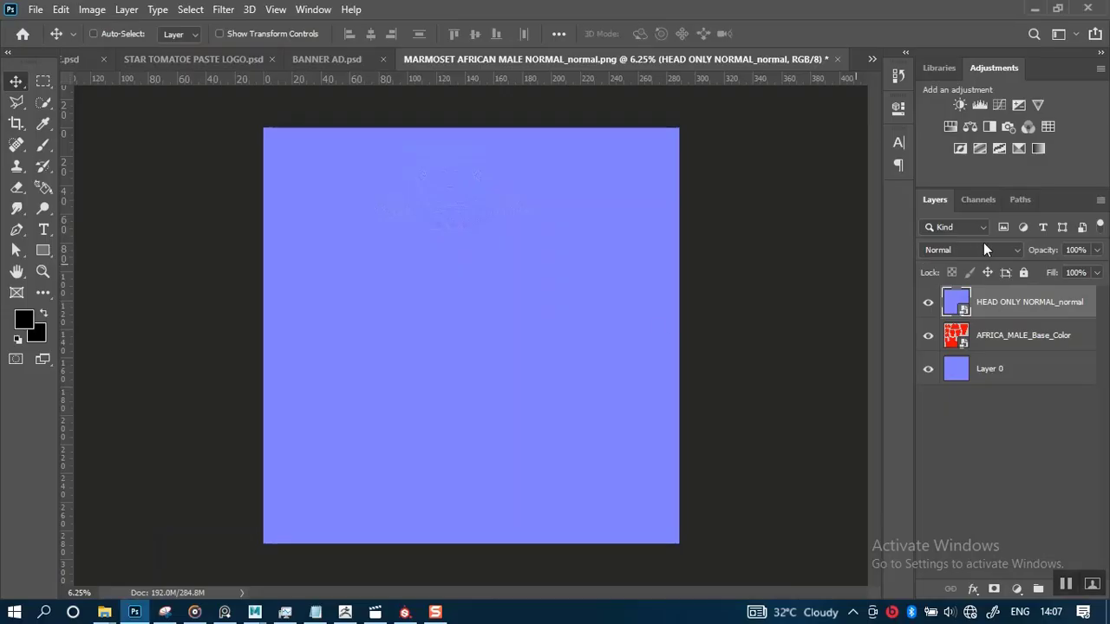
# Hide the HEAD ONLY NORMAL_normal layer and switch to Substance Painter
pyautogui.click(929, 303)
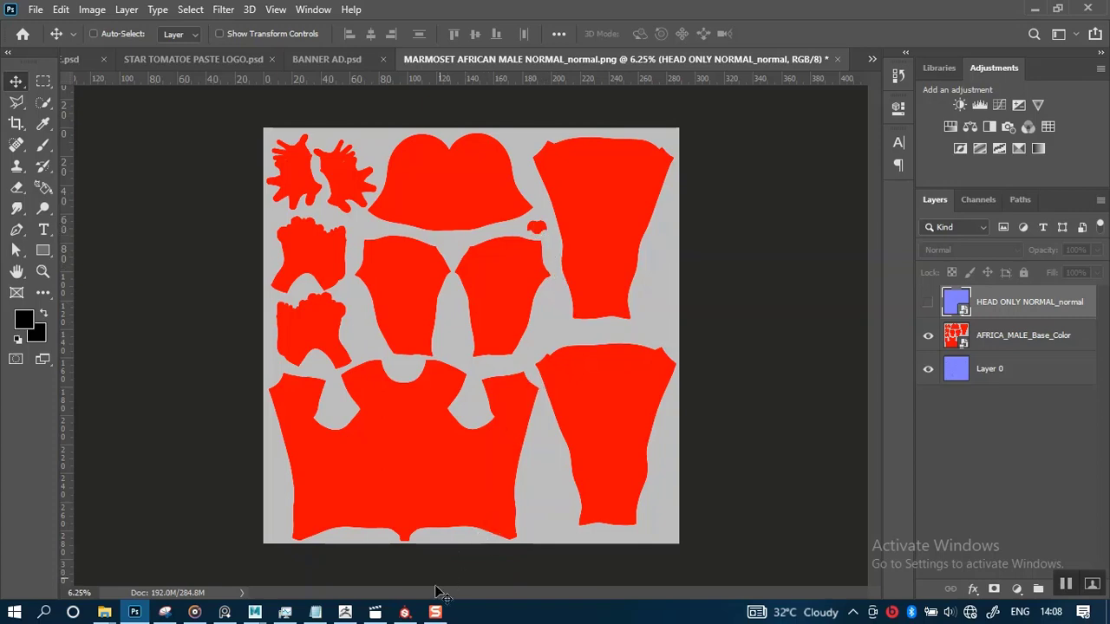
pyautogui.moveTo(404, 613)
pyautogui.click(424, 529)
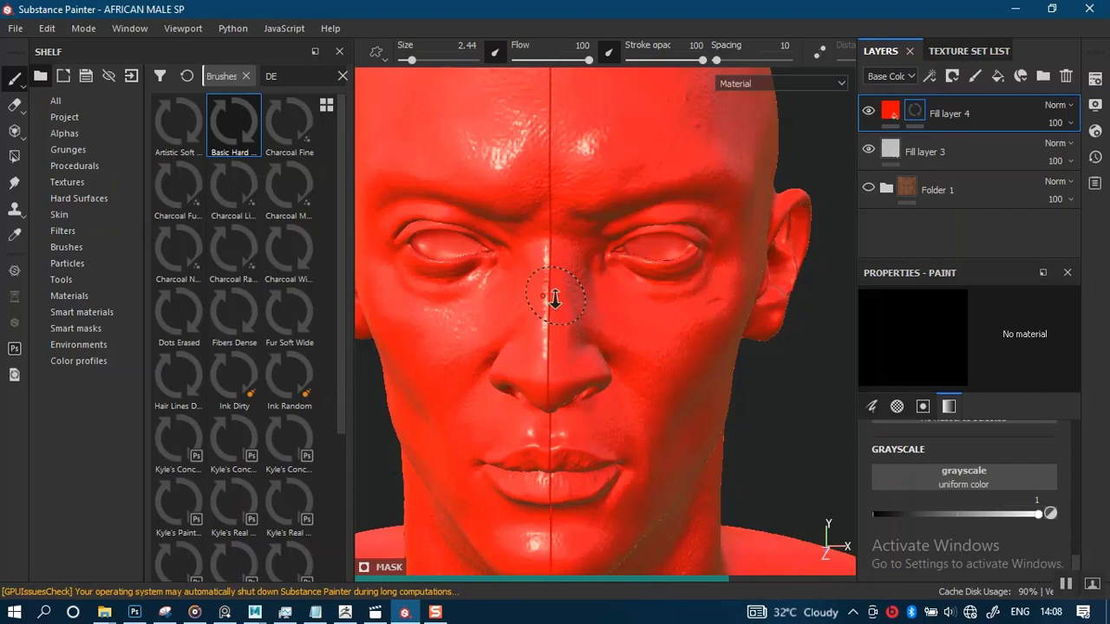
# Replace Fill layer 4's mask with a black mask and paint the nose area onto it
pyautogui.keyDown('alt'); pyautogui.moveTo(555, 299); pyautogui.dragTo(571, 359, button='right'); pyautogui.keyUp('alt')
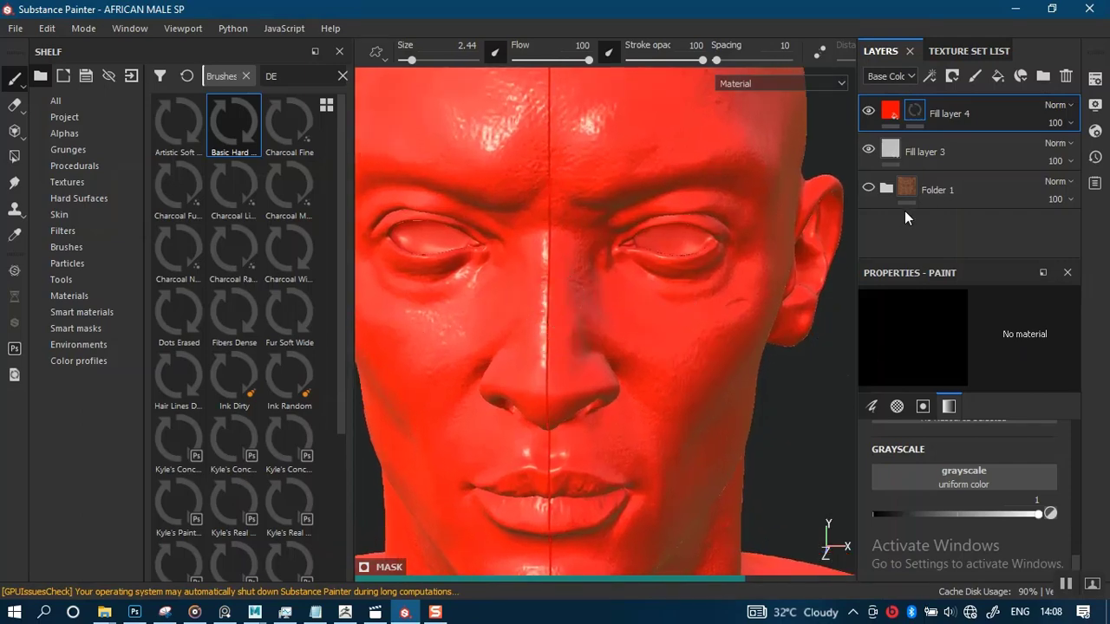
pyautogui.rightClick(917, 114)
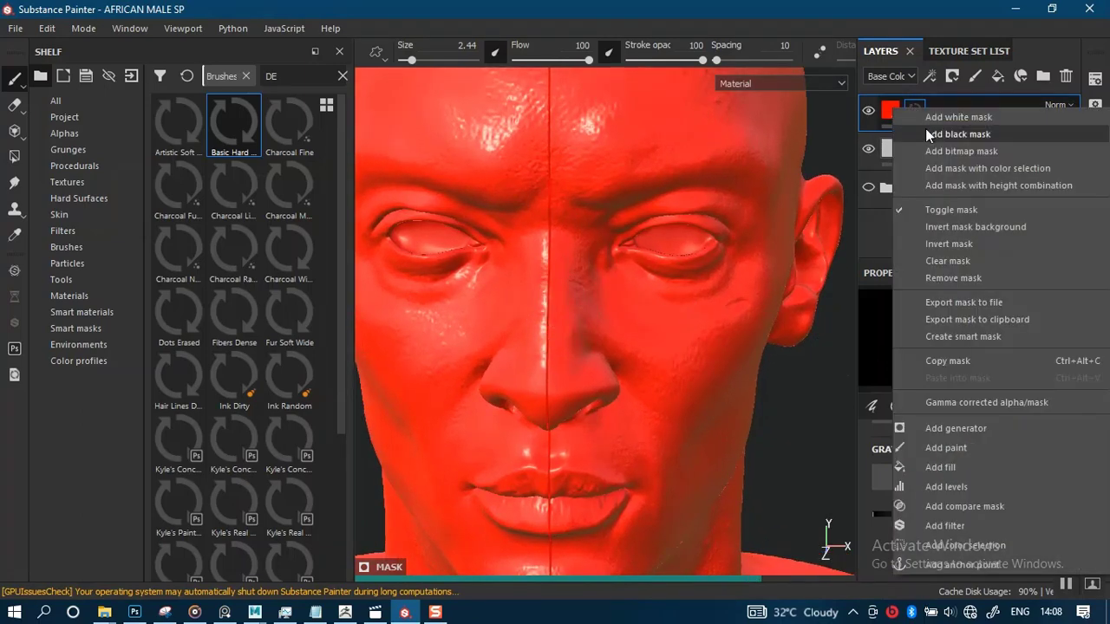
pyautogui.click(930, 134)
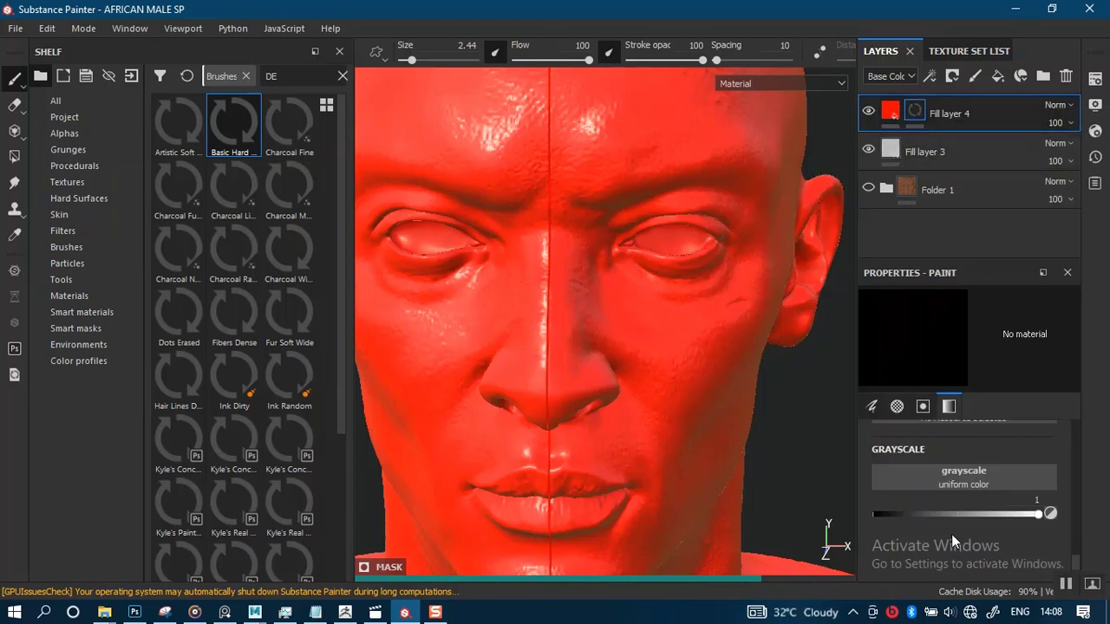
pyautogui.scroll(10, 951, 534)
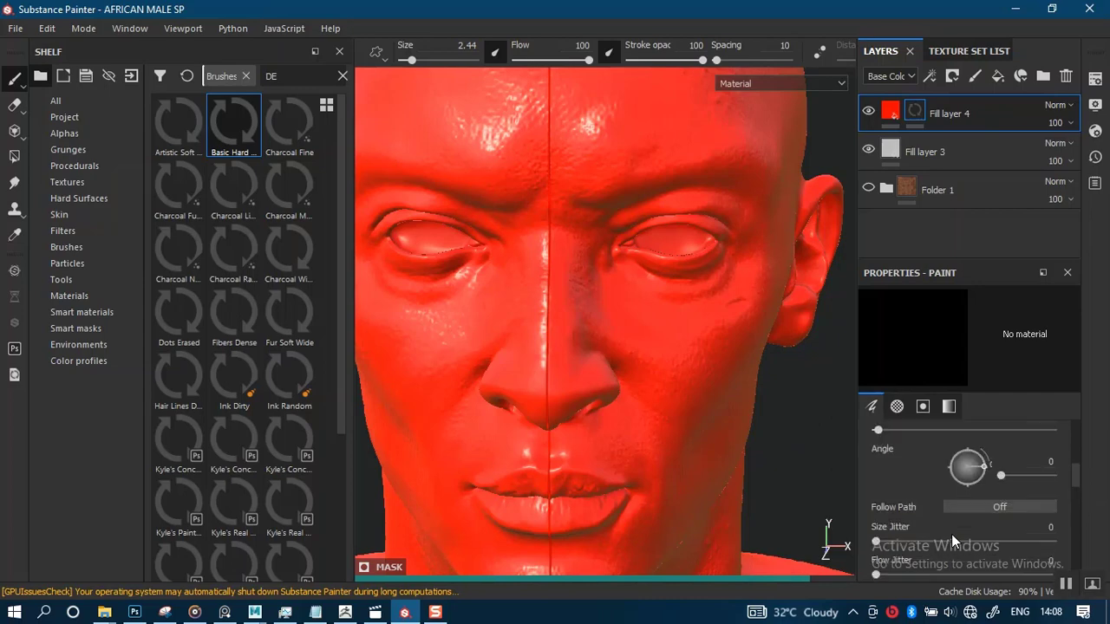
pyautogui.scroll(3, 951, 534)
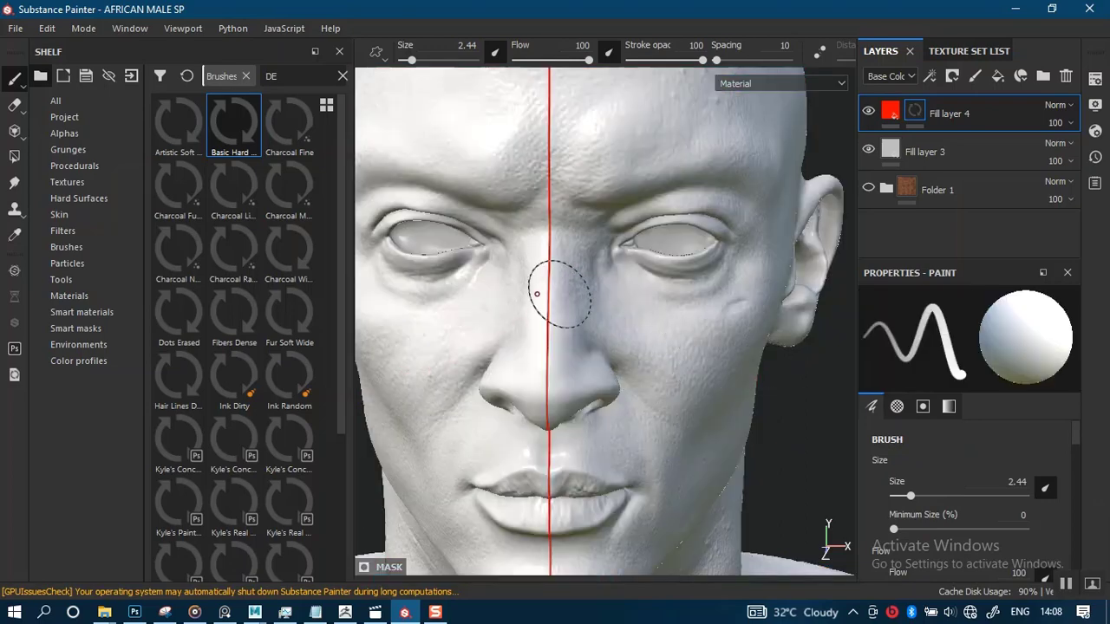
pyautogui.moveTo(540, 288); pyautogui.dragTo(539, 392)
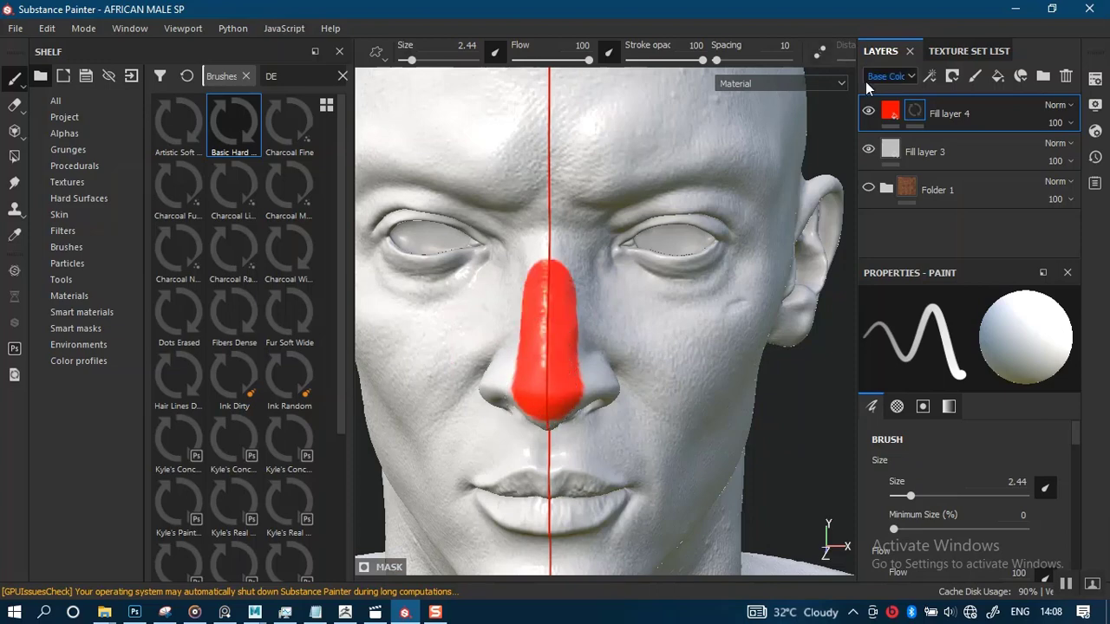
# Select Fill layer 4's fill and switch the viewport to the 3D/2D split view
pyautogui.click(886, 115)
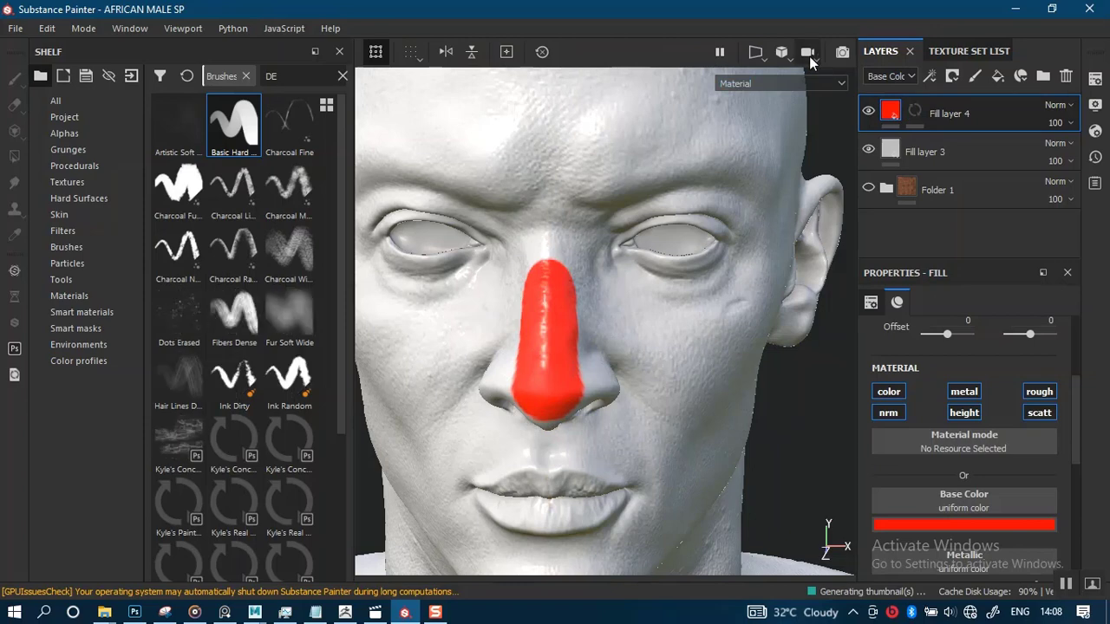
pyautogui.click(765, 58)
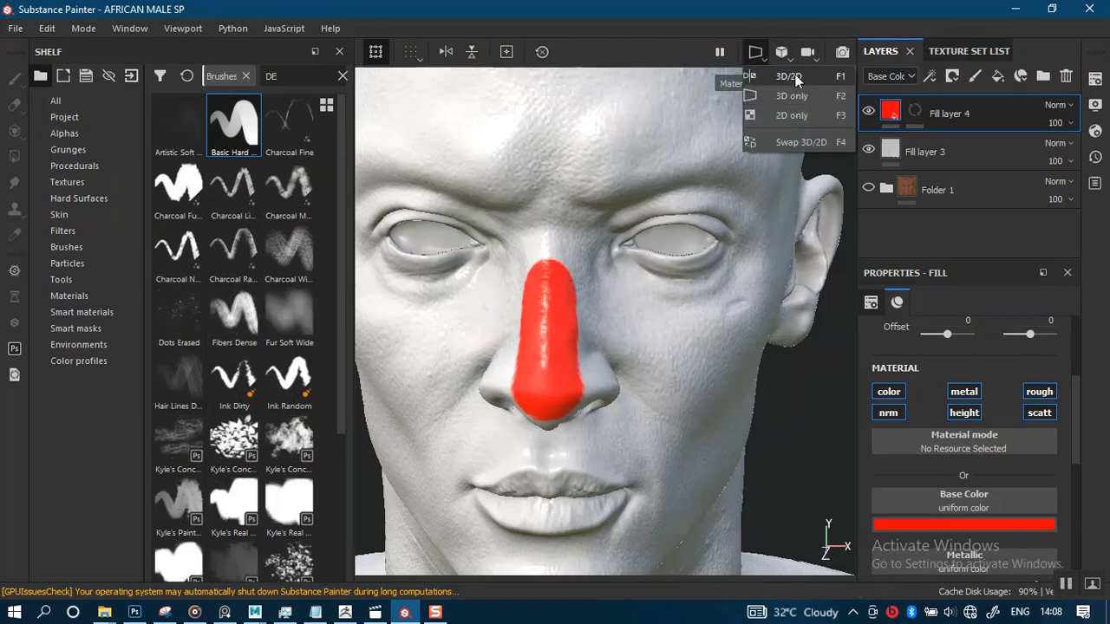
pyautogui.click(787, 76)
# Examine where the painted nose sits on the UV layout in the 2D view
pyautogui.keyDown('alt'); pyautogui.moveTo(755, 358); pyautogui.dragTo(706, 263, button='right'); pyautogui.keyUp('alt')
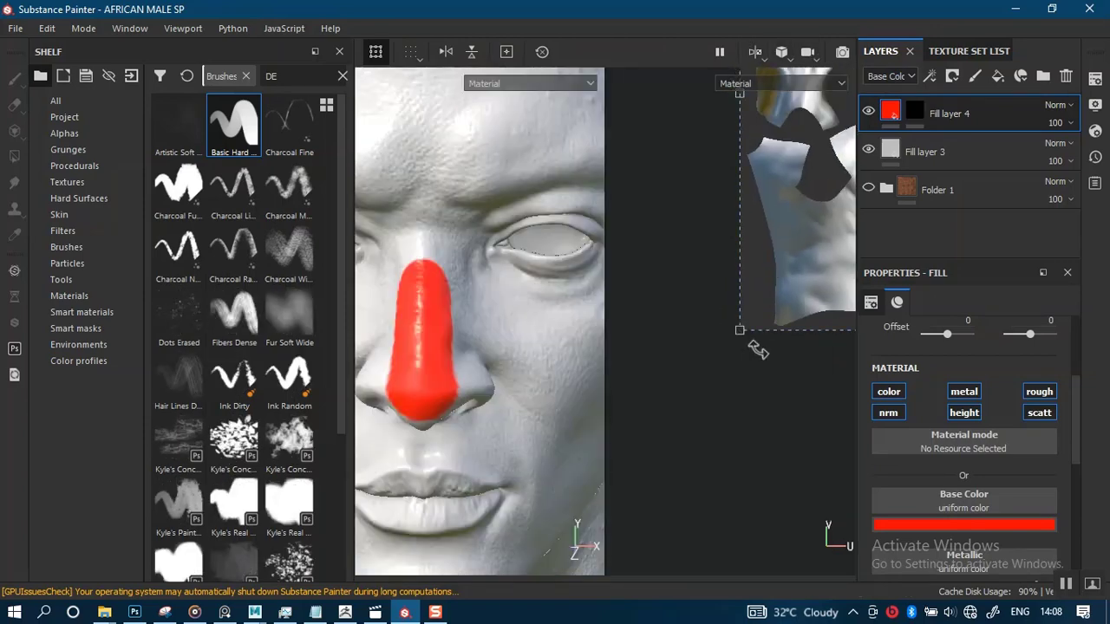
pyautogui.keyDown('alt'); pyautogui.moveTo(756, 350); pyautogui.dragTo(775, 235, button='right'); pyautogui.keyUp('alt')
pyautogui.keyDown('alt'); pyautogui.moveTo(833, 220); pyautogui.dragTo(669, 343, button='middle'); pyautogui.keyUp('alt')
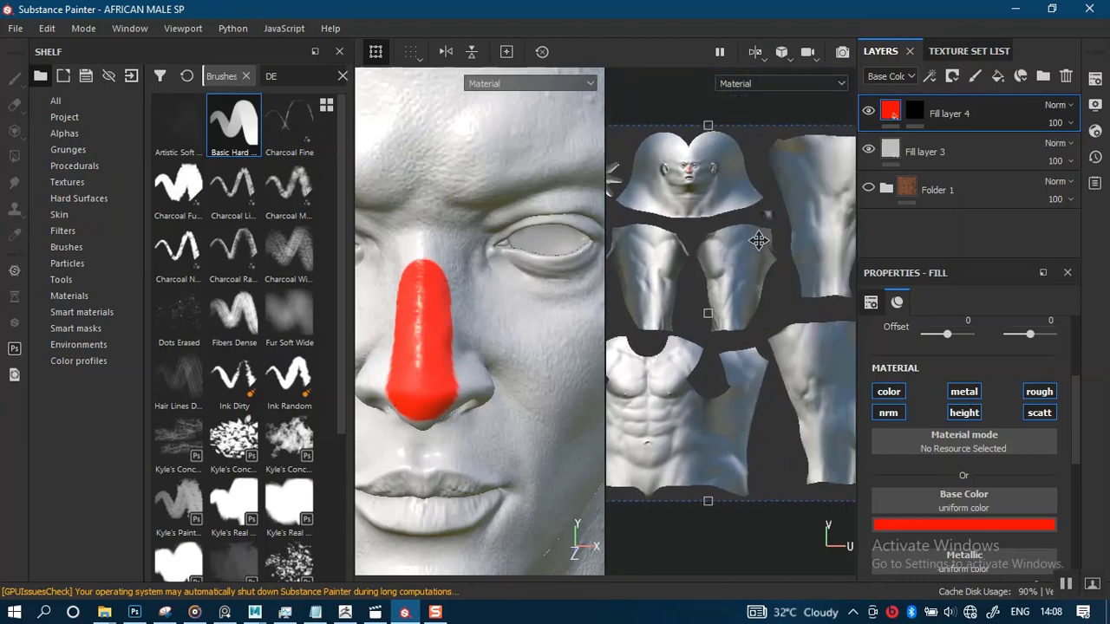
pyautogui.keyDown('alt'); pyautogui.moveTo(766, 237); pyautogui.dragTo(791, 255, button='middle'); pyautogui.keyUp('alt')
pyautogui.keyDown('alt'); pyautogui.moveTo(789, 243); pyautogui.dragTo(764, 361, button='right'); pyautogui.keyUp('alt')
pyautogui.keyDown('alt'); pyautogui.moveTo(720, 246); pyautogui.dragTo(744, 290, button='middle'); pyautogui.keyUp('alt')
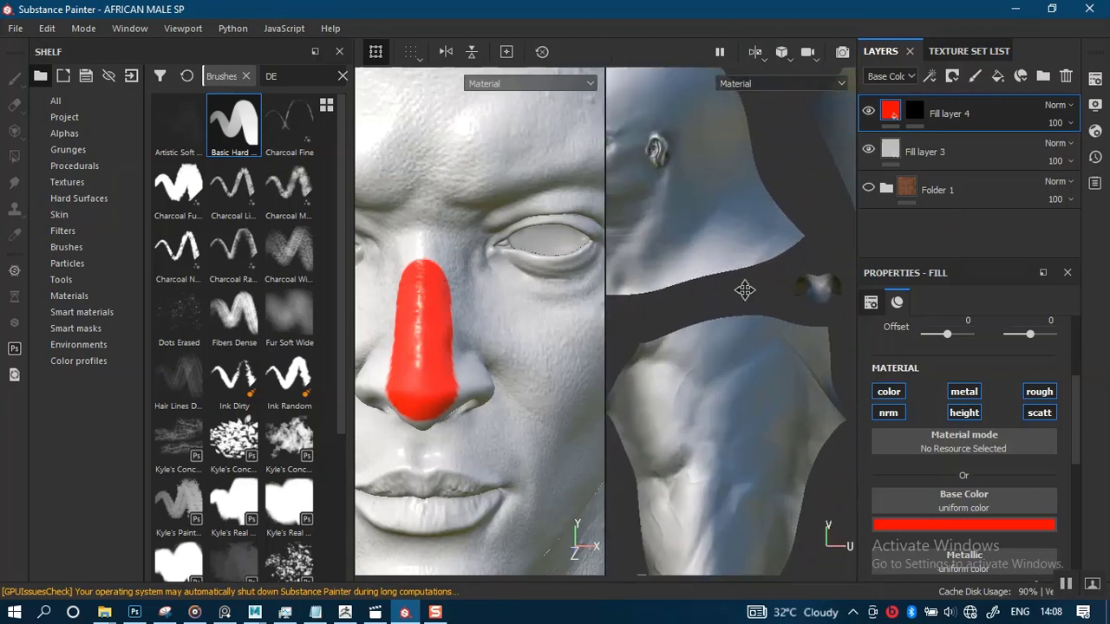
pyautogui.keyDown('alt'); pyautogui.moveTo(767, 280); pyautogui.dragTo(835, 461, button='right'); pyautogui.keyUp('alt')
pyautogui.keyDown('alt'); pyautogui.moveTo(842, 339); pyautogui.dragTo(741, 318, button='middle'); pyautogui.keyUp('alt')
pyautogui.keyDown('alt'); pyautogui.moveTo(747, 283); pyautogui.dragTo(755, 388, button='right'); pyautogui.keyUp('alt')
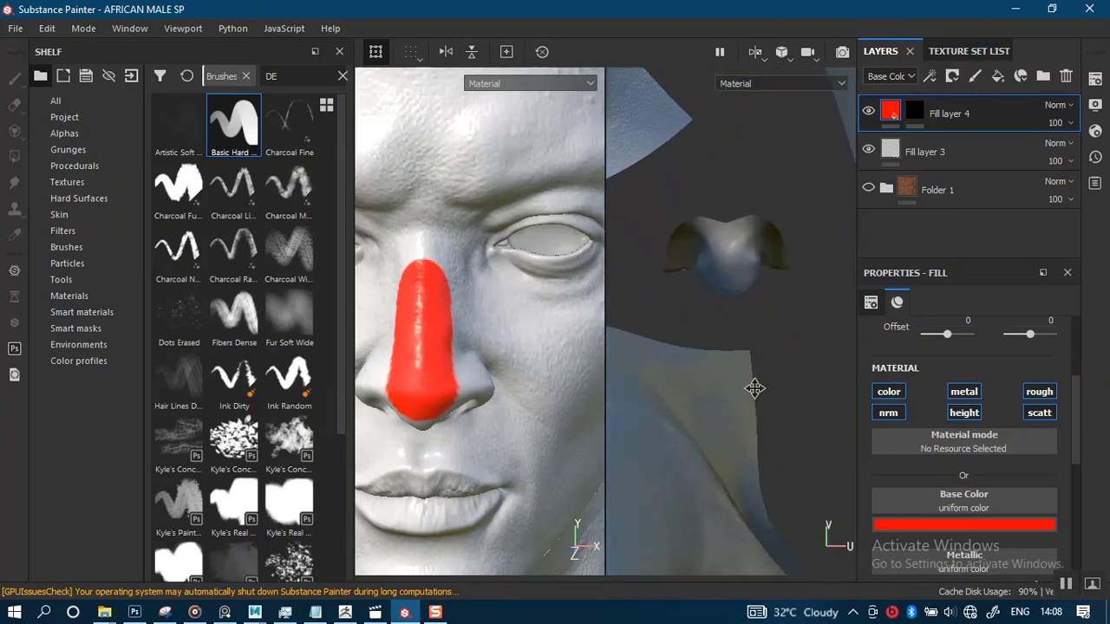
pyautogui.keyDown('alt'); pyautogui.moveTo(731, 314); pyautogui.dragTo(727, 242, button='right'); pyautogui.keyUp('alt')
pyautogui.keyDown('alt'); pyautogui.moveTo(729, 282); pyautogui.dragTo(723, 276, button='right'); pyautogui.keyUp('alt')
pyautogui.keyDown('alt'); pyautogui.moveTo(721, 285); pyautogui.dragTo(763, 305, button='middle'); pyautogui.keyUp('alt')
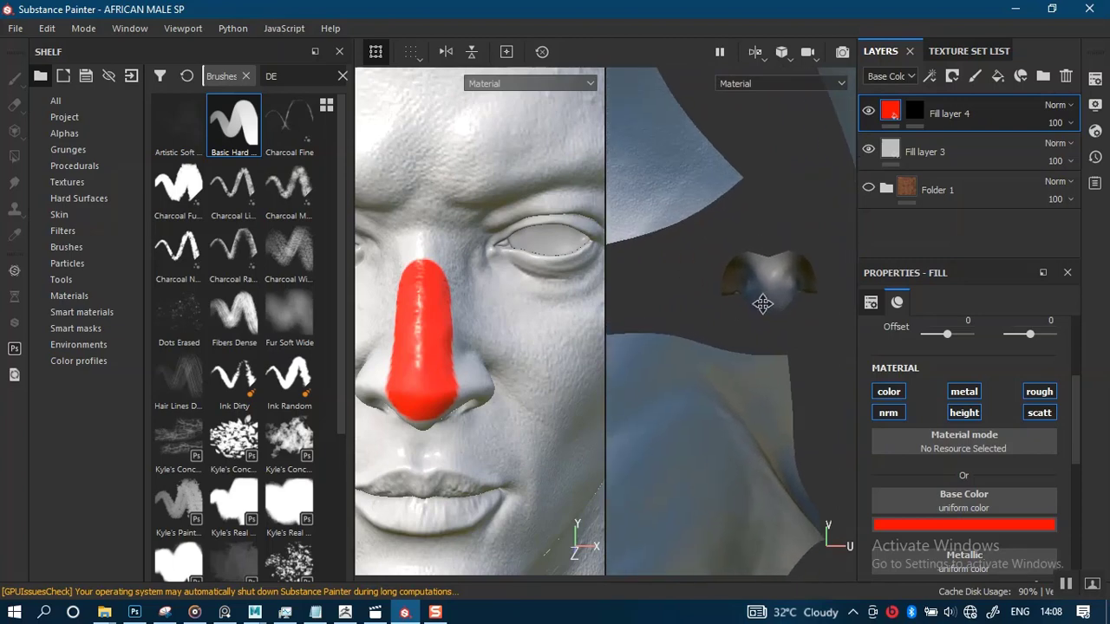
pyautogui.keyDown('alt'); pyautogui.moveTo(764, 304); pyautogui.dragTo(612, 166, button='right'); pyautogui.keyUp('alt')
pyautogui.keyDown('alt'); pyautogui.moveTo(626, 184); pyautogui.dragTo(888, 202, button='middle'); pyautogui.keyUp('alt')
pyautogui.keyDown('alt'); pyautogui.moveTo(725, 239); pyautogui.dragTo(702, 126, button='right'); pyautogui.keyUp('alt')
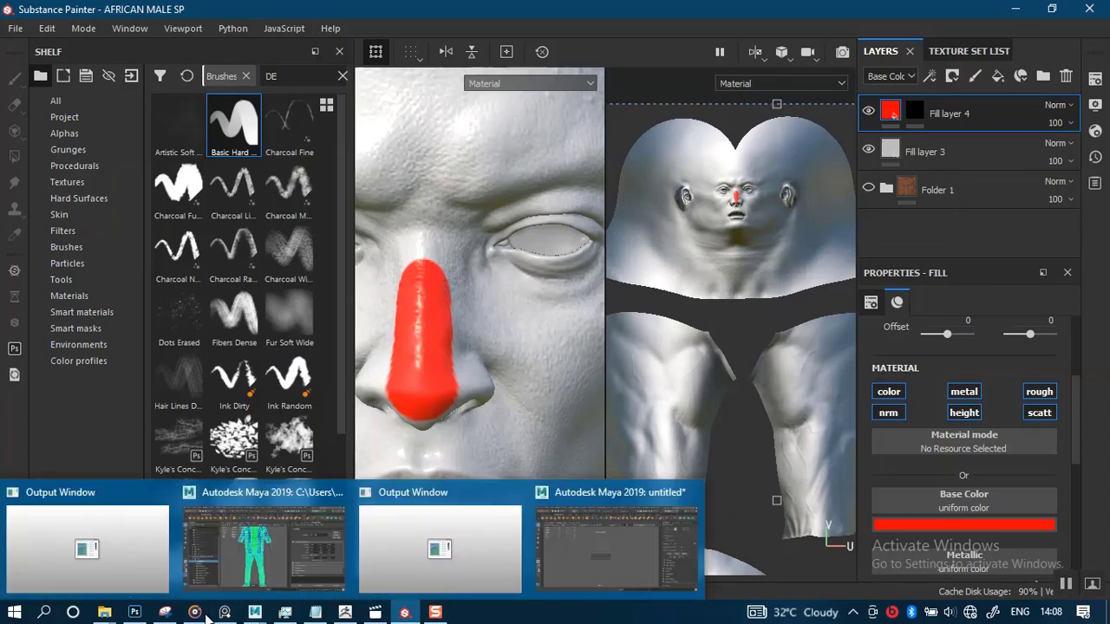
# Switch to Photoshop and rasterize the AFRICA_MALE_Base_Color layer
pyautogui.moveTo(135, 611)
pyautogui.click(176, 548)
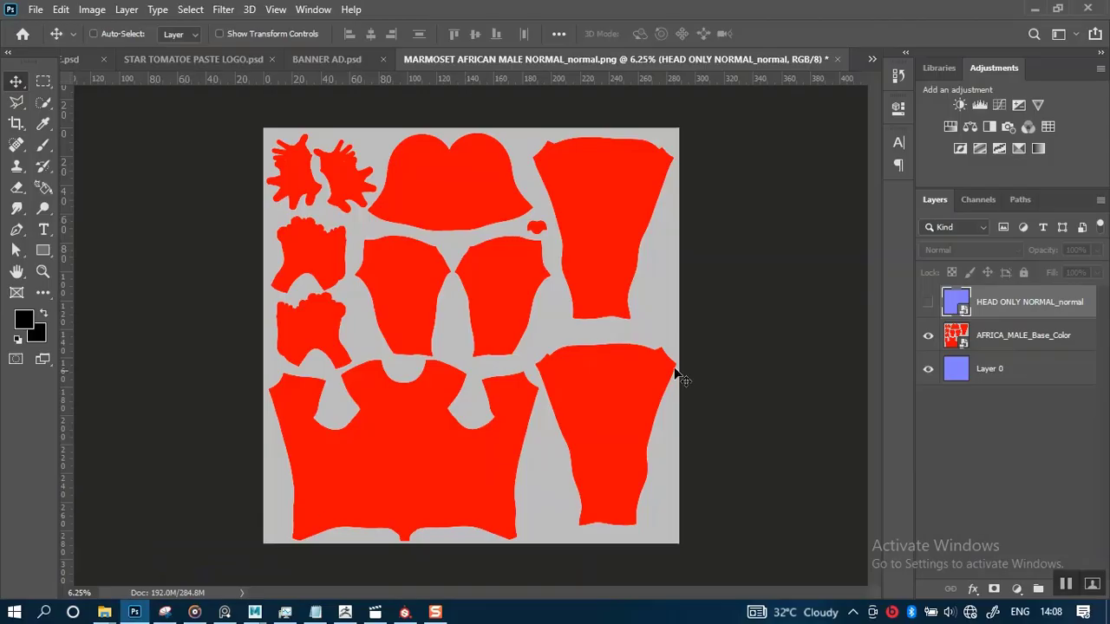
pyautogui.click(993, 338)
pyautogui.rightClick(997, 336)
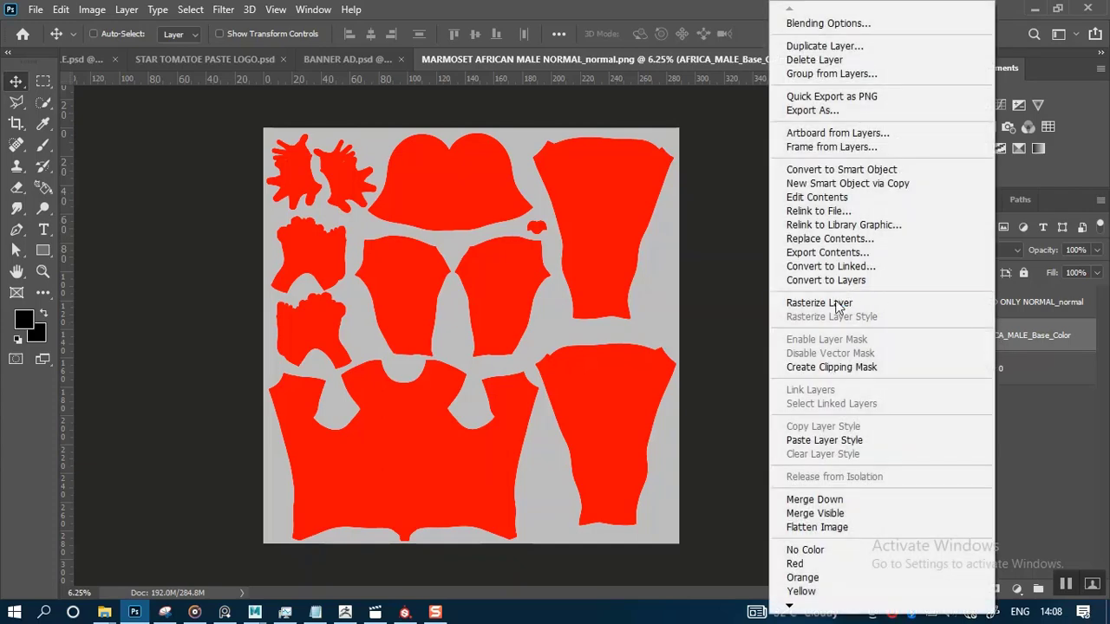
pyautogui.click(820, 303)
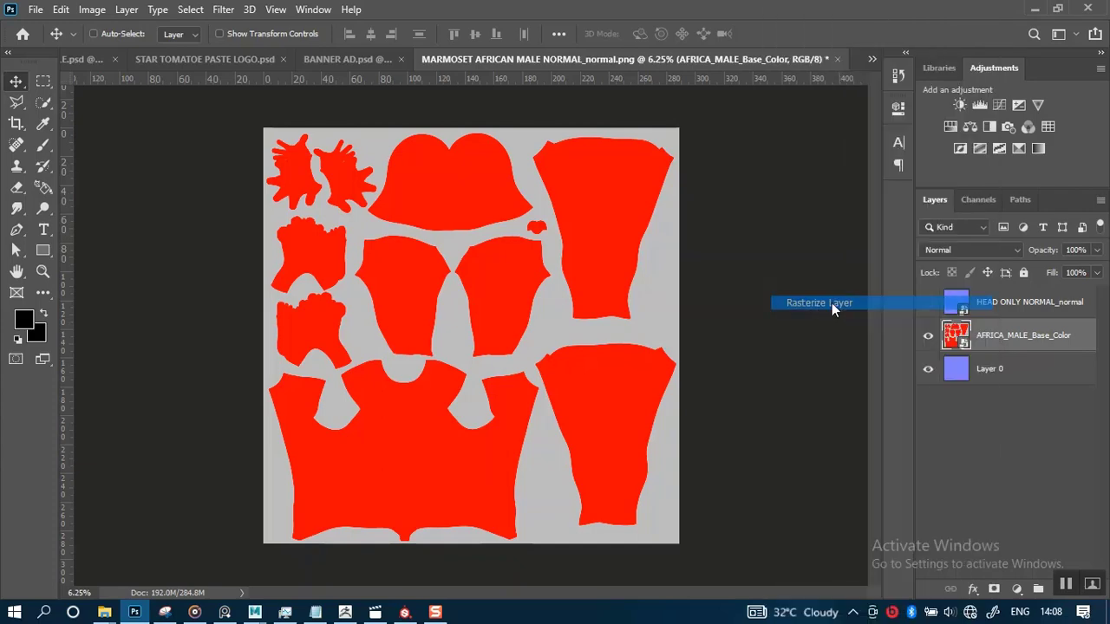
# Select the head UV island on the base color layer with the Magic Wand tool
pyautogui.click(41, 103)
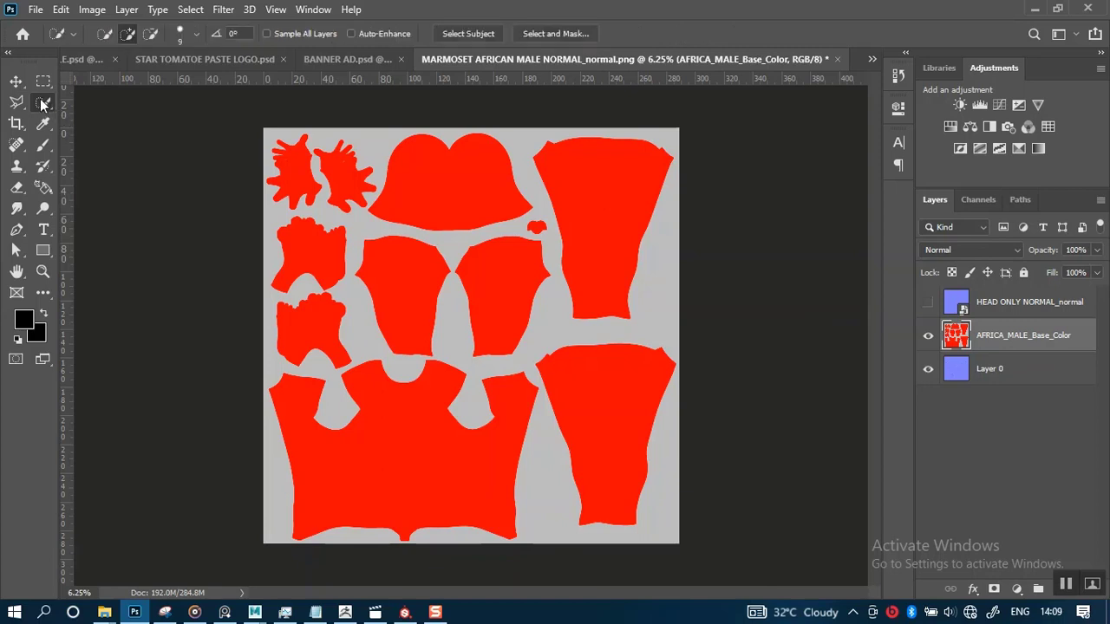
pyautogui.rightClick(41, 104)
pyautogui.click(121, 118)
pyautogui.click(477, 208)
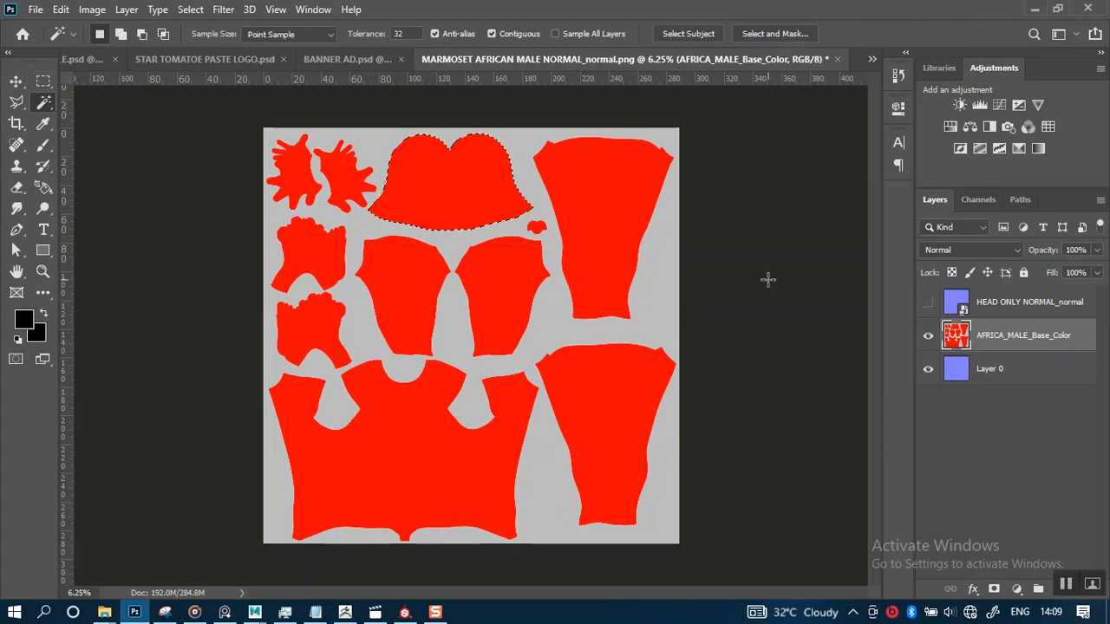
# Copy the selected head region of the HEAD ONLY NORMAL_normal layer to a new layer and hide the normal and base color layers
pyautogui.click(998, 306)
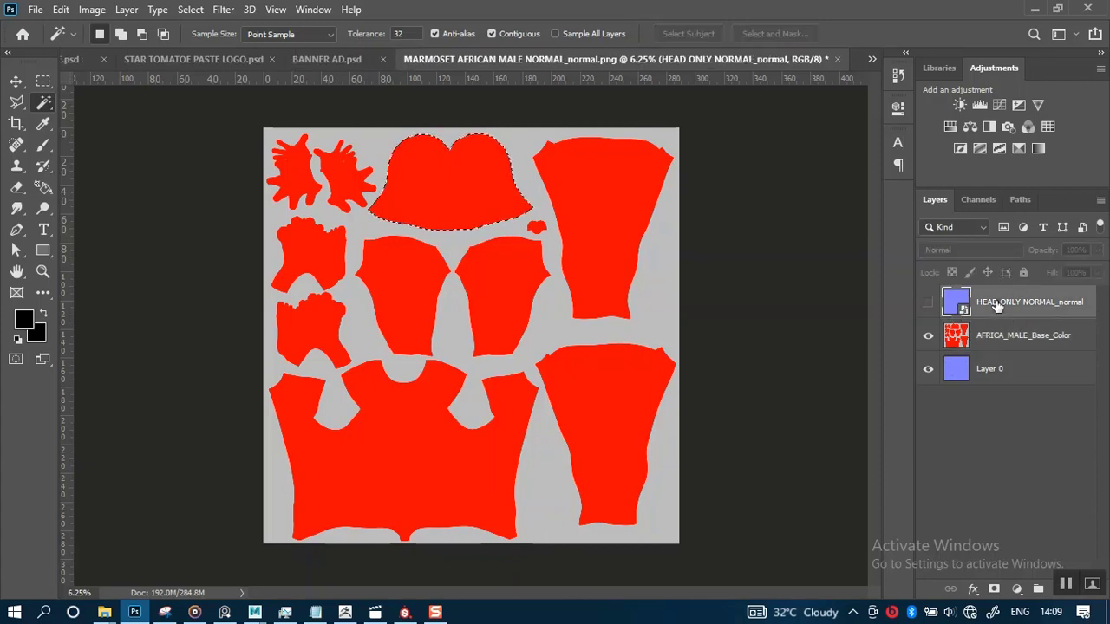
pyautogui.click(928, 302)
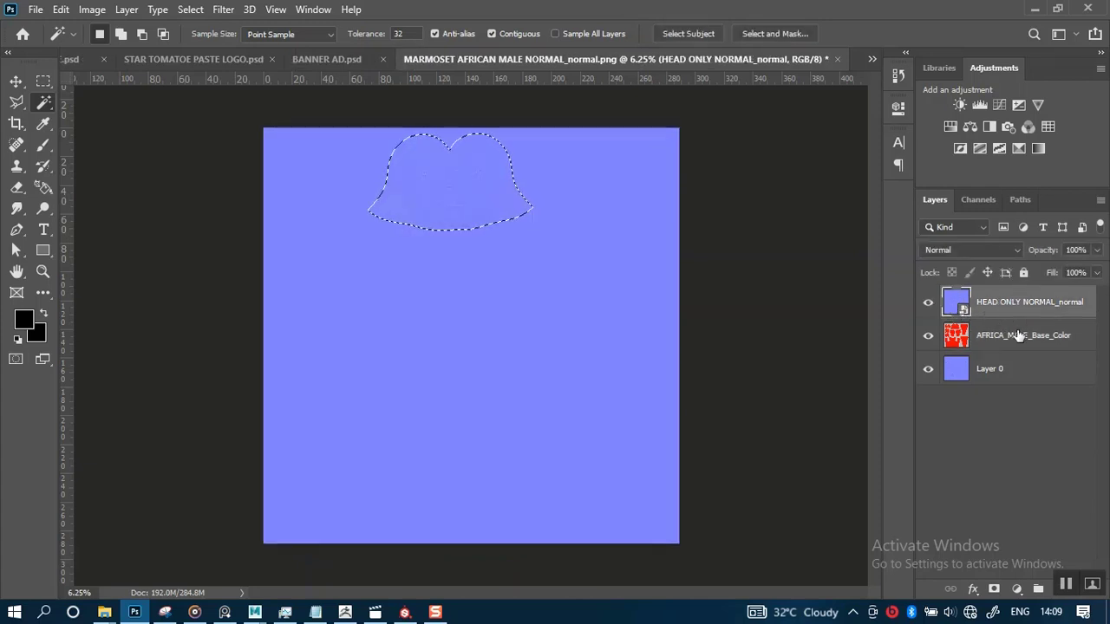
pyautogui.hotkey('ctrl', 'j')
pyautogui.click(929, 335)
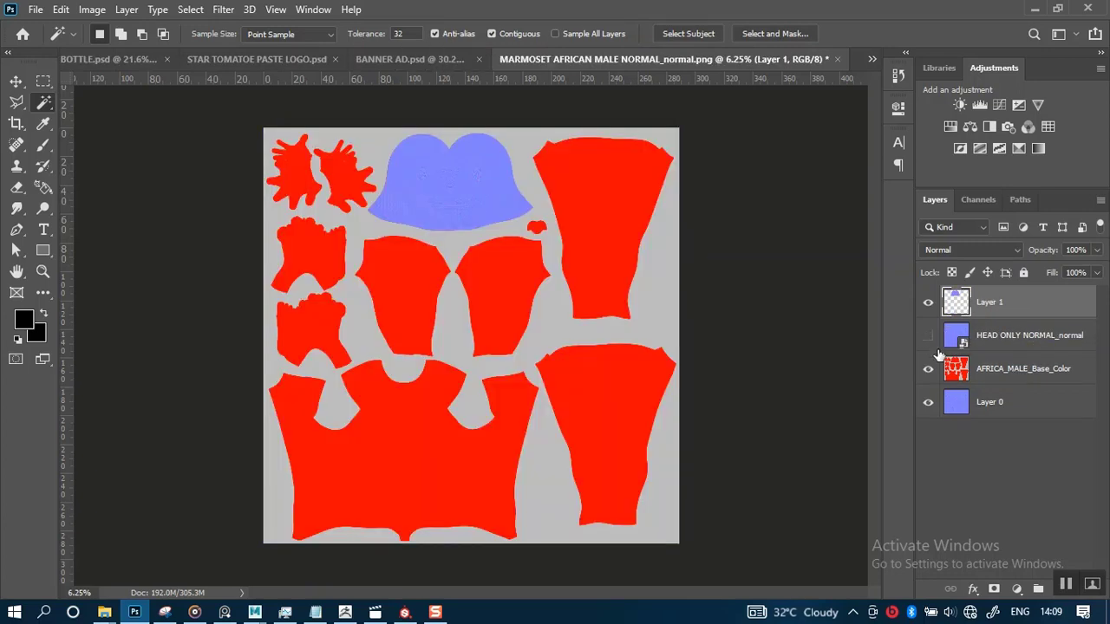
pyautogui.click(928, 369)
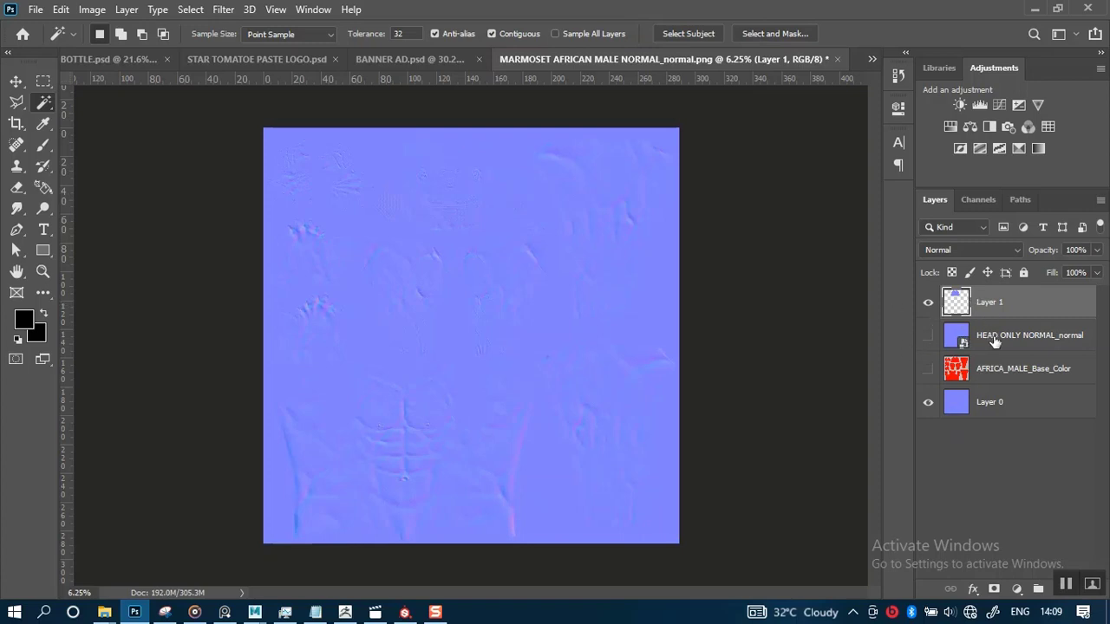
# Zoom in to inspect the face detail on the new normal layer
pyautogui.press('z')
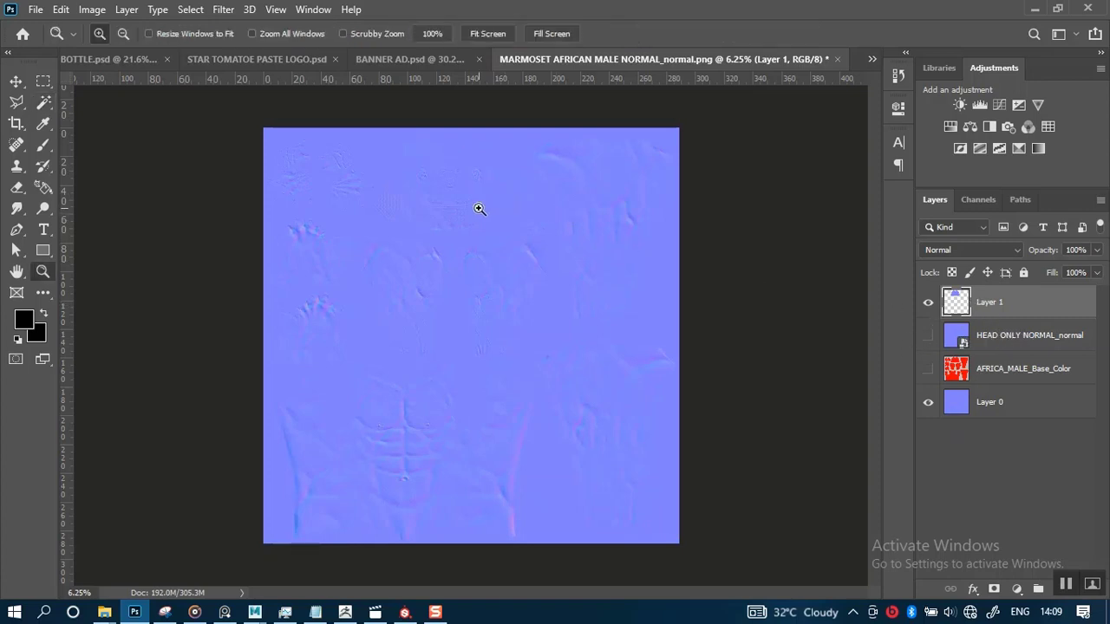
pyautogui.moveTo(356, 159); pyautogui.dragTo(501, 265)
pyautogui.moveTo(545, 160); pyautogui.dragTo(626, 242)
pyautogui.scroll(-2, 622, 318)
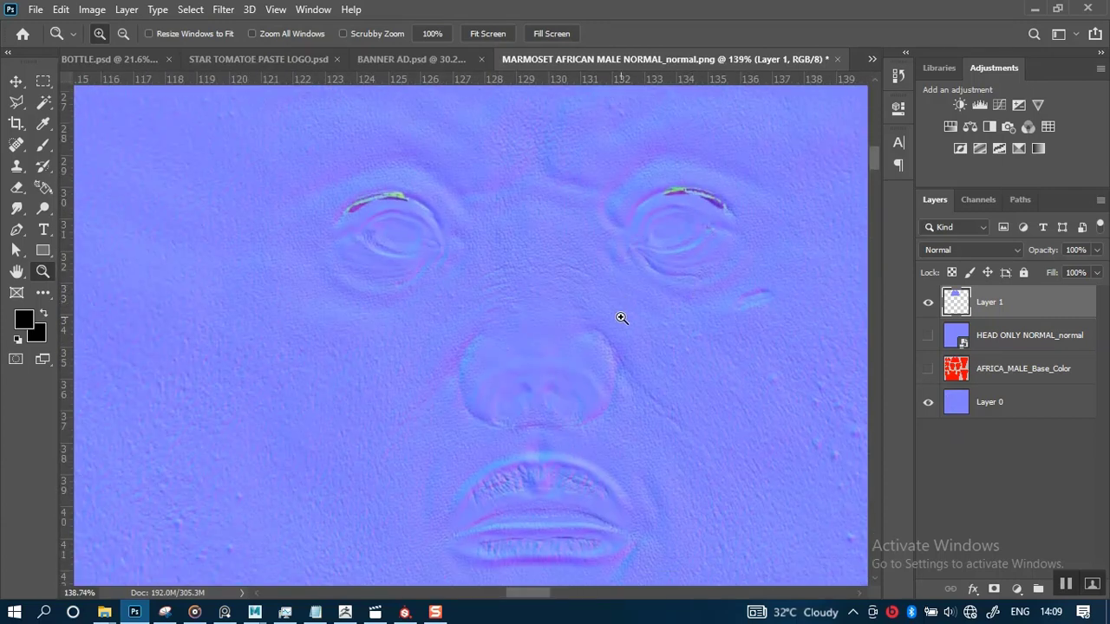
pyautogui.scroll(-10, 567, 277)
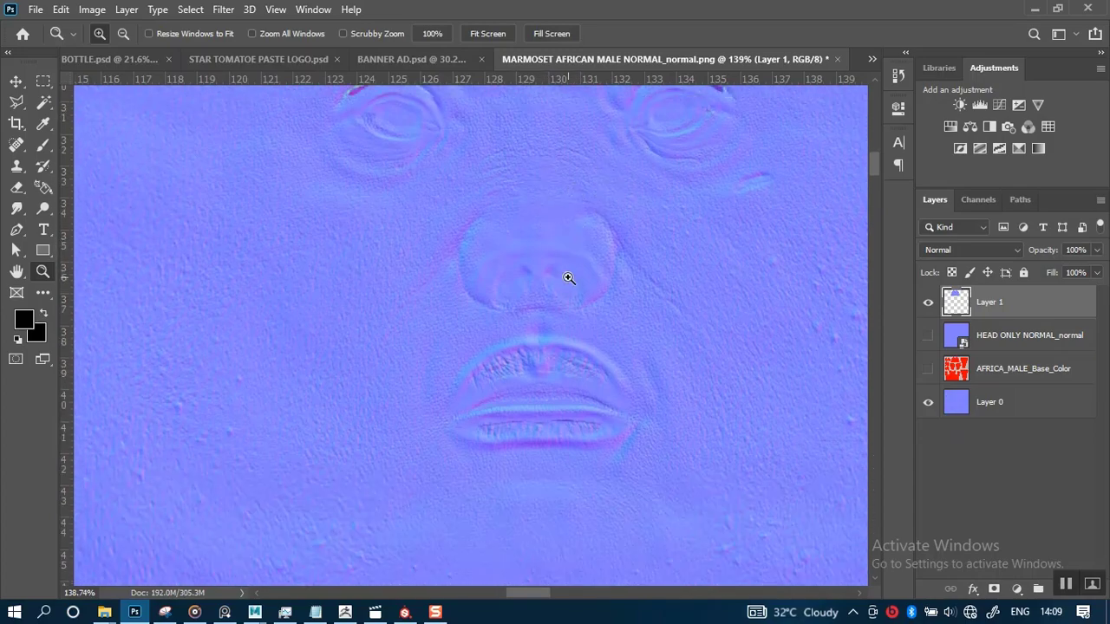
pyautogui.scroll(-3, 568, 279)
pyautogui.scroll(4, 564, 280)
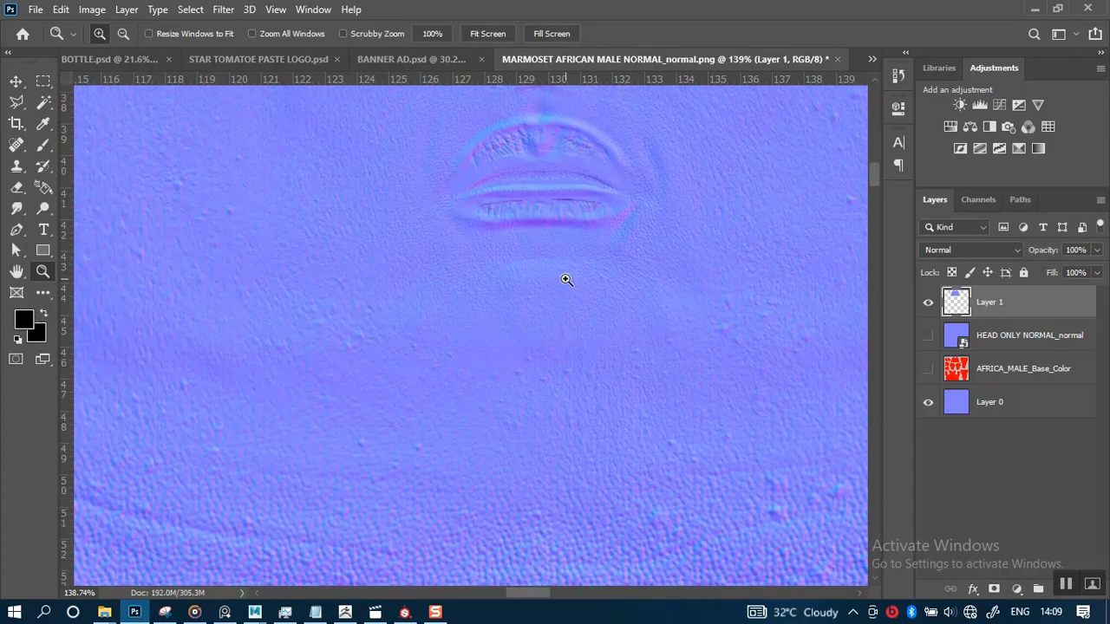
# Save the document as a layered TIFF named MAIN MARMOSET AFRICAN MALE NORMAL_normal.tif in the ZMAPS folder
pyautogui.click(36, 10)
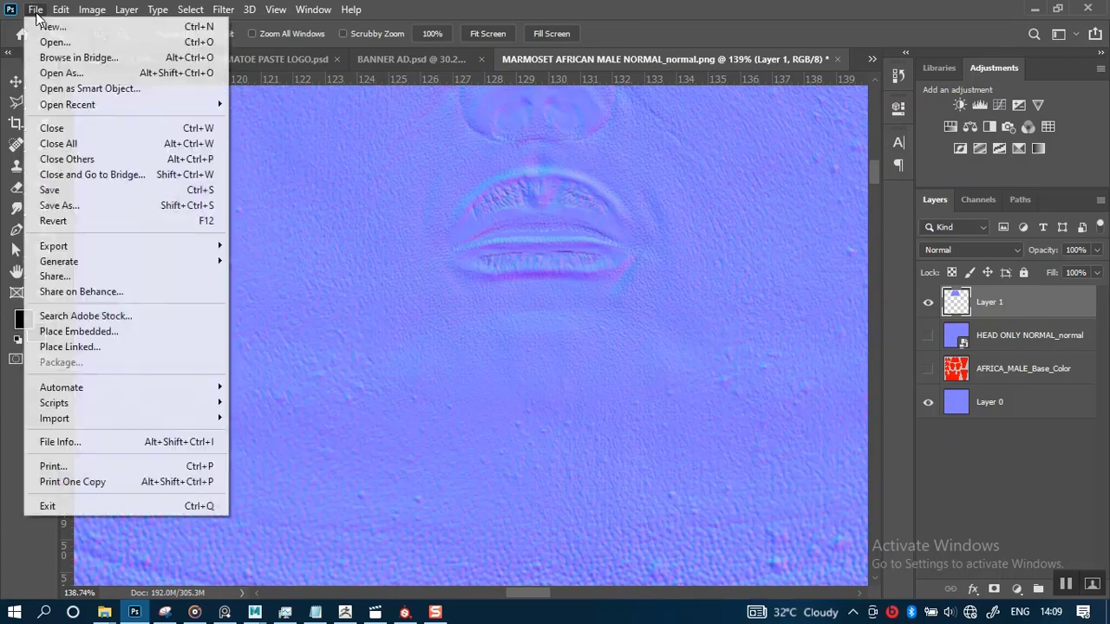
pyautogui.click(80, 207)
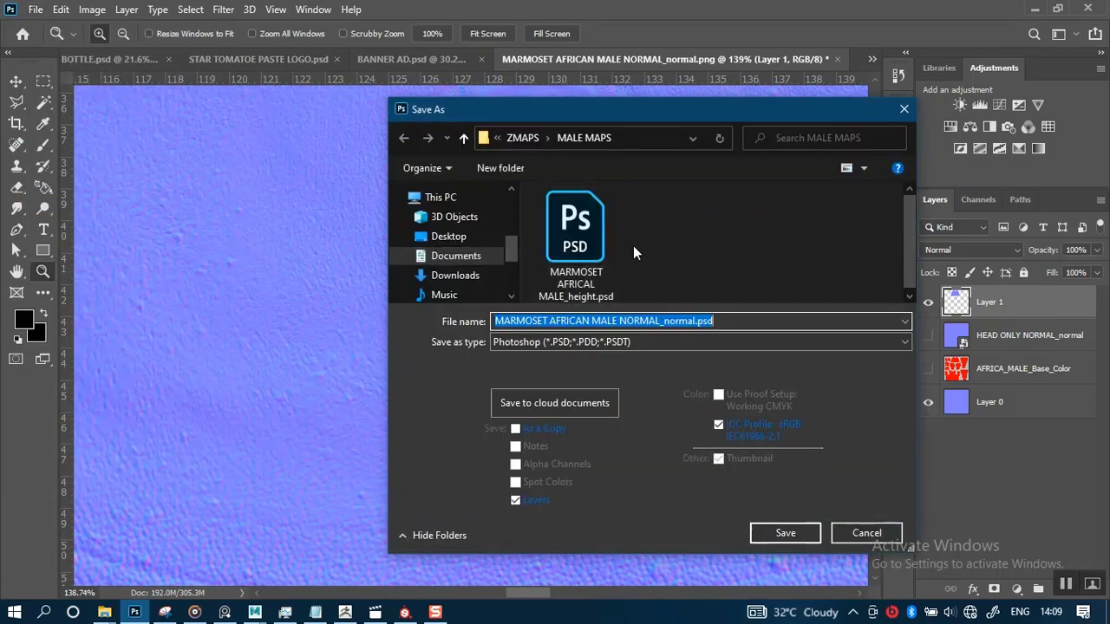
pyautogui.click(599, 341)
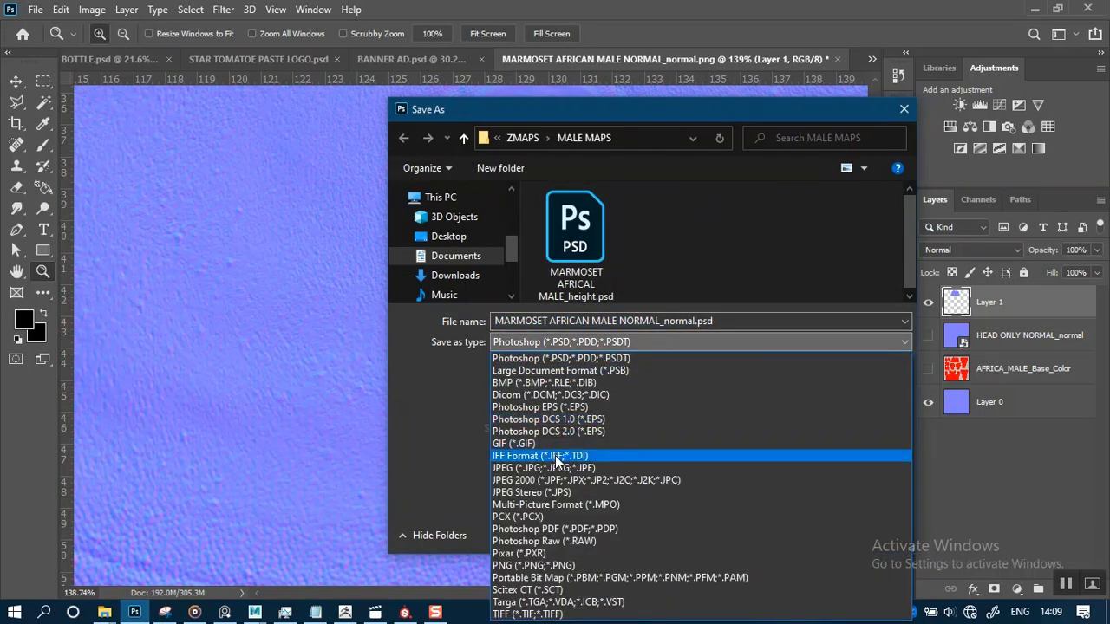
pyautogui.click(527, 614)
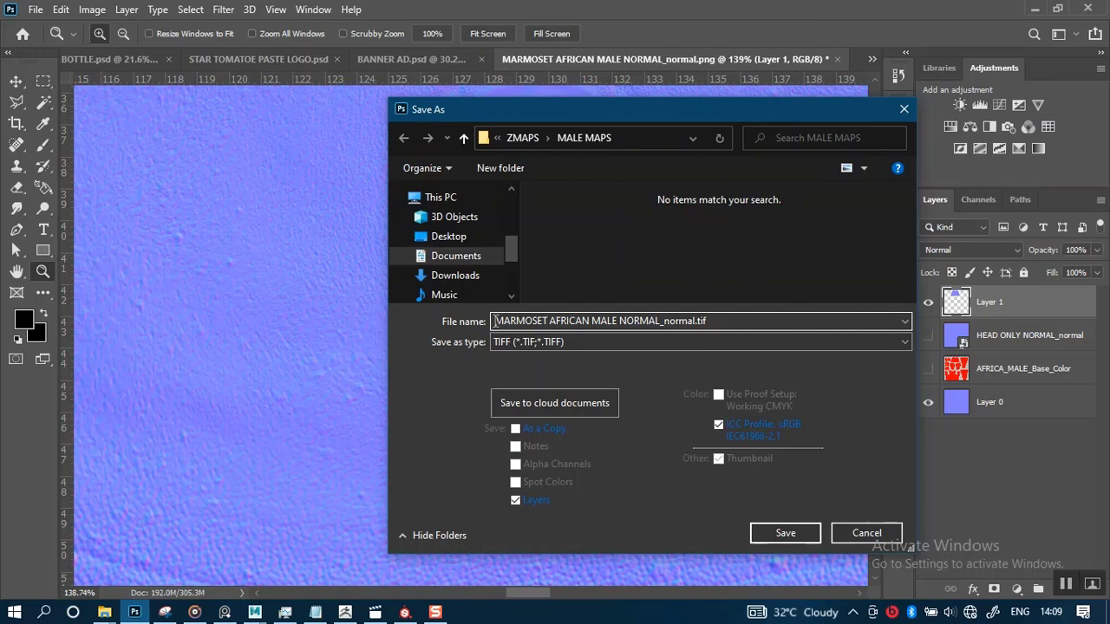
pyautogui.write('MAIN')
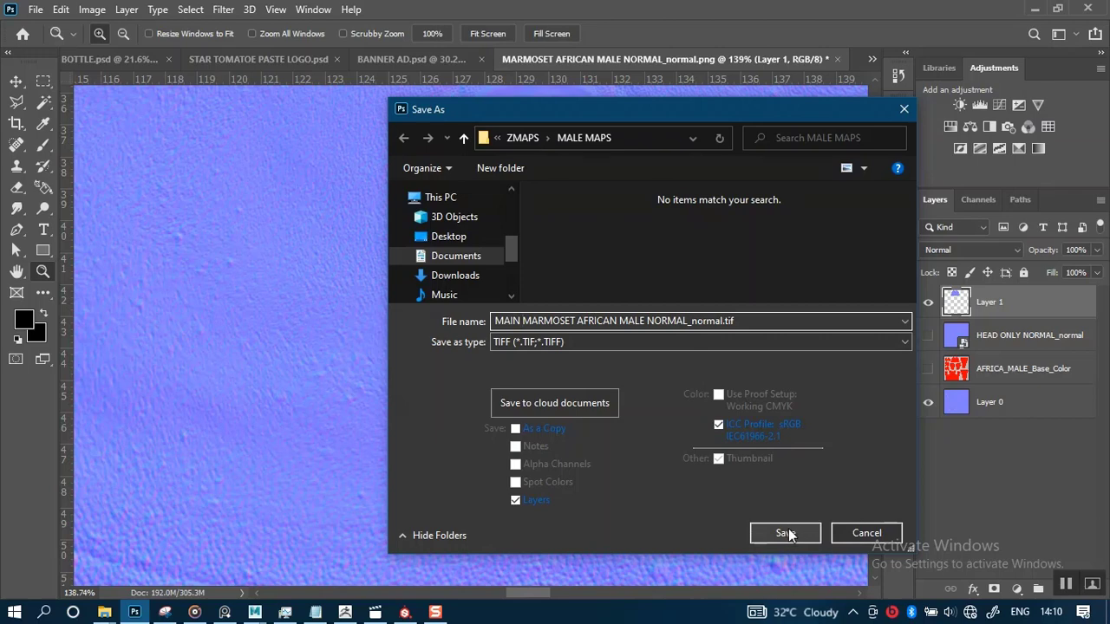
pyautogui.click(525, 143)
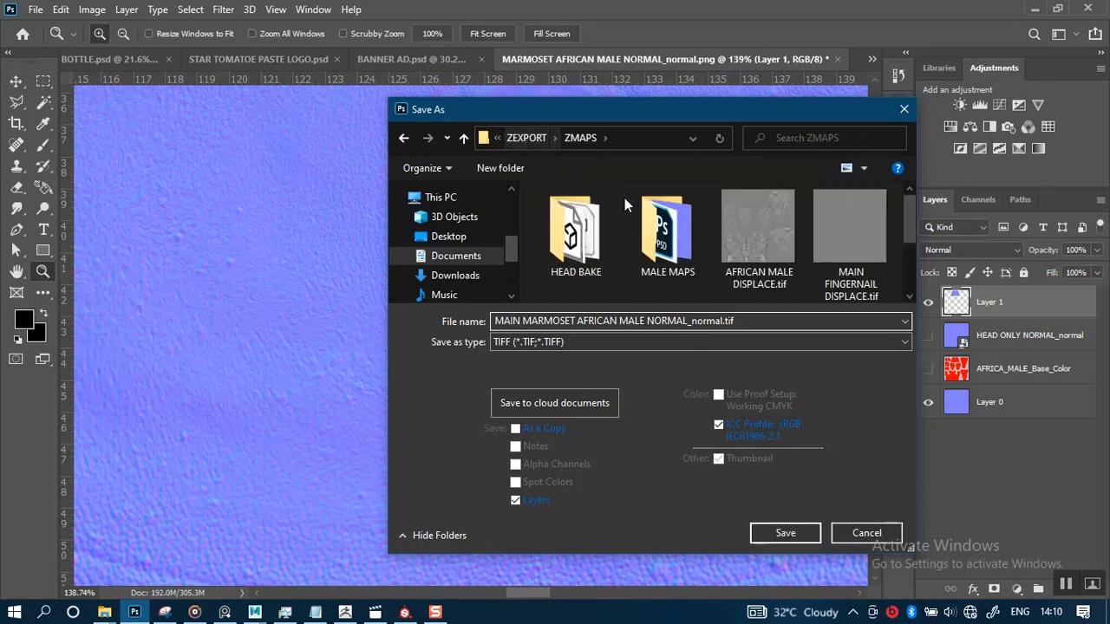
pyautogui.scroll(-3, 749, 253)
pyautogui.scroll(3, 729, 243)
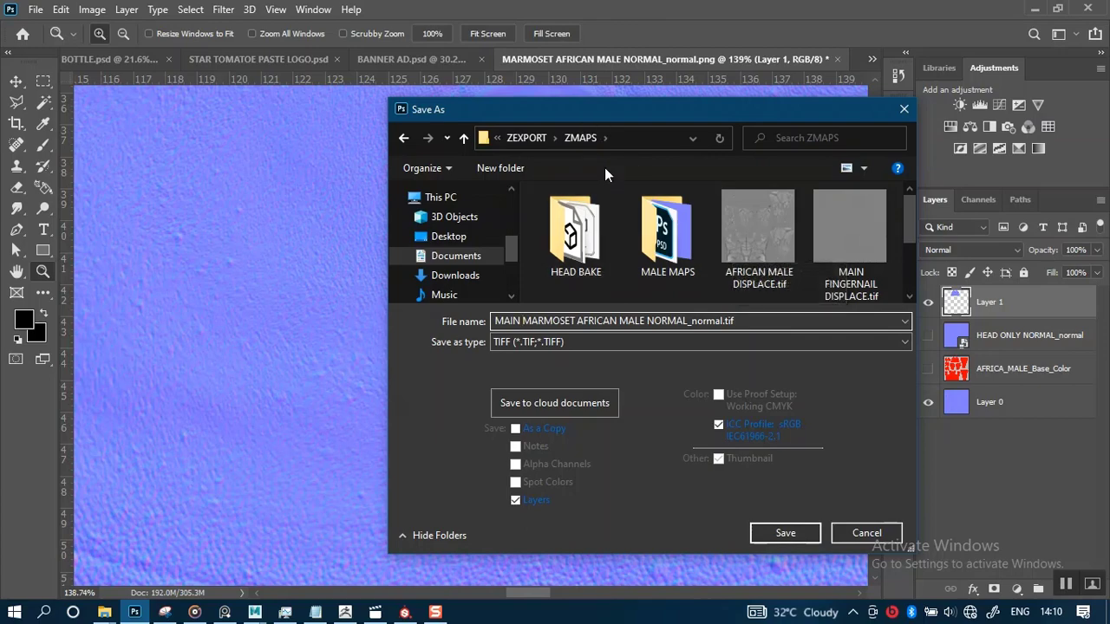
pyautogui.scroll(-3, 707, 295)
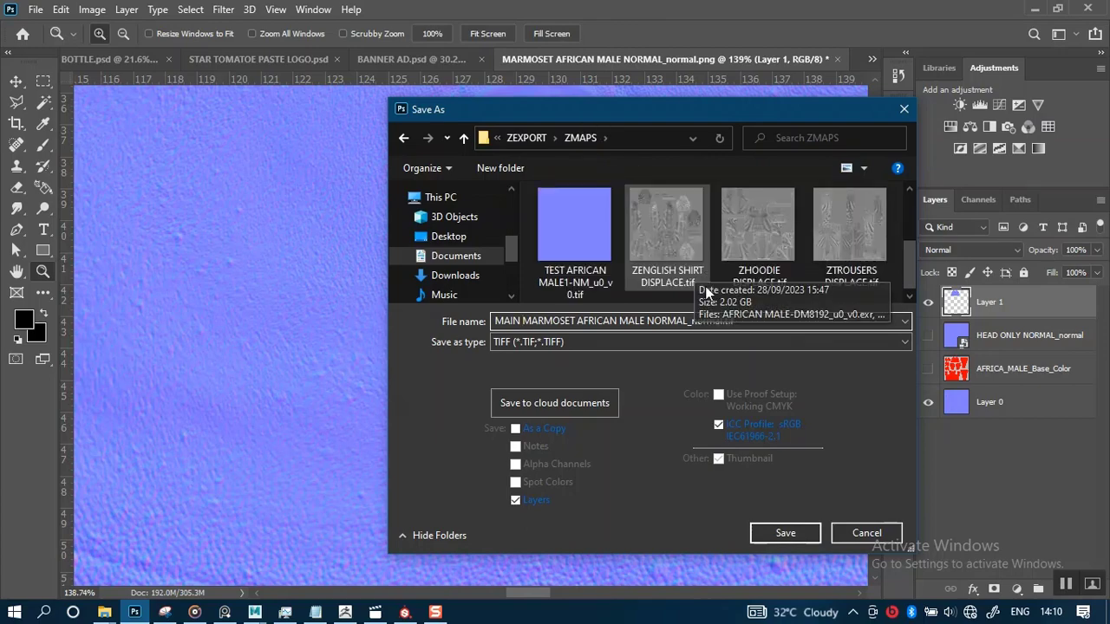
pyautogui.click(785, 533)
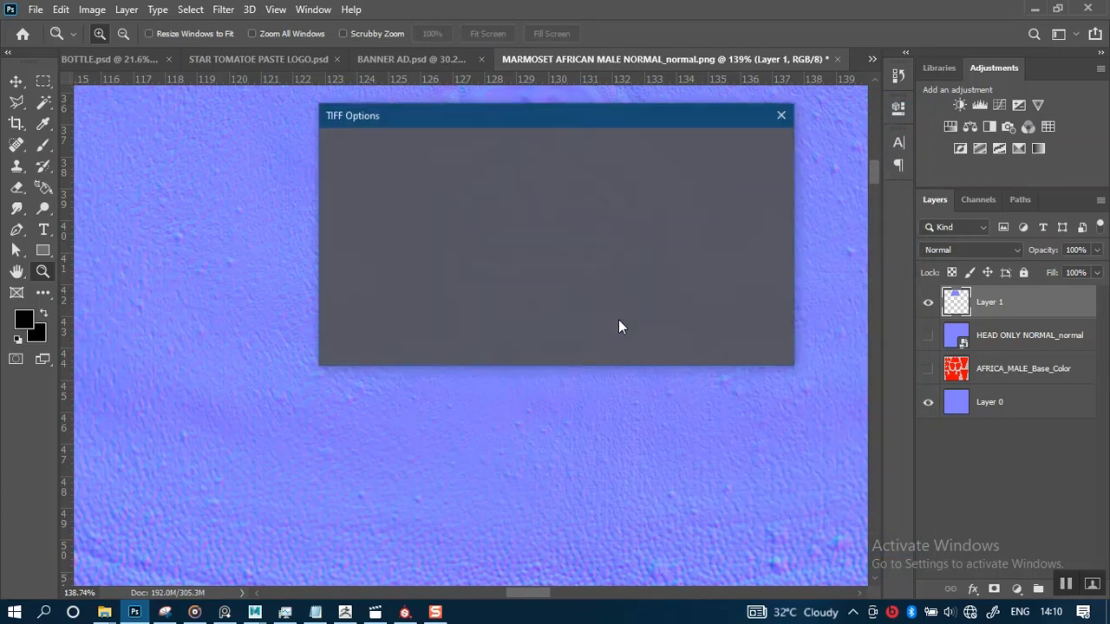
pyautogui.click(741, 156)
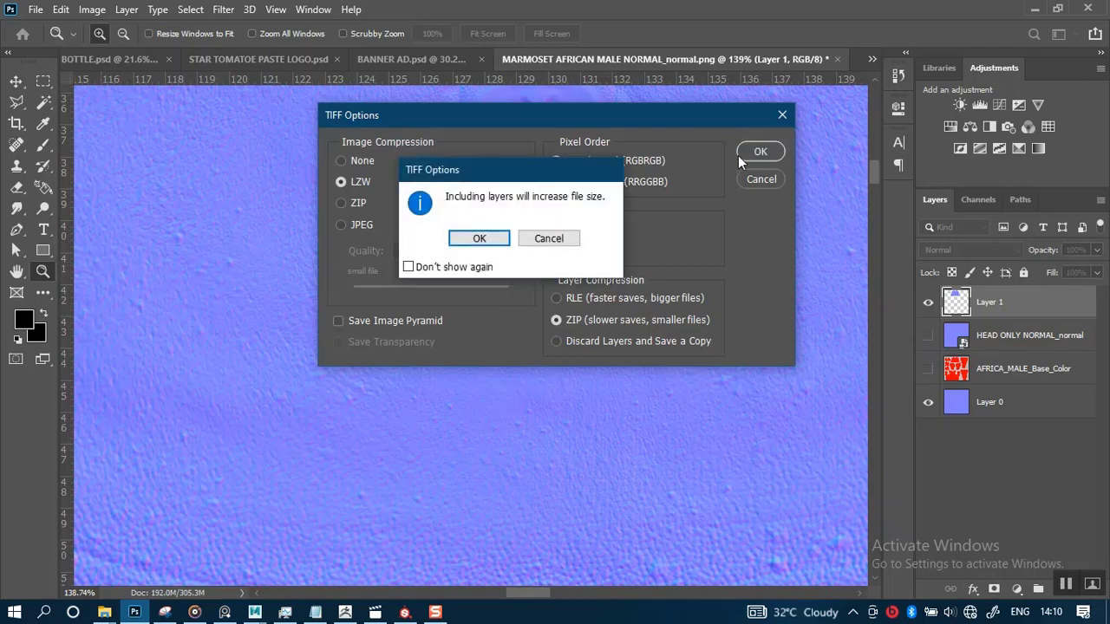
pyautogui.click(476, 239)
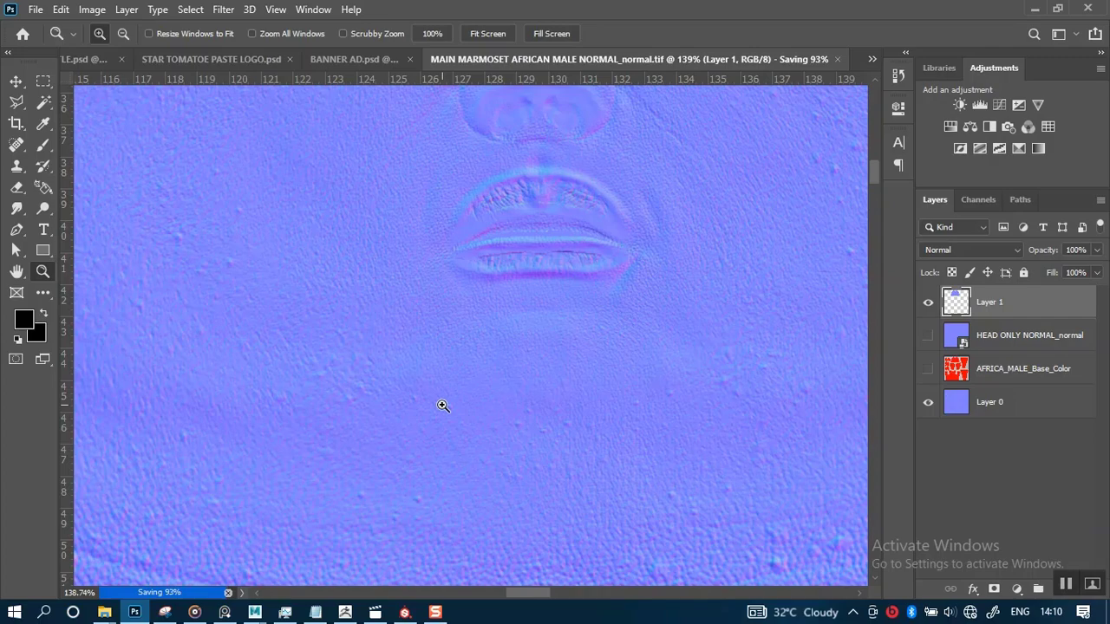
# Examine the eyes, nose and lips on the saved normal map
pyautogui.scroll(-3, 442, 406)
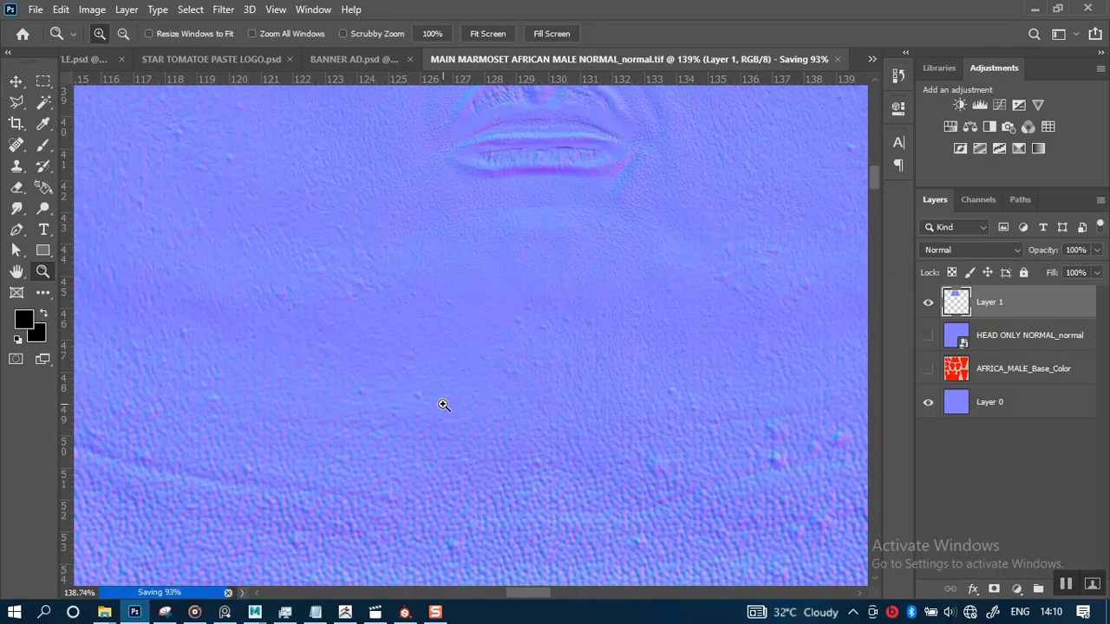
pyautogui.scroll(3, 443, 405)
pyautogui.scroll(3, 443, 405)
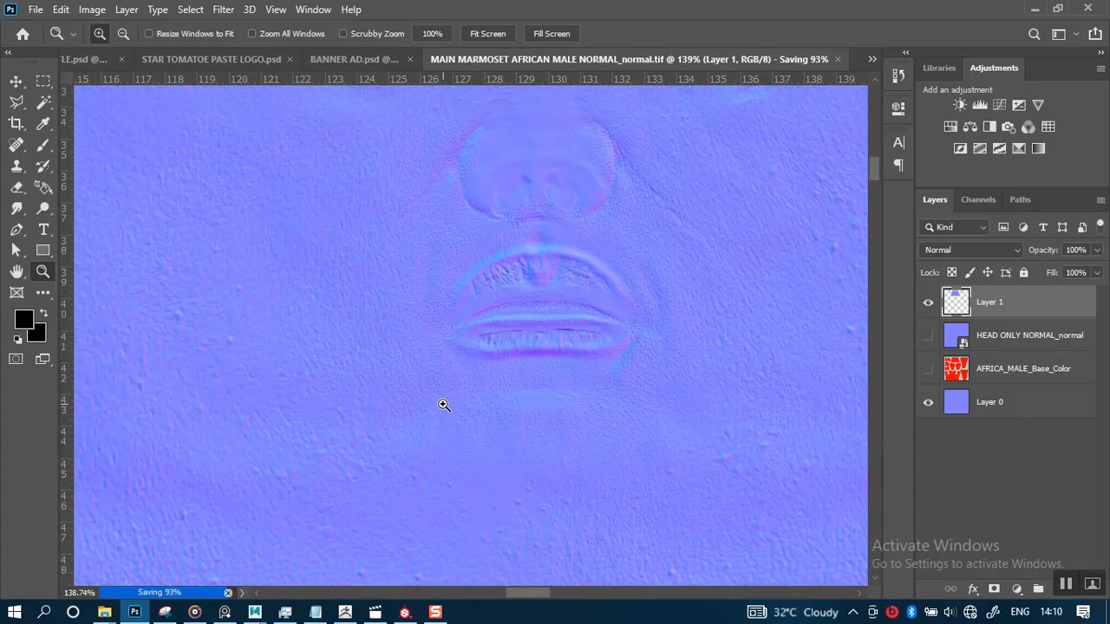
pyautogui.scroll(5, 443, 405)
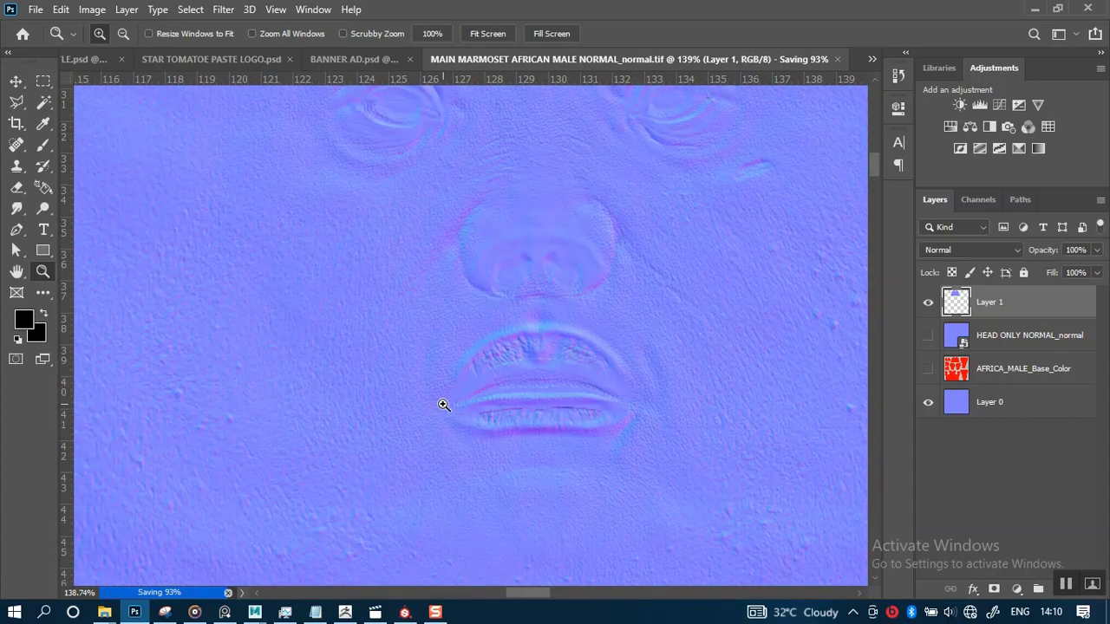
pyautogui.scroll(1, 443, 405)
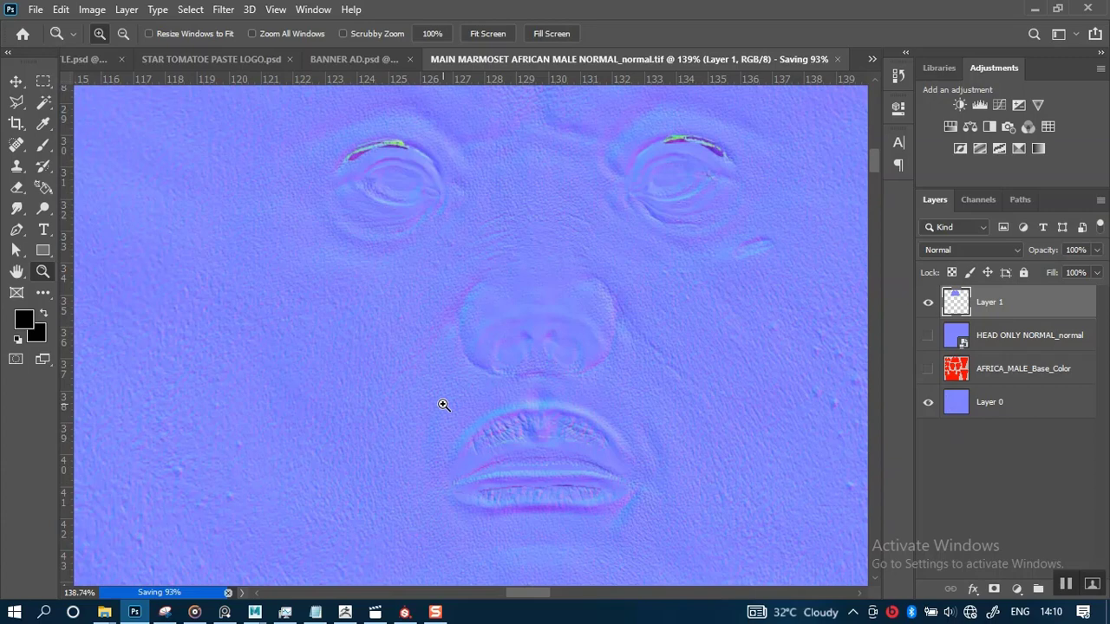
pyautogui.scroll(-3, 443, 405)
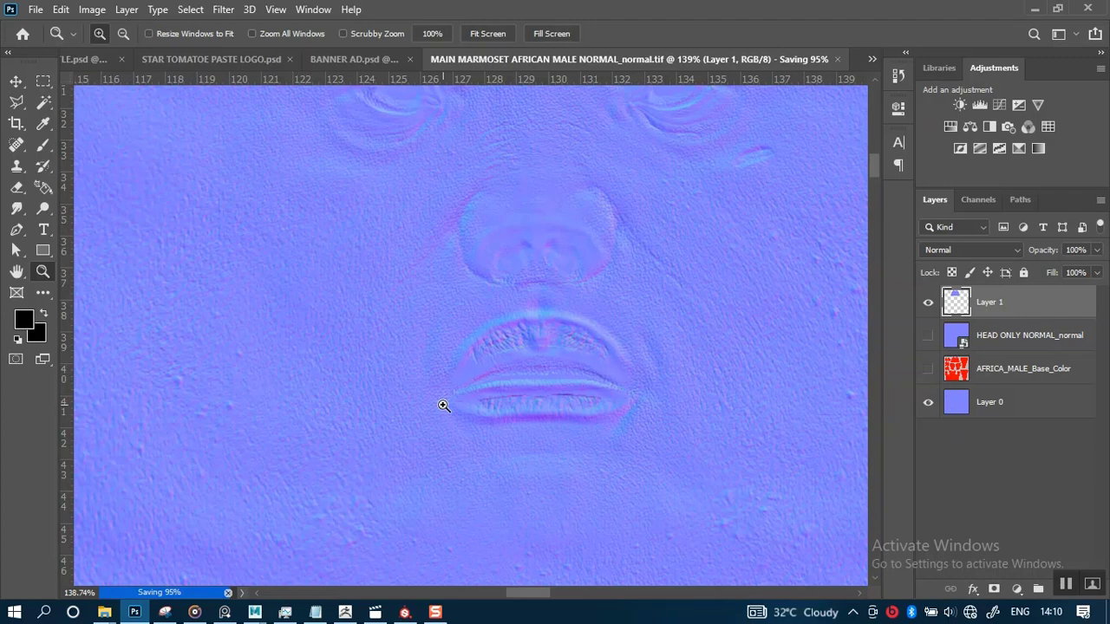
pyautogui.scroll(-5, 443, 405)
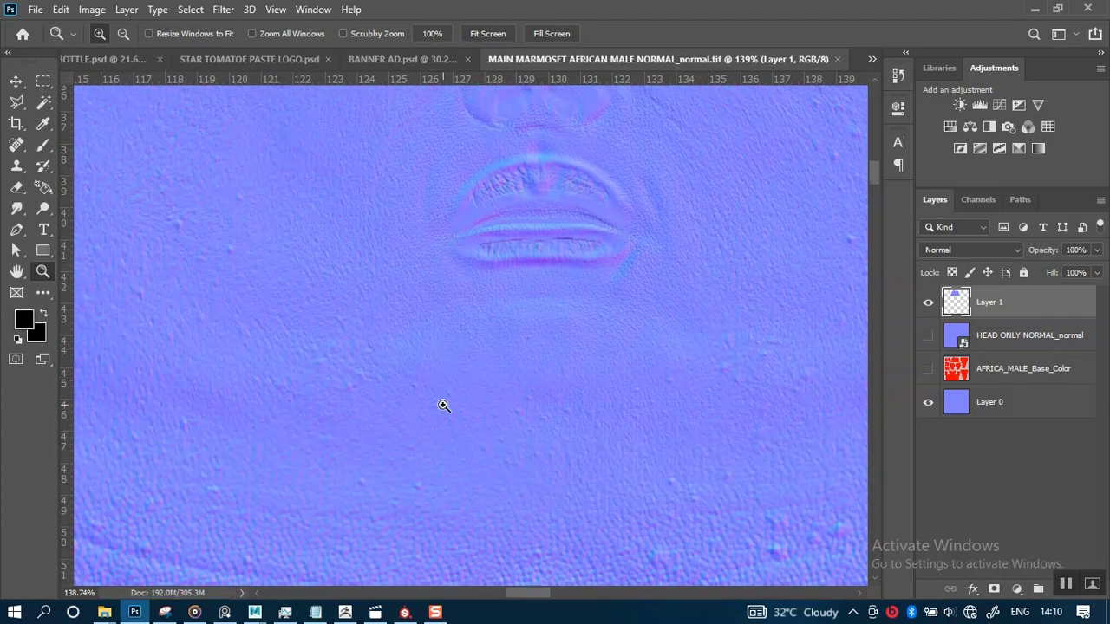
# Switch to Substance Painter and delete the two fill layers above Folder 1
pyautogui.moveTo(414, 615)
pyautogui.click(415, 519)
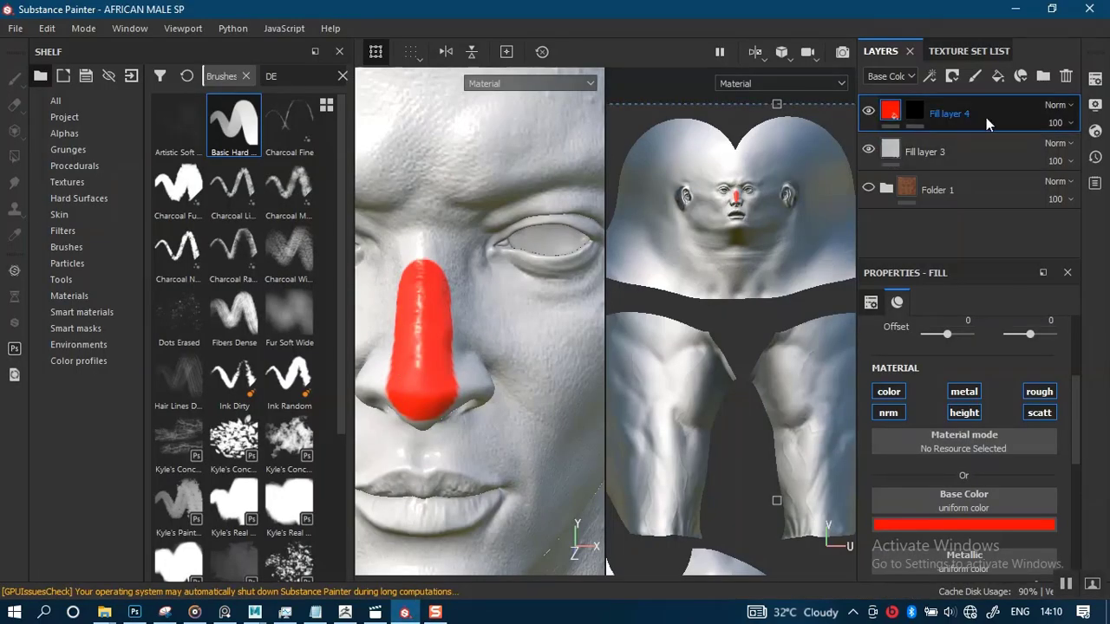
pyautogui.press('Delete')
pyautogui.press('Delete')
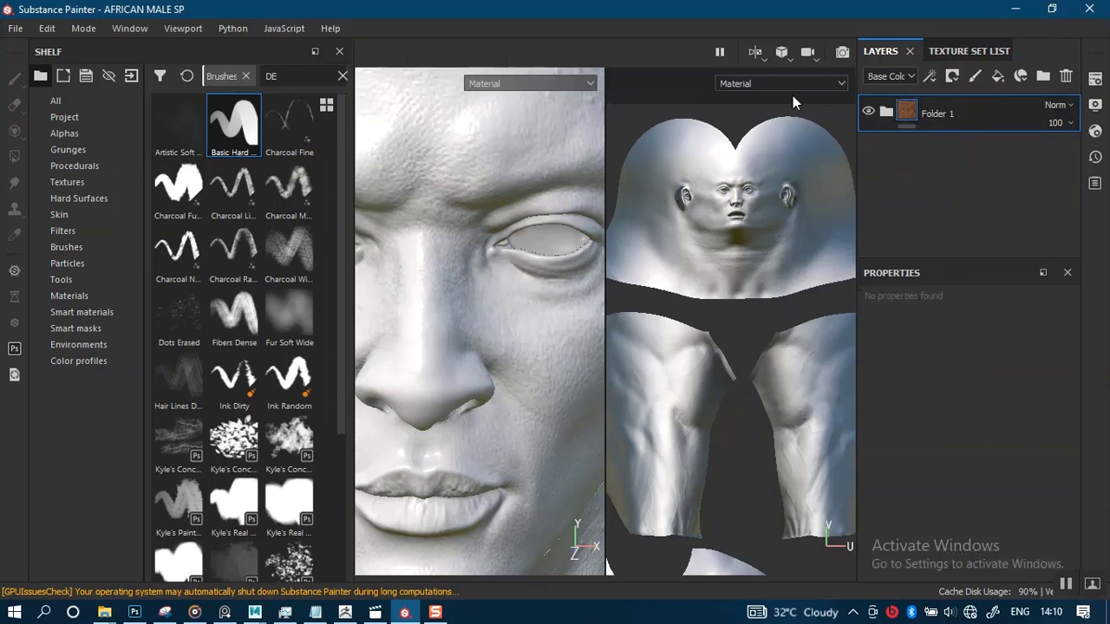
# Drag MAIN MARMOSET AFRICAN MALE NORMAL_normal.tif from the ZMAPS folder into the shelf to import it
pyautogui.click(752, 58)
pyautogui.click(765, 93)
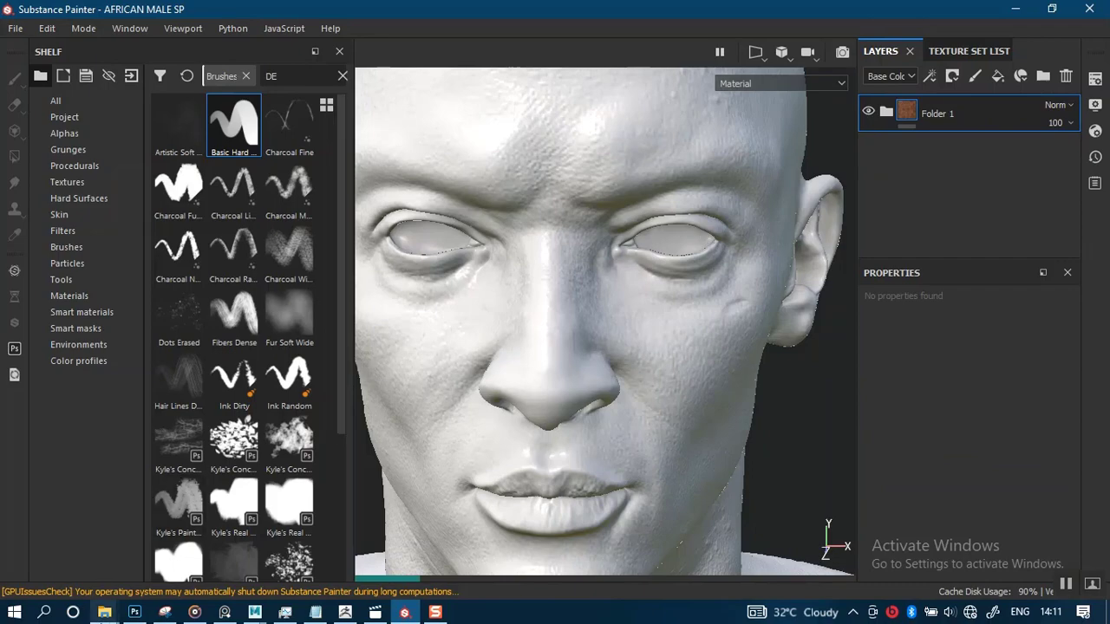
pyautogui.click(104, 612)
pyautogui.click(355, 545)
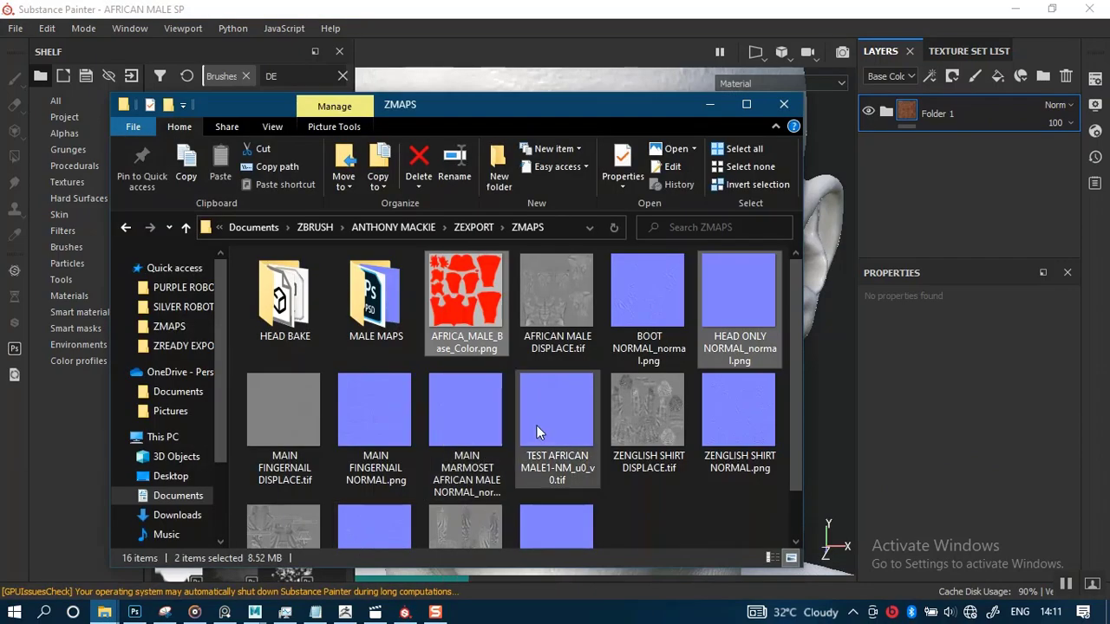
pyautogui.scroll(-1, 538, 425)
pyautogui.scroll(1, 538, 425)
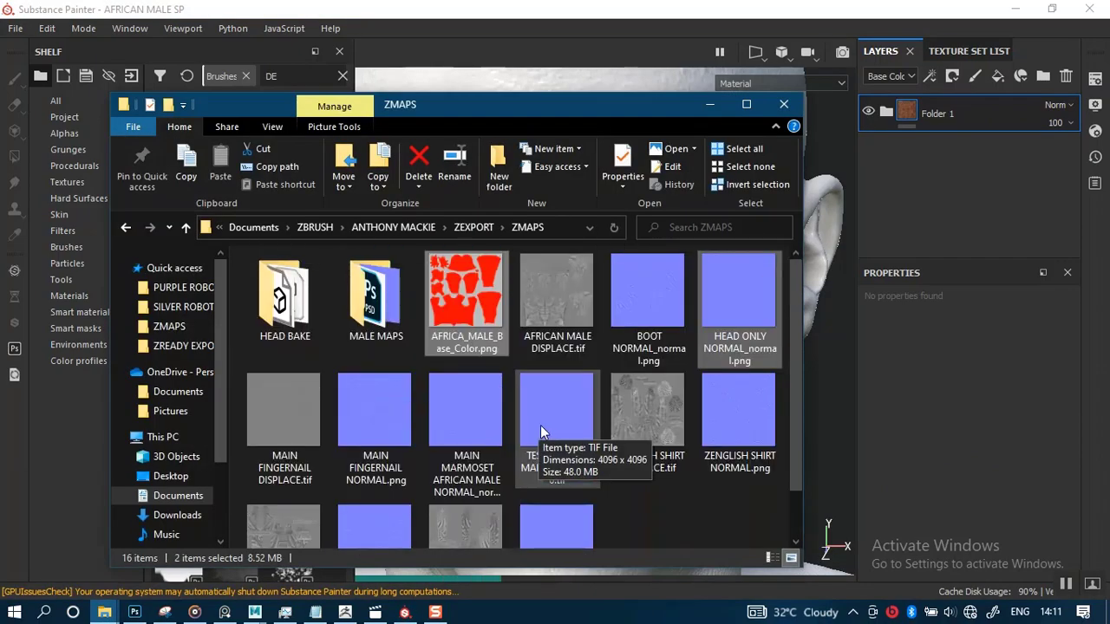
pyautogui.click(450, 434)
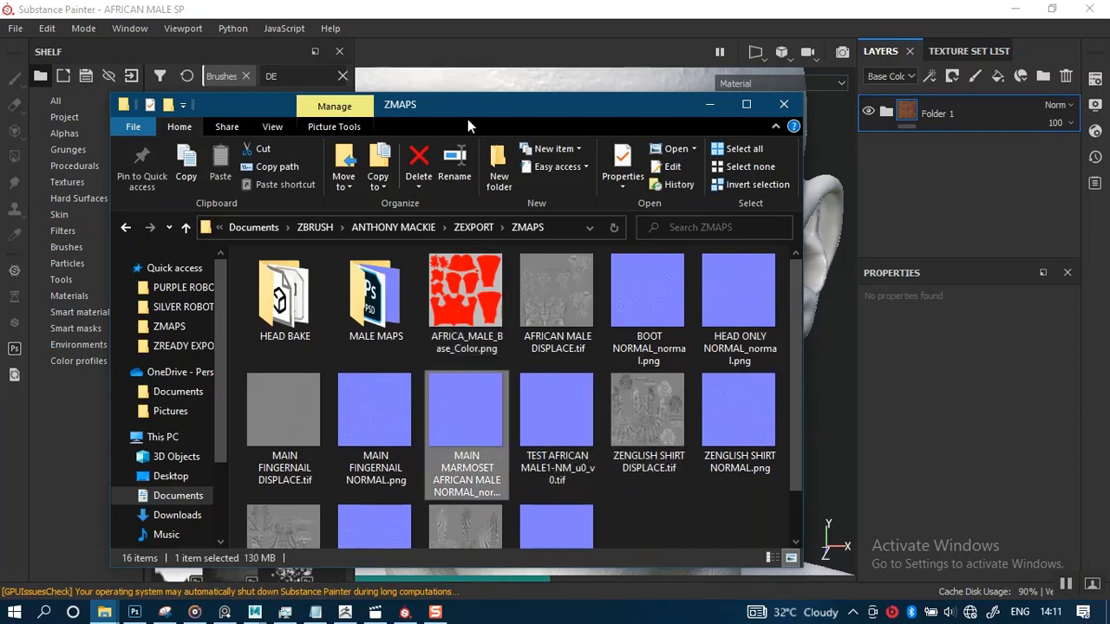
pyautogui.moveTo(467, 116); pyautogui.dragTo(791, 100)
pyautogui.moveTo(789, 395)
pyautogui.mouseDown()
pyautogui.moveTo(750, 422)
pyautogui.moveTo(241, 390)
pyautogui.moveTo(283, 365)
pyautogui.mouseUp()
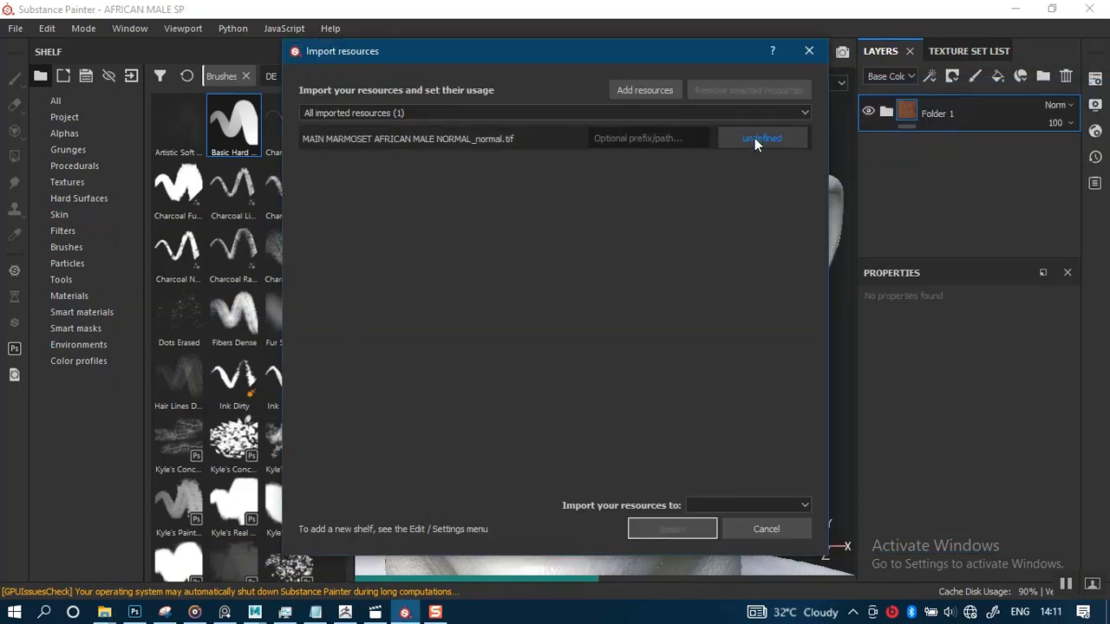
# Set the resource usage to texture and import it into project 'AFRICAN MALE SP'
pyautogui.click(754, 139)
pyautogui.click(784, 202)
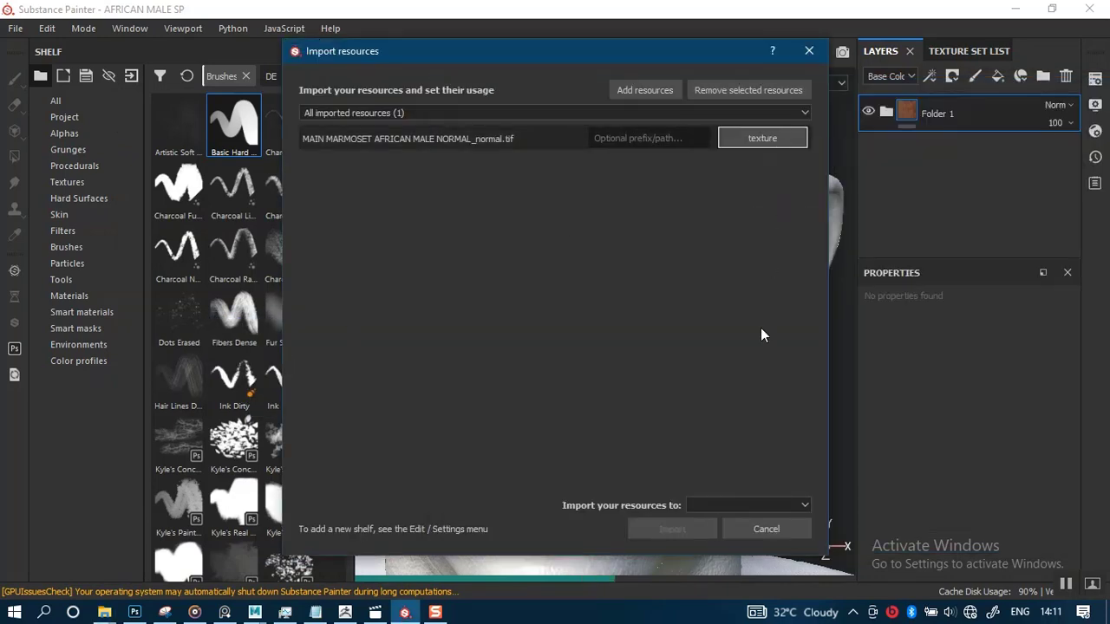
pyautogui.click(752, 504)
pyautogui.click(749, 531)
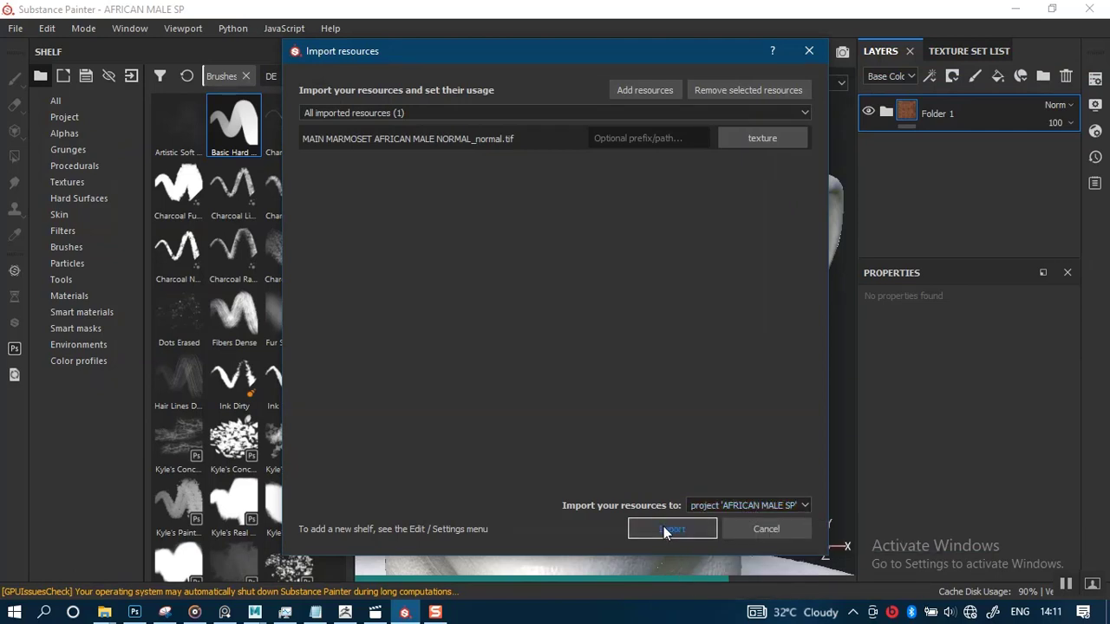
pyautogui.click(665, 531)
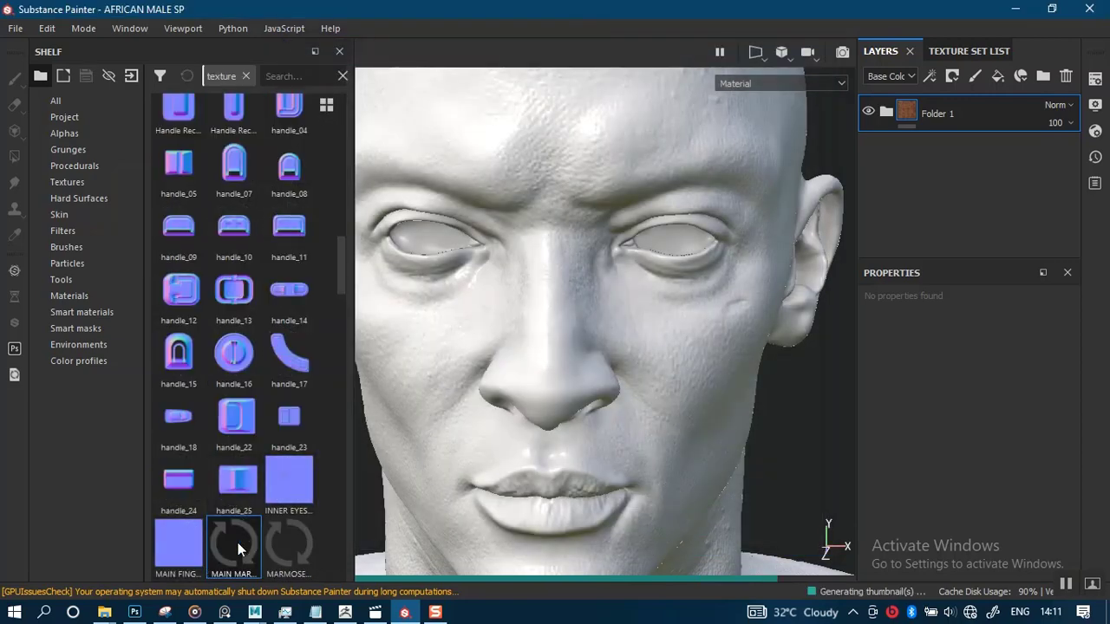
# Assign the imported MAIN MARMOSET normal texture as the Normal mesh map in the texture set settings
pyautogui.click(1096, 104)
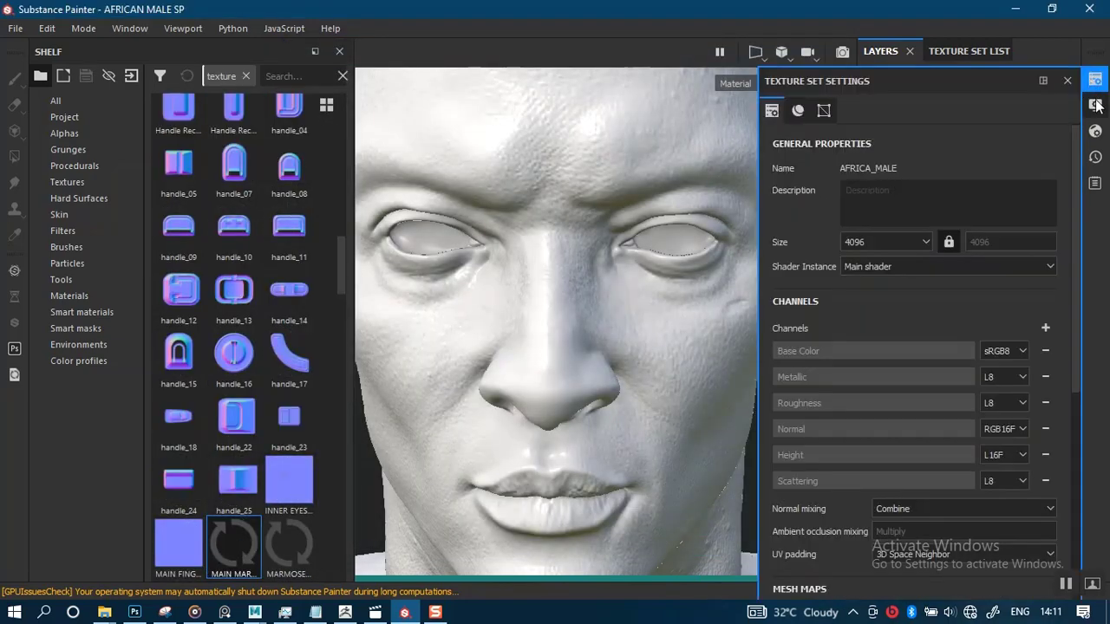
pyautogui.click(1068, 80)
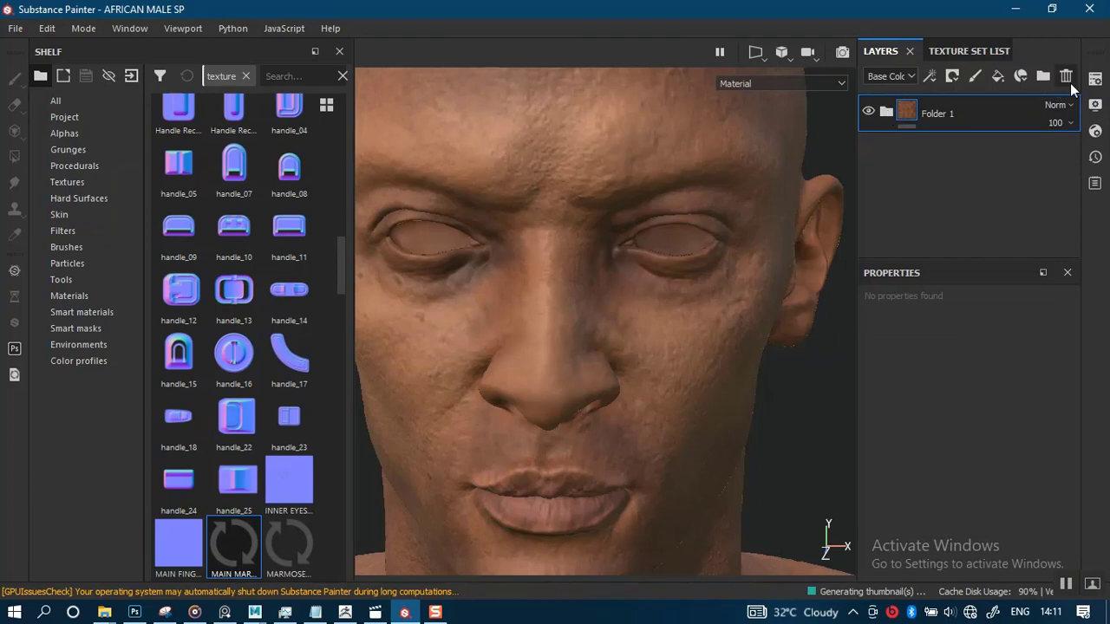
pyautogui.click(1095, 78)
pyautogui.scroll(-5, 948, 459)
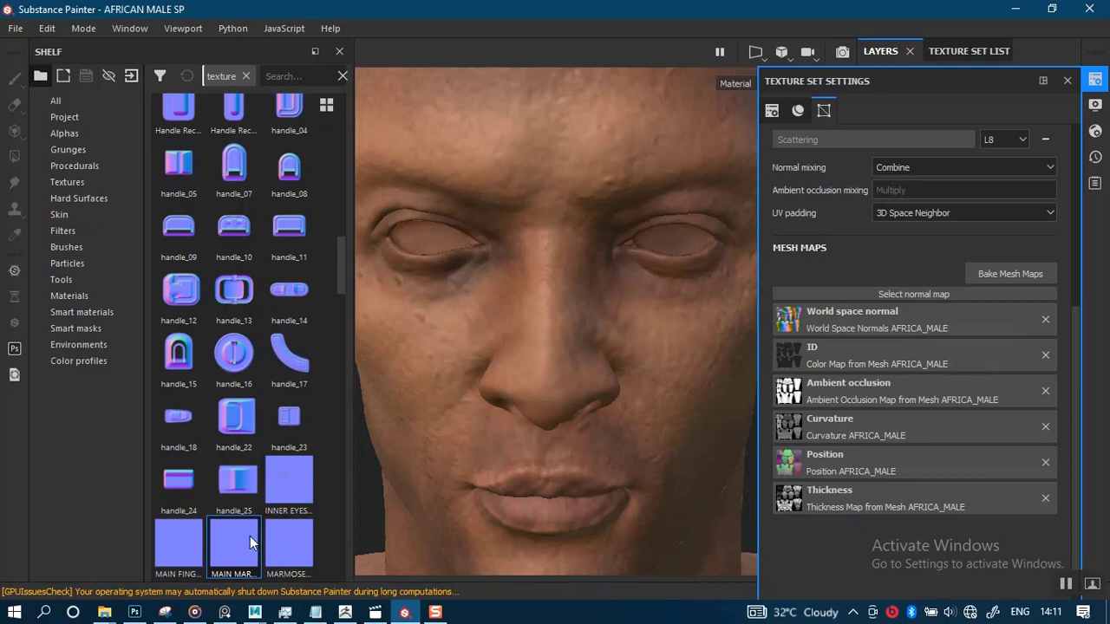
pyautogui.moveTo(250, 542); pyautogui.dragTo(829, 292)
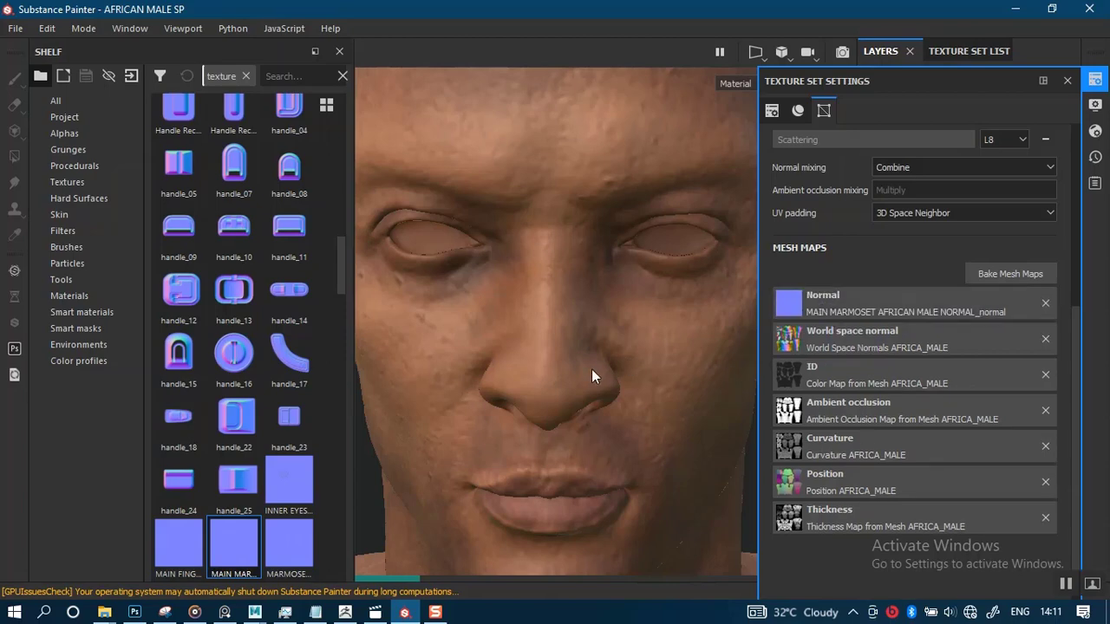
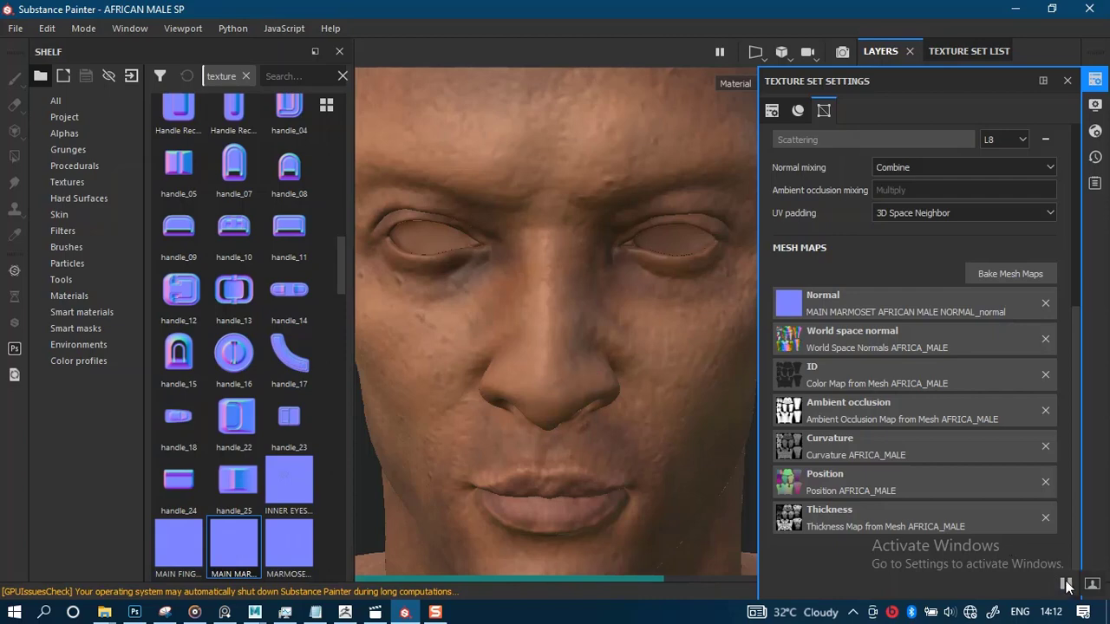
# Switch to Photoshop and compare the main normal map with Layer 1 shown and hidden
pyautogui.moveTo(134, 612)
pyautogui.click(198, 581)
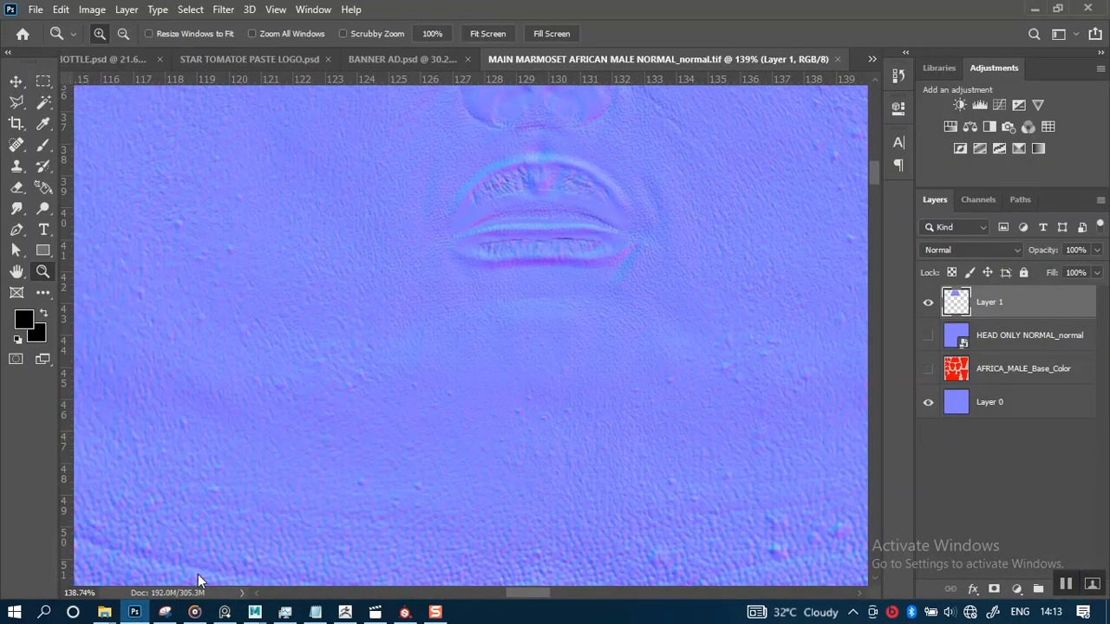
pyautogui.scroll(-2, 685, 399)
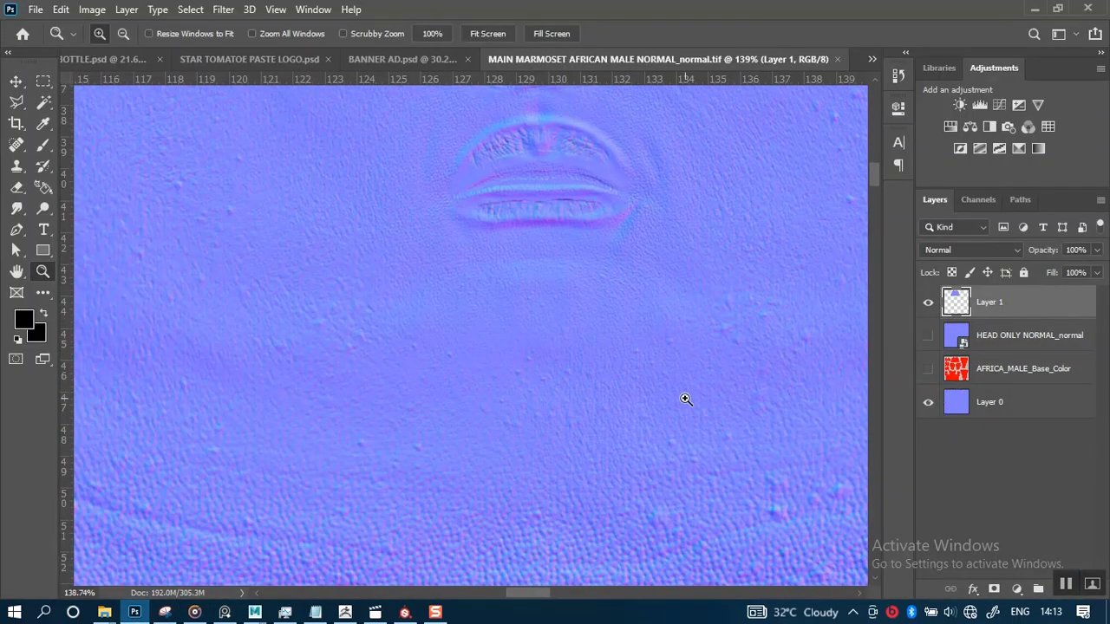
pyautogui.keyDown('alt'); pyautogui.scroll(-5, 717, 392); pyautogui.keyUp('alt')
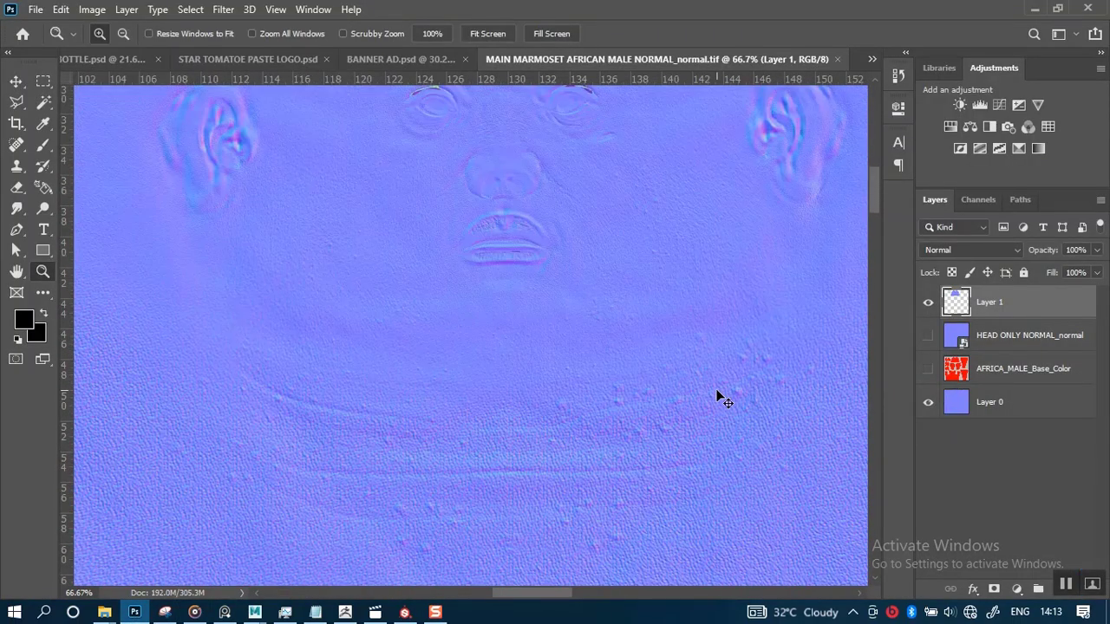
pyautogui.keyDown('alt'); pyautogui.scroll(-2, 717, 396); pyautogui.keyUp('alt')
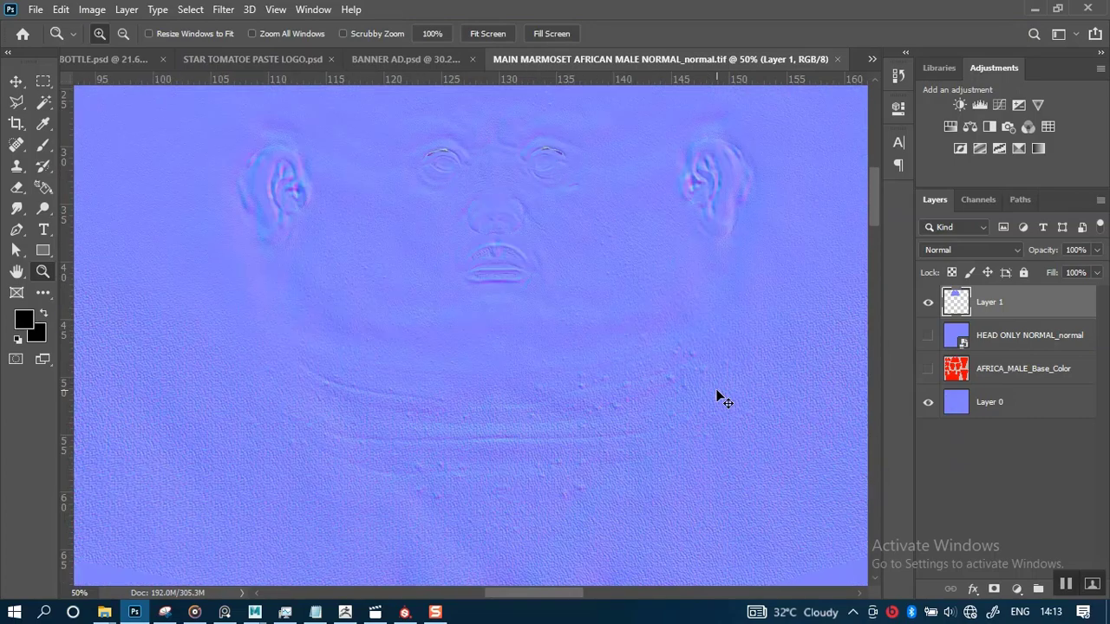
pyautogui.click(929, 303)
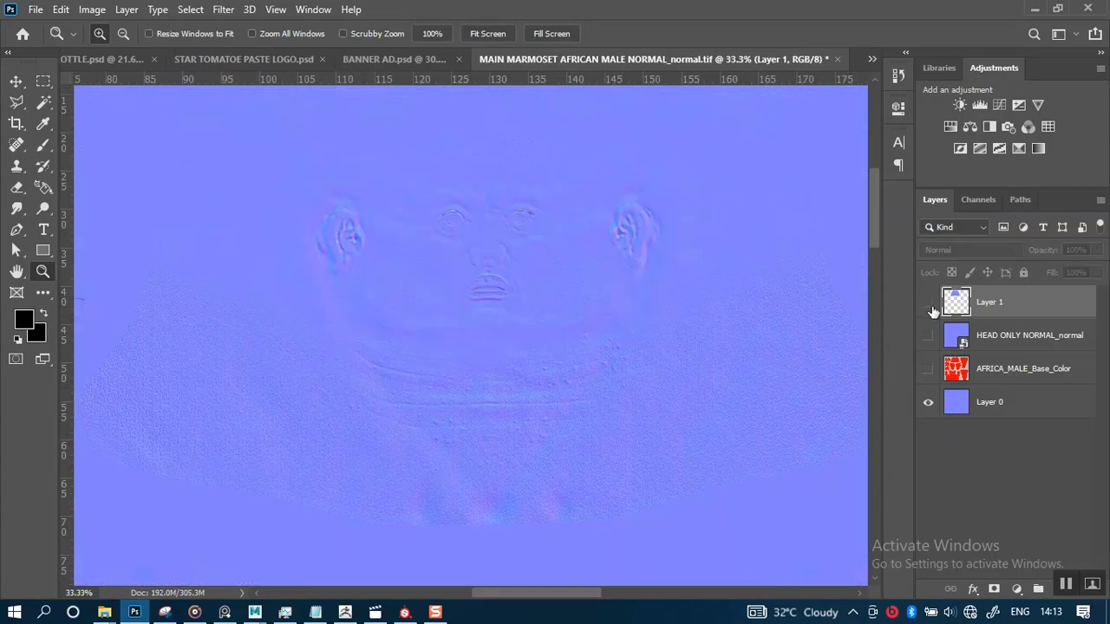
pyautogui.click(929, 303)
pyautogui.click(929, 303)
pyautogui.click(929, 303)
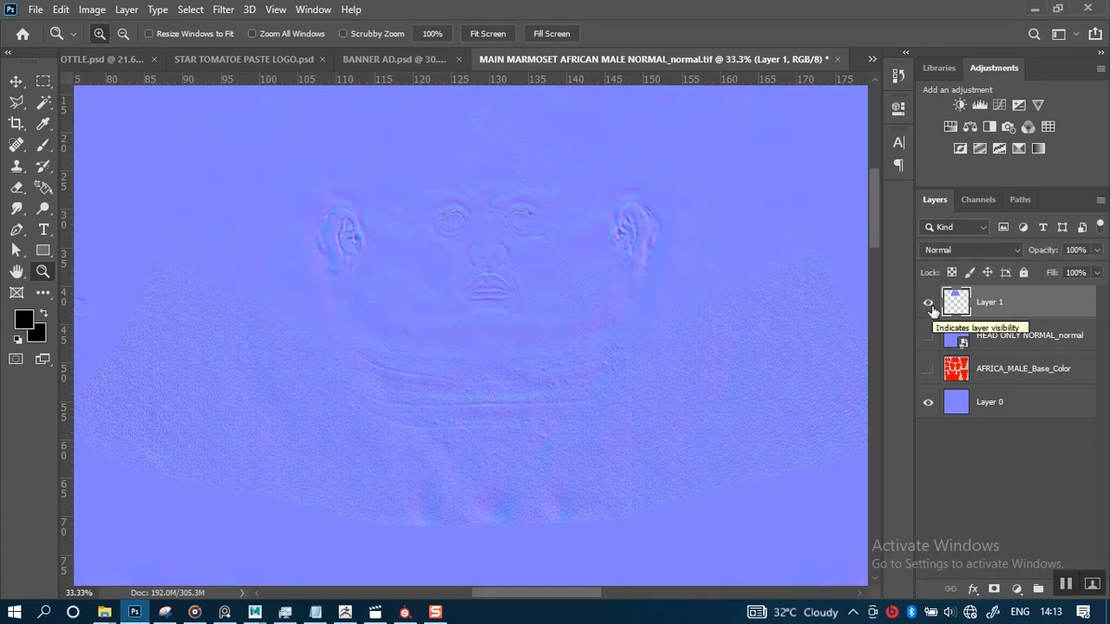
pyautogui.click(929, 303)
# Zoom into the face and compare details with the HEAD ONLY NORMAL_normal layer shown and hidden
pyautogui.moveTo(332, 130); pyautogui.dragTo(701, 367)
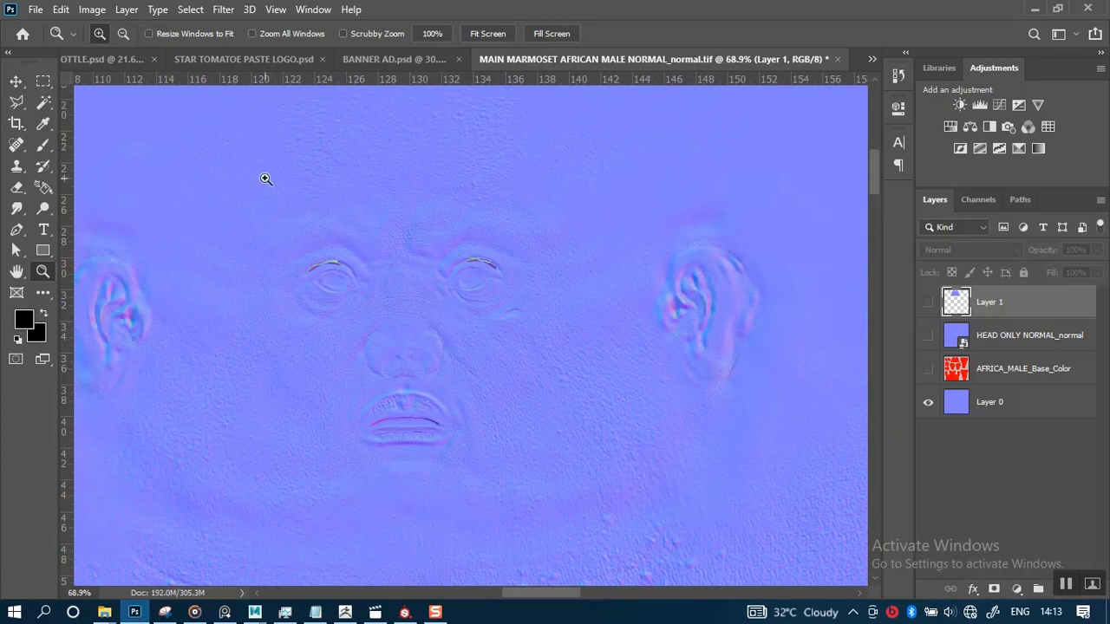
pyautogui.moveTo(265, 179); pyautogui.dragTo(595, 466)
pyautogui.scroll(-1, 538, 425)
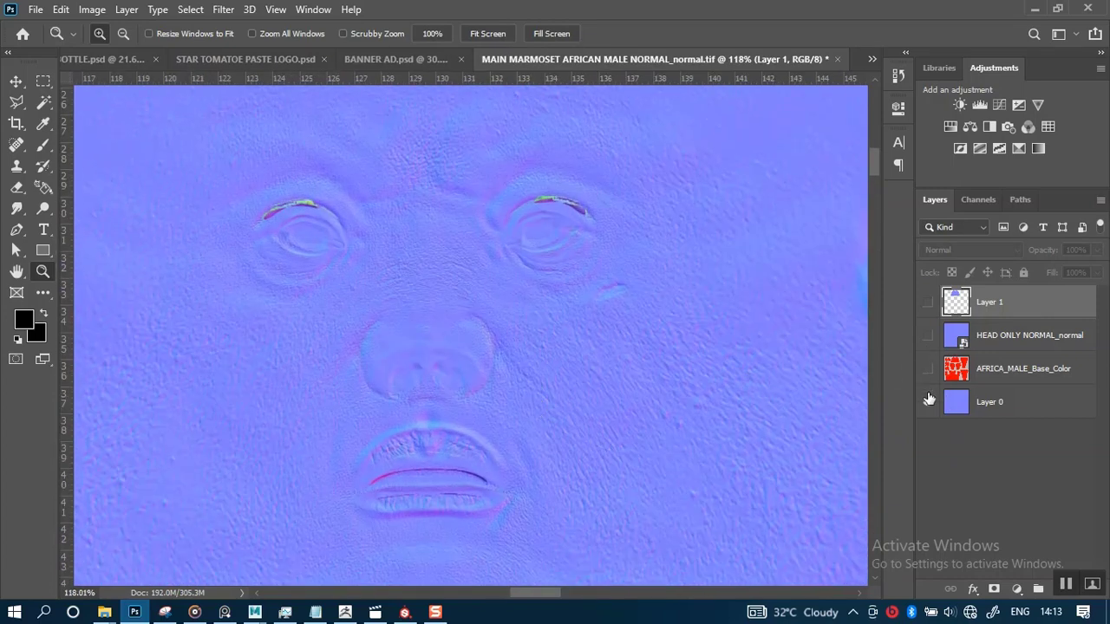
pyautogui.click(929, 336)
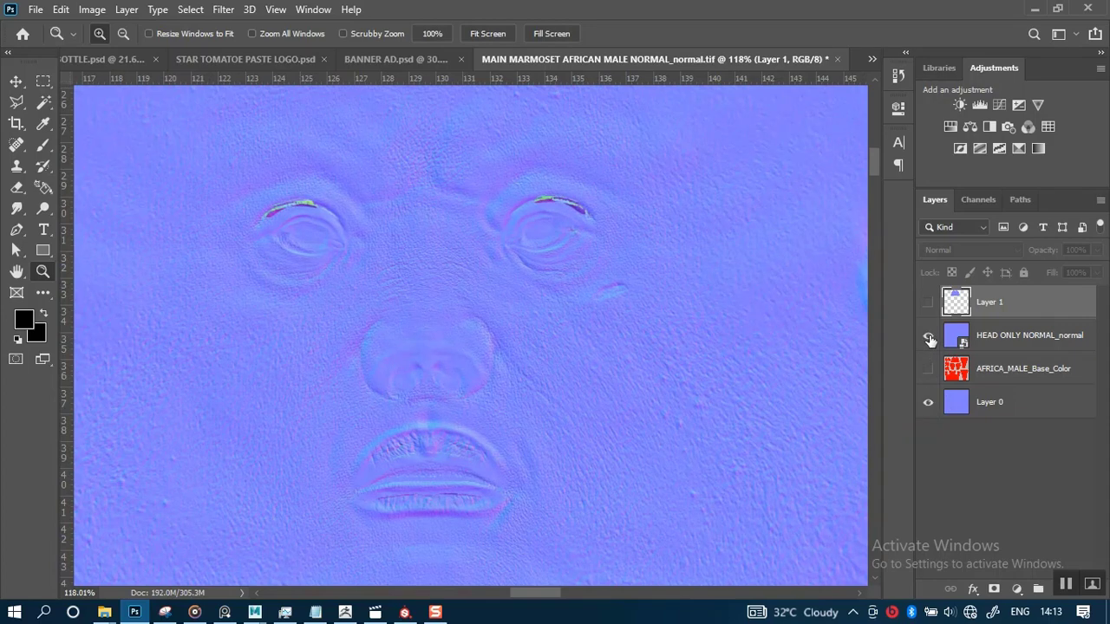
pyautogui.click(929, 337)
pyautogui.click(929, 337)
pyautogui.click(929, 337)
pyautogui.click(929, 337)
pyautogui.click(928, 338)
# Select Layer 0 and compare it against the HEAD ONLY NORMAL_normal layer by toggling their visibility
pyautogui.click(969, 407)
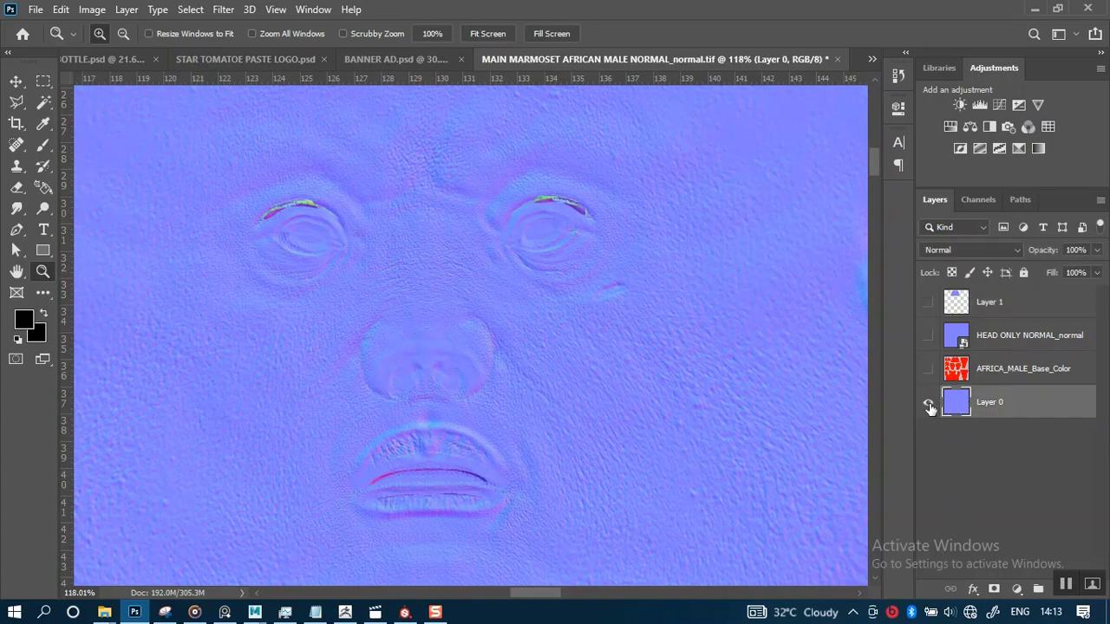
pyautogui.click(929, 403)
pyautogui.click(929, 337)
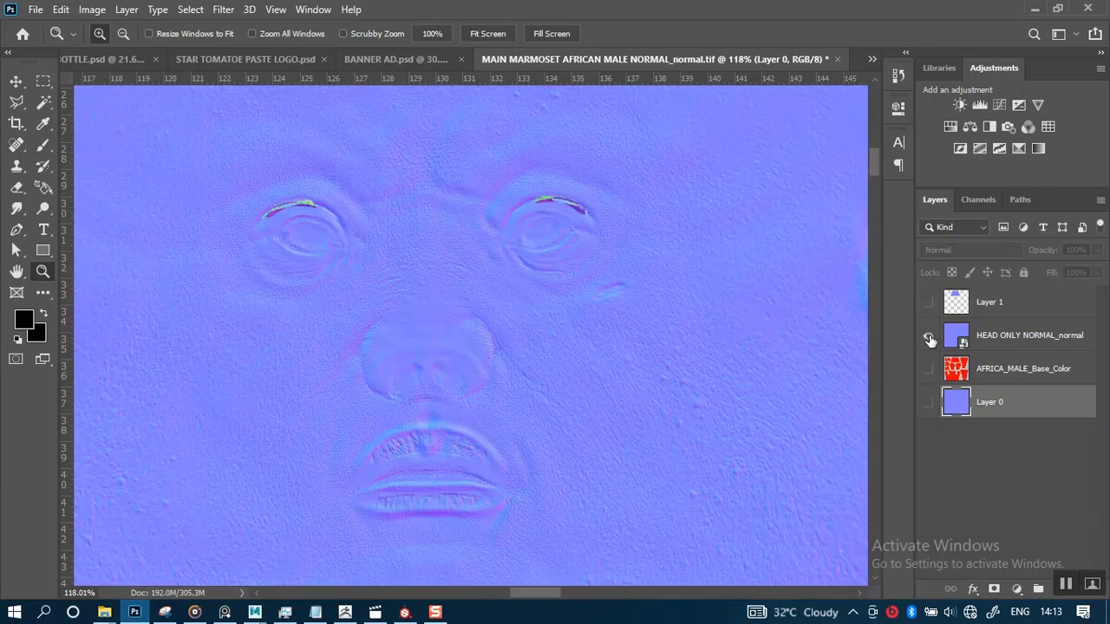
pyautogui.click(929, 337)
pyautogui.click(928, 337)
pyautogui.click(929, 404)
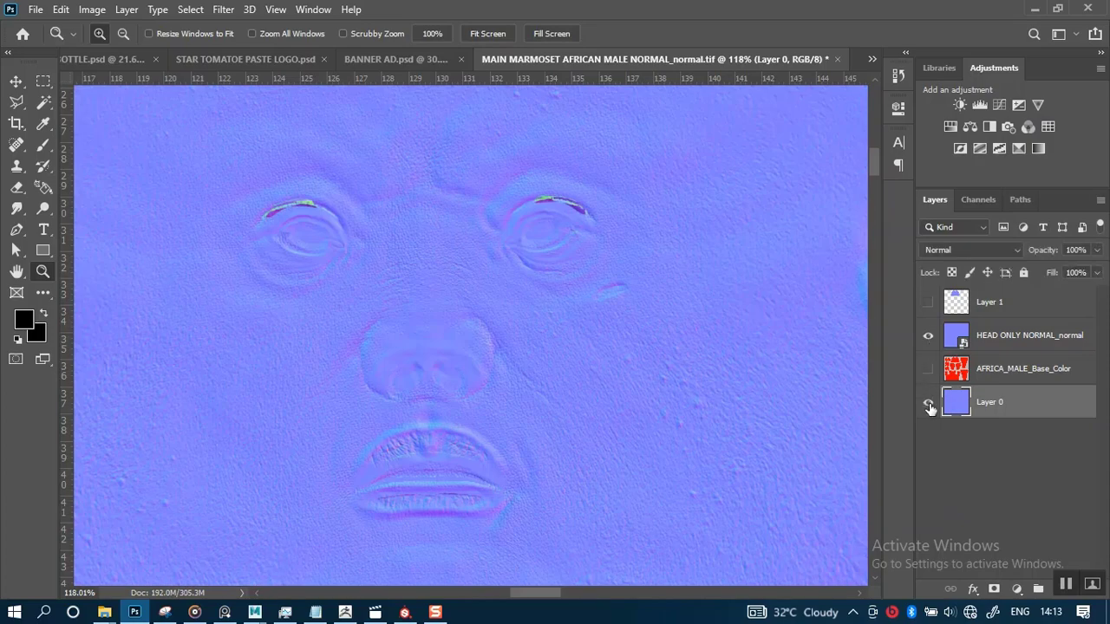
pyautogui.click(928, 404)
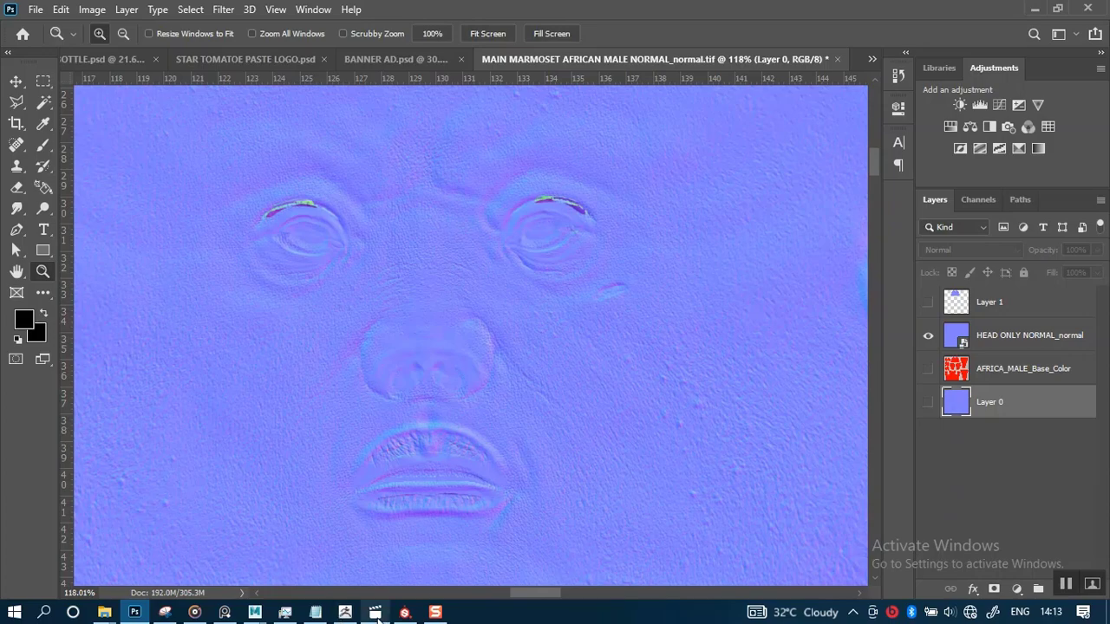
# Switch to Substance Painter and orbit around the head to inspect the normal detail on the face
pyautogui.click(404, 613)
pyautogui.scroll(-6, 542, 419)
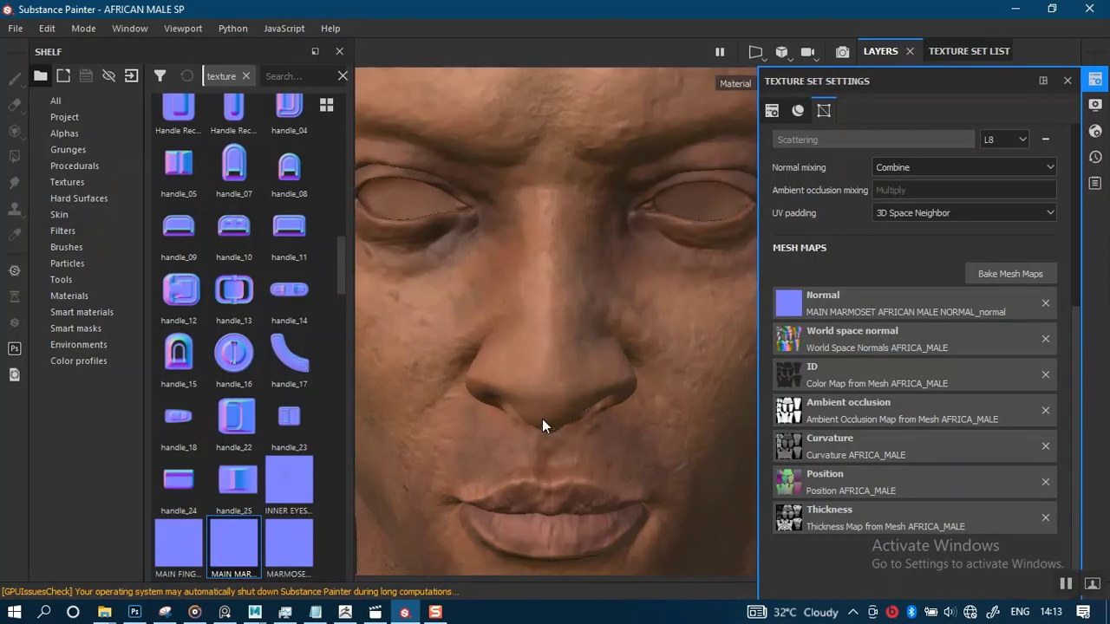
pyautogui.moveTo(533, 442); pyautogui.dragTo(568, 327, button='middle')
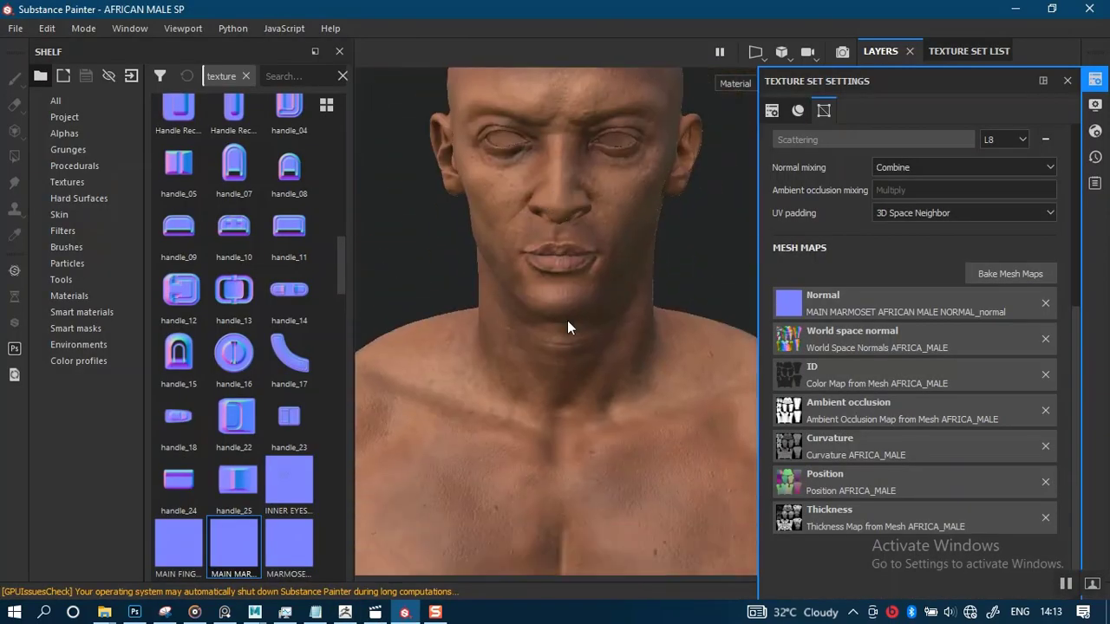
pyautogui.keyDown('alt'); pyautogui.moveTo(552, 365); pyautogui.dragTo(575, 319); pyautogui.keyUp('alt')
pyautogui.keyDown('alt'); pyautogui.moveTo(574, 318); pyautogui.dragTo(567, 463, button='middle'); pyautogui.keyUp('alt')
pyautogui.keyDown('alt'); pyautogui.moveTo(567, 463); pyautogui.dragTo(569, 507, button='right'); pyautogui.keyUp('alt')
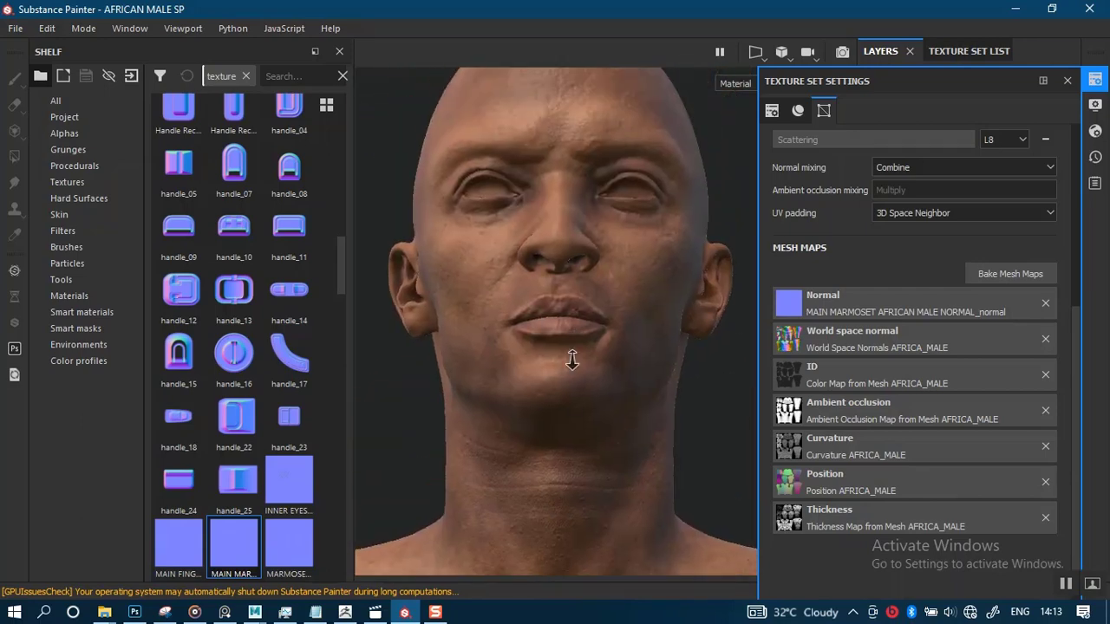
pyautogui.keyDown('alt'); pyautogui.moveTo(570, 362); pyautogui.dragTo(578, 498, button='right'); pyautogui.keyUp('alt')
pyautogui.keyDown('alt'); pyautogui.moveTo(555, 328); pyautogui.dragTo(557, 463, button='middle'); pyautogui.keyUp('alt')
pyautogui.keyDown('alt'); pyautogui.moveTo(558, 417); pyautogui.dragTo(563, 472, button='right'); pyautogui.keyUp('alt')
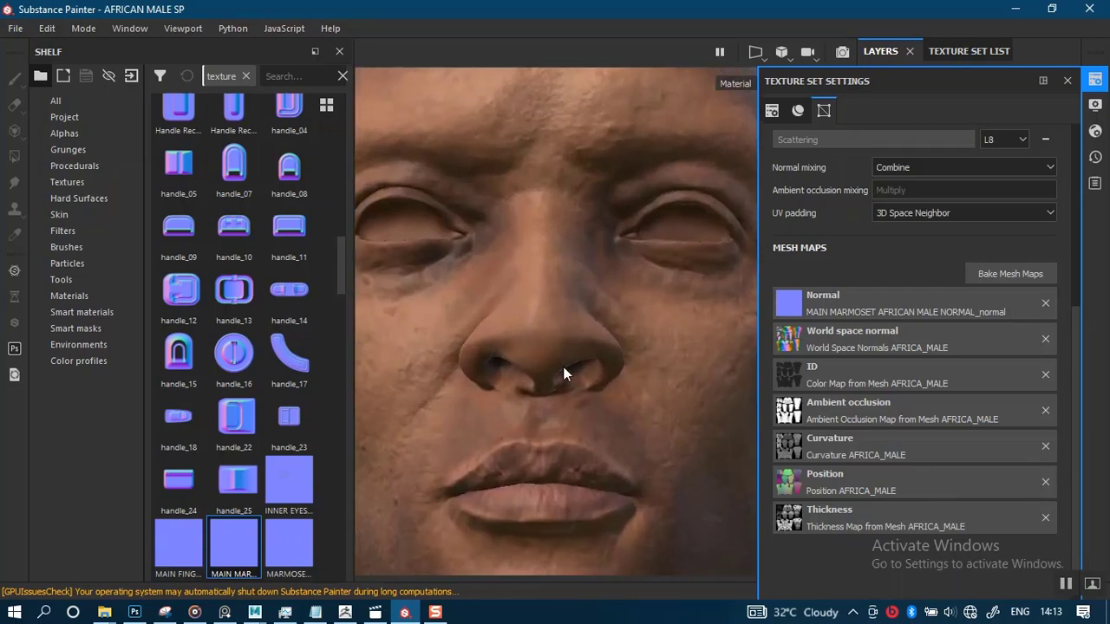
pyautogui.keyDown('alt'); pyautogui.moveTo(558, 349); pyautogui.dragTo(582, 419); pyautogui.keyUp('alt')
pyautogui.keyDown('alt'); pyautogui.moveTo(545, 357); pyautogui.dragTo(612, 483, button='middle'); pyautogui.keyUp('alt')
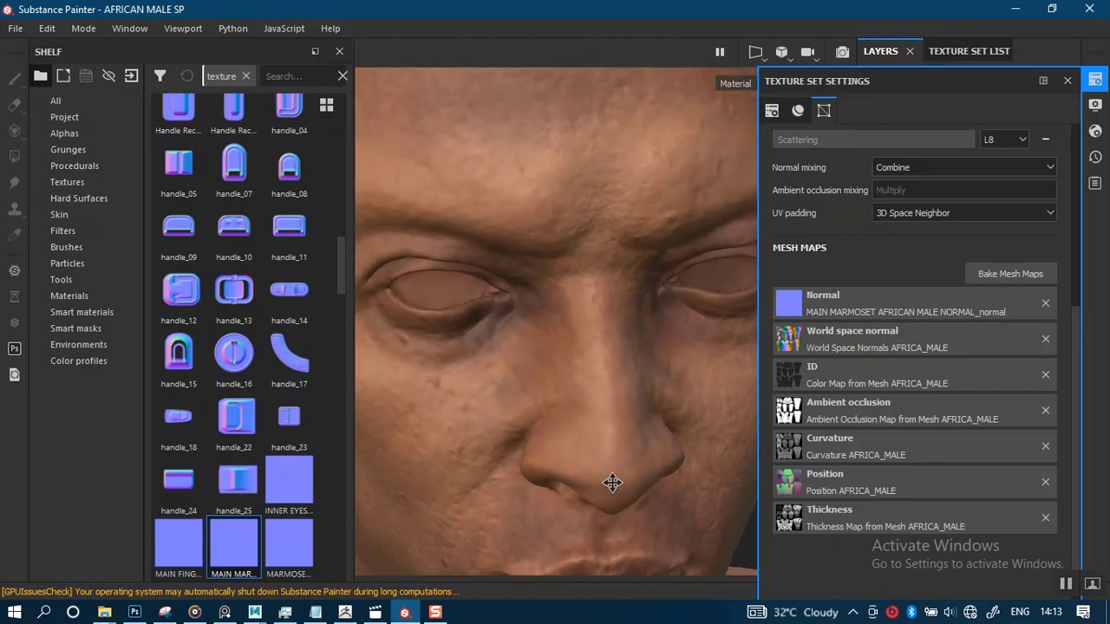
pyautogui.keyDown('alt'); pyautogui.moveTo(566, 378); pyautogui.dragTo(652, 344, button='right'); pyautogui.keyUp('alt')
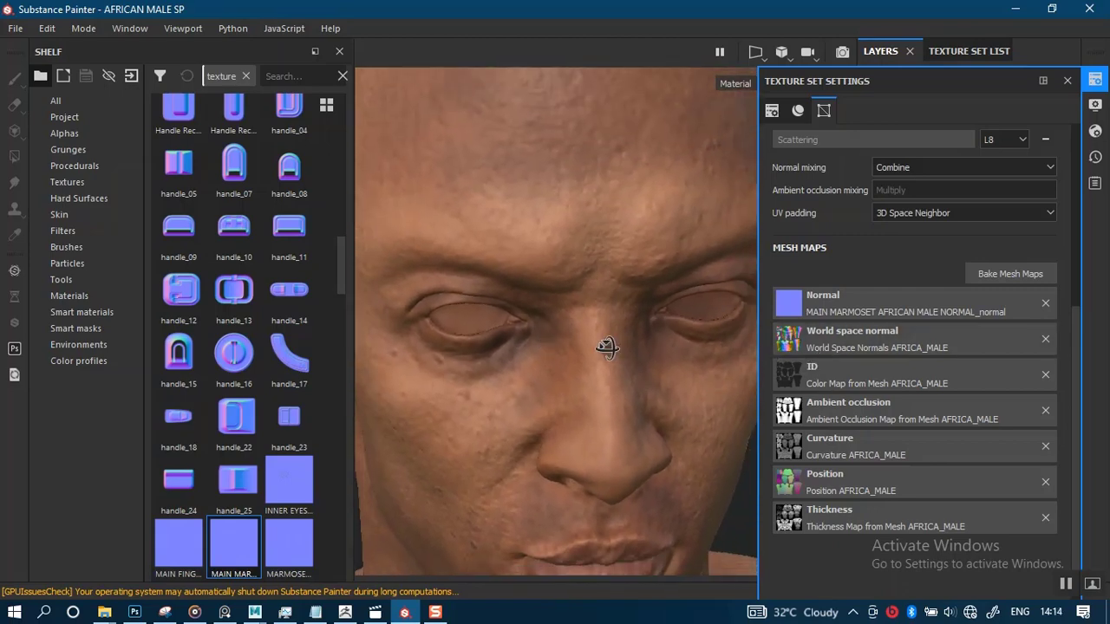
pyautogui.keyDown('alt'); pyautogui.moveTo(604, 344); pyautogui.dragTo(555, 408); pyautogui.keyUp('alt')
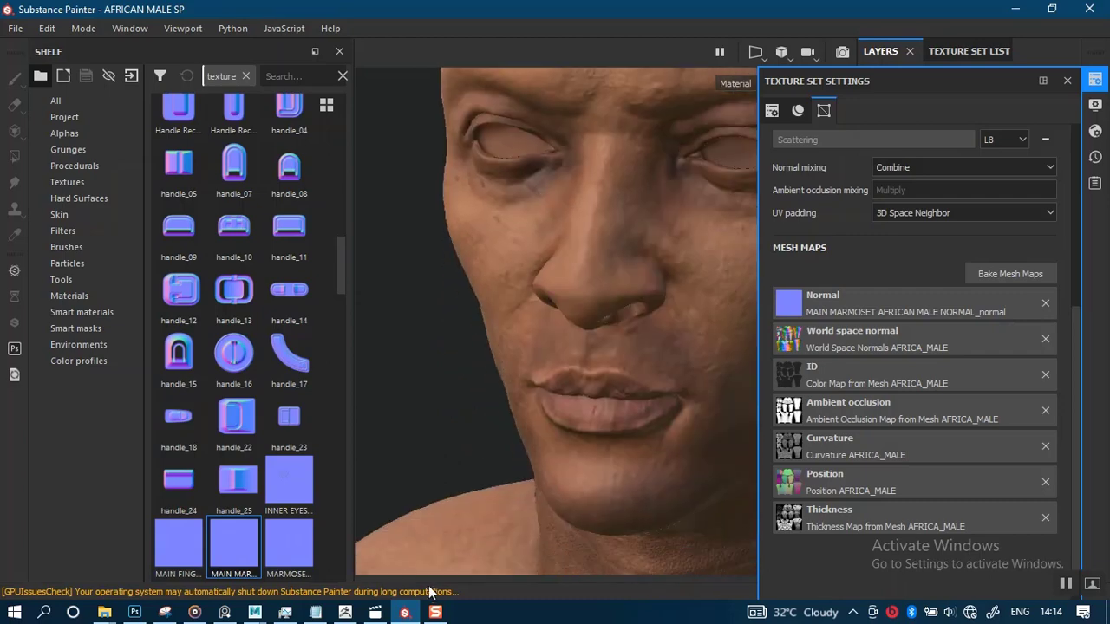
# Return to Photoshop, show Layer 0 and AFRICA_MALE_Base_Color, hide the head-only normal, and fit the canvas on screen
pyautogui.click(134, 613)
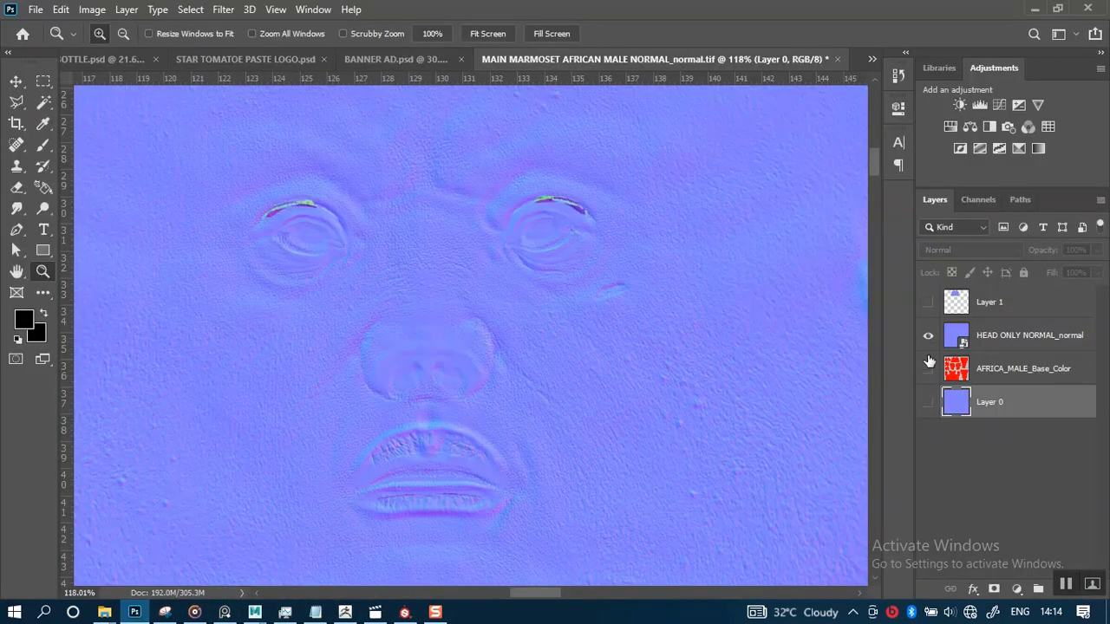
pyautogui.click(967, 372)
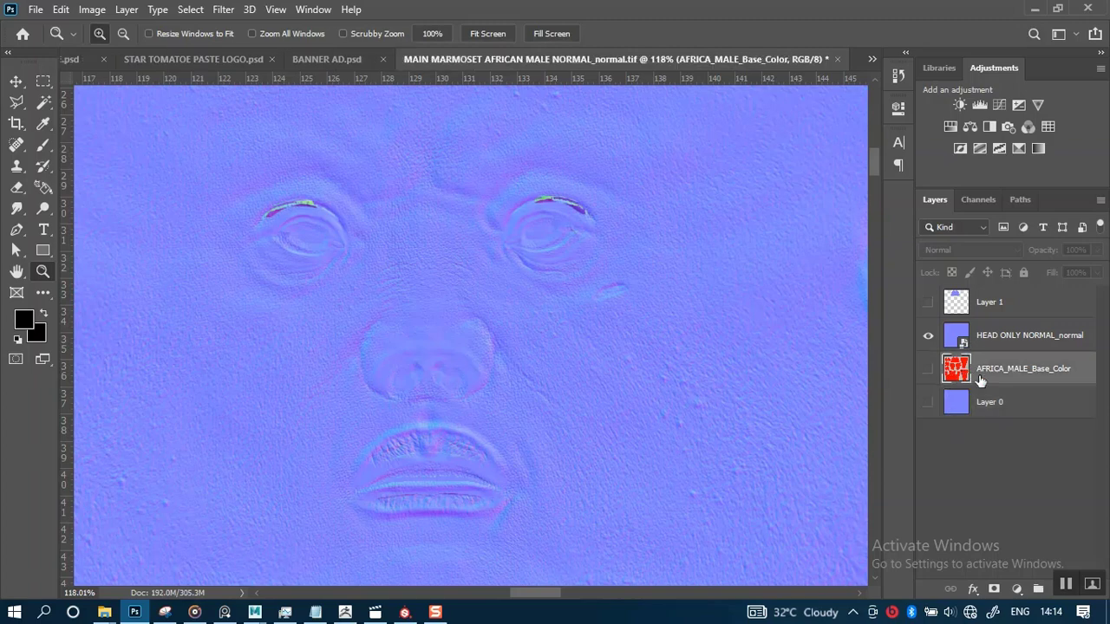
pyautogui.click(928, 402)
pyautogui.click(929, 369)
pyautogui.scroll(1, 610, 315)
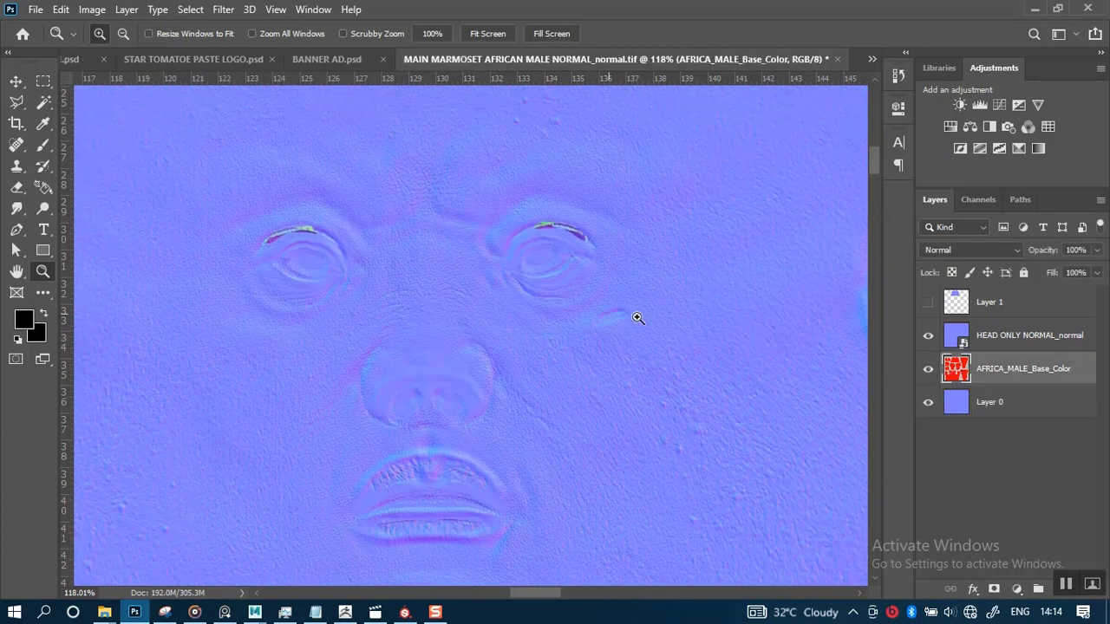
pyautogui.click(928, 336)
pyautogui.click(928, 336)
pyautogui.hotkey('ctrl', '0')
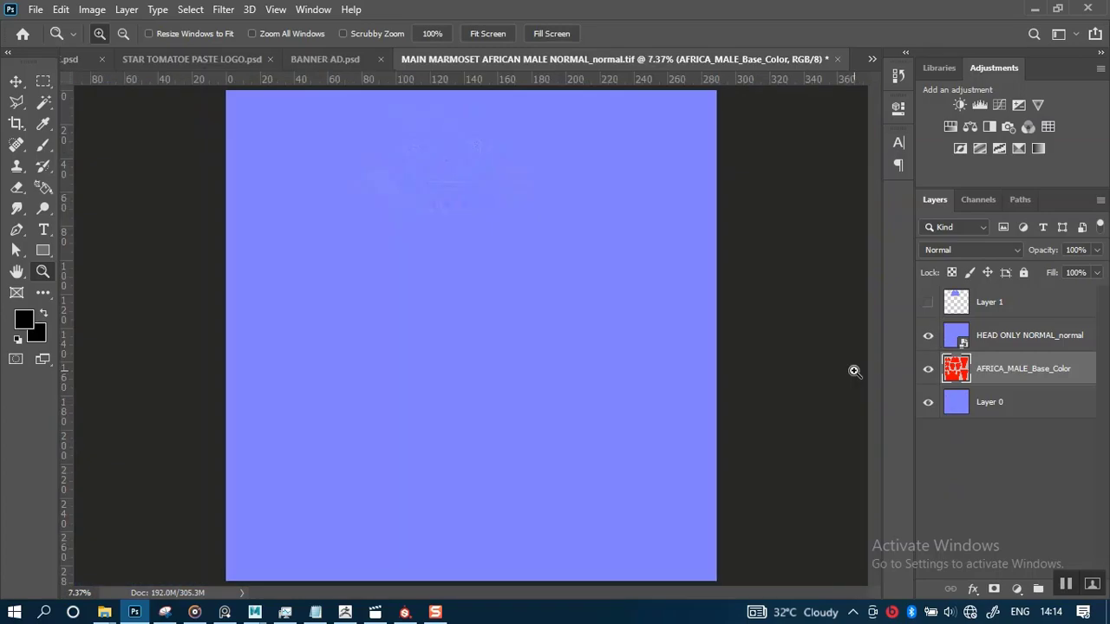
pyautogui.click(928, 335)
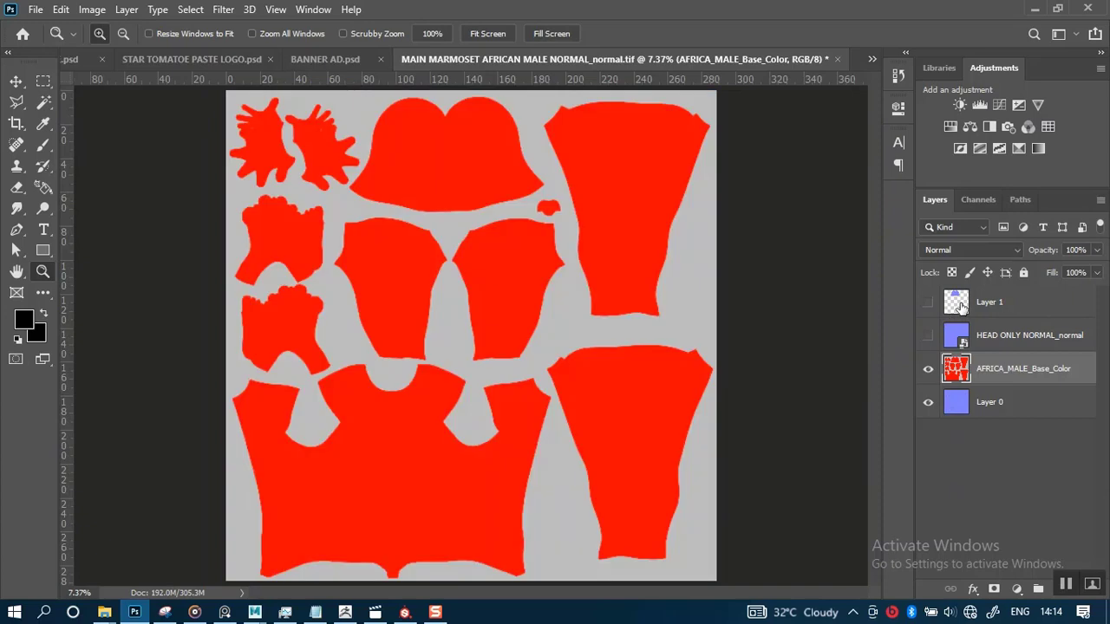
# Load Layer 1's head area as a selection and cut that area out of Layer 0 into a new layer
pyautogui.keyDown('ctrl'); pyautogui.click(959, 304); pyautogui.keyUp('ctrl')
pyautogui.click(928, 368)
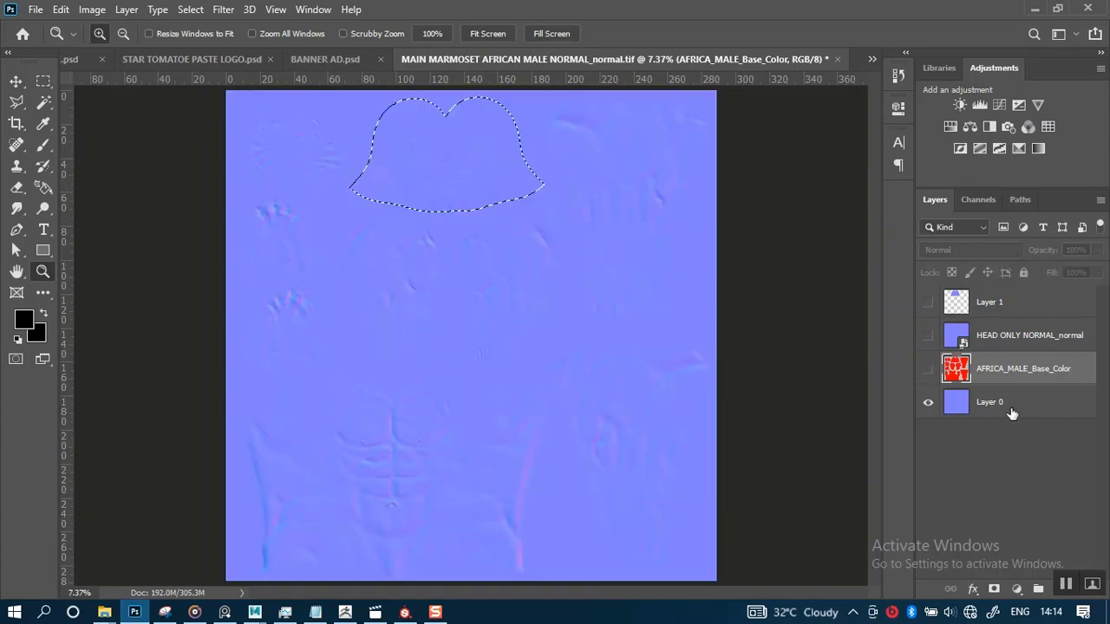
pyautogui.click(1008, 403)
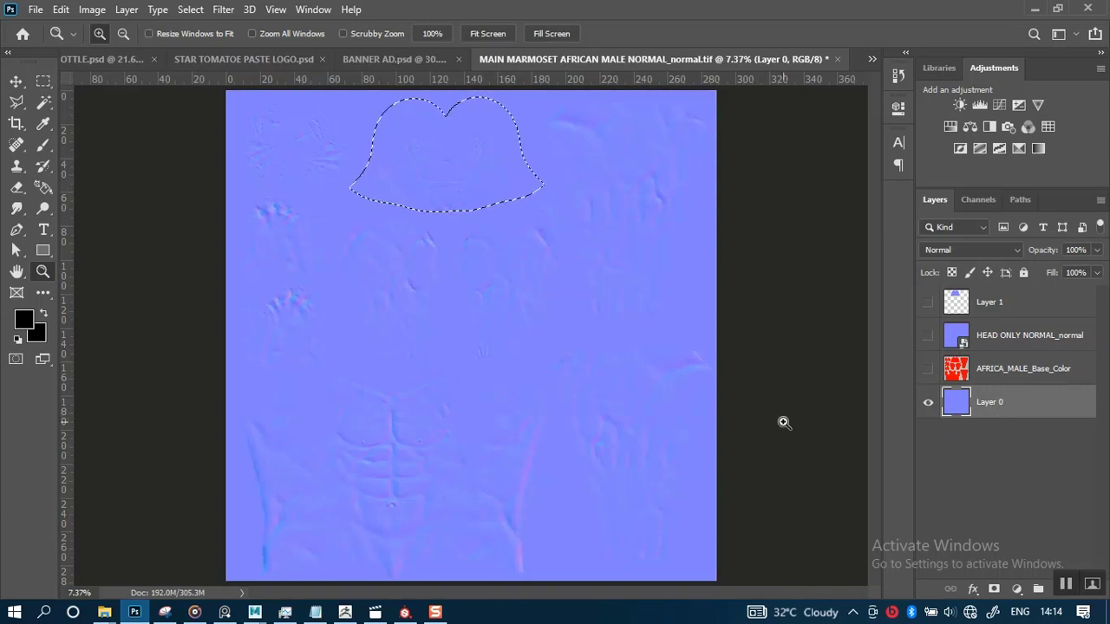
pyautogui.rightClick(439, 184)
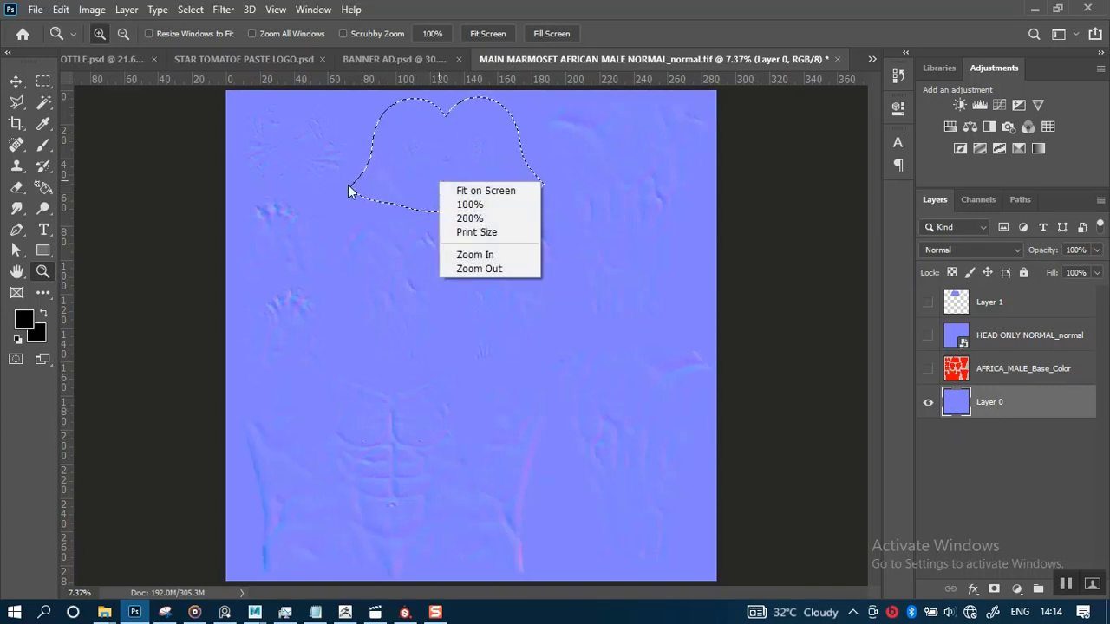
pyautogui.click(43, 81)
pyautogui.click(44, 81)
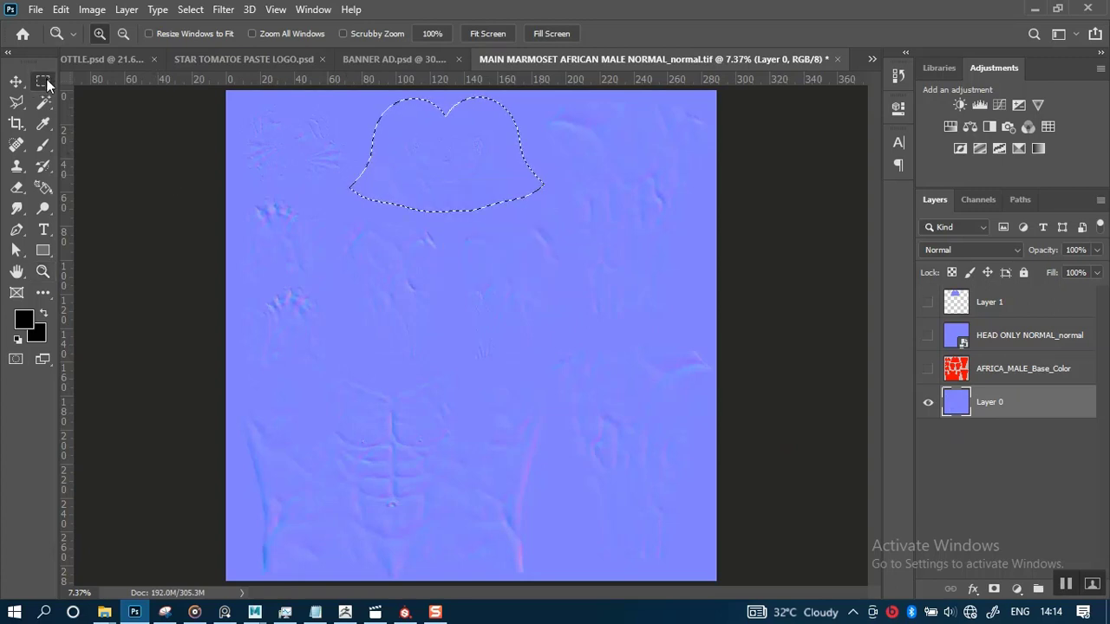
pyautogui.rightClick(450, 184)
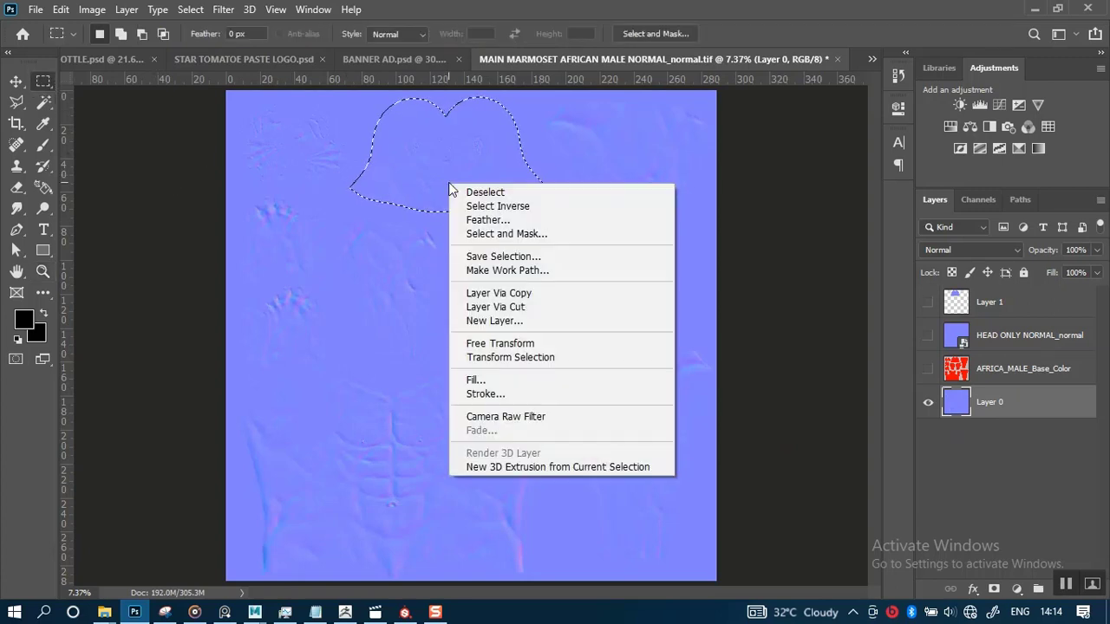
pyautogui.click(507, 308)
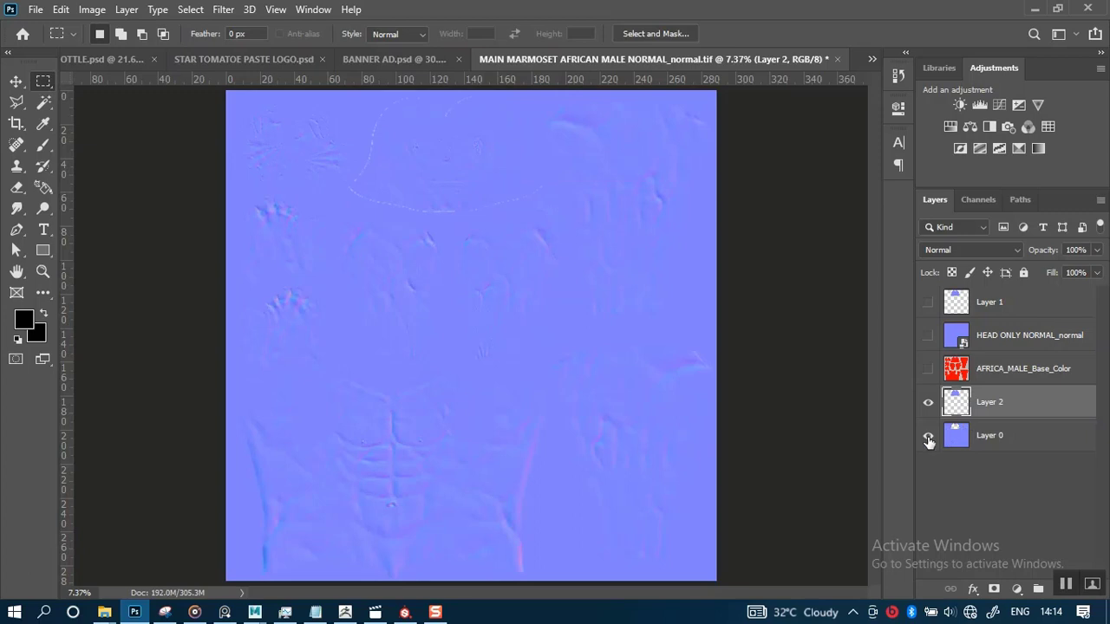
# Hide the new cut-out layer and show Layer 1 above Layer 0, then select Layer 1
pyautogui.click(928, 404)
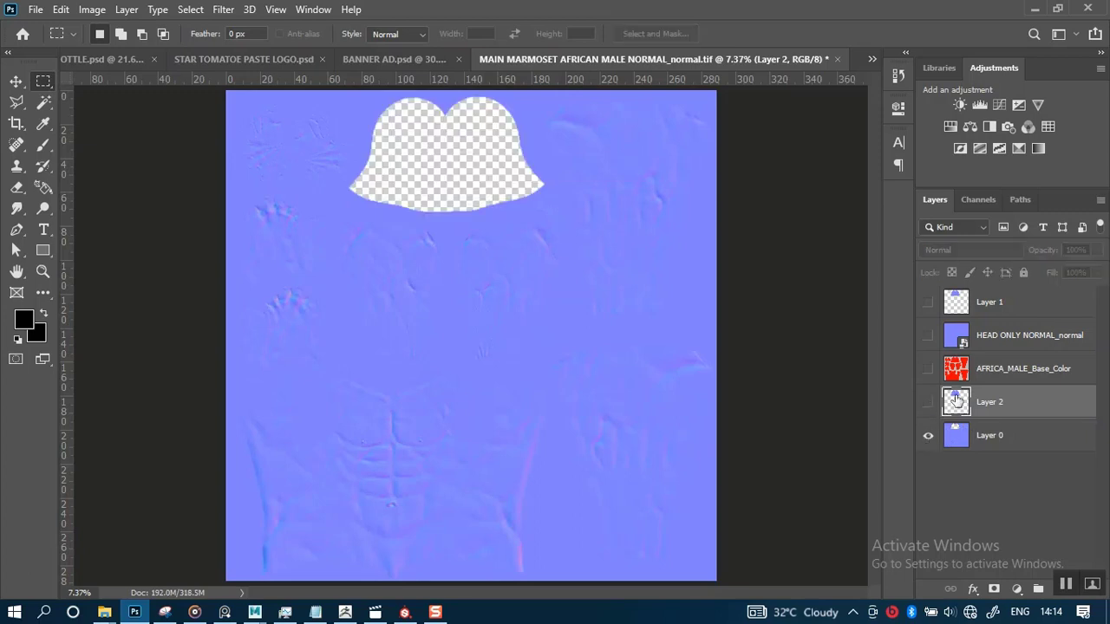
pyautogui.click(928, 304)
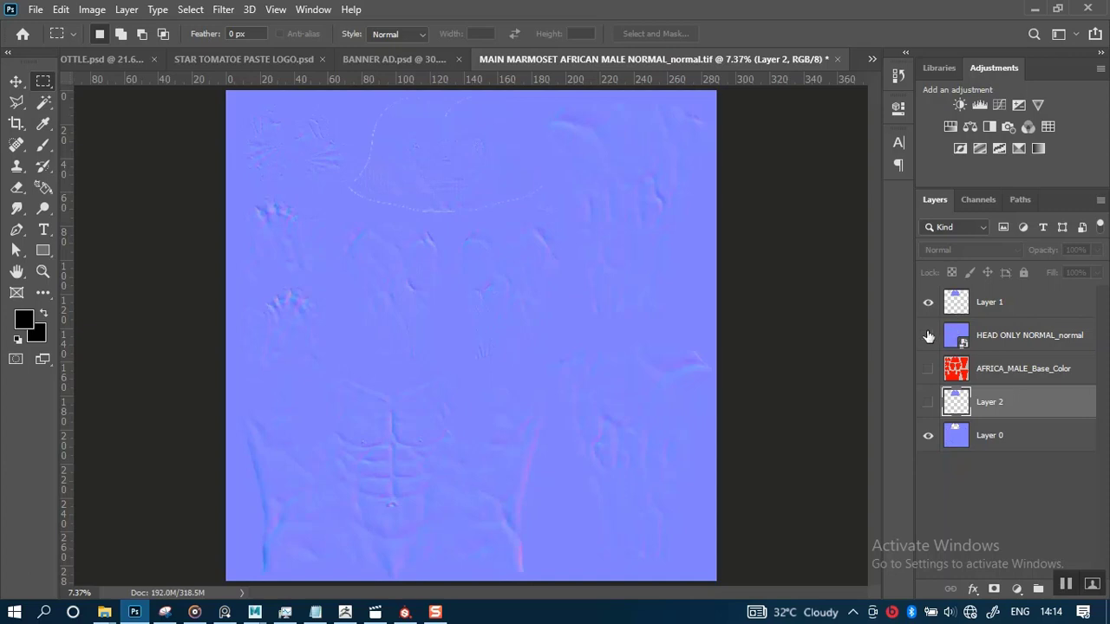
pyautogui.click(929, 305)
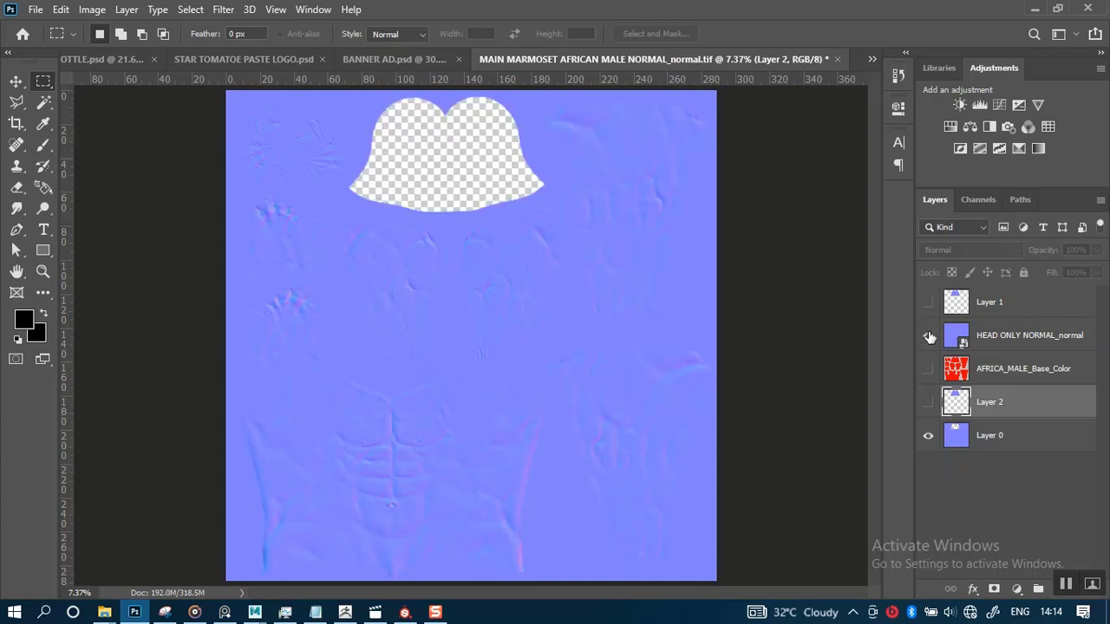
pyautogui.click(929, 337)
pyautogui.click(929, 337)
pyautogui.click(928, 301)
pyautogui.click(963, 319)
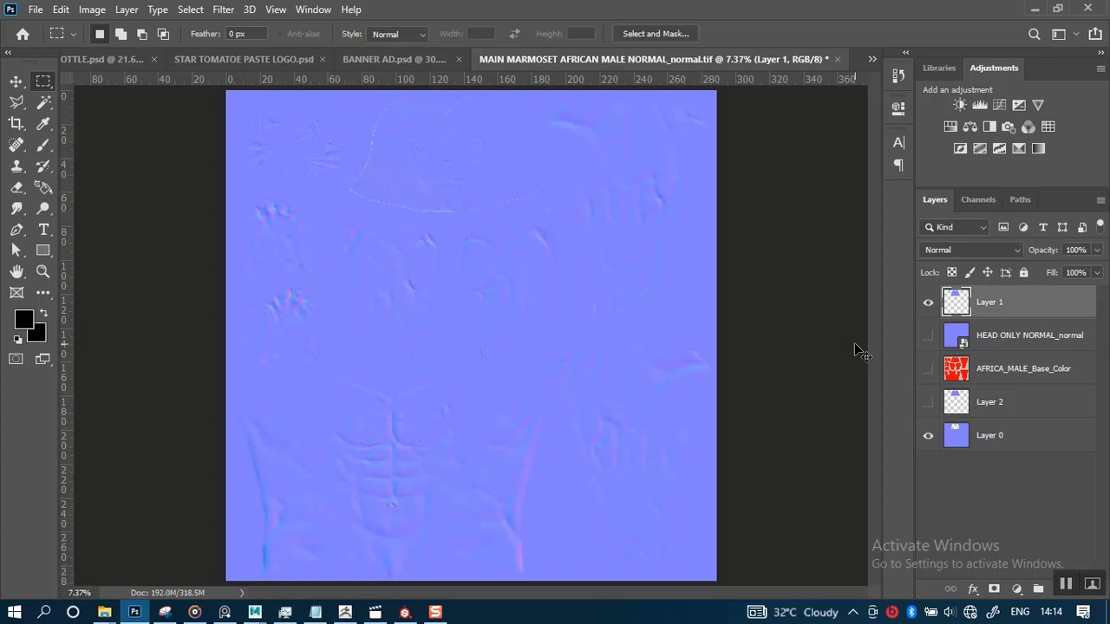
# Zoom in and pan around the head region of the normal map to examine the pasted area
pyautogui.hotkey('ctrl', '+')
pyautogui.hotkey('ctrl', '+')
pyautogui.hotkey('ctrl', '+')
pyautogui.hotkey('ctrl', '+')
pyautogui.hotkey('ctrl', '+')
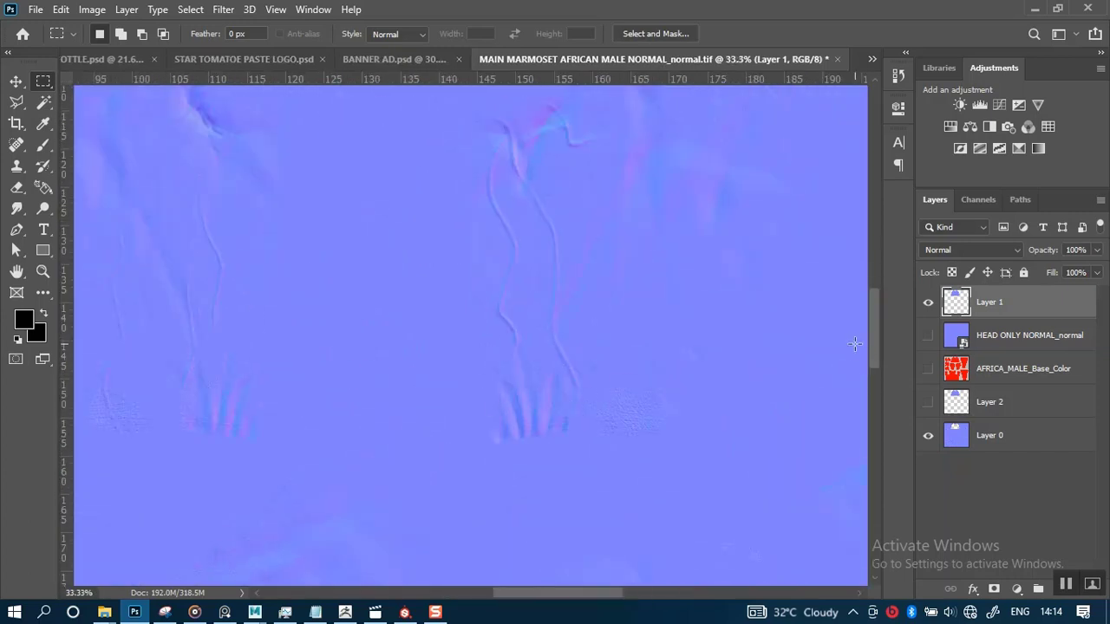
pyautogui.moveTo(632, 304); pyautogui.dragTo(634, 489)
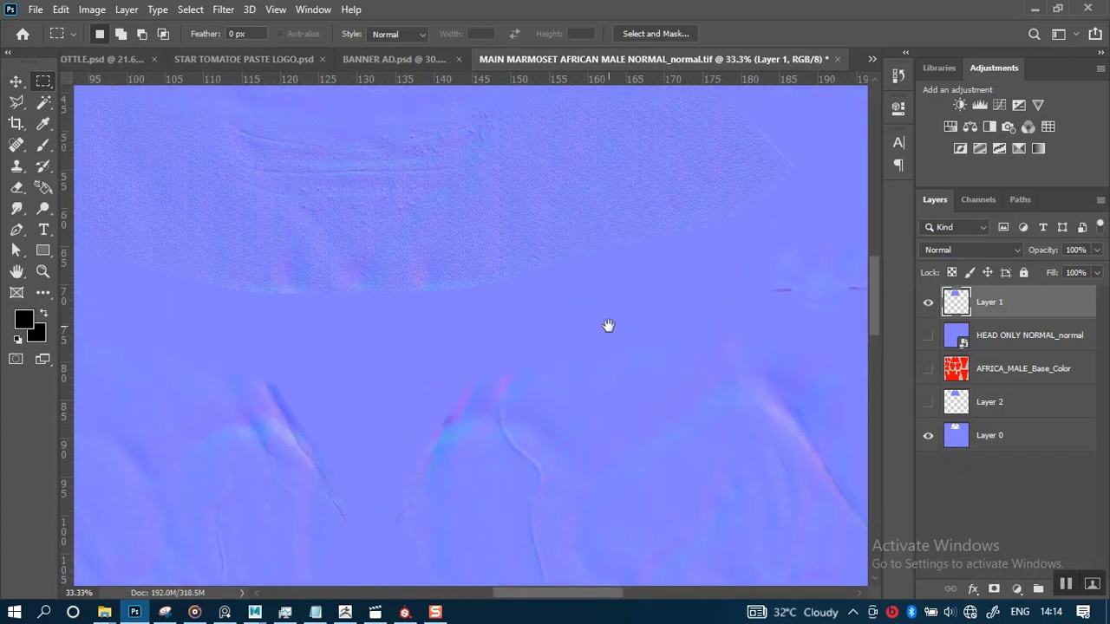
pyautogui.moveTo(574, 345); pyautogui.dragTo(642, 471)
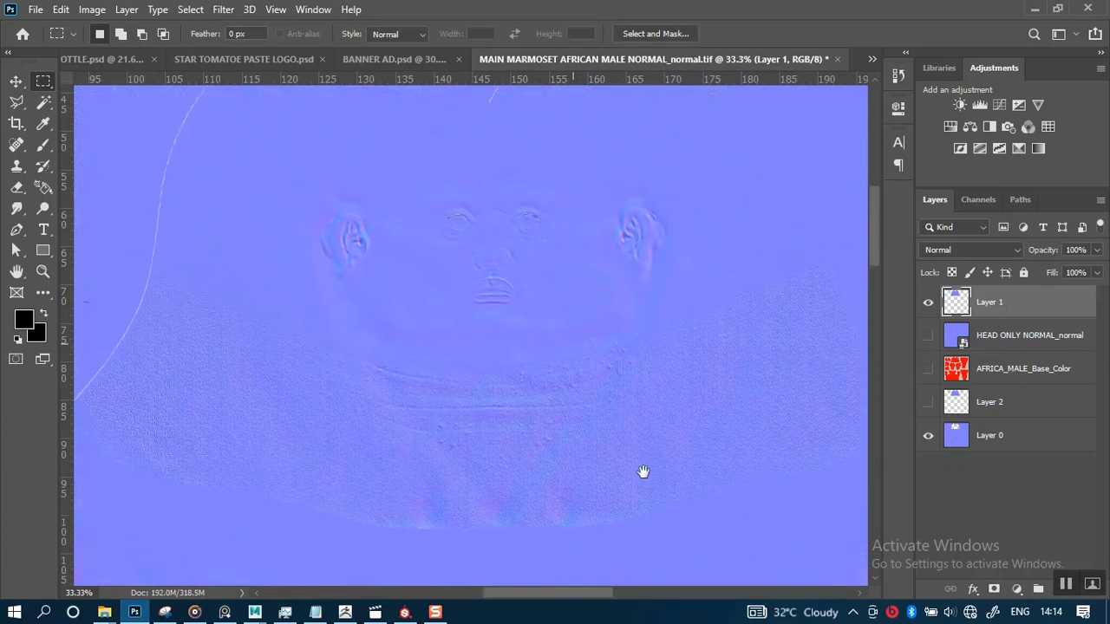
pyautogui.moveTo(565, 374); pyautogui.dragTo(608, 463)
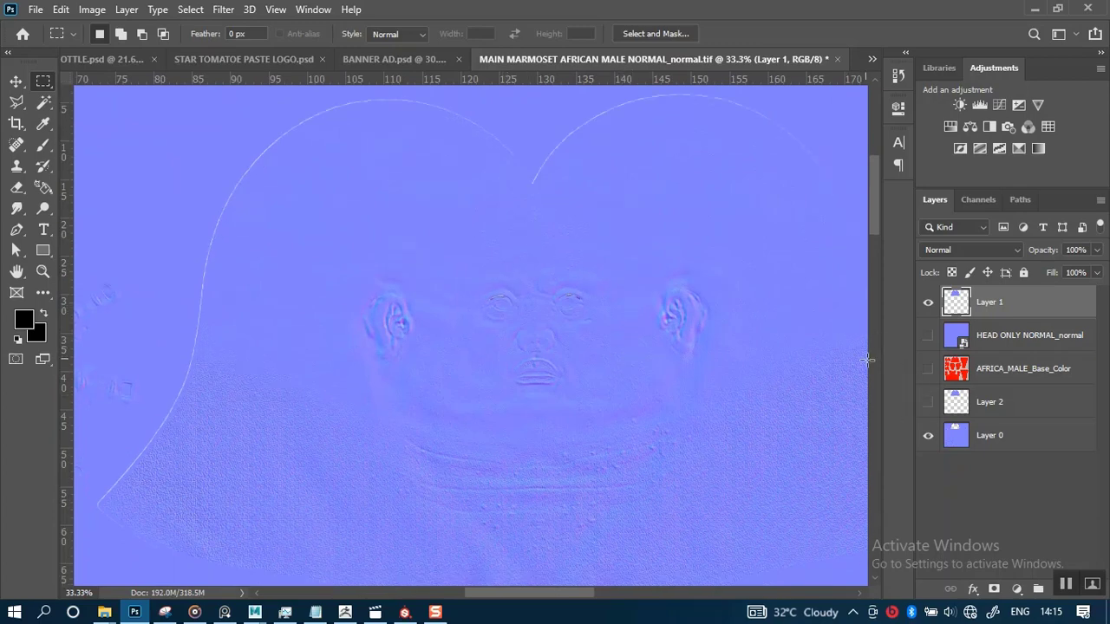
# Select Layer 2 and add a new empty layer above it
pyautogui.click(1010, 401)
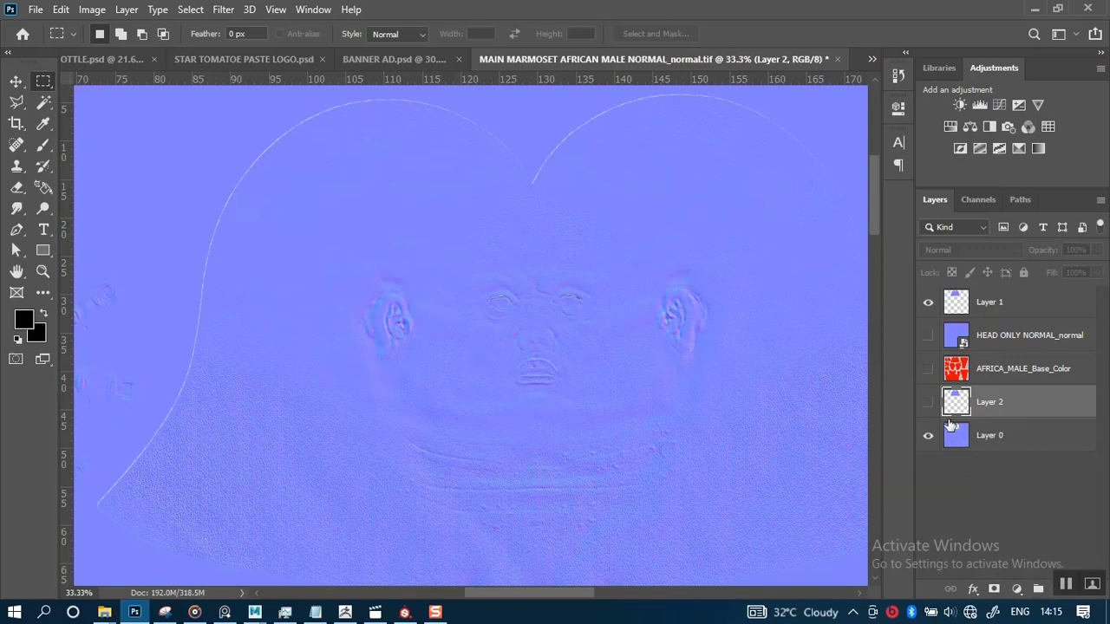
pyautogui.click(123, 10)
pyautogui.moveTo(166, 25)
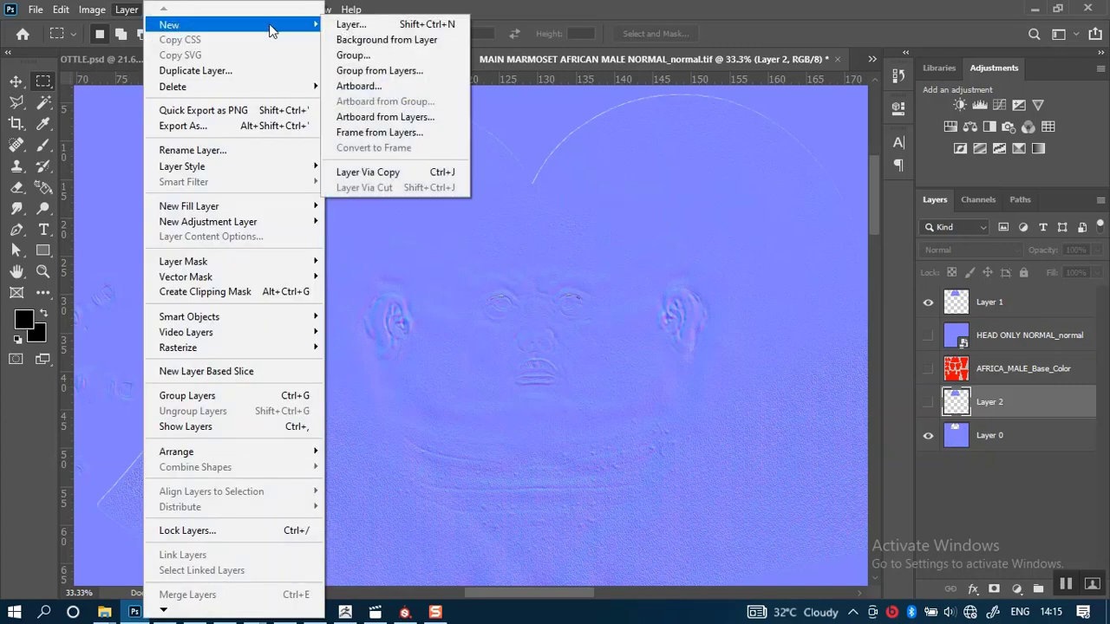
pyautogui.click(358, 28)
pyautogui.click(687, 171)
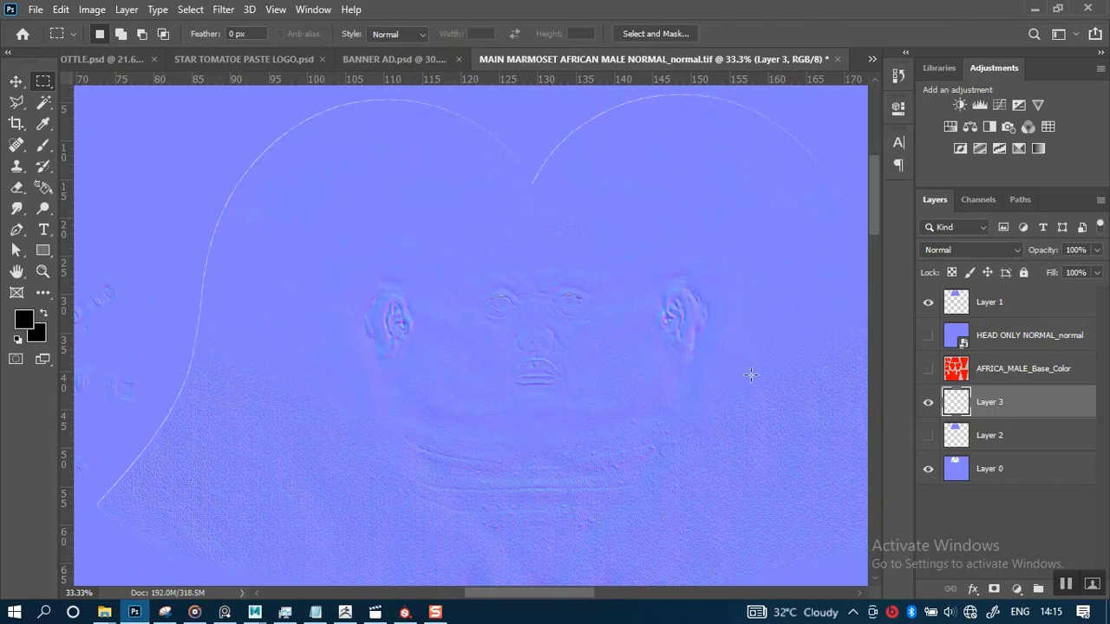
# Set the foreground colour by sampling the flat normal-map blue from the canvas
pyautogui.moveTo(743, 372); pyautogui.dragTo(428, 361)
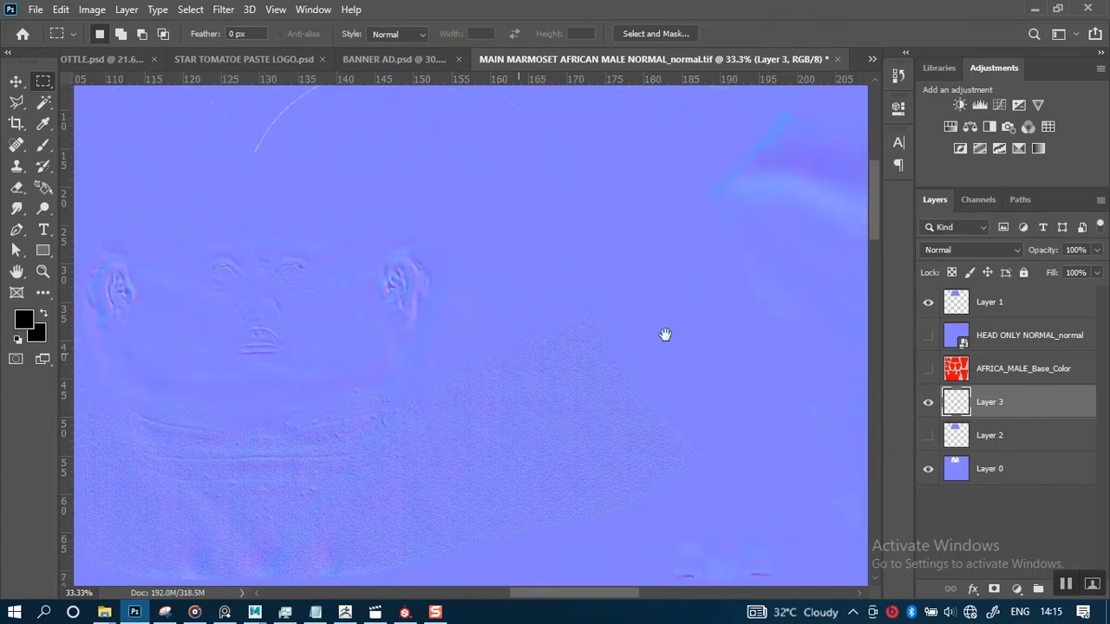
pyautogui.click(24, 321)
pyautogui.click(609, 276)
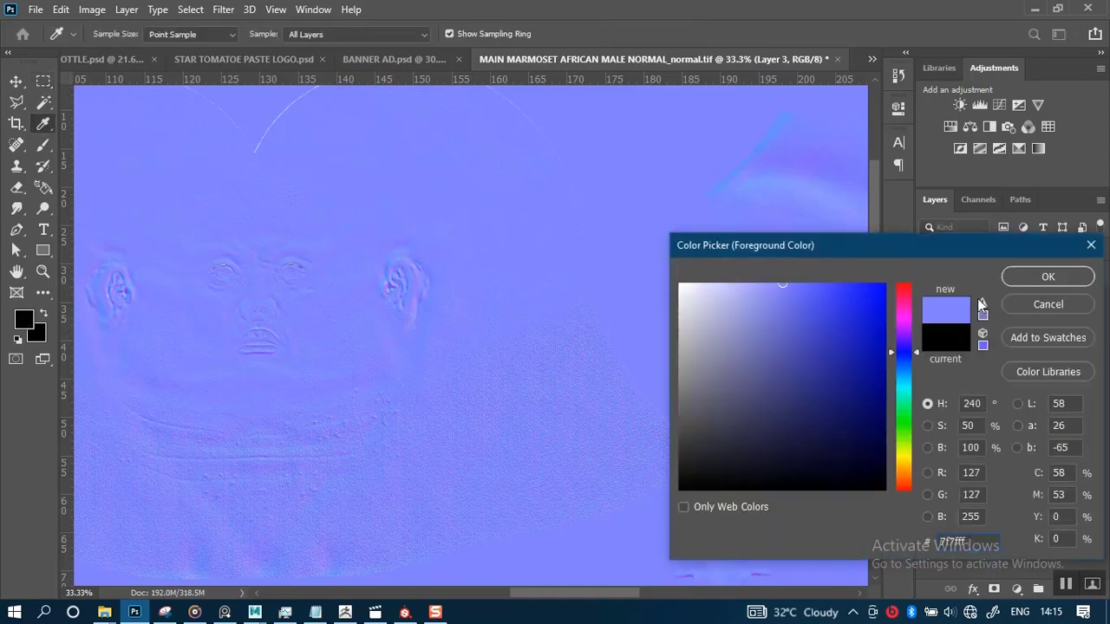
pyautogui.click(1047, 277)
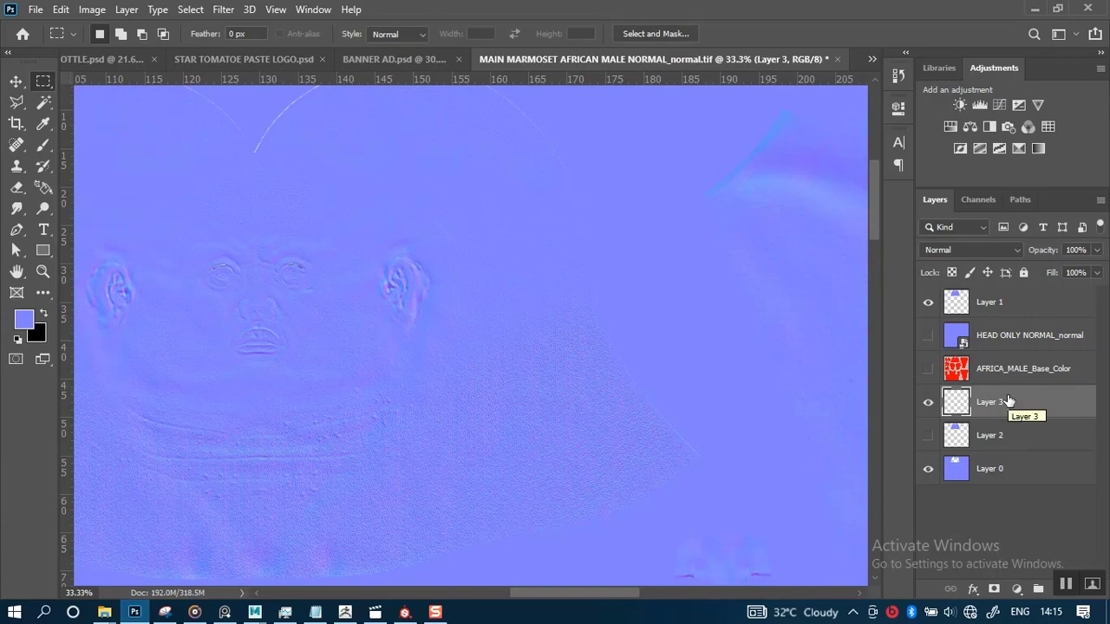
# Move Layer 3 beneath Layer 0 and fill it with the sampled blue foreground colour
pyautogui.moveTo(1008, 402); pyautogui.dragTo(1009, 486)
pyautogui.hotkey('alt', 'BackSpace')
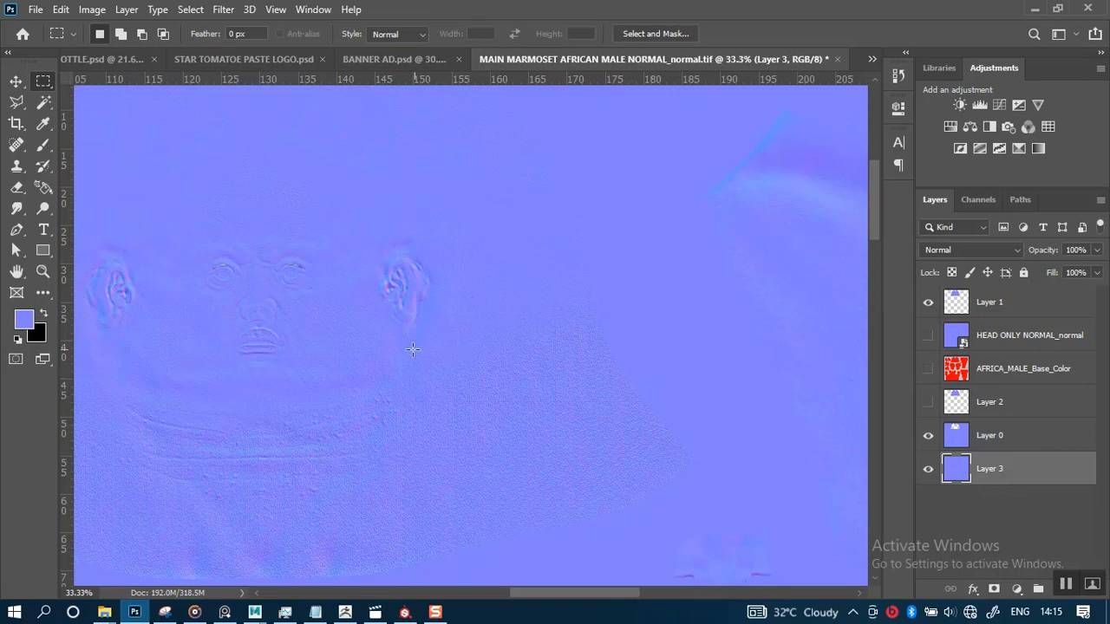
# Save the MAIN MARMOSET AFRICAN MALE NORMAL_normal.tif document
pyautogui.moveTo(369, 333); pyautogui.dragTo(593, 424)
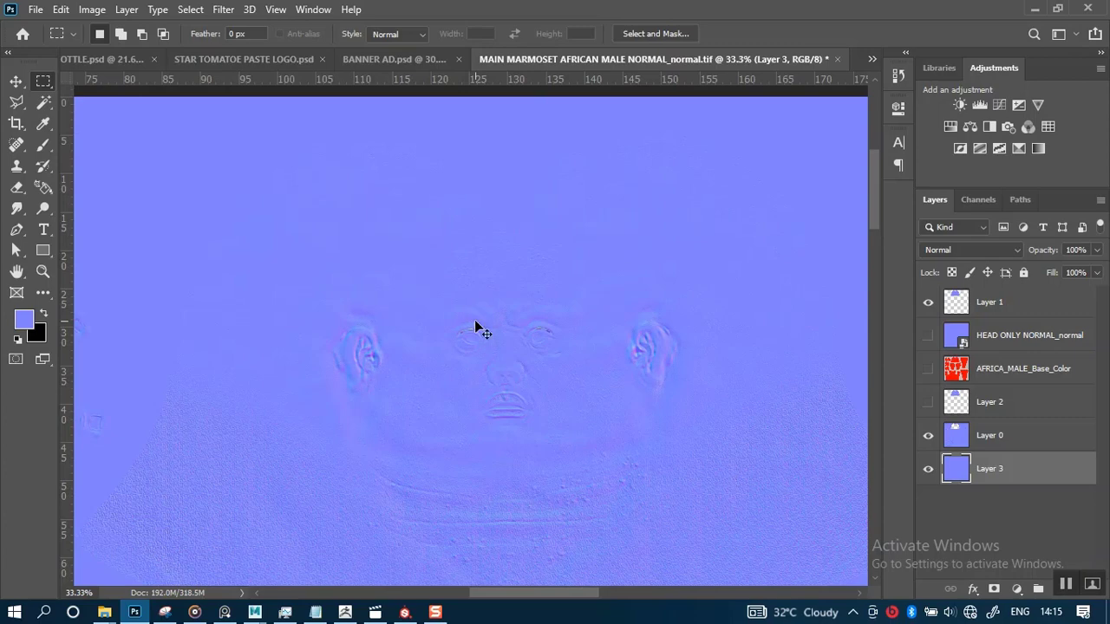
pyautogui.hotkey('ctrl', 's')
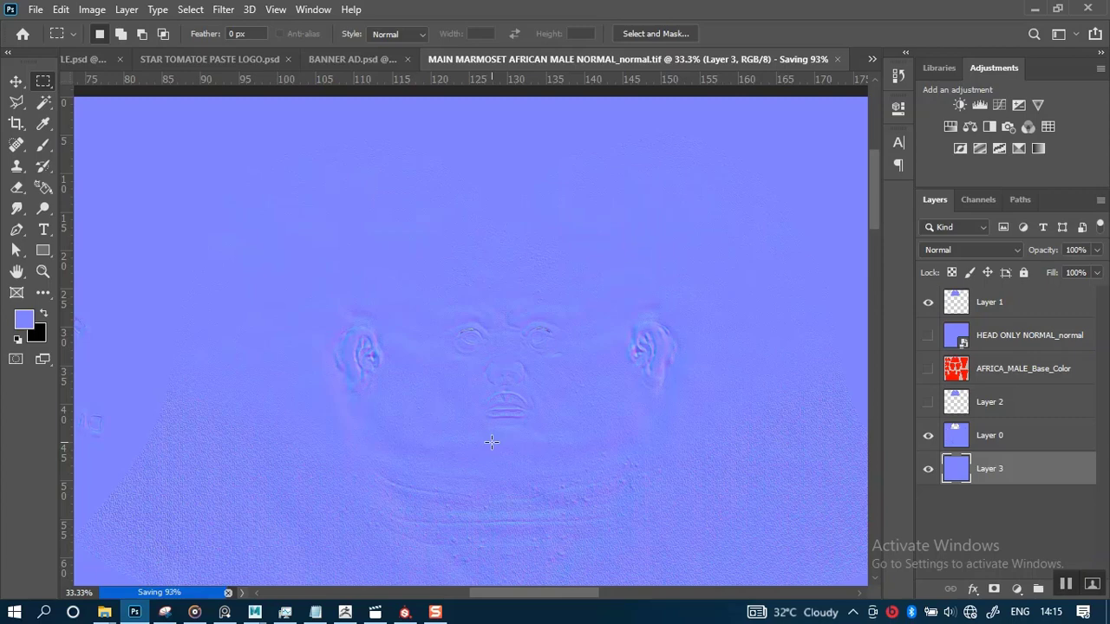
pyautogui.scroll(-5, 491, 443)
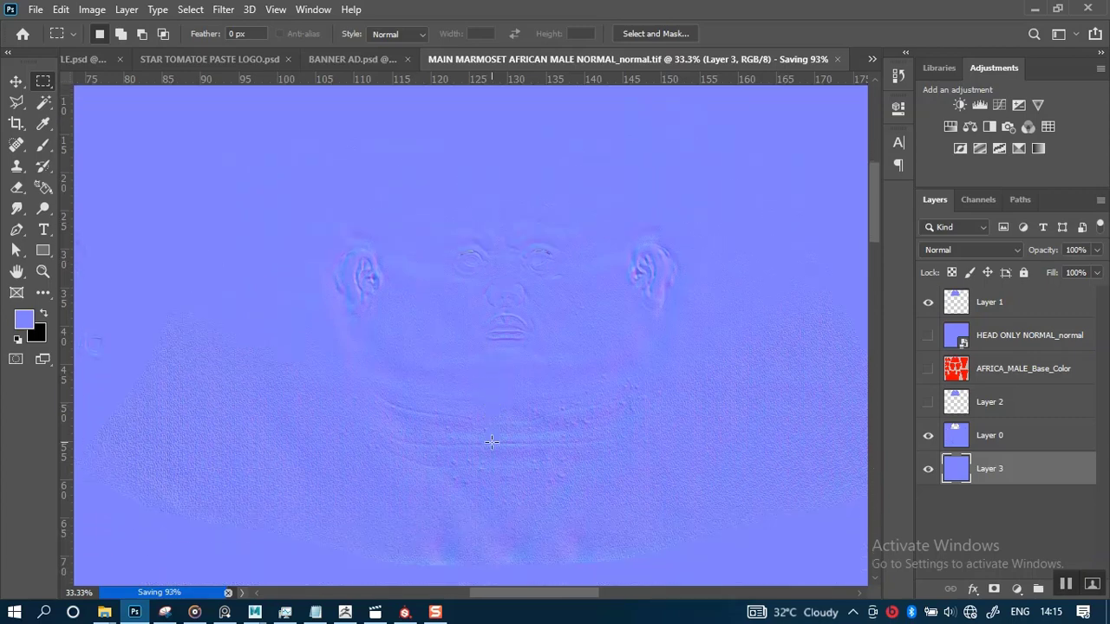
pyautogui.scroll(-5, 490, 442)
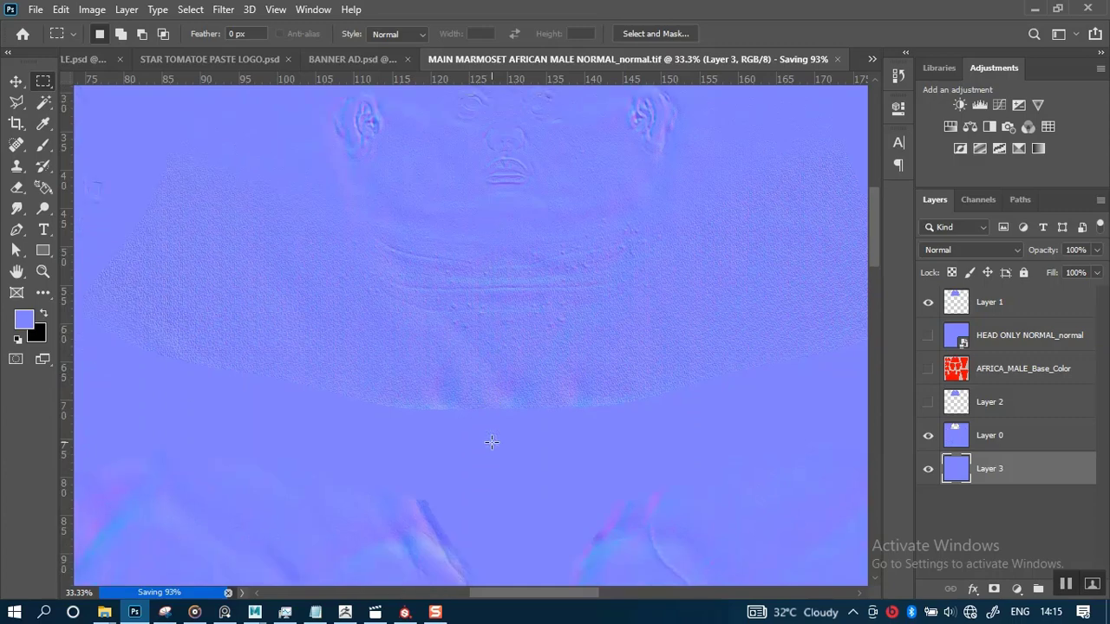
pyautogui.scroll(3, 490, 442)
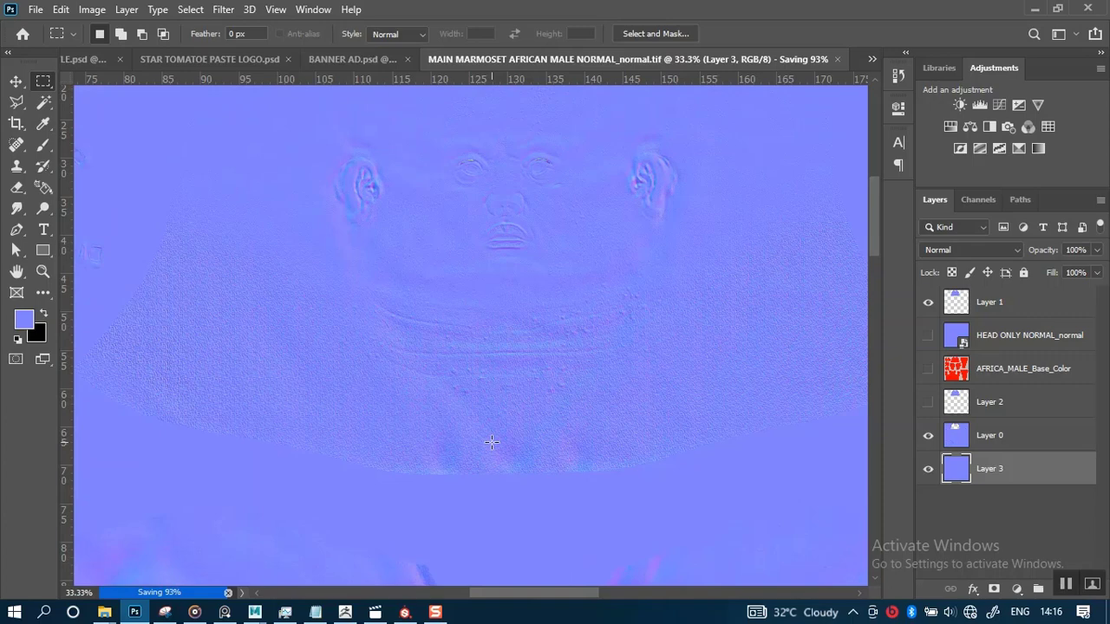
pyautogui.scroll(-2, 491, 443)
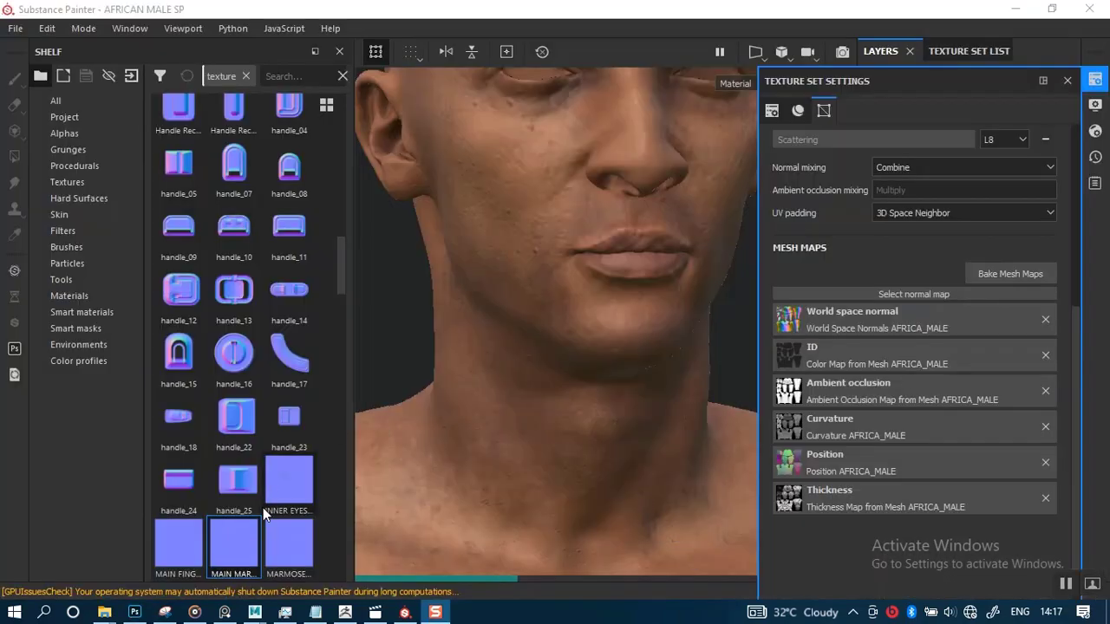
# Switch to Substance Painter, reload the MAIN MARMOSET AFRICAN MALE NORMAL_normal texture and assign it to the Normal mesh map slot
pyautogui.rightClick(242, 553)
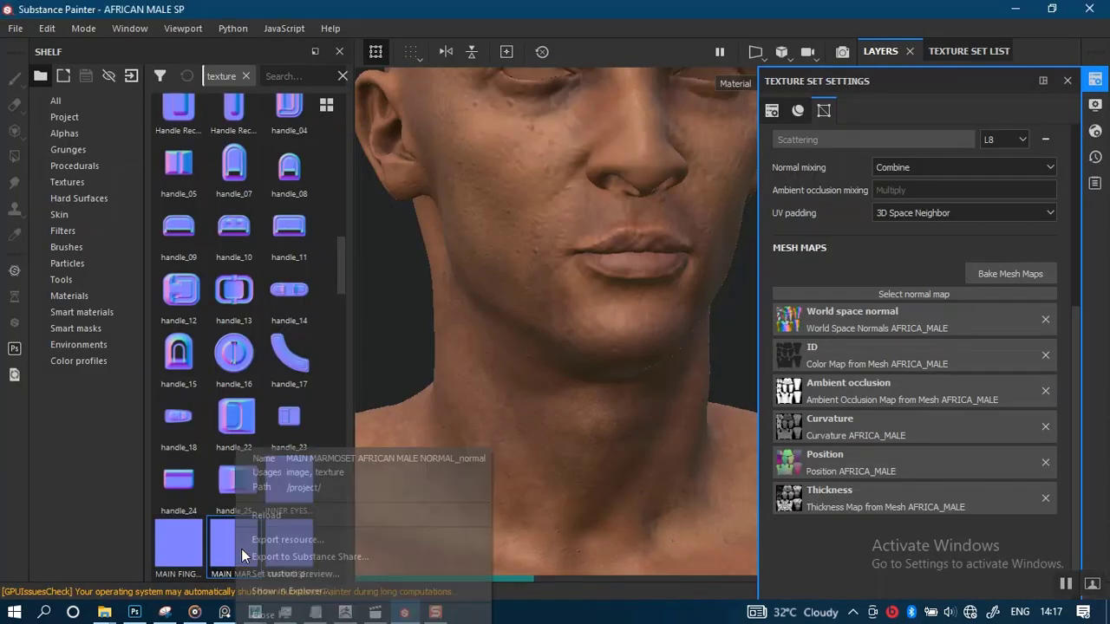
pyautogui.click(275, 509)
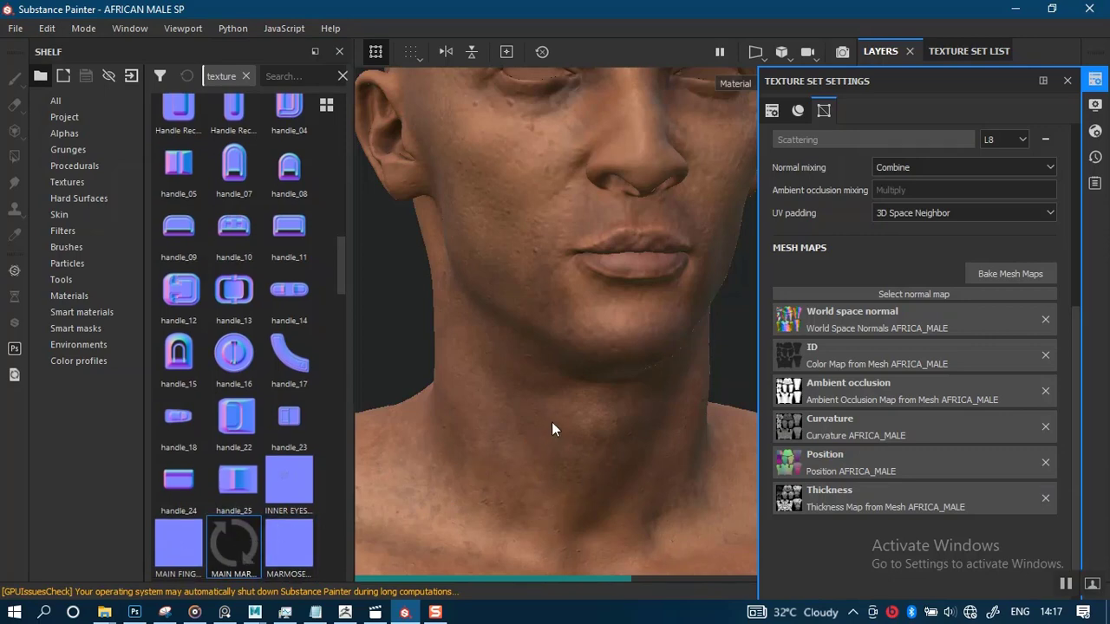
pyautogui.keyDown('alt'); pyautogui.moveTo(553, 423); pyautogui.dragTo(569, 299, button='right'); pyautogui.keyUp('alt')
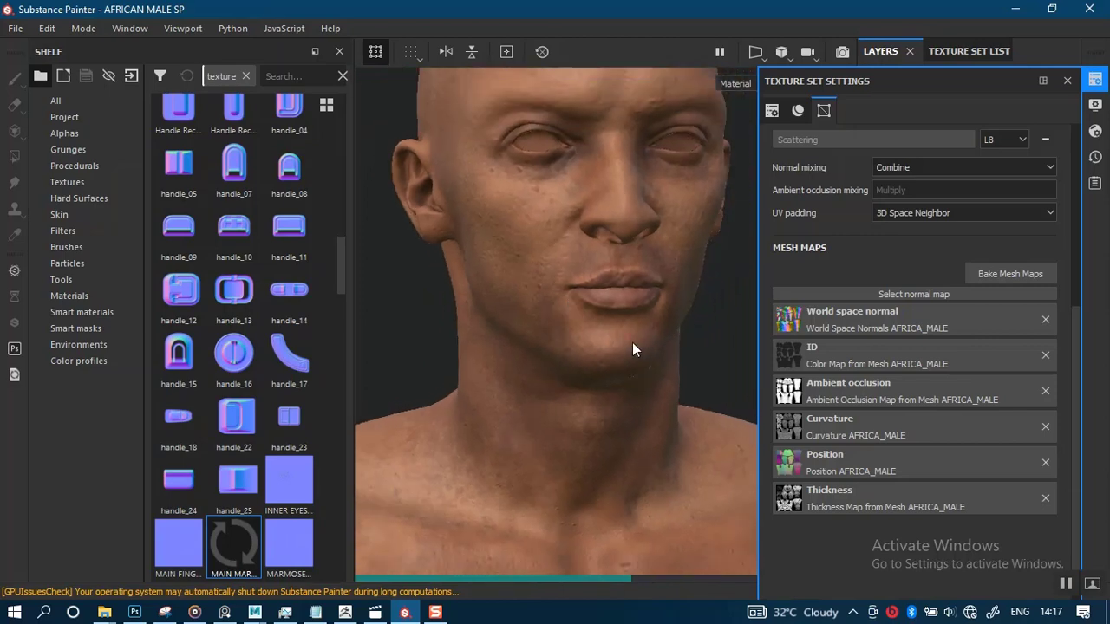
pyautogui.keyDown('alt'); pyautogui.moveTo(633, 349); pyautogui.dragTo(599, 359); pyautogui.keyUp('alt')
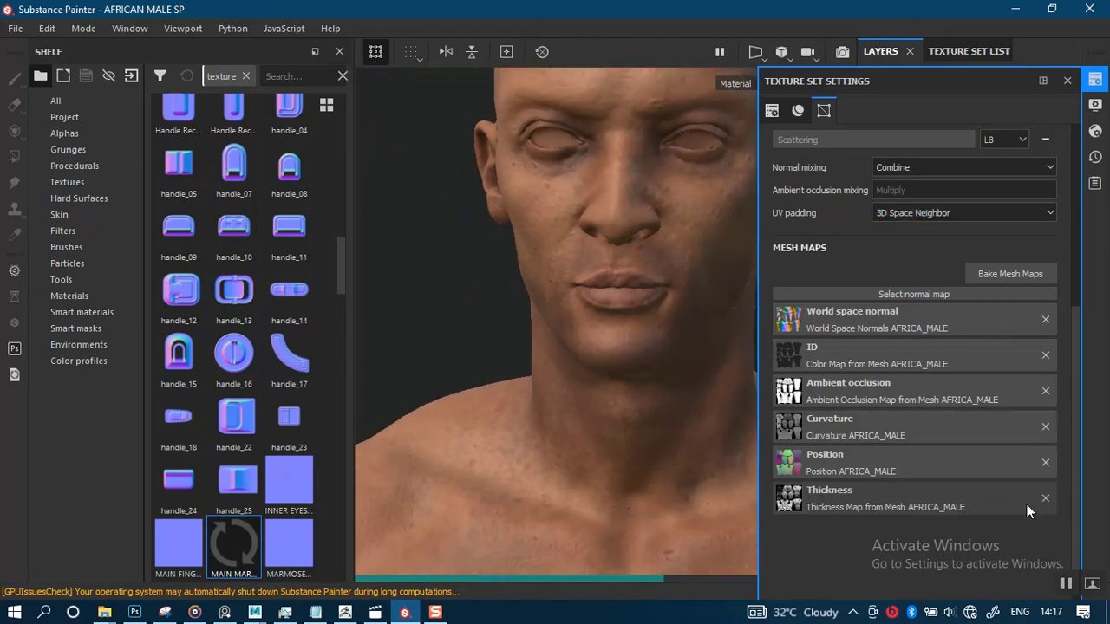
pyautogui.click(1064, 586)
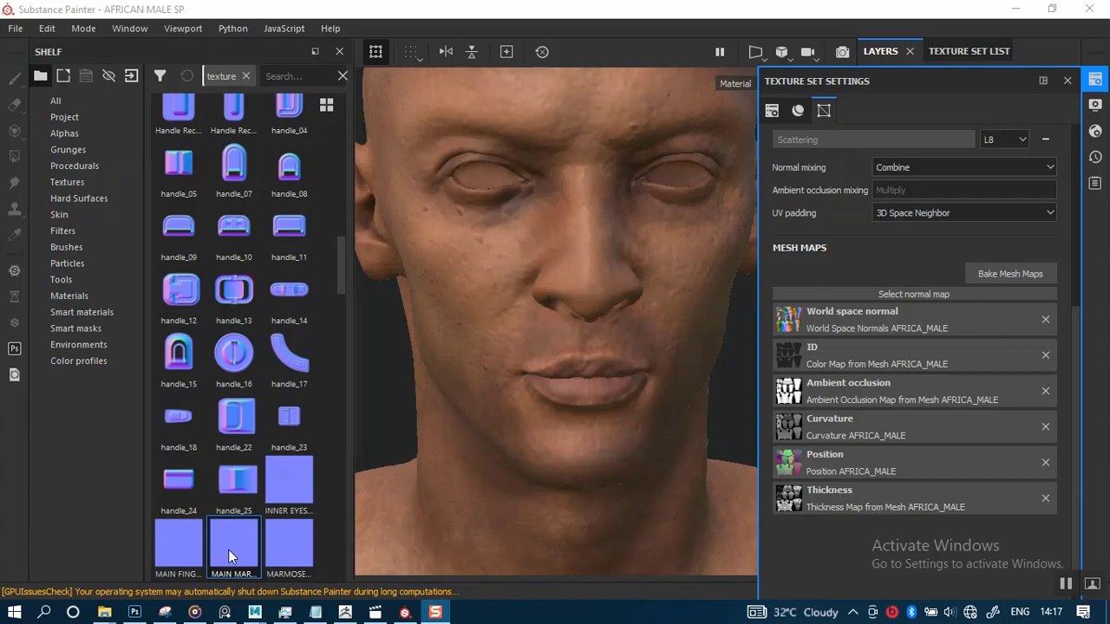
pyautogui.moveTo(228, 549); pyautogui.dragTo(855, 291)
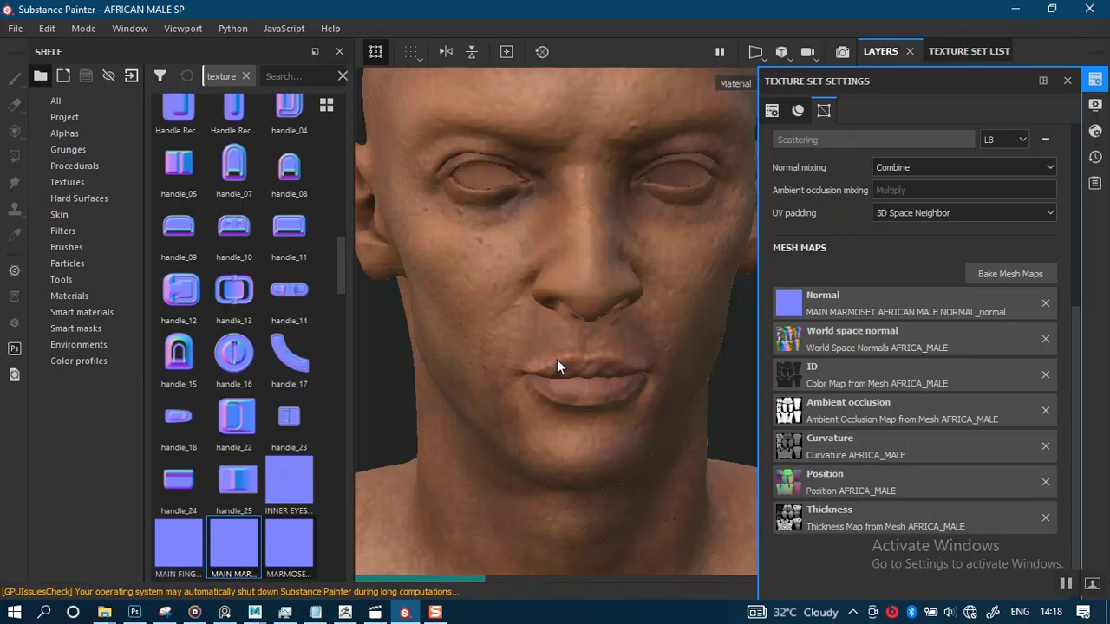
# Orbit and zoom around the head, neck and chest to examine the updated normal detail
pyautogui.keyDown('alt'); pyautogui.moveTo(565, 451); pyautogui.dragTo(617, 134, button='middle'); pyautogui.keyUp('alt')
pyautogui.scroll(3, 602, 319)
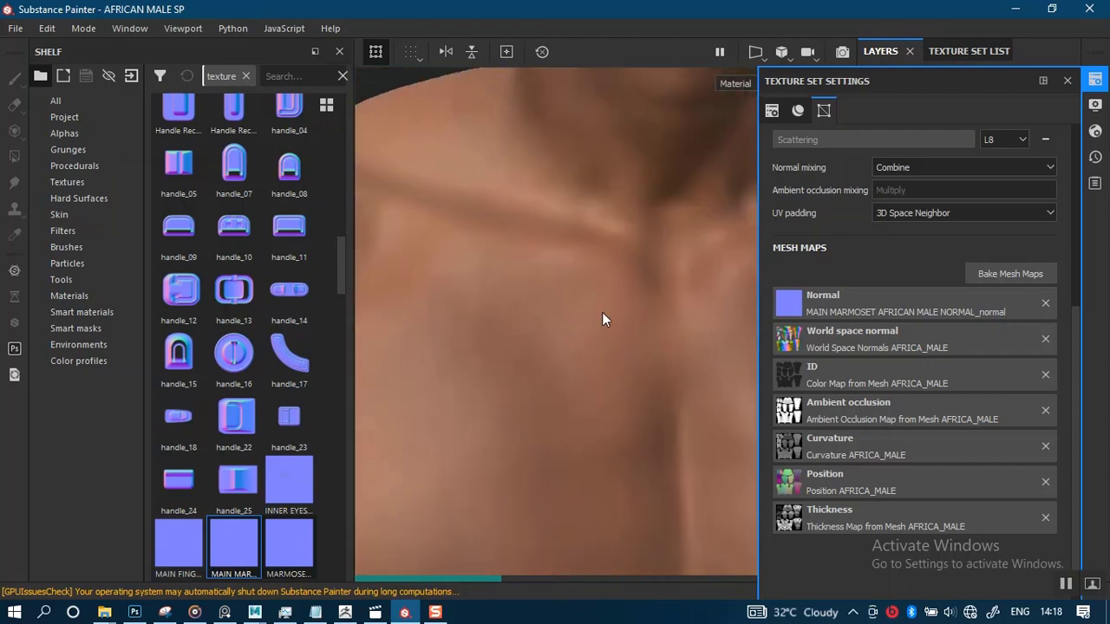
pyautogui.keyDown('alt'); pyautogui.moveTo(565, 427); pyautogui.dragTo(542, 413, button='right'); pyautogui.keyUp('alt')
pyautogui.keyDown('alt'); pyautogui.moveTo(542, 413); pyautogui.dragTo(532, 546, button='middle'); pyautogui.keyUp('alt')
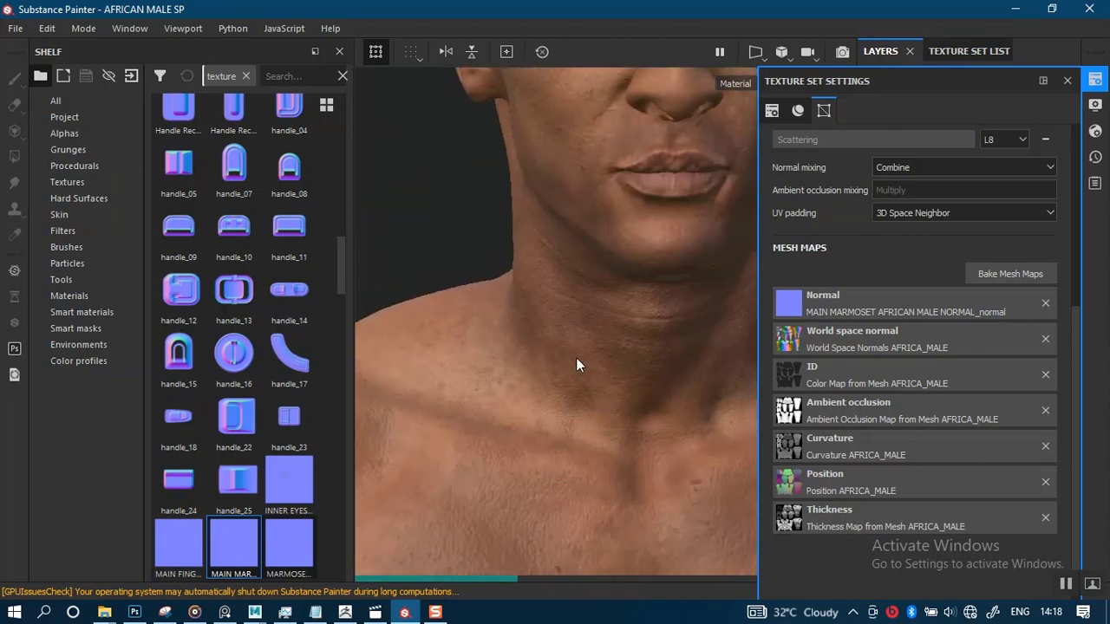
pyautogui.keyDown('alt'); pyautogui.moveTo(574, 327); pyautogui.dragTo(641, 425); pyautogui.keyUp('alt')
pyautogui.keyDown('alt'); pyautogui.moveTo(588, 313); pyautogui.dragTo(524, 420, button='middle'); pyautogui.keyUp('alt')
pyautogui.keyDown('alt'); pyautogui.moveTo(576, 319); pyautogui.dragTo(620, 426, button='right'); pyautogui.keyUp('alt')
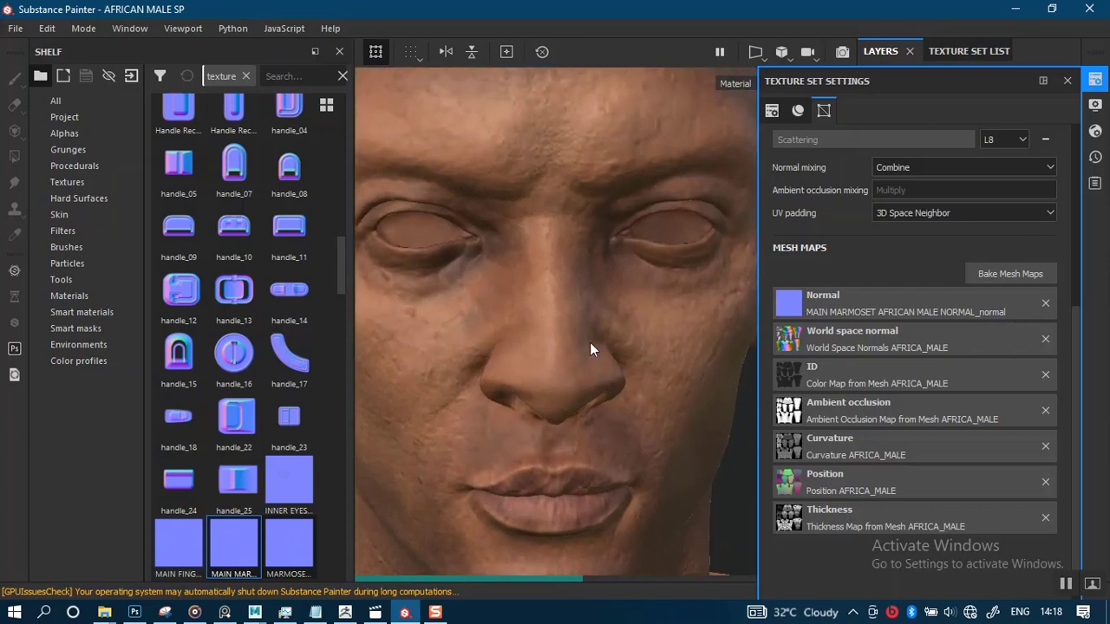
pyautogui.keyDown('alt'); pyautogui.moveTo(589, 344); pyautogui.dragTo(571, 356); pyautogui.keyUp('alt')
pyautogui.keyDown('alt'); pyautogui.moveTo(600, 406); pyautogui.dragTo(597, 340); pyautogui.keyUp('alt')
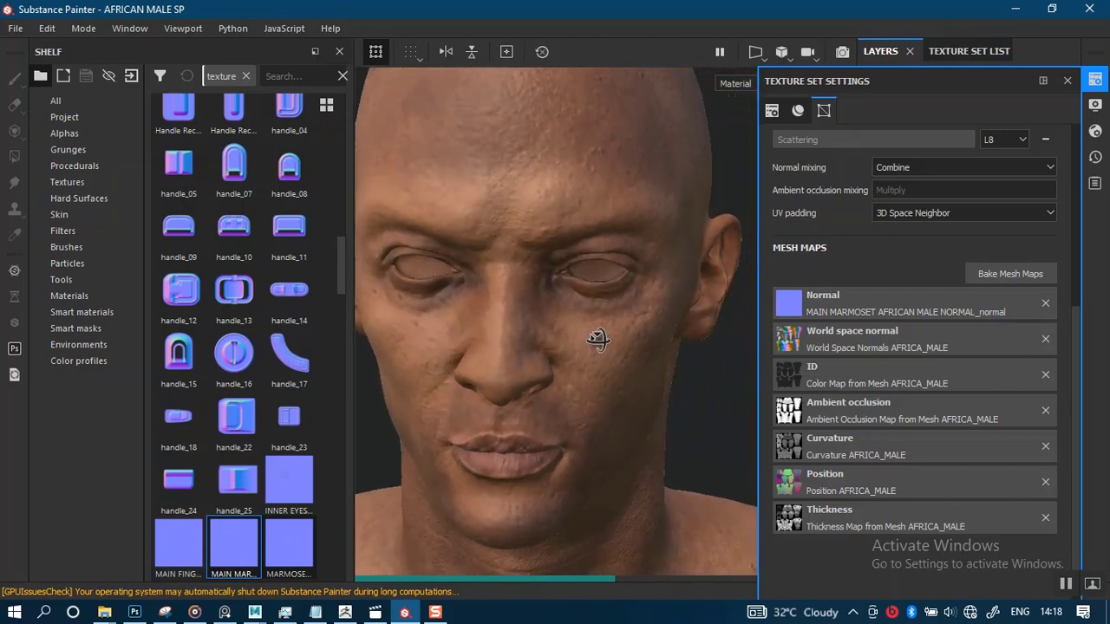
pyautogui.keyDown('alt'); pyautogui.moveTo(454, 337); pyautogui.dragTo(591, 326); pyautogui.keyUp('alt')
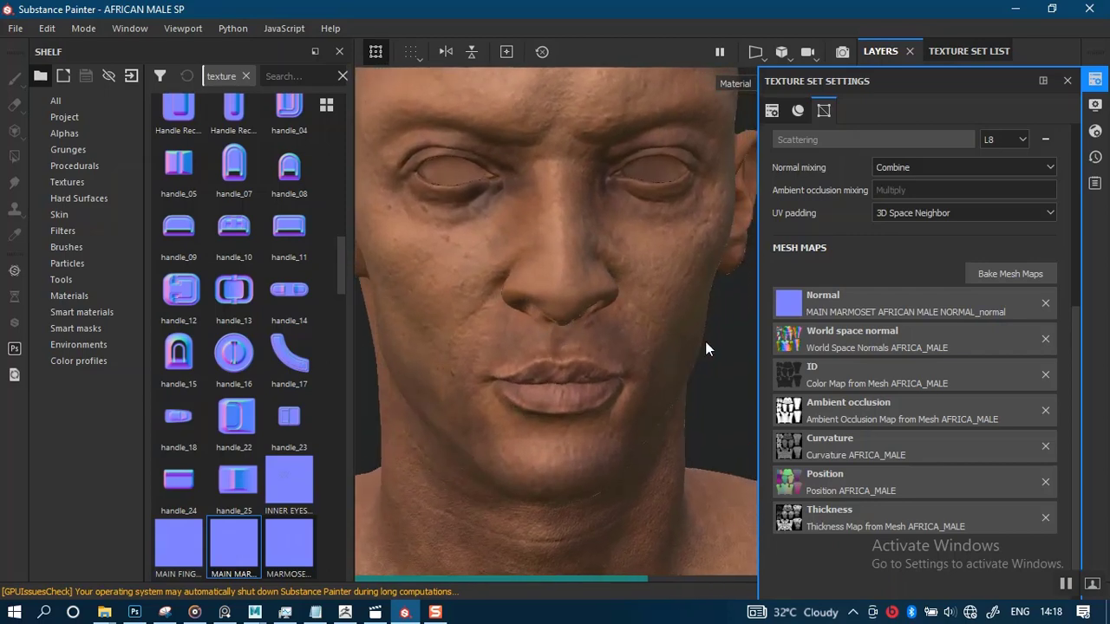
# Import HEAD ONLY NORMAL_normal.png from the ZMAPS folder as a texture into project 'AFRICAN MALE SP'
pyautogui.moveTo(104, 612)
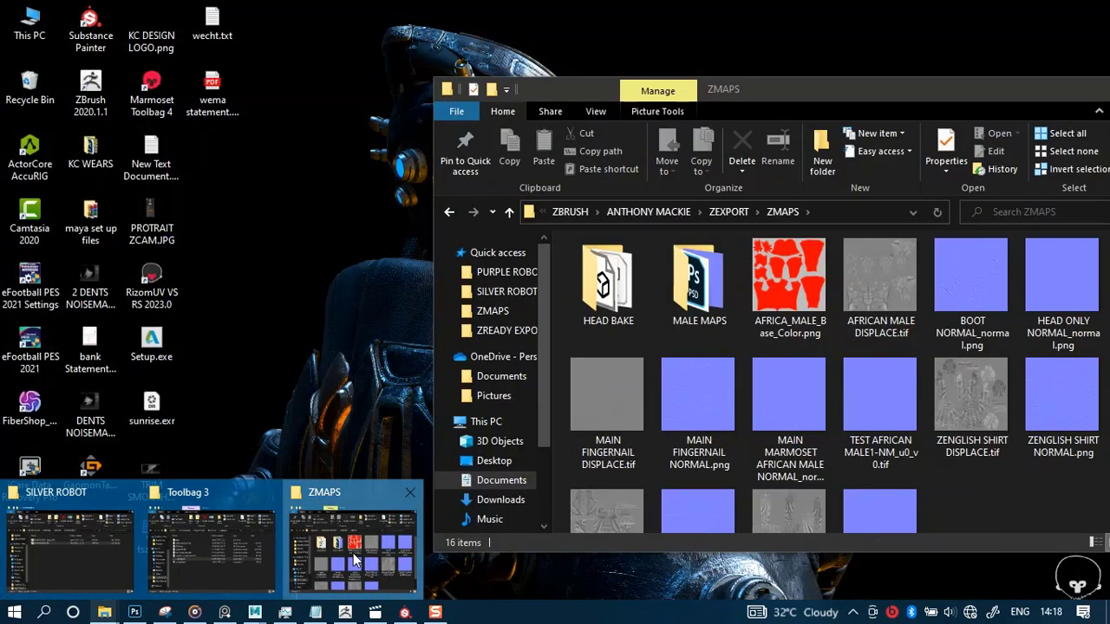
pyautogui.click(353, 553)
pyautogui.click(1066, 305)
pyautogui.moveTo(1069, 308)
pyautogui.mouseDown()
pyautogui.moveTo(1068, 285)
pyautogui.moveTo(870, 334)
pyautogui.moveTo(249, 379)
pyautogui.mouseUp()
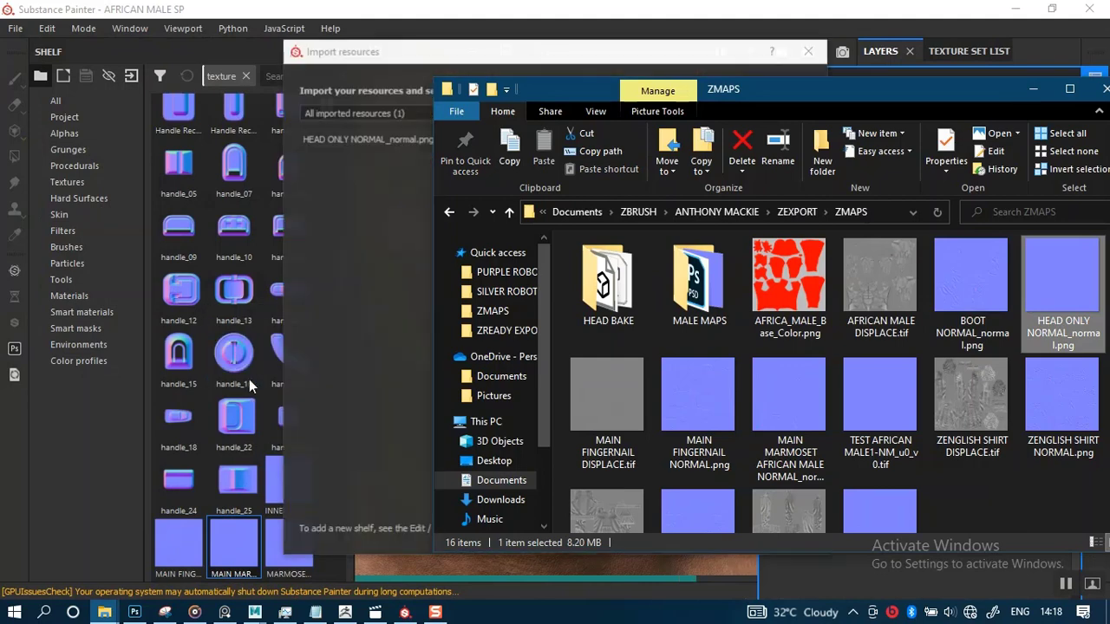
pyautogui.click(751, 148)
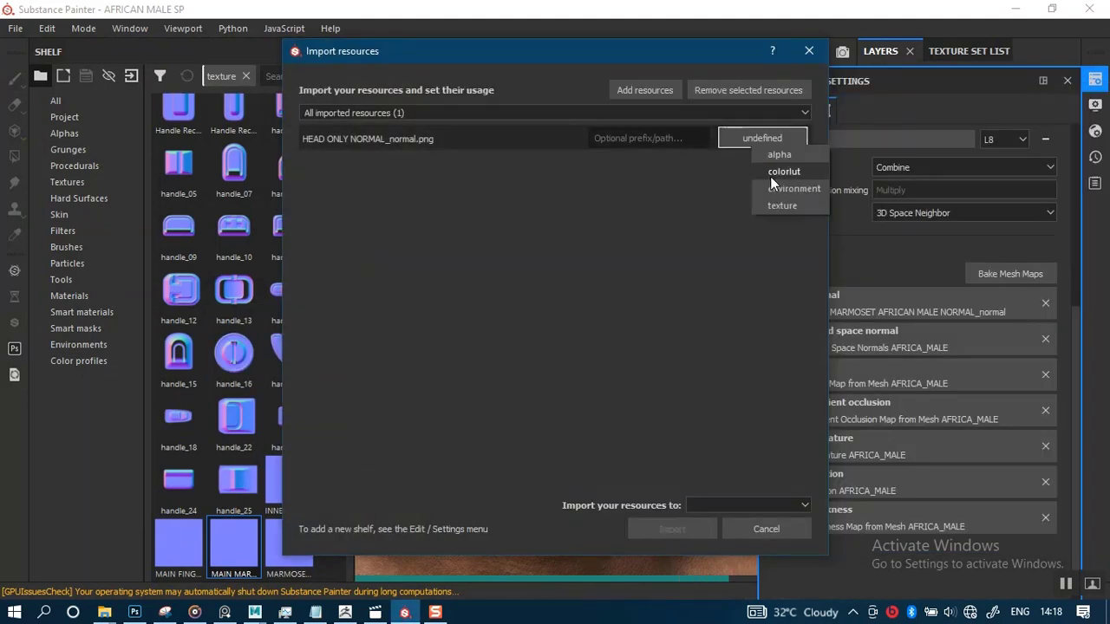
pyautogui.click(777, 203)
pyautogui.click(755, 504)
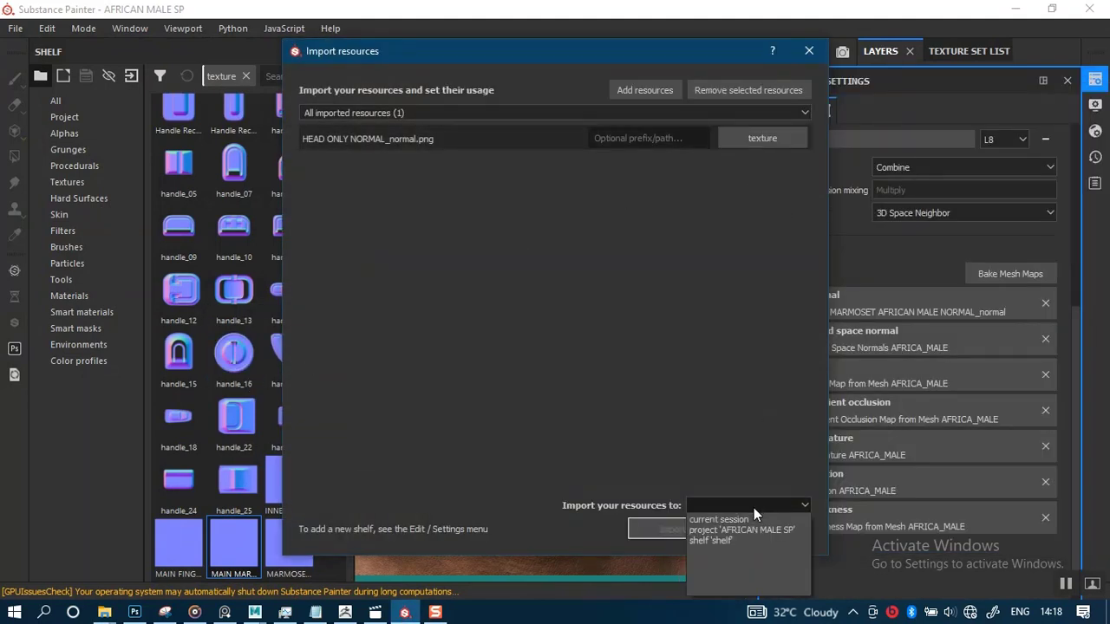
pyautogui.click(747, 531)
pyautogui.click(692, 531)
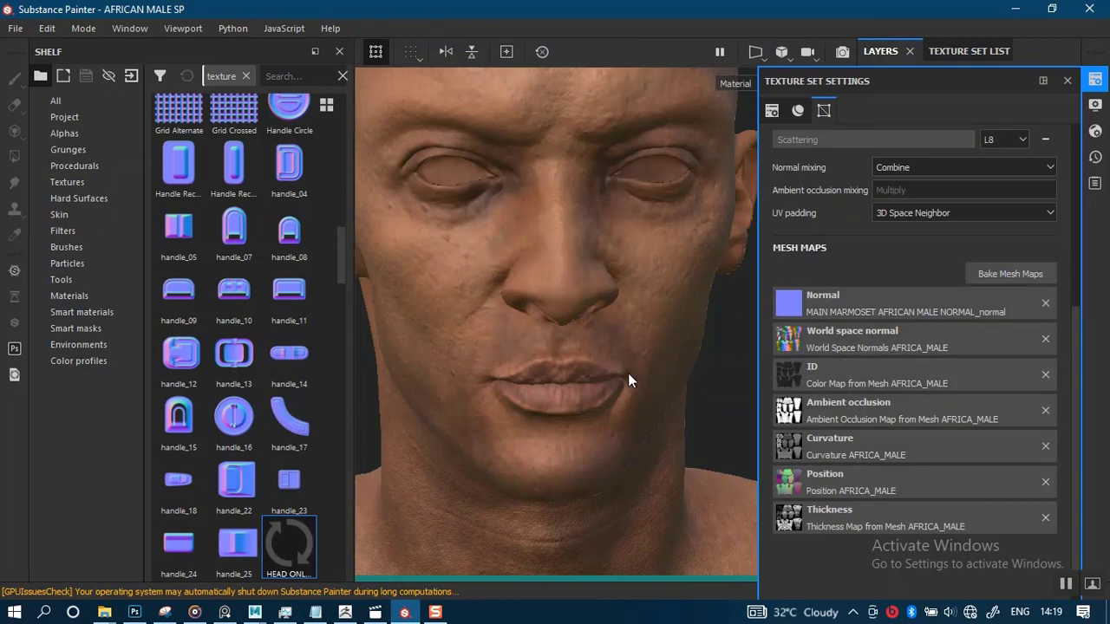
# Orbit and zoom around the face to inspect the eyes, nose and mouth detail
pyautogui.keyDown('alt'); pyautogui.moveTo(602, 361); pyautogui.dragTo(573, 364); pyautogui.keyUp('alt')
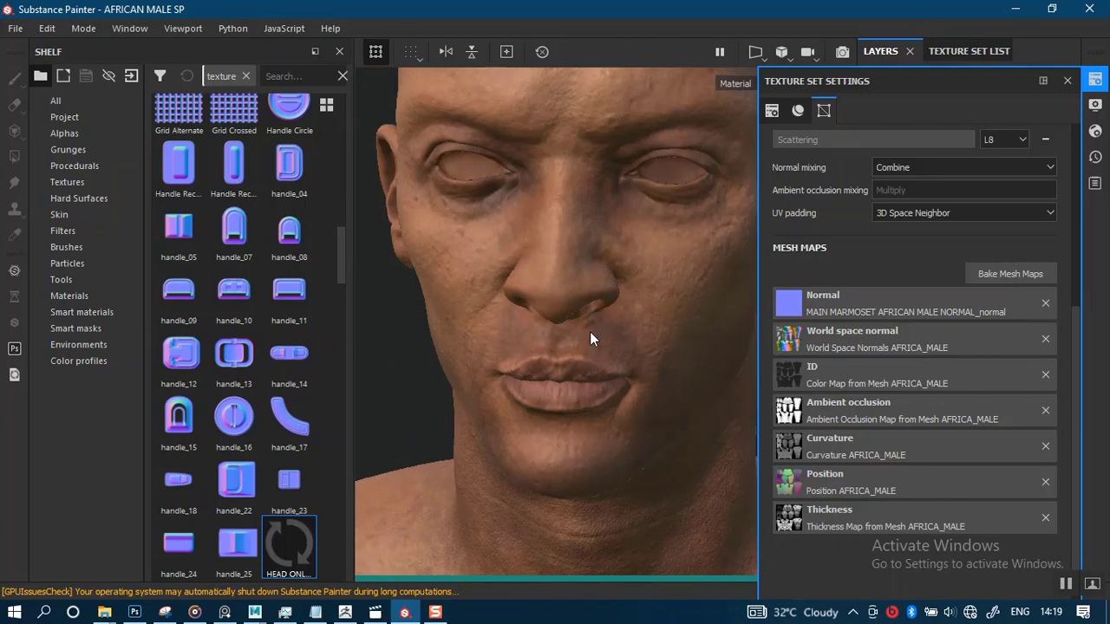
pyautogui.keyDown('alt'); pyautogui.moveTo(590, 332); pyautogui.dragTo(569, 401, button='middle'); pyautogui.keyUp('alt')
pyautogui.keyDown('alt'); pyautogui.moveTo(569, 402); pyautogui.dragTo(570, 335, button='right'); pyautogui.keyUp('alt')
pyautogui.keyDown('alt'); pyautogui.moveTo(570, 324); pyautogui.dragTo(570, 334, button='middle'); pyautogui.keyUp('alt')
pyautogui.keyDown('alt'); pyautogui.moveTo(570, 334); pyautogui.dragTo(578, 230, button='right'); pyautogui.keyUp('alt')
pyautogui.keyDown('alt'); pyautogui.moveTo(578, 231); pyautogui.dragTo(589, 280); pyautogui.keyUp('alt')
pyautogui.keyDown('alt'); pyautogui.moveTo(597, 201); pyautogui.dragTo(593, 236, button='middle'); pyautogui.keyUp('alt')
pyautogui.keyDown('alt'); pyautogui.moveTo(572, 252); pyautogui.dragTo(560, 320, button='right'); pyautogui.keyUp('alt')
pyautogui.keyDown('alt'); pyautogui.moveTo(560, 320); pyautogui.dragTo(568, 243); pyautogui.keyUp('alt')
pyautogui.keyDown('alt'); pyautogui.moveTo(565, 300); pyautogui.dragTo(642, 173, button='middle'); pyautogui.keyUp('alt')
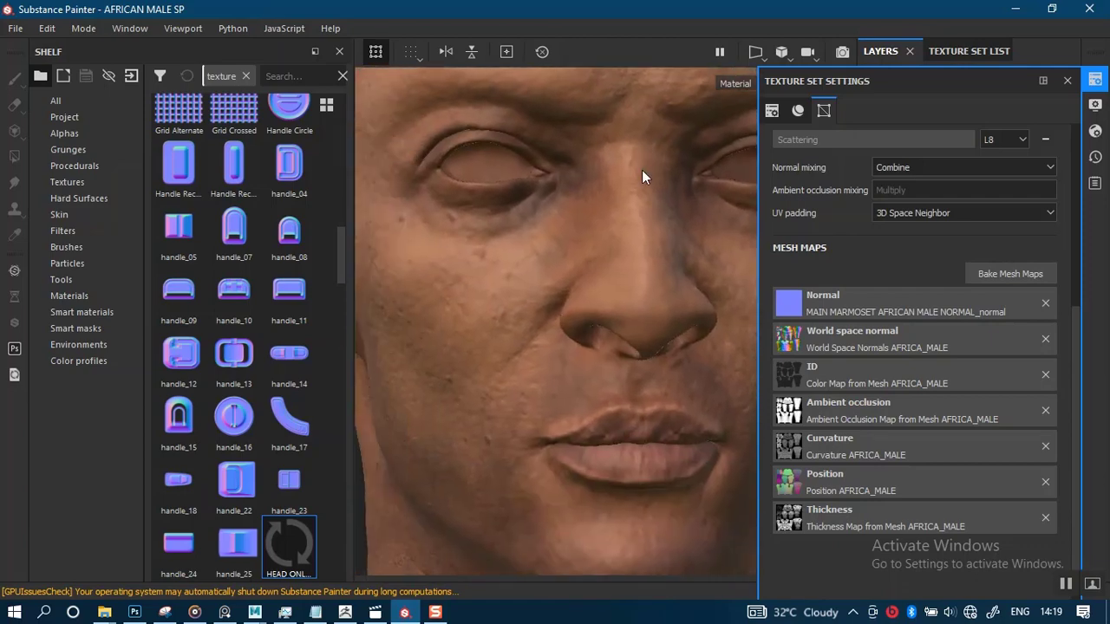
# Open Bake Mesh Maps and select only the AFRICA_MALE texture set for baking
pyautogui.keyDown('alt'); pyautogui.moveTo(607, 357); pyautogui.dragTo(585, 282, button='right'); pyautogui.keyUp('alt')
pyautogui.keyDown('alt'); pyautogui.moveTo(609, 399); pyautogui.dragTo(523, 235, button='middle'); pyautogui.keyUp('alt')
pyautogui.keyDown('alt'); pyautogui.moveTo(599, 373); pyautogui.dragTo(541, 214, button='right'); pyautogui.keyUp('alt')
pyautogui.keyDown('alt'); pyautogui.moveTo(541, 213); pyautogui.dragTo(510, 207); pyautogui.keyUp('alt')
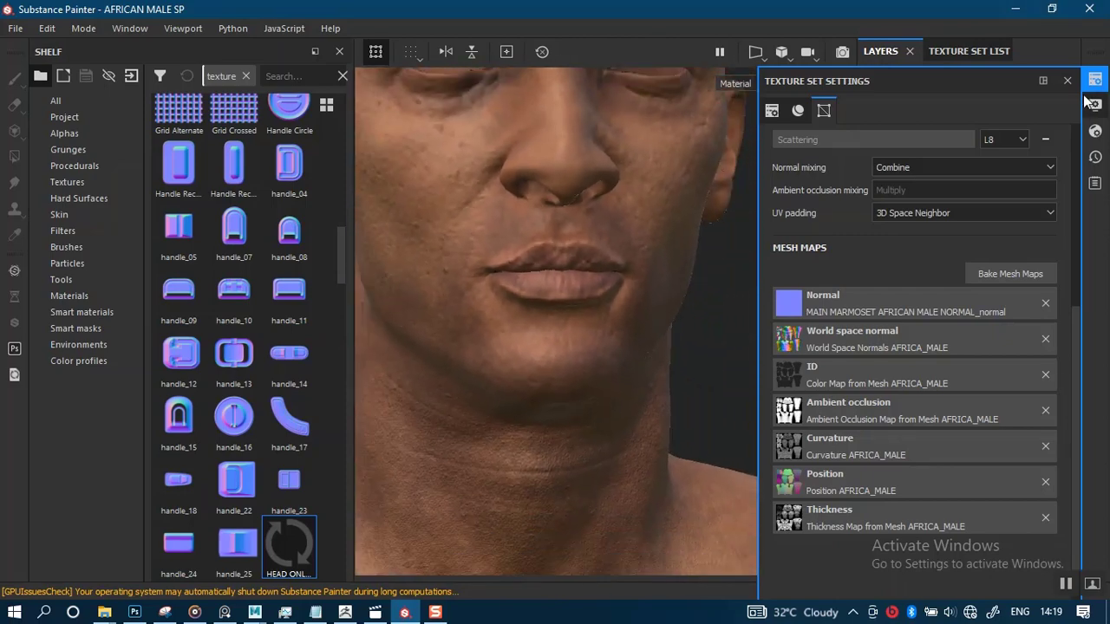
pyautogui.click(1004, 276)
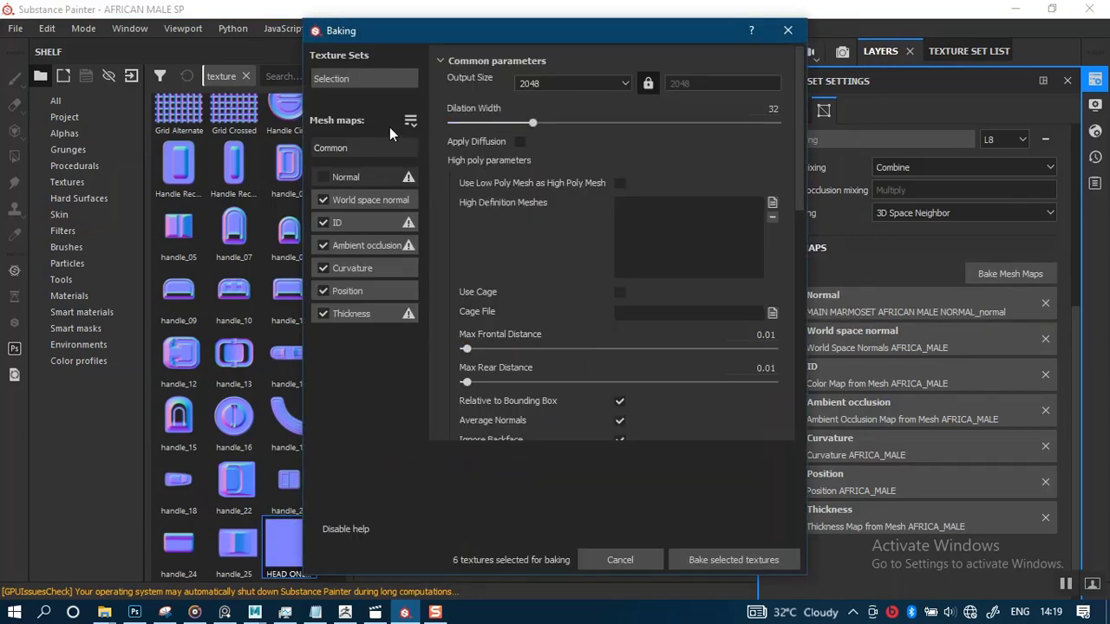
pyautogui.click(372, 83)
pyautogui.click(444, 103)
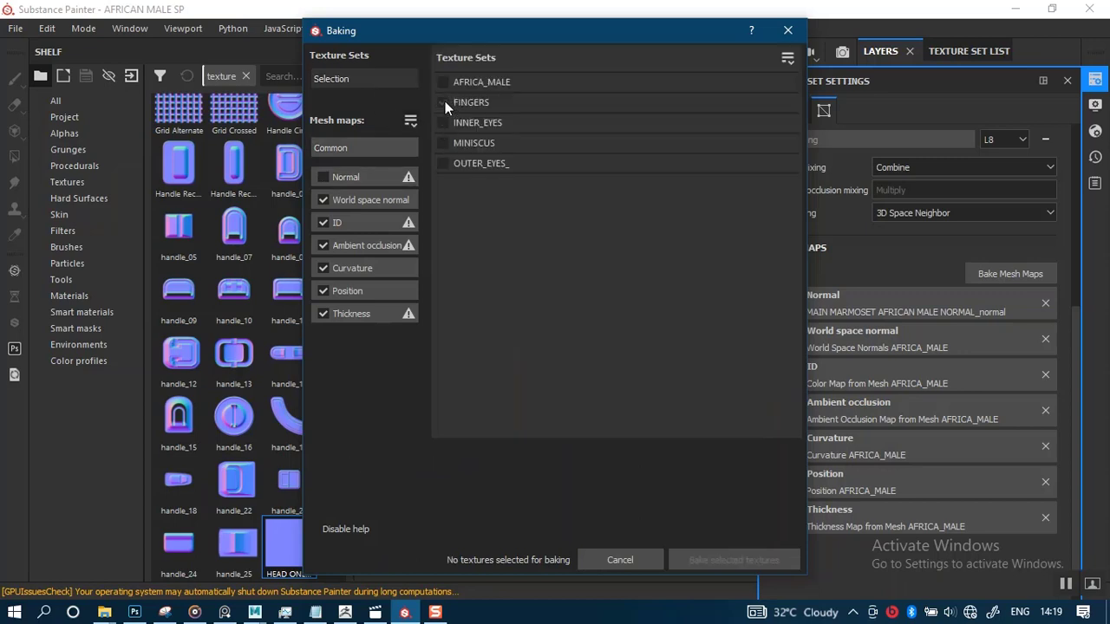
pyautogui.click(444, 81)
pyautogui.click(444, 81)
pyautogui.click(444, 81)
pyautogui.click(486, 77)
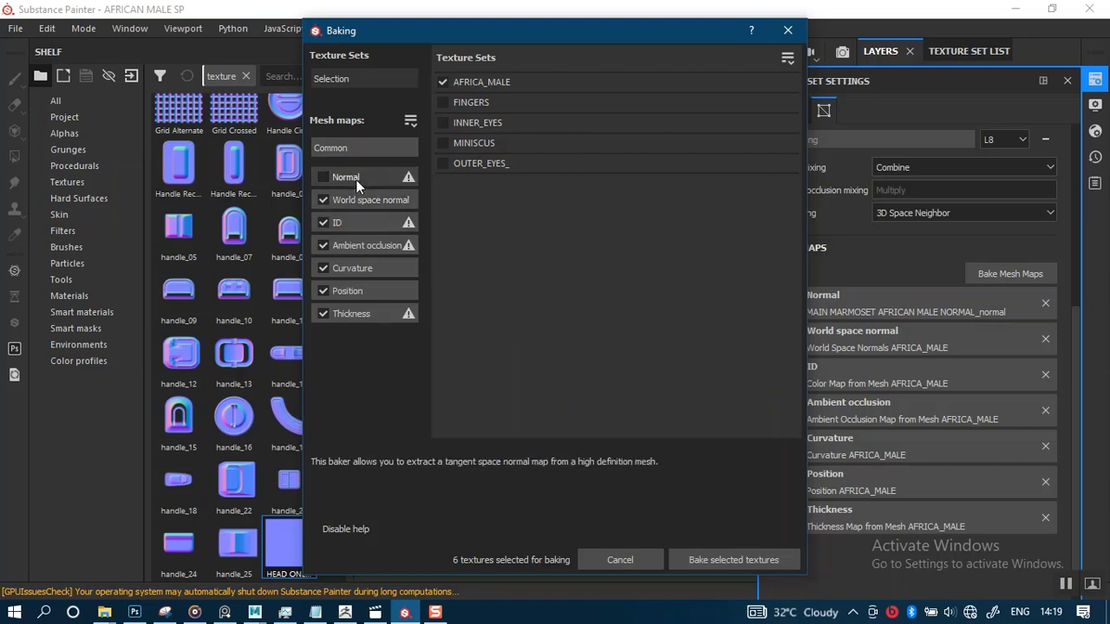
# Set the Curvature baker method to Generate from Normal Map (Deprecated)
pyautogui.click(364, 266)
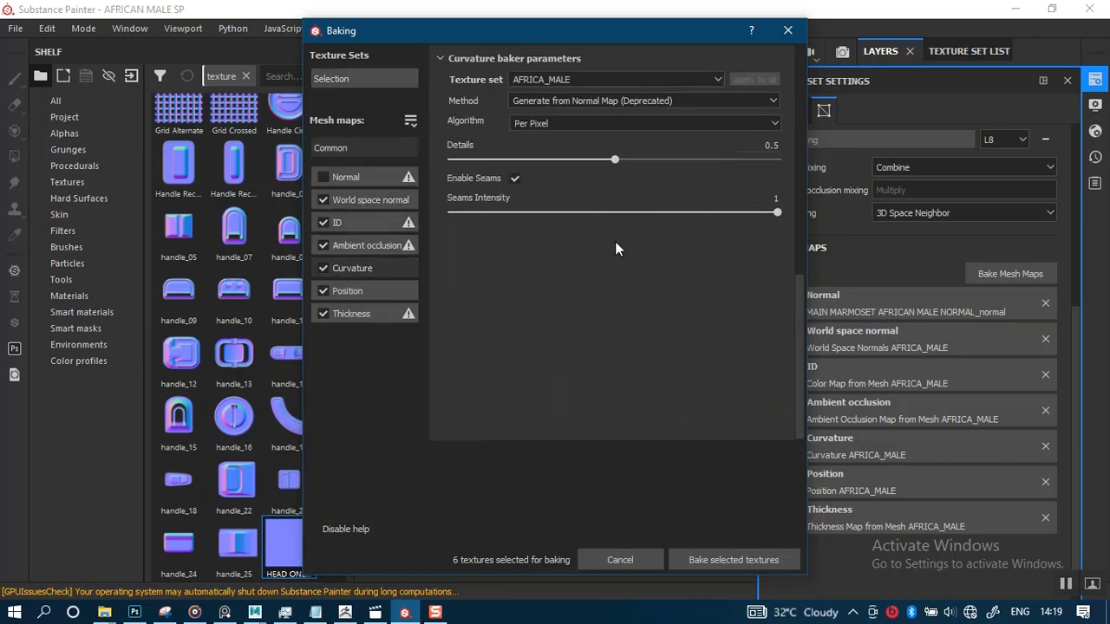
pyautogui.click(591, 101)
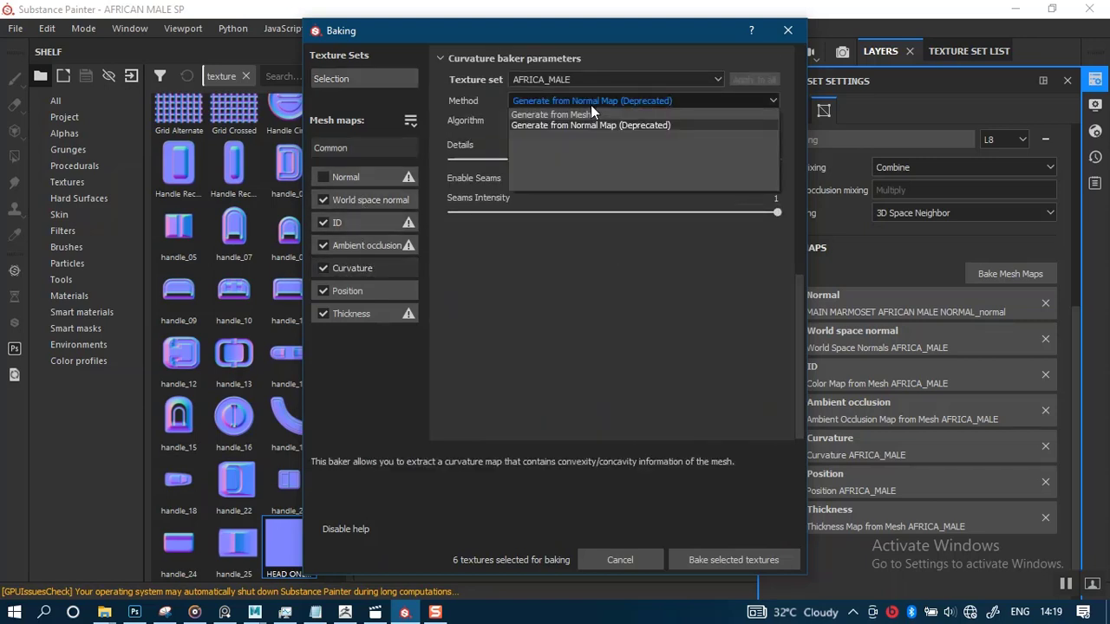
pyautogui.click(586, 124)
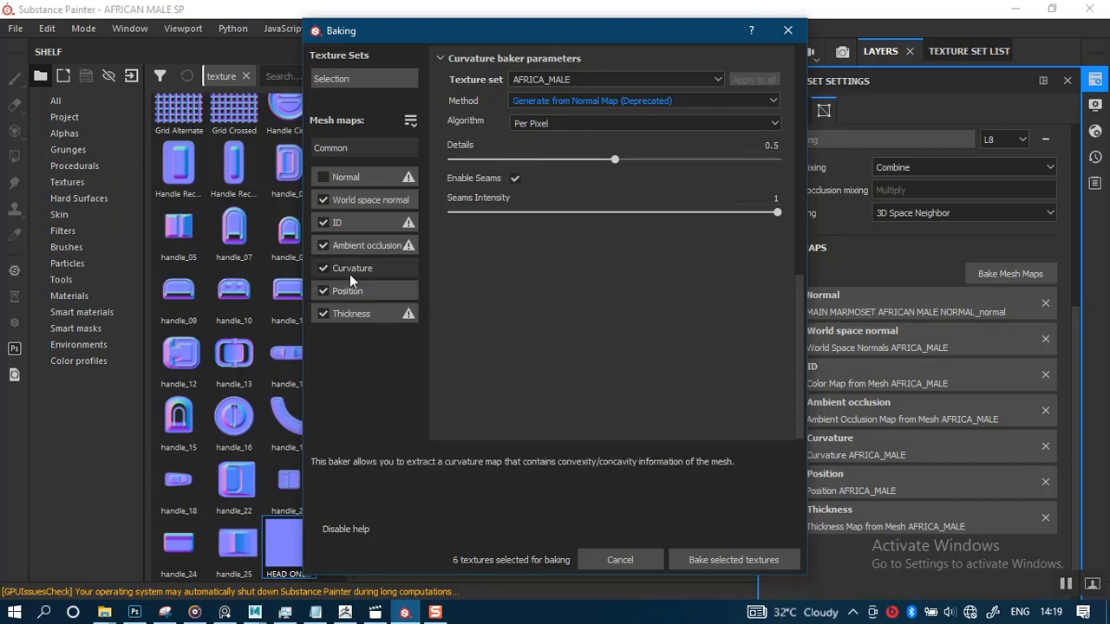
pyautogui.click(377, 144)
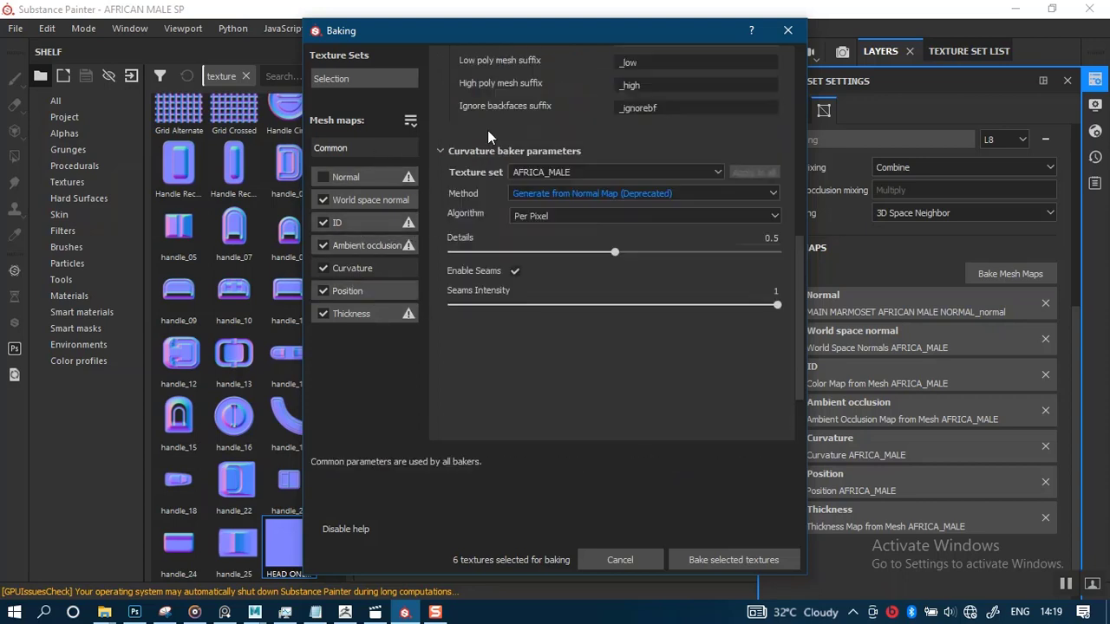
# Set the bake output size to 4096 and bake the selected mesh maps
pyautogui.click(557, 85)
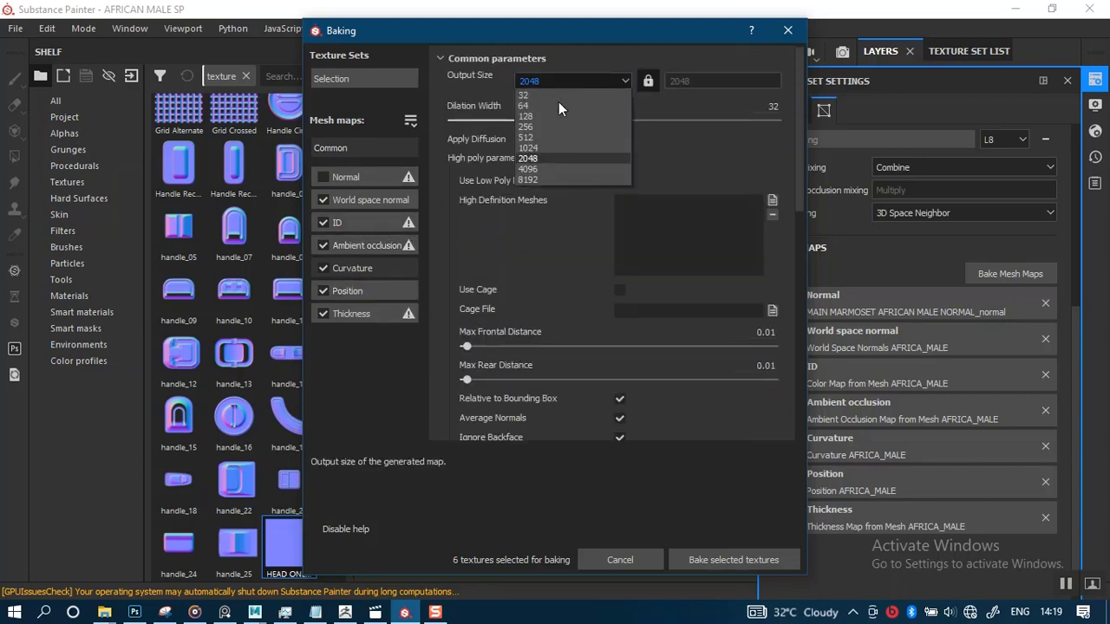
pyautogui.click(550, 168)
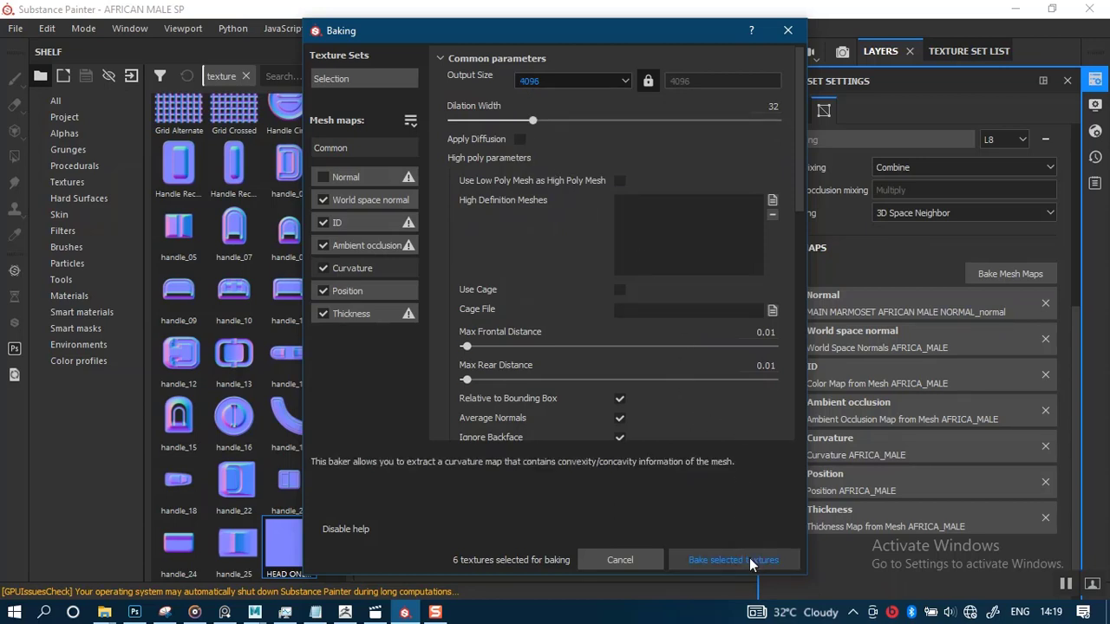
pyautogui.click(382, 84)
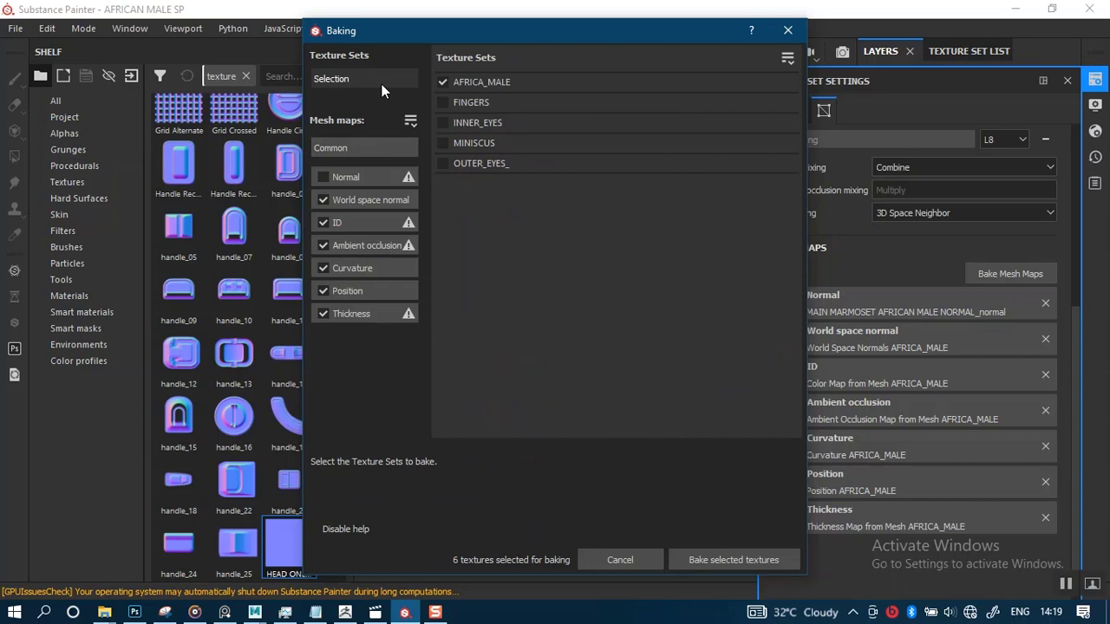
pyautogui.click(368, 148)
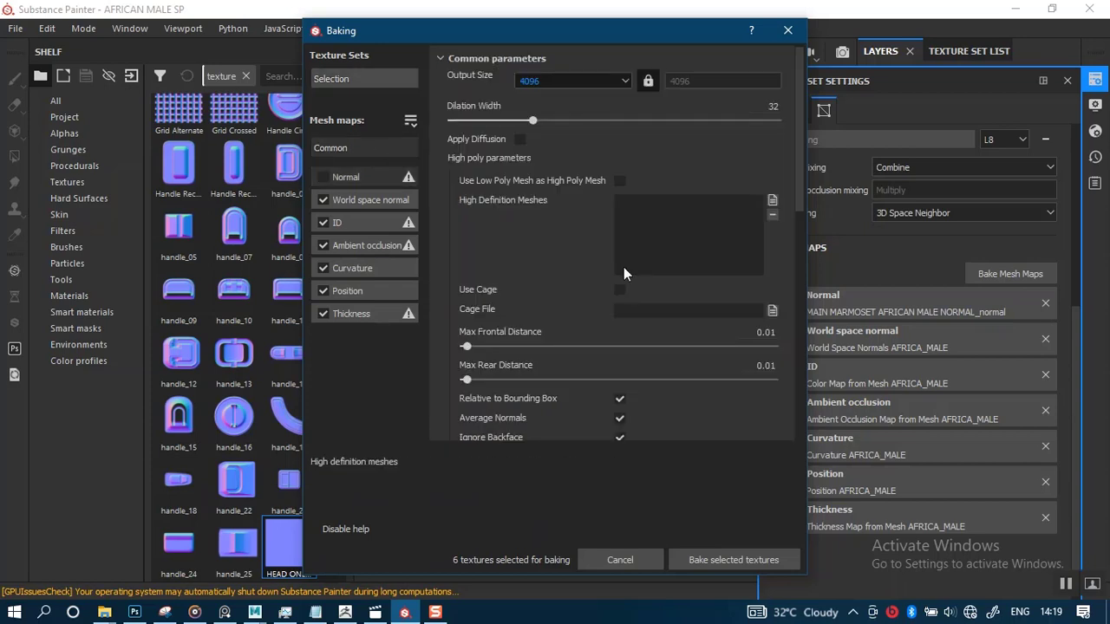
pyautogui.click(728, 560)
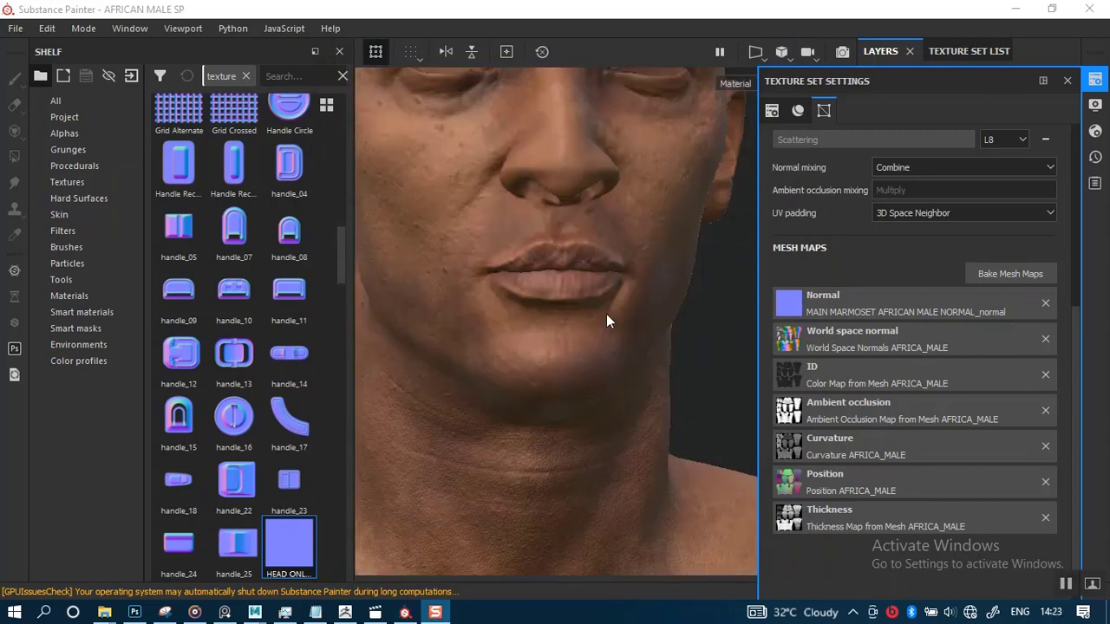
# Select the HEIGHT fill layer and limit its material channels to the normal channel only
pyautogui.keyDown('alt'); pyautogui.moveTo(611, 286); pyautogui.dragTo(702, 436, button='right'); pyautogui.keyUp('alt')
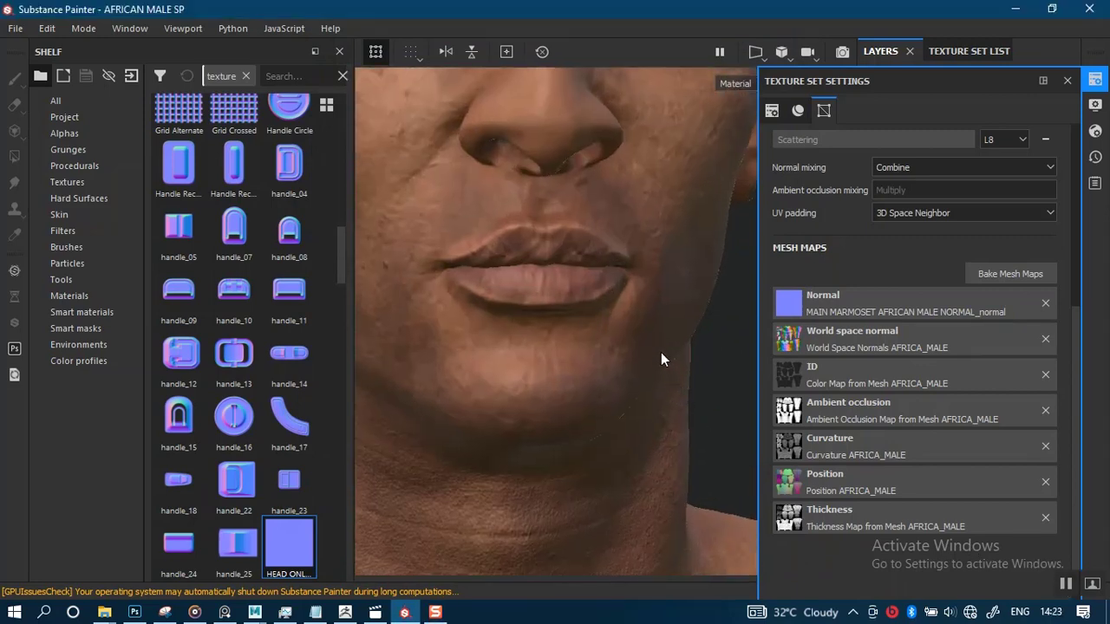
pyautogui.keyDown('alt'); pyautogui.moveTo(605, 312); pyautogui.dragTo(655, 377, button='right'); pyautogui.keyUp('alt')
pyautogui.keyDown('alt'); pyautogui.moveTo(654, 376); pyautogui.dragTo(611, 352); pyautogui.keyUp('alt')
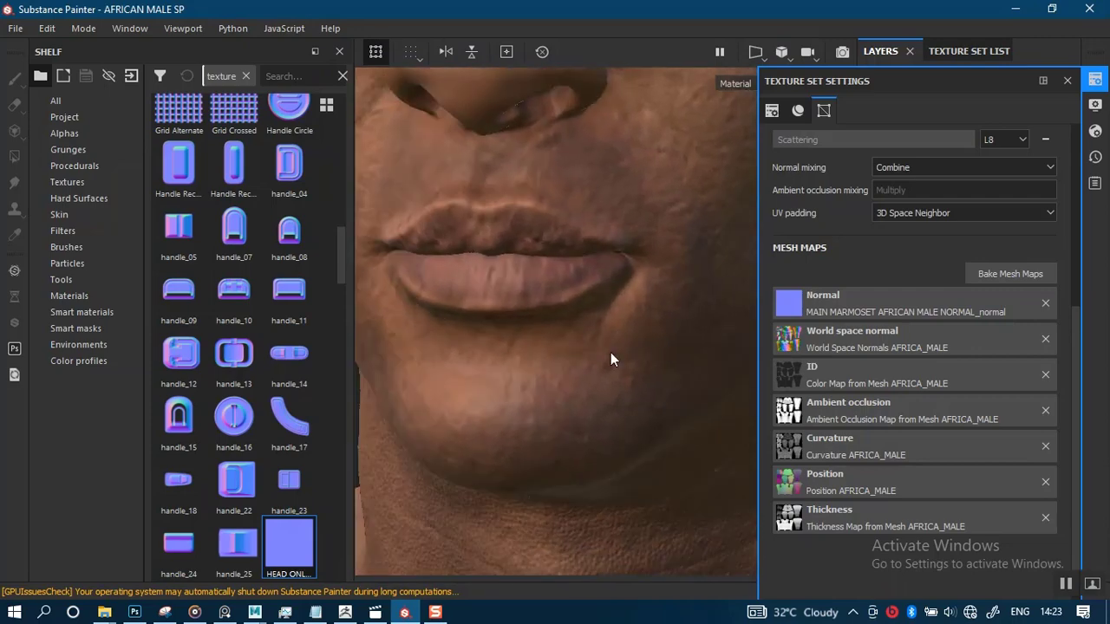
pyautogui.keyDown('alt'); pyautogui.moveTo(610, 352); pyautogui.dragTo(621, 255, button='right'); pyautogui.keyUp('alt')
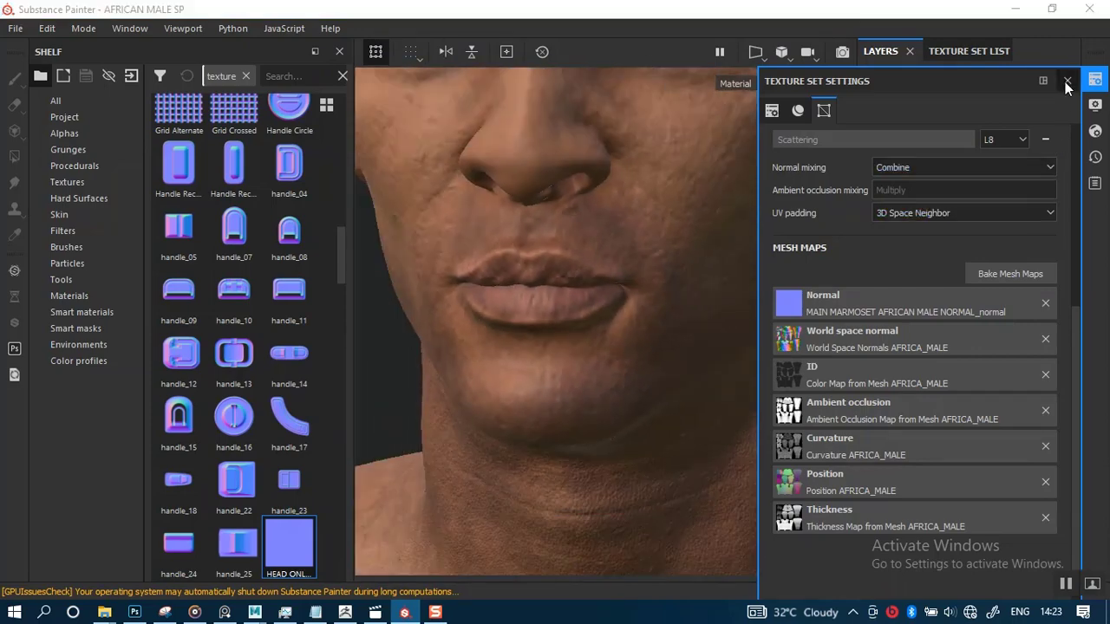
pyautogui.click(1068, 81)
pyautogui.keyDown('alt'); pyautogui.moveTo(639, 226); pyautogui.dragTo(708, 278, button='middle'); pyautogui.keyUp('alt')
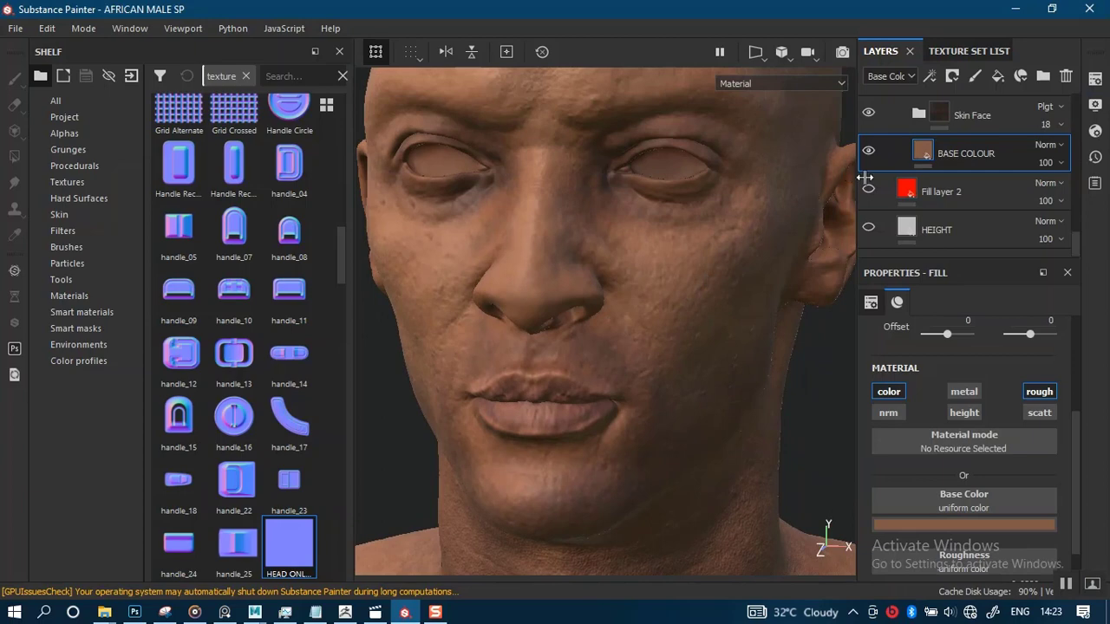
pyautogui.click(945, 229)
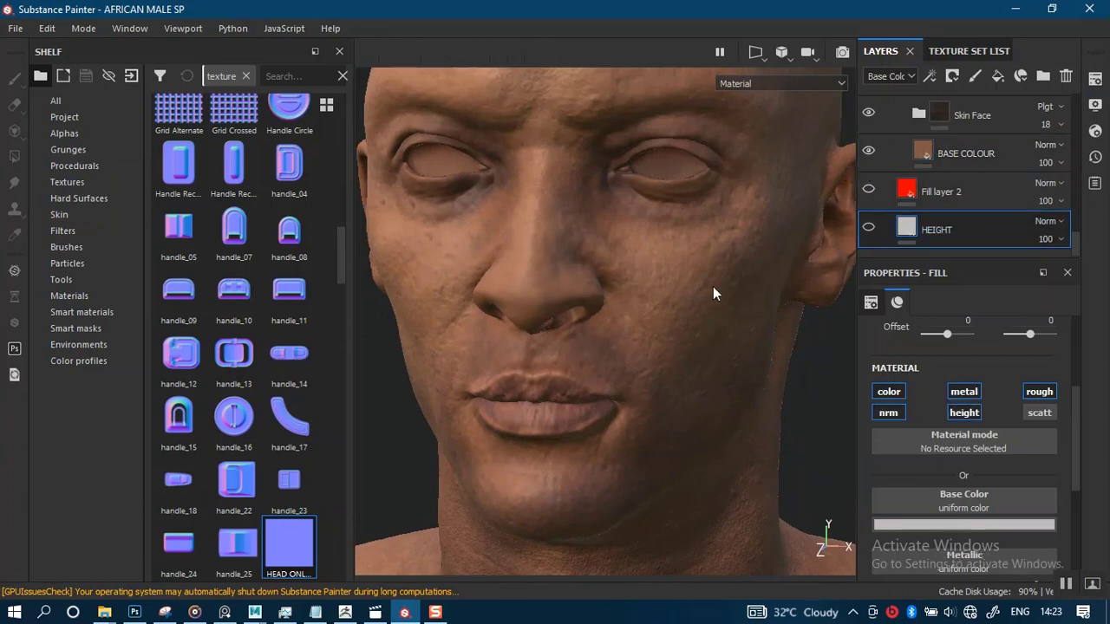
pyautogui.keyDown('alt'); pyautogui.moveTo(714, 288); pyautogui.dragTo(721, 286); pyautogui.keyUp('alt')
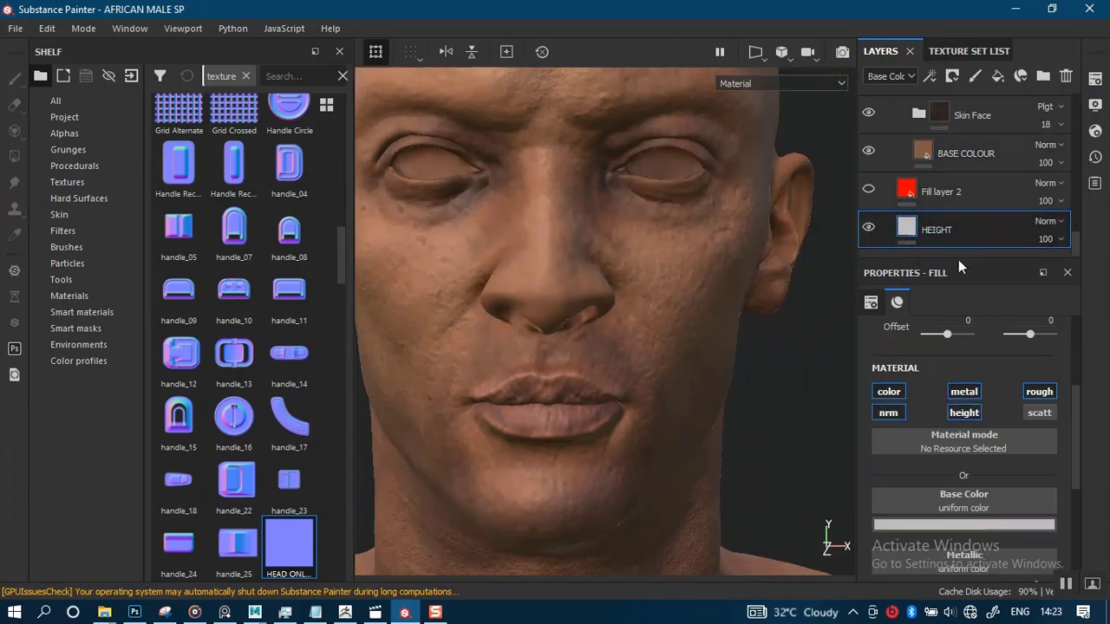
pyautogui.click(896, 391)
pyautogui.click(964, 392)
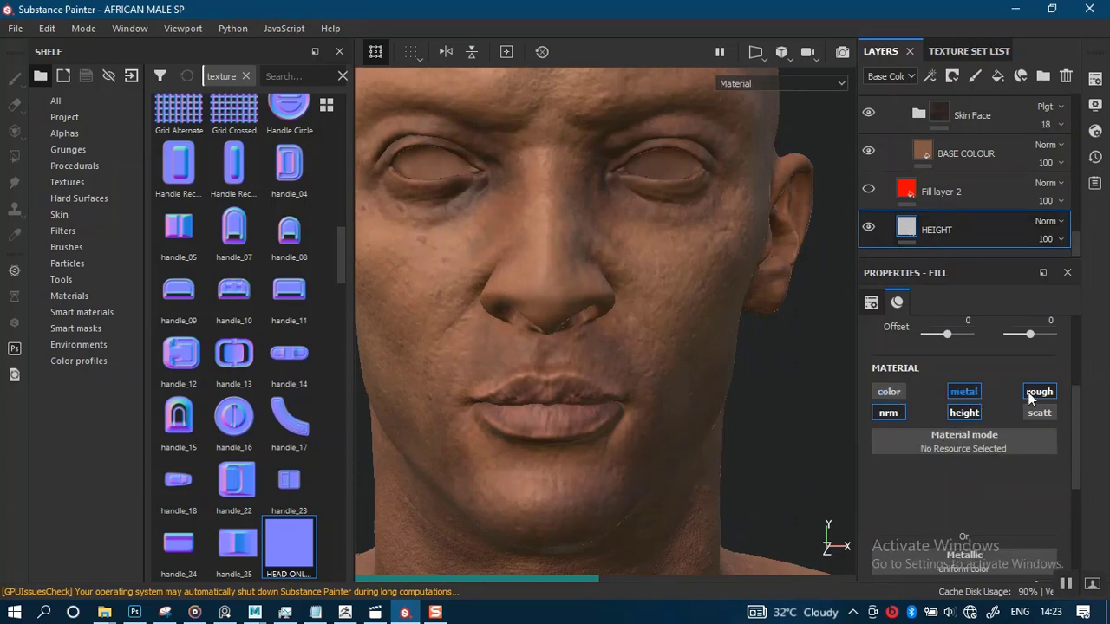
pyautogui.click(1038, 392)
pyautogui.click(1037, 392)
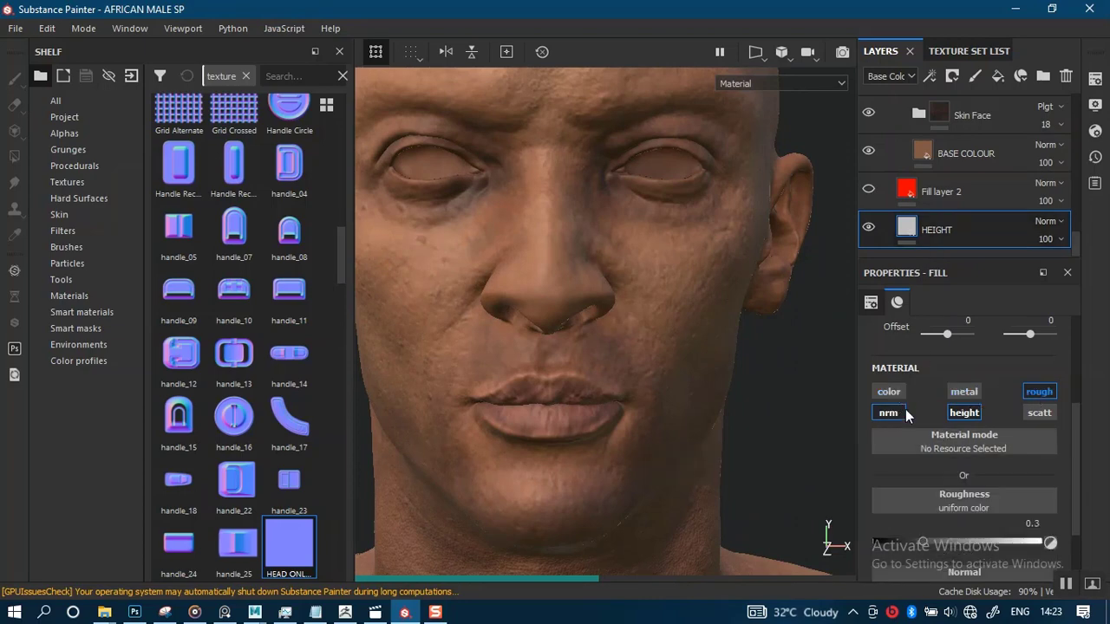
pyautogui.click(964, 413)
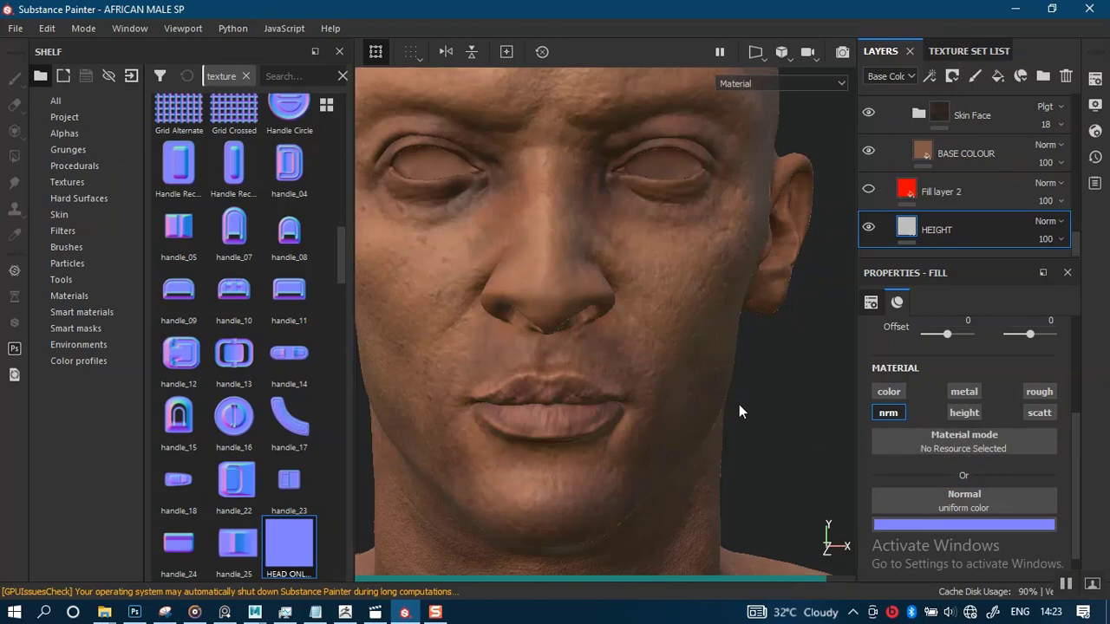
# Assign the HEAD ONLY NORMAL_normal texture to the HEIGHT fill layer's Normal slot
pyautogui.keyDown('alt'); pyautogui.moveTo(710, 422); pyautogui.dragTo(654, 431, button='right'); pyautogui.keyUp('alt')
pyautogui.keyDown('alt'); pyautogui.moveTo(655, 431); pyautogui.dragTo(681, 250, button='middle'); pyautogui.keyUp('alt')
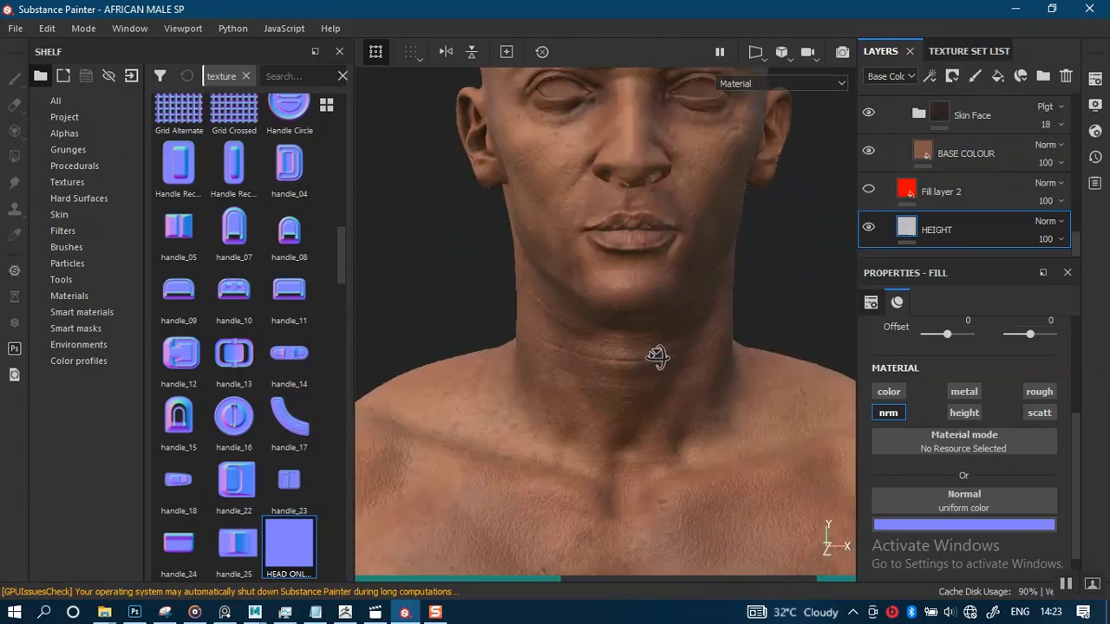
pyautogui.moveTo(658, 356)
pyautogui.keyDown('alt'); pyautogui.mouseDown()
pyautogui.moveTo(697, 355)
pyautogui.moveTo(673, 345)
pyautogui.mouseUp(); pyautogui.keyUp('alt')
pyautogui.keyDown('alt'); pyautogui.moveTo(677, 317); pyautogui.dragTo(652, 471, button='middle'); pyautogui.keyUp('alt')
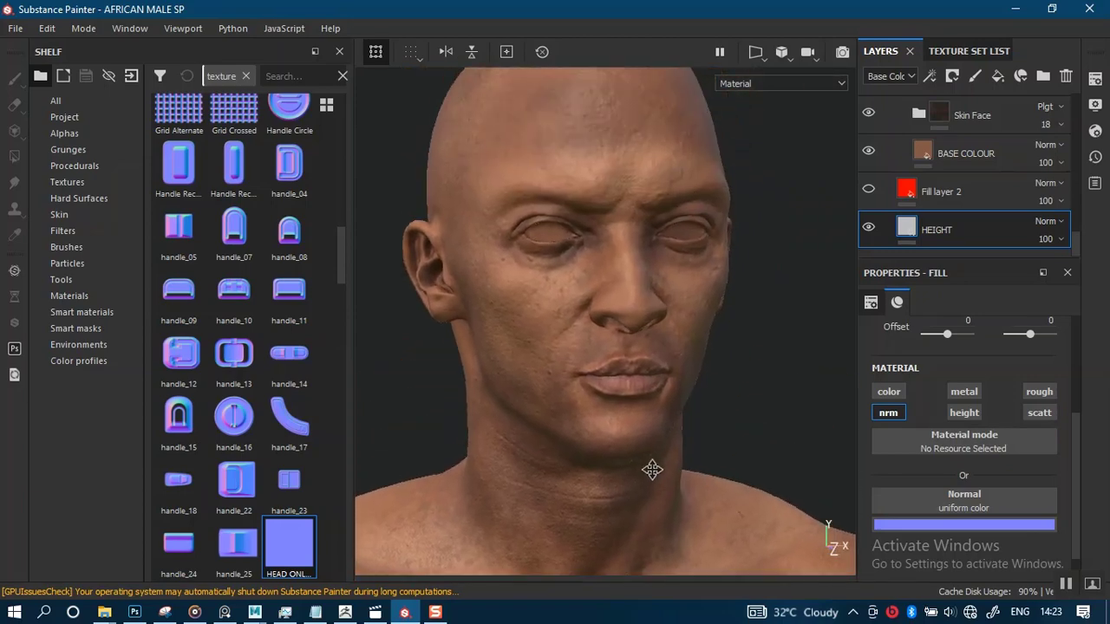
pyautogui.keyDown('alt'); pyautogui.moveTo(680, 467); pyautogui.dragTo(726, 465, button='right'); pyautogui.keyUp('alt')
pyautogui.keyDown('alt'); pyautogui.moveTo(734, 434); pyautogui.dragTo(696, 416); pyautogui.keyUp('alt')
pyautogui.keyDown('alt'); pyautogui.moveTo(707, 434); pyautogui.dragTo(748, 470, button='right'); pyautogui.keyUp('alt')
pyautogui.keyDown('alt'); pyautogui.moveTo(744, 451); pyautogui.dragTo(707, 415, button='middle'); pyautogui.keyUp('alt')
pyautogui.moveTo(284, 541); pyautogui.dragTo(907, 499)
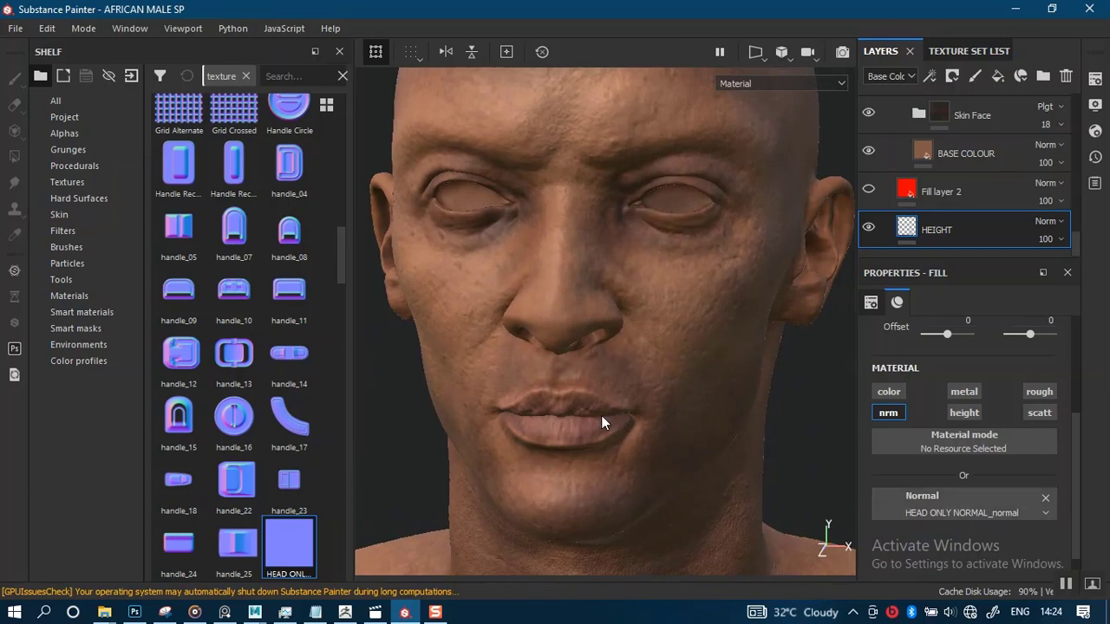
# Toggle the HEIGHT layer's visibility off and on to compare the face detail
pyautogui.keyDown('alt'); pyautogui.moveTo(578, 399); pyautogui.dragTo(615, 401); pyautogui.keyUp('alt')
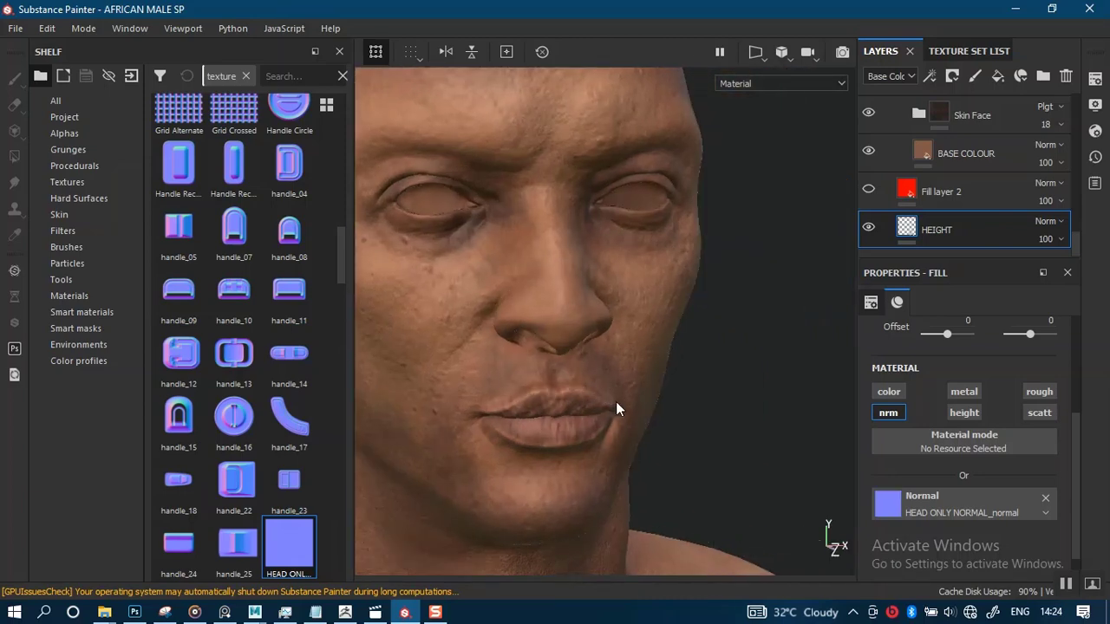
pyautogui.keyDown('alt'); pyautogui.moveTo(601, 398); pyautogui.dragTo(587, 469); pyautogui.keyUp('alt')
pyautogui.keyDown('alt'); pyautogui.moveTo(588, 412); pyautogui.dragTo(603, 386); pyautogui.keyUp('alt')
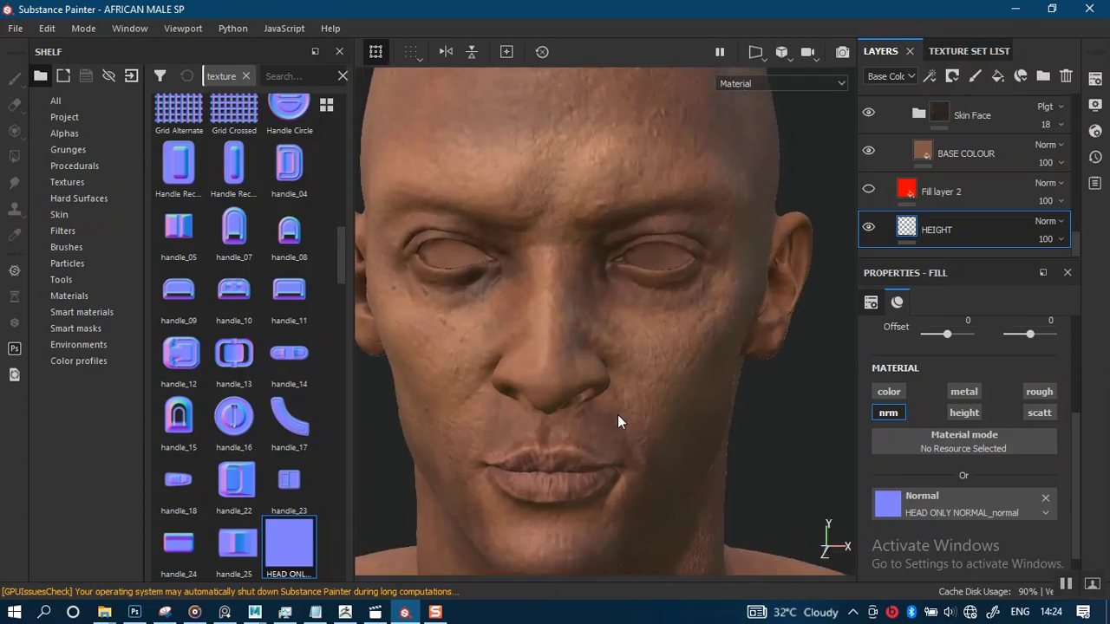
pyautogui.keyDown('alt'); pyautogui.moveTo(617, 415); pyautogui.dragTo(696, 461, button='right'); pyautogui.keyUp('alt')
pyautogui.keyDown('alt'); pyautogui.moveTo(697, 460); pyautogui.dragTo(746, 425, button='middle'); pyautogui.keyUp('alt')
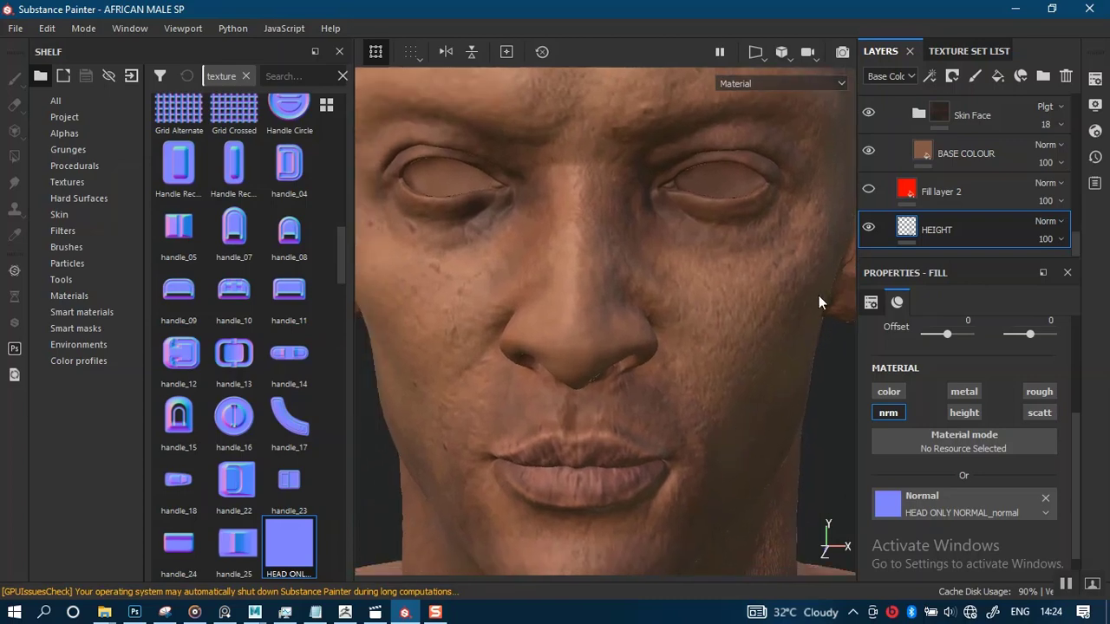
pyautogui.click(868, 230)
pyautogui.click(868, 229)
# Orbit and zoom around the face to examine the nose and lip normal detail
pyautogui.scroll(-3, 682, 346)
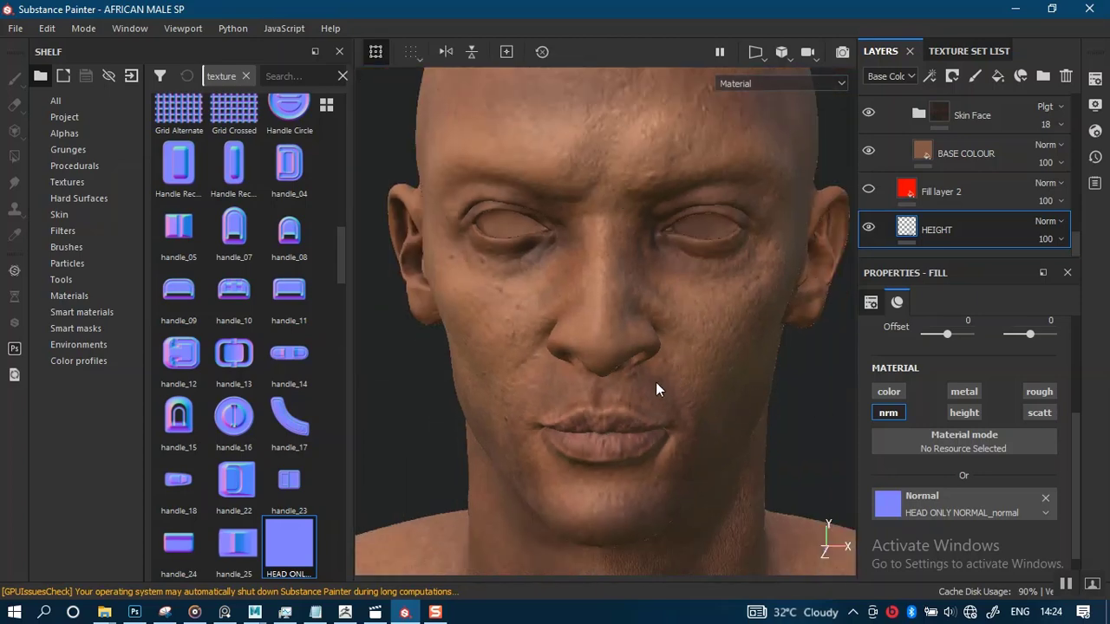
pyautogui.scroll(5, 656, 390)
pyautogui.keyDown('alt'); pyautogui.moveTo(677, 414); pyautogui.dragTo(655, 361); pyautogui.keyUp('alt')
pyautogui.keyDown('alt'); pyautogui.moveTo(572, 332); pyautogui.dragTo(602, 332); pyautogui.keyUp('alt')
pyautogui.keyDown('alt'); pyautogui.moveTo(602, 332); pyautogui.dragTo(517, 408, button='right'); pyautogui.keyUp('alt')
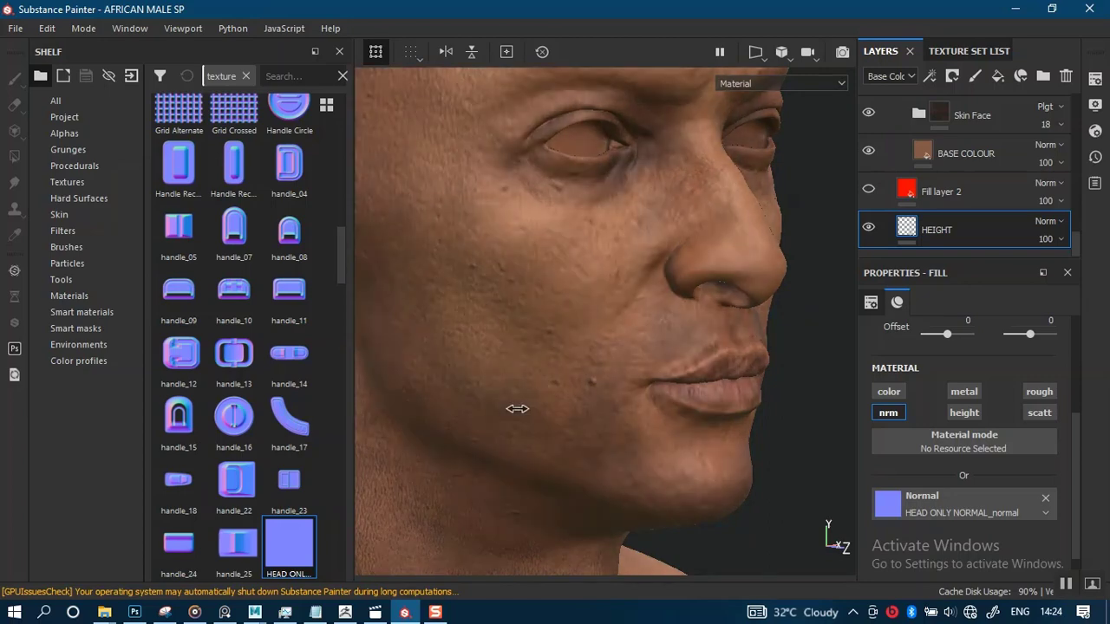
pyautogui.keyDown('alt'); pyautogui.moveTo(517, 408); pyautogui.dragTo(551, 392); pyautogui.keyUp('alt')
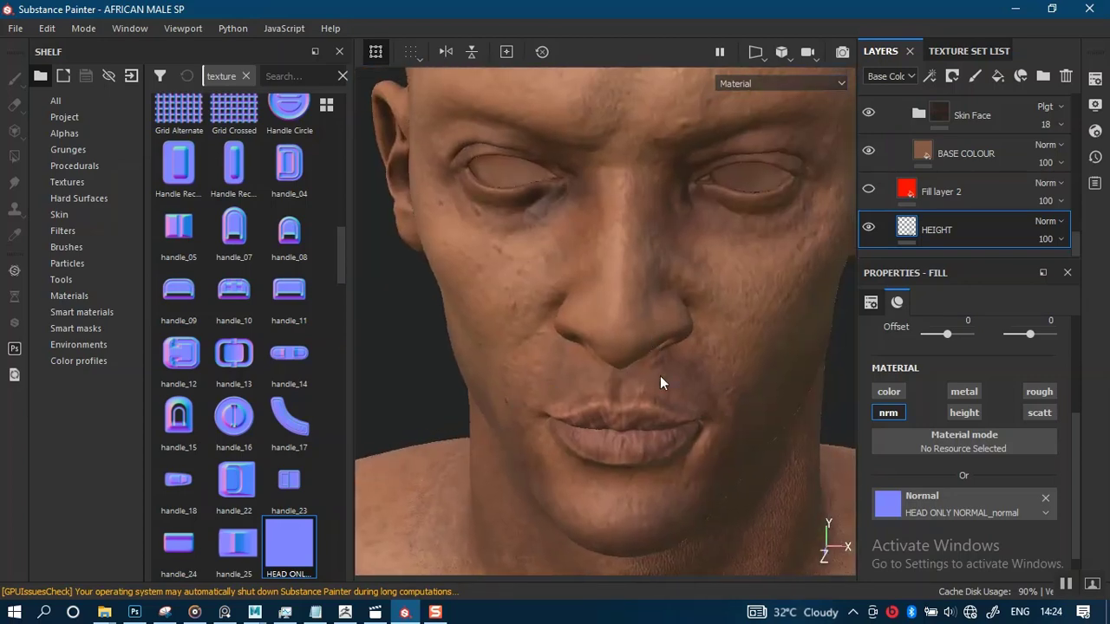
pyautogui.keyDown('alt'); pyautogui.moveTo(661, 377); pyautogui.dragTo(721, 503, button='right'); pyautogui.keyUp('alt')
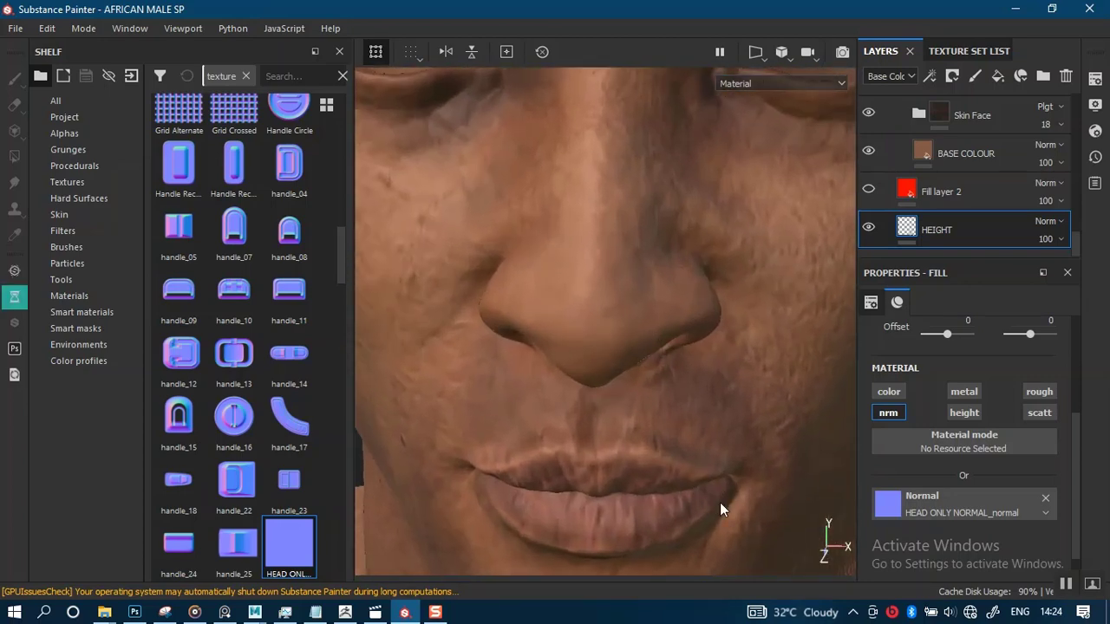
# Cycle the viewport through the individual channels, including Normal and Metallic
pyautogui.press('c')
pyautogui.press('c')
pyautogui.press('c')
pyautogui.press('c')
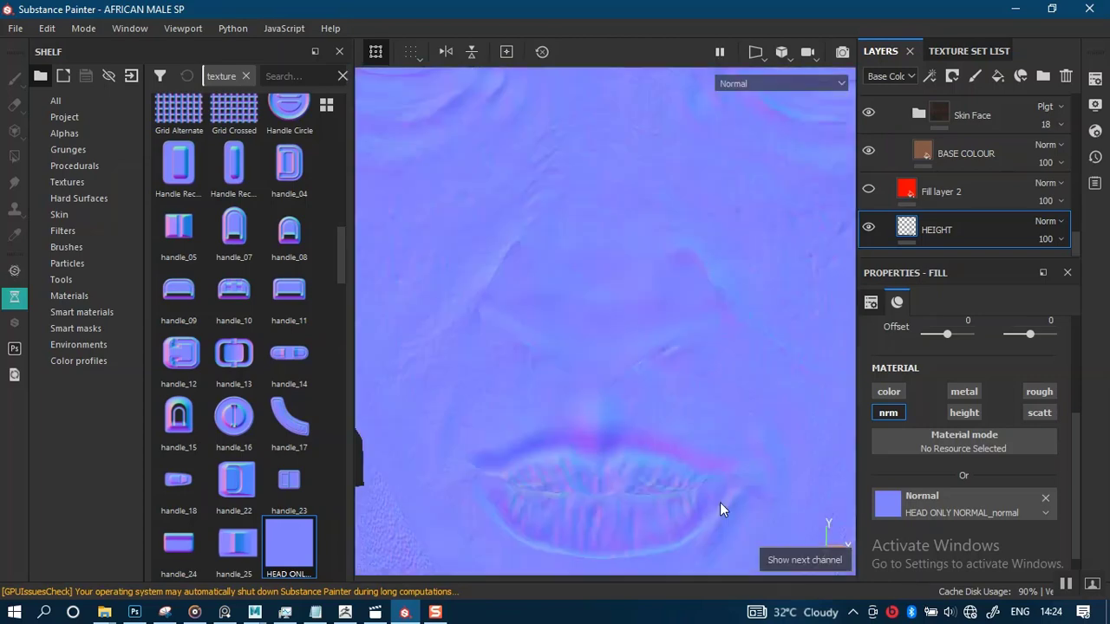
pyautogui.press('c')
pyautogui.press('c')
pyautogui.press('c')
pyautogui.press('c')
pyautogui.press('c')
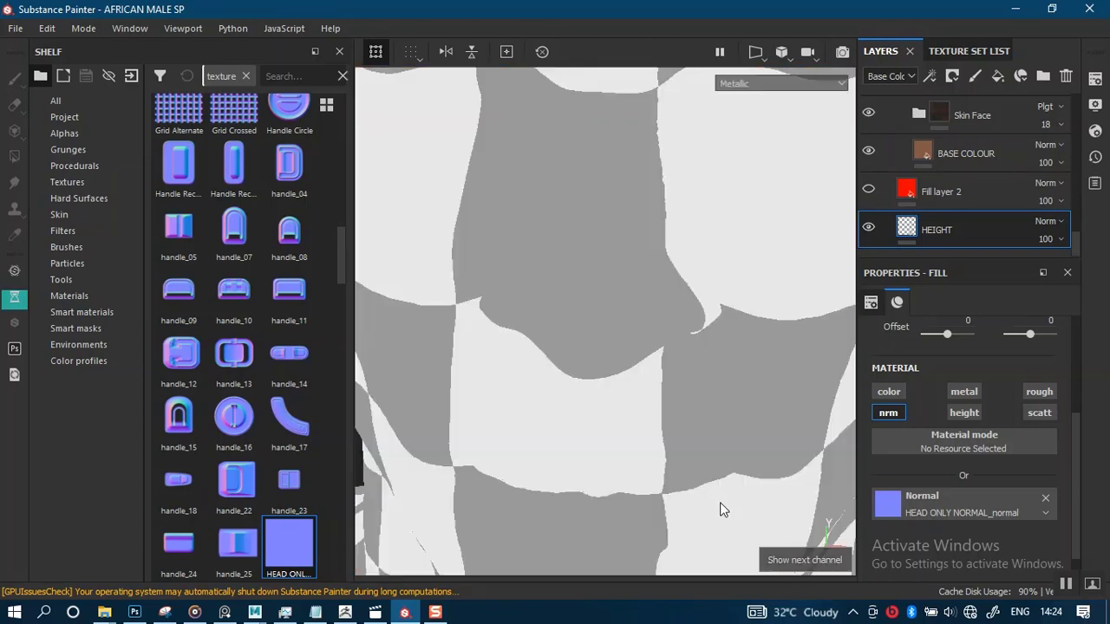
# Cycle the viewport to the Normal+Height+Mesh channel, then switch the display to the Curvature mesh map
pyautogui.press('c')
pyautogui.press('c')
pyautogui.press('c')
pyautogui.press('c')
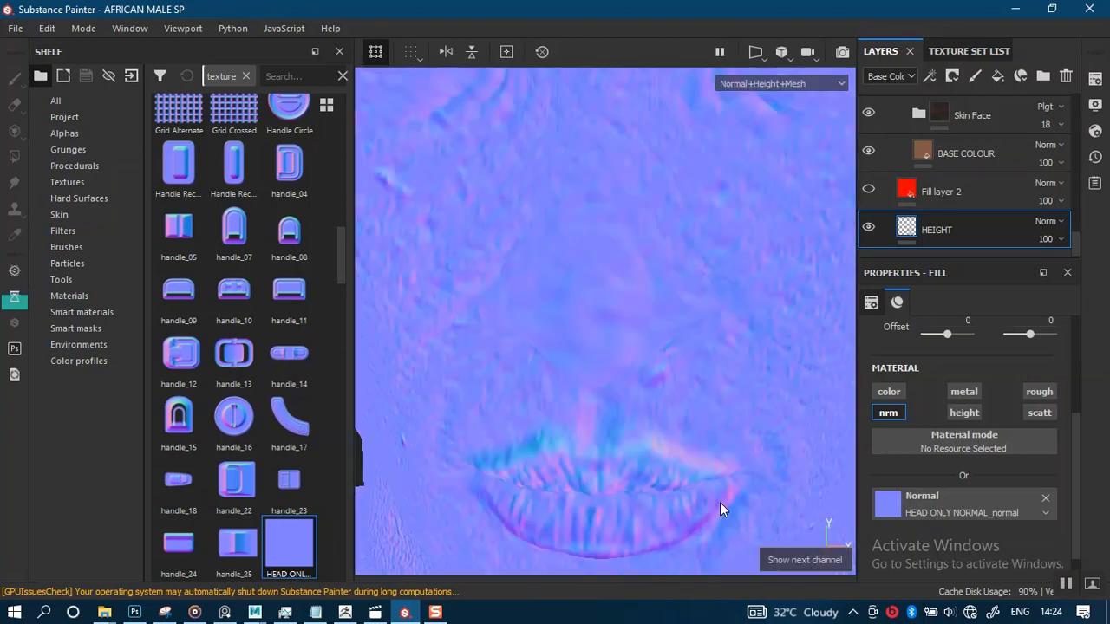
pyautogui.press('b')
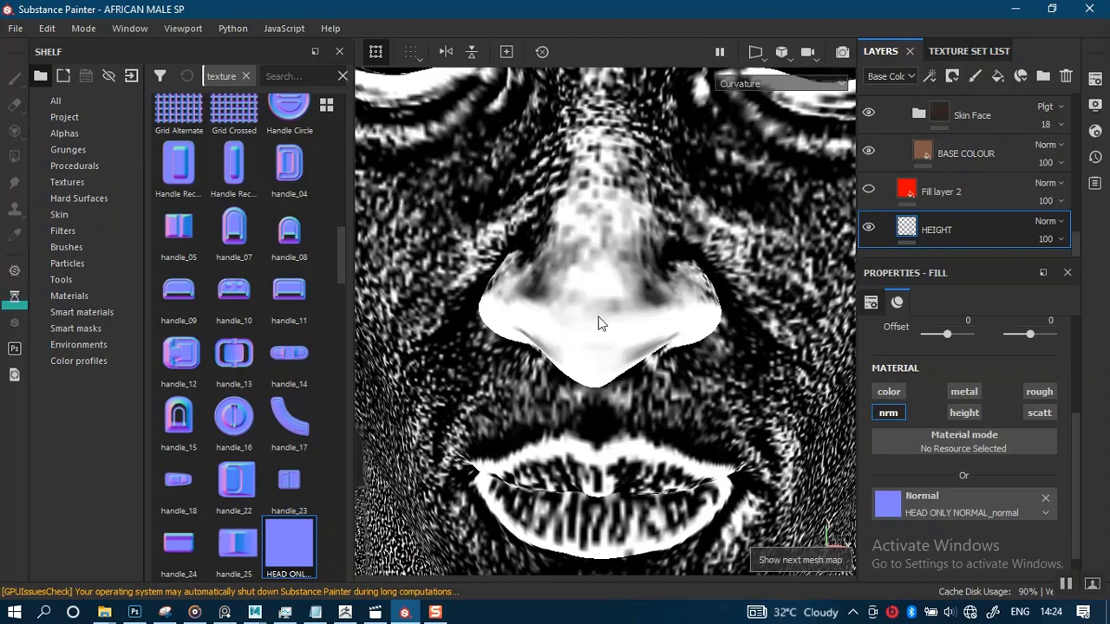
# Inspect the face's curvature map from several angles, then save the project
pyautogui.scroll(-10, 598, 323)
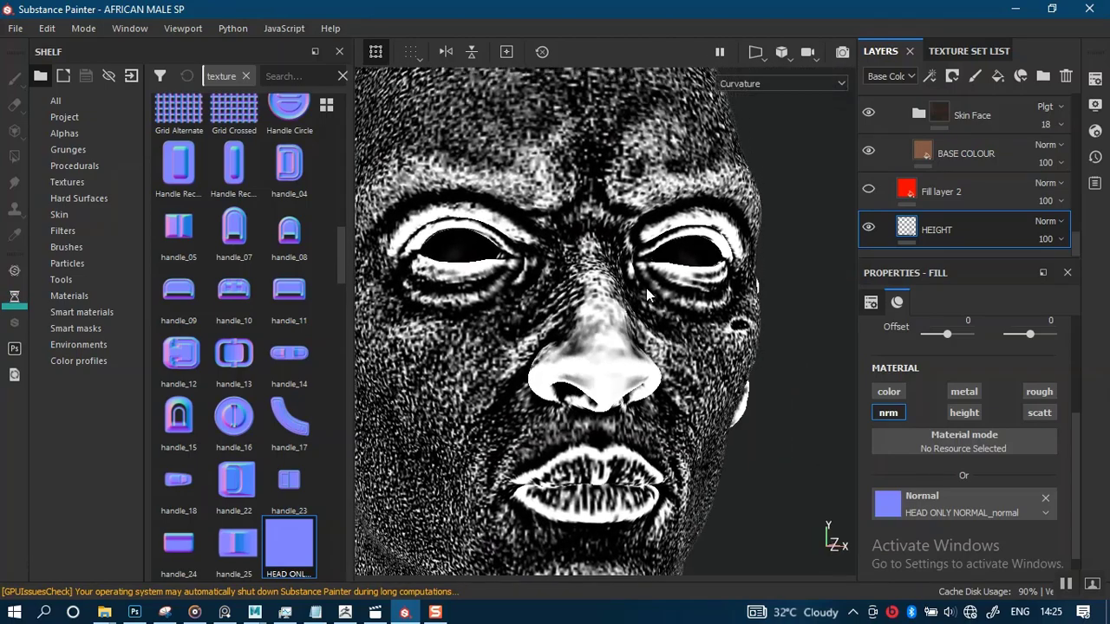
pyautogui.keyDown('alt'); pyautogui.moveTo(583, 418); pyautogui.dragTo(675, 251, button='middle'); pyautogui.keyUp('alt')
pyautogui.keyDown('alt'); pyautogui.moveTo(675, 252); pyautogui.dragTo(651, 254, button='right'); pyautogui.keyUp('alt')
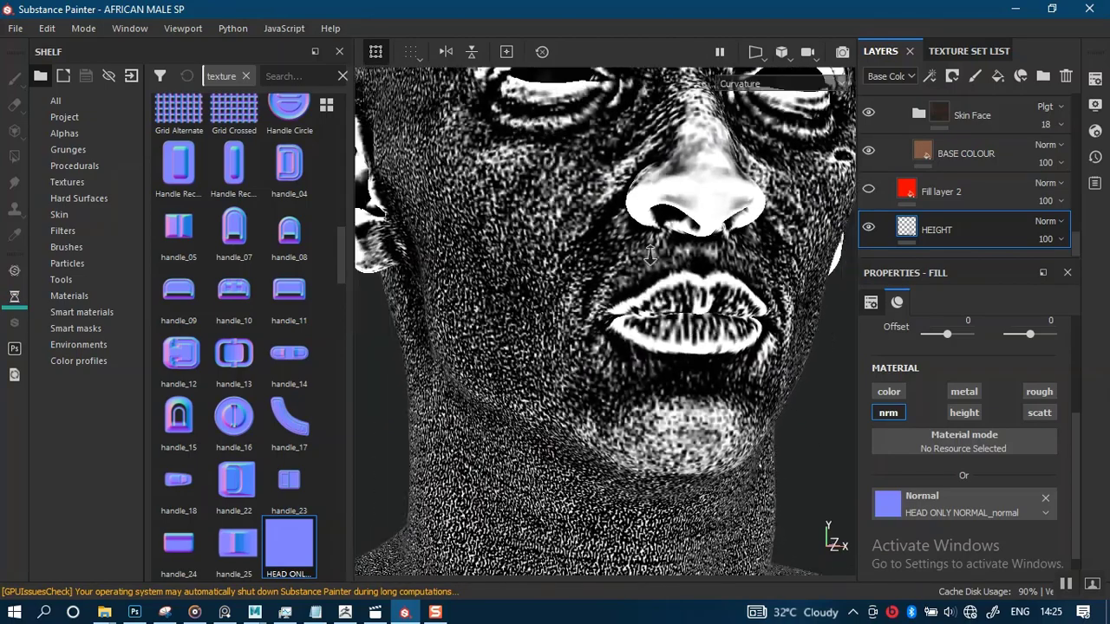
pyautogui.keyDown('alt'); pyautogui.moveTo(651, 255); pyautogui.dragTo(655, 243); pyautogui.keyUp('alt')
pyautogui.scroll(-3, 663, 329)
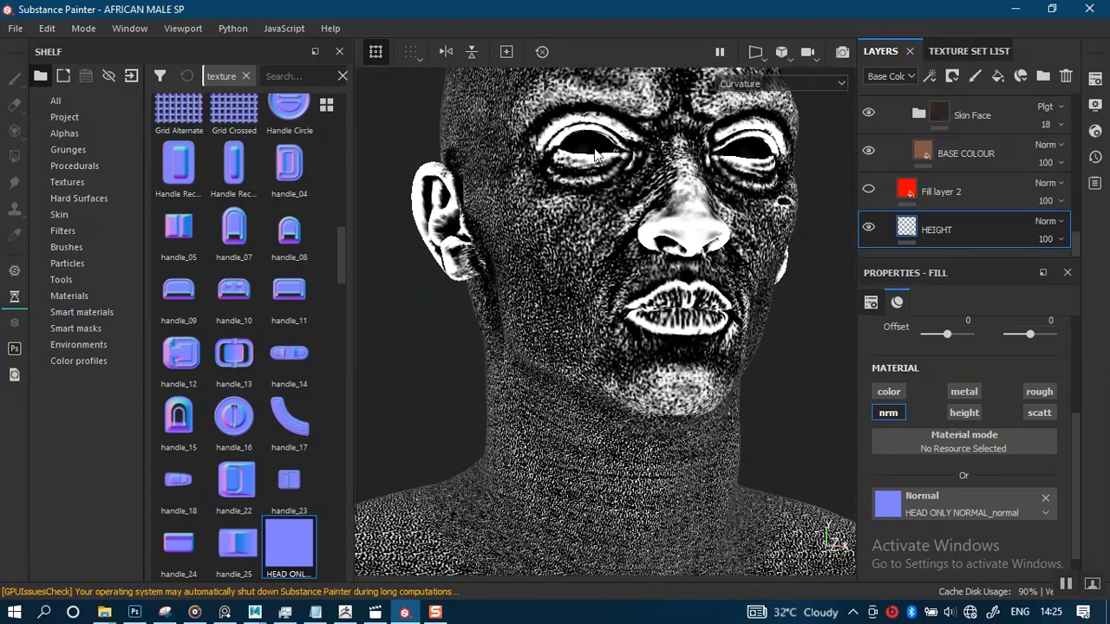
pyautogui.hotkey('ctrl', 's')
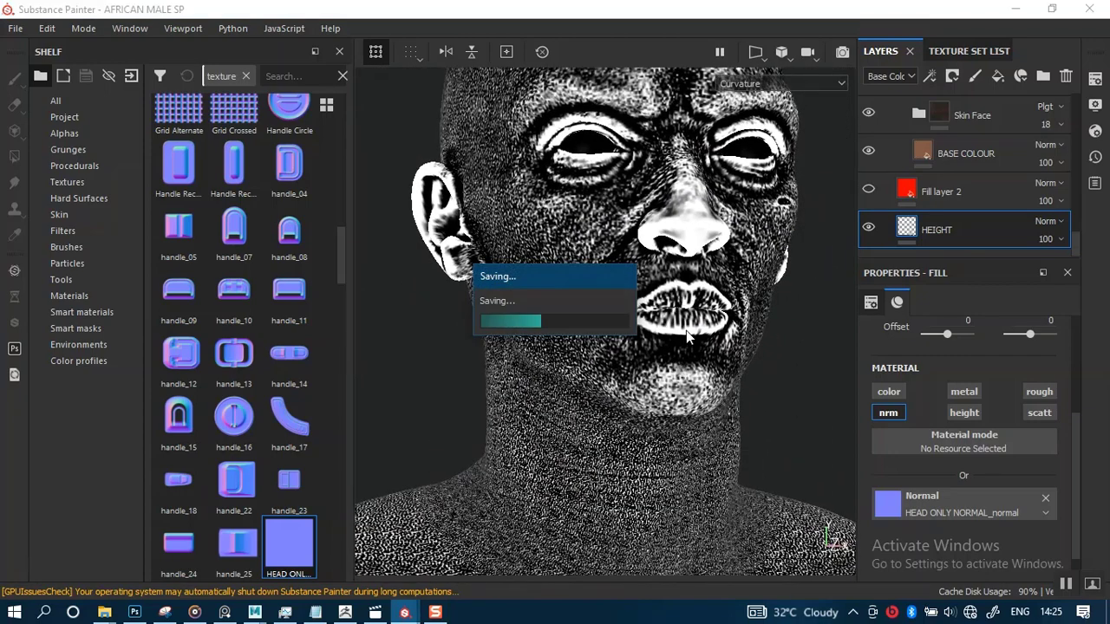